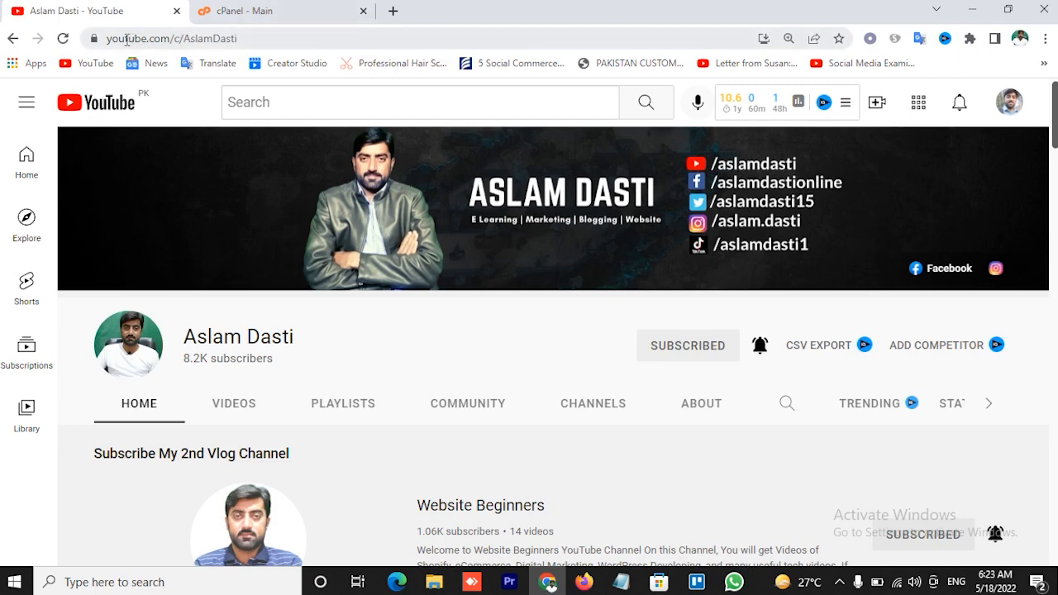
- Highlight parts of the YouTube channel address, including youtube.com, then return to the page
left_click_drag(108, 38, 157, 38)
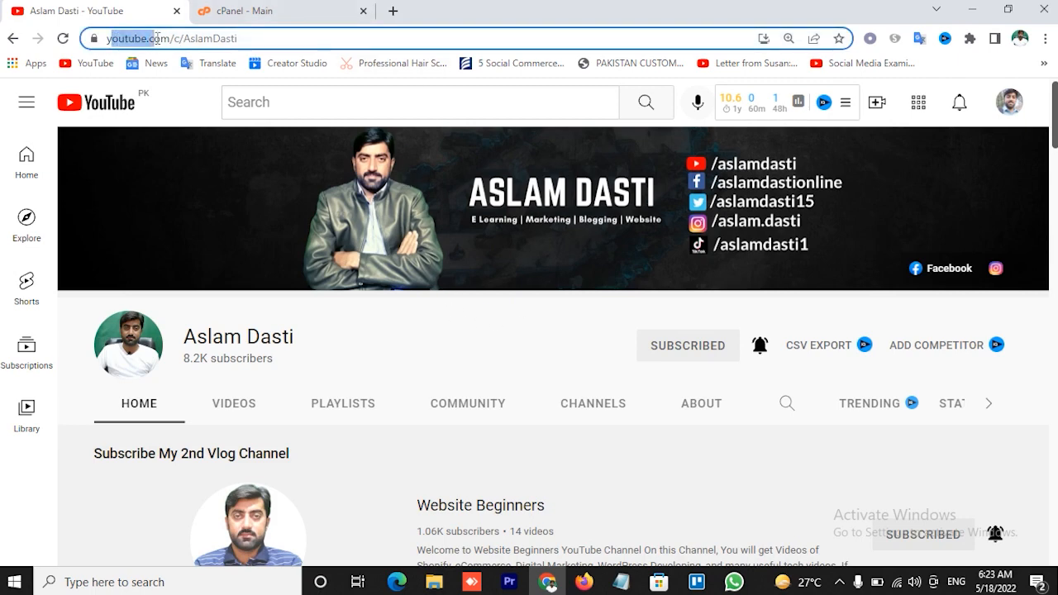
left_click(226, 38)
left_click_drag(232, 40, 189, 41)
left_click(232, 38)
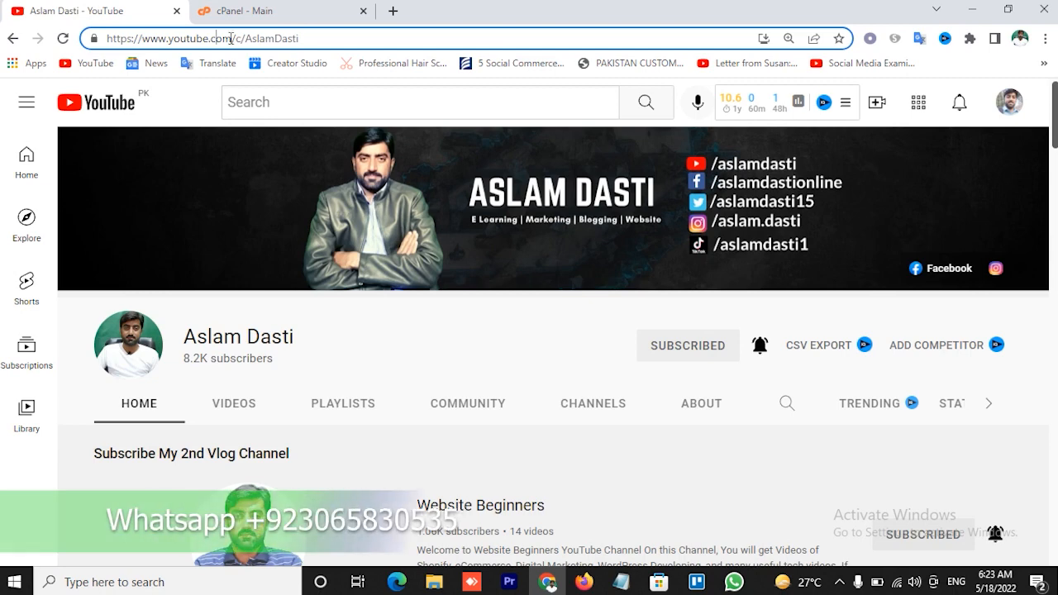
left_click_drag(232, 38, 157, 39)
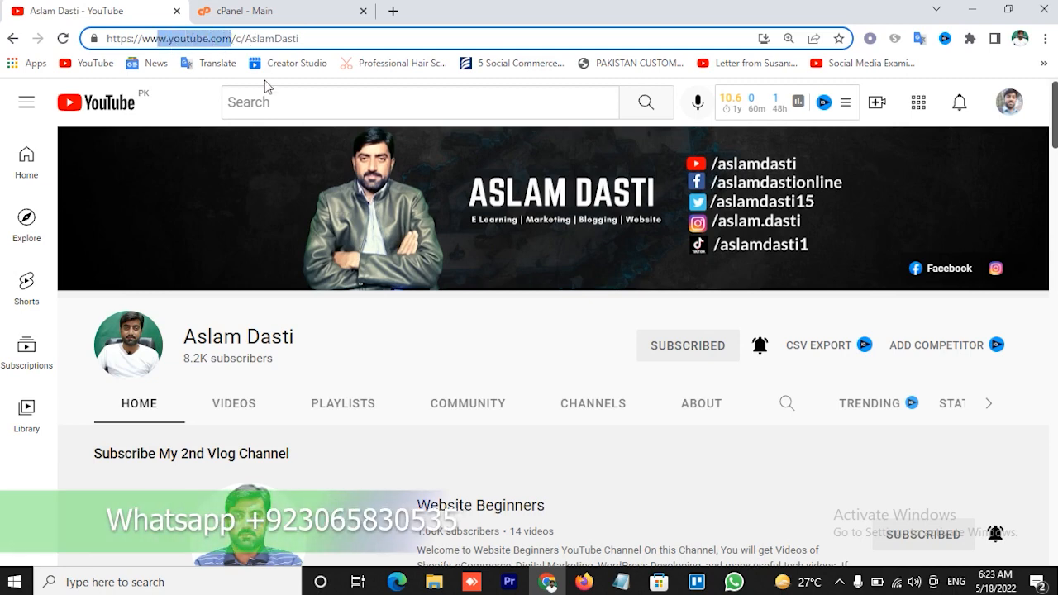
left_click(190, 118)
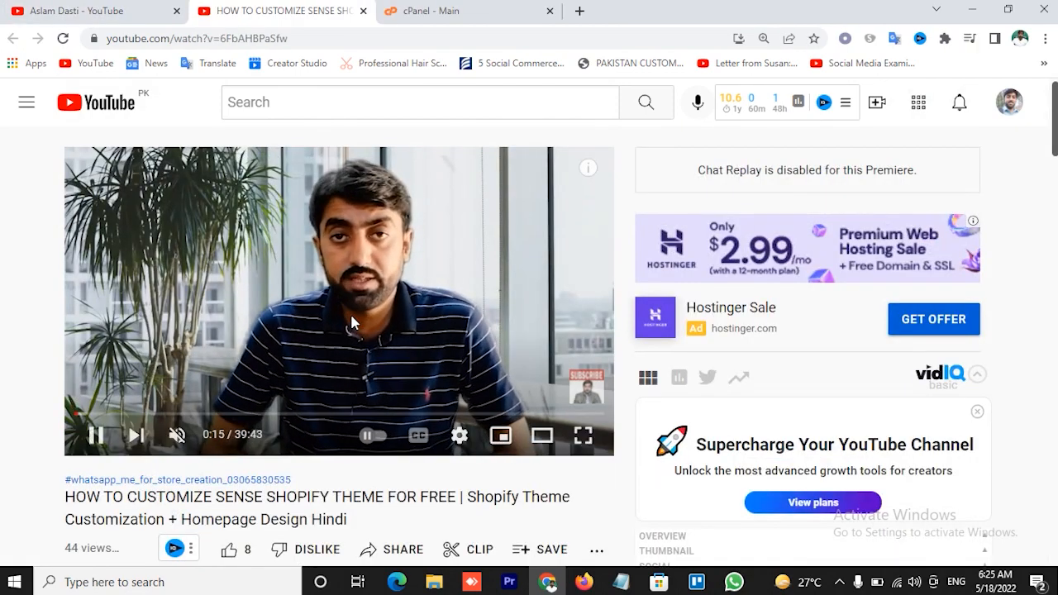
- Expand the video description and open the recommended GreenGeeks hosting link in a new tab
scroll(350, 321, "down", 4)
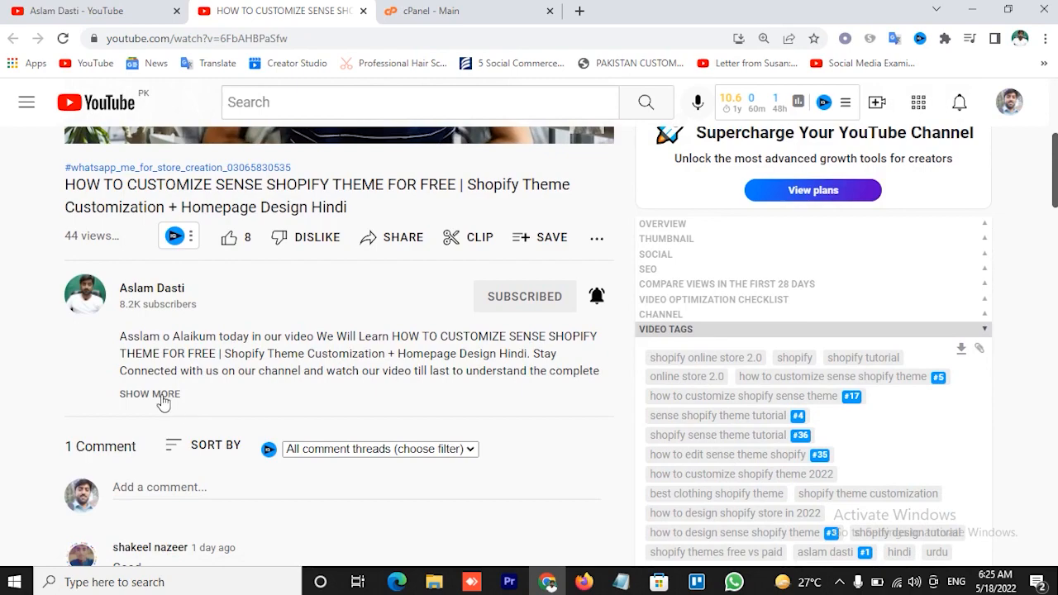
left_click(149, 395)
scroll(371, 426, "down", 5)
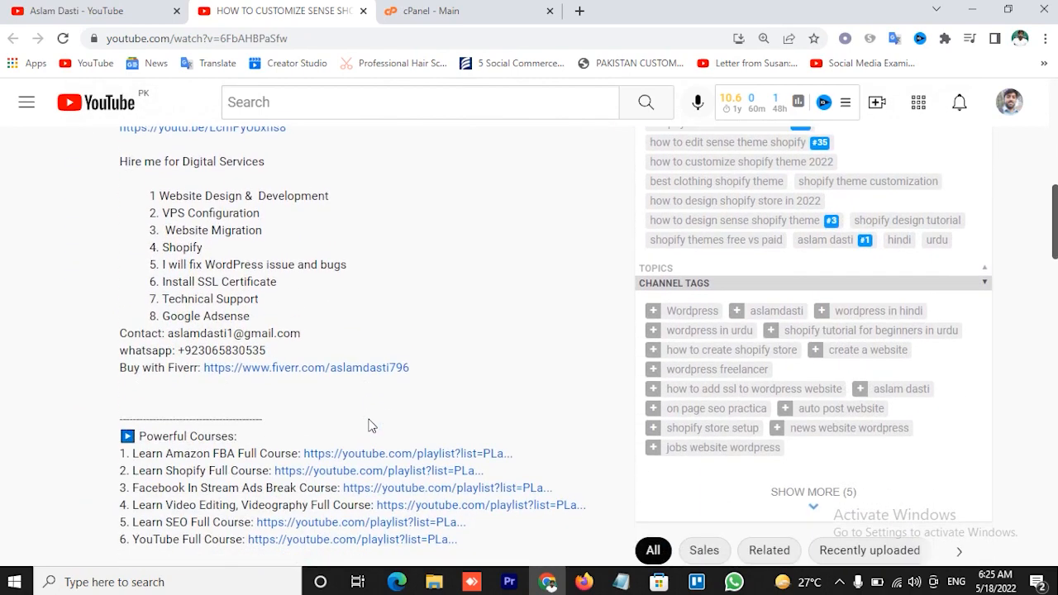
scroll(371, 426, "down", 4)
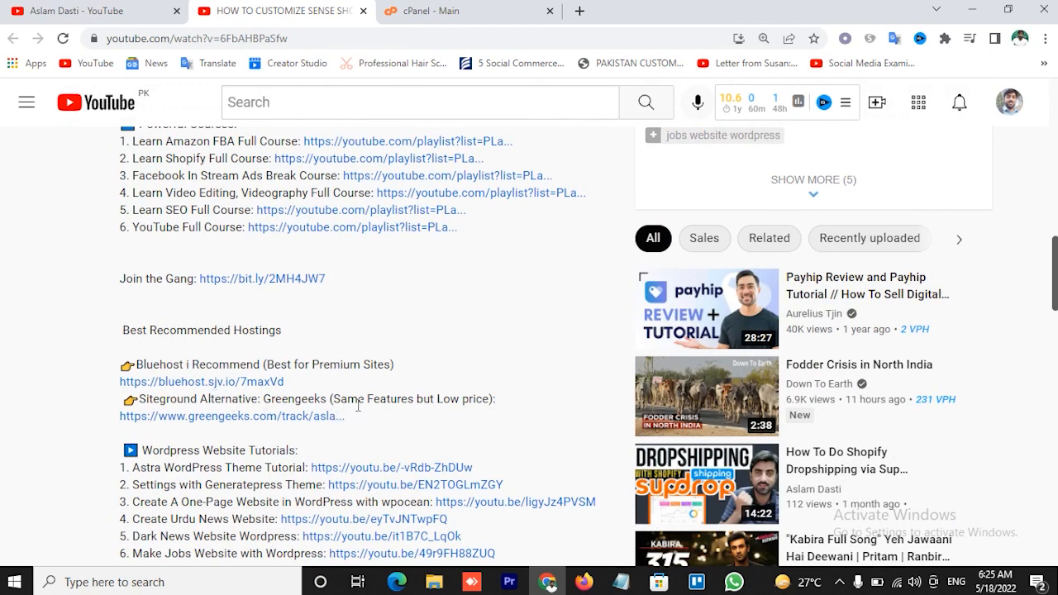
left_click(243, 384)
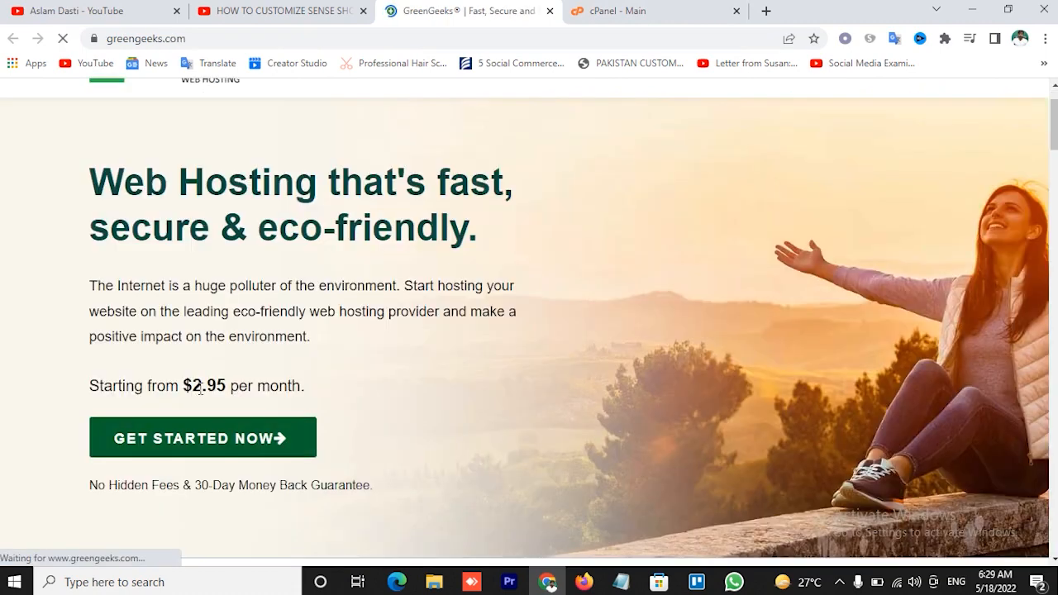
- Highlight the advertised $2.95 starting price on the hosting page
left_click_drag(195, 385, 231, 383)
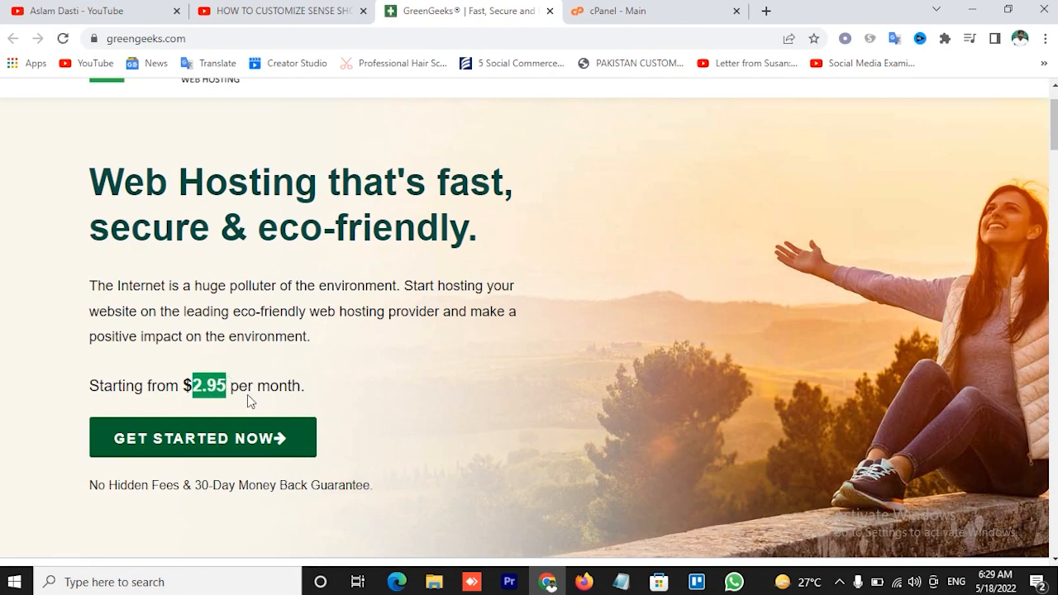
left_click(265, 391)
scroll(310, 382, "up", 2)
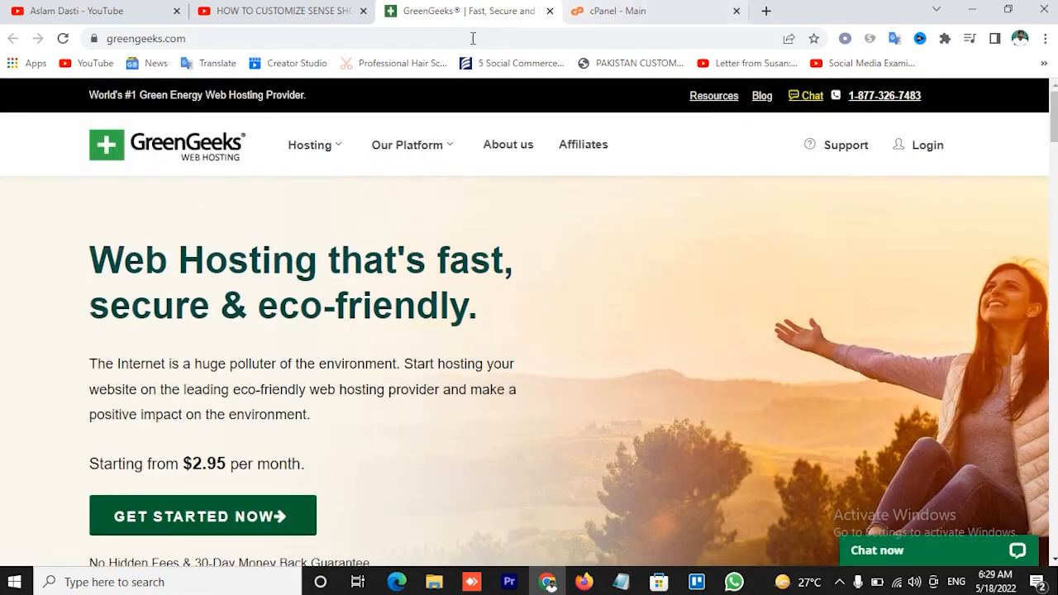
- Go to namecheap.com, open Hosting > Shared Hosting, and start an order for the Stellar plan
left_click(375, 41)
type("name")
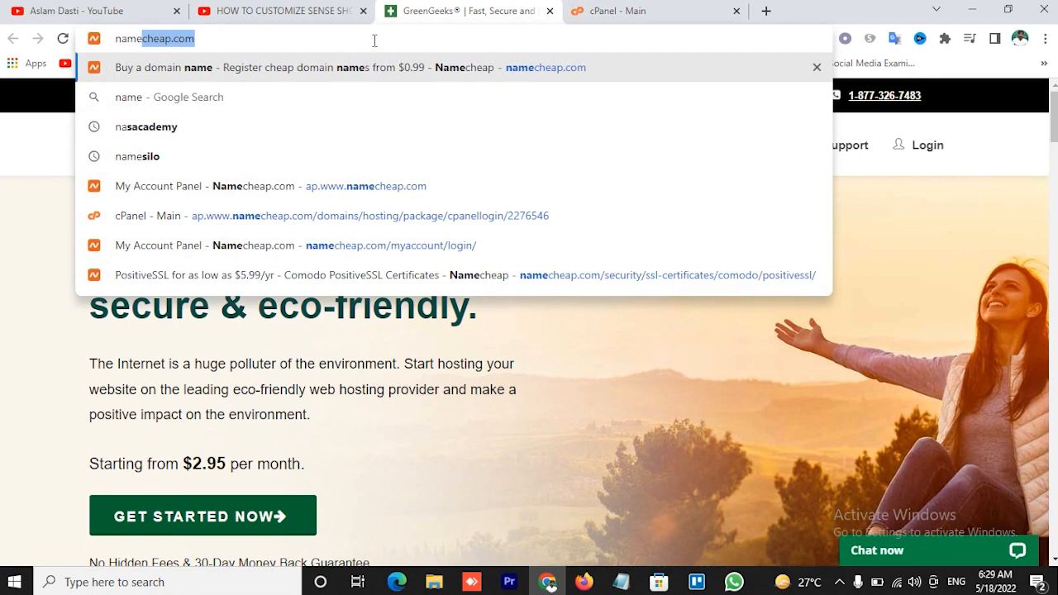
key("Return")
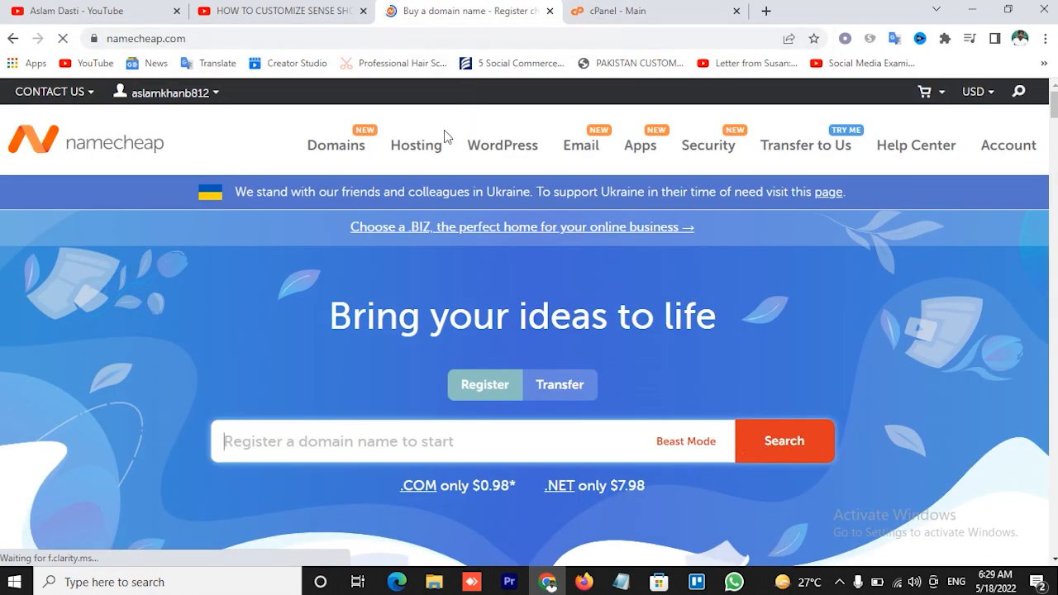
mouse_move(424, 155)
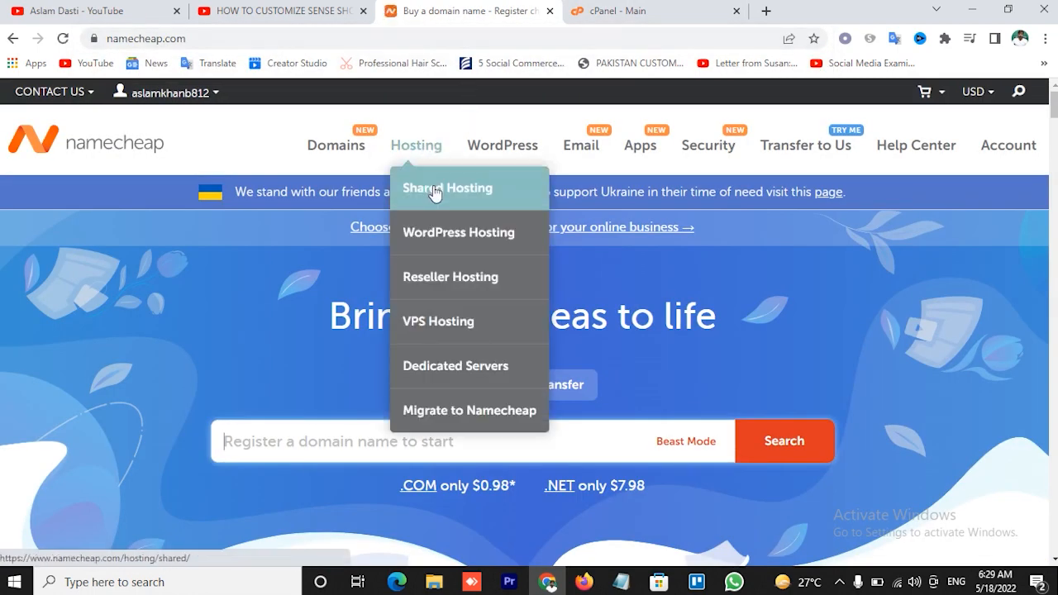
left_click(430, 188)
scroll(365, 389, "down", 5)
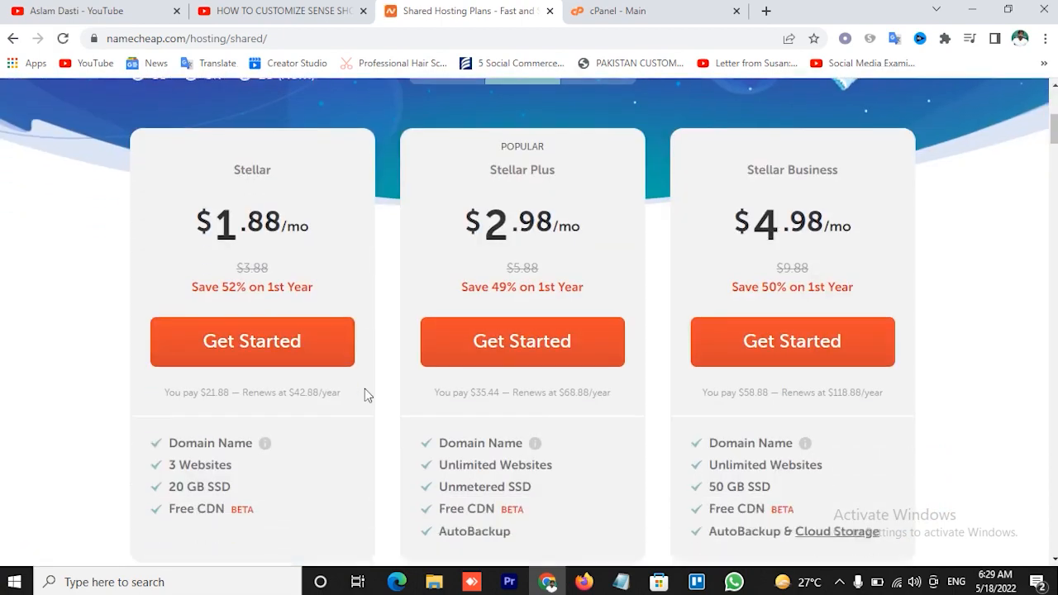
left_click(253, 336)
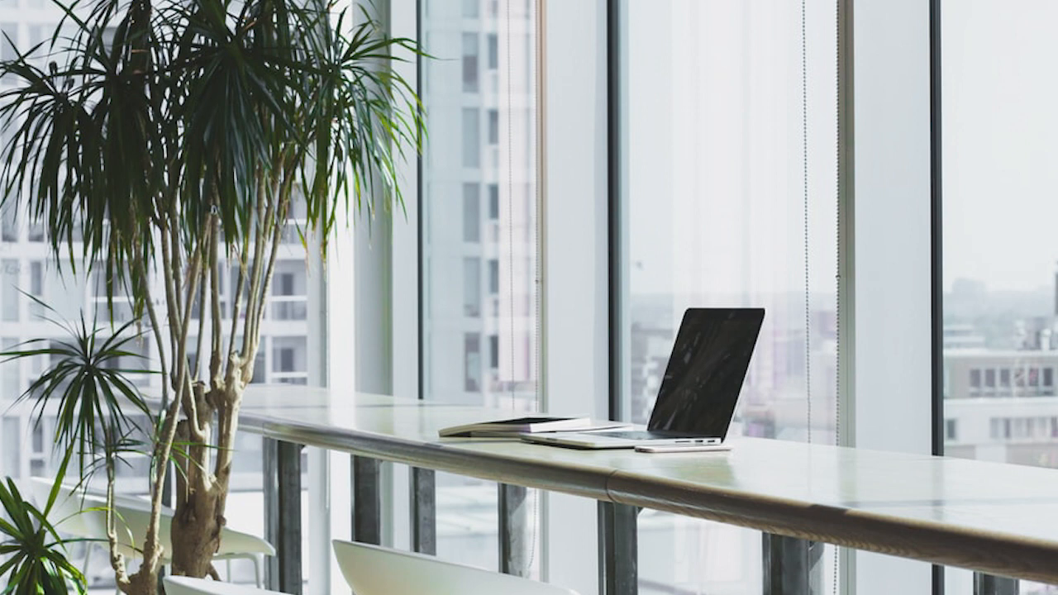
- Review the cart with the domain and Stellar hosting ($31.04 total) and confirm the order
scroll(722, 352, "down", 3)
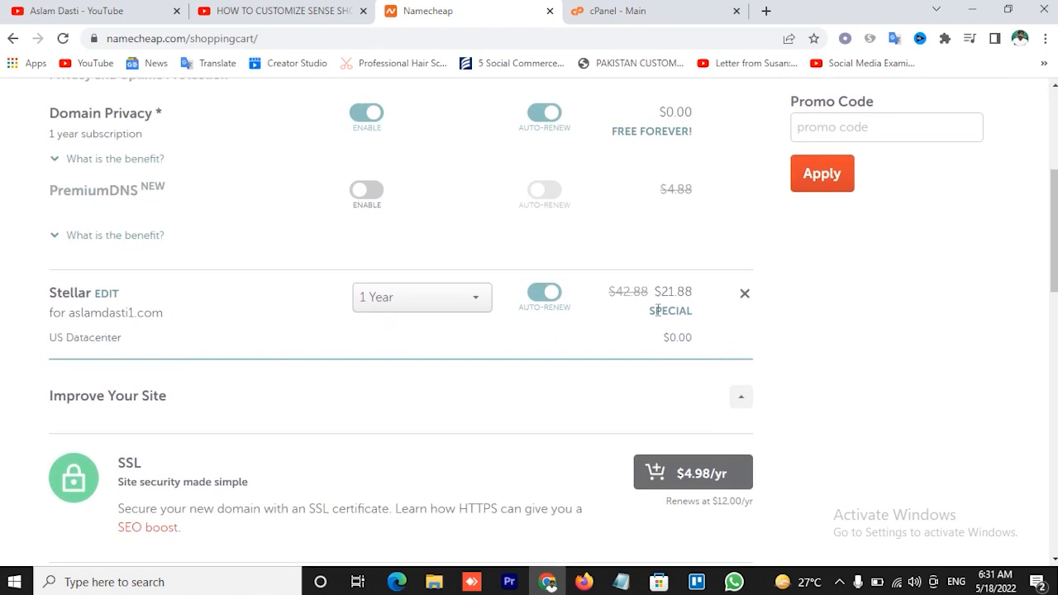
scroll(680, 334, "down", 3)
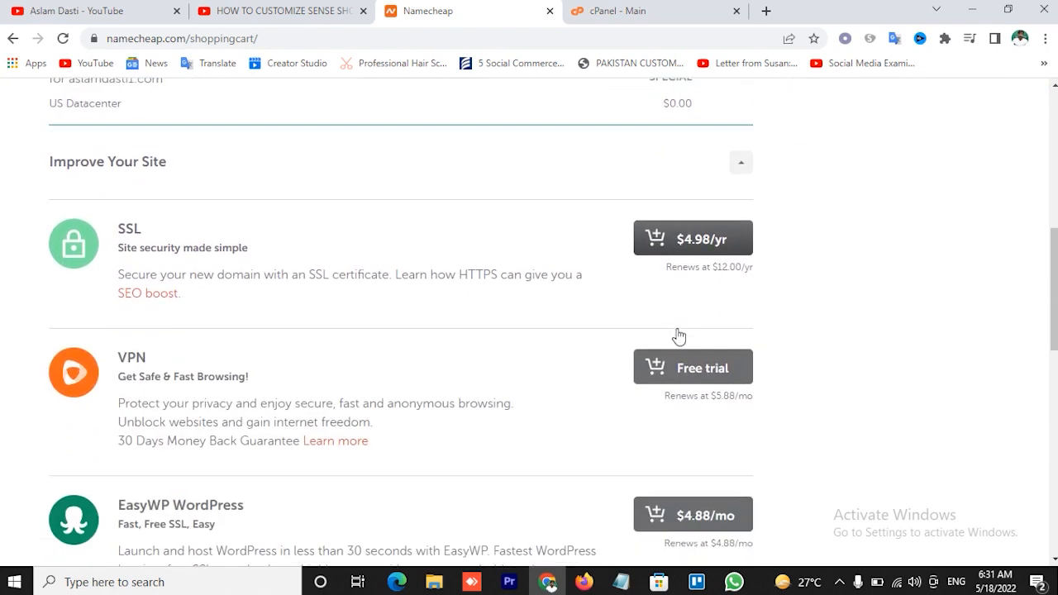
scroll(634, 345, "up", 6)
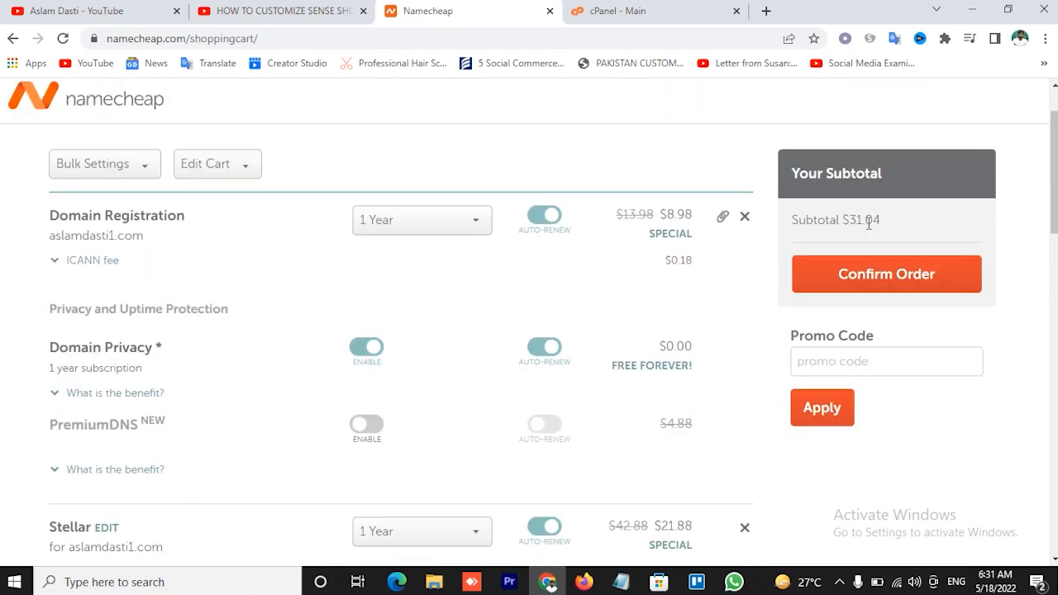
scroll(869, 224, "down", 10)
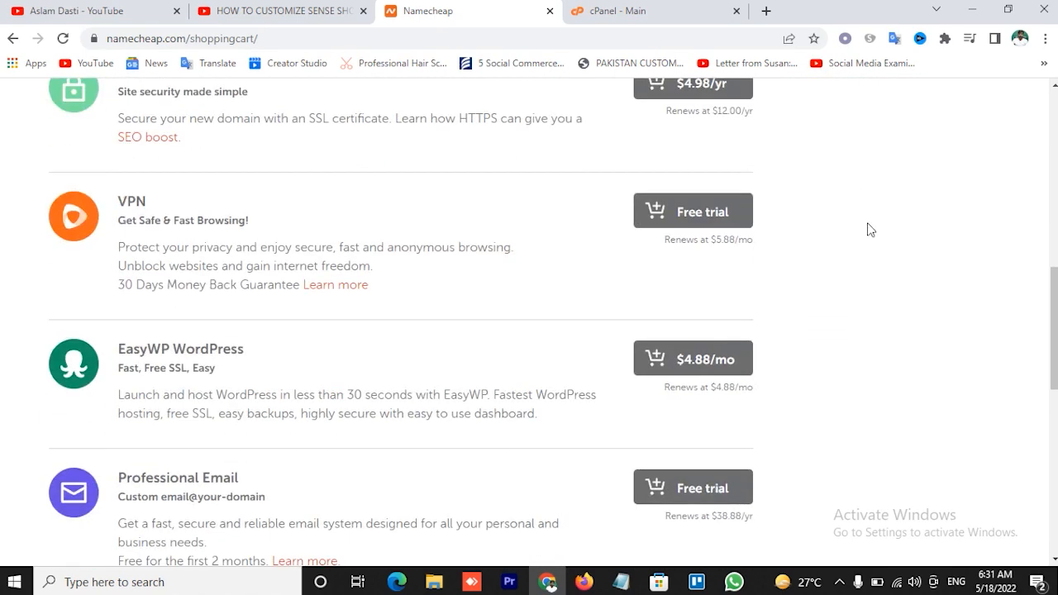
scroll(869, 229, "down", 5)
scroll(869, 229, "up", 10)
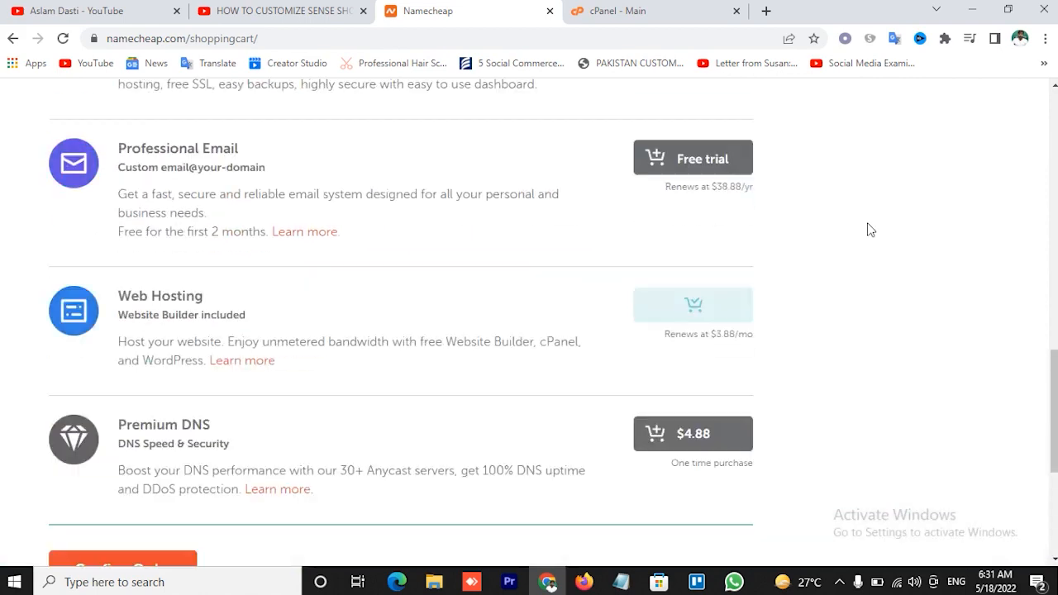
scroll(869, 229, "up", 5)
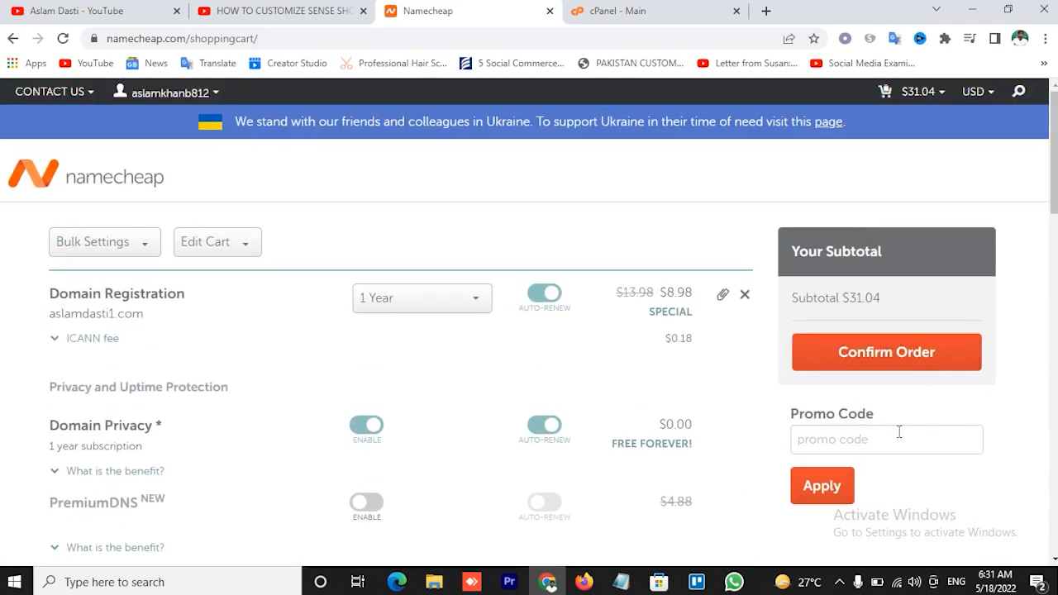
left_click(883, 354)
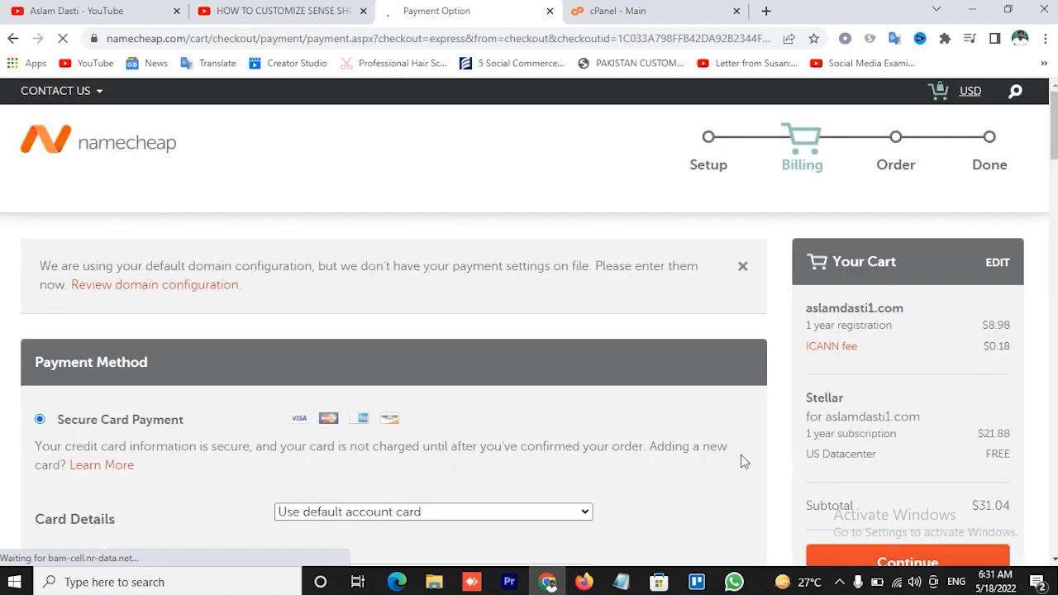
- Scroll through the payment page, then switch to the Gmail search results for 'hosting'
scroll(741, 456, "down", 2)
scroll(740, 455, "down", 2)
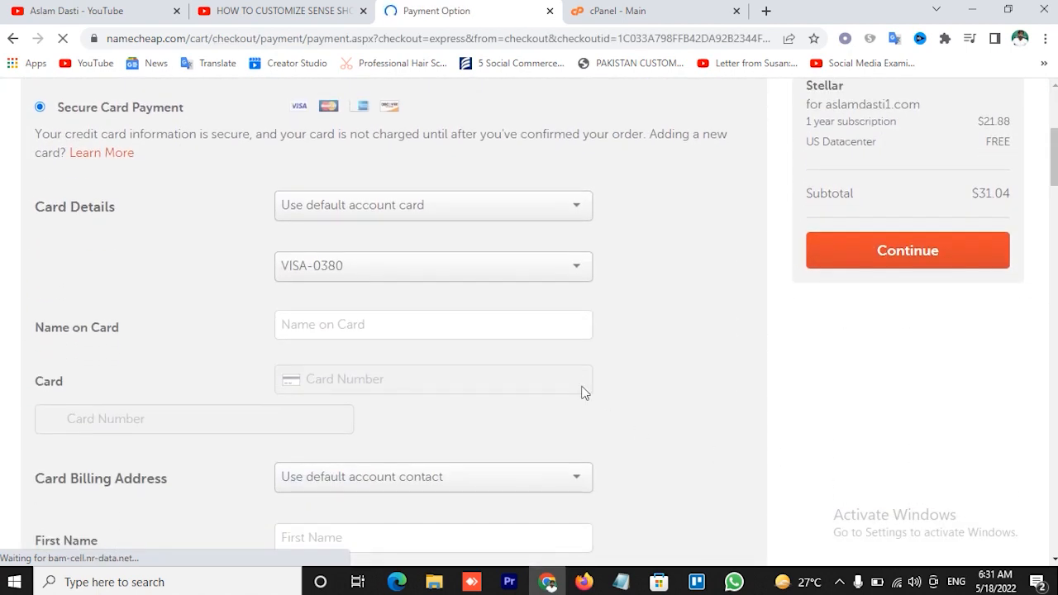
scroll(248, 290, "down", 1)
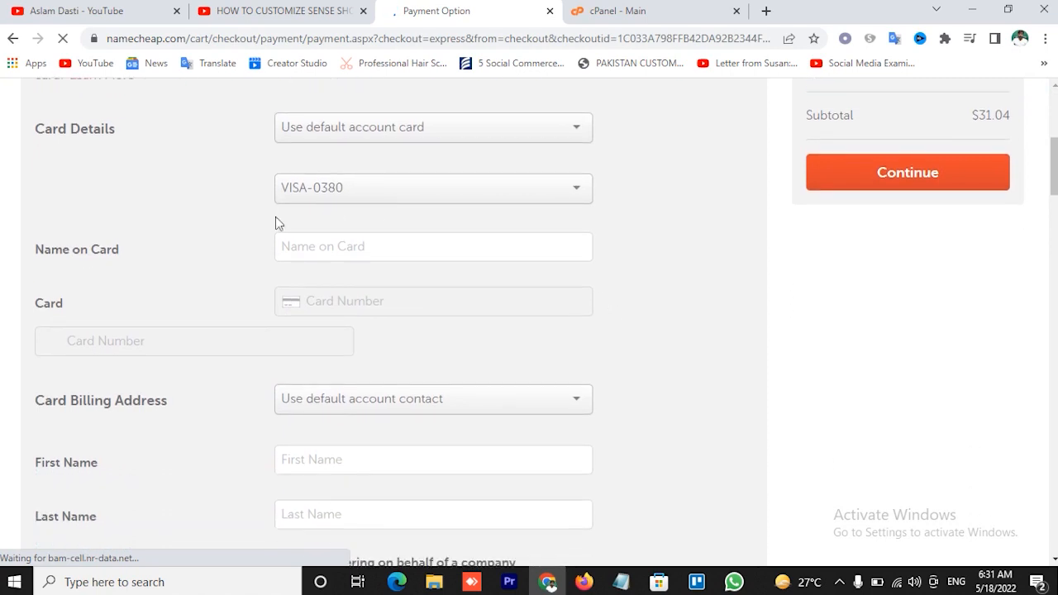
scroll(425, 213, "down", 5)
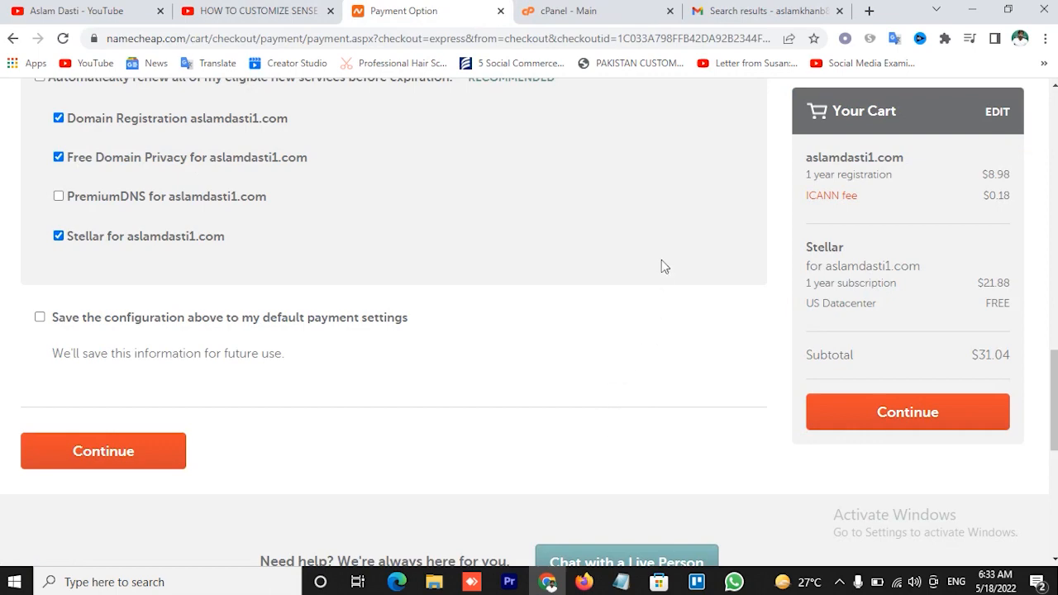
left_click(757, 9)
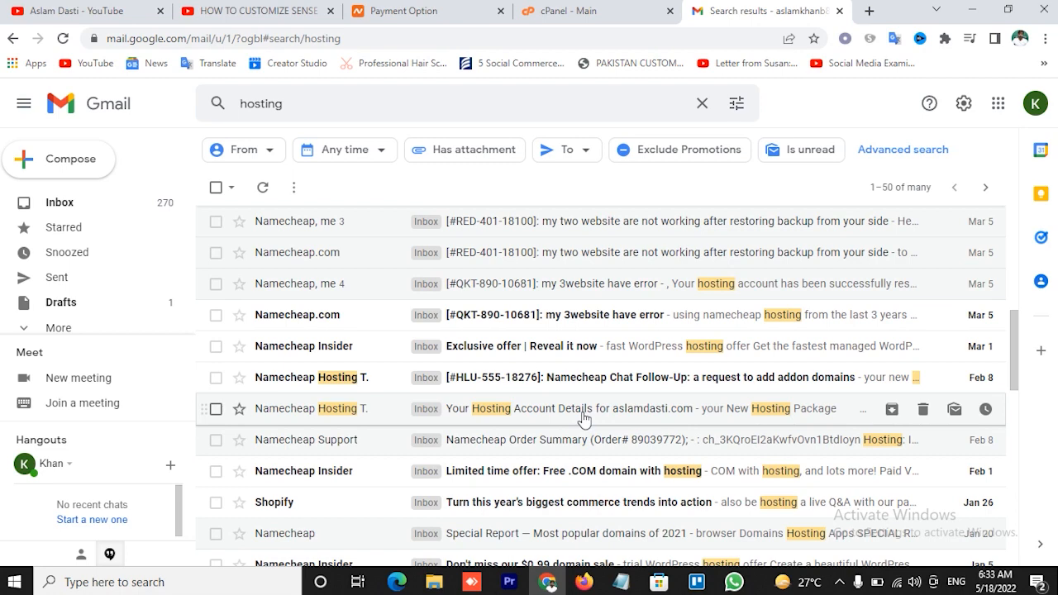
left_click(583, 11)
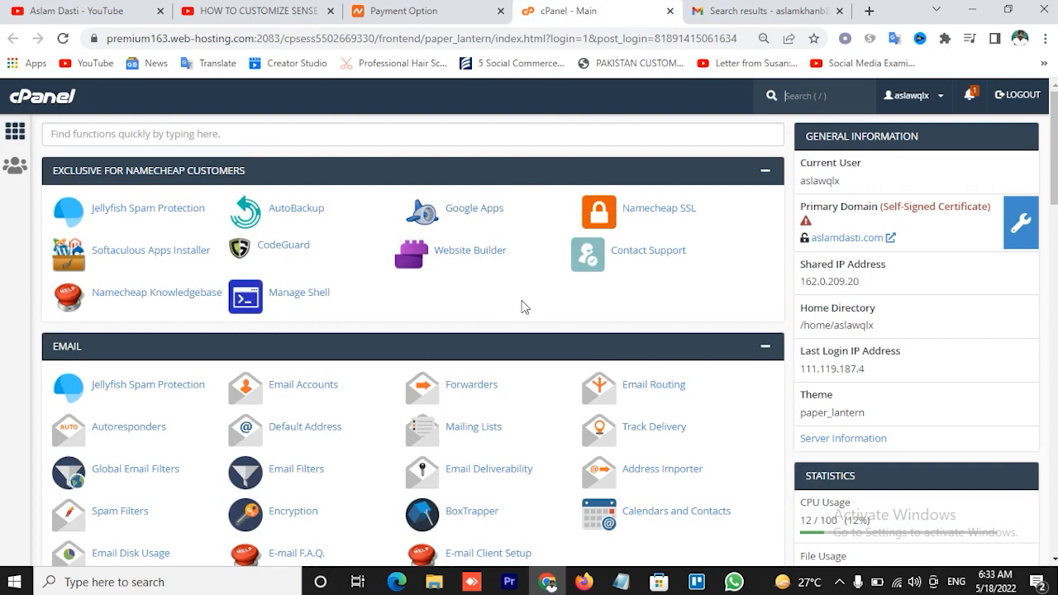
scroll(522, 308, "down", 1)
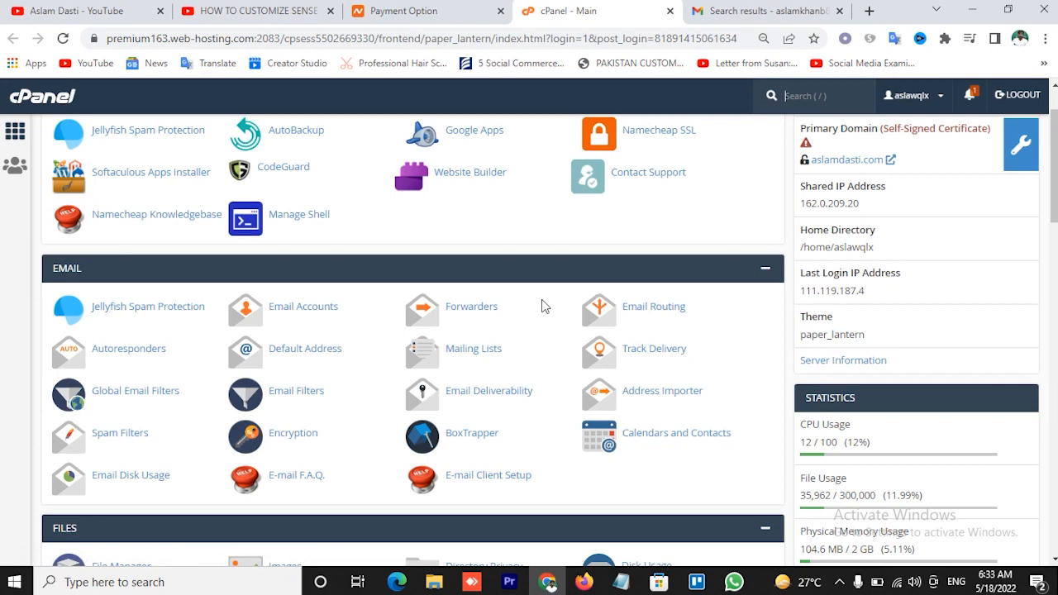
scroll(541, 306, "down", 3)
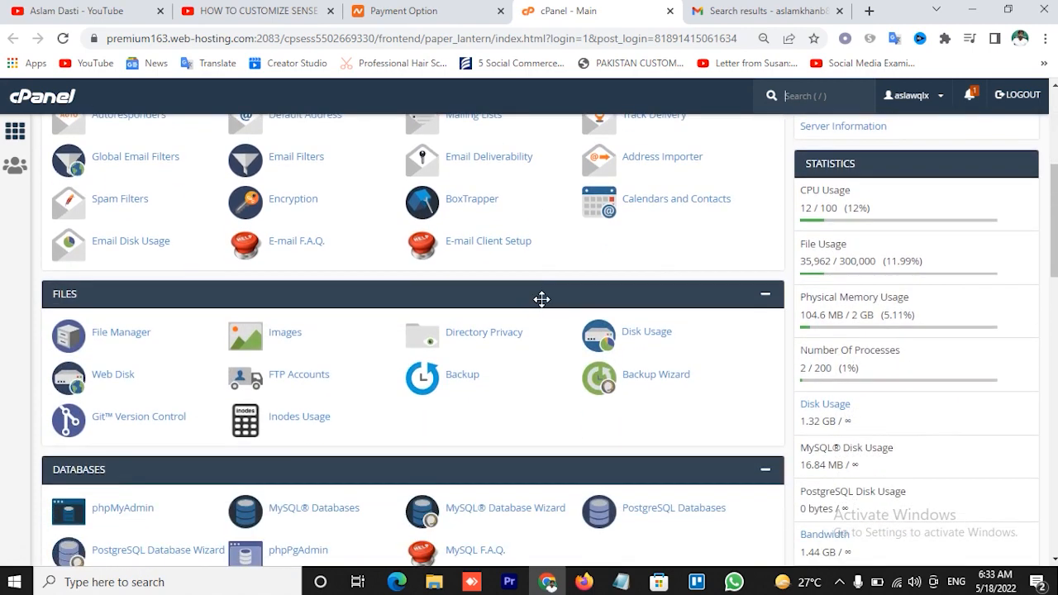
scroll(867, 440, "down", 2)
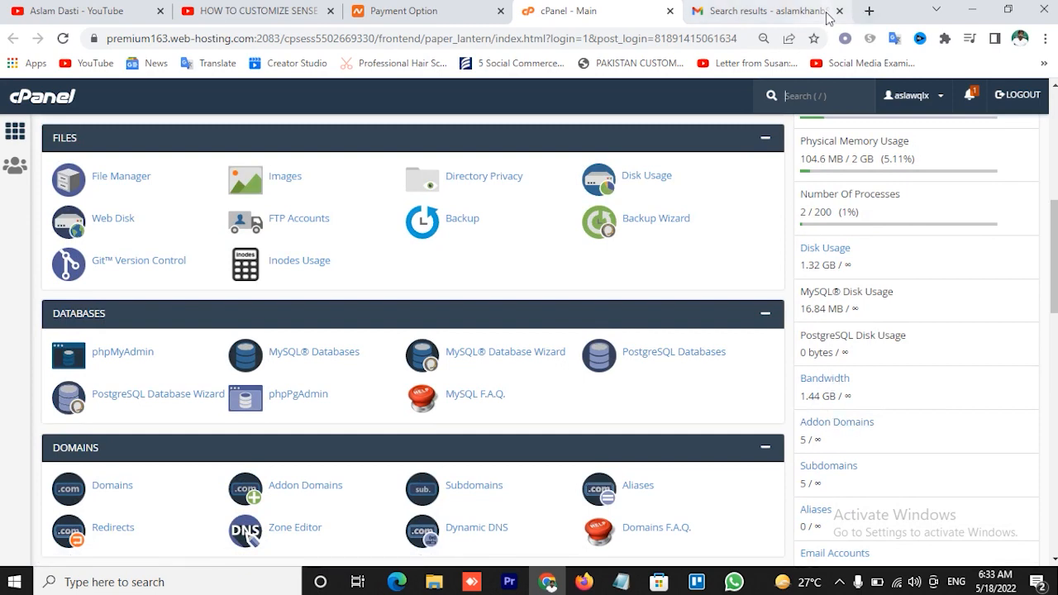
left_click(870, 12)
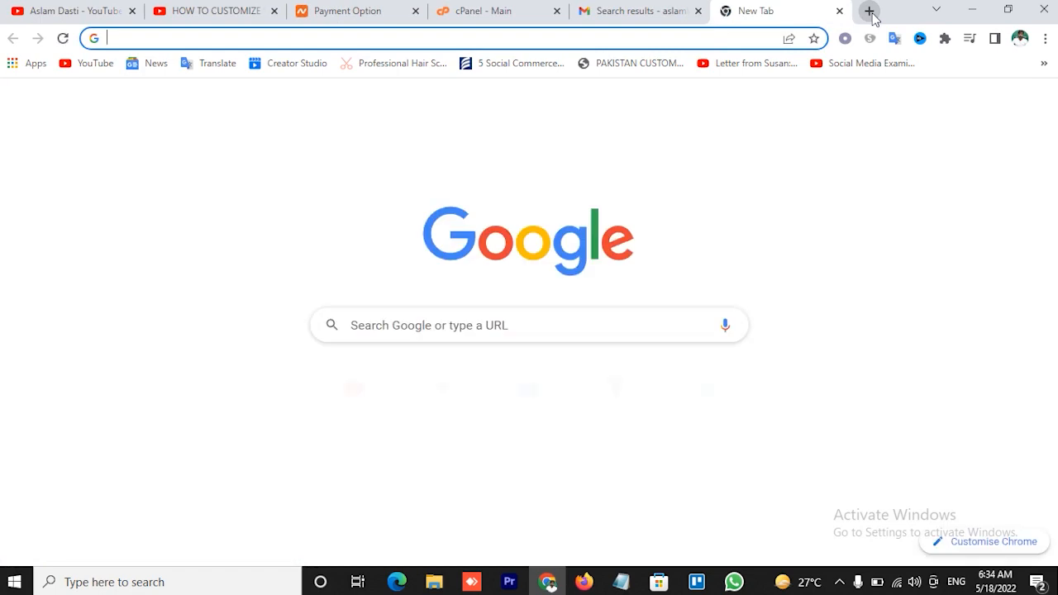
- Search the web for 'godaddy' and open the official GoDaddy site
type("godaddy")
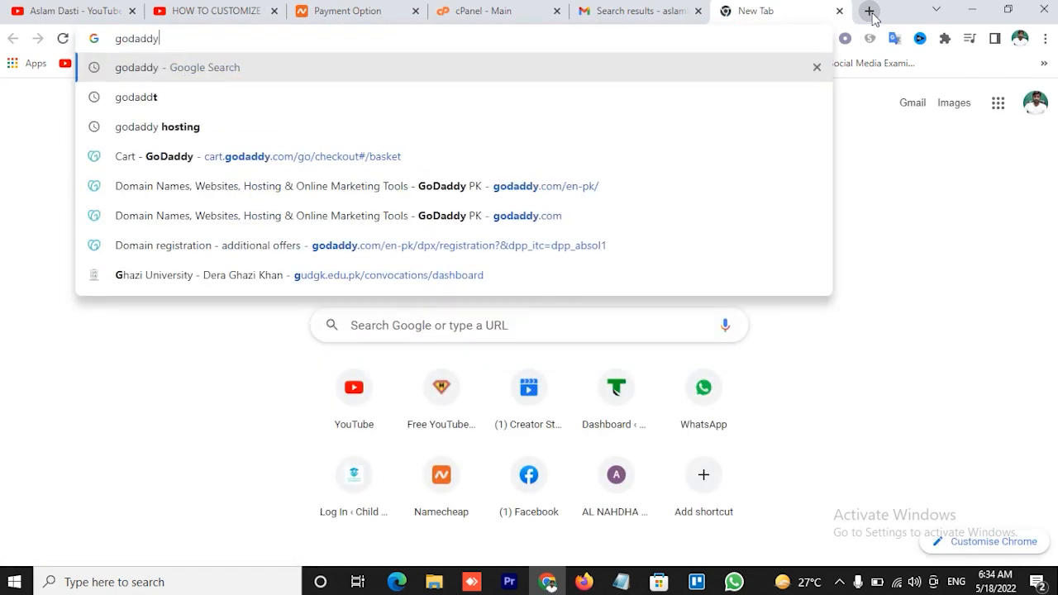
key("Return")
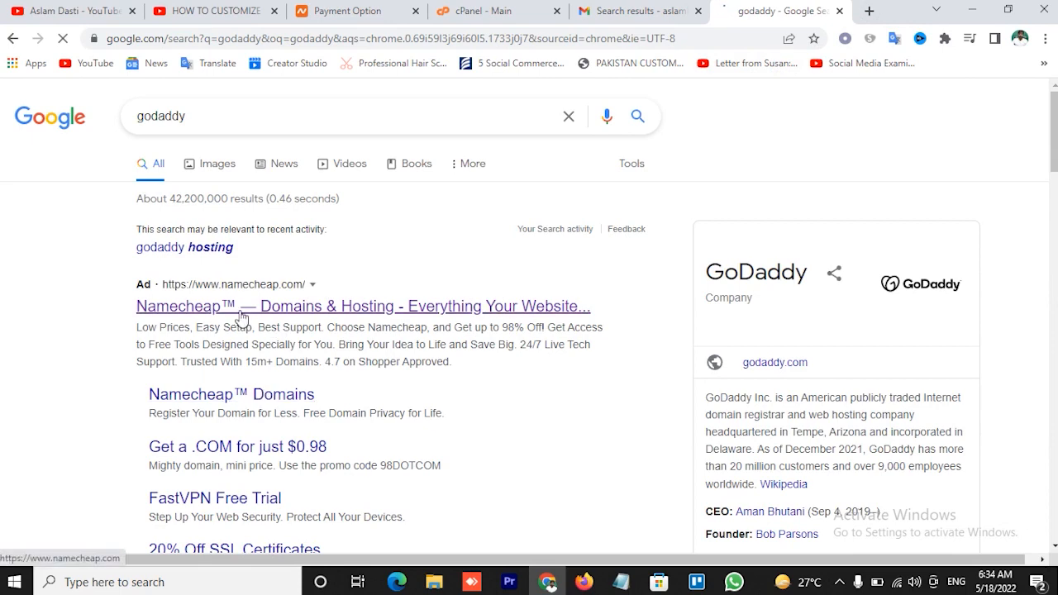
scroll(263, 380, "down", 3)
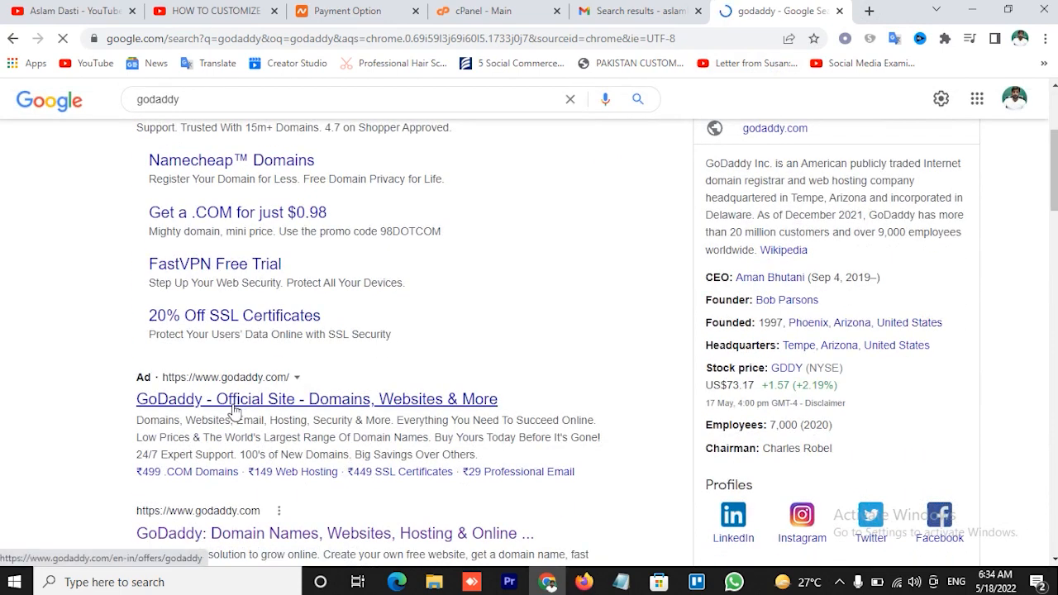
left_click(246, 397)
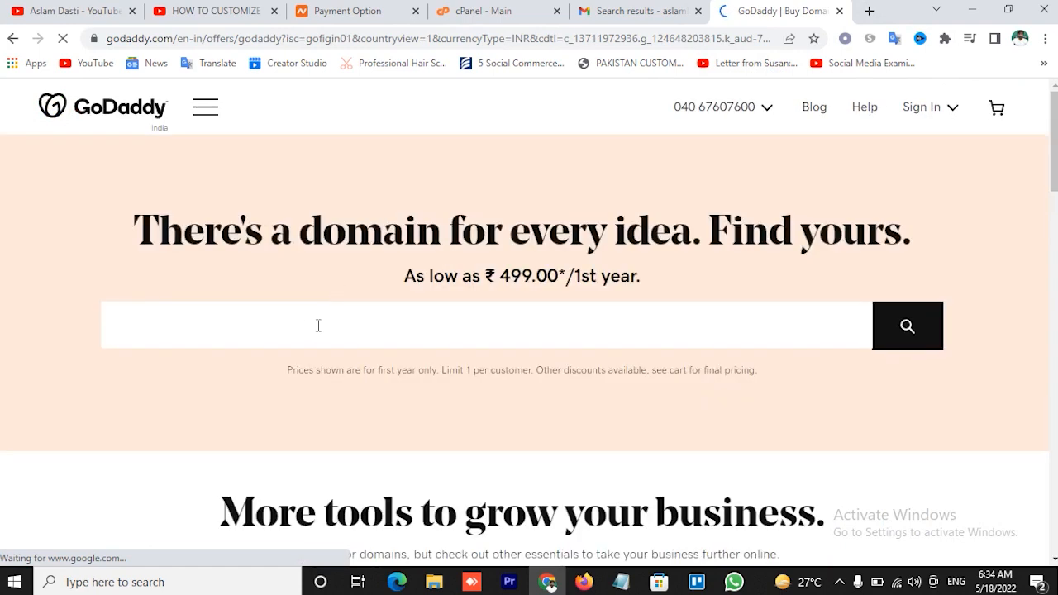
- Check availability of the owner's .com domain on GoDaddy (₹499.00), then return to cPanel
left_click(297, 327)
type("asal")
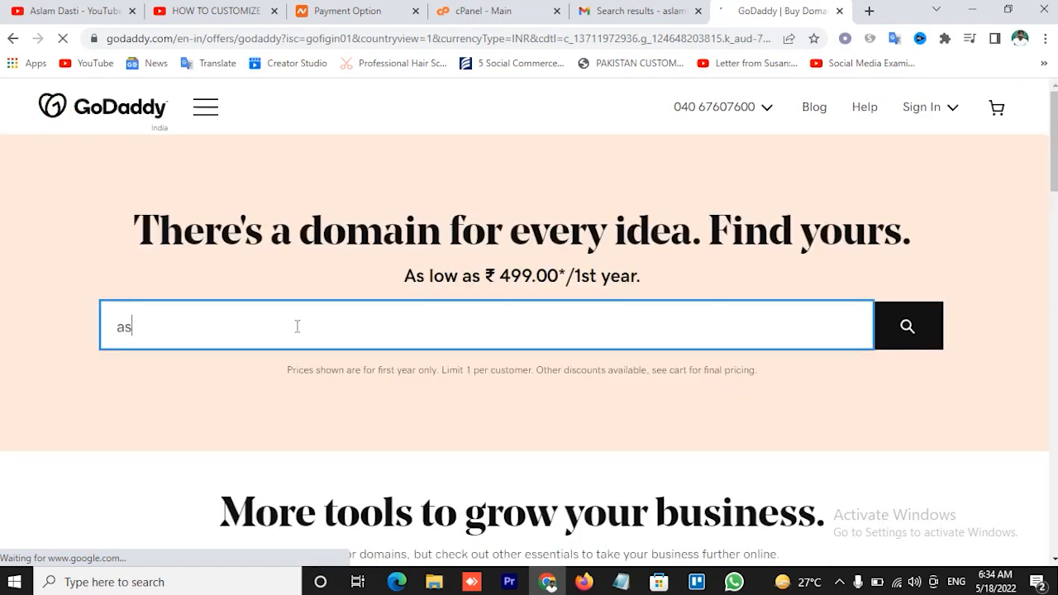
key("BackSpace")
key("BackSpace")
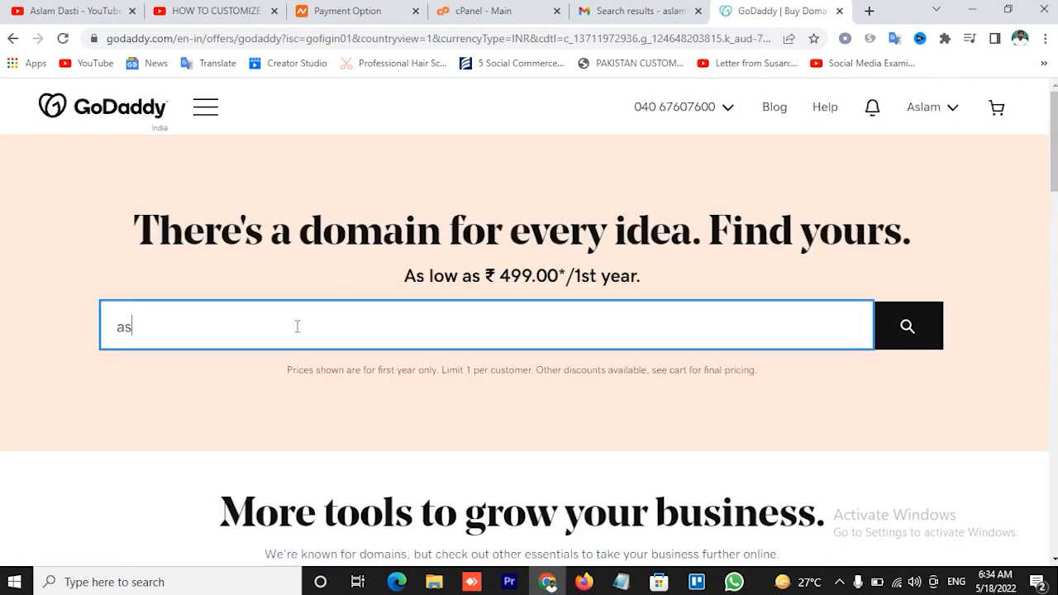
type("lamdasti1.co")
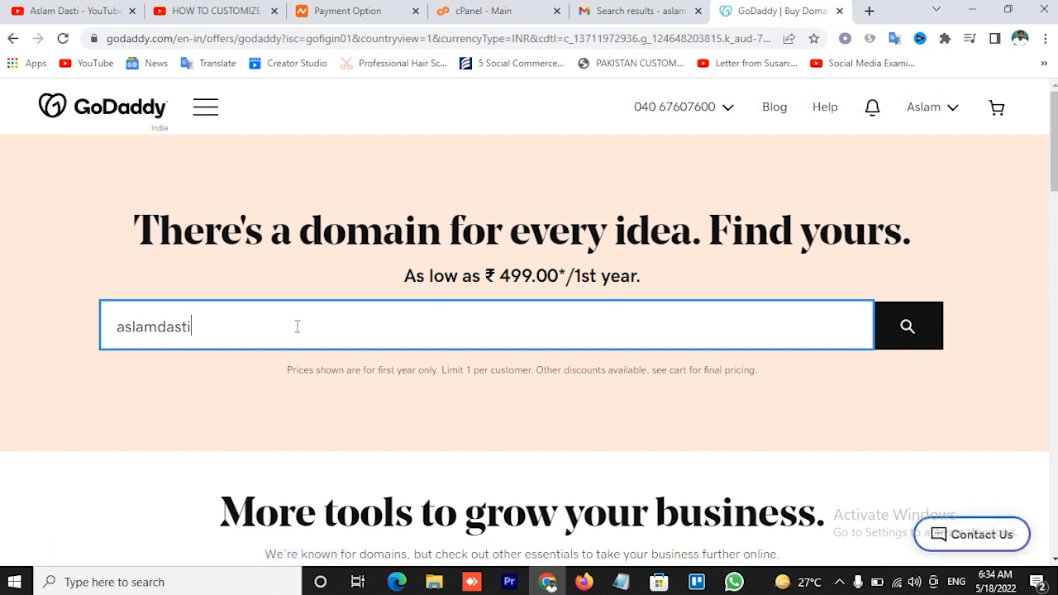
type("m")
key("Return")
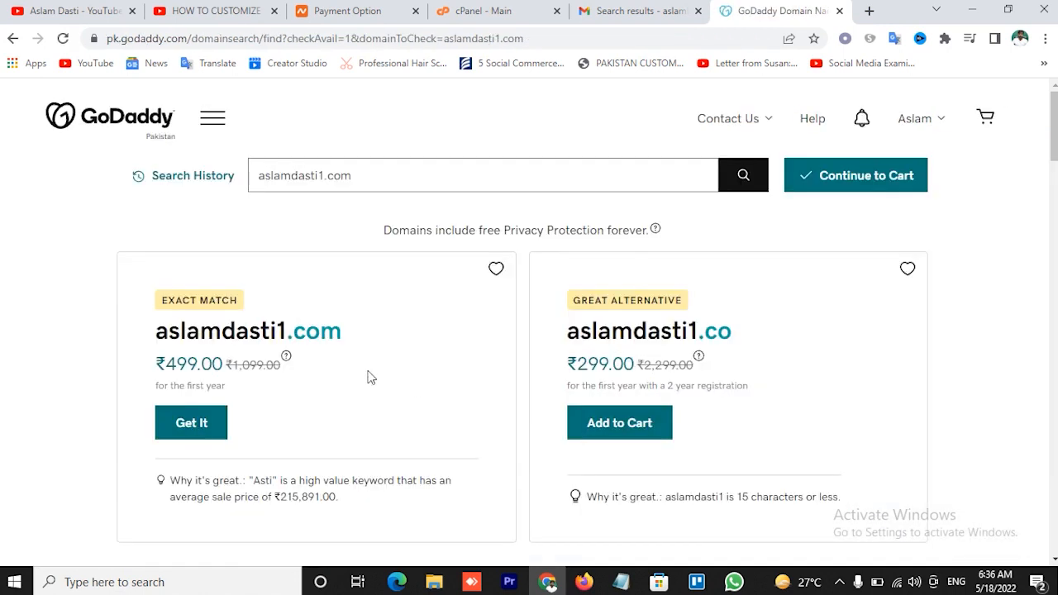
left_click_drag(289, 330, 161, 326)
left_click(265, 333)
left_click(462, 11)
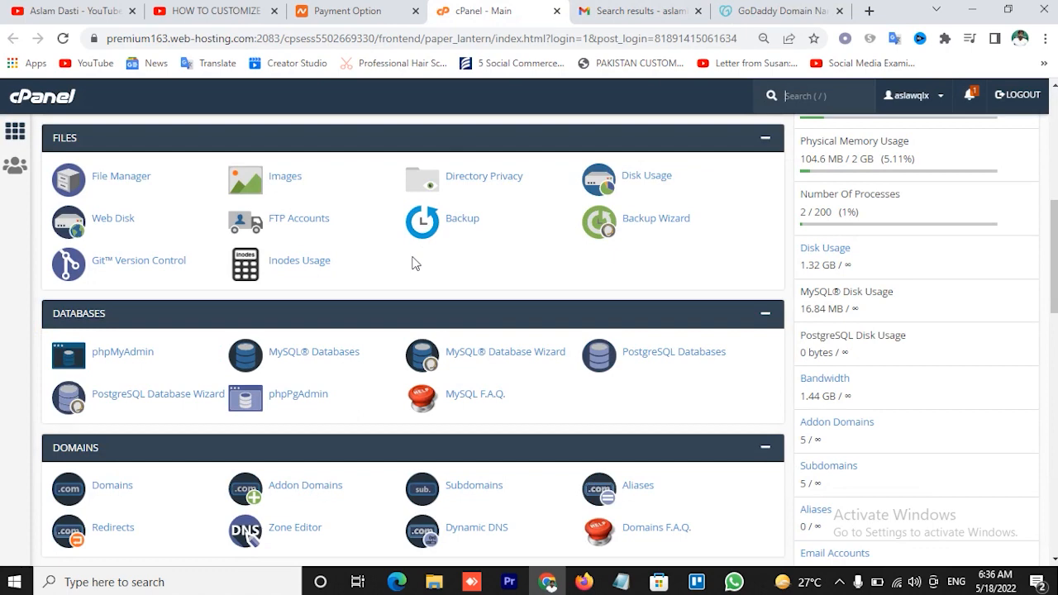
- Submit the owner's .com domain as a cPanel addon domain with autofilled subdomain and document root
scroll(882, 433, "down", 1)
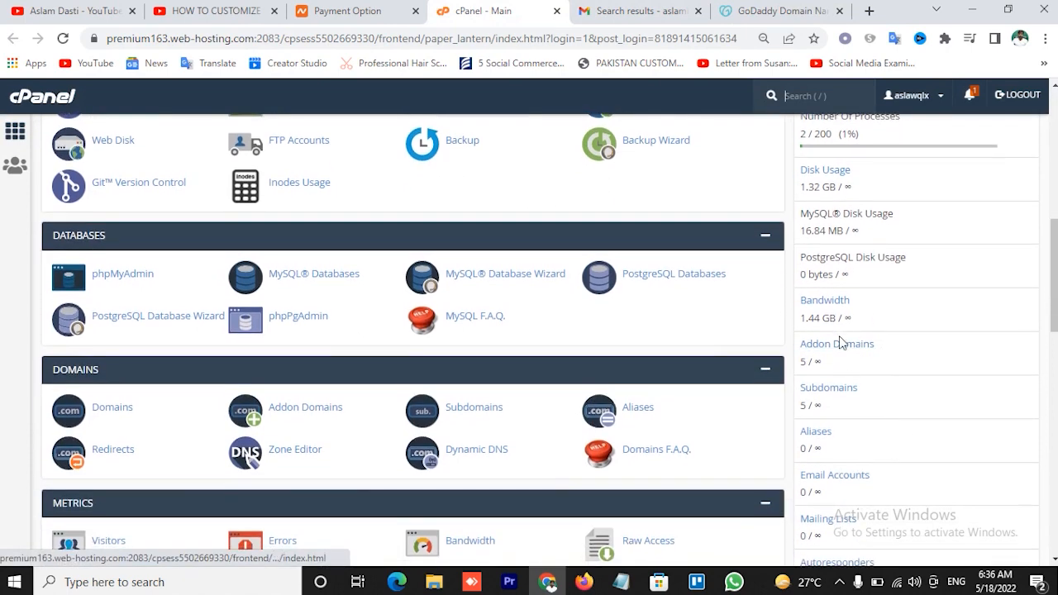
left_click(839, 343)
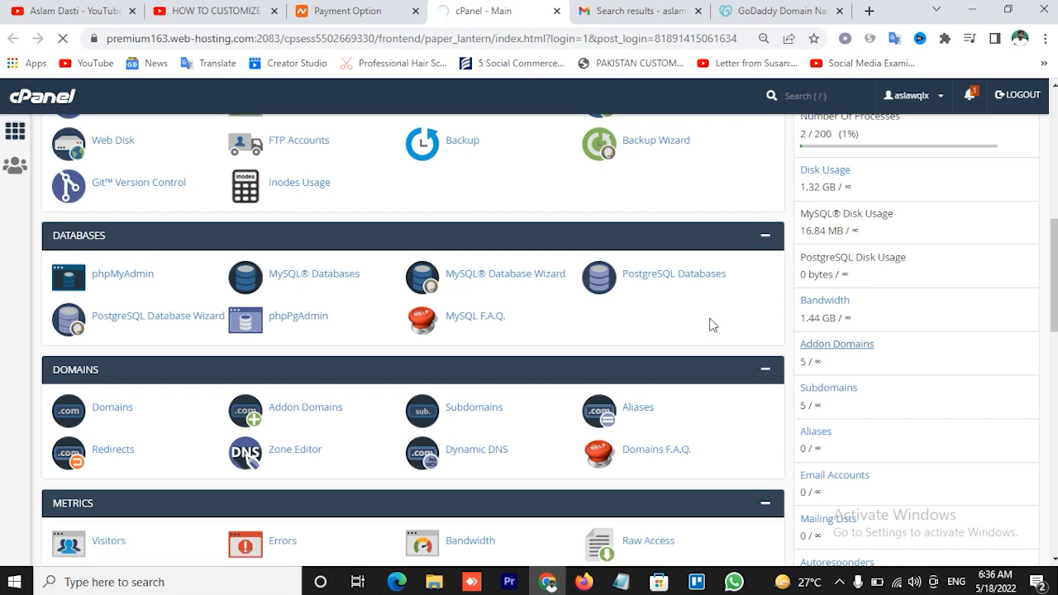
left_click(158, 279)
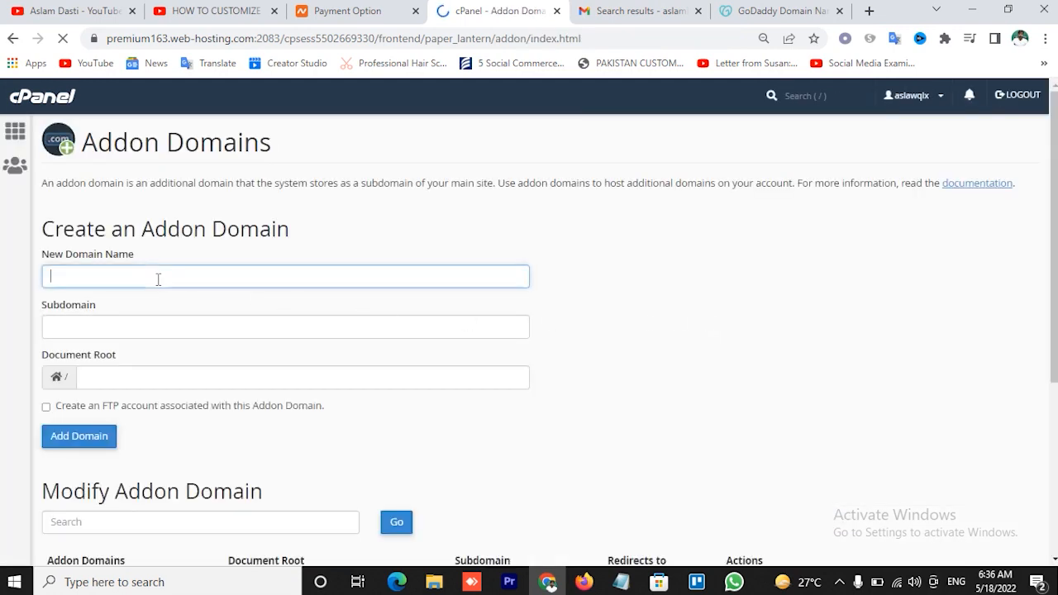
type("as")
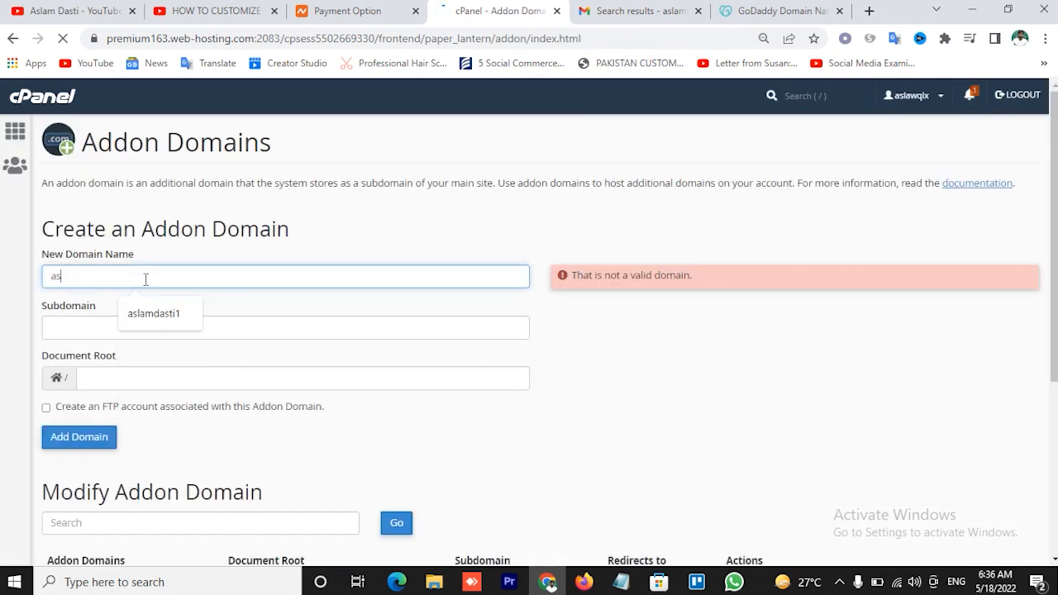
left_click(162, 311)
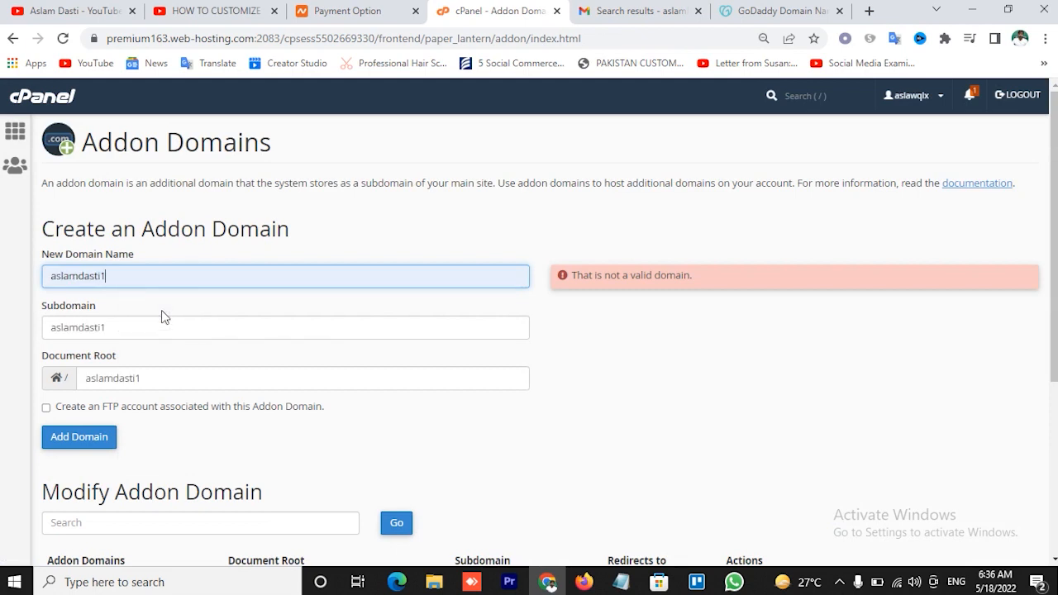
type(".")
key("BackSpace")
key("BackSpace")
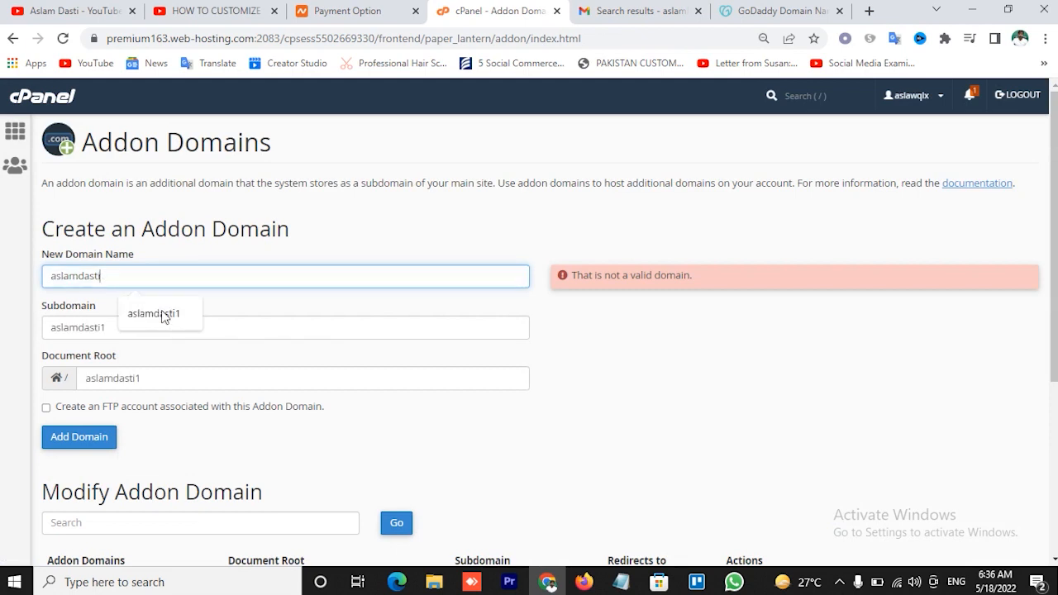
type(".com")
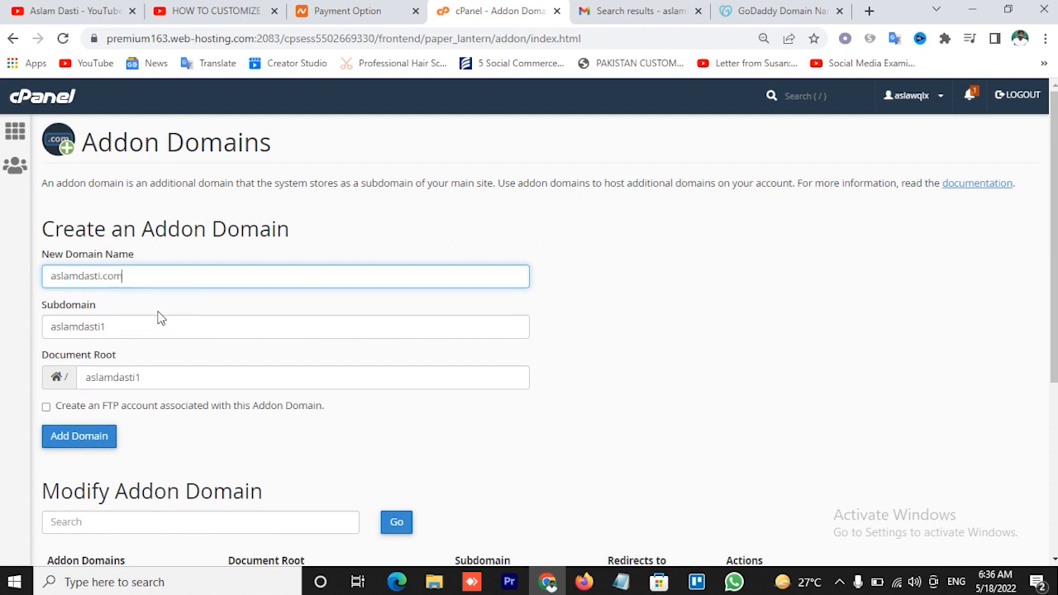
left_click(159, 308)
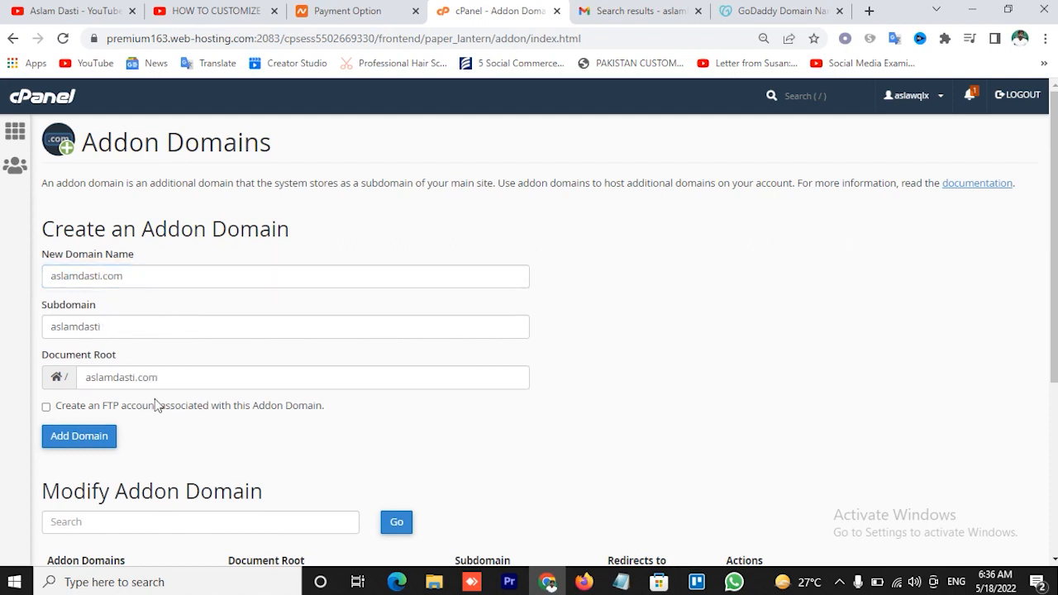
scroll(156, 404, "down", 1)
scroll(213, 370, "up", 1)
left_click(88, 447)
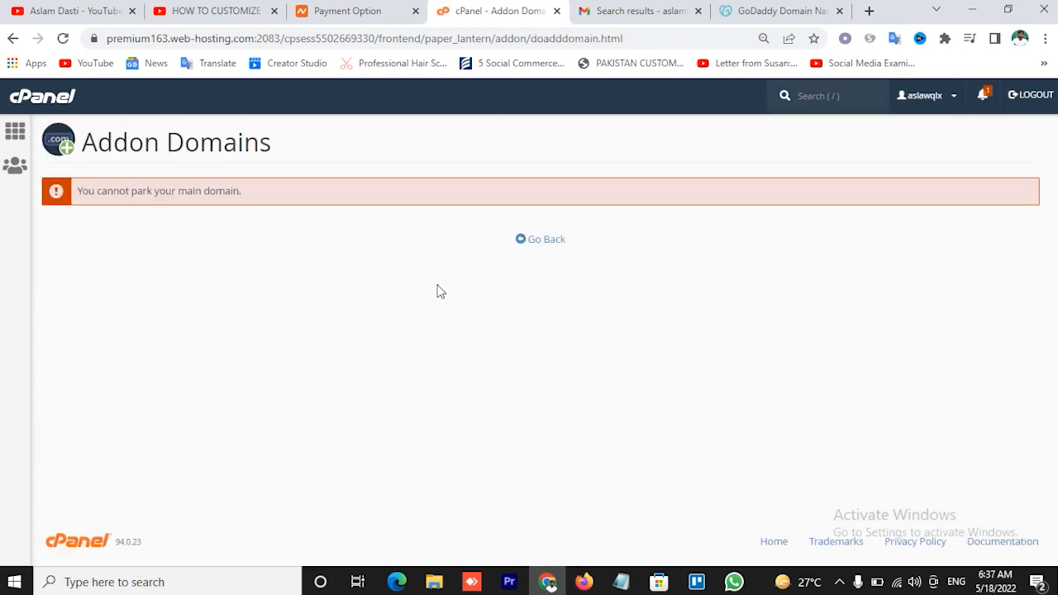
- Go back from the 'You cannot park your main domain' error and open Softaculous Apps Installer
left_click(536, 248)
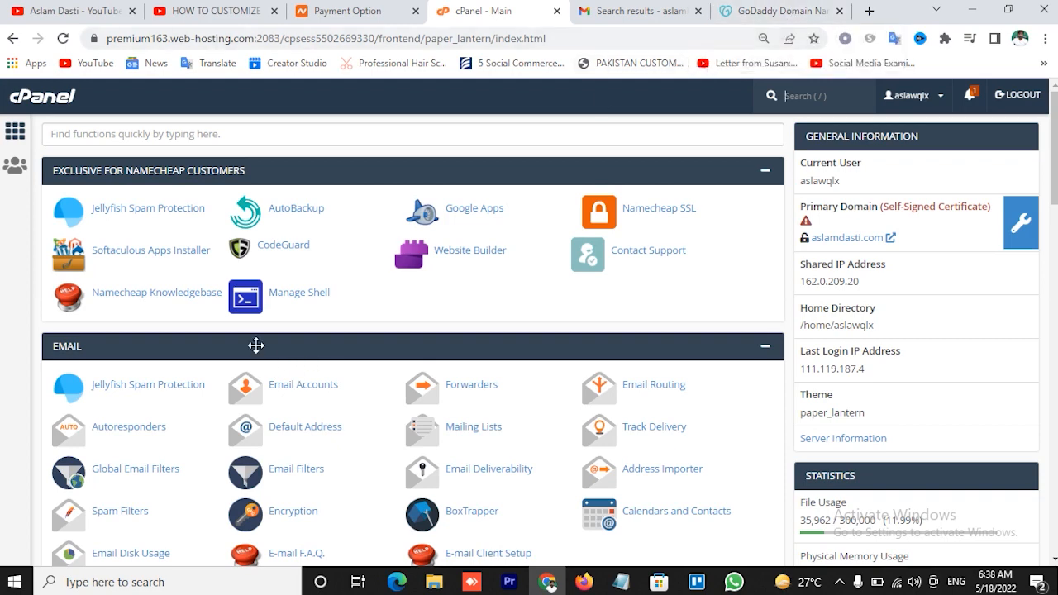
left_click(166, 252)
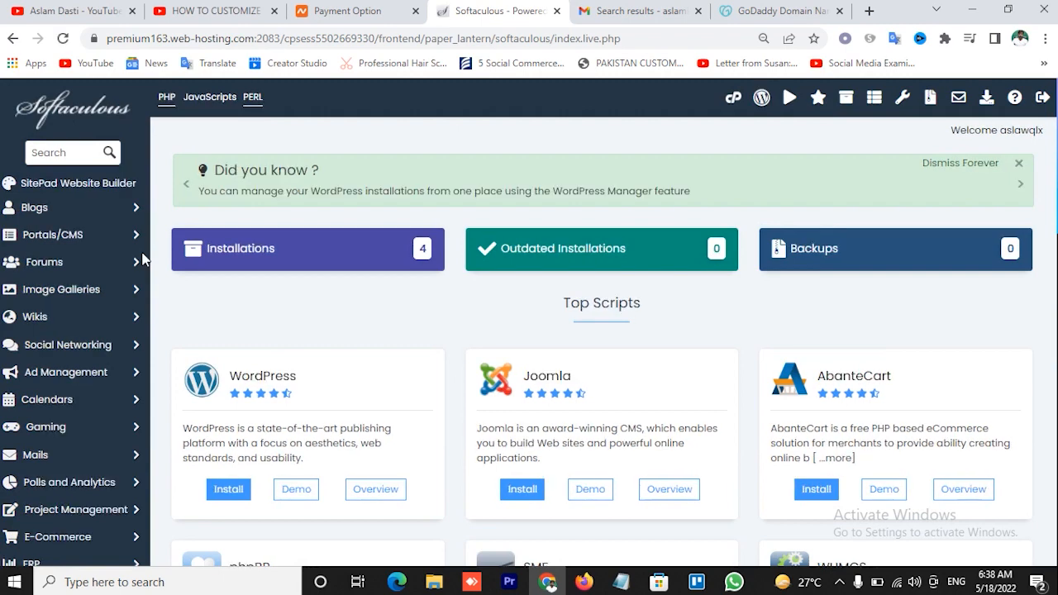
scroll(143, 259, "down", 2)
left_click(231, 335)
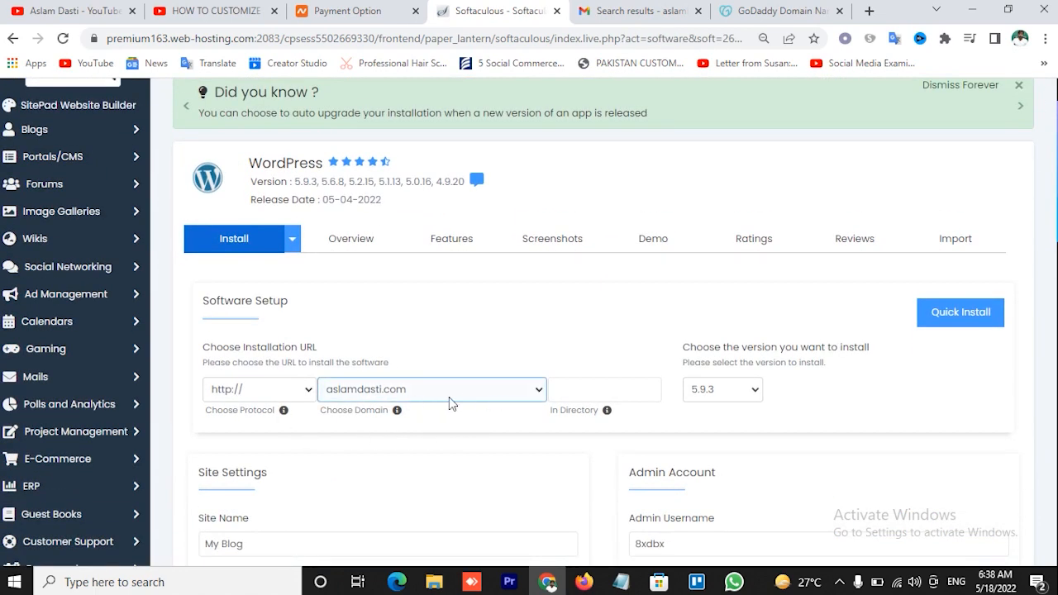
scroll(453, 403, "down", 2)
- Set the site name from the saved suggestion and the description to 'explore the world news'
left_click(276, 392)
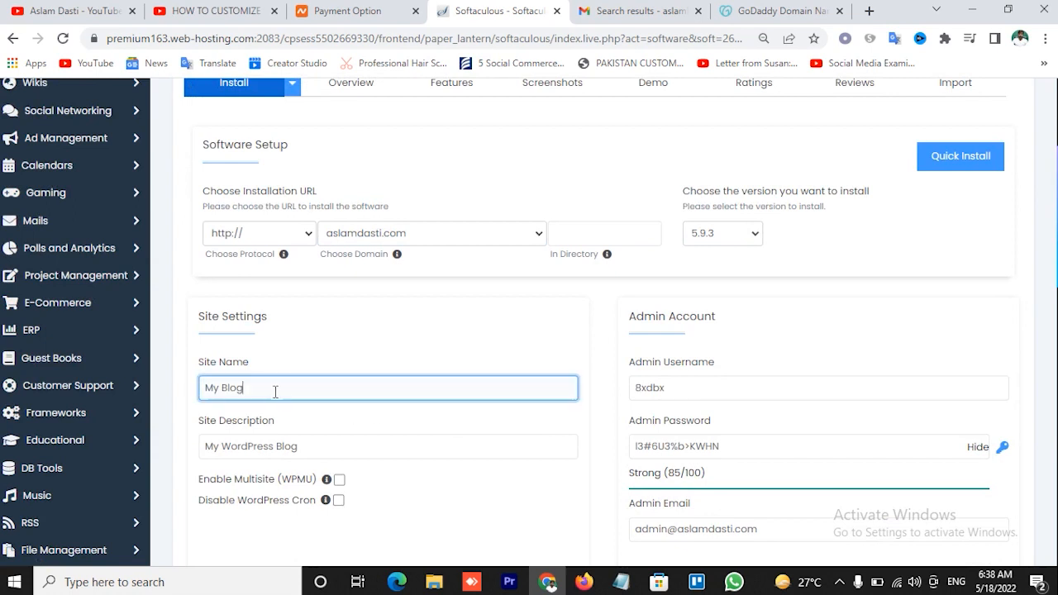
key("BackSpace")
key("BackSpace")
key("BackSpace")
key("BackSpace")
key("BackSpace")
key("BackSpace")
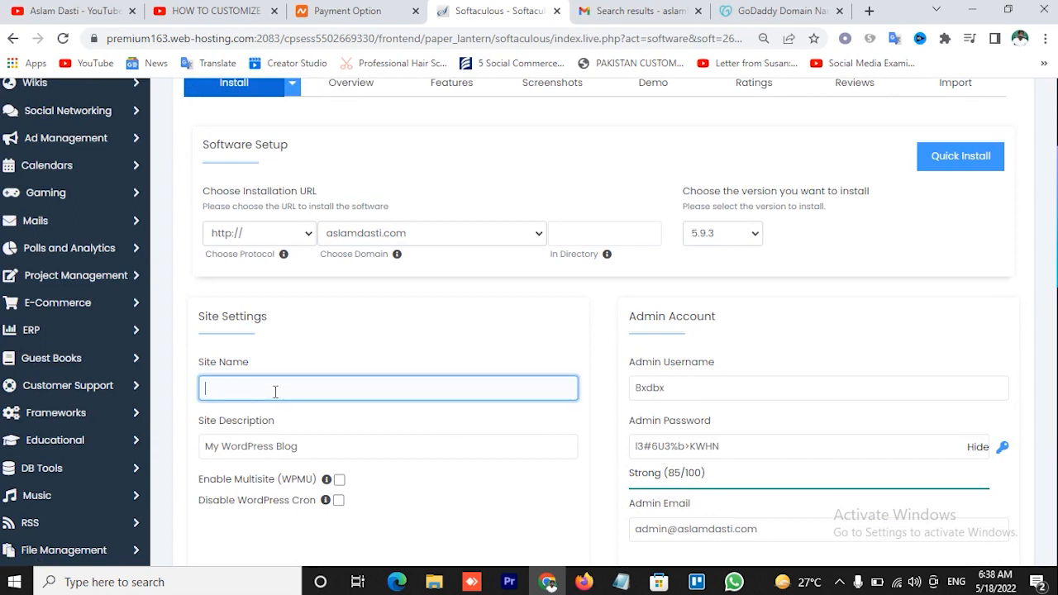
type("aslam")
key("BackSpace")
key("BackSpace")
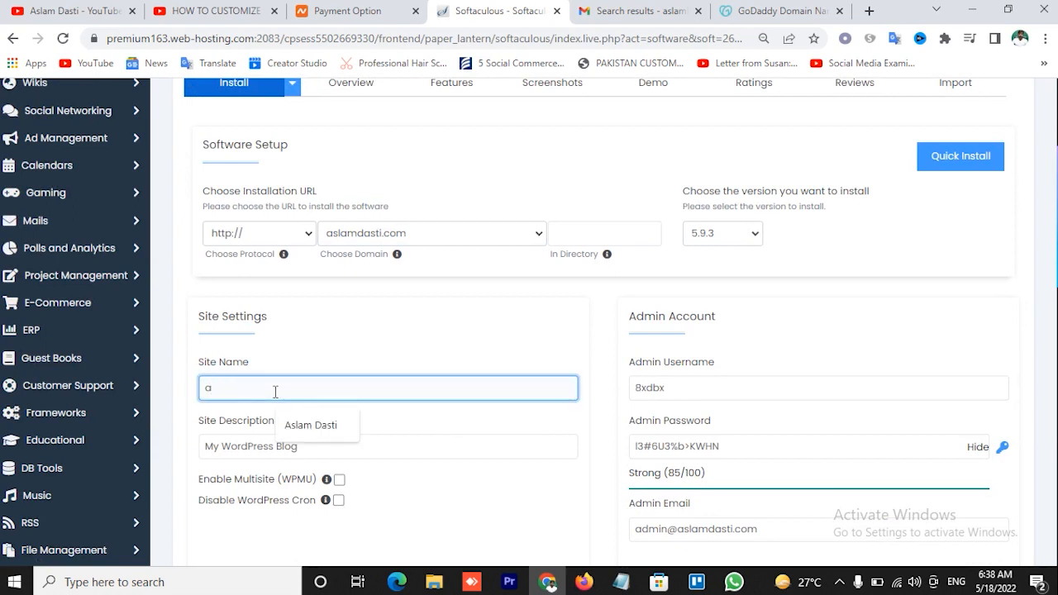
key("BackSpace")
type("Aslam Dasti")
left_click(324, 425)
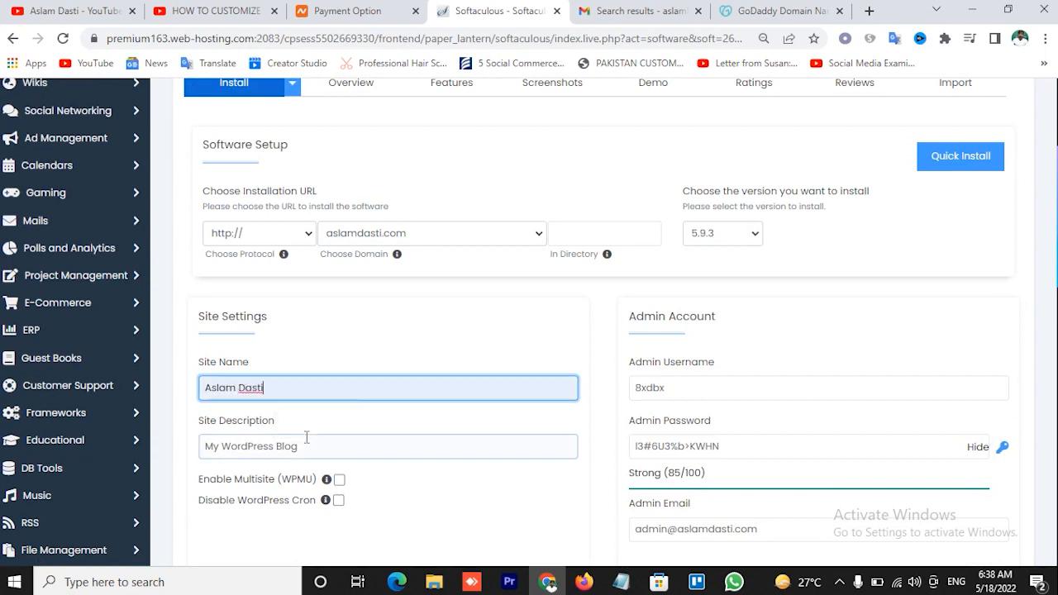
left_click(292, 447)
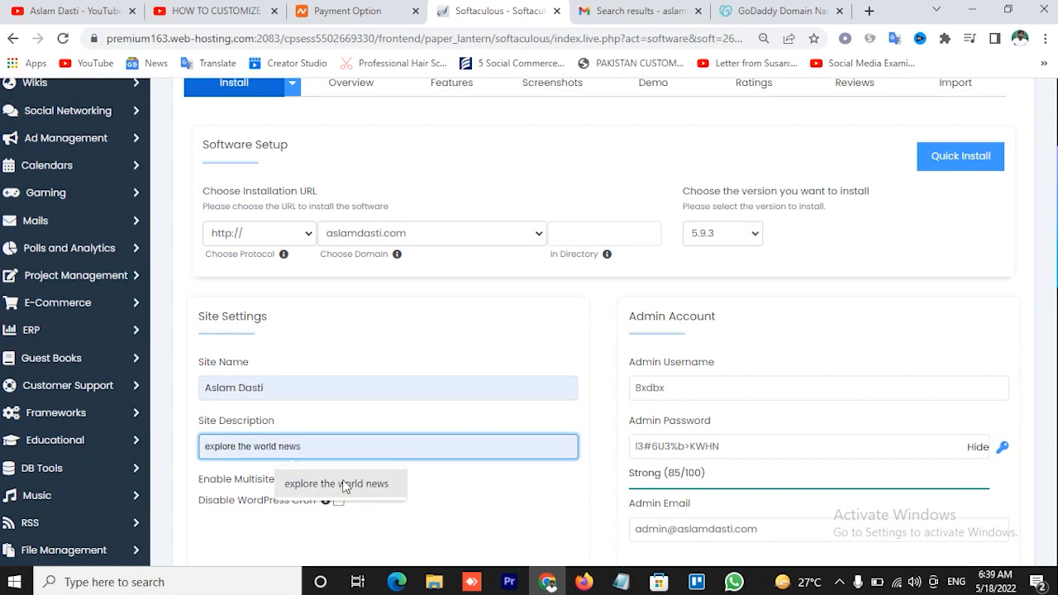
left_click(345, 484)
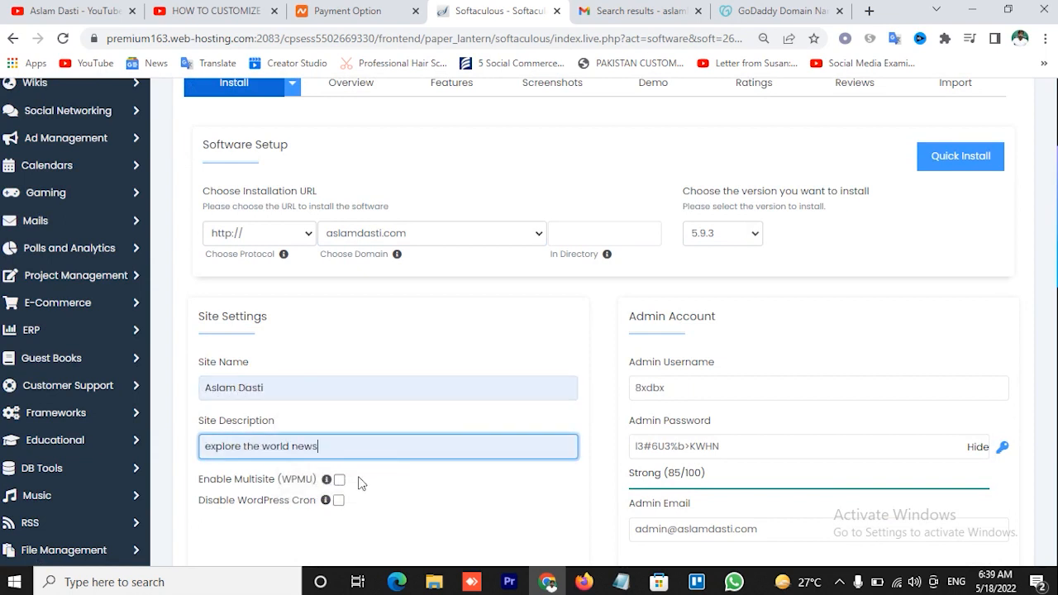
scroll(466, 453, "down", 1)
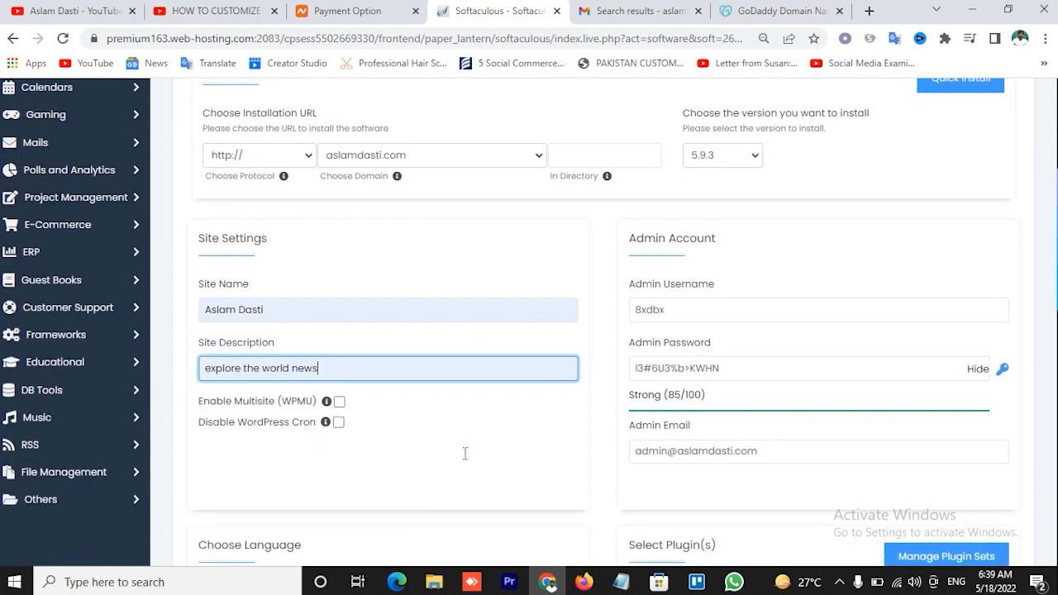
- Replace the default admin username with a custom one and enter a new admin password
left_click(680, 307)
key("BackSpace")
key("BackSpace")
key("BackSpace")
key("BackSpace")
key("BackSpace")
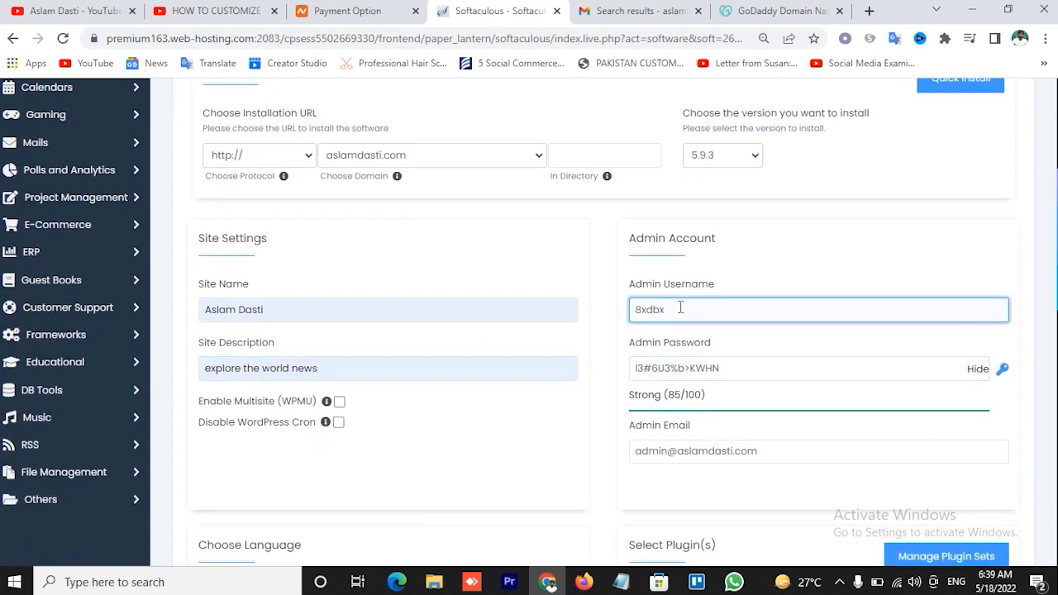
type("aslamdasti1")
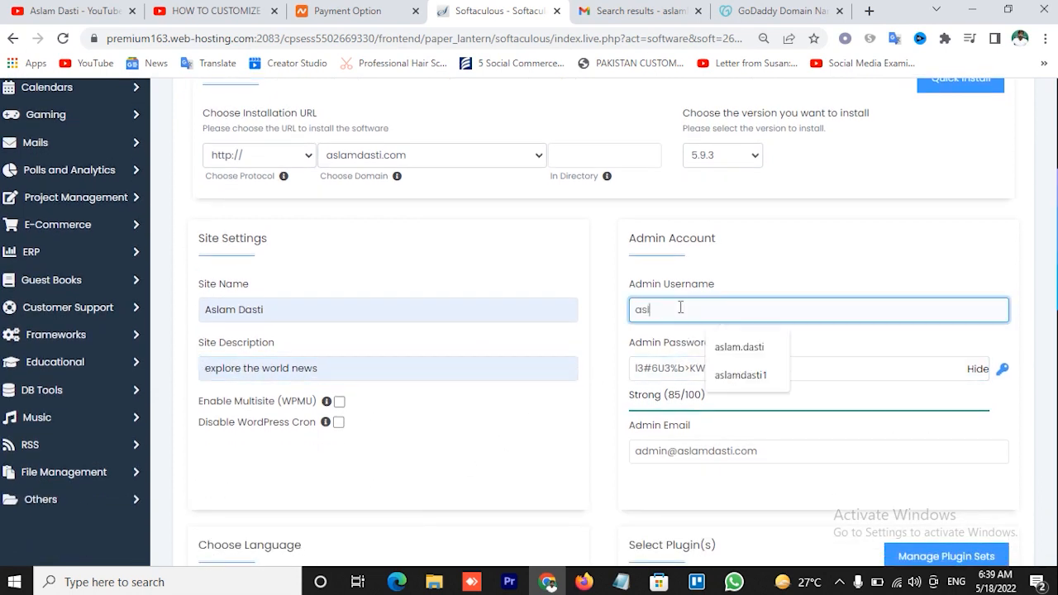
left_click(741, 376)
left_click(978, 369)
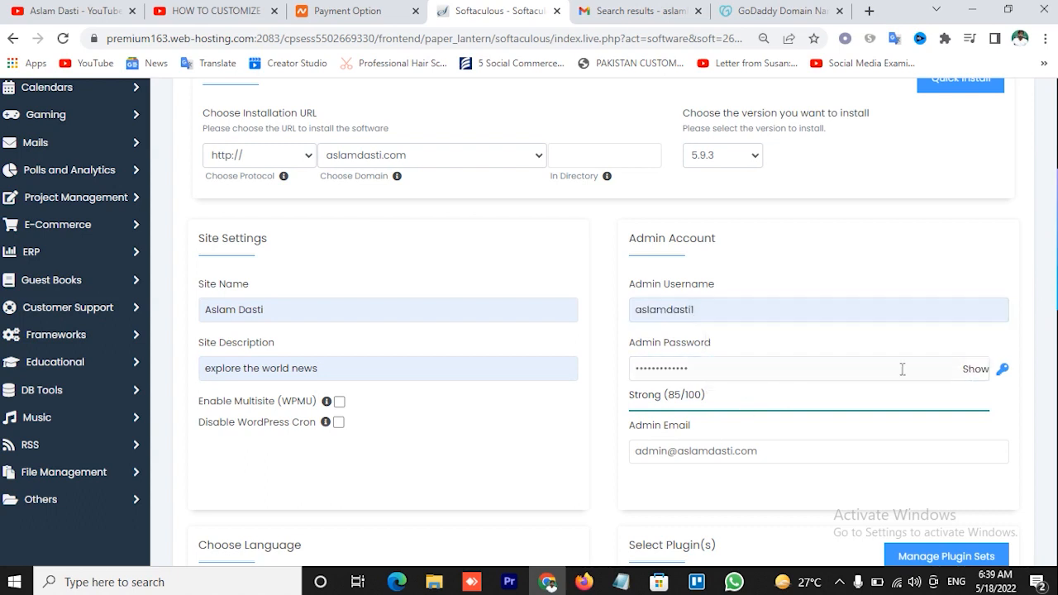
left_click(900, 368)
key("BackSpace")
key("BackSpace")
key("BackSpace")
key("BackSpace")
key("BackSpace")
key("BackSpace")
key("BackSpace")
key("BackSpace")
key("BackSpace")
key("BackSpace")
key("BackSpace")
key("BackSpace")
key("BackSpace")
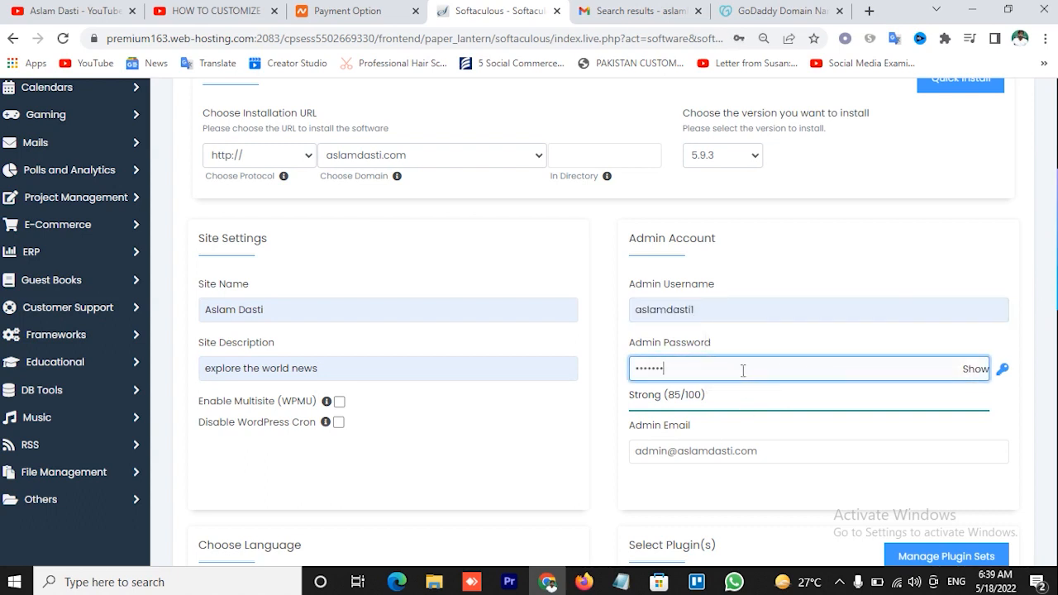
type("•••••••••")
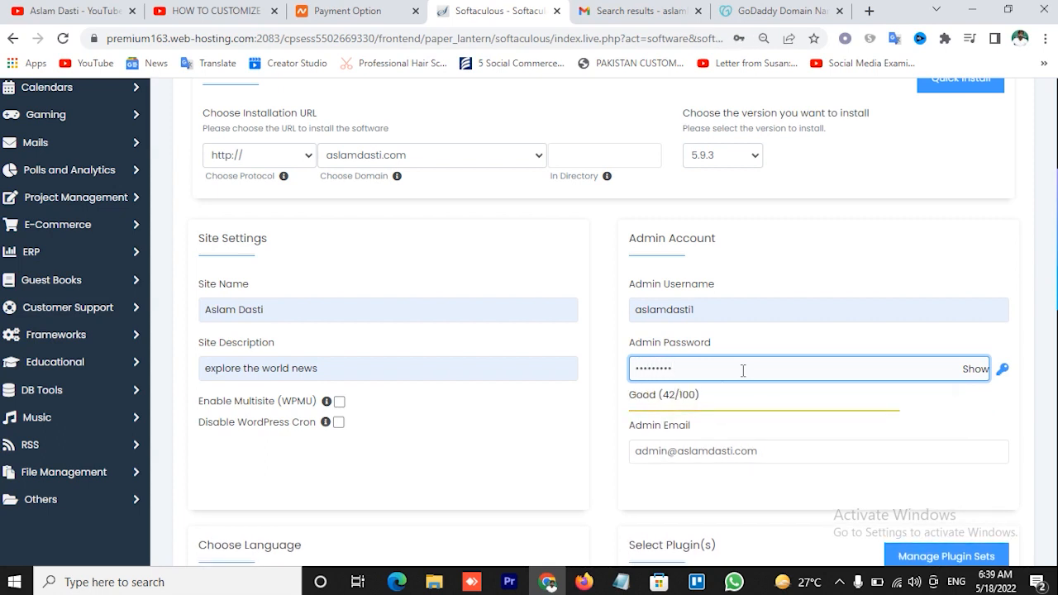
type("••")
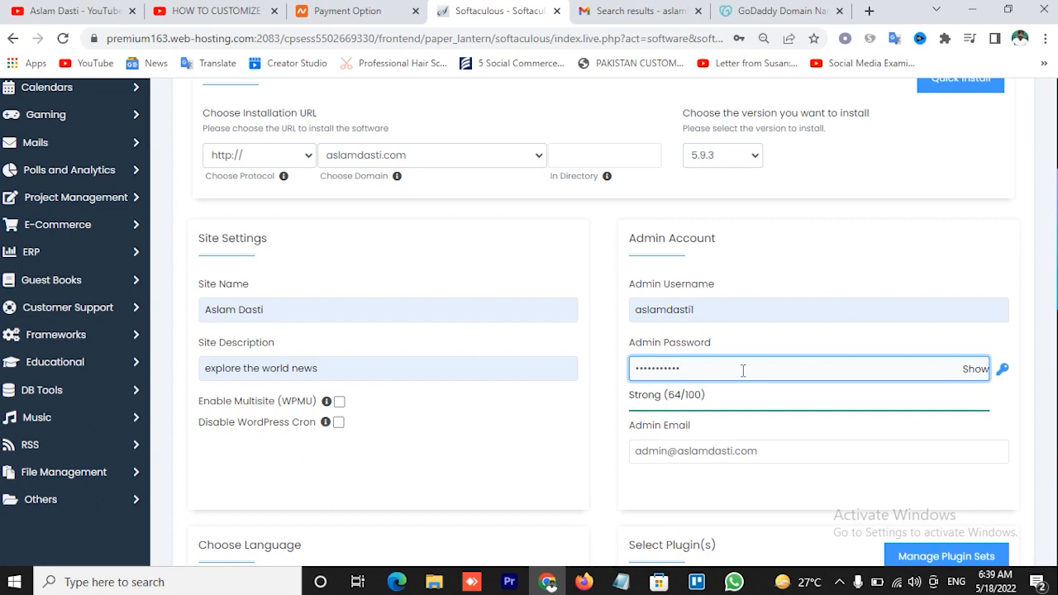
type("••••••")
- Replace the admin email with the owner's Gmail address from autofill
scroll(600, 457, "down", 1)
left_click(699, 373)
left_click(693, 373)
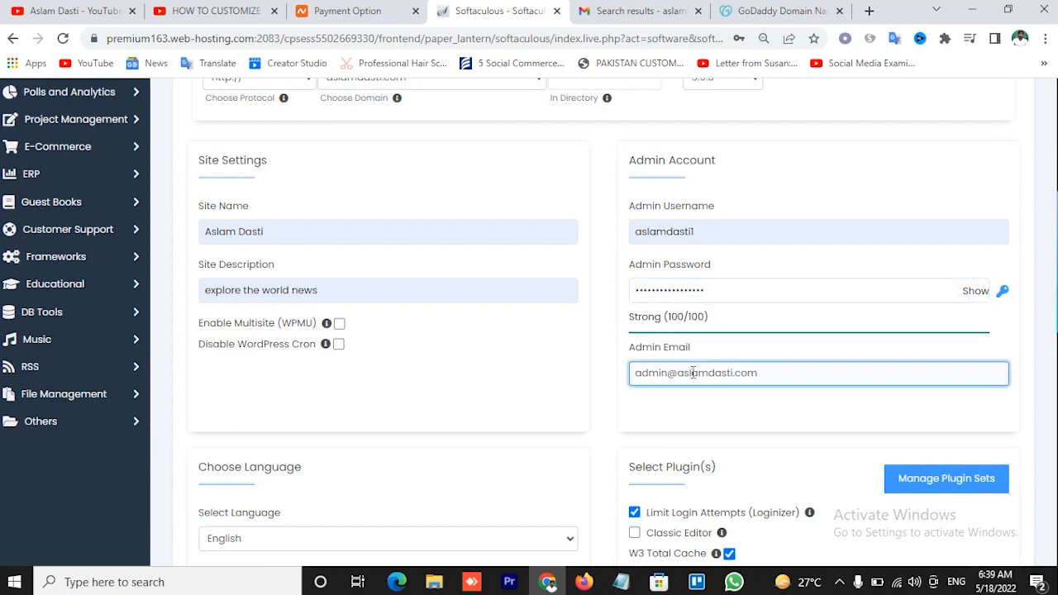
triple_click(693, 373)
type("aslam")
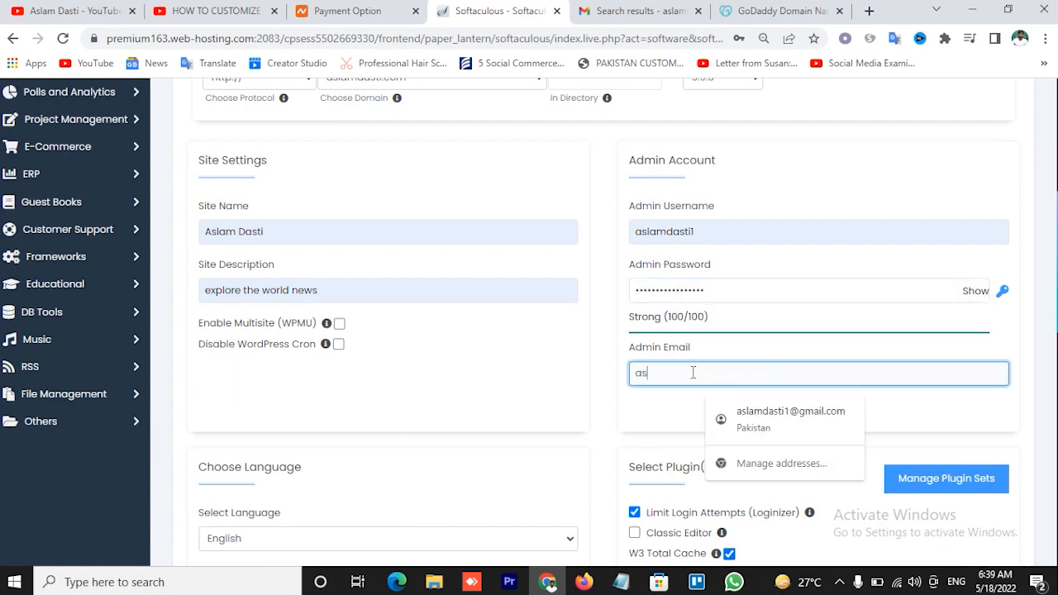
left_click(785, 412)
- Deselect the Limit Login Attempts and W3 Total Cache plugins, then review the form
scroll(620, 409, "down", 3)
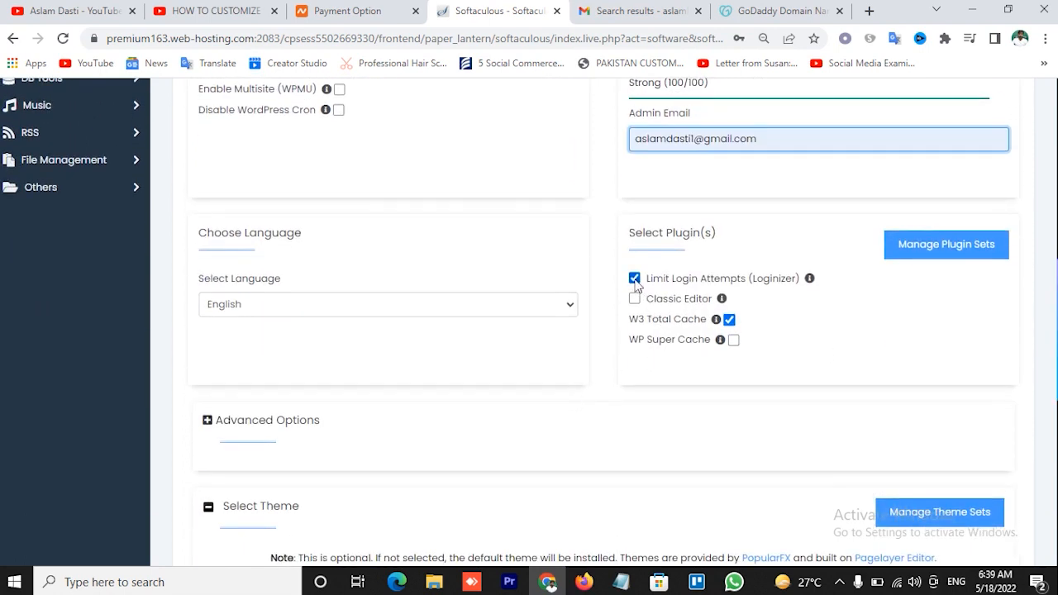
left_click(635, 280)
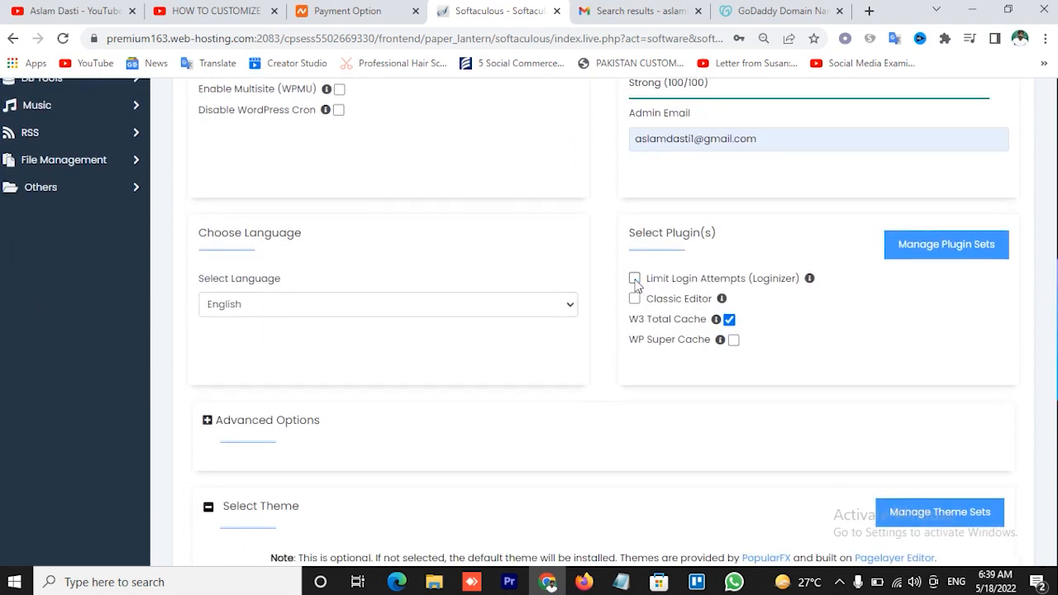
left_click(731, 322)
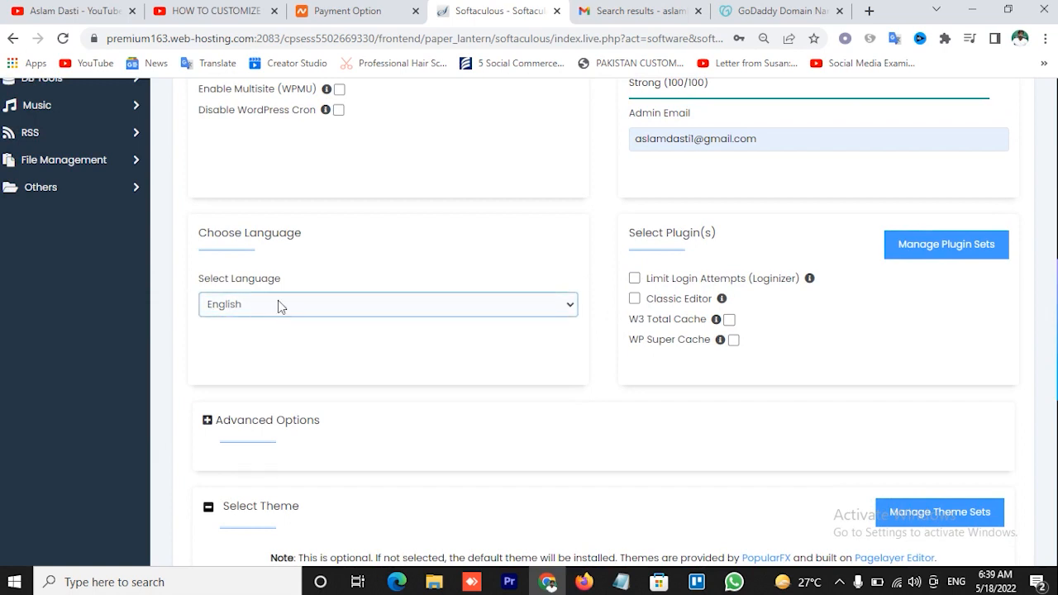
scroll(278, 306, "up", 3)
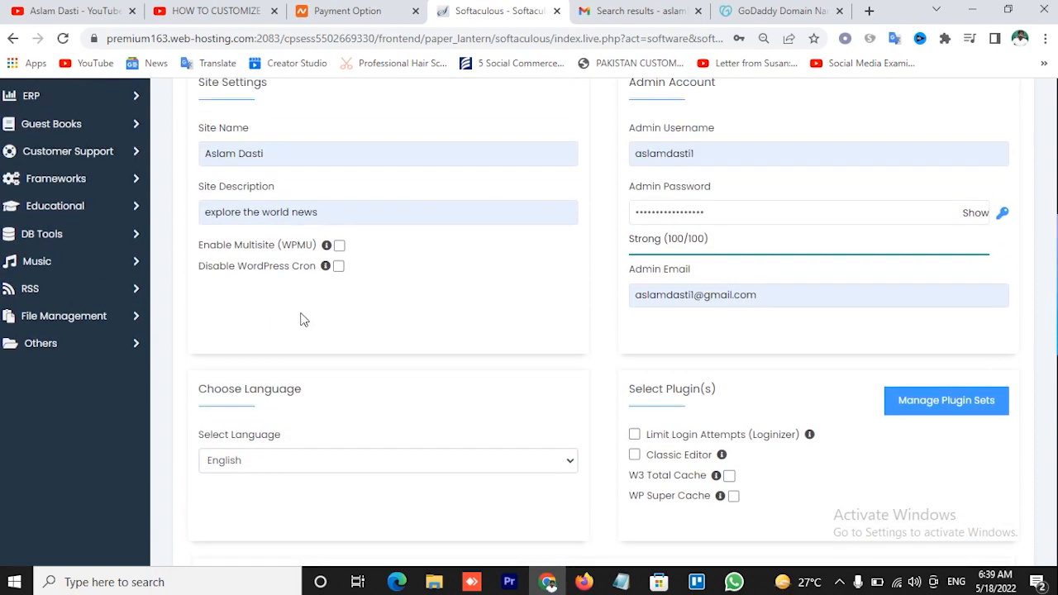
scroll(382, 329, "down", 1)
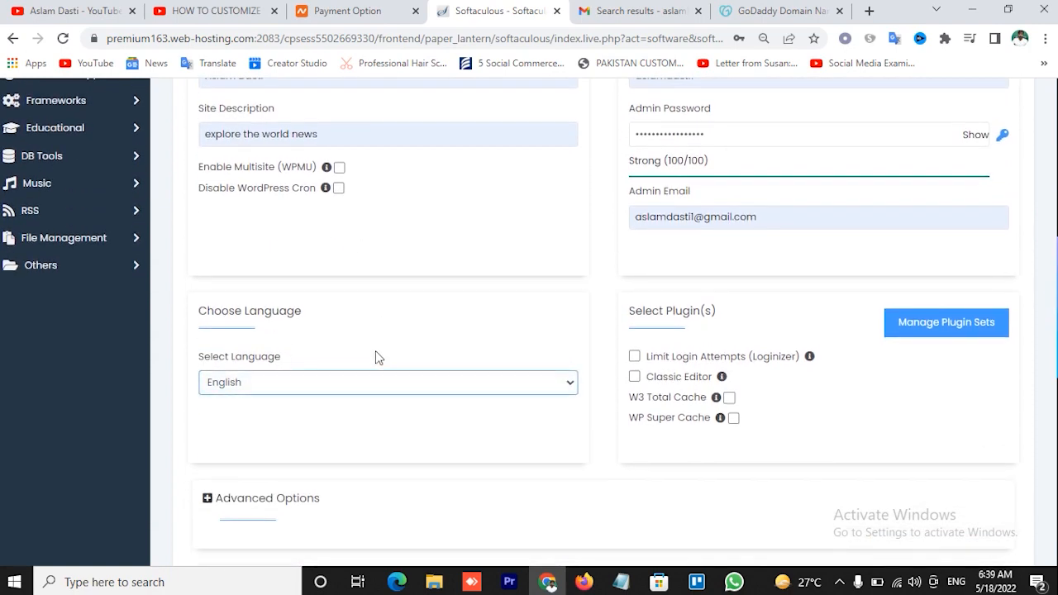
scroll(382, 356, "down", 2)
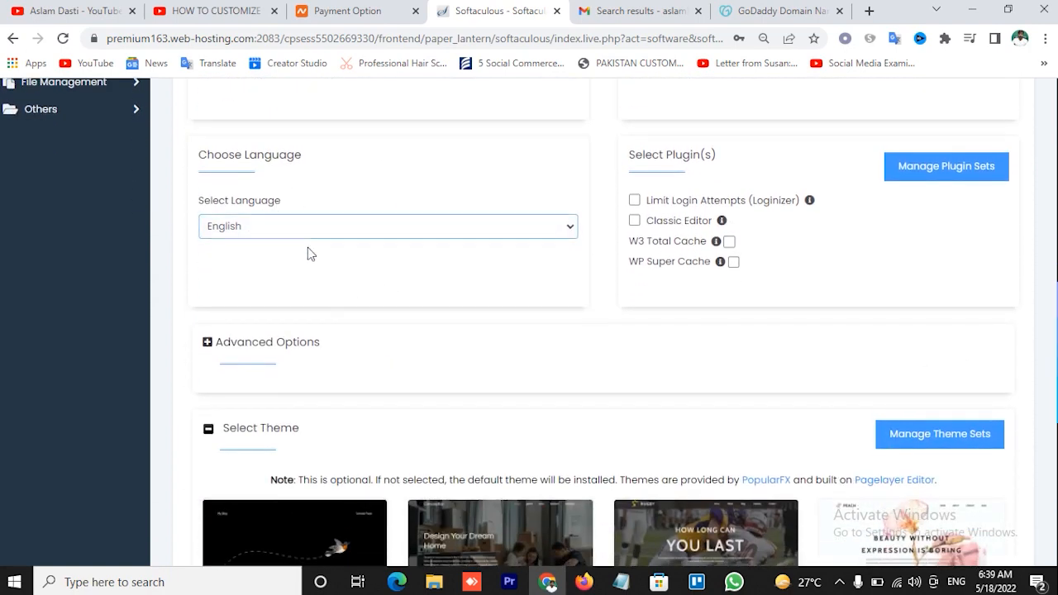
scroll(321, 262, "down", 1)
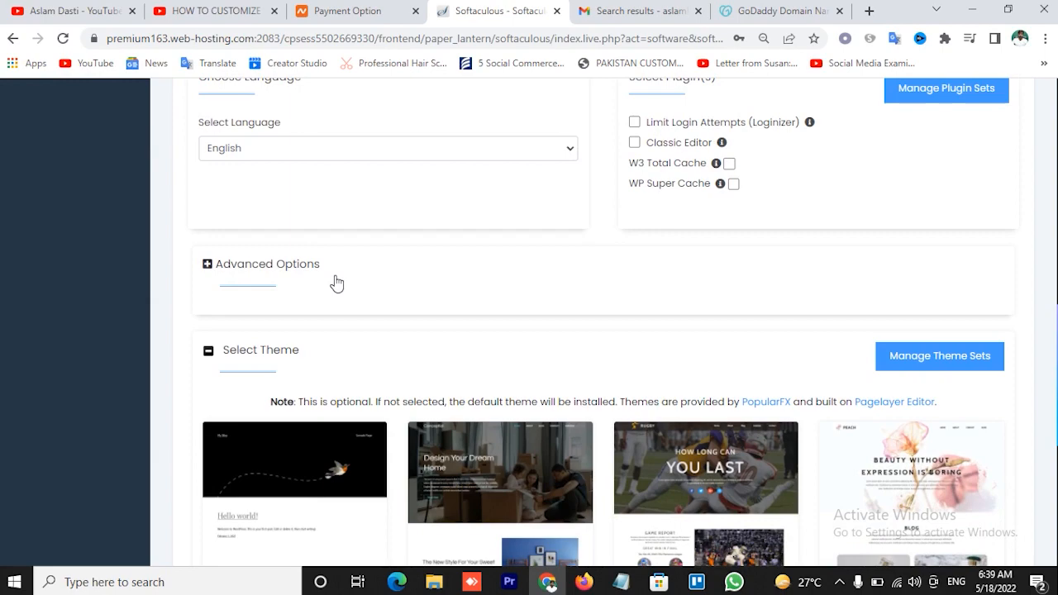
scroll(335, 284, "up", 8)
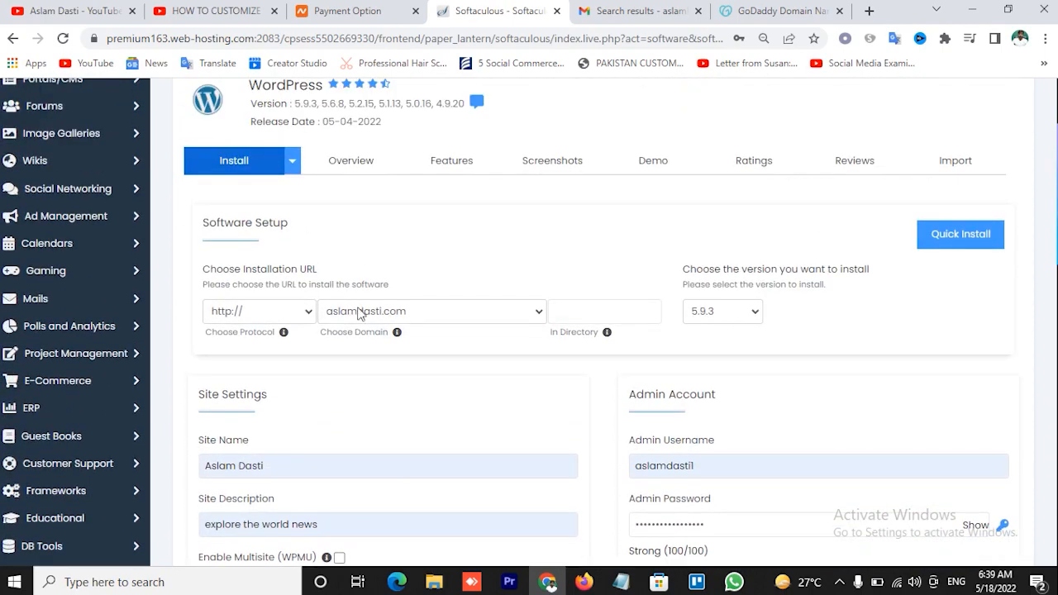
- Check the WordPress version to install and browse the next set of themes
scroll(420, 432, "up", 1)
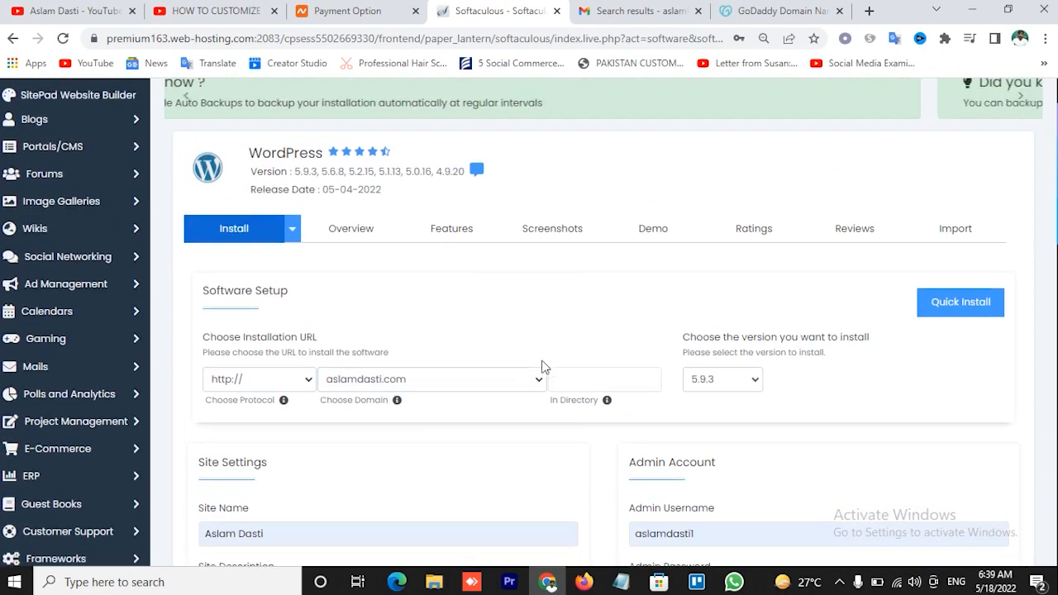
scroll(544, 367, "down", 4)
scroll(543, 366, "up", 3)
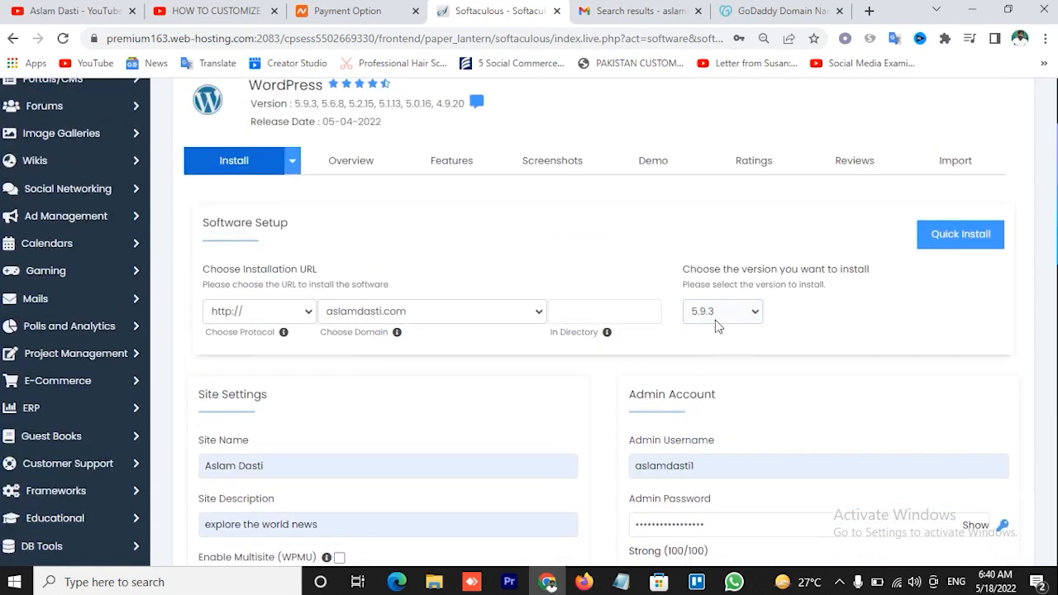
left_click(711, 313)
scroll(643, 334, "down", 8)
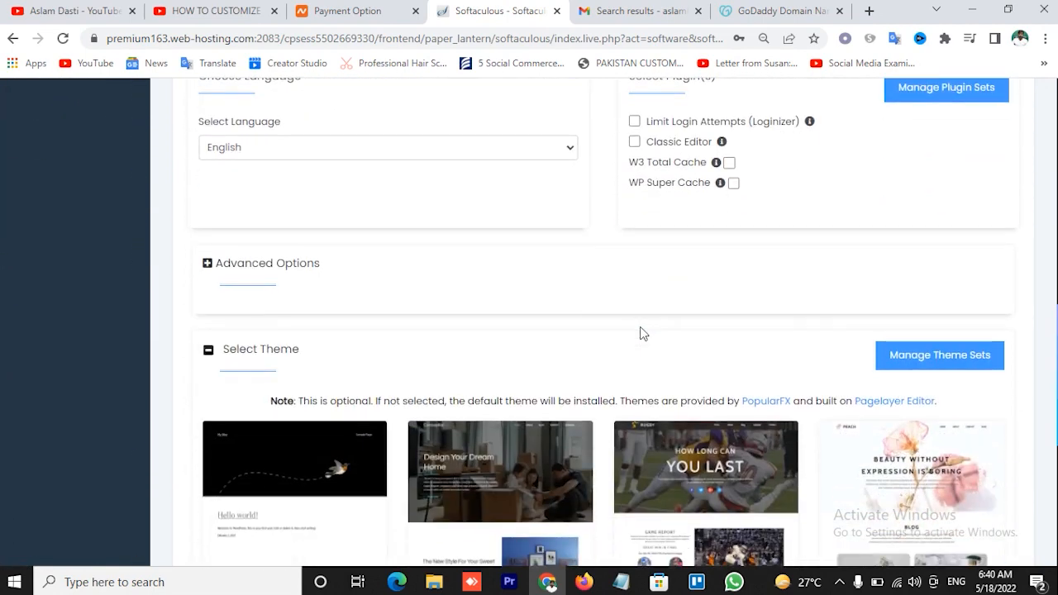
scroll(641, 332, "down", 2)
scroll(532, 333, "down", 2)
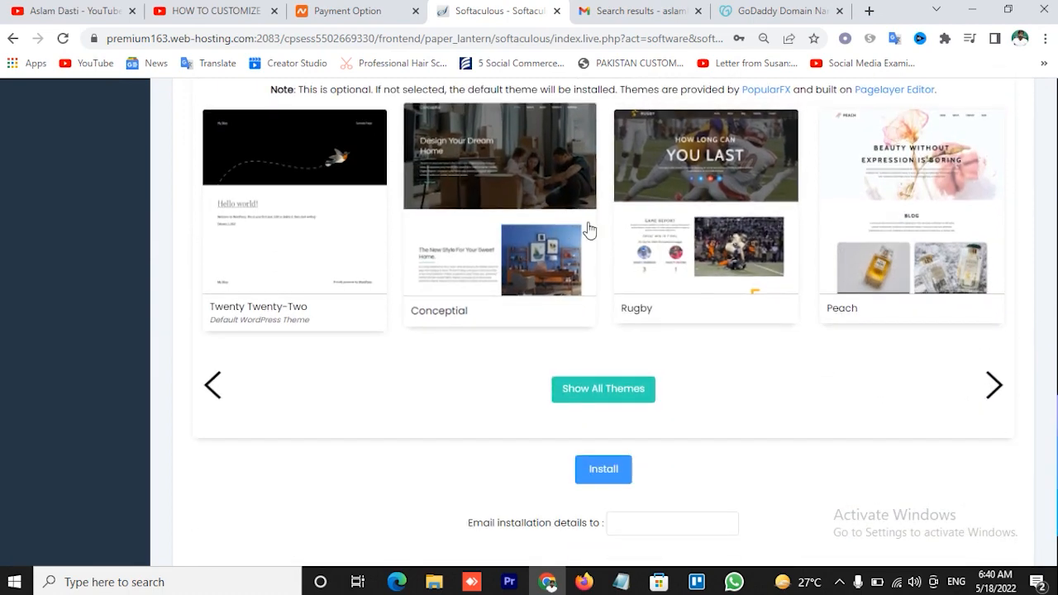
left_click(992, 386)
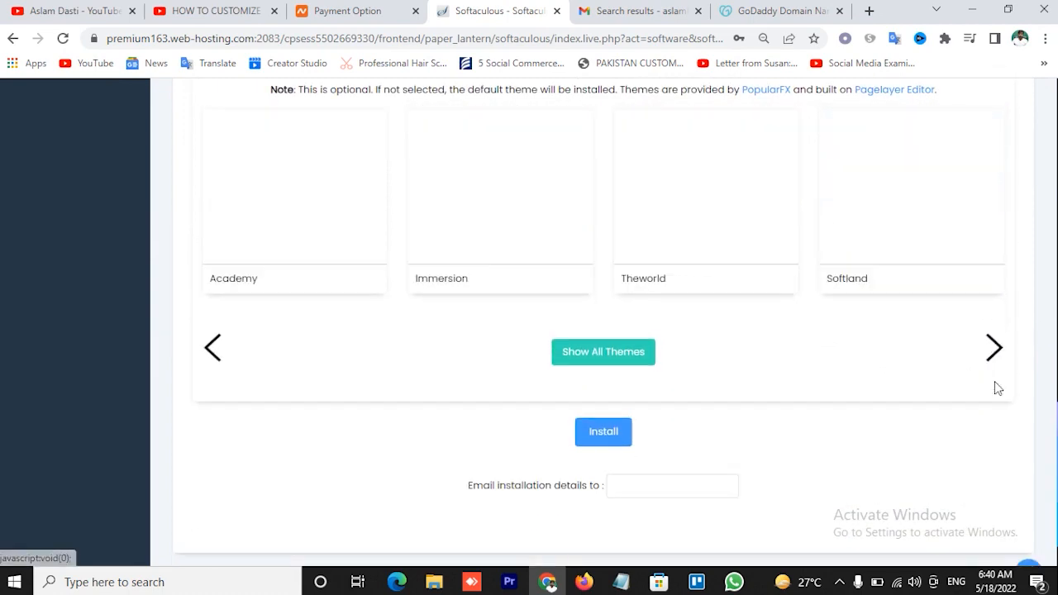
- Submit the Softaculous form to start the WordPress installation
scroll(745, 364, "up", 2)
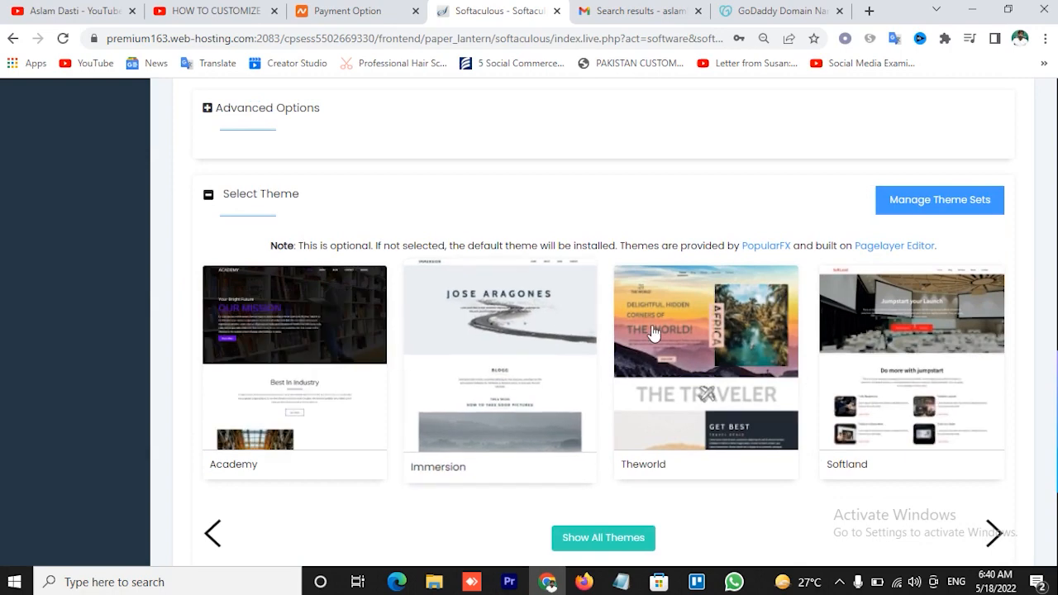
scroll(662, 331, "down", 3)
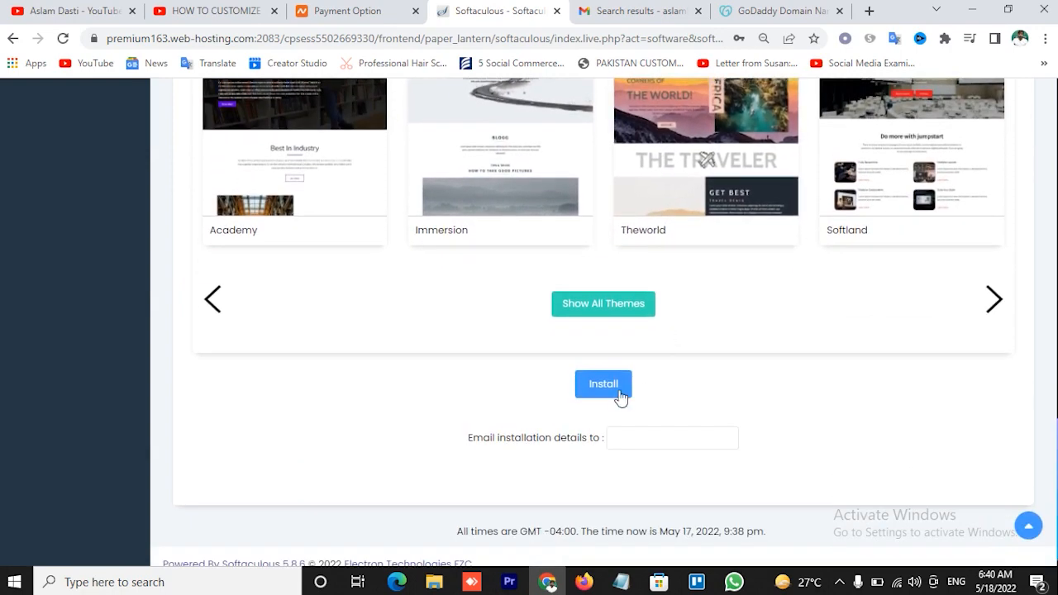
left_click(603, 391)
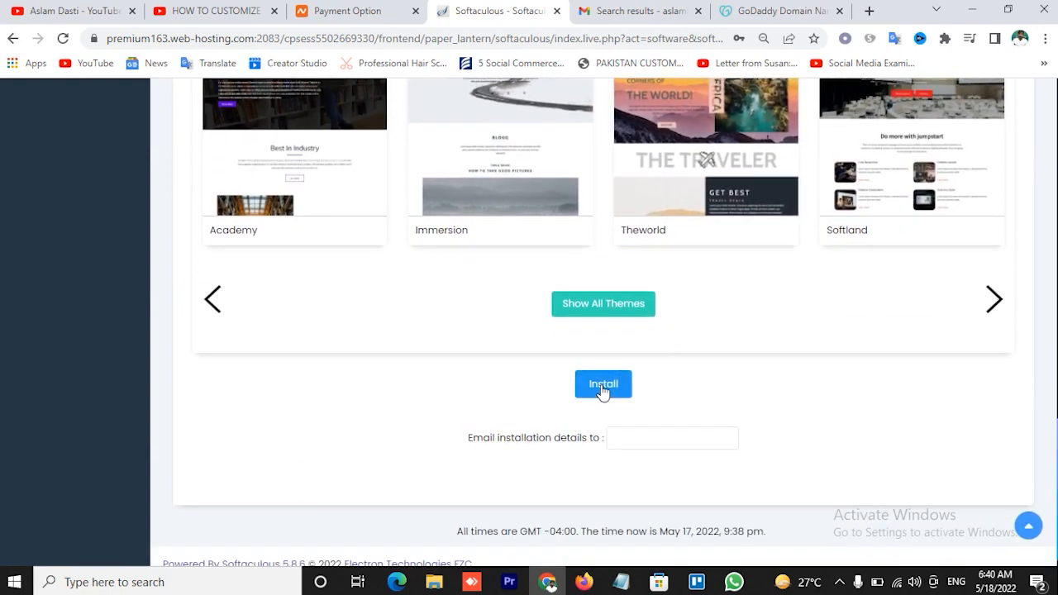
scroll(652, 367, "up", 2)
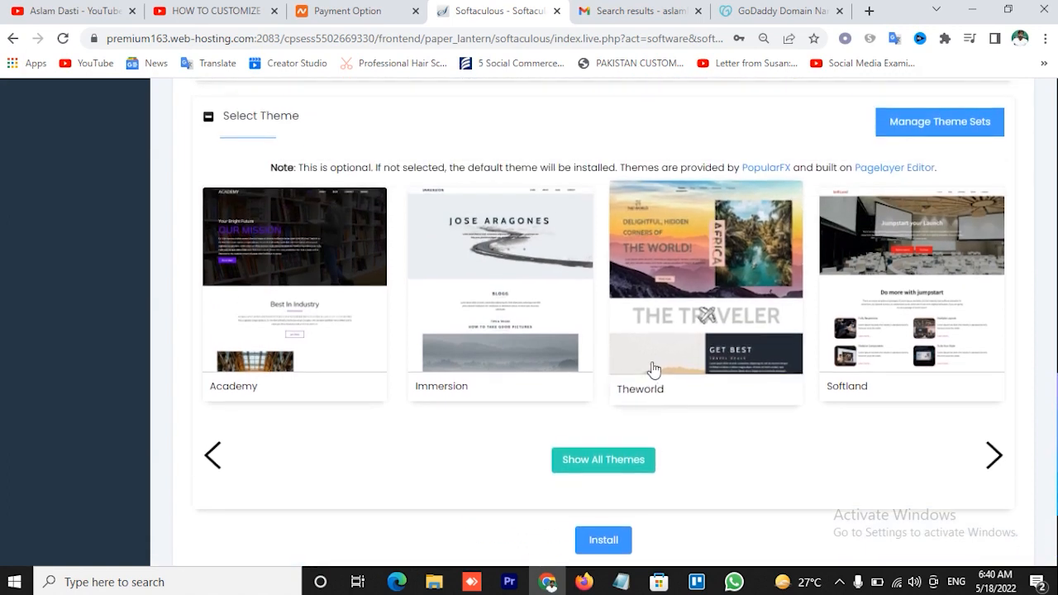
scroll(653, 368, "down", 1)
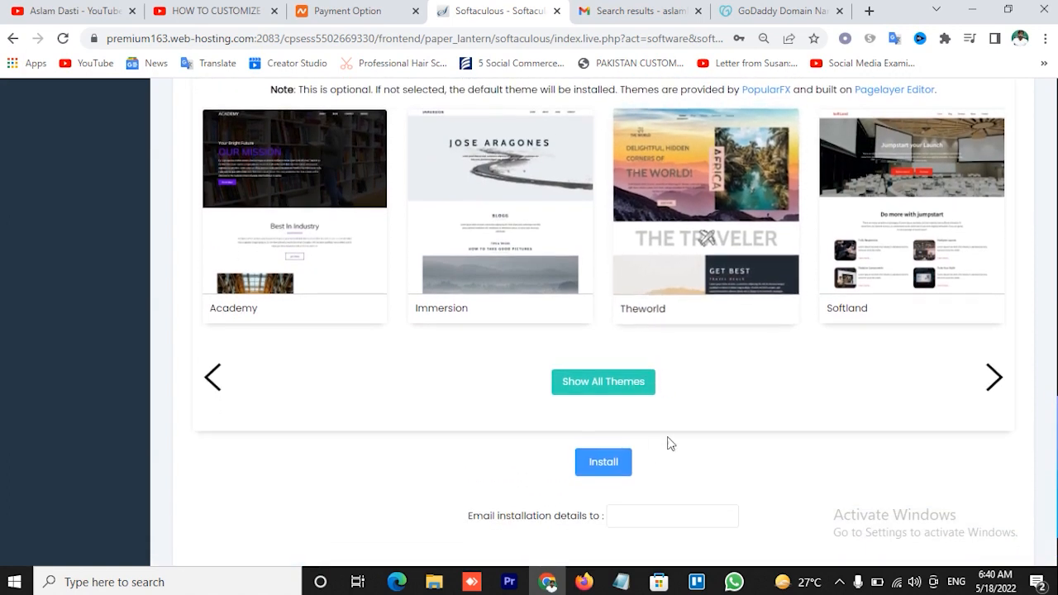
left_click(615, 468)
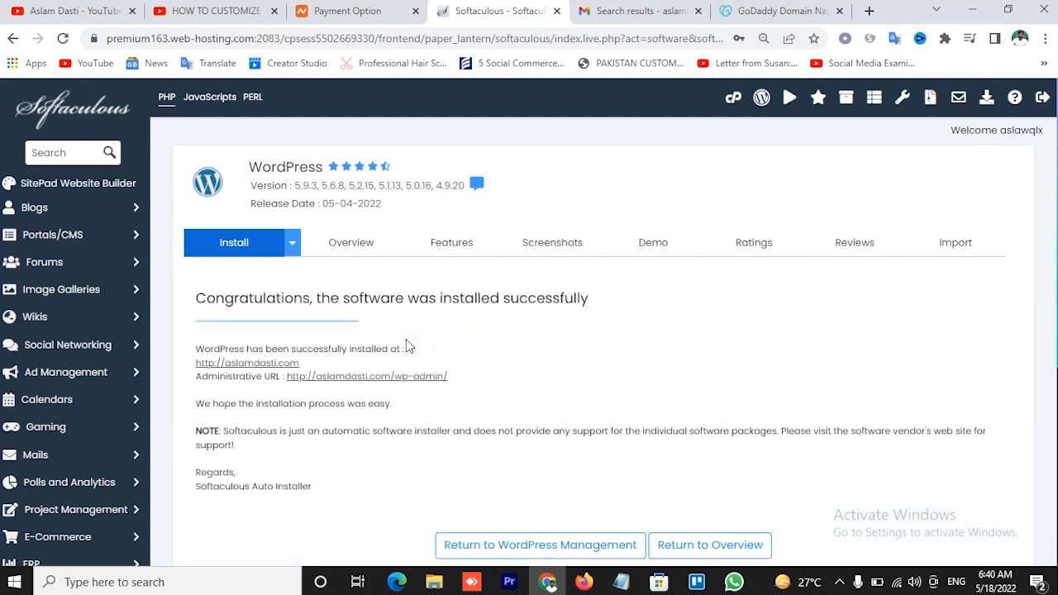
- Open the newly installed site and its admin login, and look over the live site
left_click(232, 369)
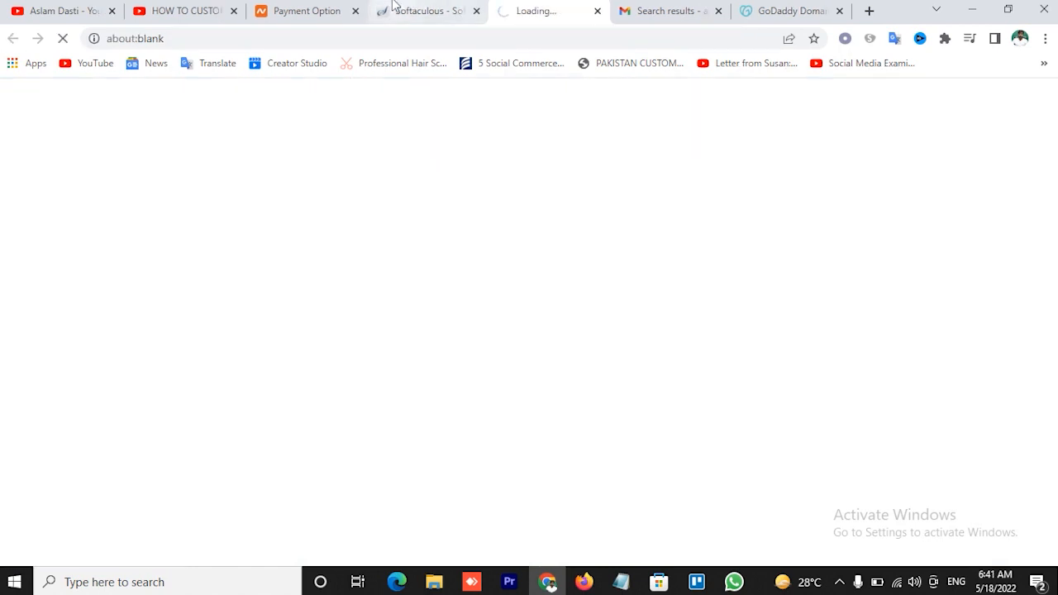
left_click(416, 10)
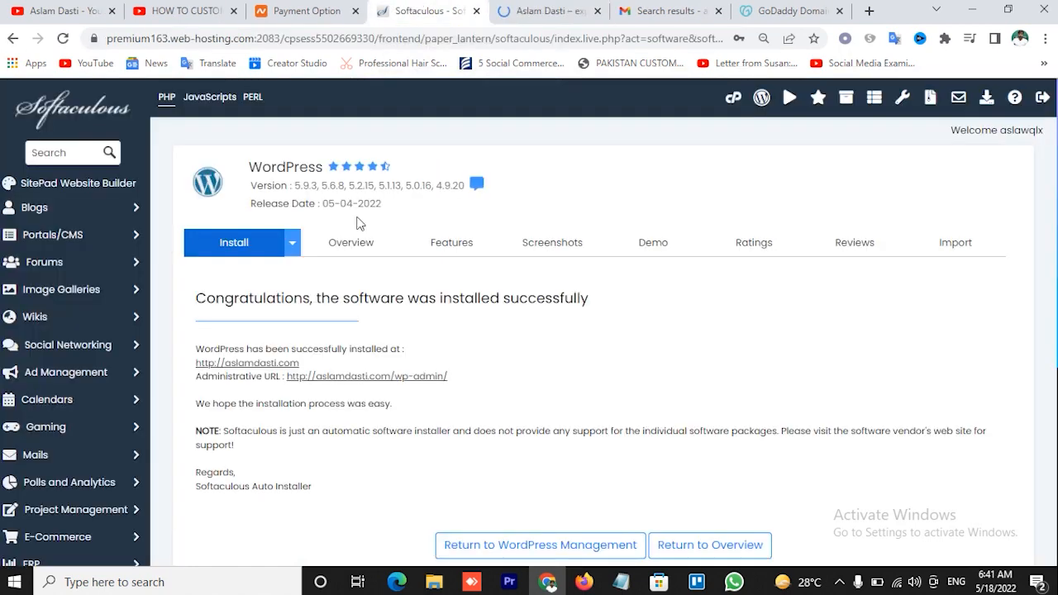
left_click(396, 384)
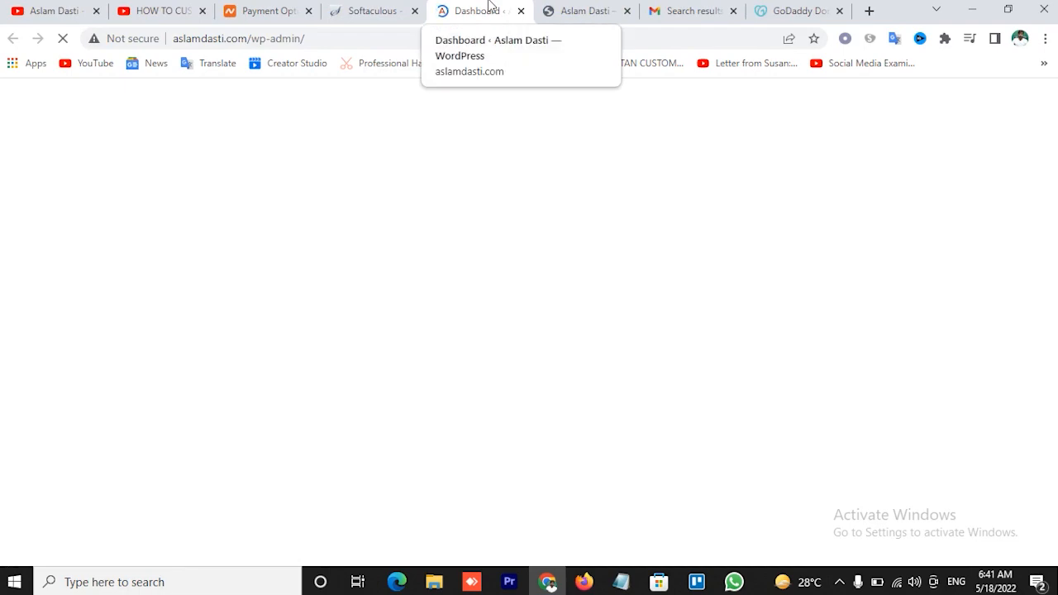
left_click(586, 10)
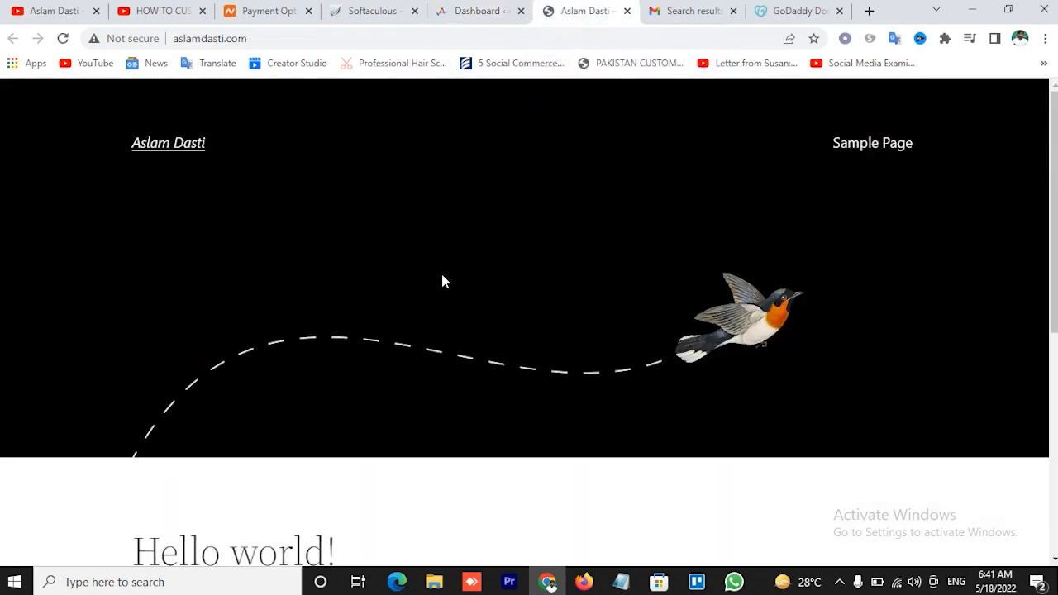
scroll(442, 282, "down", 5)
scroll(443, 282, "up", 5)
- Log out of the WordPress admin Dashboard from the Howdy account menu
left_click(479, 10)
scroll(425, 432, "down", 5)
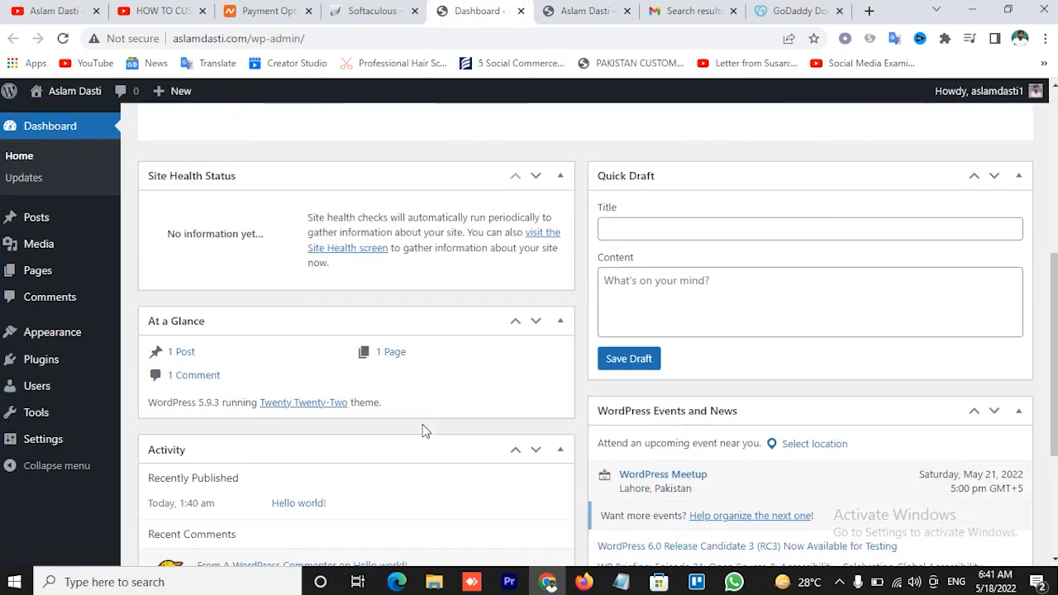
scroll(423, 427, "up", 5)
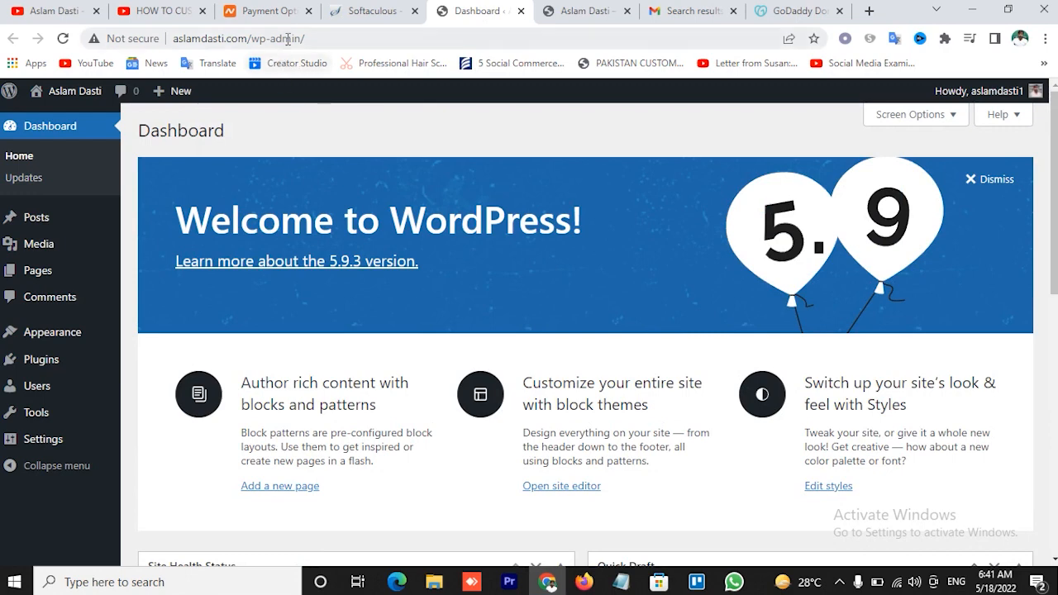
mouse_move(1008, 99)
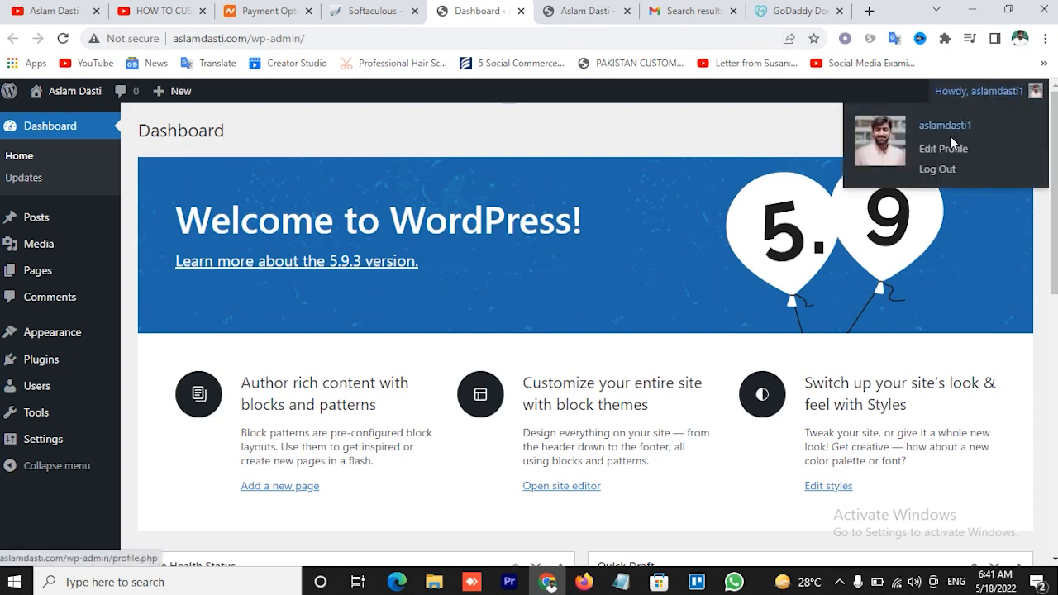
left_click(937, 170)
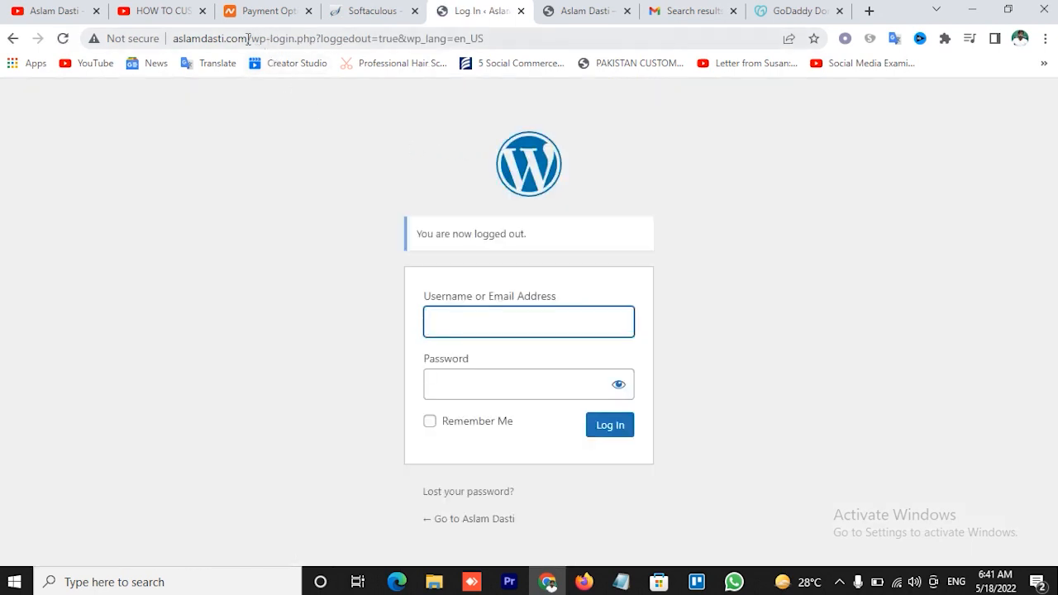
left_click_drag(253, 41, 535, 46)
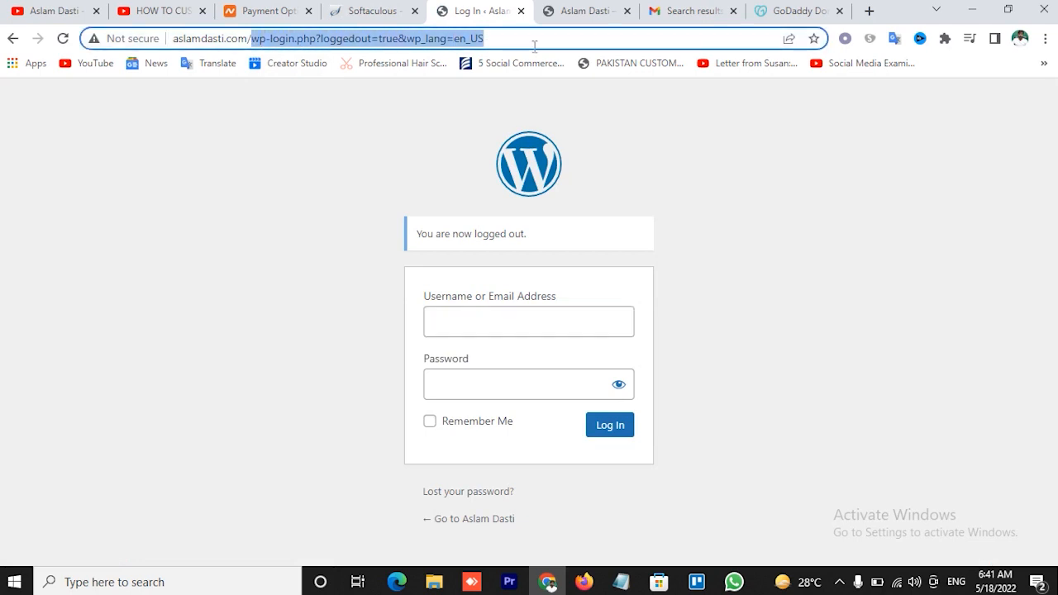
- Load the site's wp-admin page and sign in with the saved admin username and password
type("wp-admin")
key("Return")
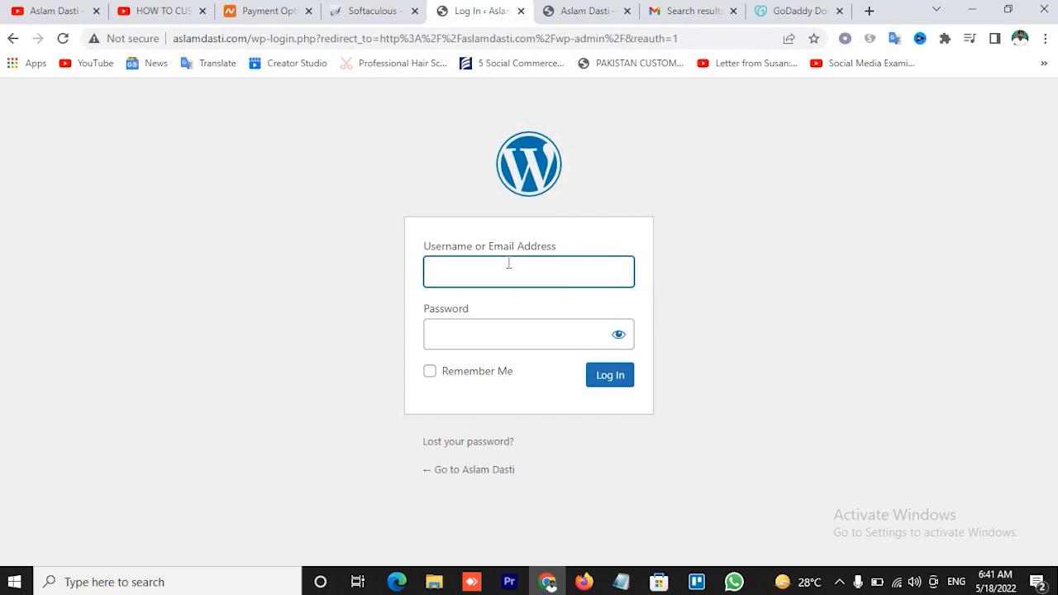
type("aslamdasti1")
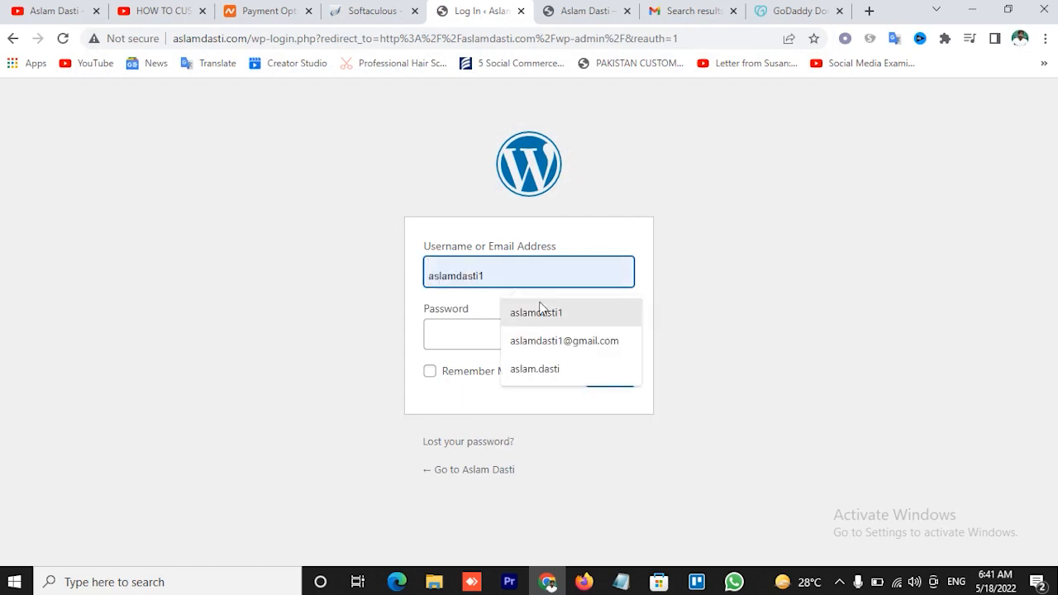
left_click(539, 309)
left_click(460, 337)
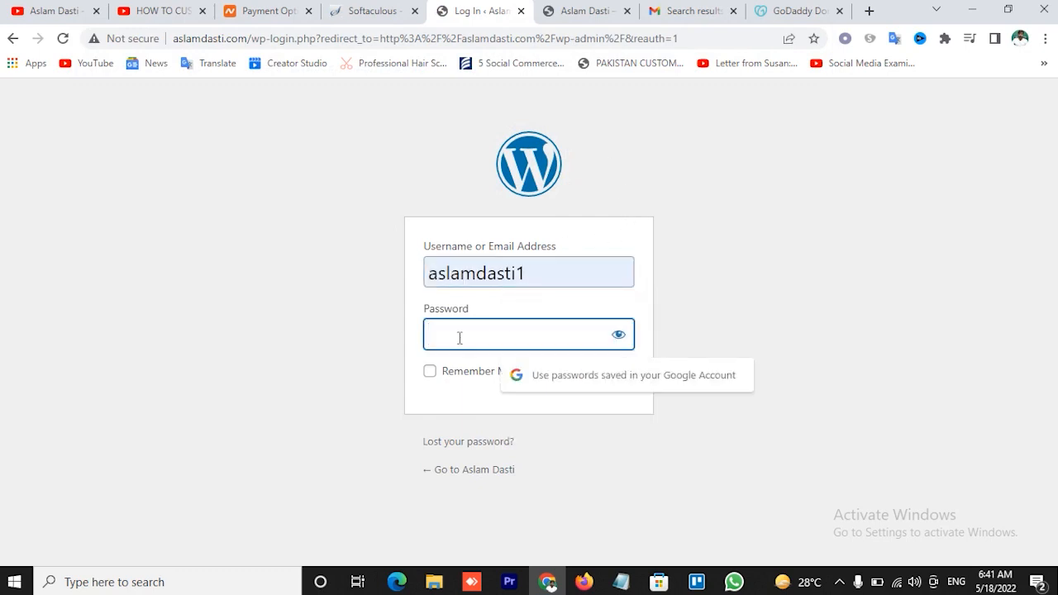
type("******")
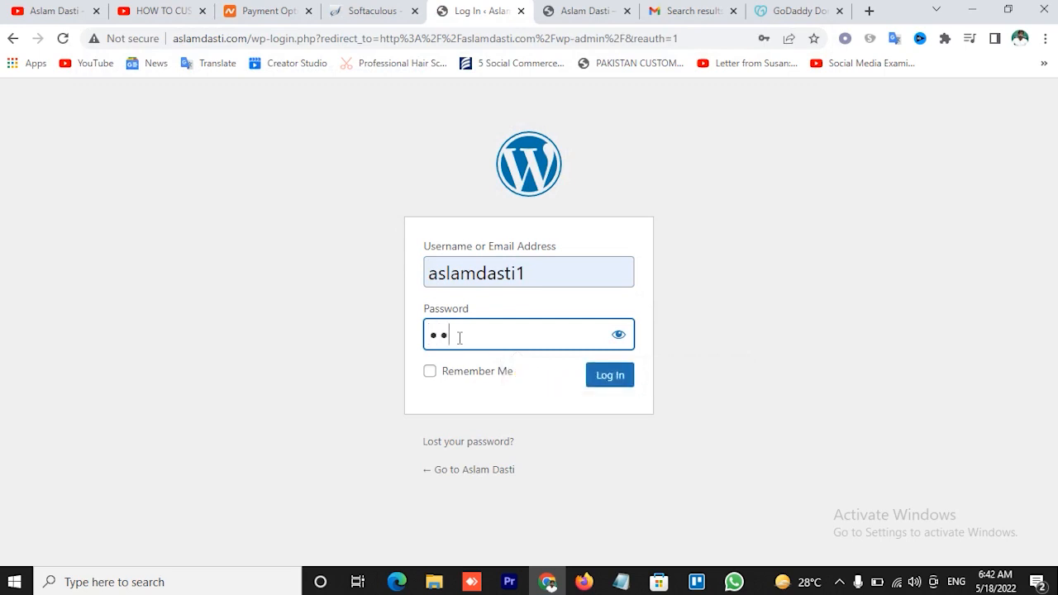
type("***********")
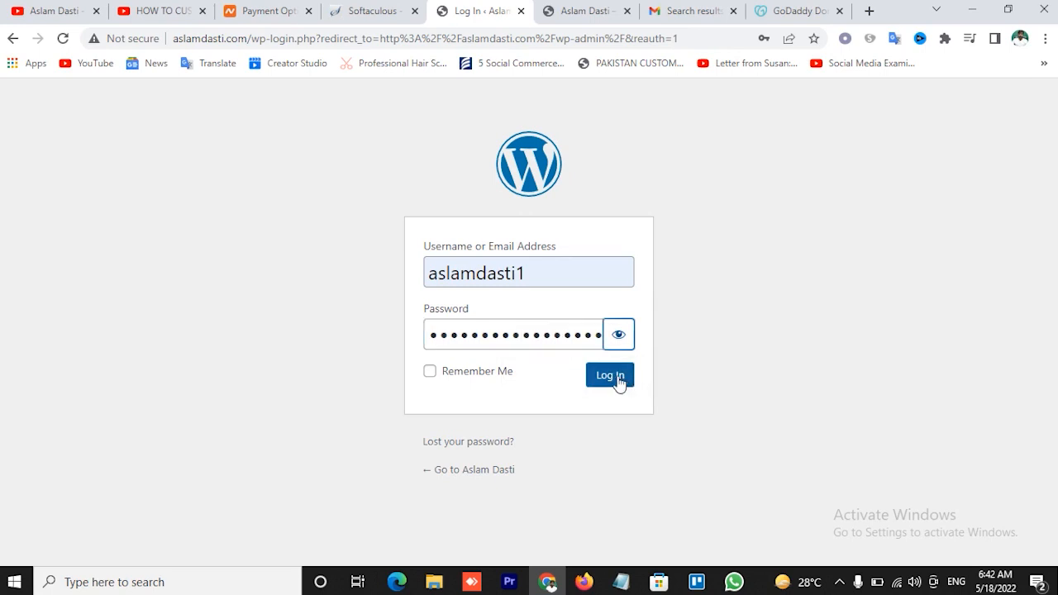
left_click(612, 379)
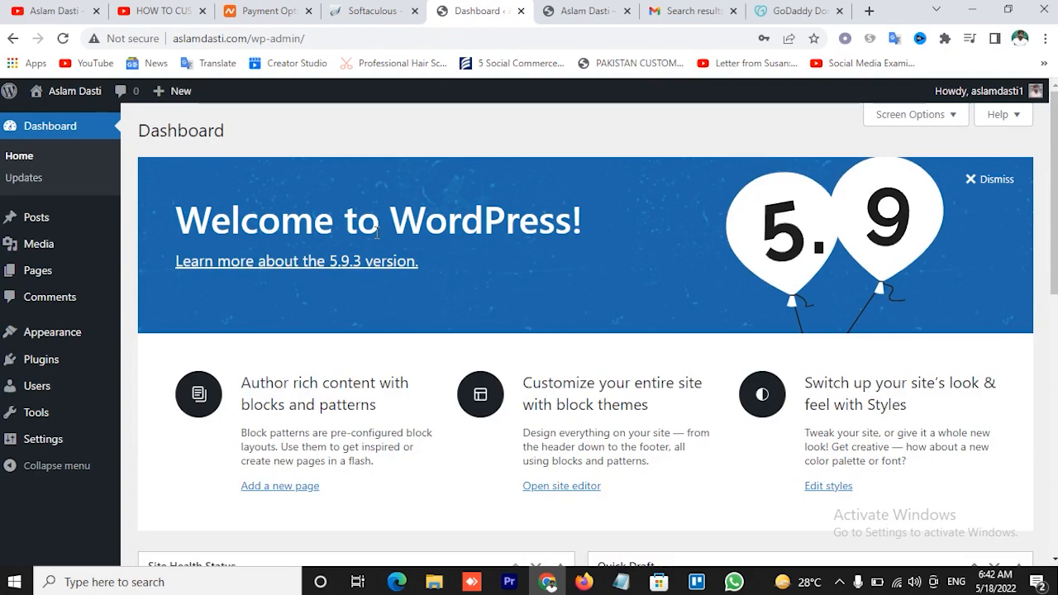
scroll(377, 234, "down", 8)
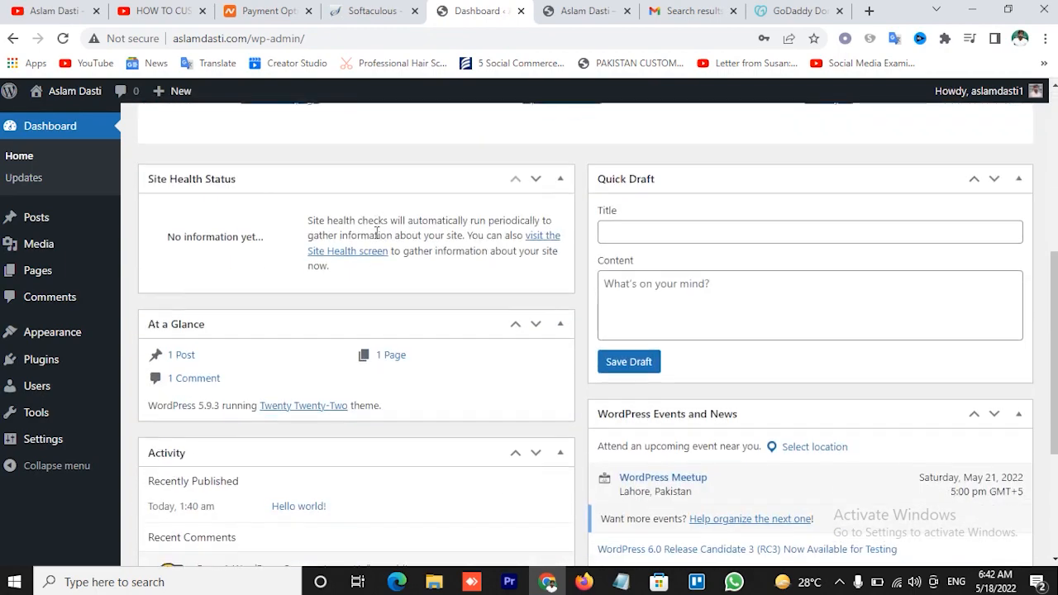
scroll(376, 234, "up", 8)
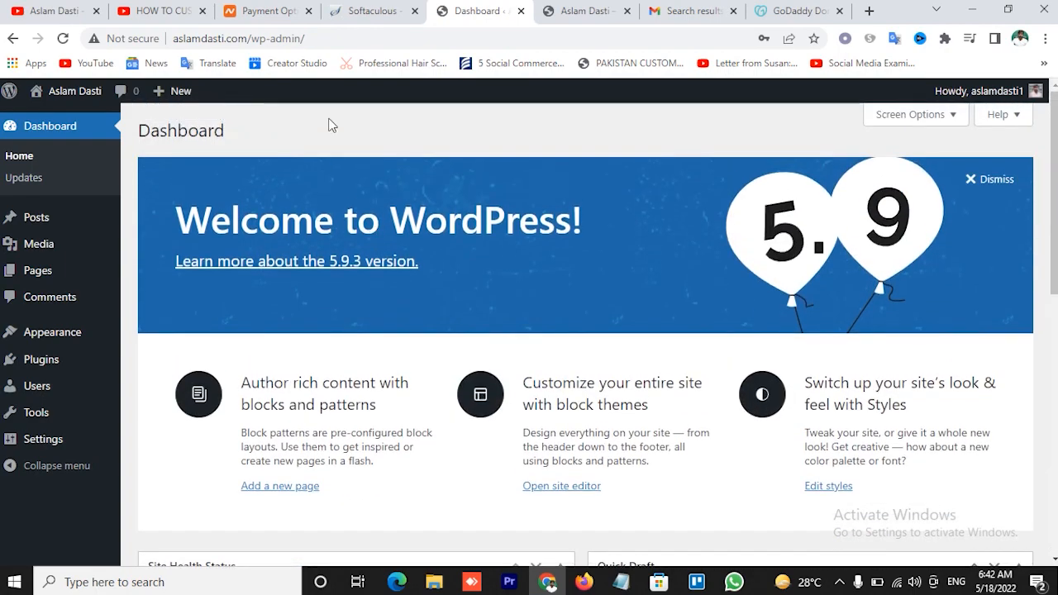
left_click(128, 39)
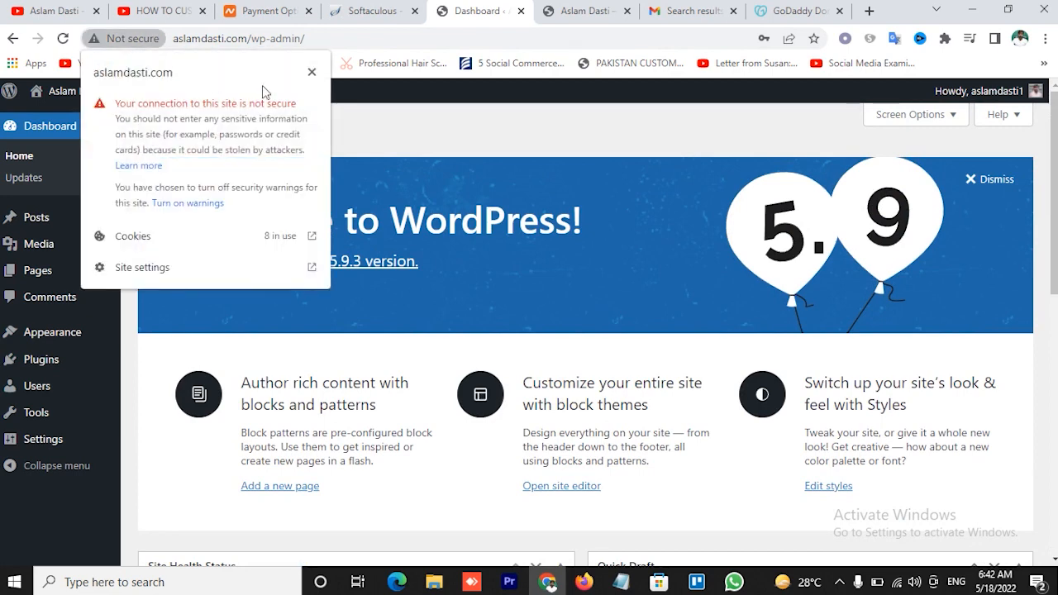
left_click(312, 72)
left_click(207, 38)
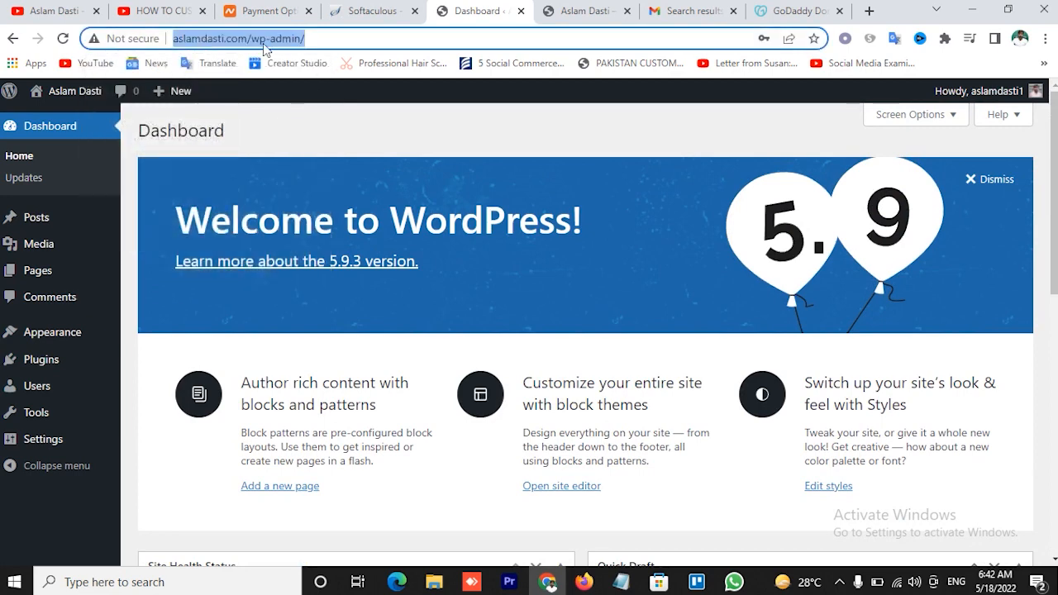
left_click(222, 38)
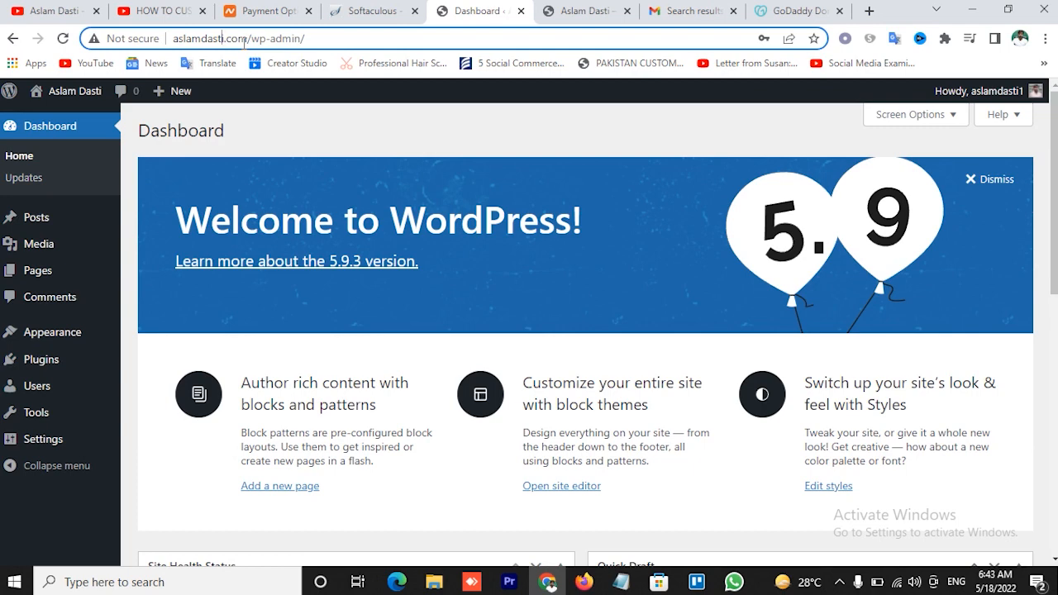
- Review the Not secure connection details and dashboard address, then start a new Google tab
left_click(129, 38)
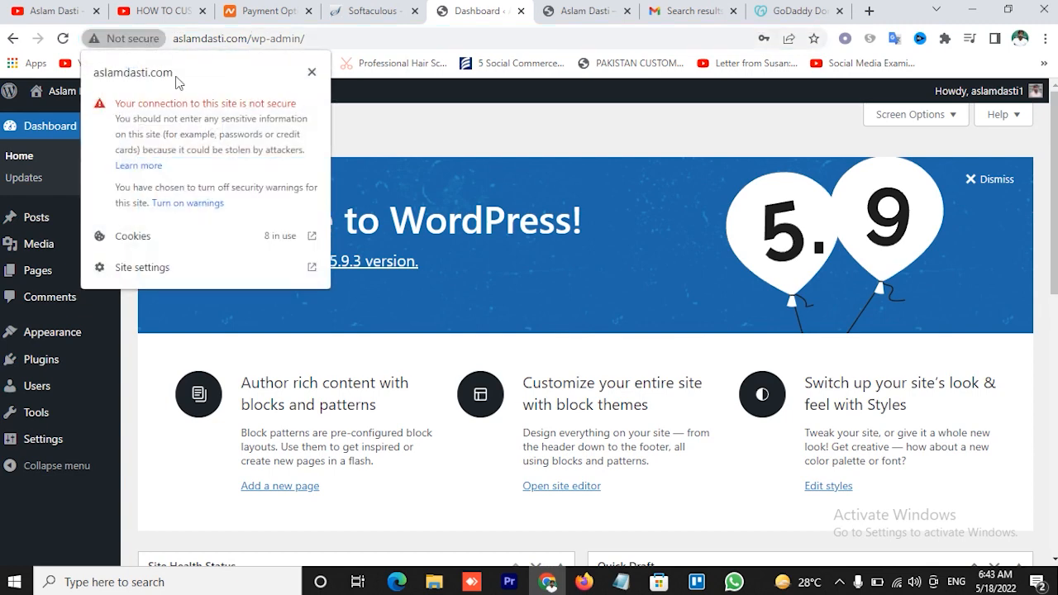
left_click(312, 73)
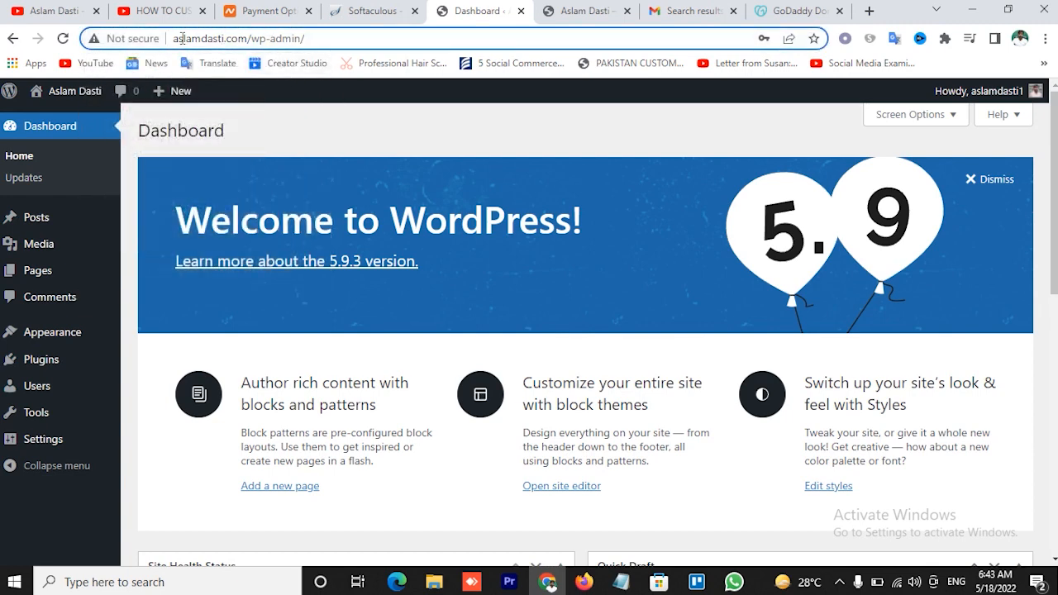
left_click_drag(175, 38, 308, 38)
left_click(312, 39)
left_click_drag(174, 38, 292, 38)
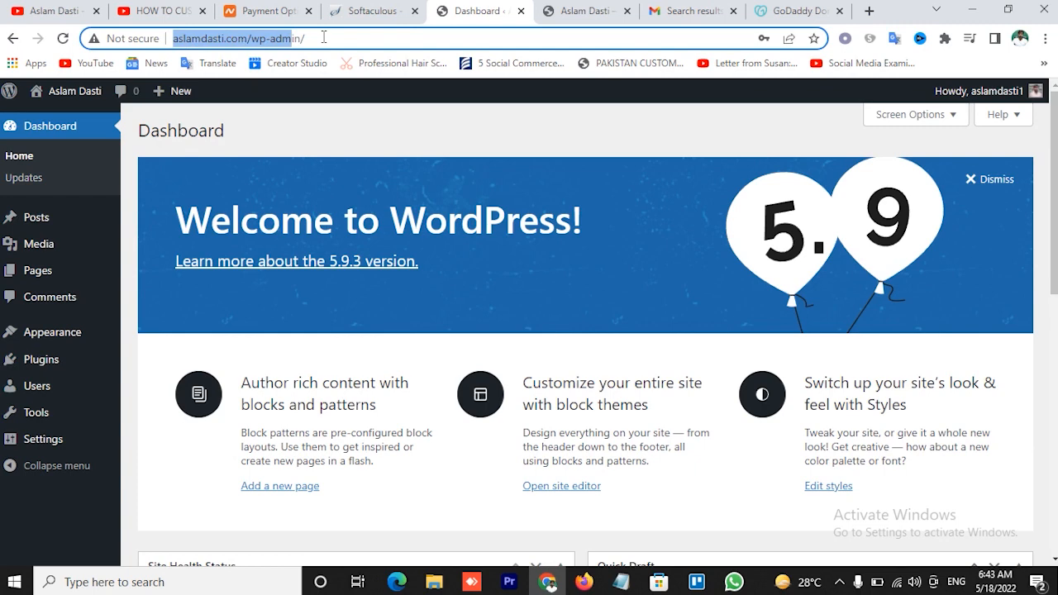
left_click(324, 38)
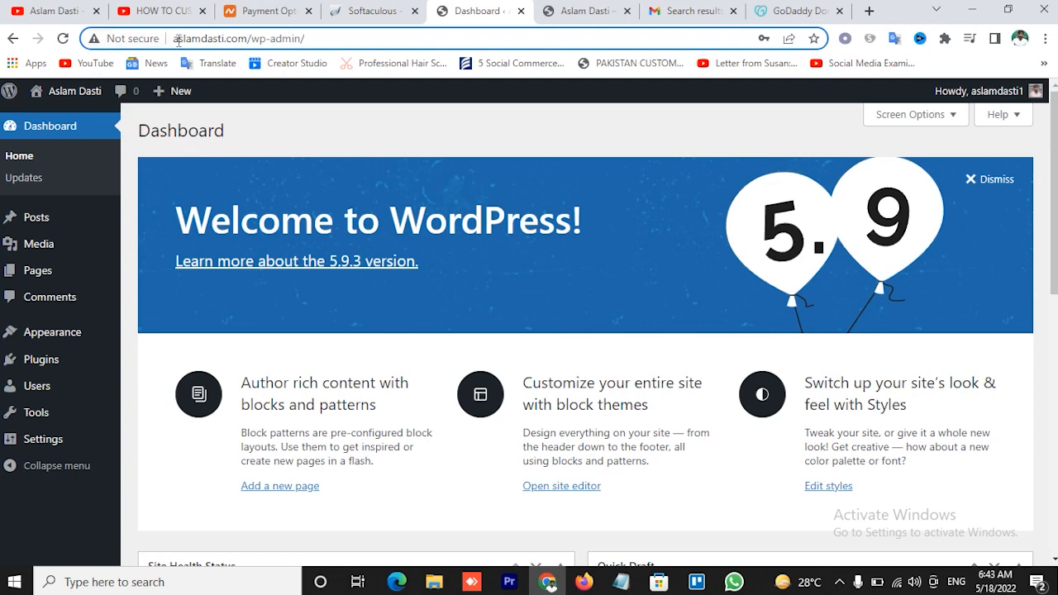
left_click_drag(175, 40, 313, 39)
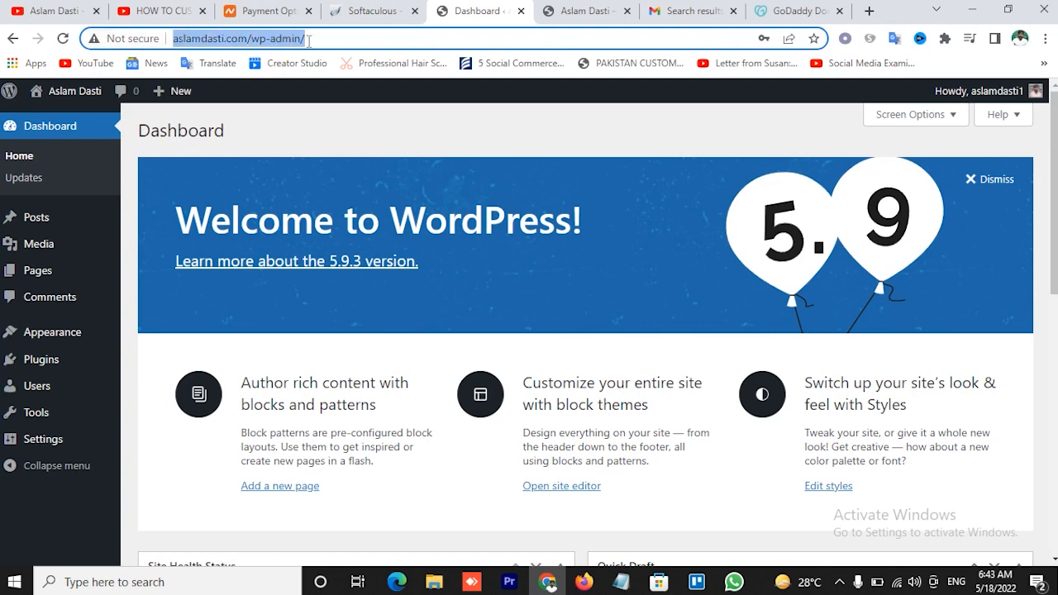
left_click(326, 38)
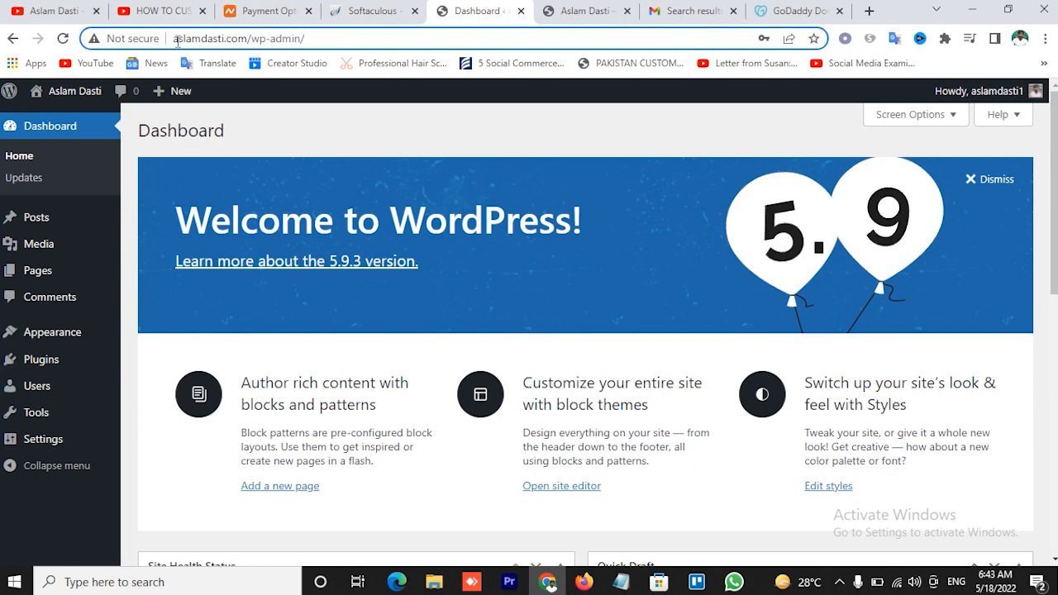
left_click_drag(176, 39, 331, 40)
left_click(354, 40)
left_click(869, 11)
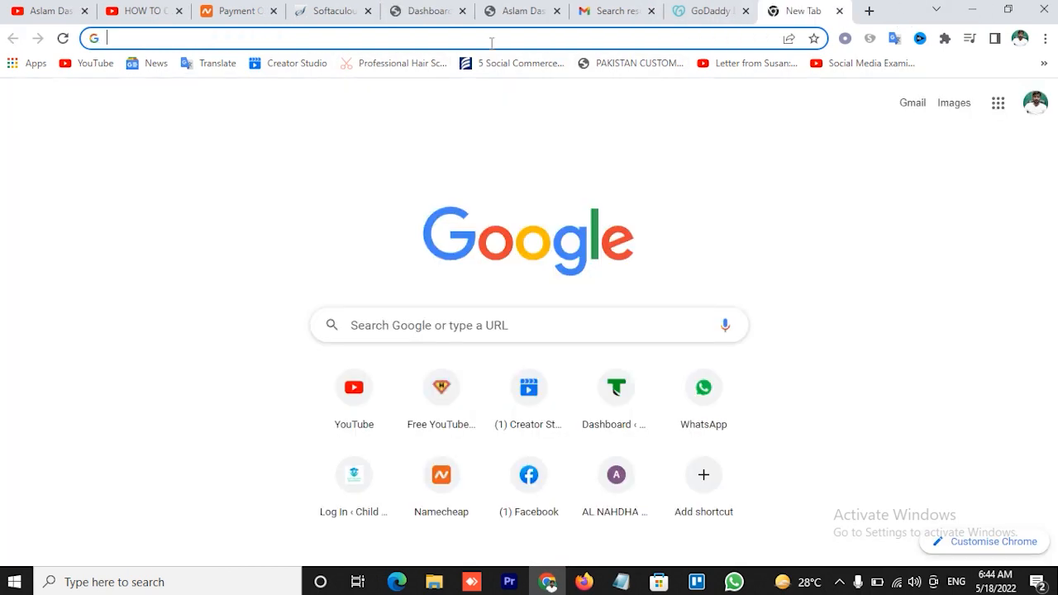
- Search for 'cloudflare' and open the cloudflare.com/en-gb home page
type("coud")
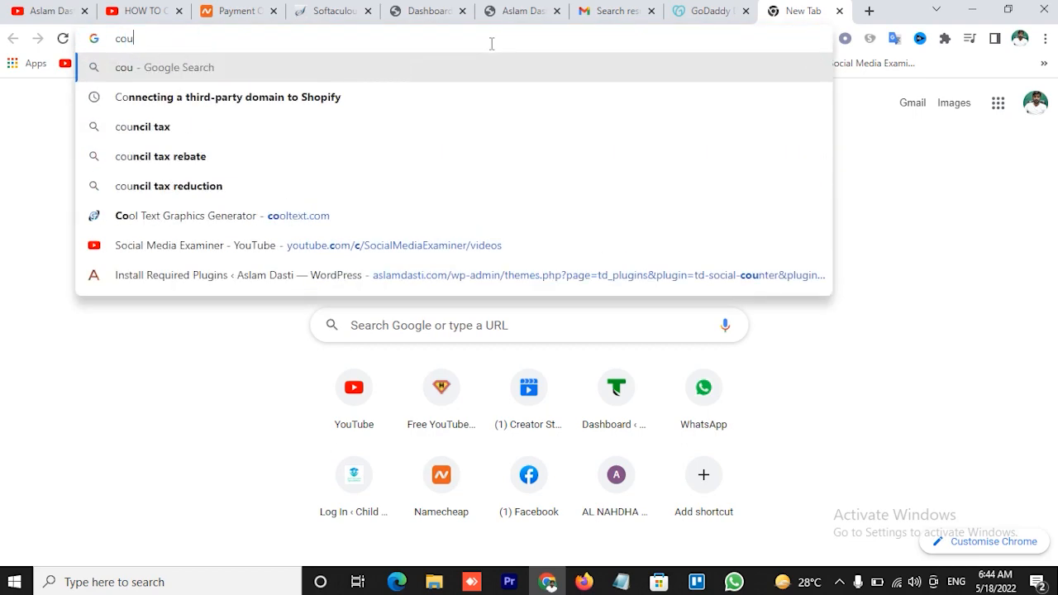
key("BackSpace")
key("BackSpace")
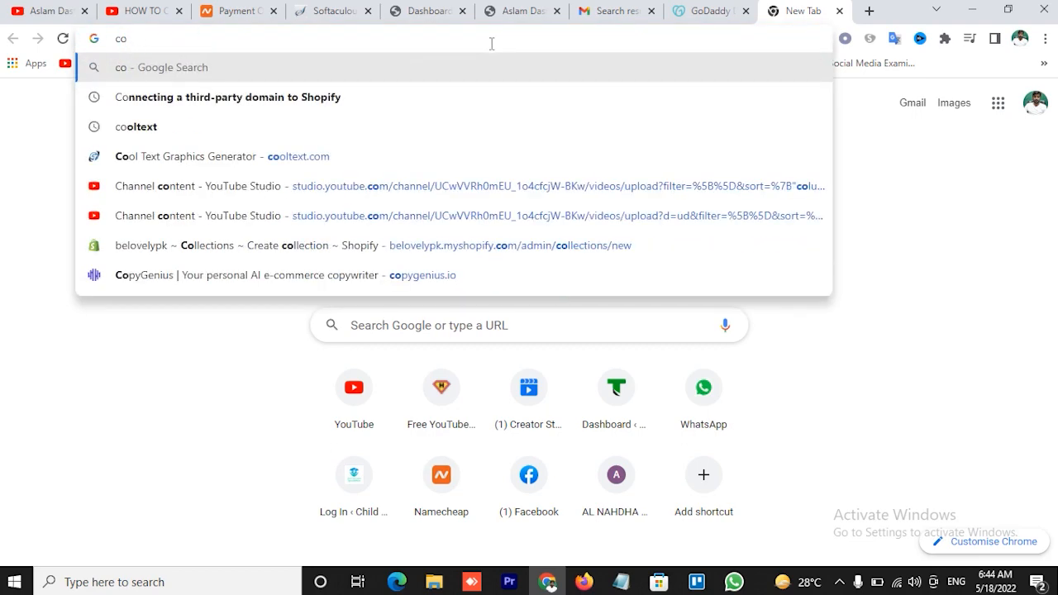
key("BackSpace")
type("lou")
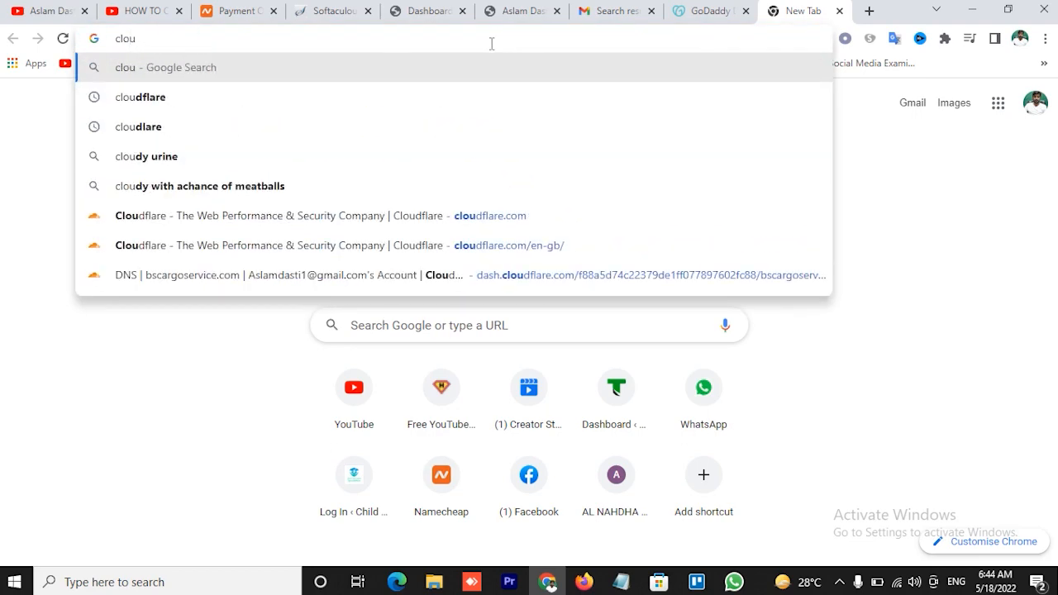
left_click(511, 225)
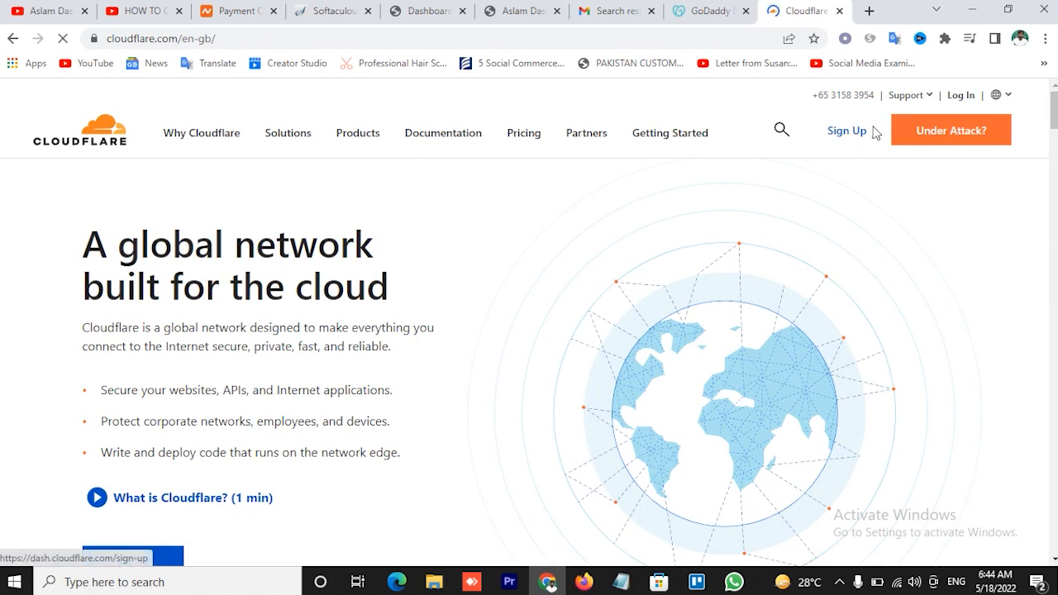
- Log in to Cloudflare with the saved account e-mail and the pasted password
left_click(875, 133)
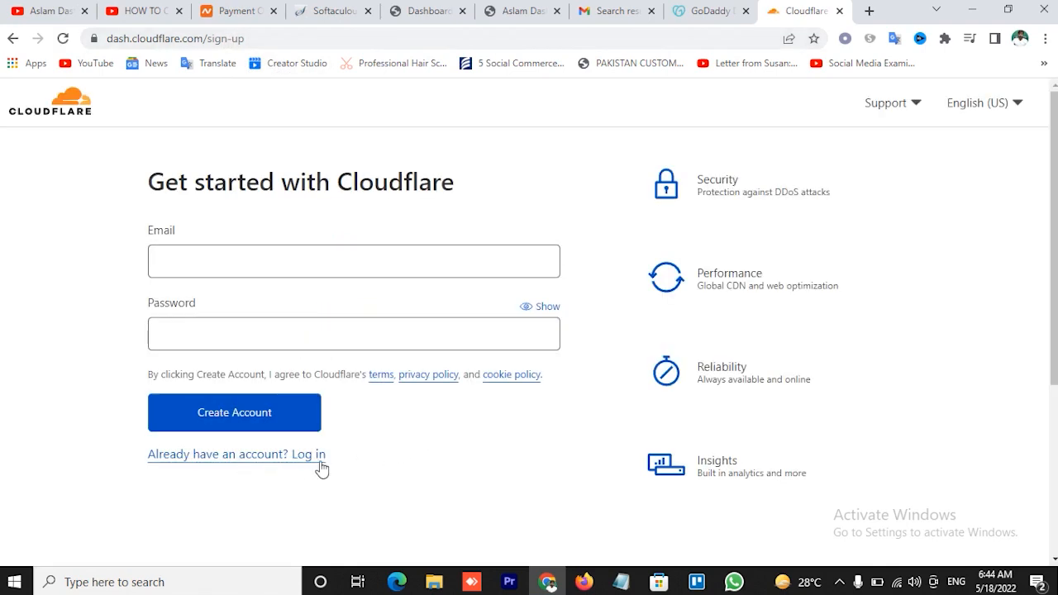
left_click(308, 461)
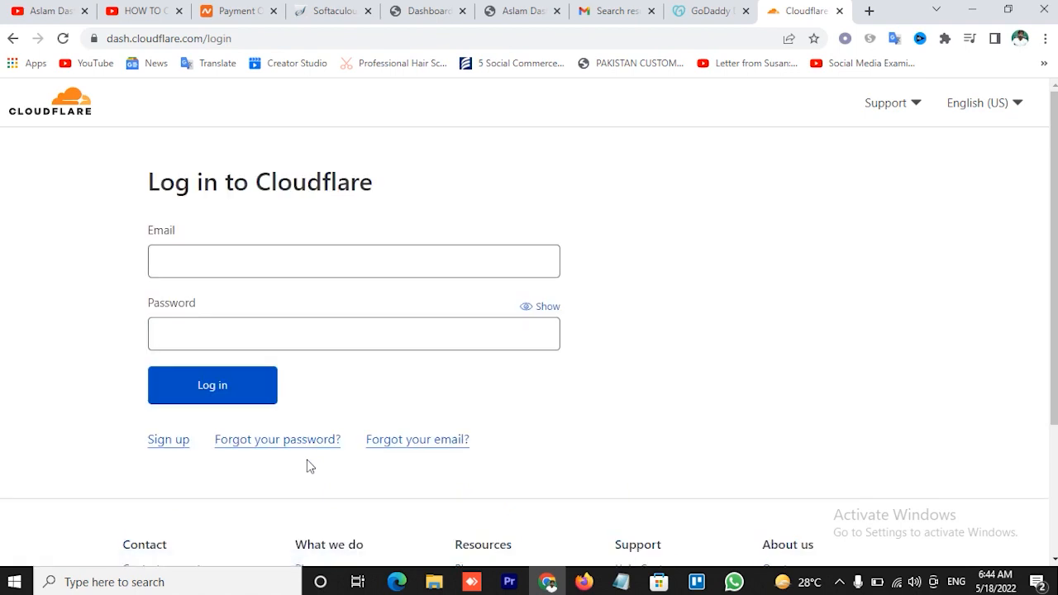
left_click(224, 259)
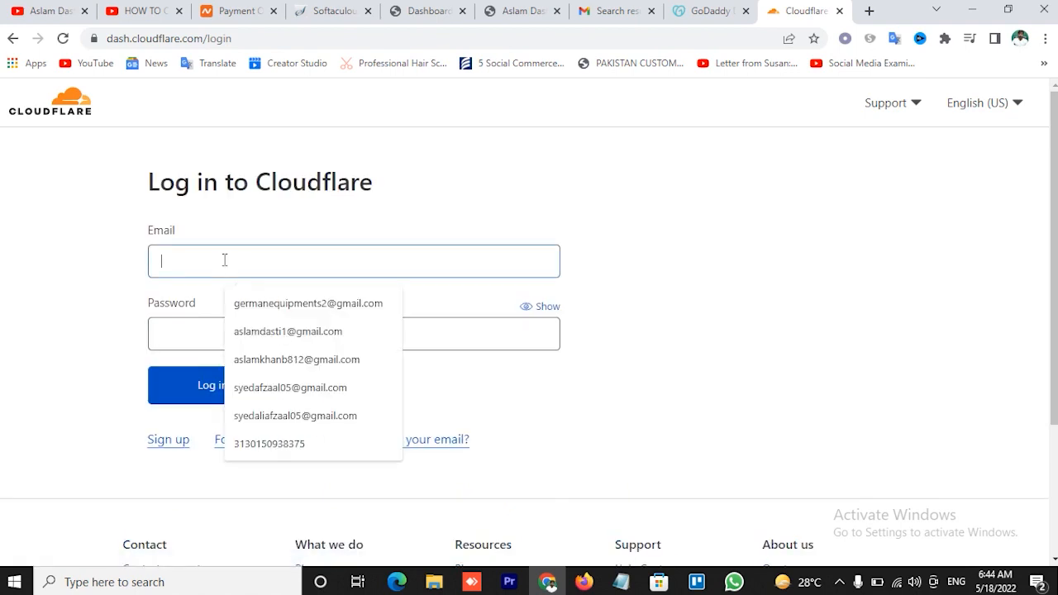
left_click(286, 332)
left_click(213, 331)
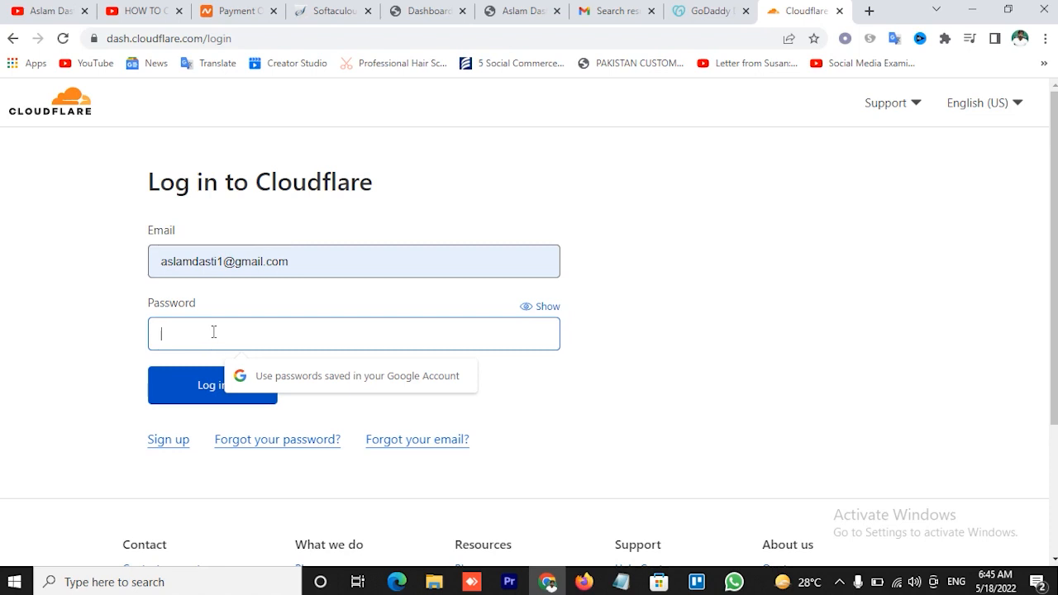
key("ctrl+v")
left_click(220, 394)
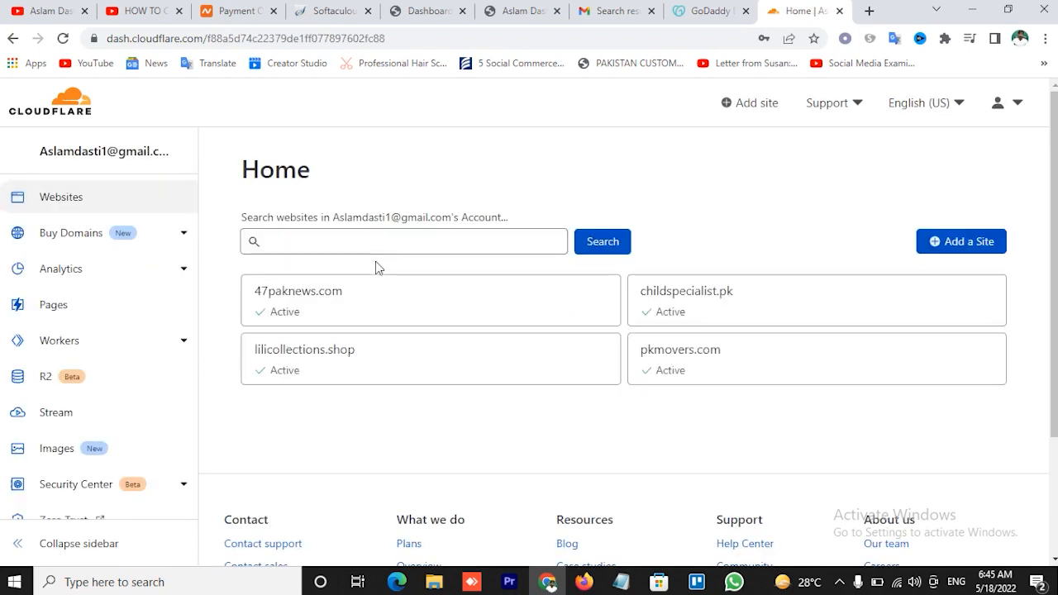
- Copy the site's .com domain and add it to Cloudflare through Add a Site
left_click(323, 248)
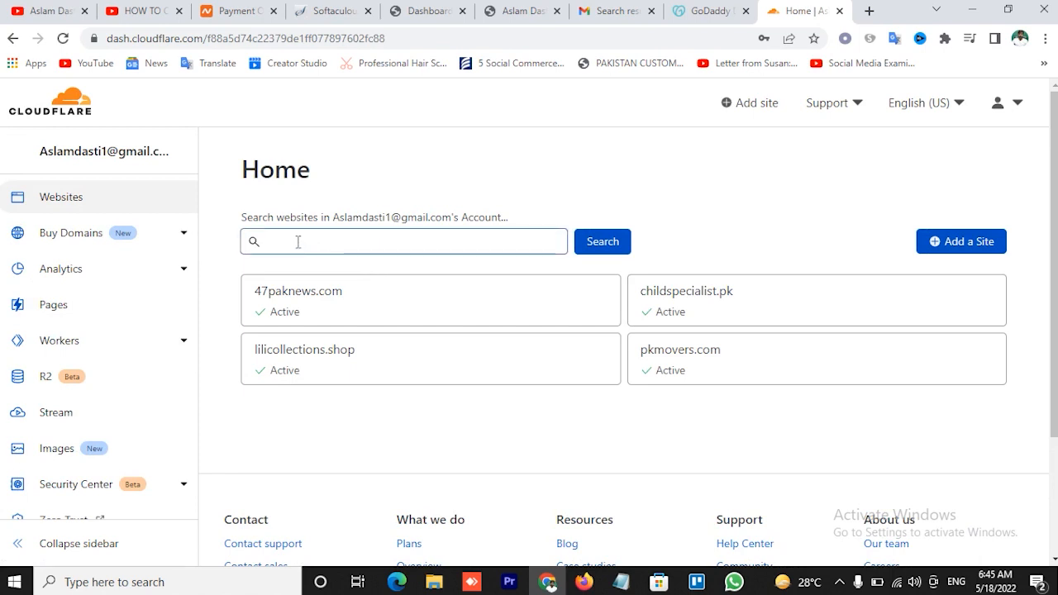
left_click(298, 241)
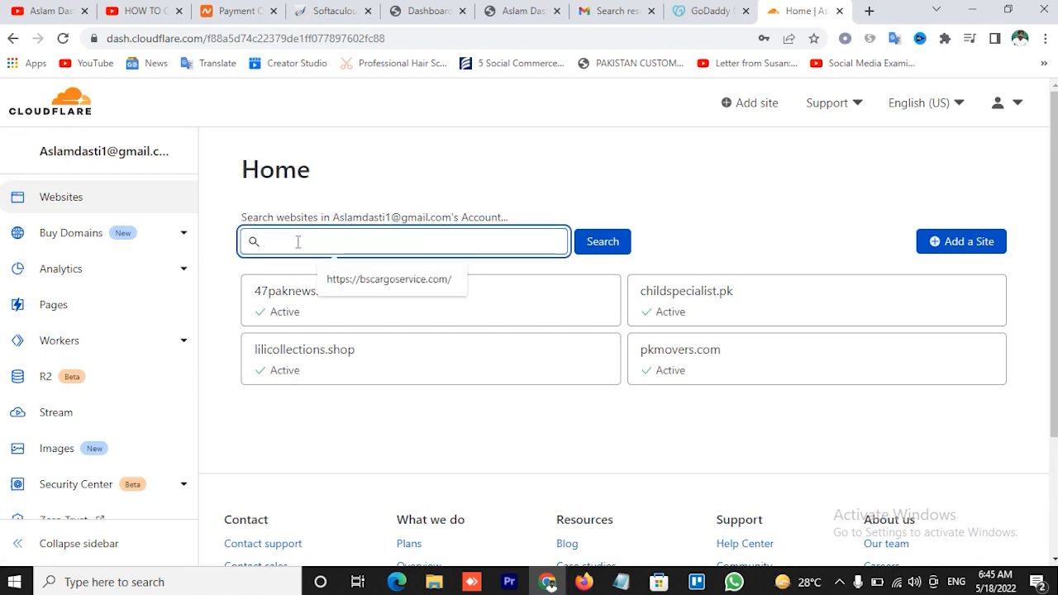
type("aslam")
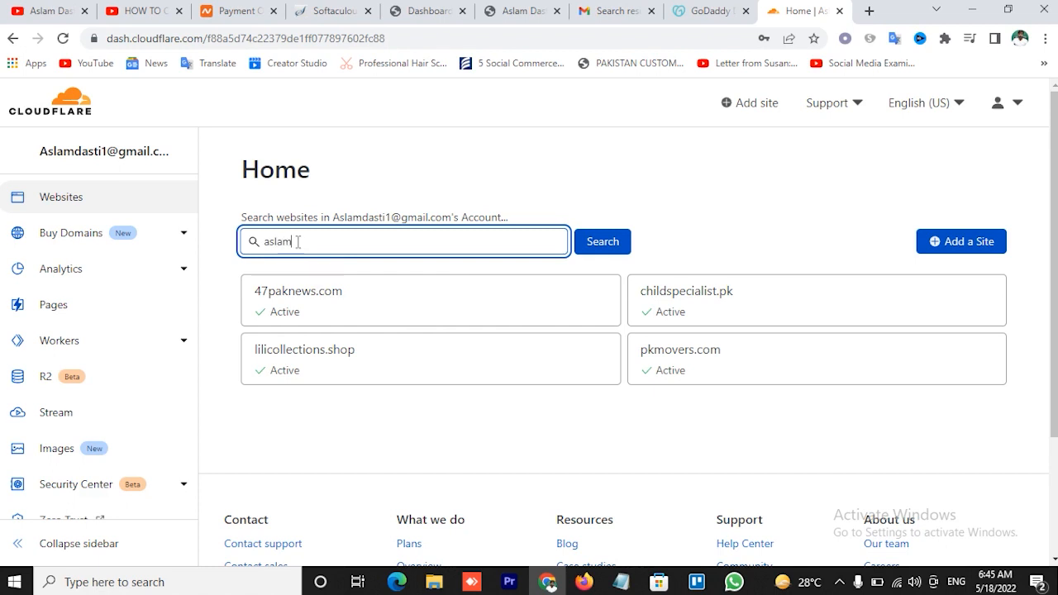
type("dasti.com")
triple_click(370, 241)
key("ctrl+c")
left_click(949, 248)
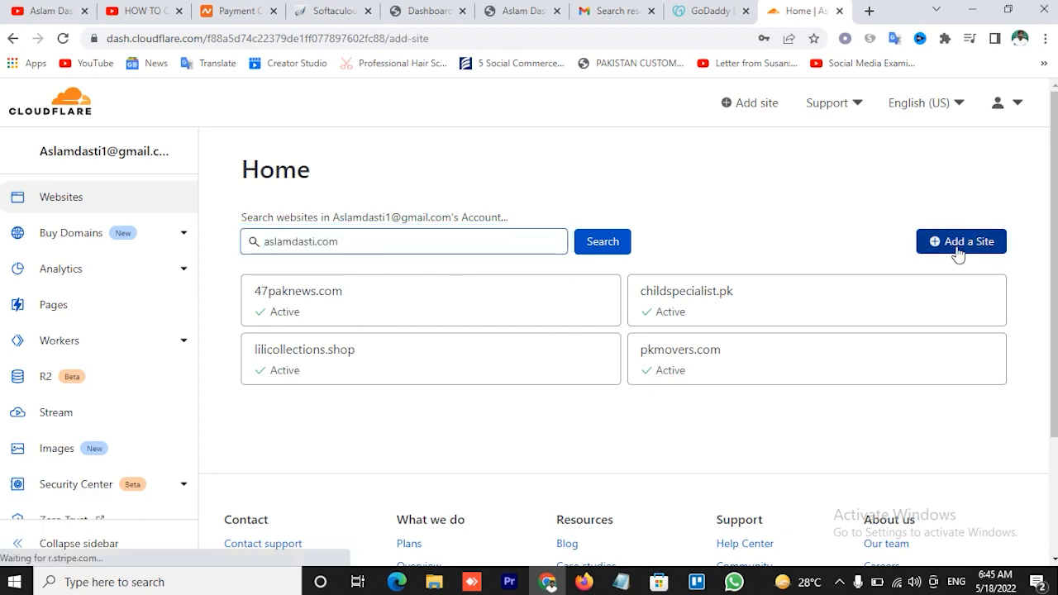
left_click(295, 230)
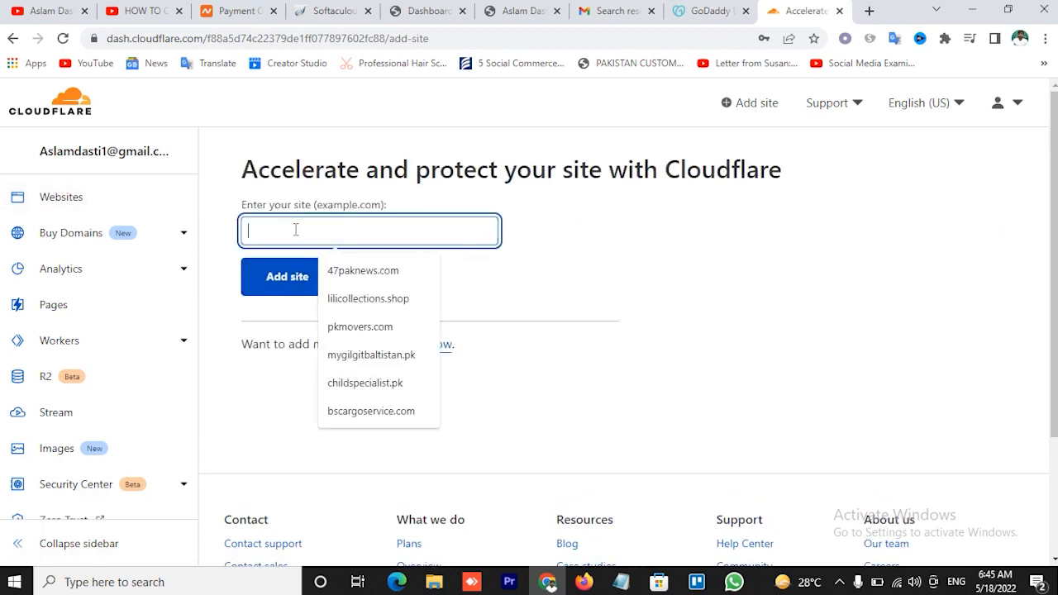
key("ctrl+v")
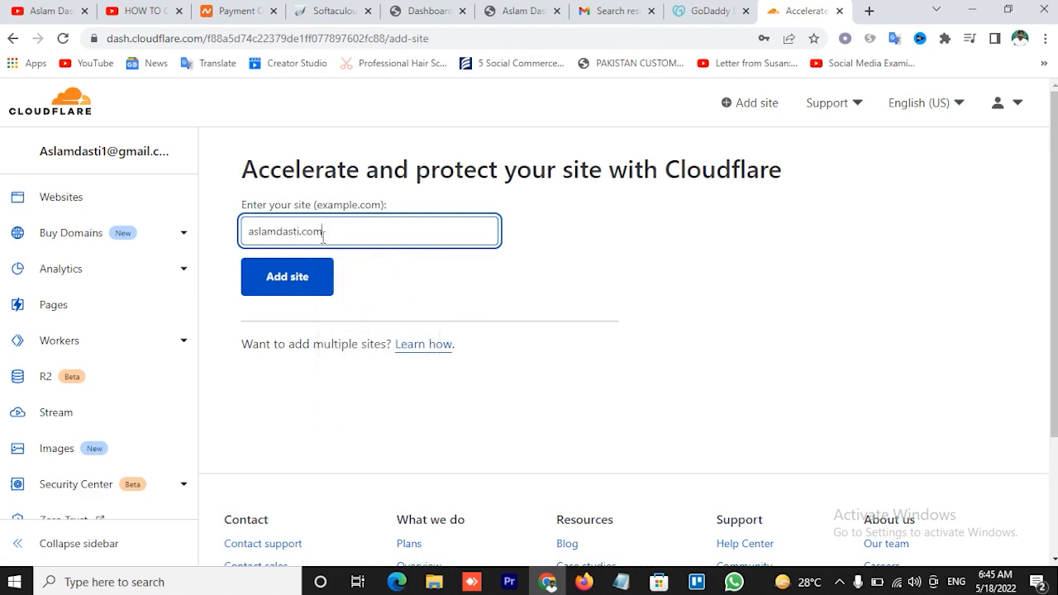
left_click(292, 283)
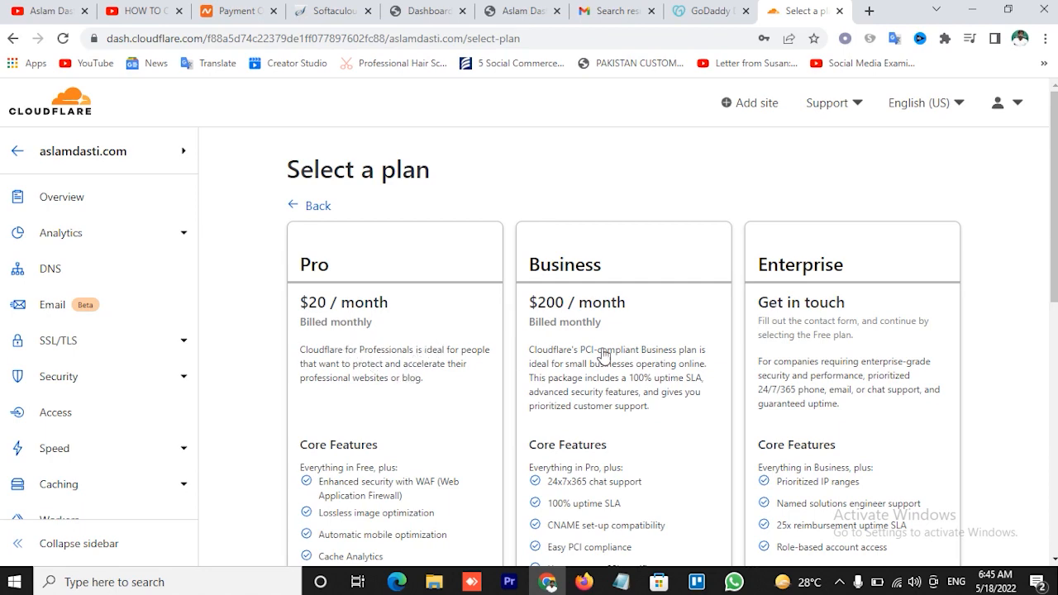
- Choose the Free $0 plan for the domain and continue to the DNS scan
scroll(611, 354, "down", 3)
scroll(612, 354, "up", 3)
scroll(596, 322, "down", 5)
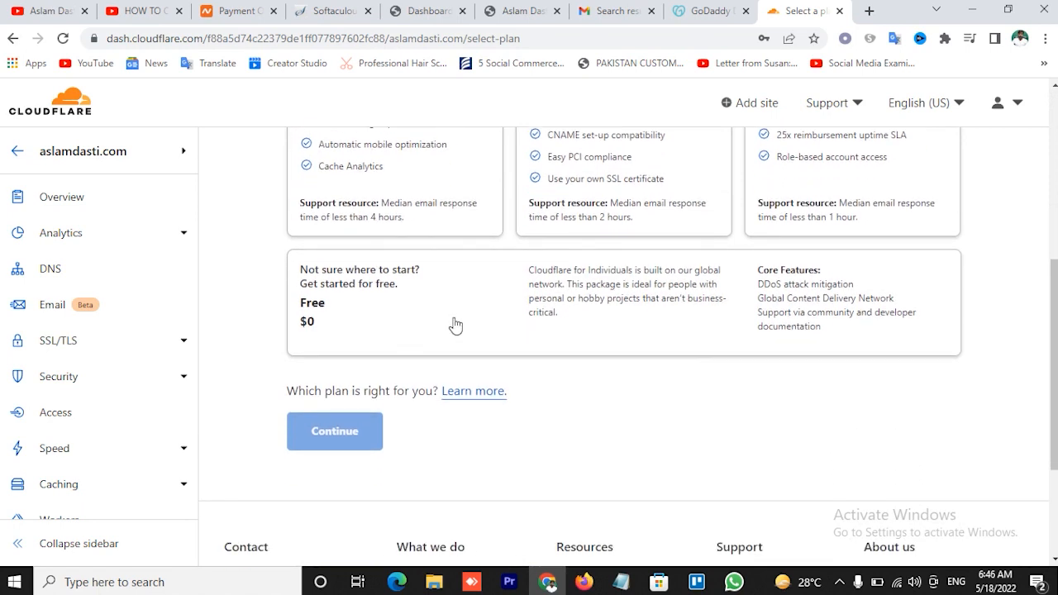
left_click(455, 325)
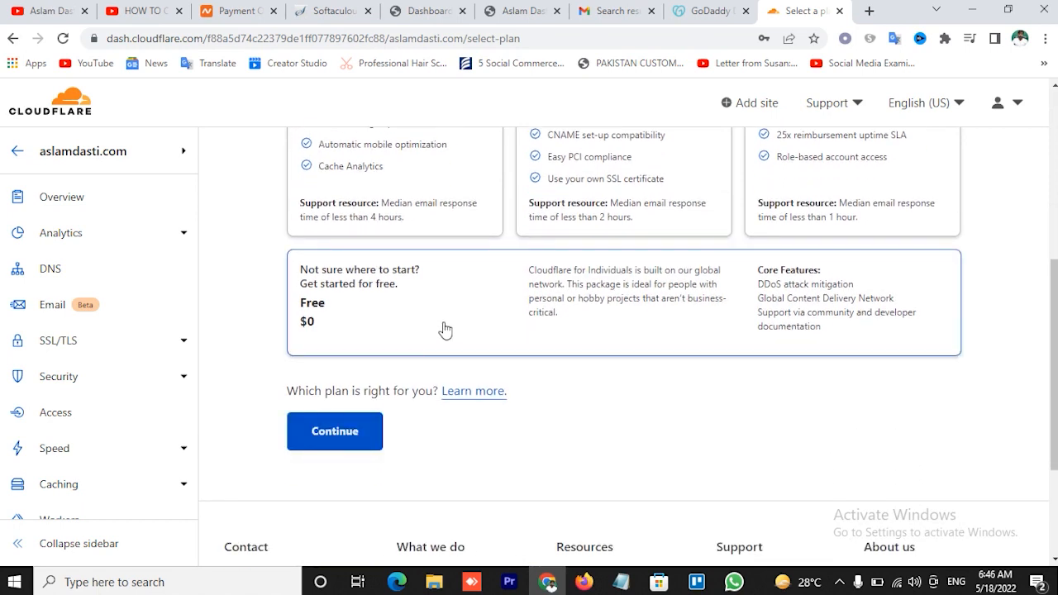
left_click(356, 424)
left_click(336, 439)
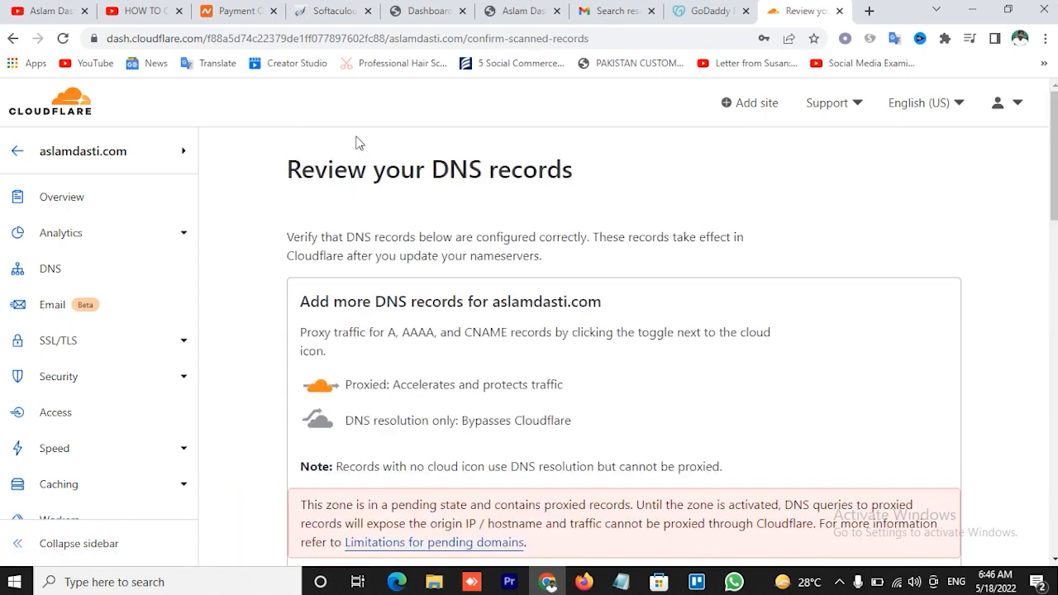
- Scroll through the scanned DNS records table to review it
scroll(610, 333, "down", 6)
scroll(612, 329, "down", 10)
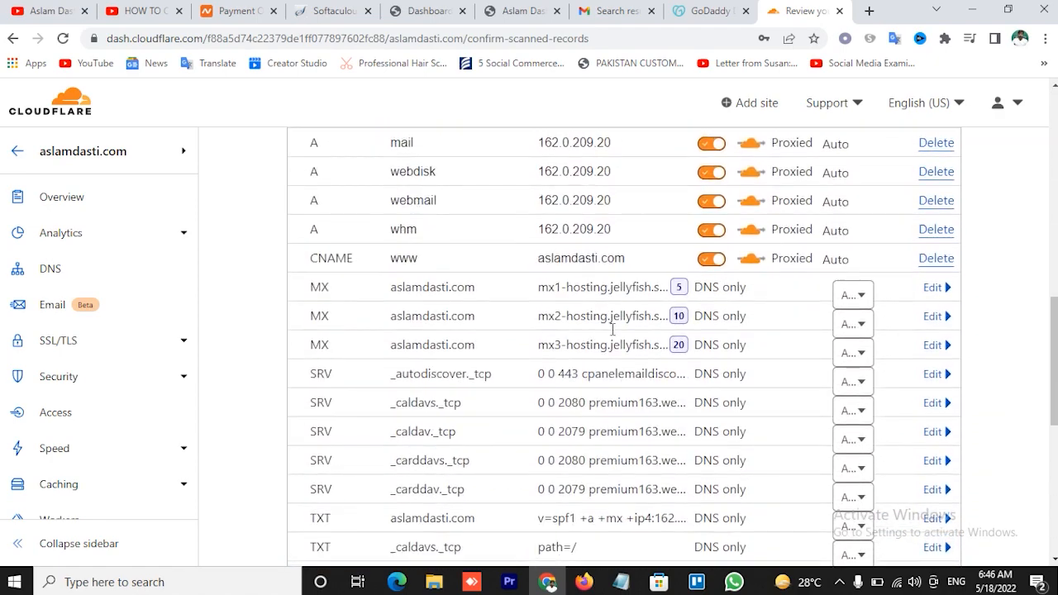
scroll(484, 361, "up", 4)
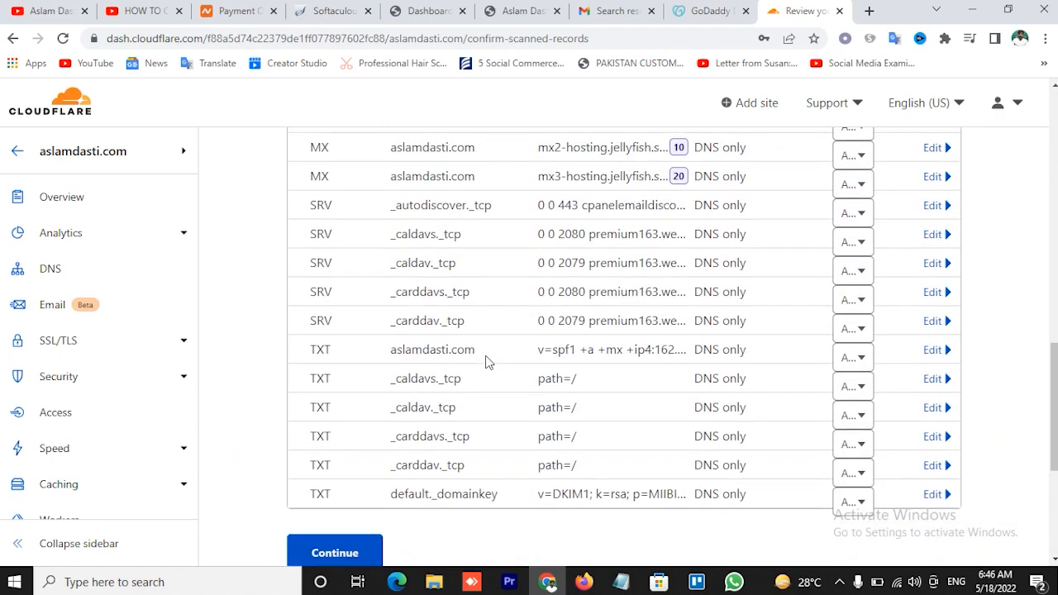
scroll(485, 362, "down", 4)
scroll(478, 361, "up", 15)
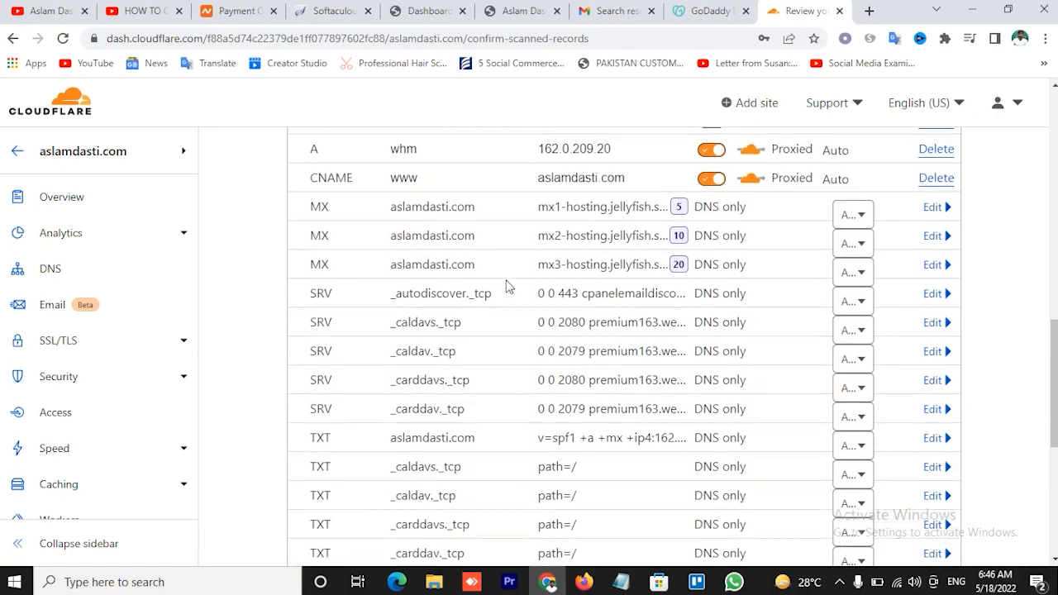
scroll(519, 316, "down", 15)
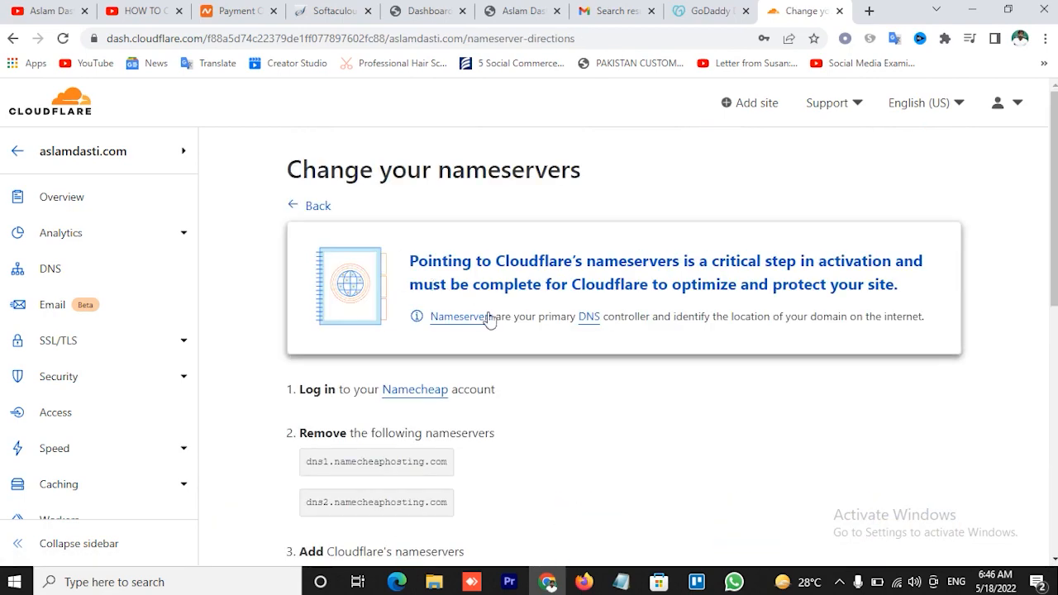
- Note the Namecheap nameservers to remove and Cloudflare's jade/miles nameservers, then return to the YouTube tab
scroll(489, 320, "down", 2)
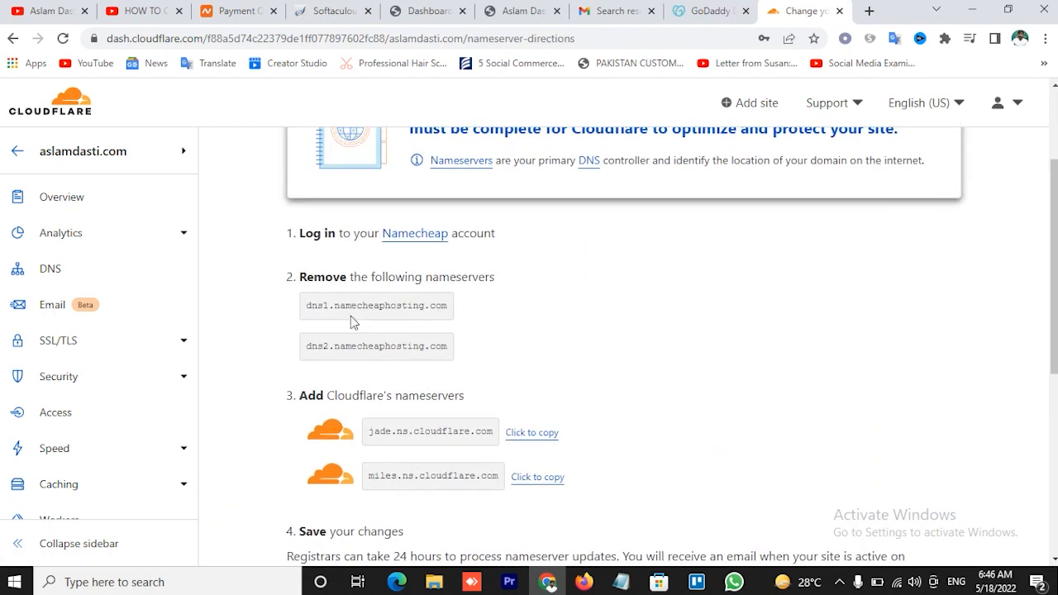
left_click_drag(307, 308, 447, 308)
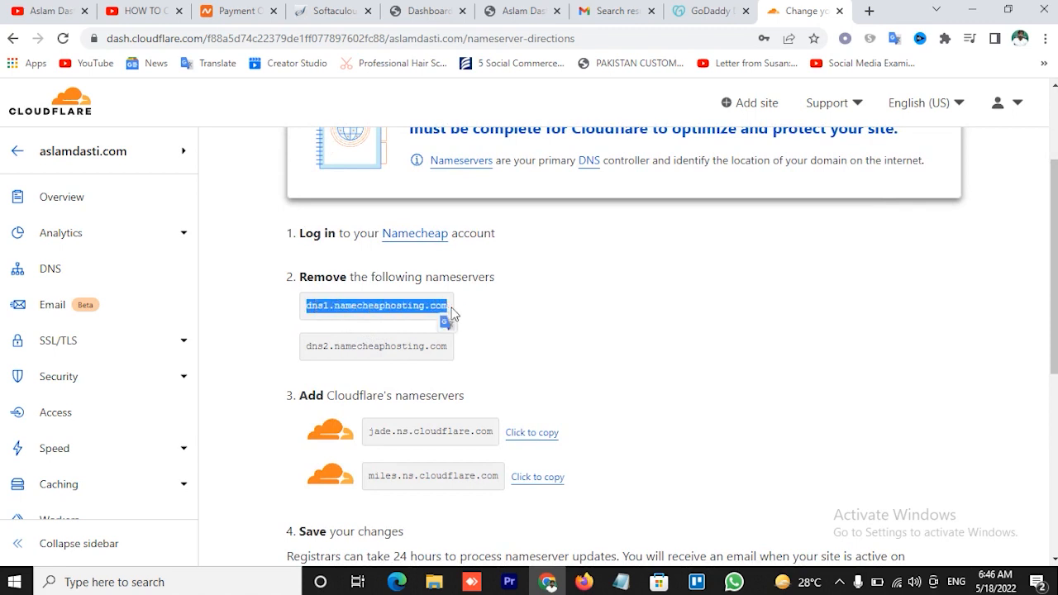
left_click(480, 311)
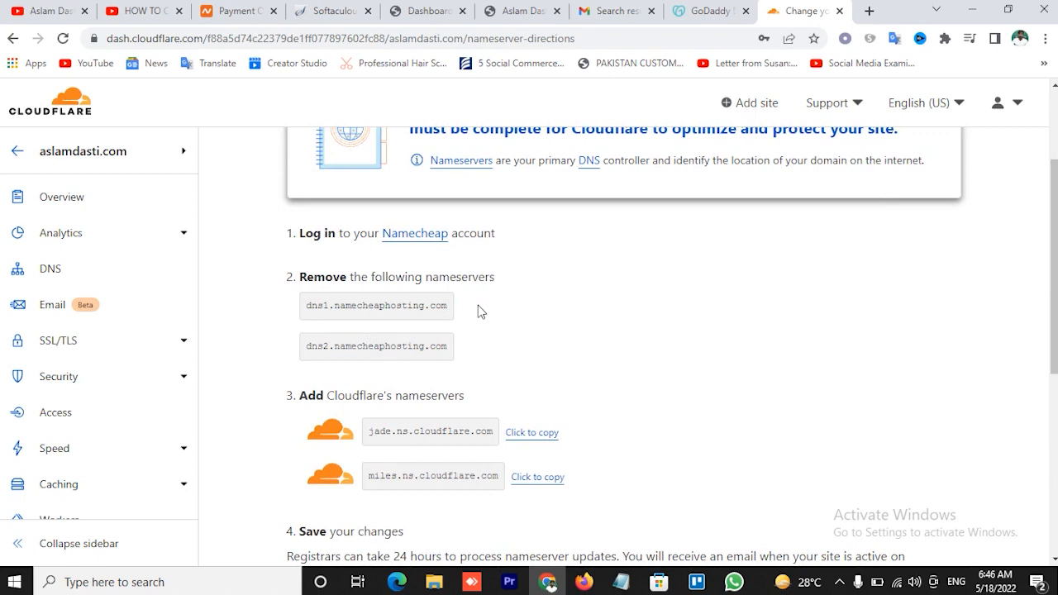
scroll(478, 316, "down", 1)
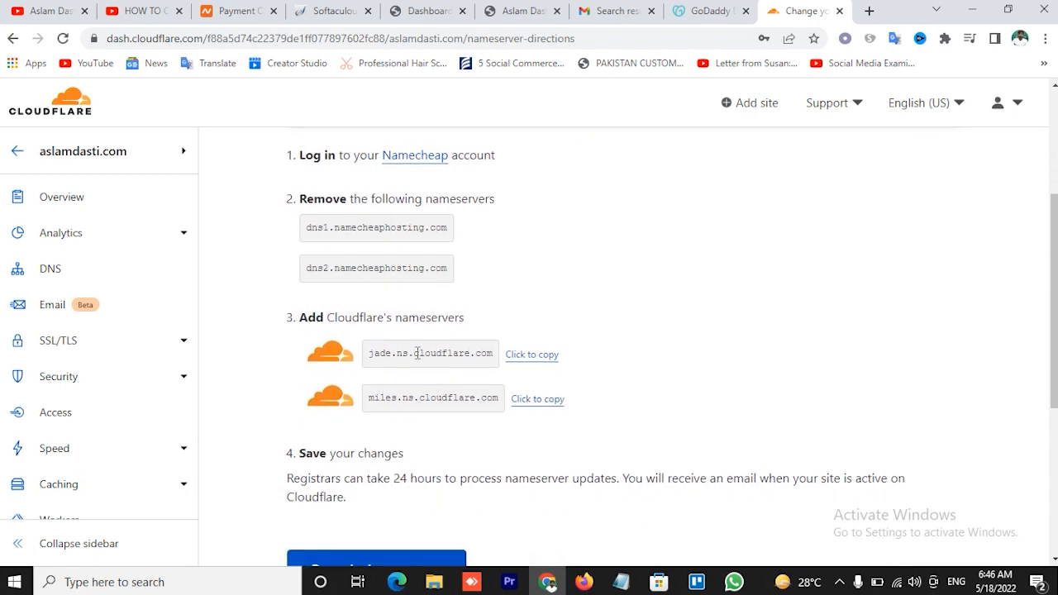
left_click_drag(370, 361, 459, 356)
left_click(388, 228)
left_click(165, 12)
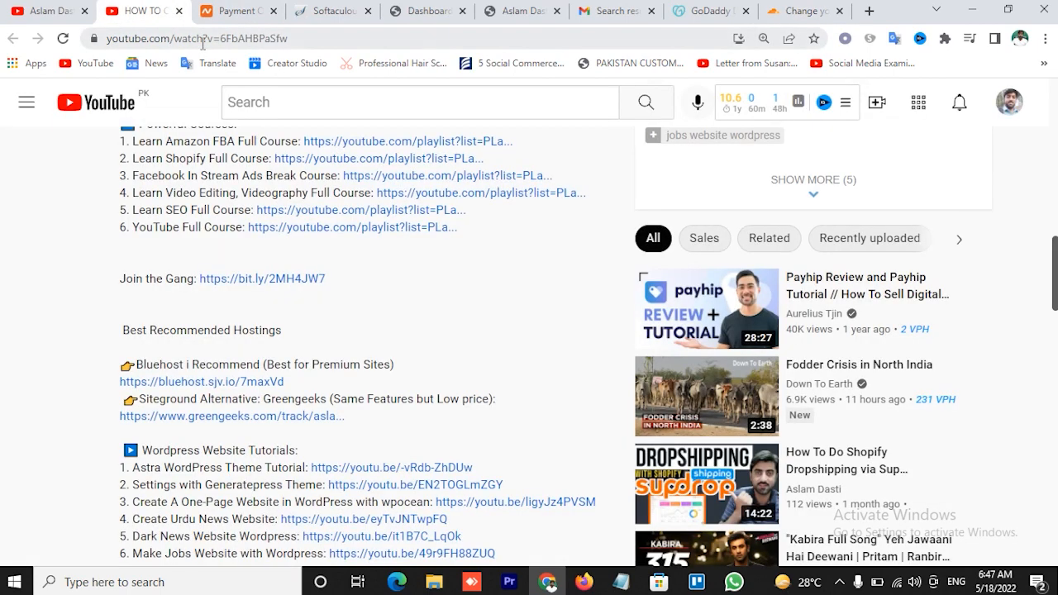
left_click(202, 39)
- Go to namecheap.com and open the management page for the .com domain from Domain List
type("namecheap.com")
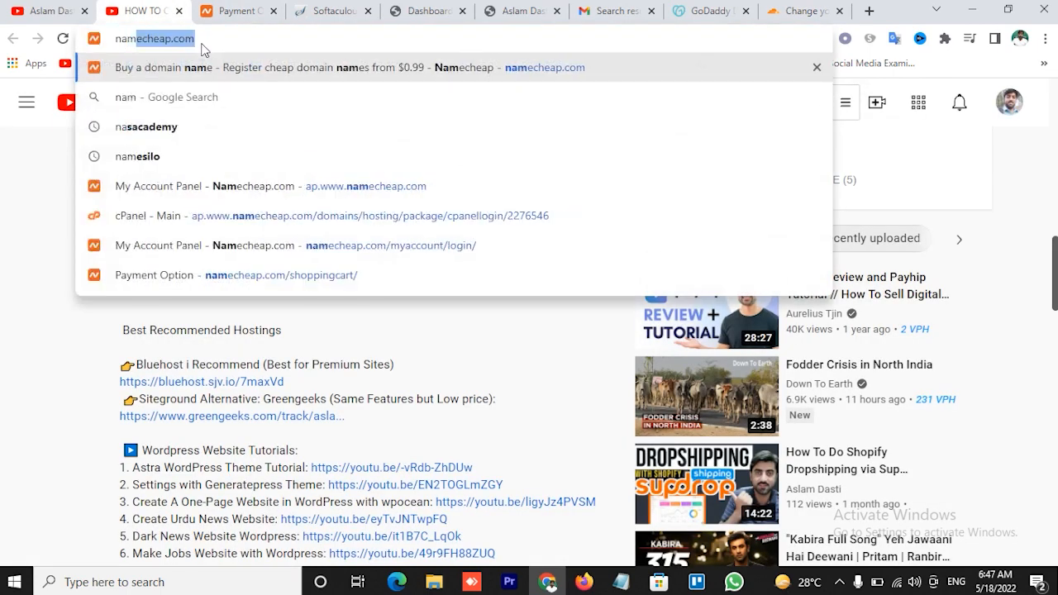
key("Return")
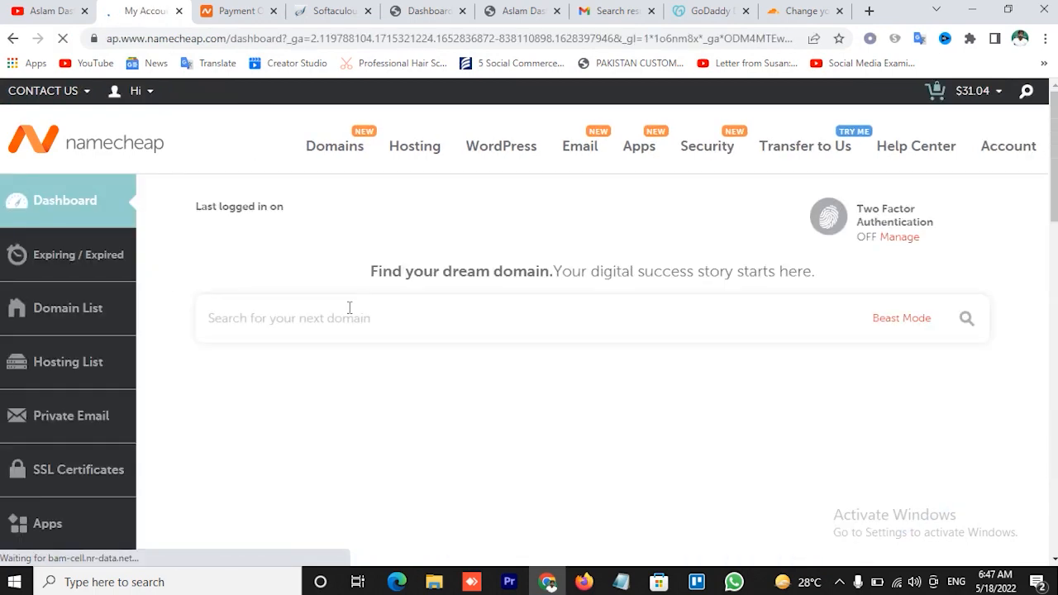
left_click(88, 317)
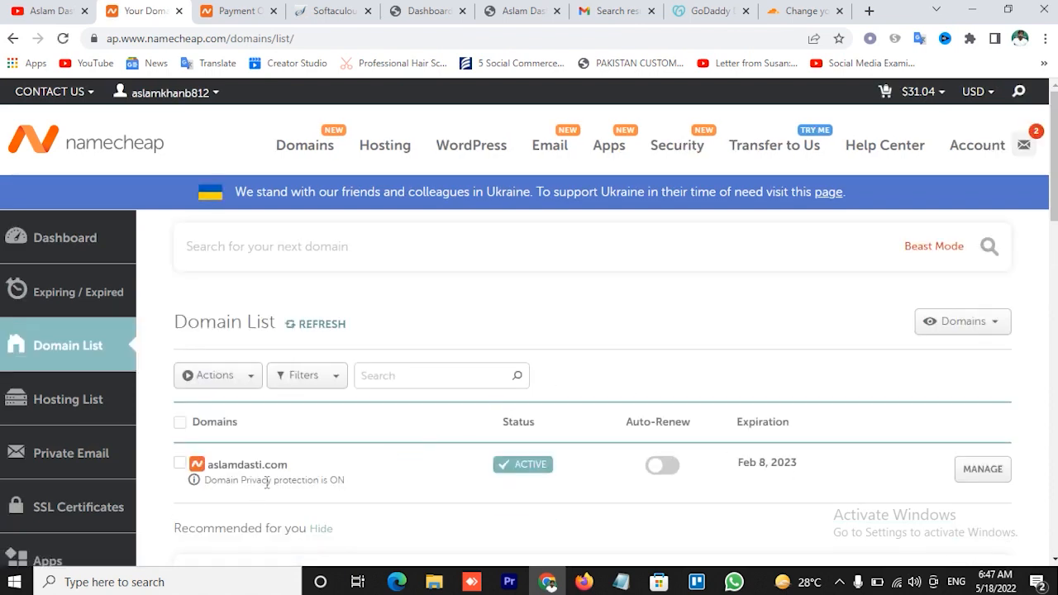
left_click(983, 470)
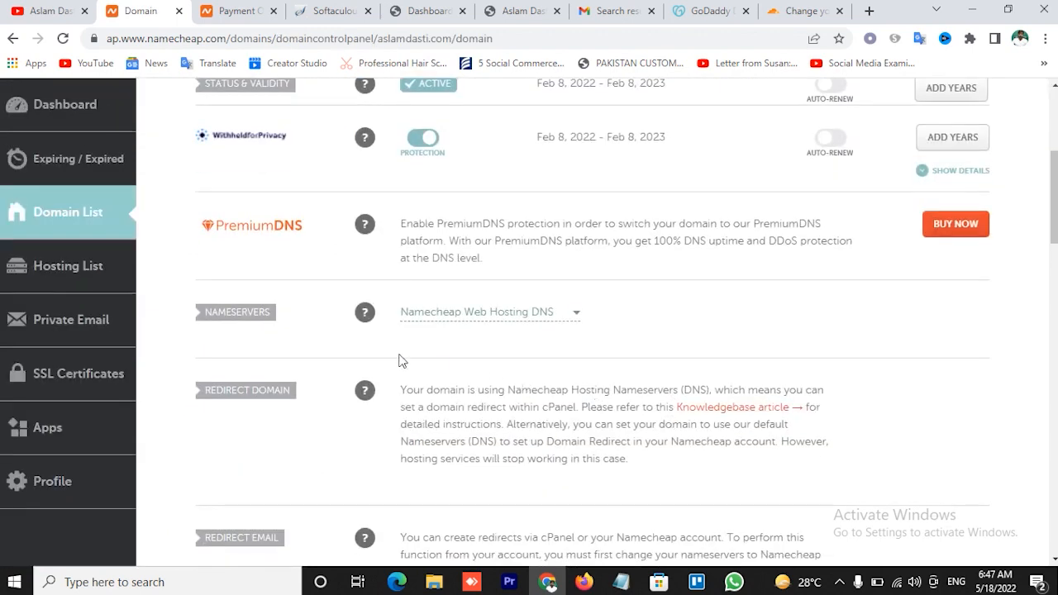
- Switch the nameservers to Custom DNS and paste jade.ns.cloudflare.com as the first nameserver
double_click(215, 314)
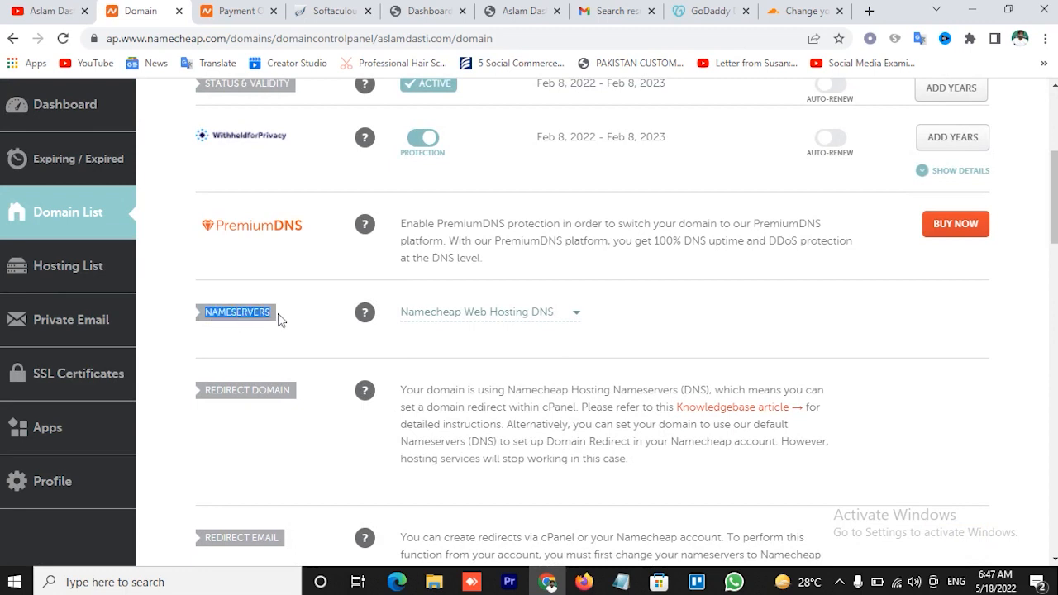
left_click(539, 319)
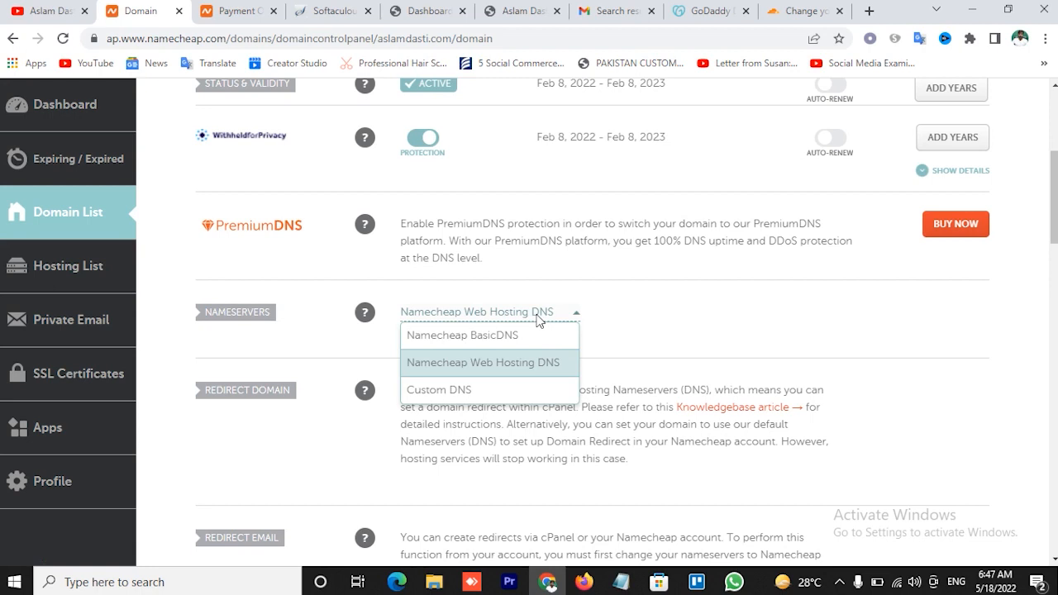
left_click(473, 393)
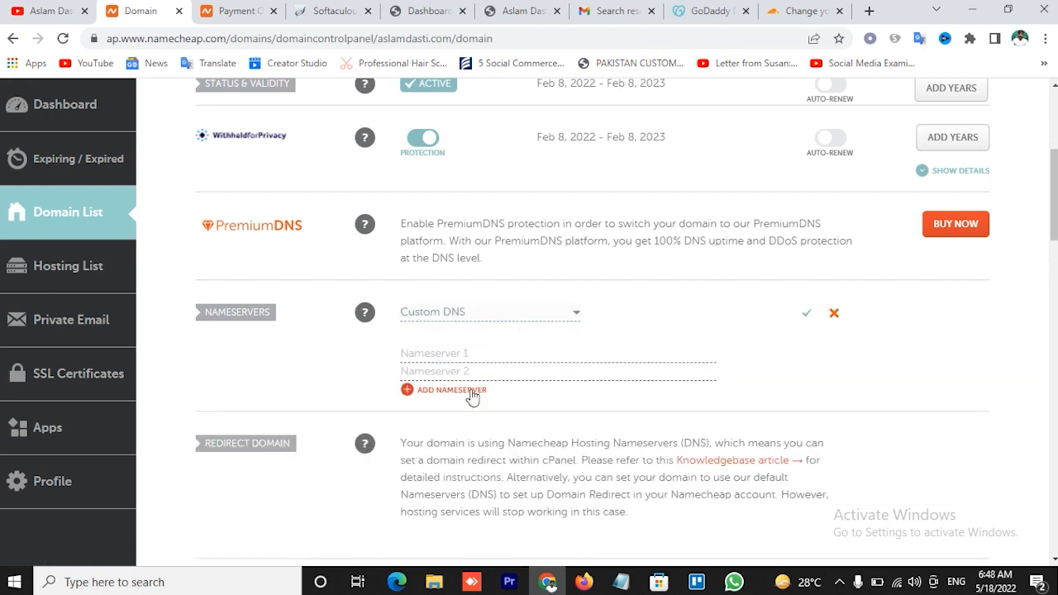
left_click(447, 353)
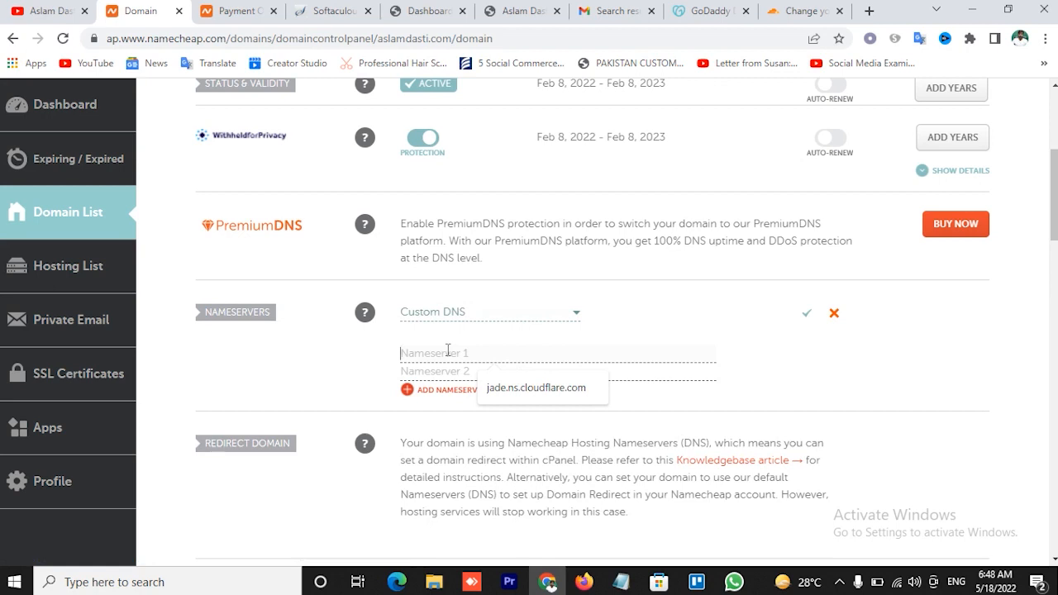
left_click(776, 12)
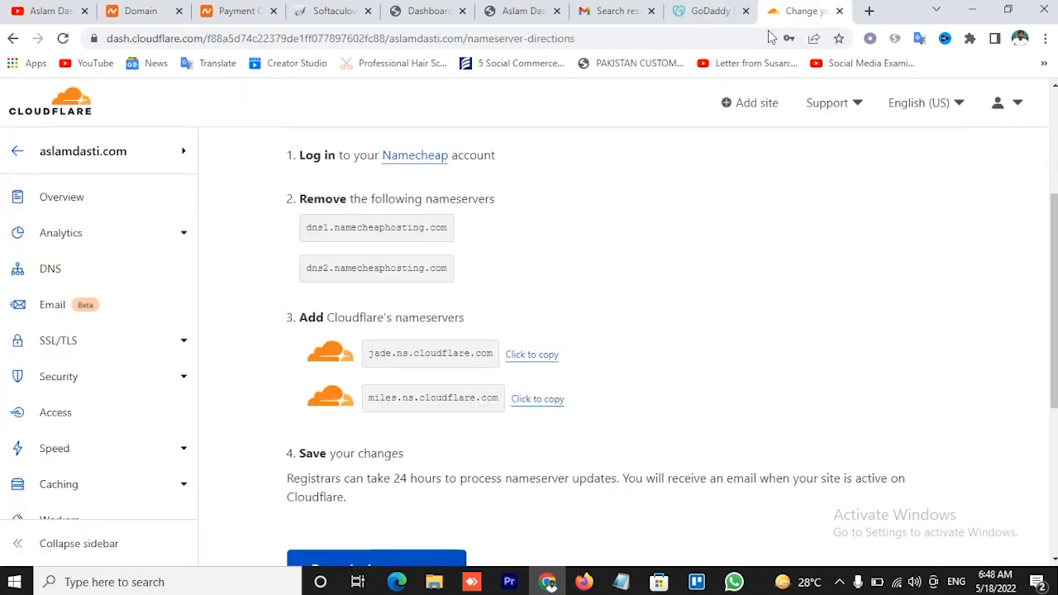
left_click(546, 355)
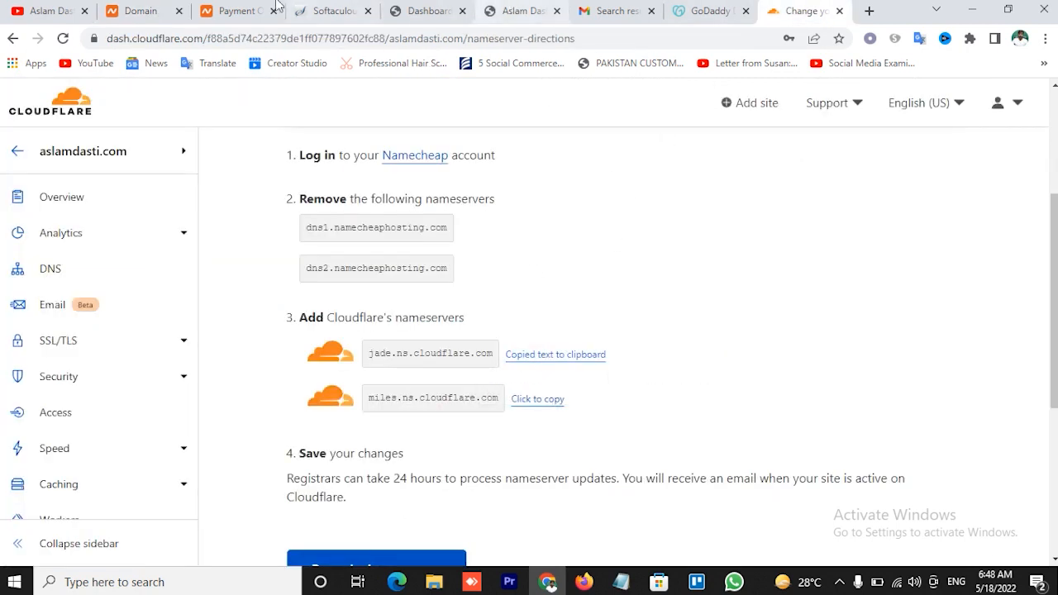
left_click(240, 10)
left_click(149, 9)
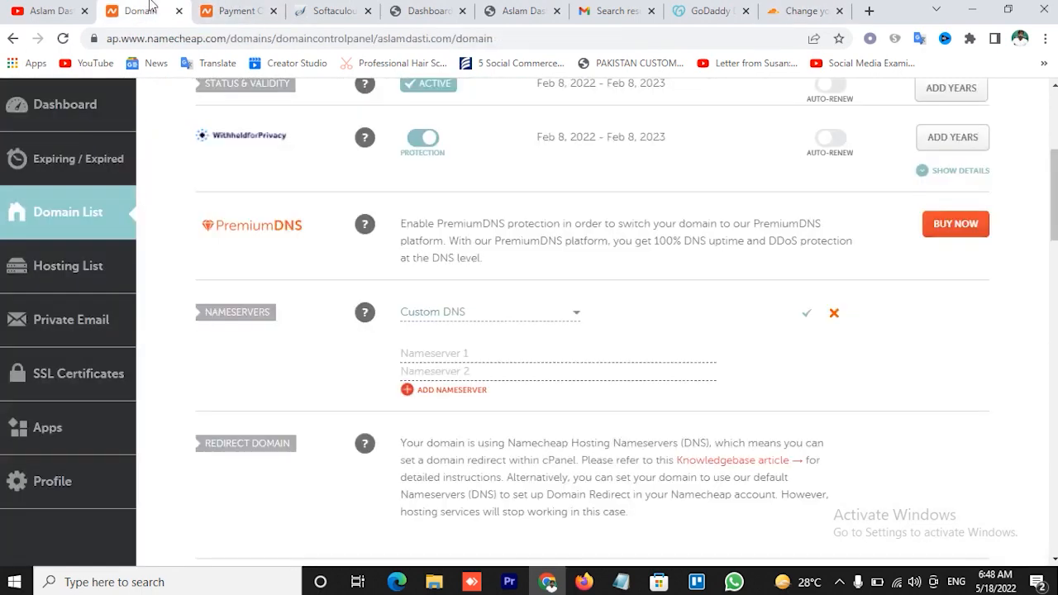
left_click(443, 353)
key("ctrl+v")
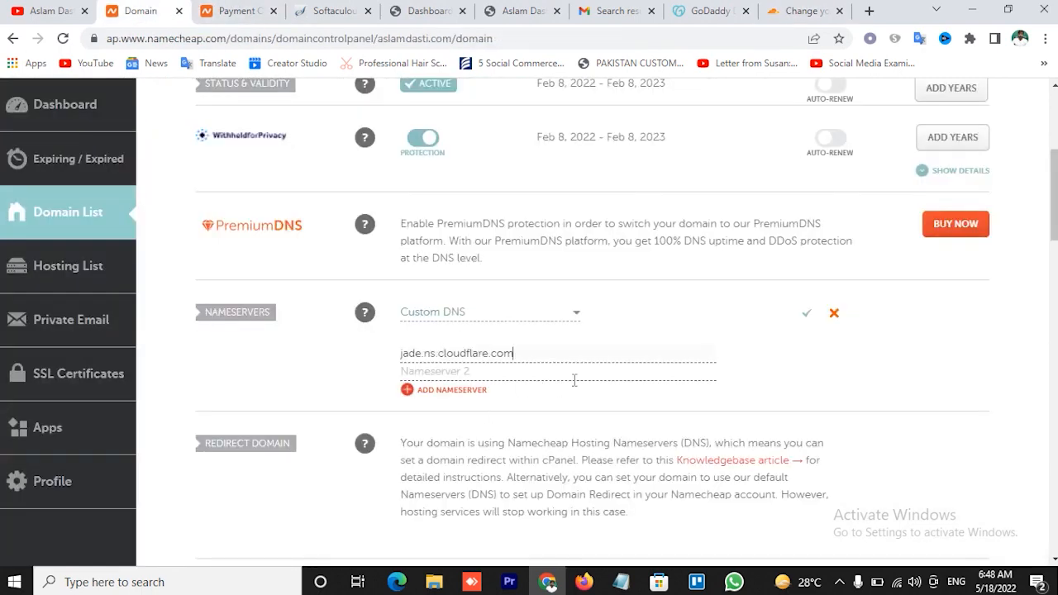
- Add miles.ns.cloudflare.com as the second nameserver and save the Custom DNS setting
left_click(806, 11)
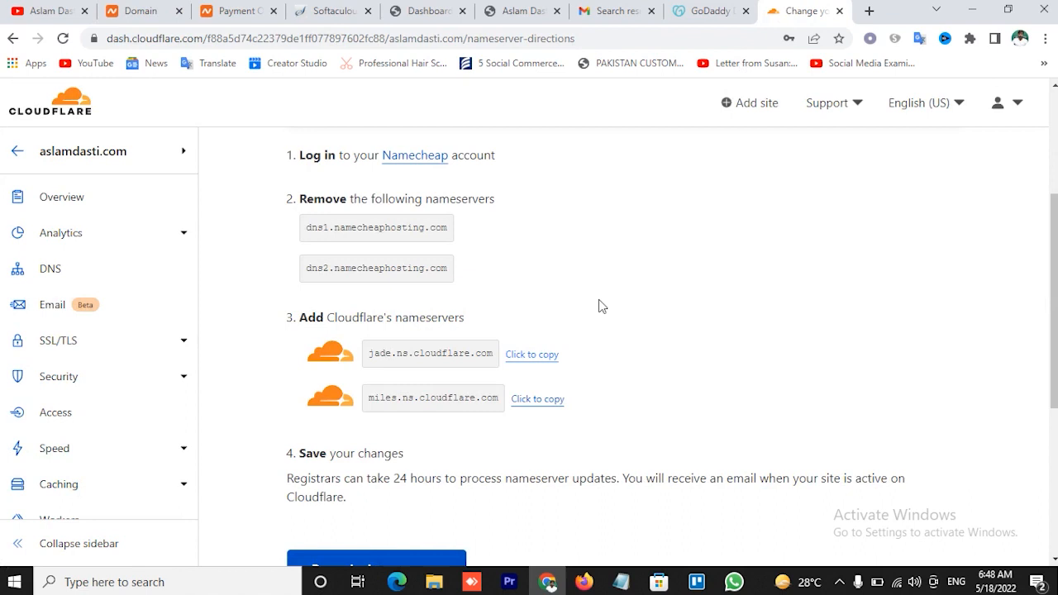
left_click(529, 401)
left_click(149, 8)
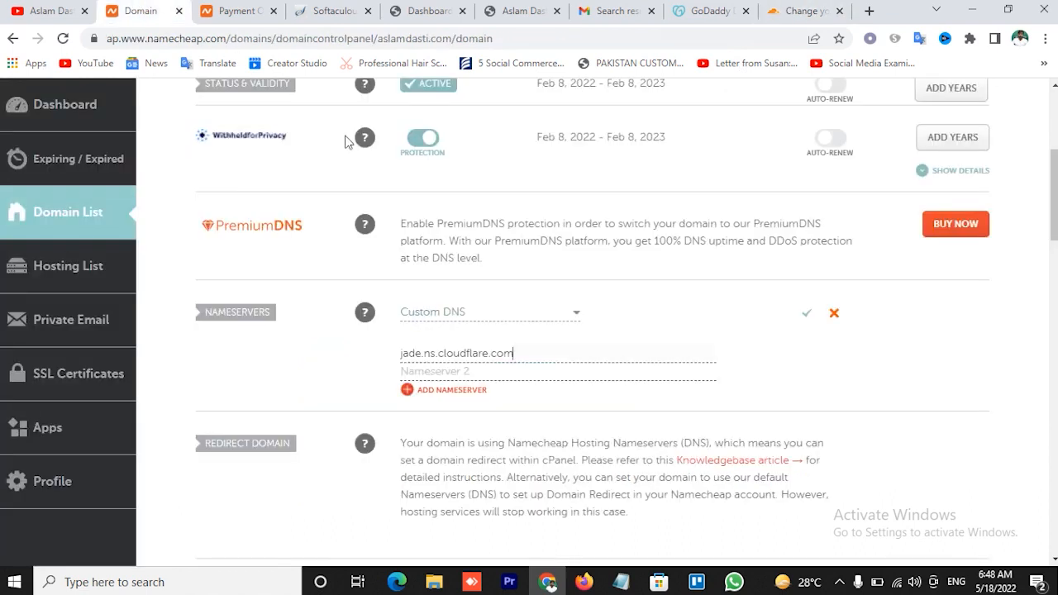
left_click(456, 374)
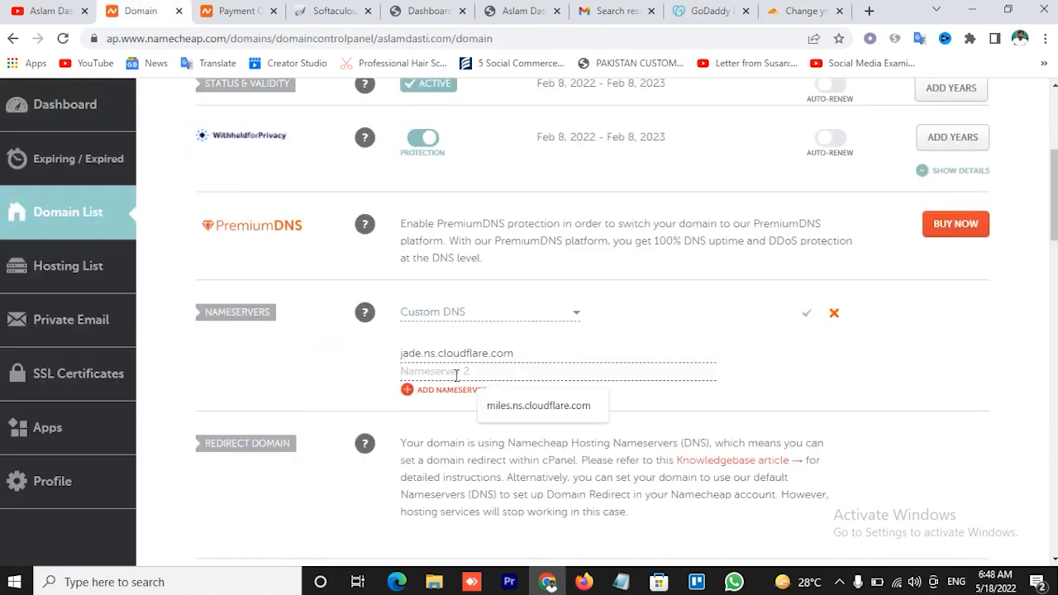
key("ctrl+v")
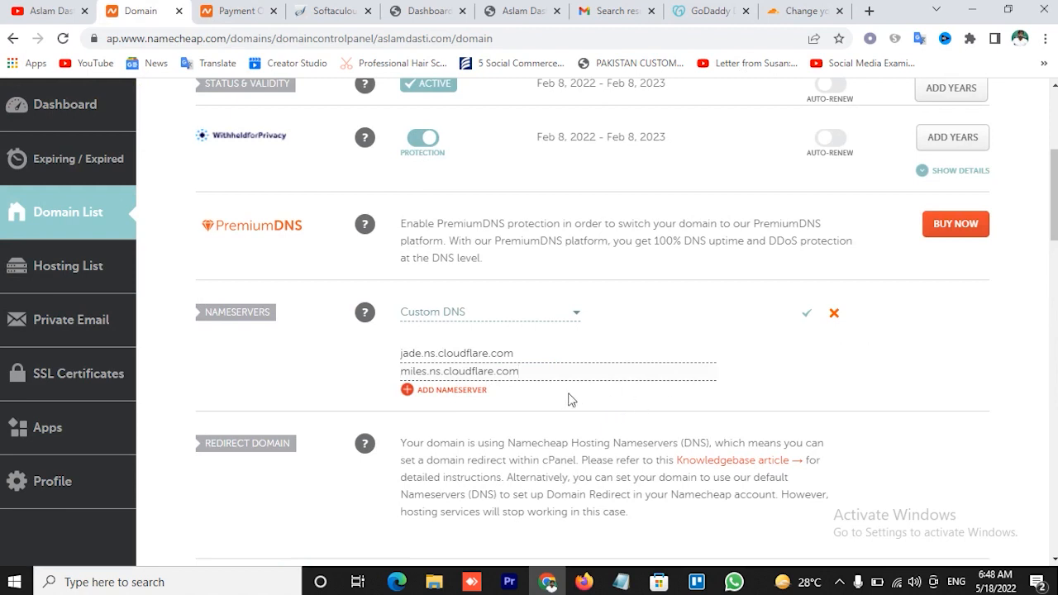
left_click(808, 319)
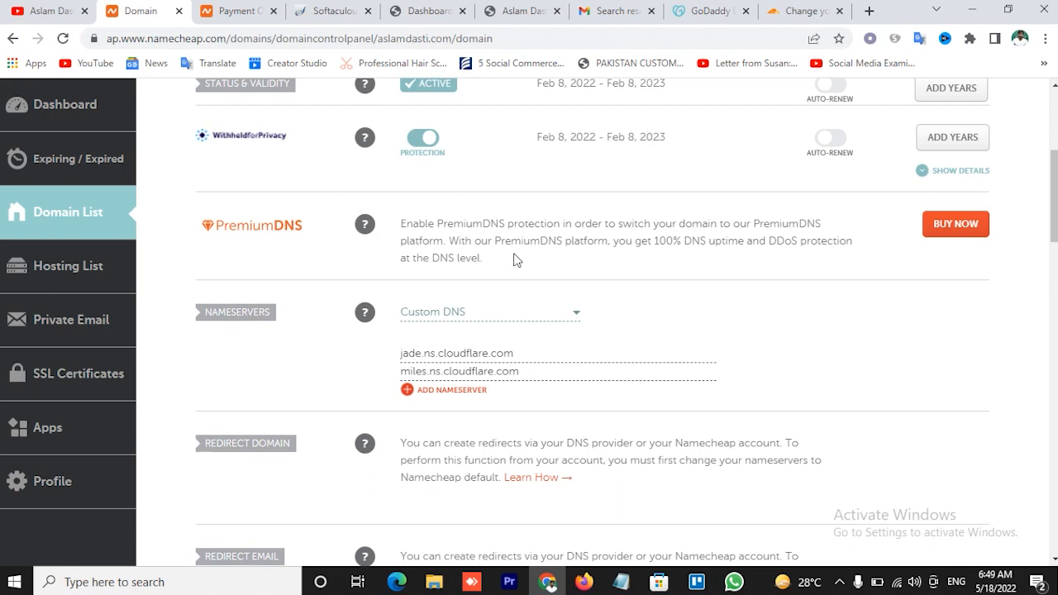
- Confirm the nameserver change in Cloudflare with 'Done, check nameservers' and open the configuration recommendations
left_click(806, 10)
scroll(752, 265, "down", 1)
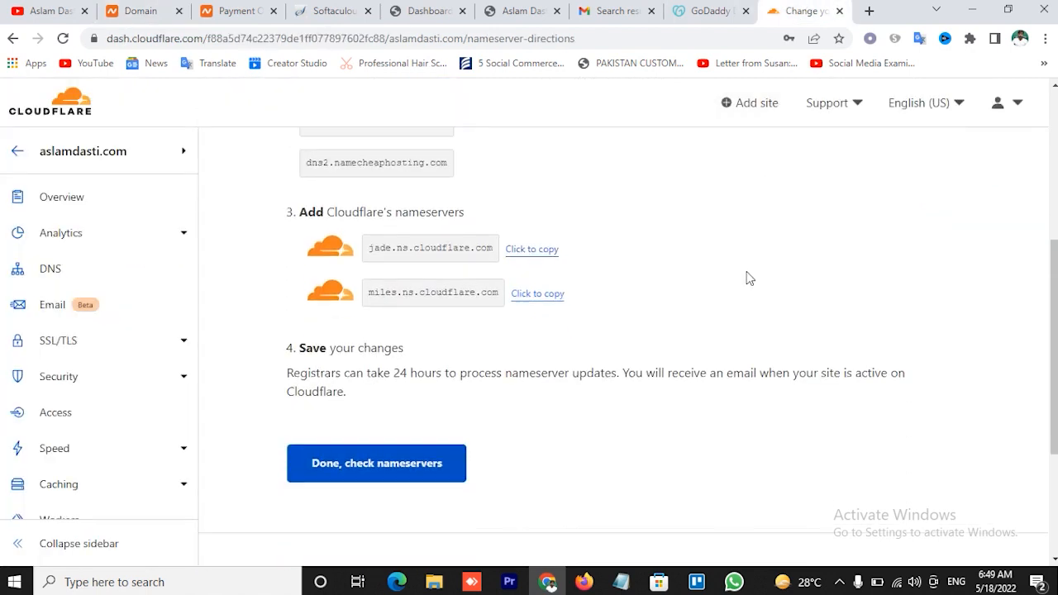
scroll(748, 279, "down", 2)
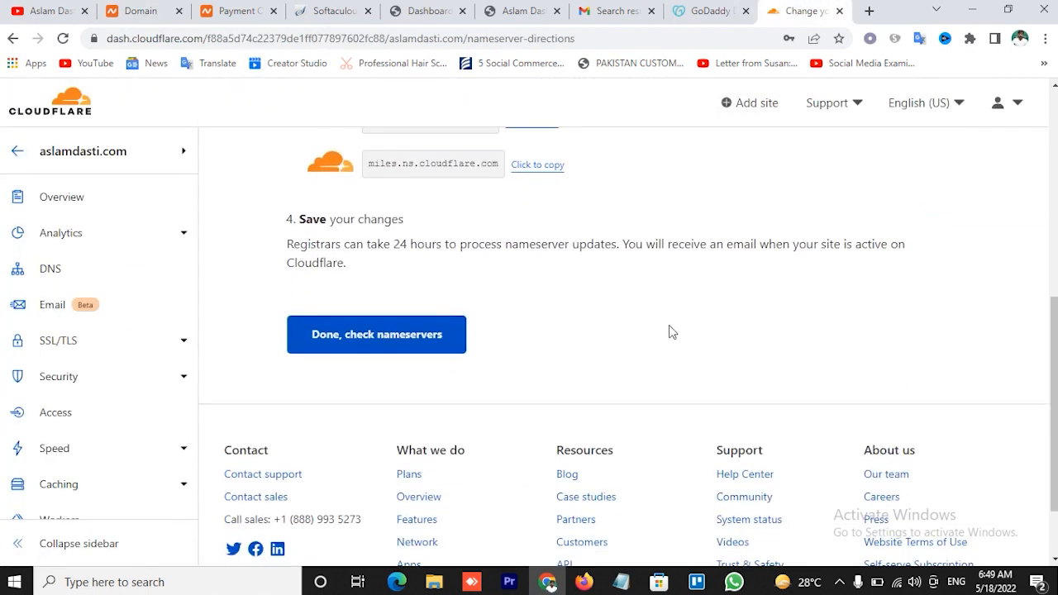
left_click(394, 353)
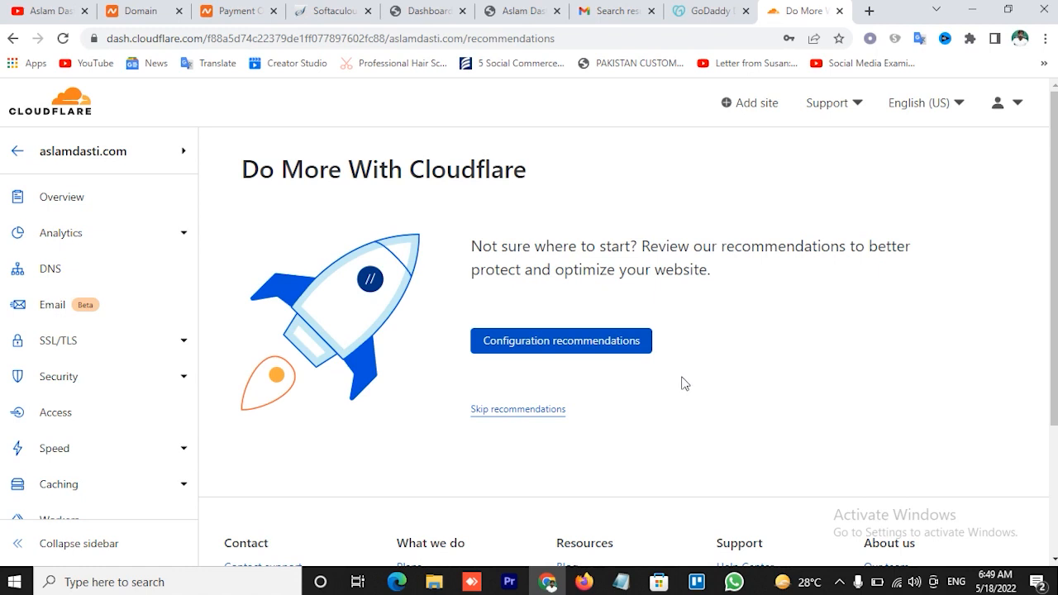
left_click(584, 350)
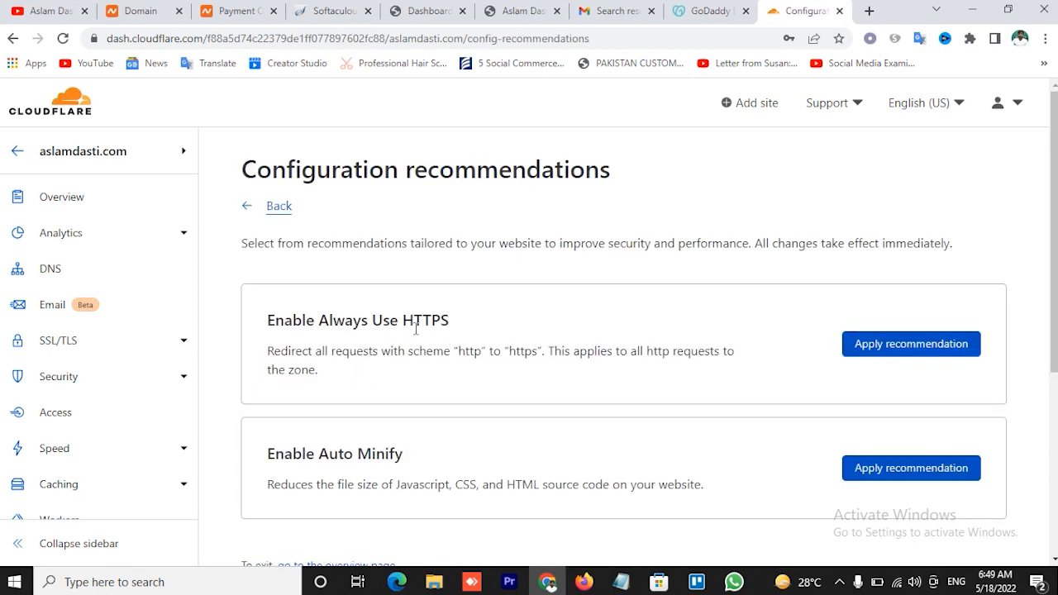
- Apply the Always Use HTTPS and Auto Minify recommendations, then return to the domain's Overview page
left_click_drag(411, 324, 449, 328)
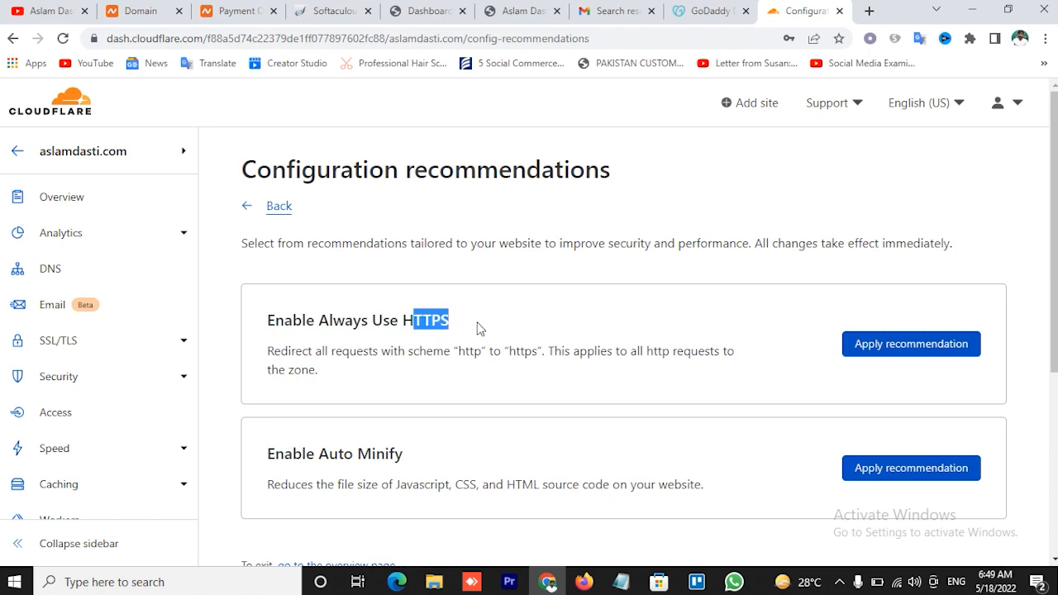
left_click(480, 329)
left_click(887, 348)
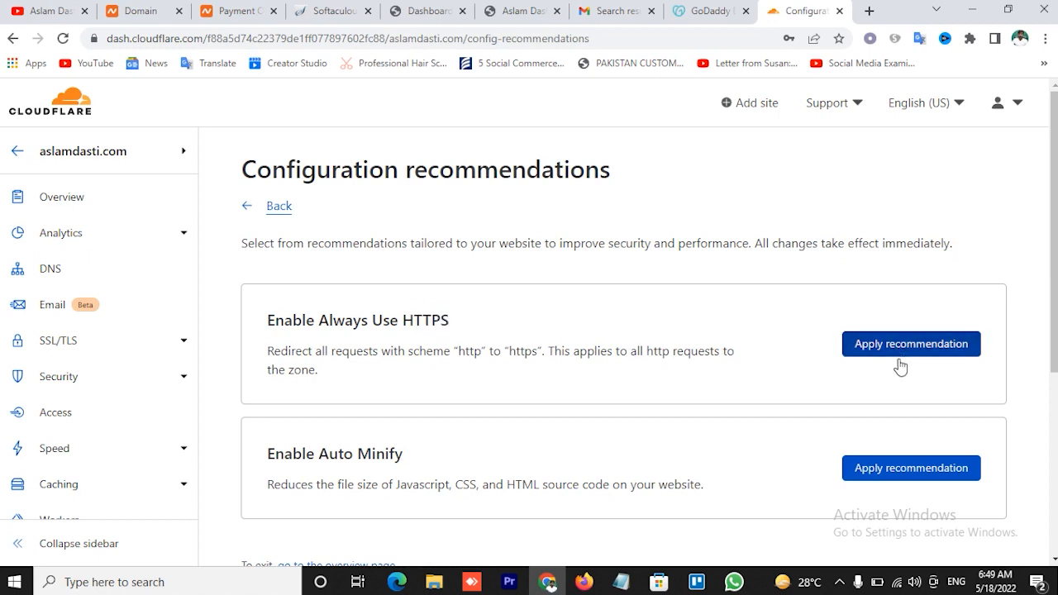
scroll(794, 355, "down", 2)
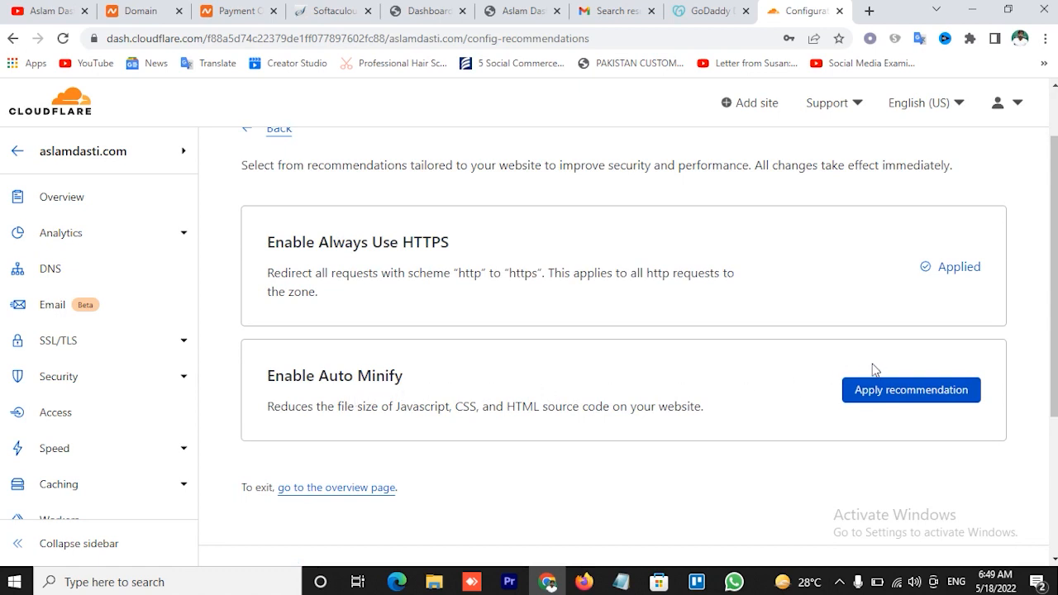
left_click(886, 395)
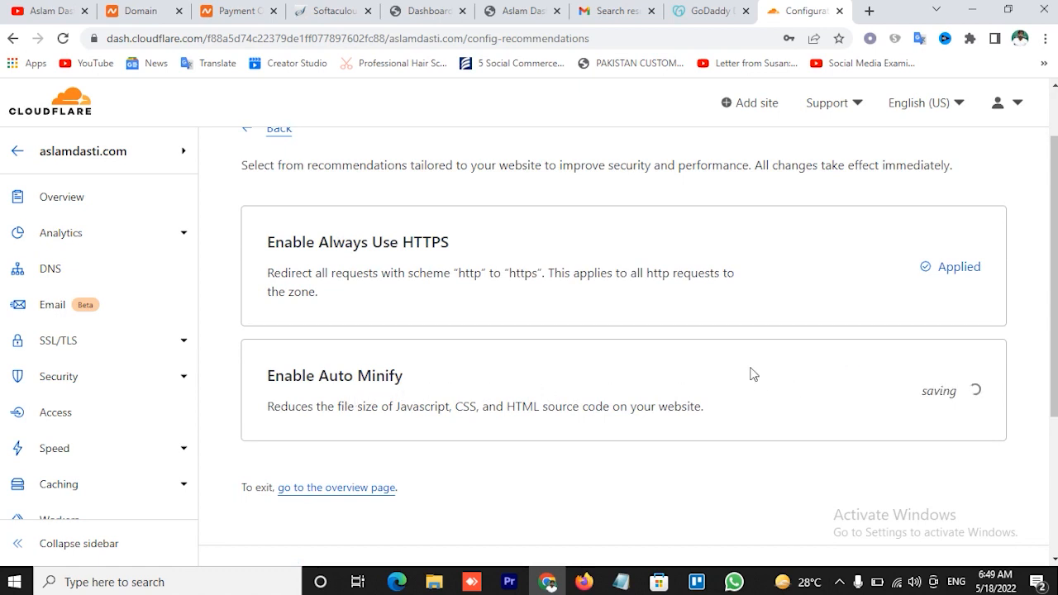
scroll(751, 375, "up", 2)
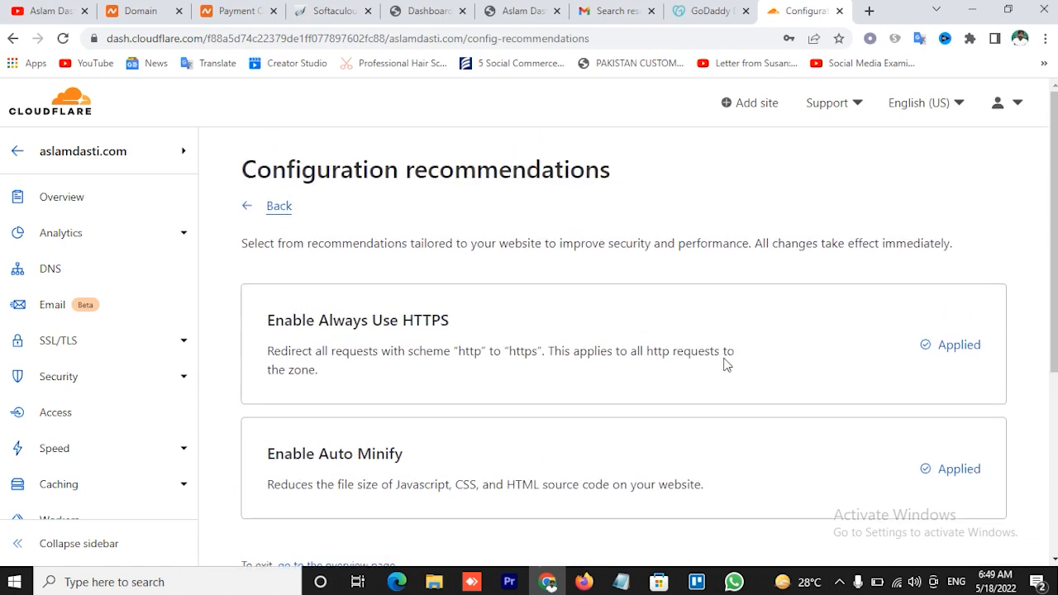
scroll(499, 415, "down", 3)
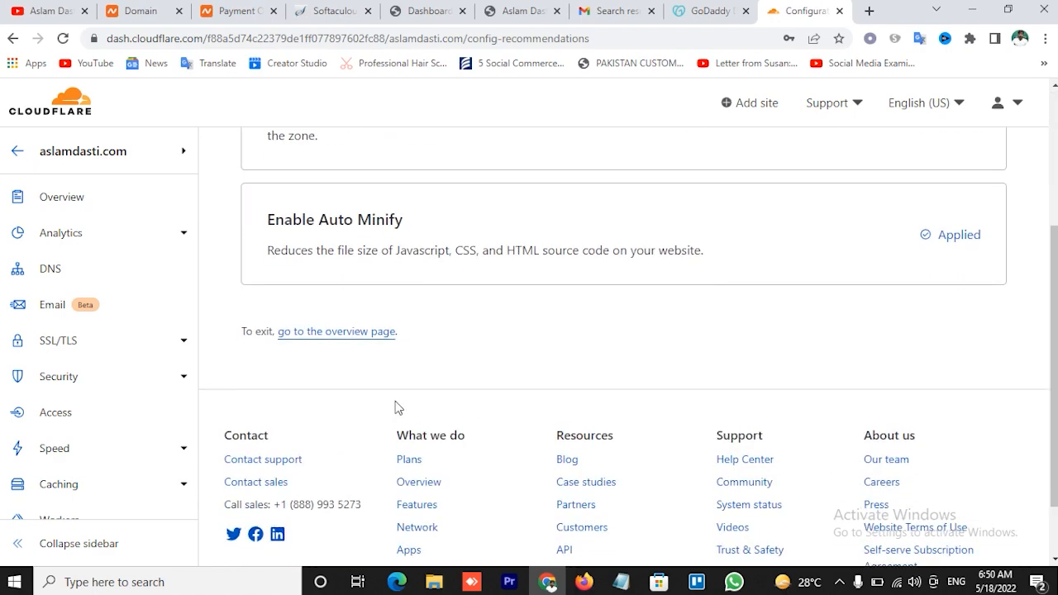
left_click(358, 334)
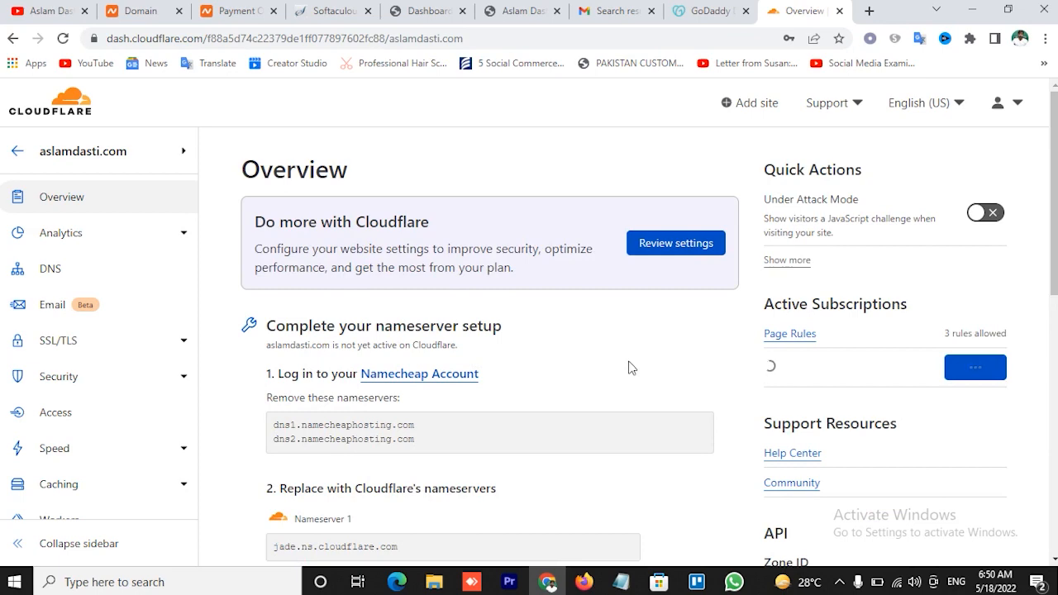
- Open the domain's SSL/TLS settings and go to its Edge Certificates page
scroll(645, 370, "down", 1)
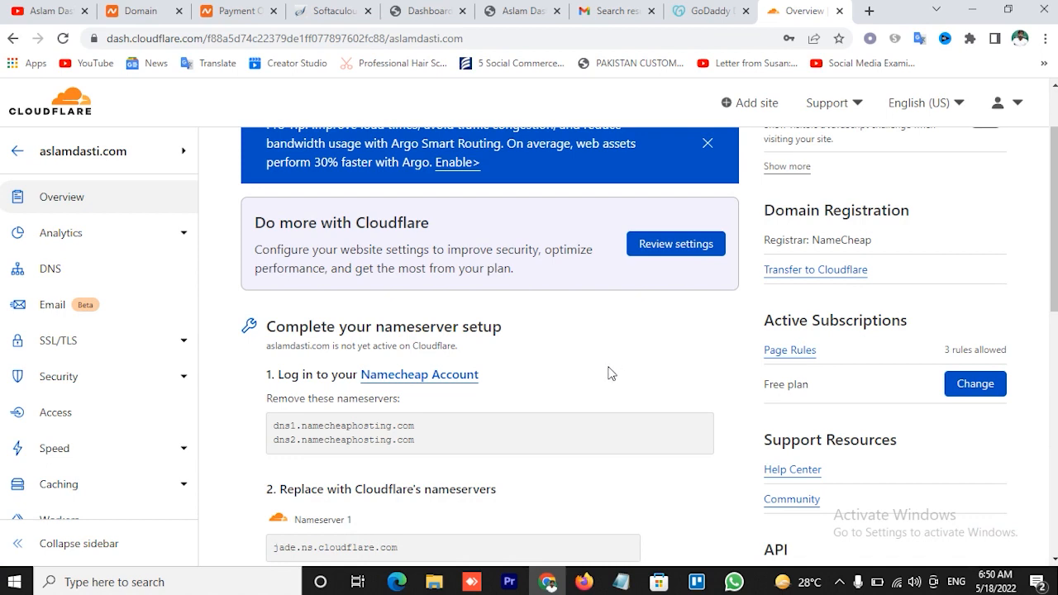
left_click(67, 351)
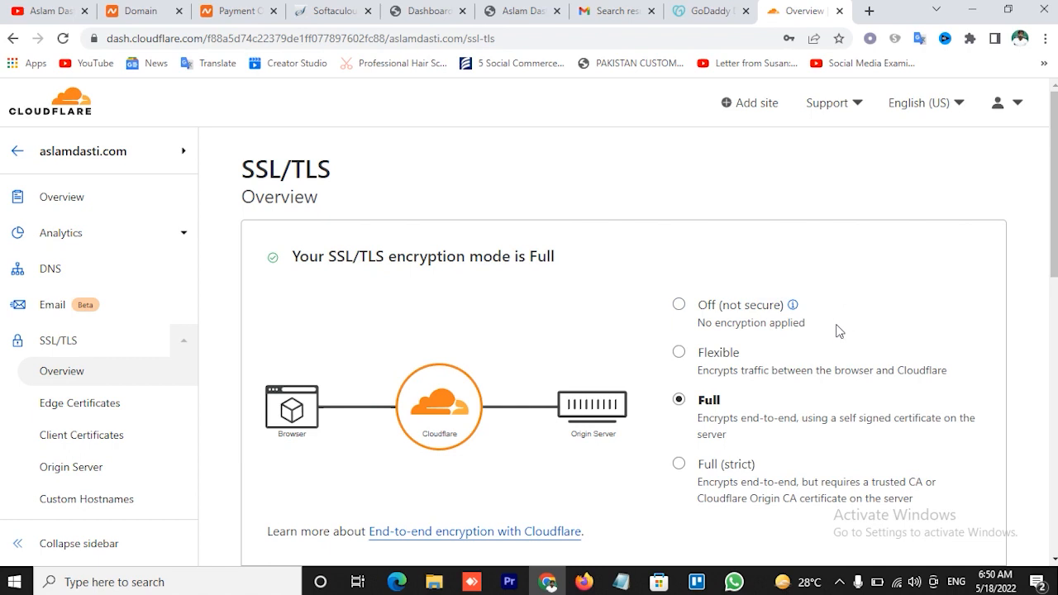
scroll(843, 331, "down", 1)
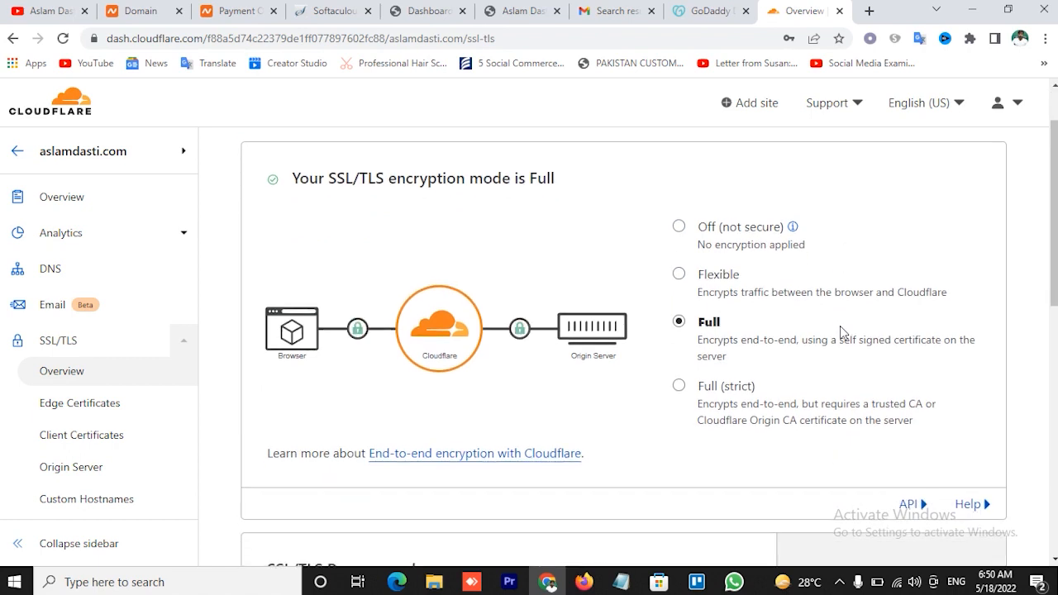
scroll(842, 332, "down", 1)
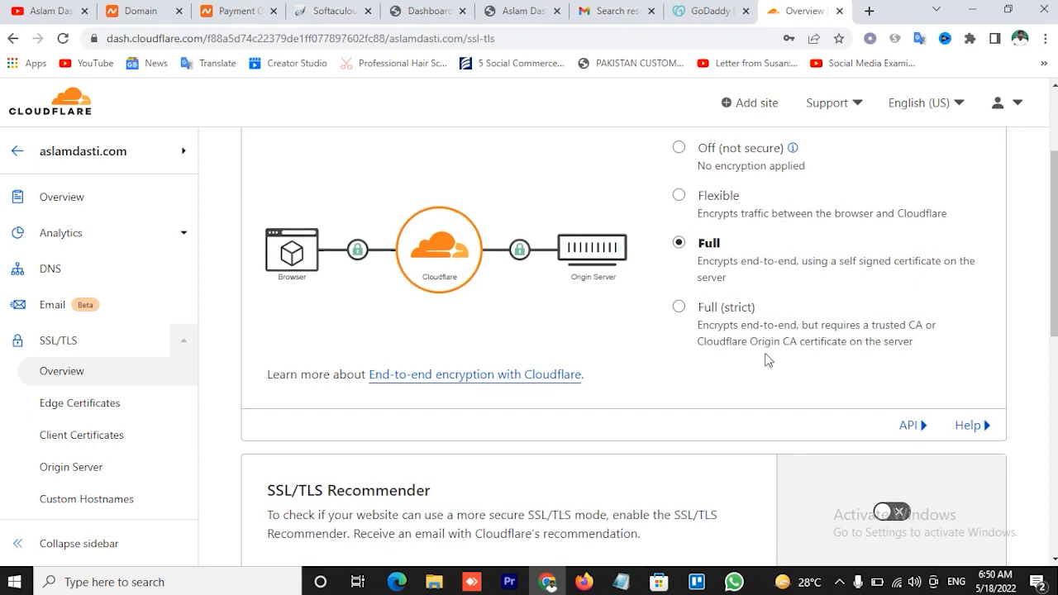
scroll(765, 362, "down", 2)
scroll(589, 331, "down", 4)
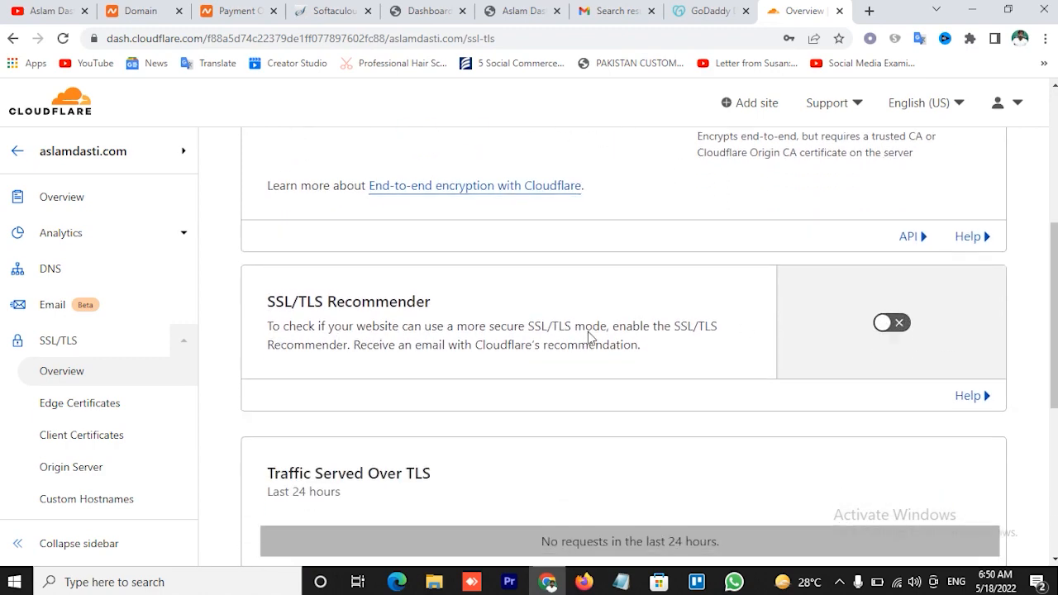
scroll(570, 339, "up", 2)
scroll(631, 301, "up", 2)
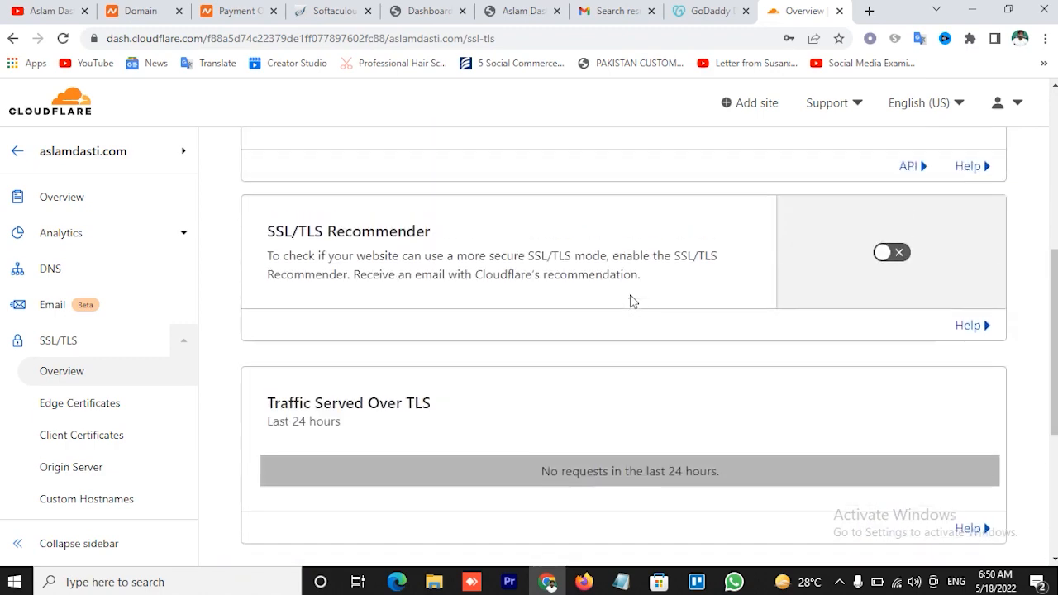
left_click(91, 412)
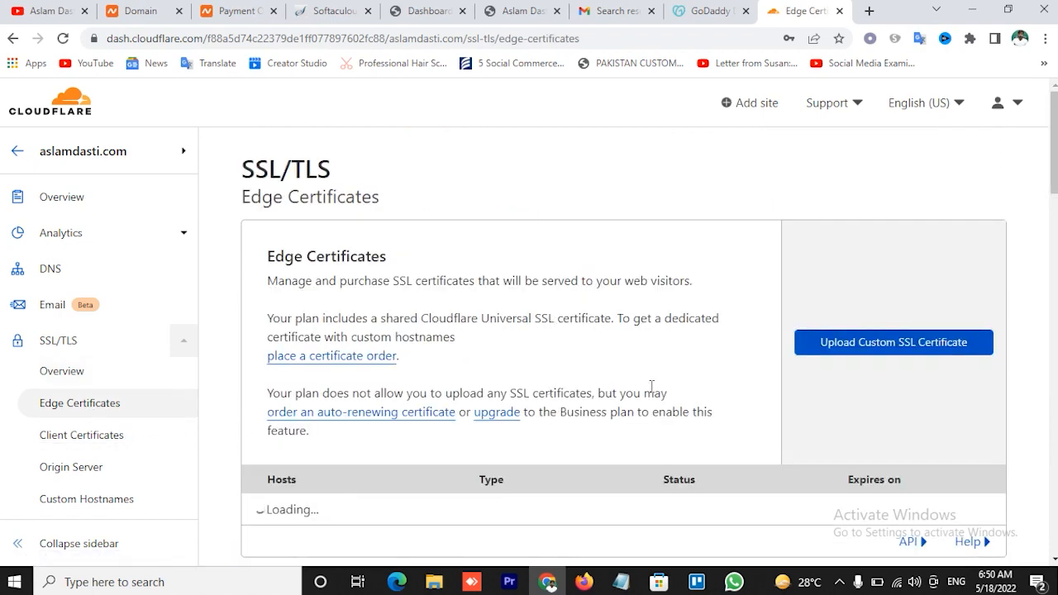
- Review the Always Use HTTPS setting on the Edge Certificates page
scroll(653, 386, "down", 4)
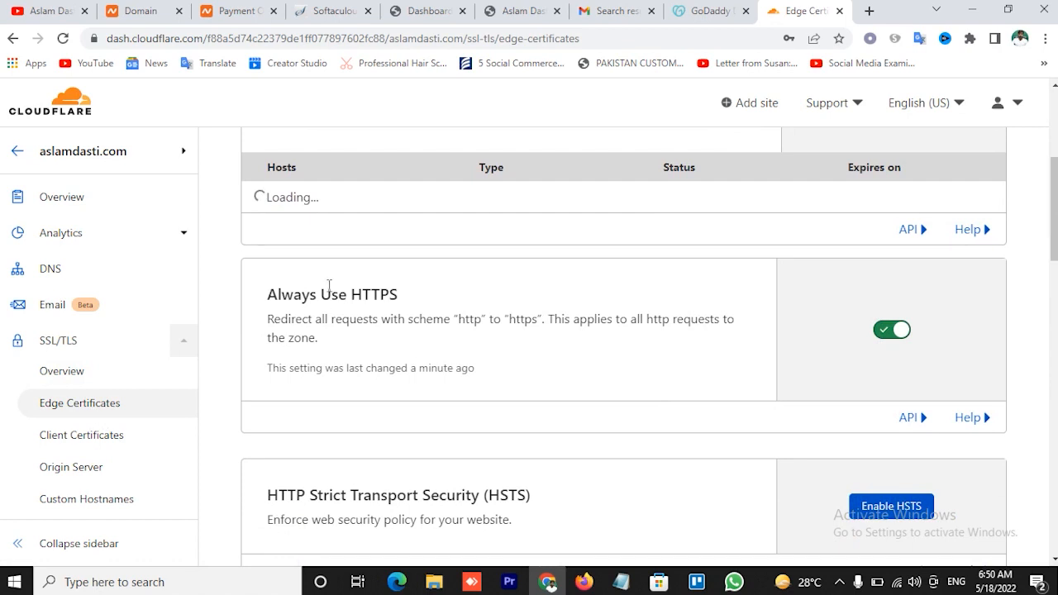
left_click_drag(268, 347, 417, 361)
left_click(423, 348)
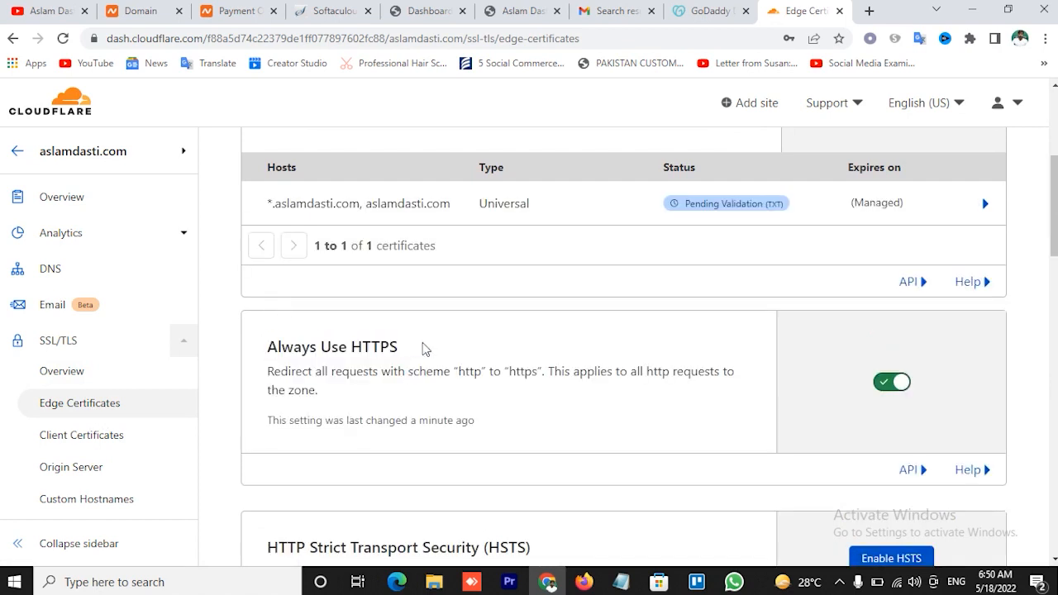
scroll(422, 348, "down", 3)
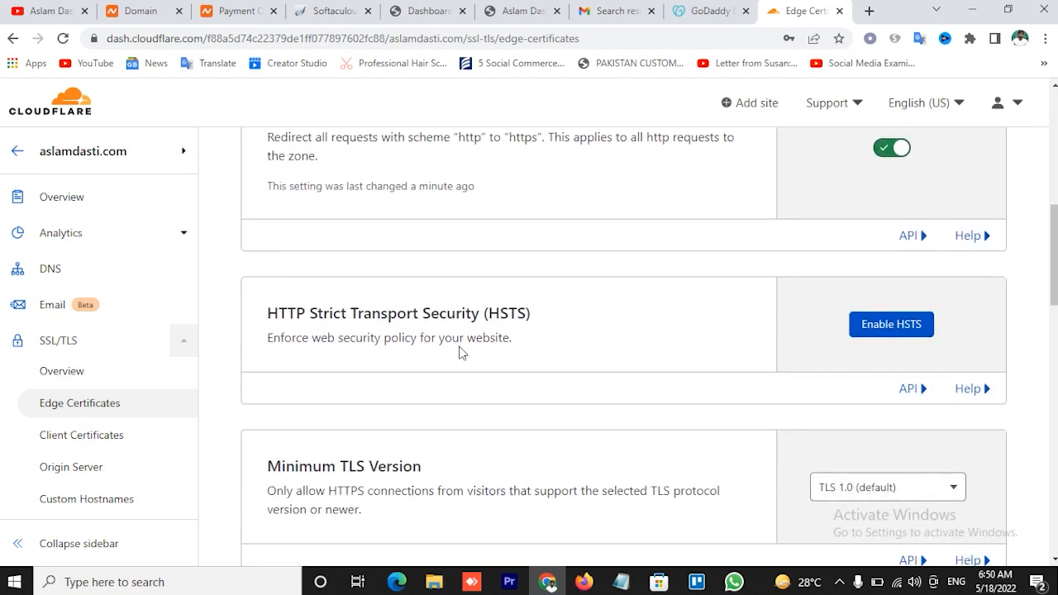
scroll(462, 353, "down", 3)
scroll(482, 336, "down", 1)
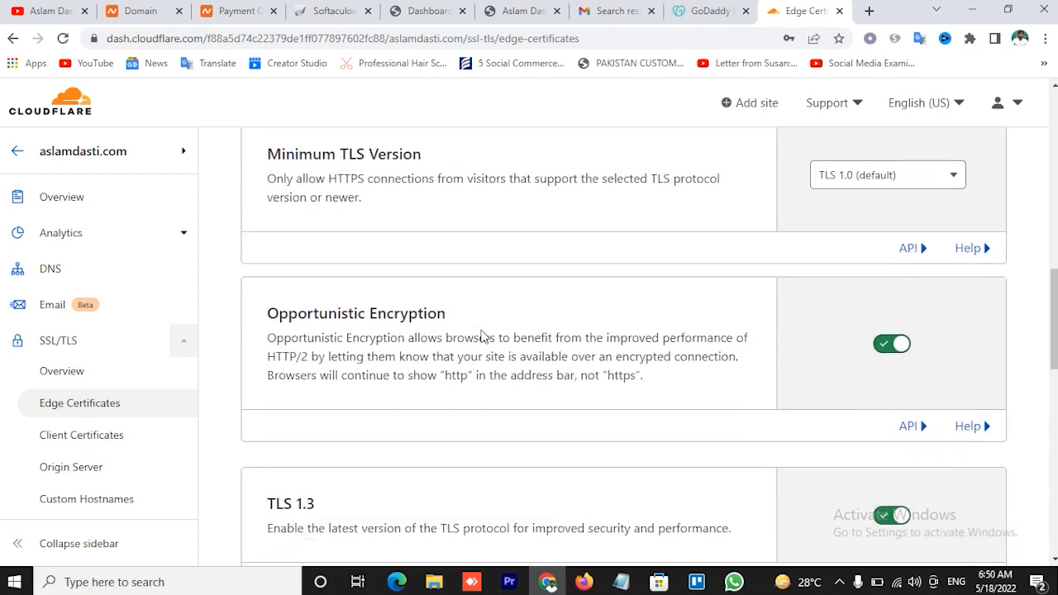
- Look over the Client Certificates and Origin Server pages, then close the Cloudflare tab
left_click(114, 437)
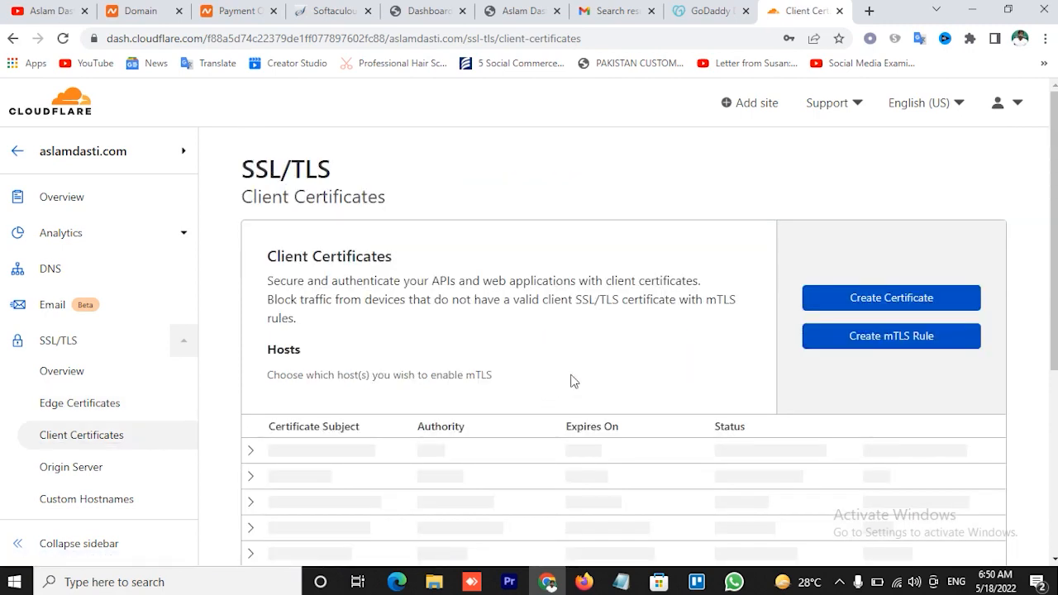
scroll(571, 378, "down", 3)
scroll(587, 363, "up", 2)
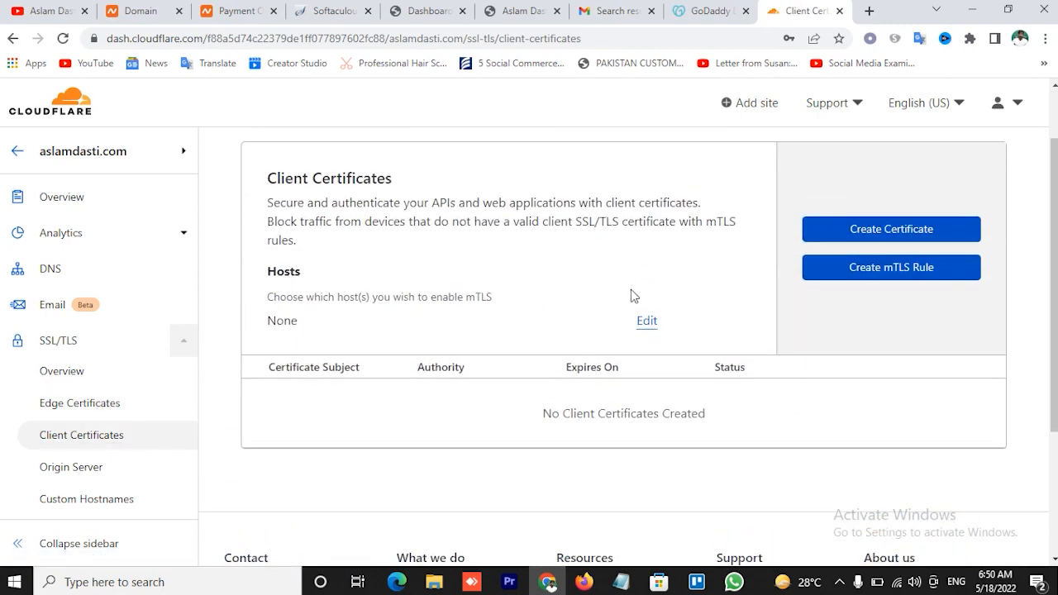
scroll(631, 296, "down", 2)
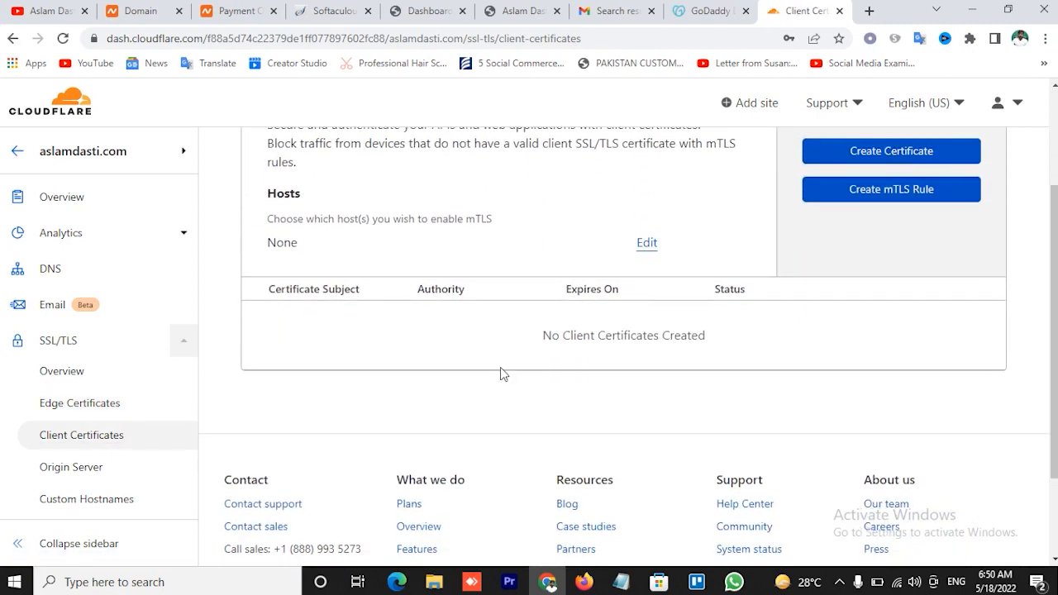
left_click(82, 468)
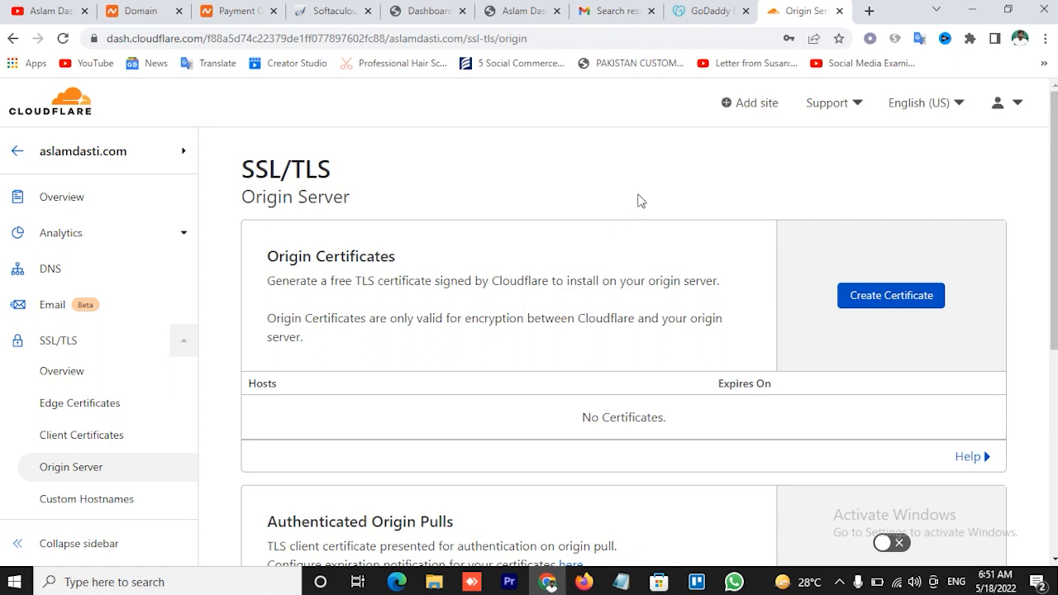
left_click(841, 11)
- Reload the site's front page, then open Settings > General in the WordPress dashboard
left_click(584, 11)
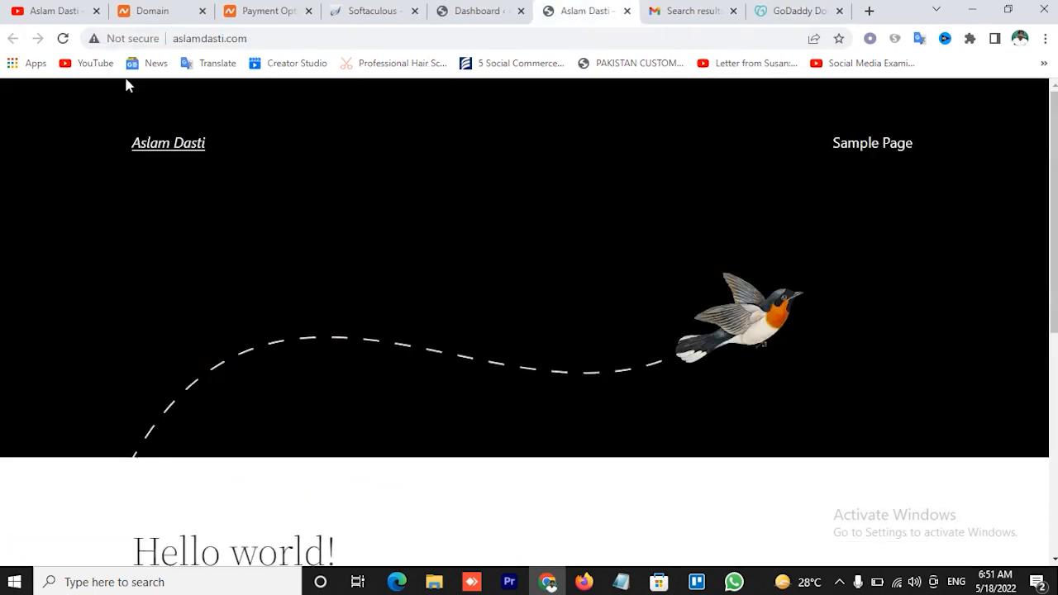
left_click(66, 40)
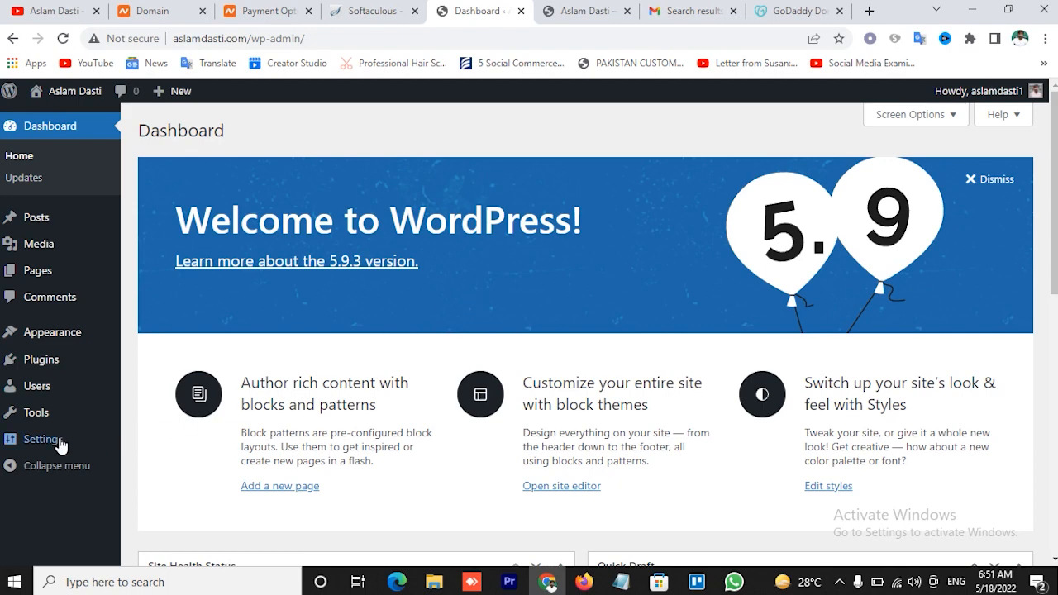
mouse_move(53, 445)
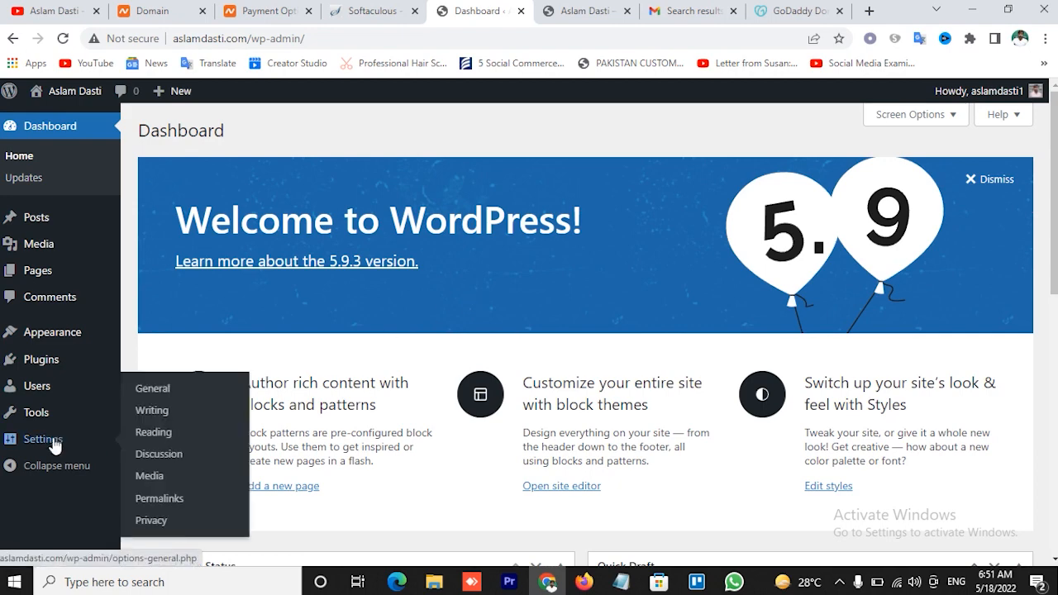
left_click(162, 431)
left_click(161, 390)
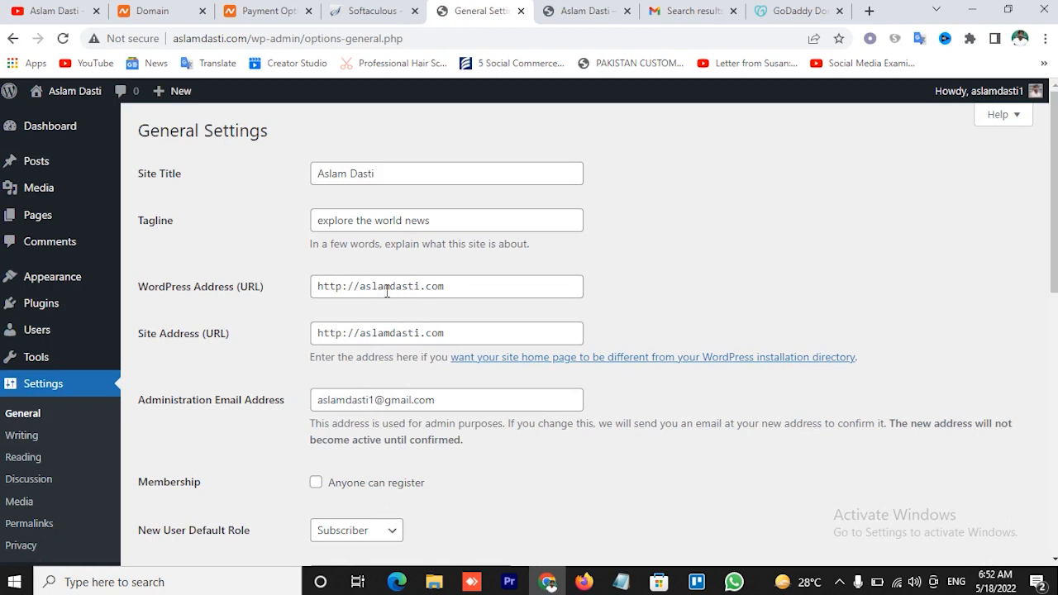
left_click(344, 286)
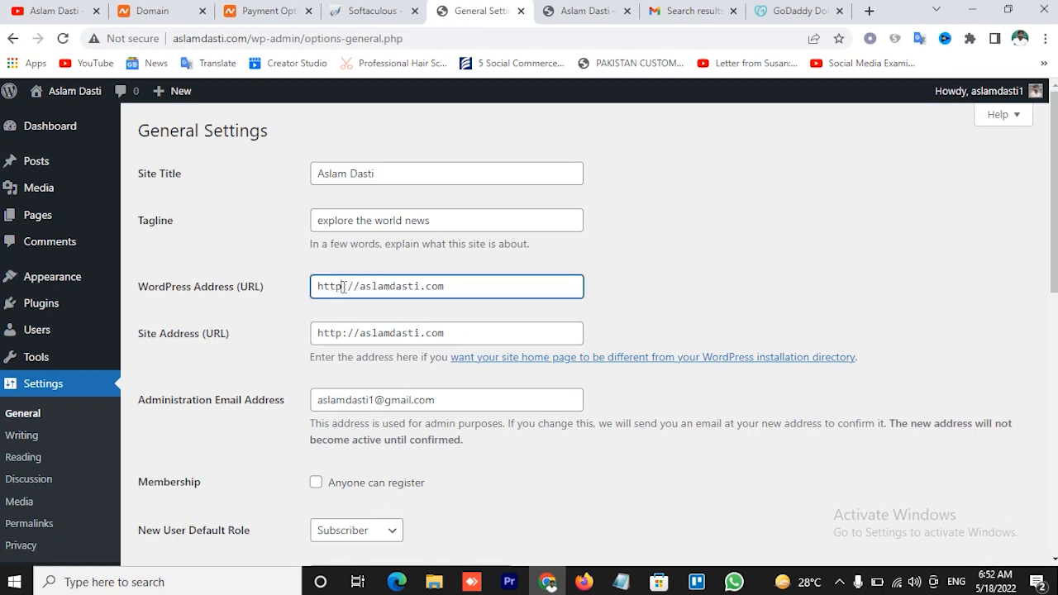
type("s")
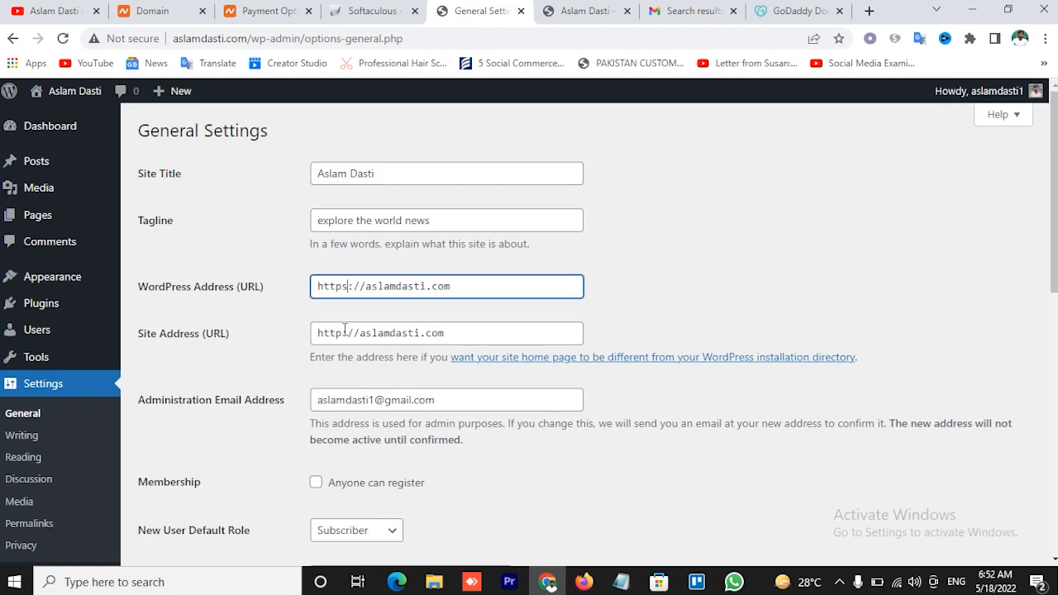
left_click(345, 331)
type("s")
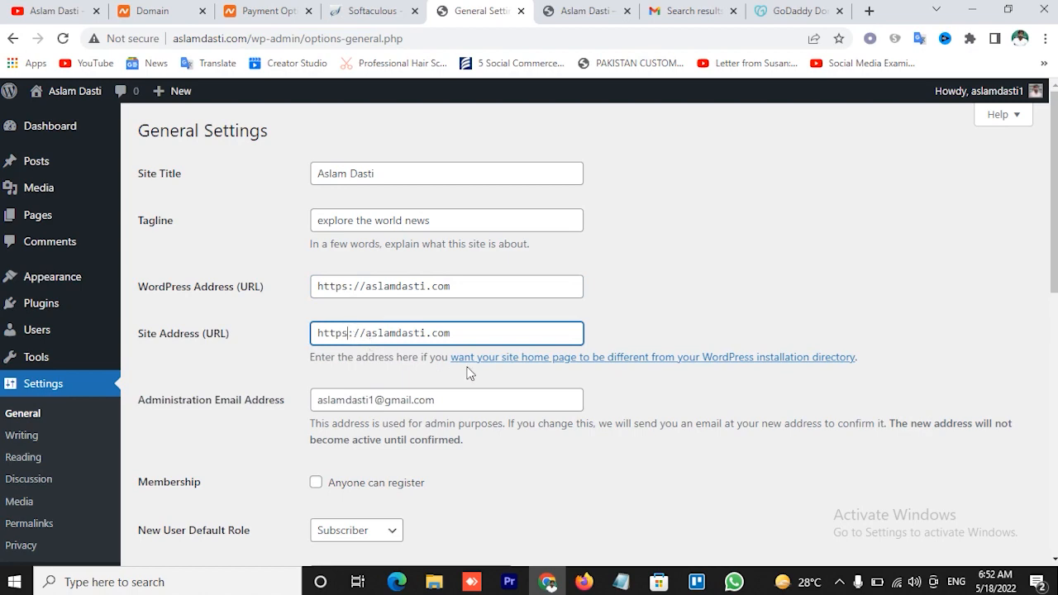
scroll(559, 299, "down", 1)
scroll(558, 304, "down", 1)
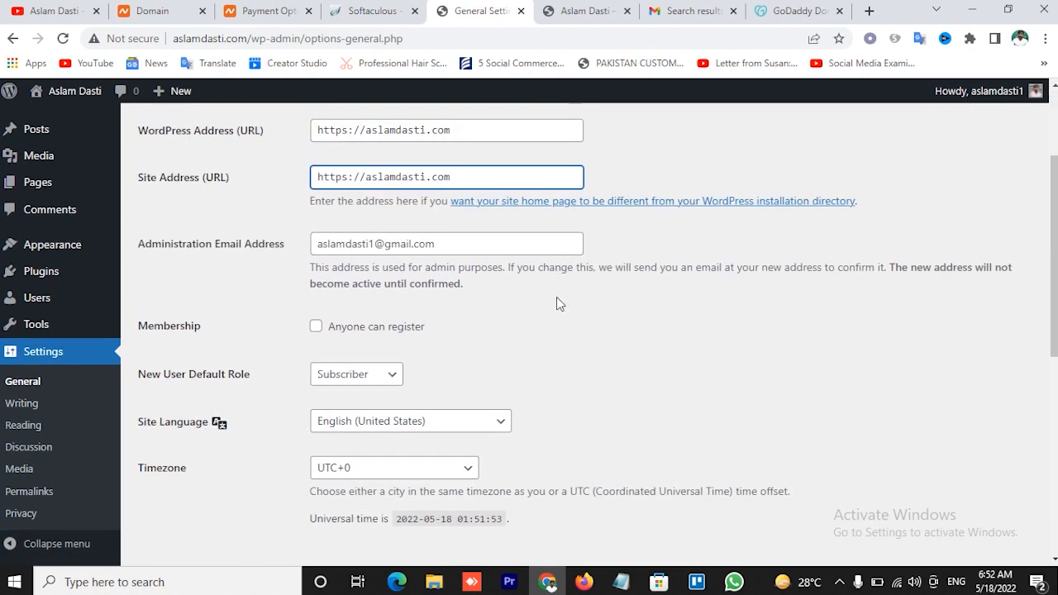
scroll(557, 297, "up", 2)
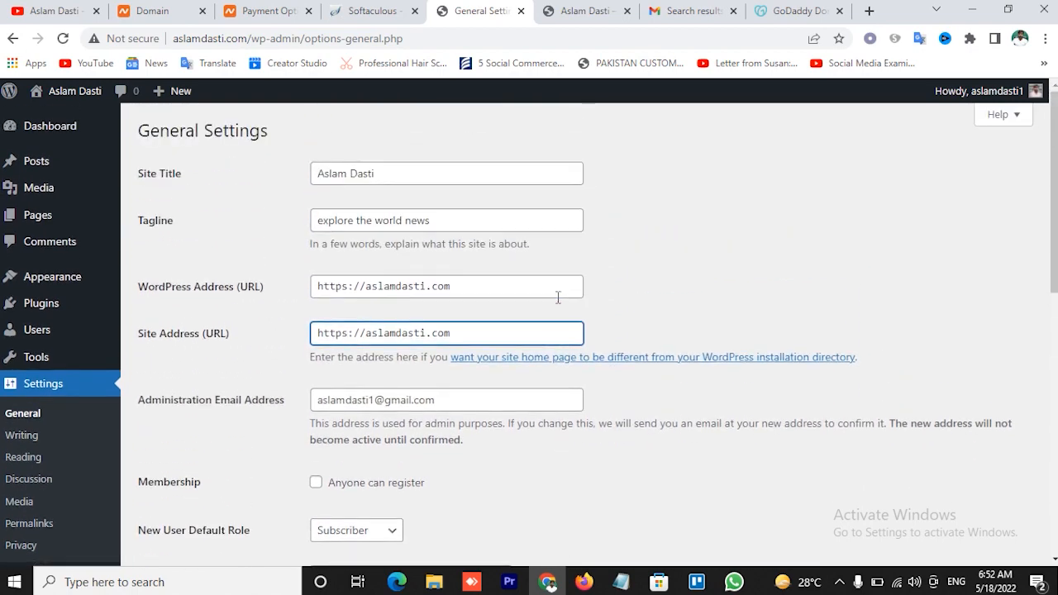
scroll(557, 296, "down", 5)
scroll(558, 304, "down", 3)
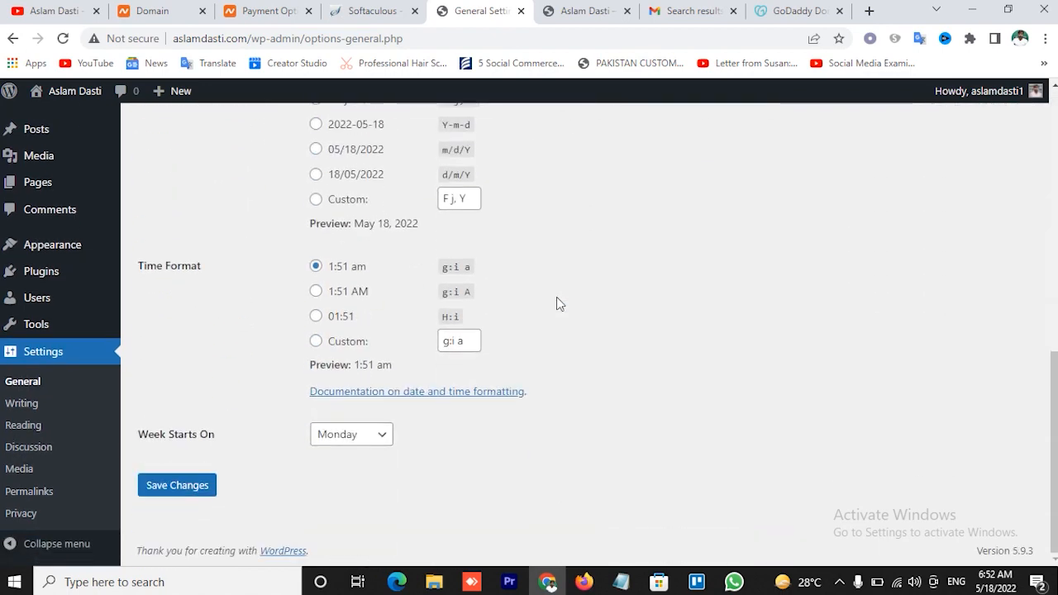
left_click(185, 490)
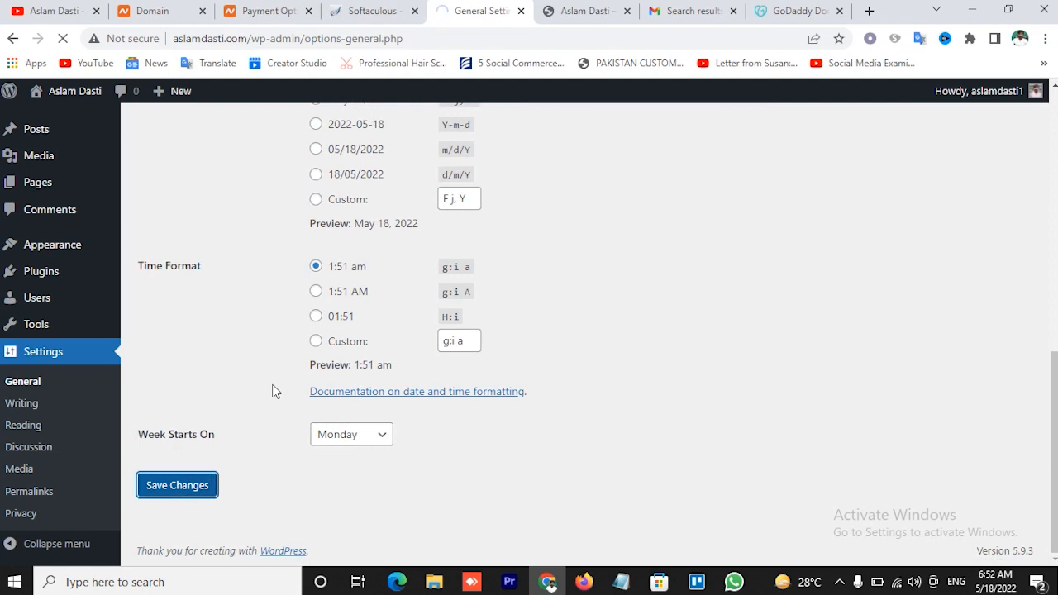
scroll(281, 380, "up", 5)
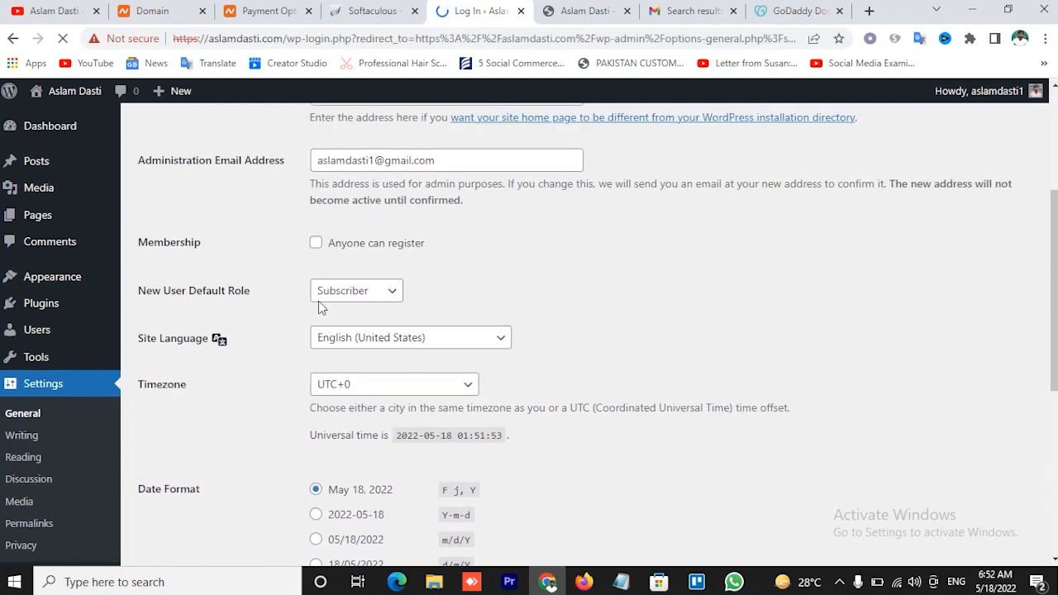
- Sign back in at the https login page using the saved admin username and password
left_click(200, 41)
left_click(199, 42)
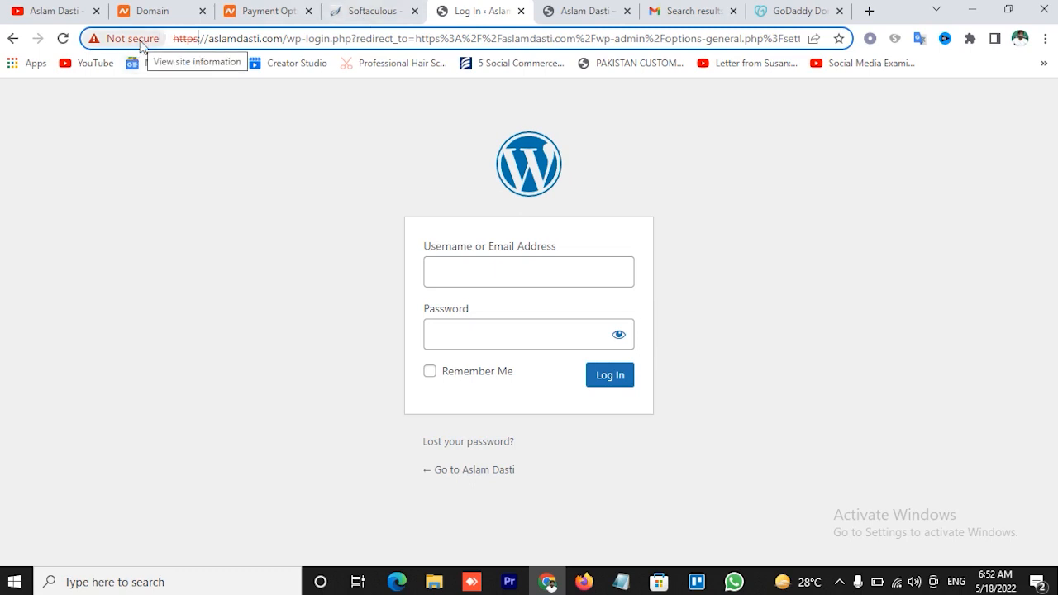
left_click(488, 271)
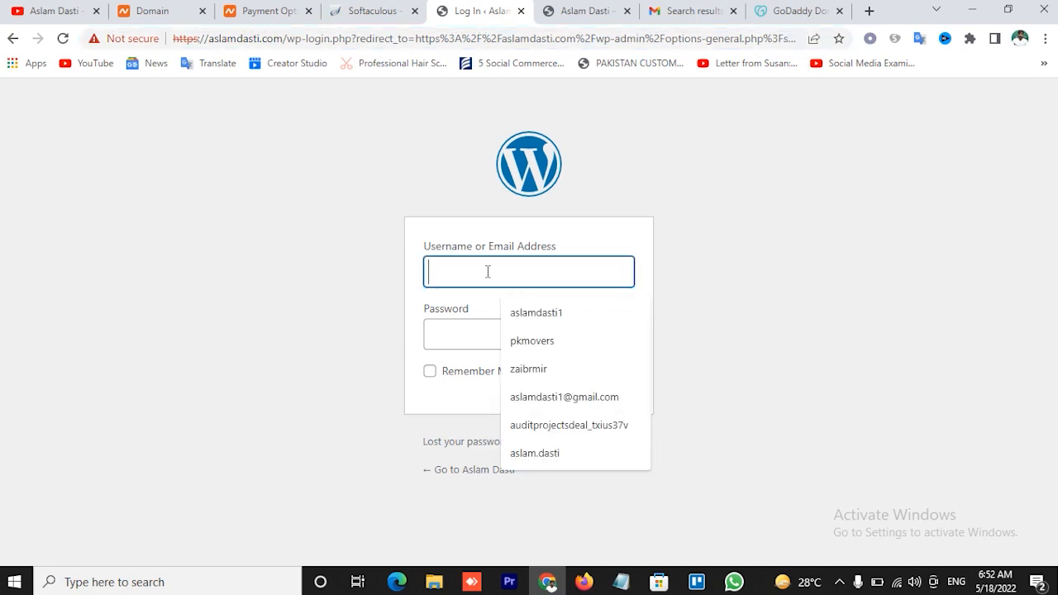
left_click(533, 311)
left_click(483, 330)
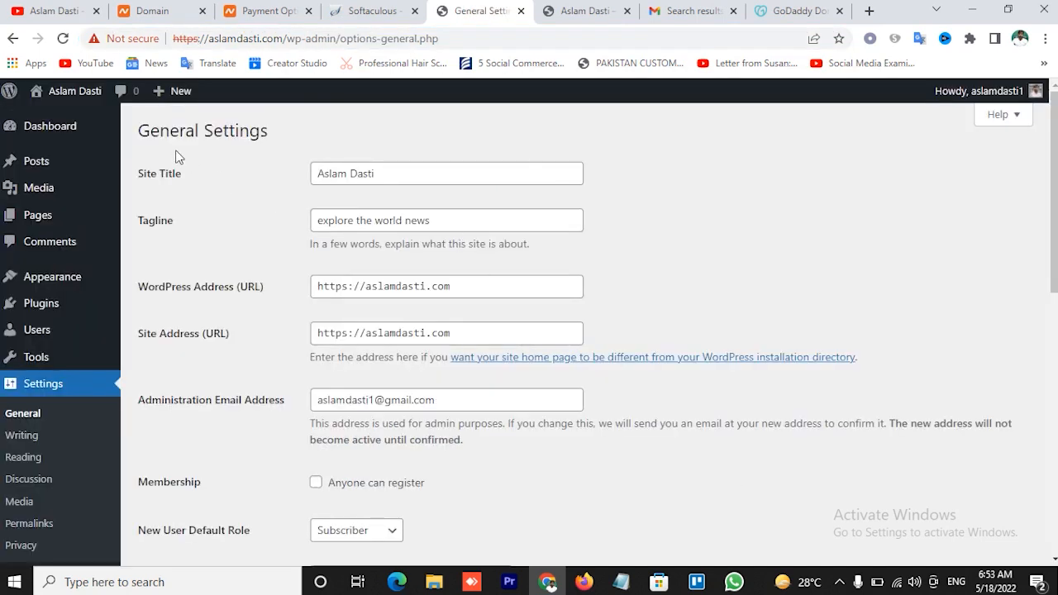
- Check the site's front page, then return to General Settings showing the https addresses
left_click(606, 10)
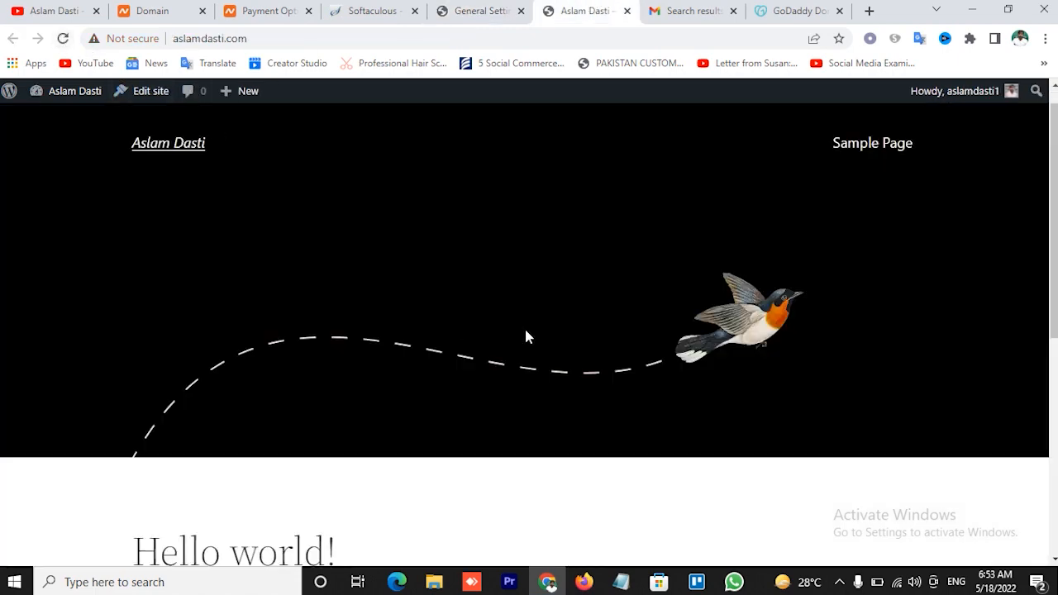
scroll(529, 337, "down", 5)
scroll(529, 337, "up", 5)
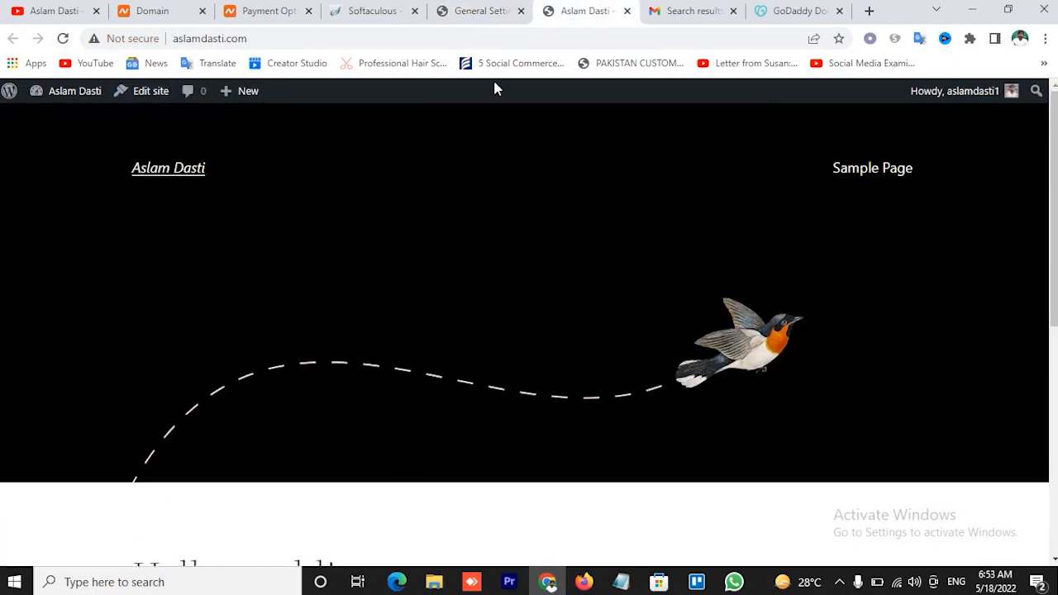
left_click(463, 11)
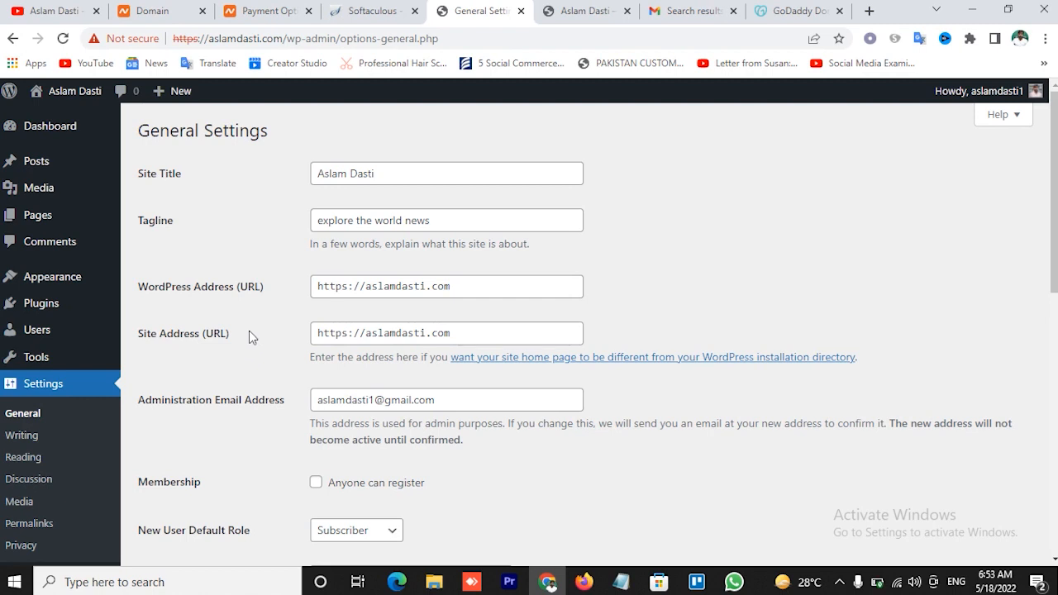
mouse_move(79, 280)
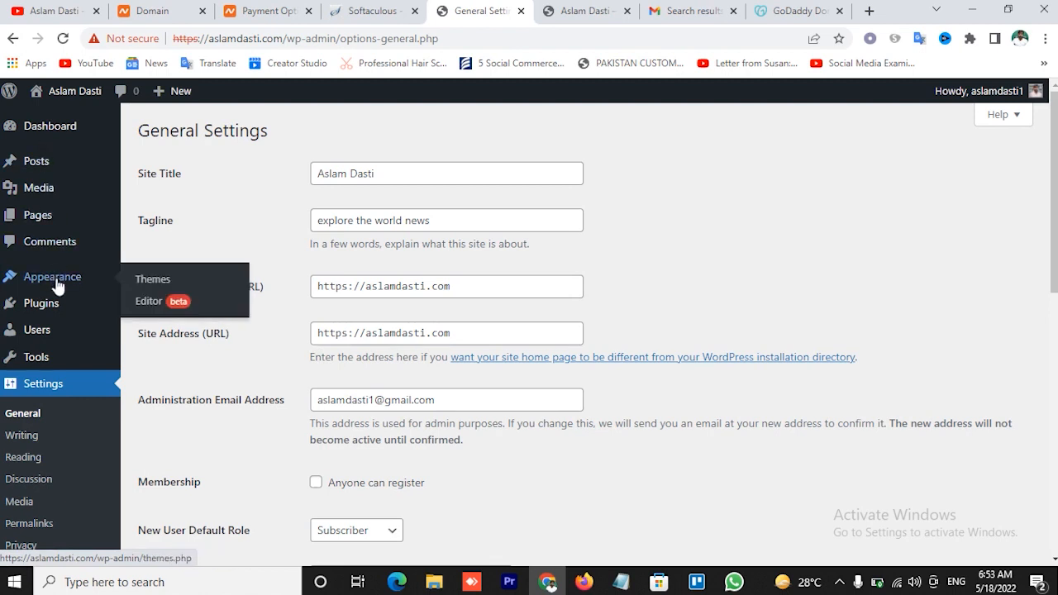
- Upload Music\Newspaper\Newspaper.zip through Themes > Add New > Upload Theme and install it
left_click(153, 281)
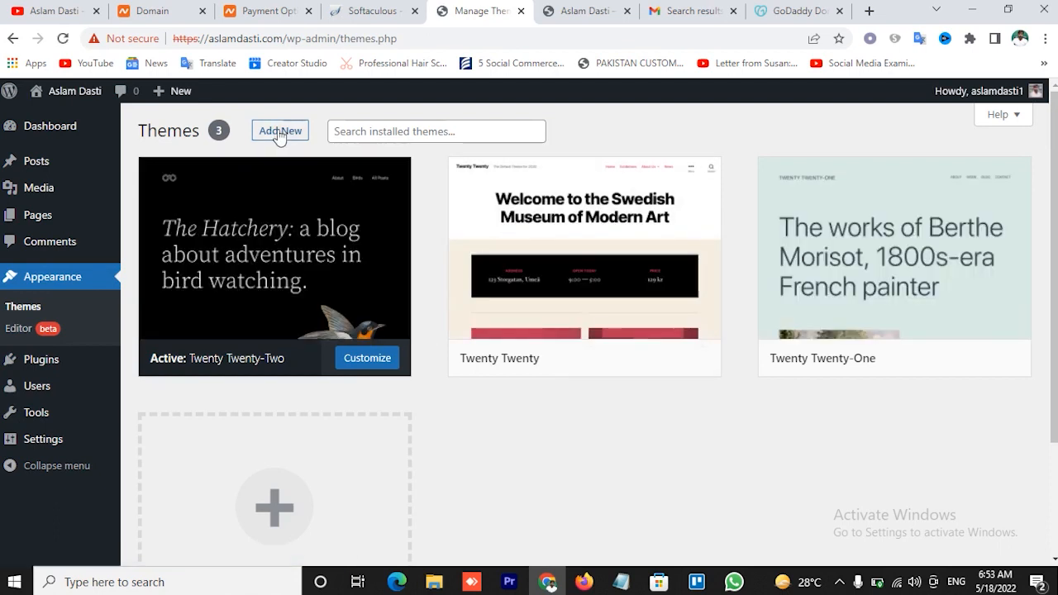
left_click(279, 134)
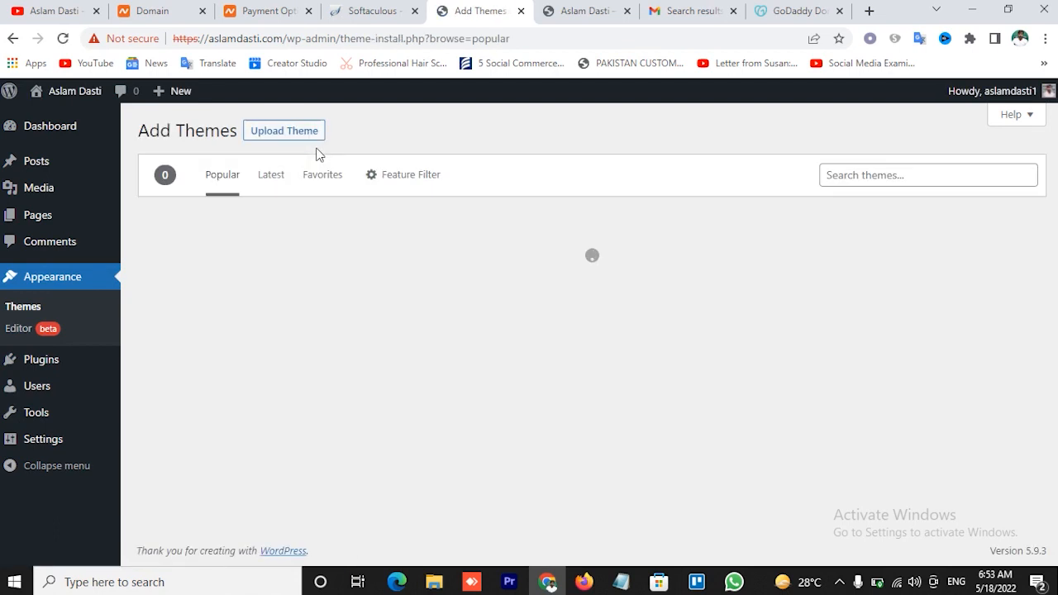
left_click(295, 135)
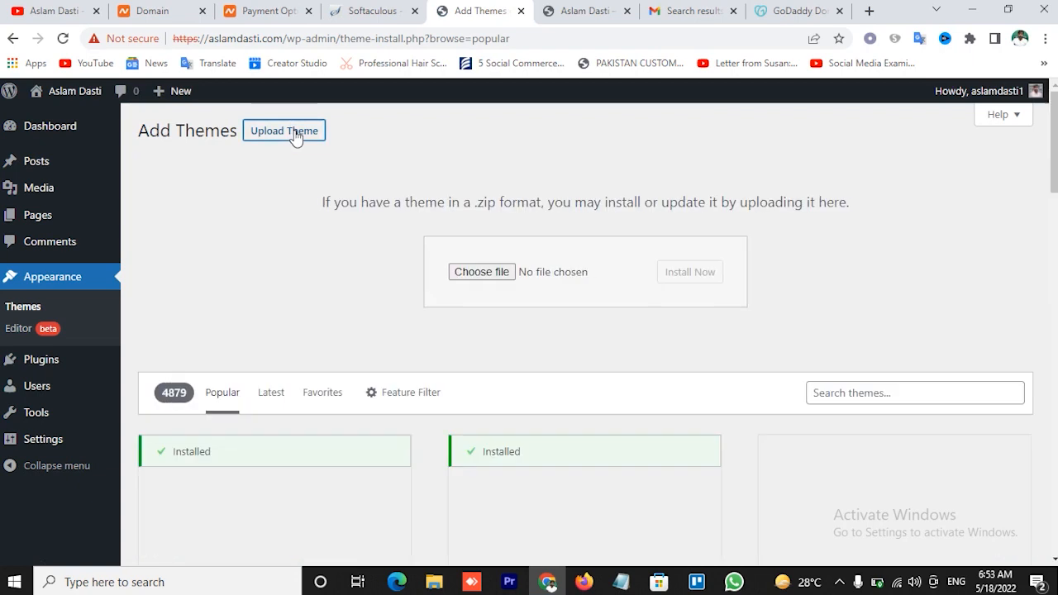
left_click(488, 274)
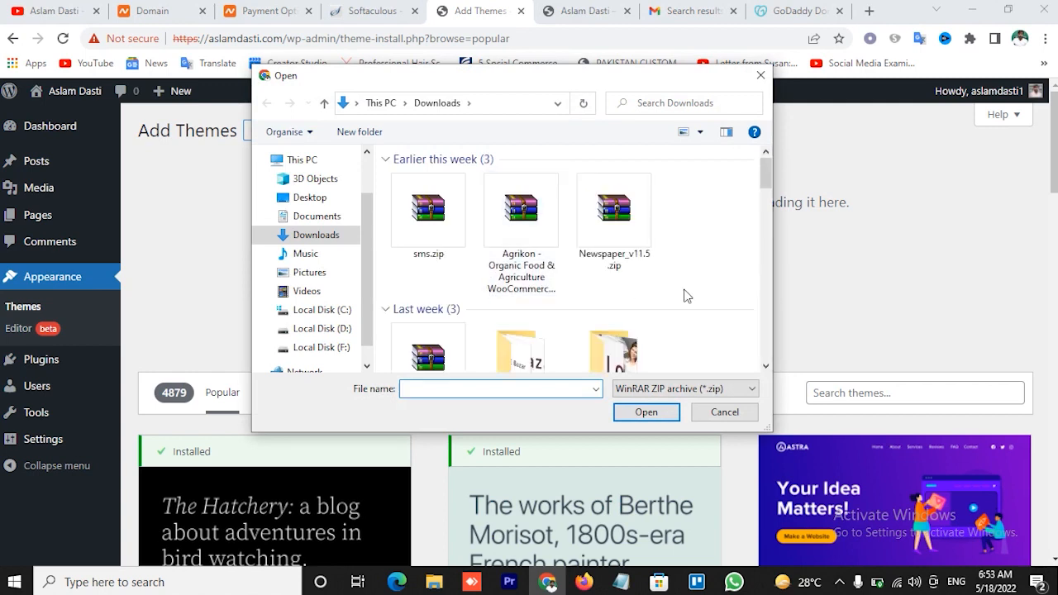
scroll(684, 295, "down", 1)
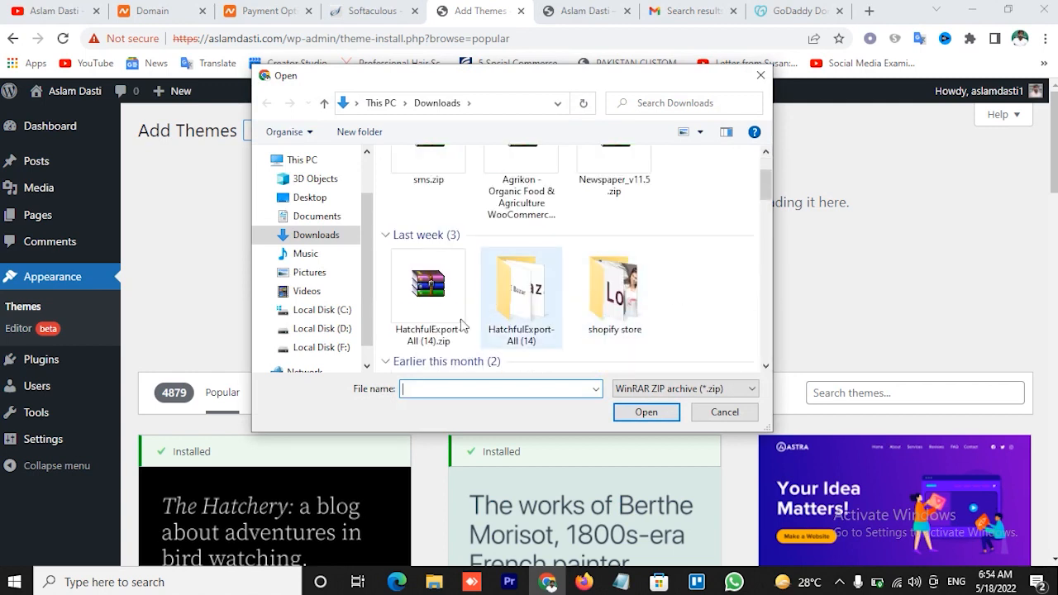
left_click(305, 255)
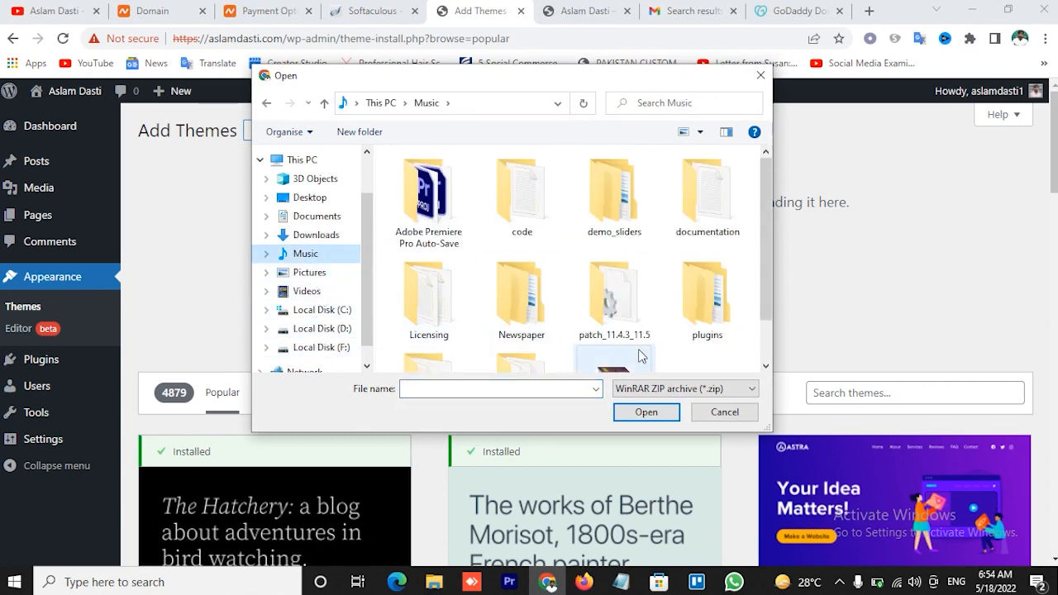
scroll(683, 318, "down", 1)
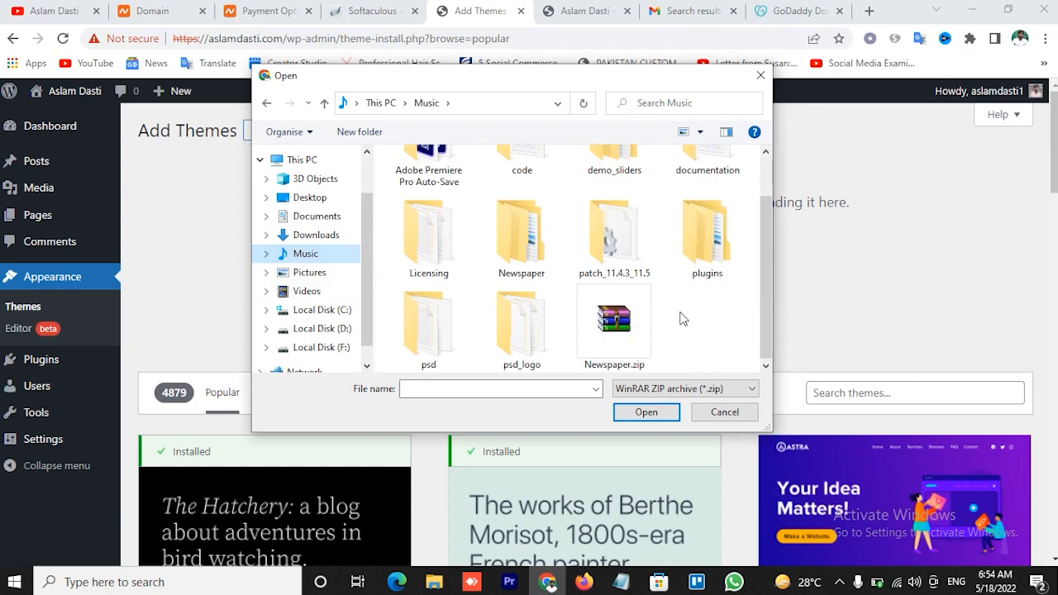
scroll(683, 320, "up", 1)
double_click(506, 313)
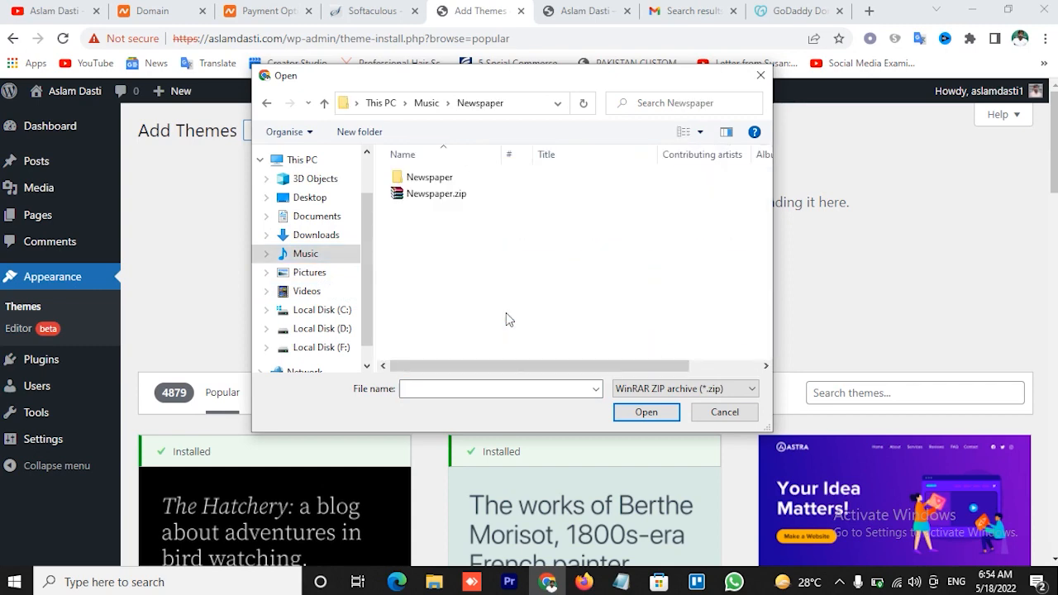
double_click(454, 197)
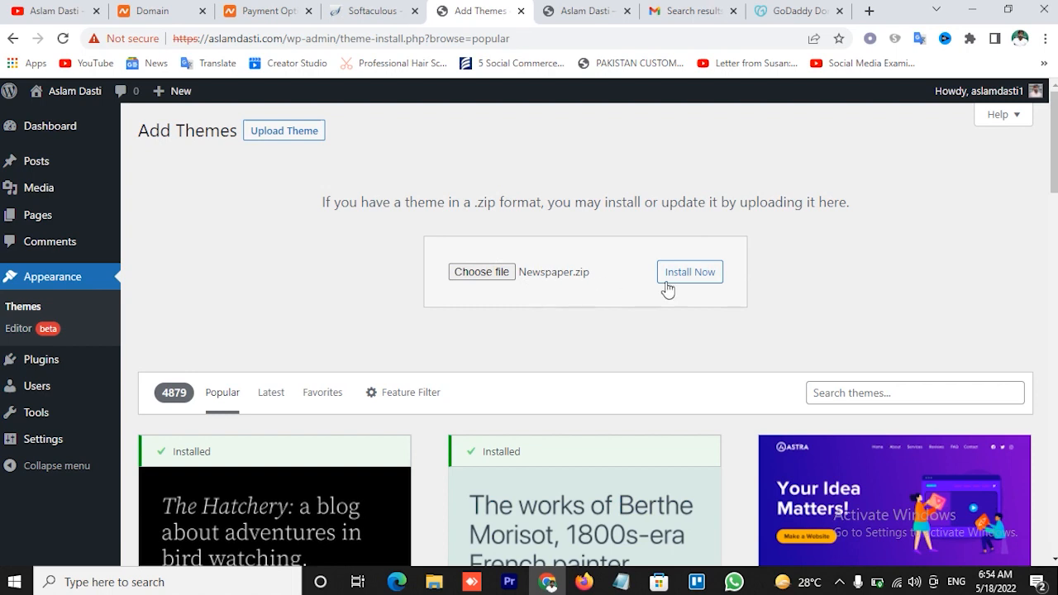
left_click(693, 274)
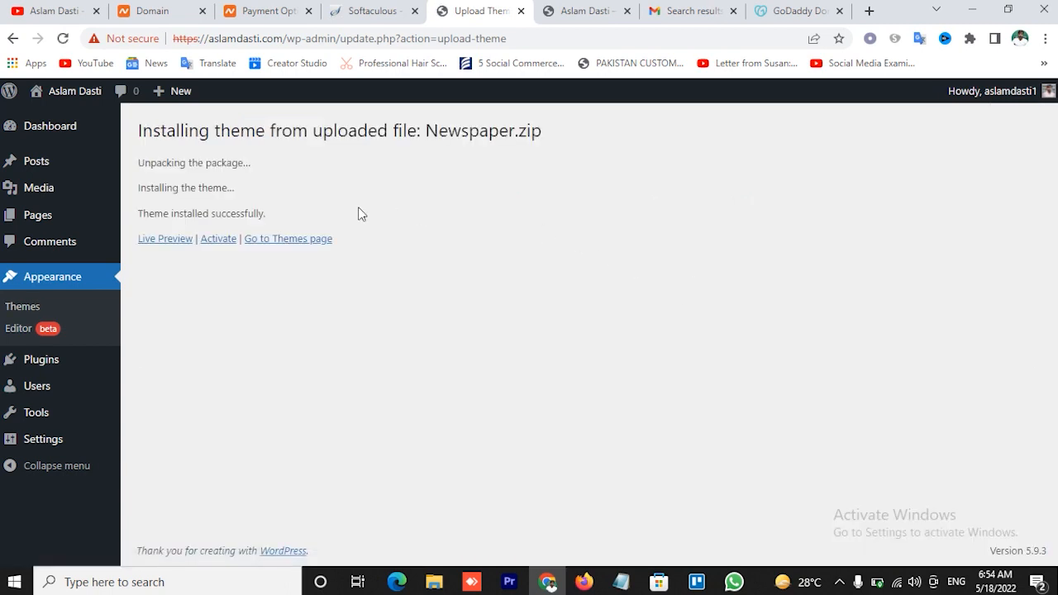
- Activate the Newspaper theme and note its required tagDiv Composer and tagDiv Cloud Library plugins
left_click(219, 246)
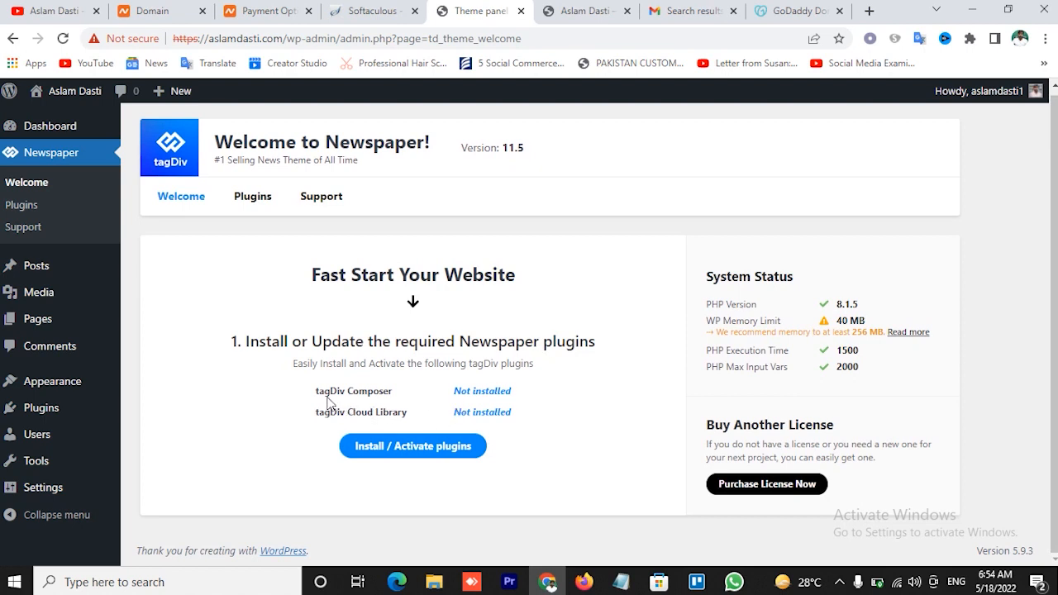
left_click_drag(317, 393, 405, 399)
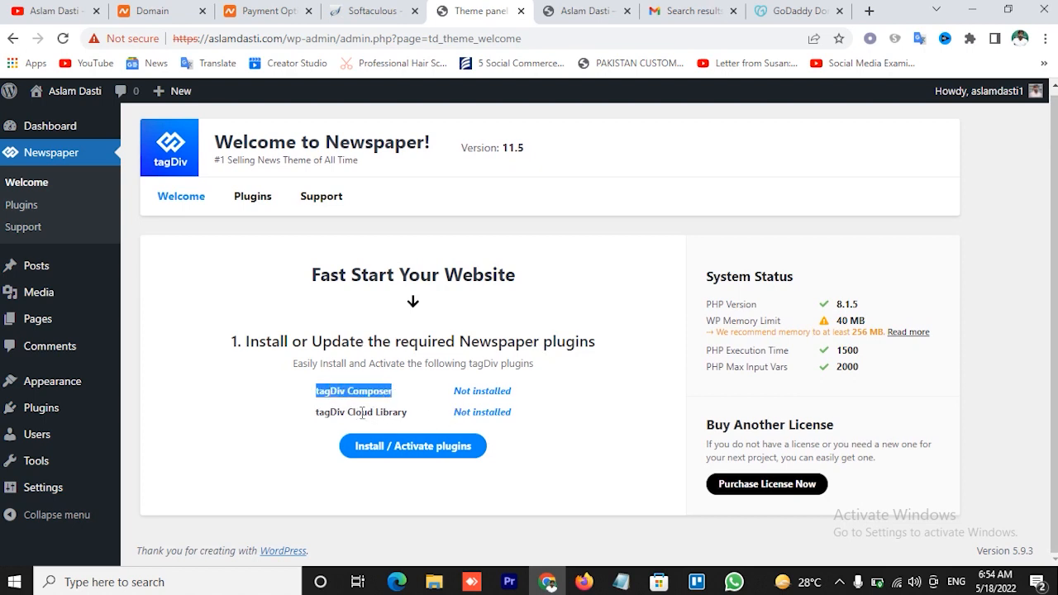
left_click_drag(318, 416, 409, 416)
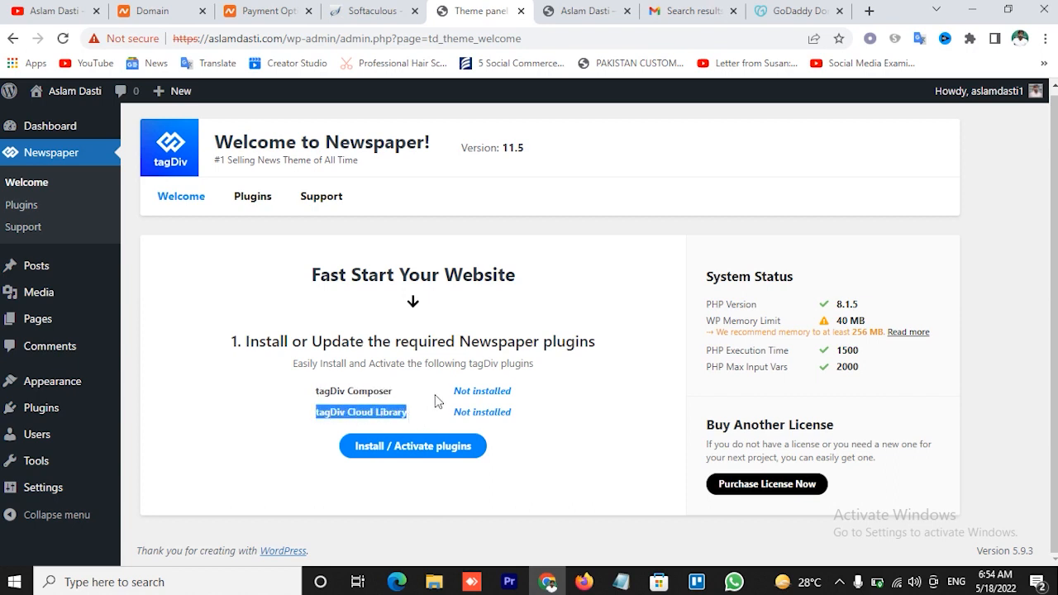
left_click(438, 399)
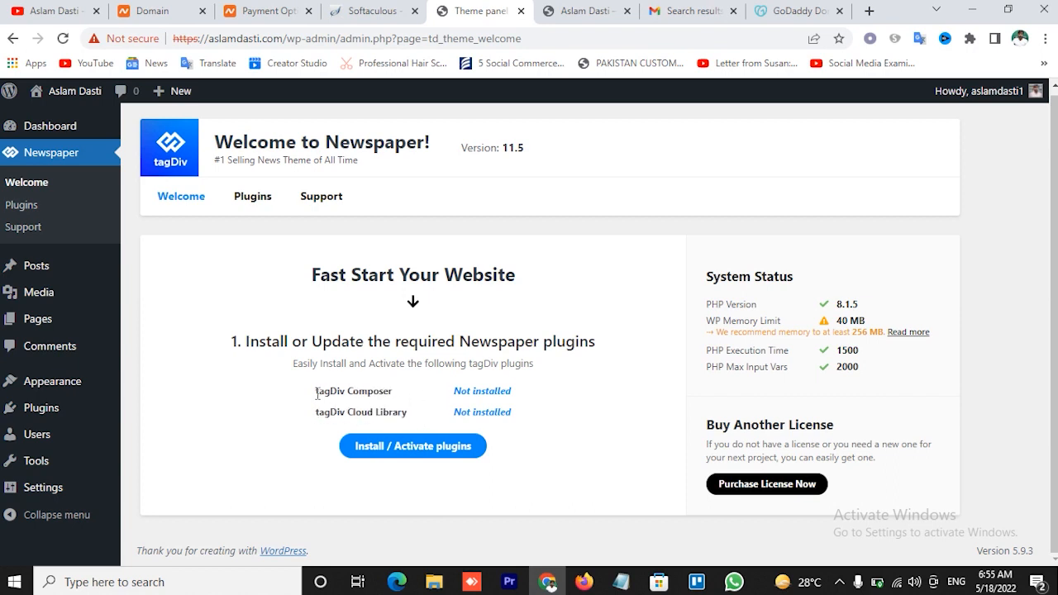
- Go to the Newspaper theme's Plugins page listing its premium plugins
left_click_drag(317, 394, 394, 391)
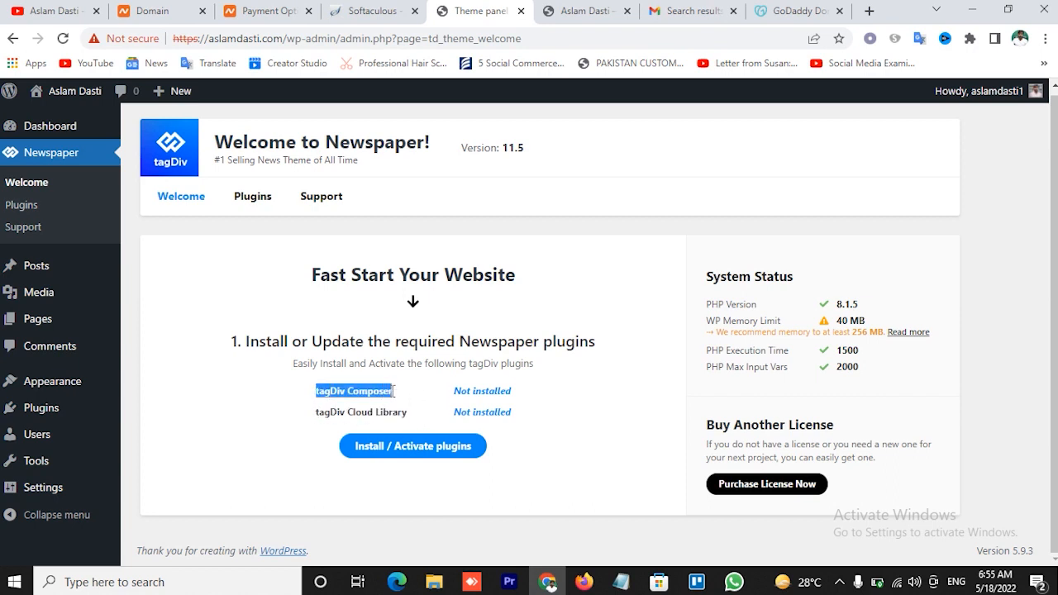
left_click(419, 396)
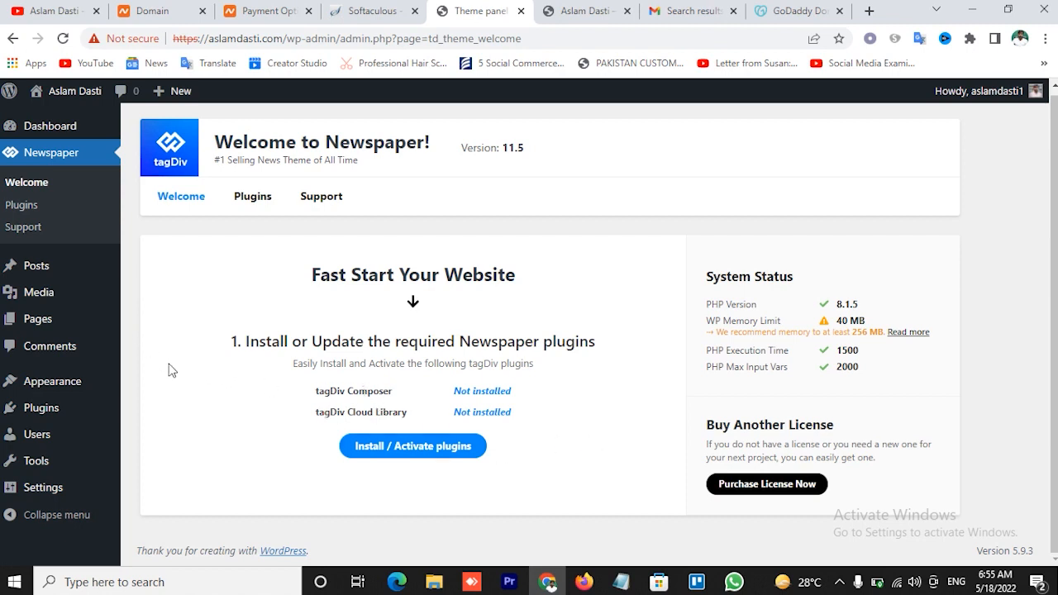
left_click(22, 207)
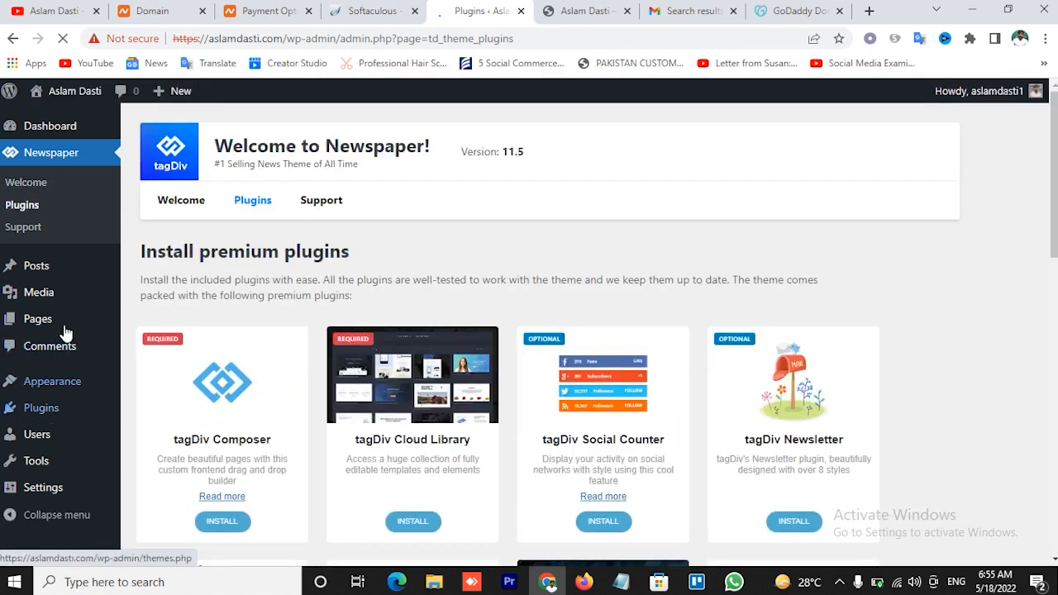
mouse_move(51, 420)
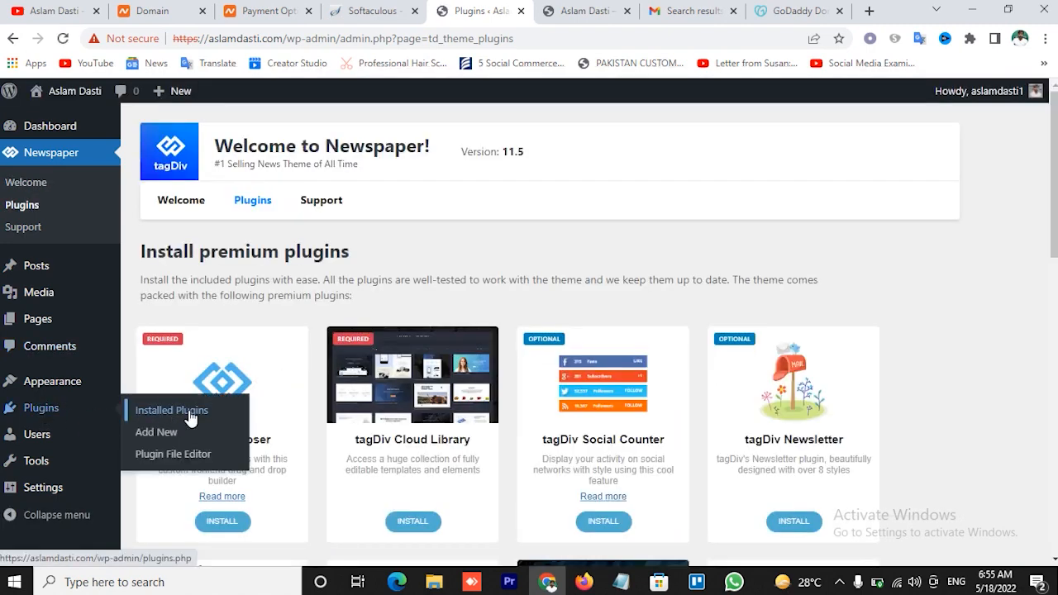
- Upload Music\plugins\td-composer.zip through Add New Plugin > Upload Plugin and install it
left_click(156, 432)
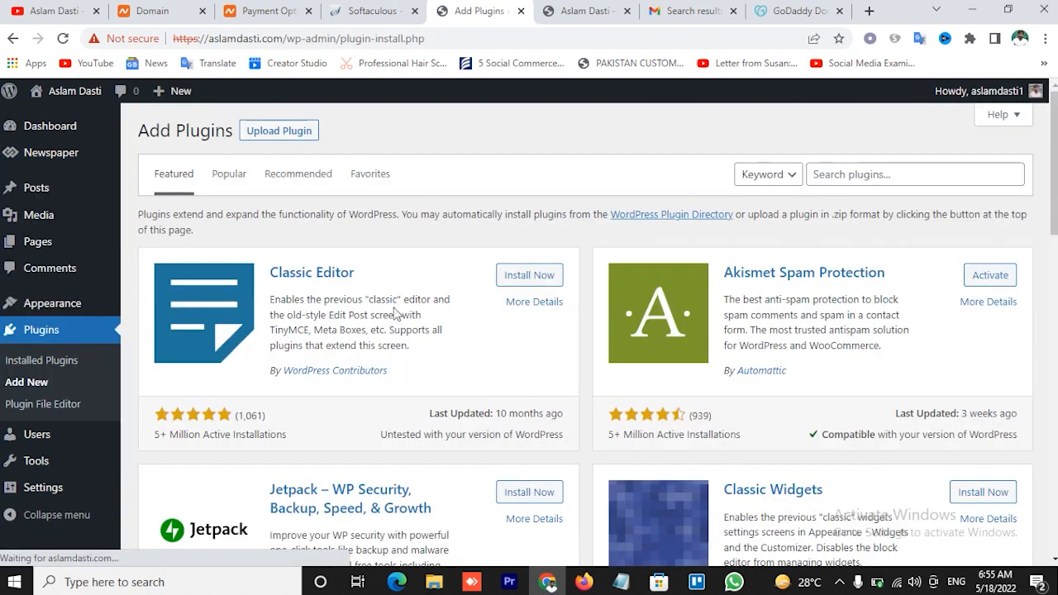
left_click(294, 130)
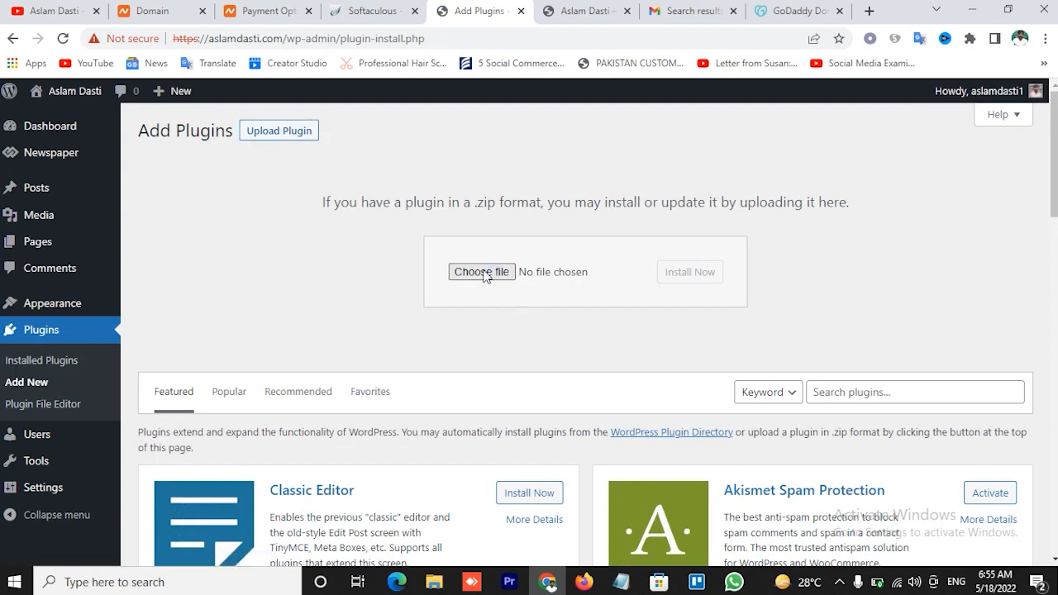
left_click(488, 278)
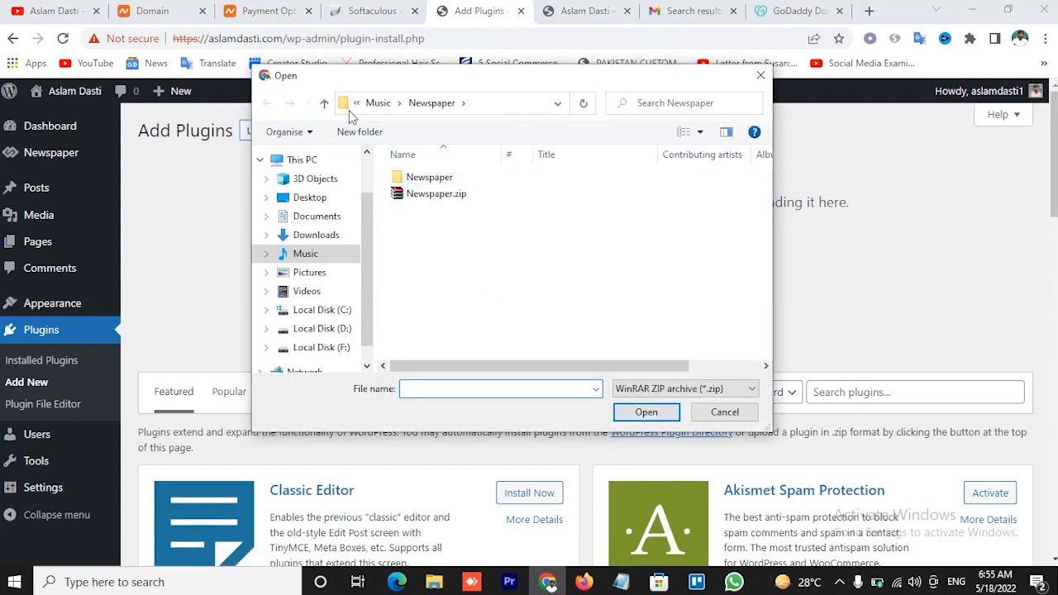
left_click(323, 103)
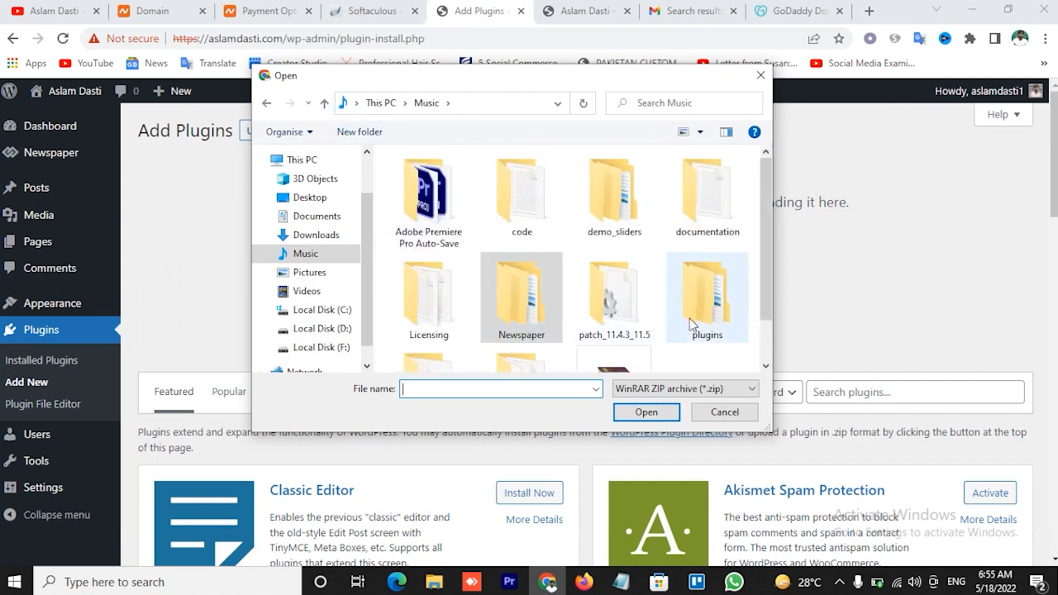
double_click(690, 318)
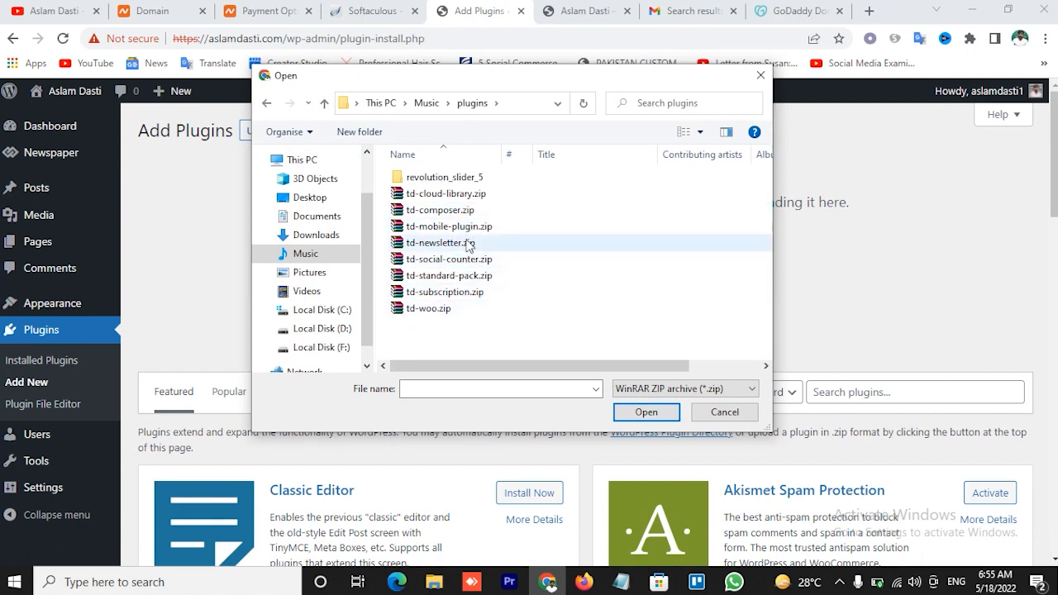
double_click(438, 213)
left_click(690, 273)
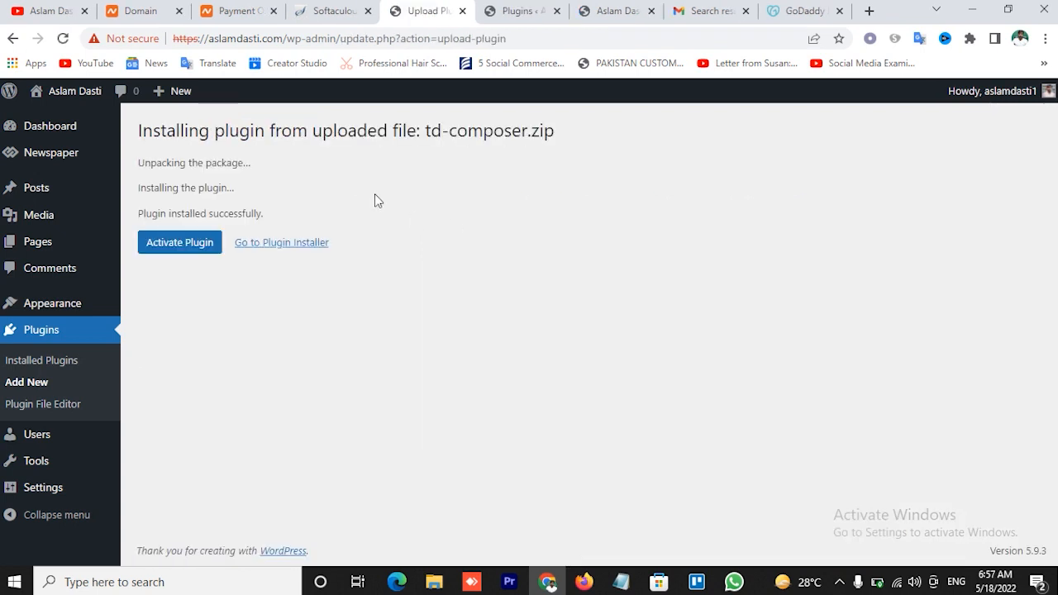
- Activate tagDiv Composer and confirm it shows Active on the Newspaper premium plugins page
left_click(184, 248)
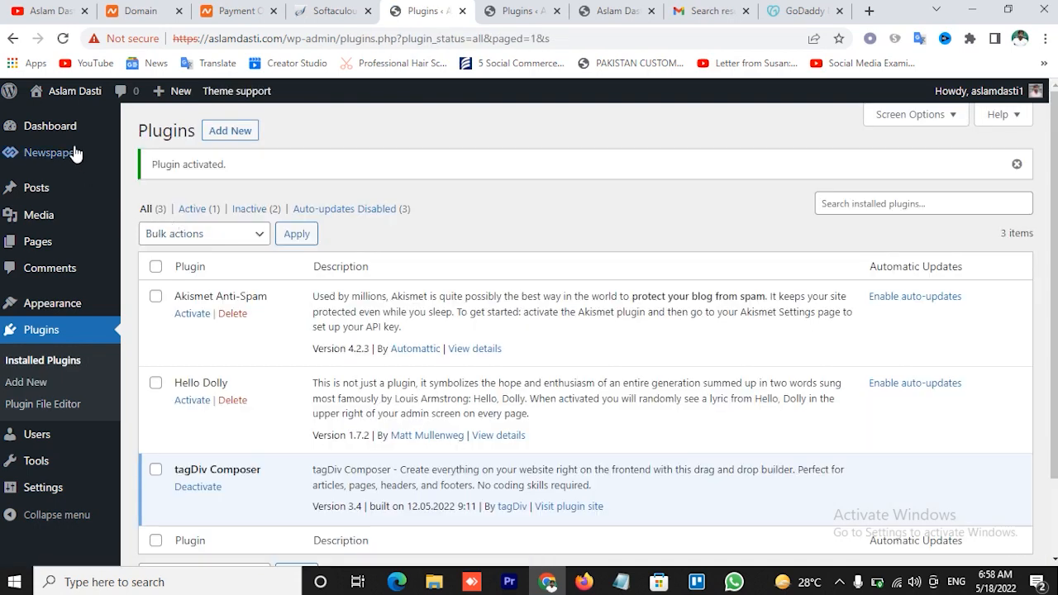
mouse_move(75, 152)
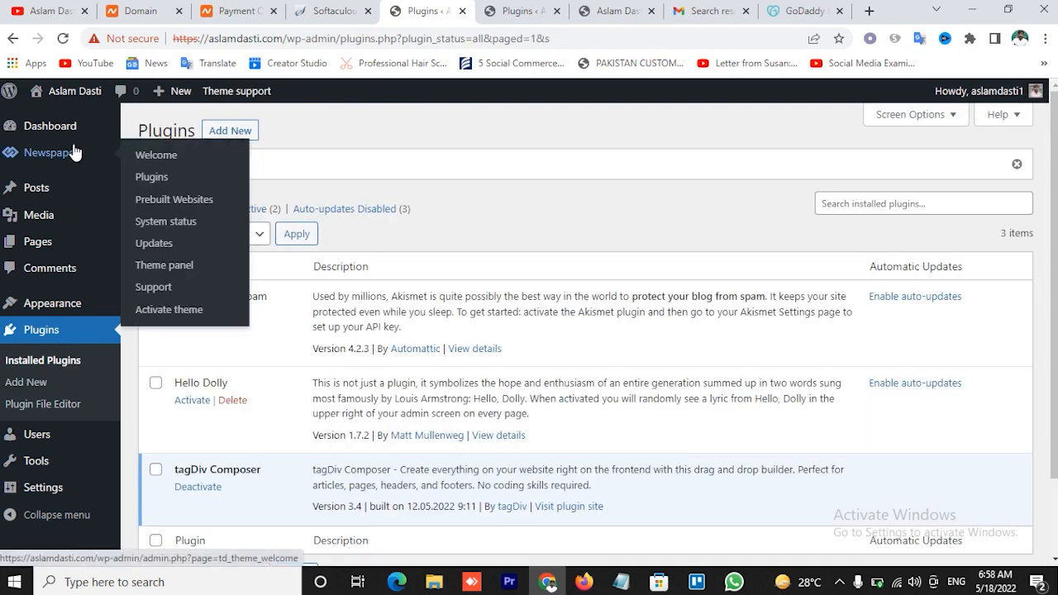
left_click(160, 179)
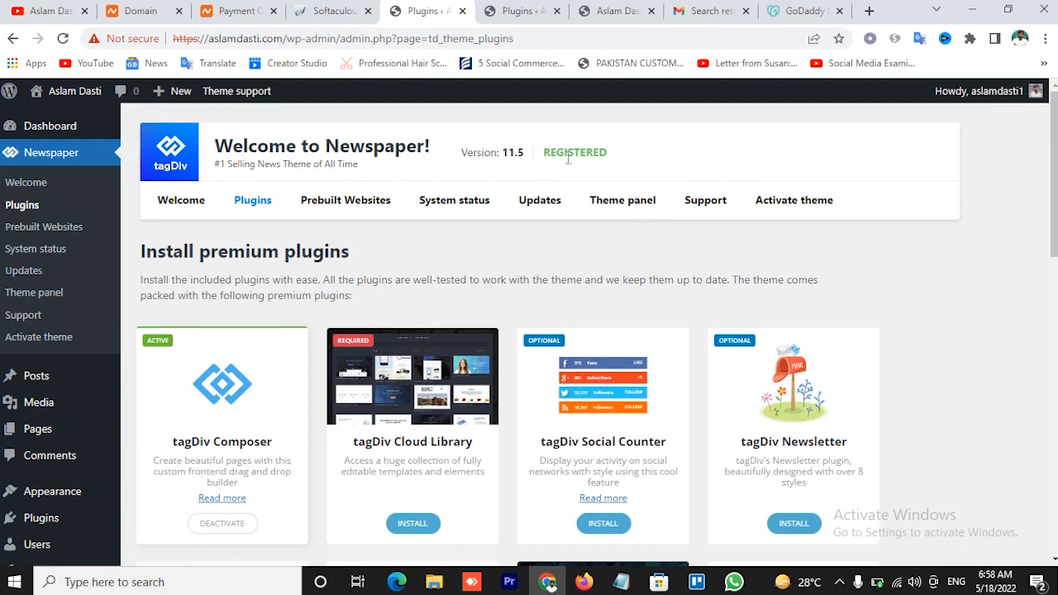
left_click_drag(547, 154, 648, 156)
left_click(656, 155)
scroll(655, 156, "down", 2)
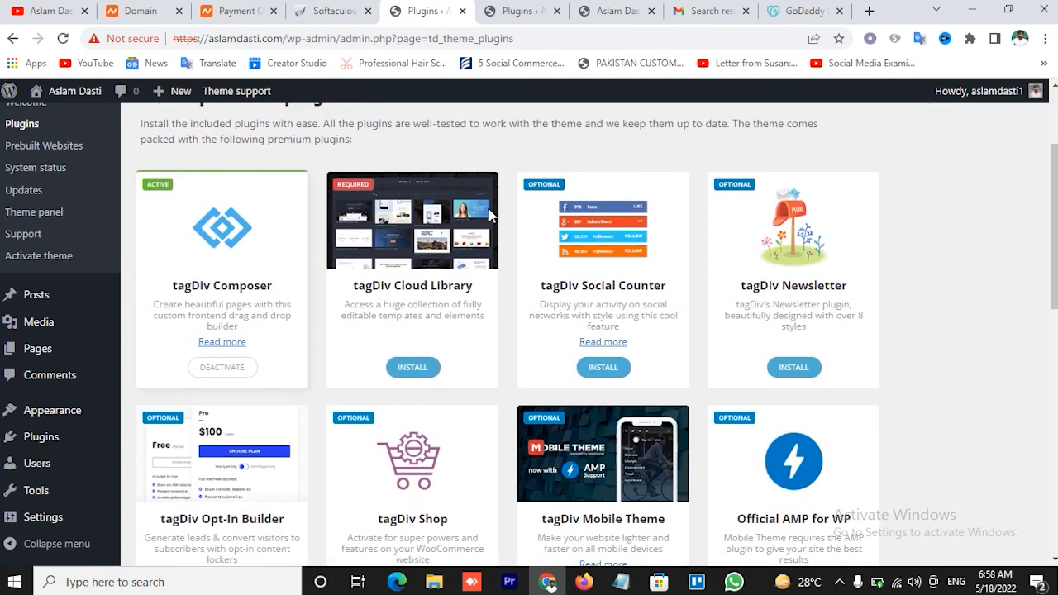
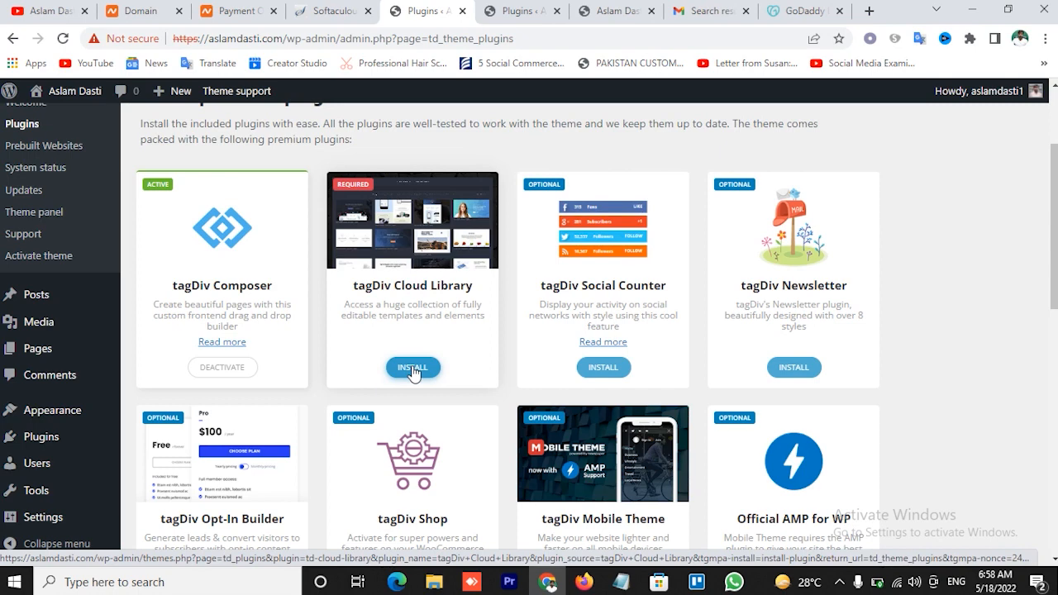
- Install tagDiv Cloud Library and tagDiv Social Counter from the Newspaper plugins panel
left_click(413, 371)
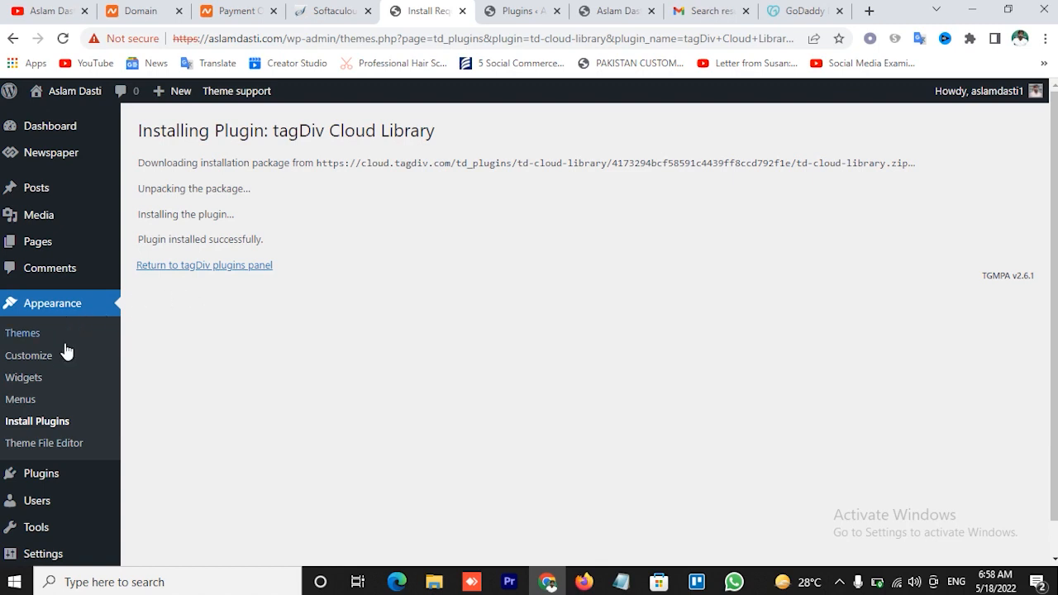
left_click(184, 271)
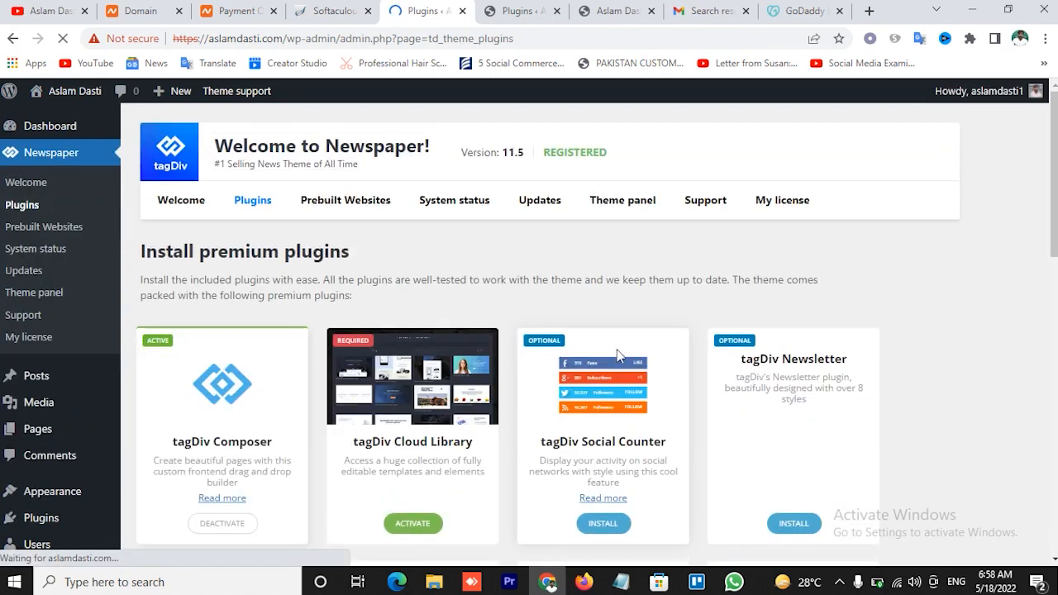
scroll(631, 283, "down", 3)
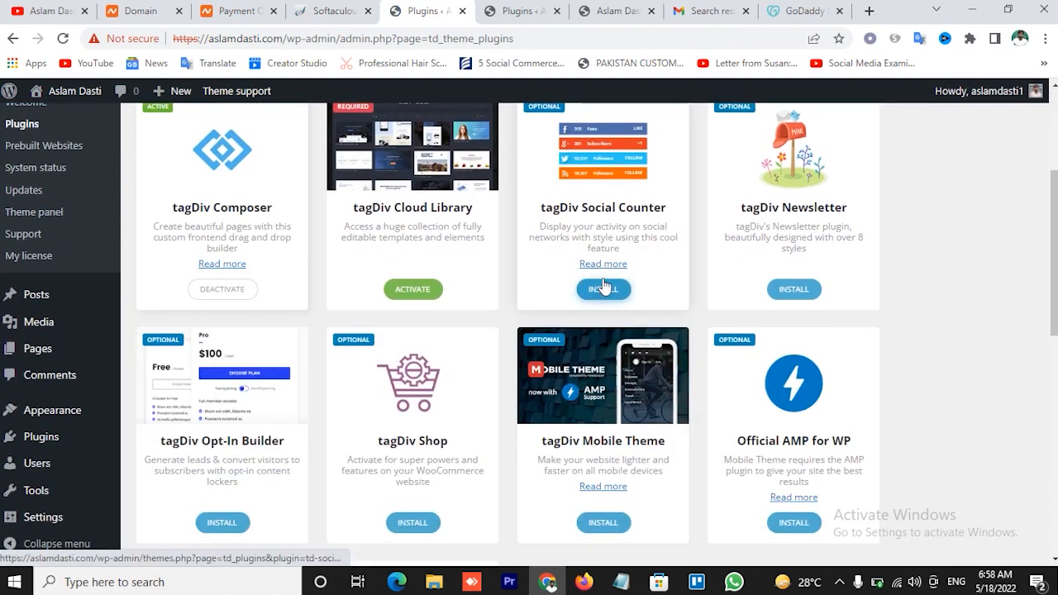
left_click(606, 292)
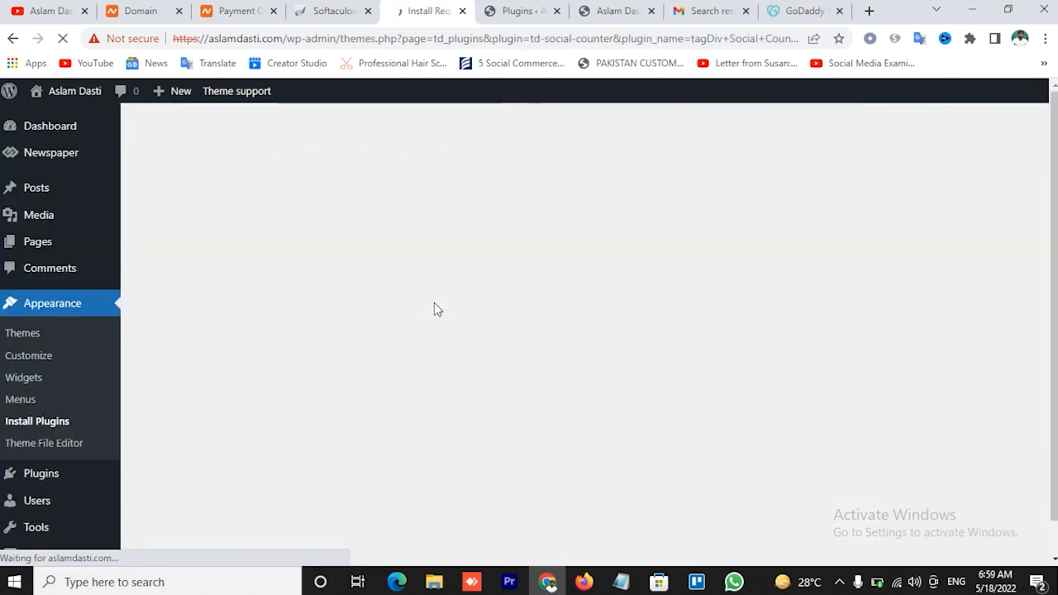
left_click(240, 266)
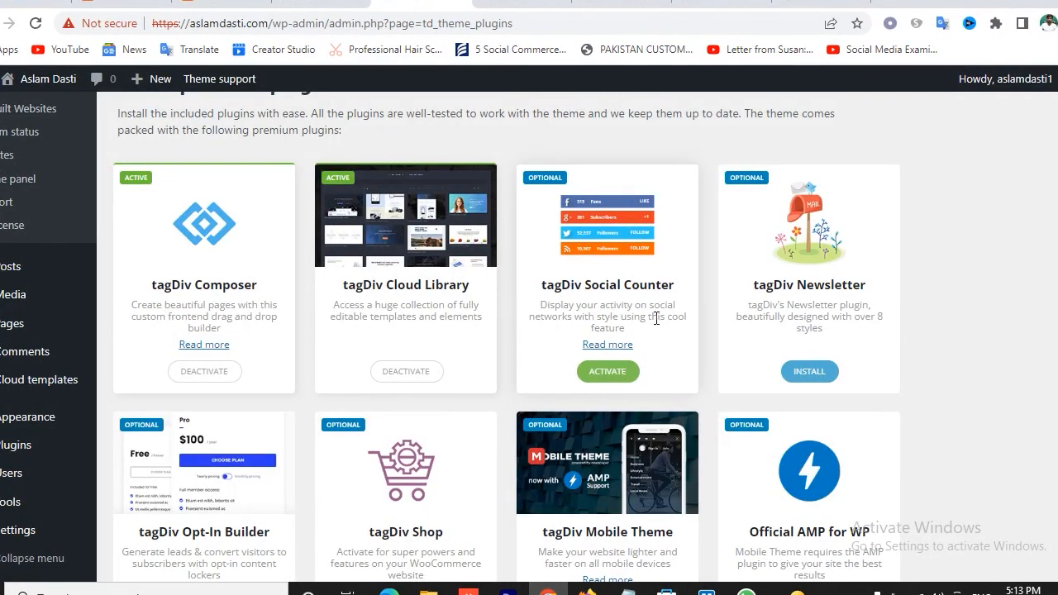
- Activate tagDiv Social Counter and go to the Installed Plugins list
left_click(609, 373)
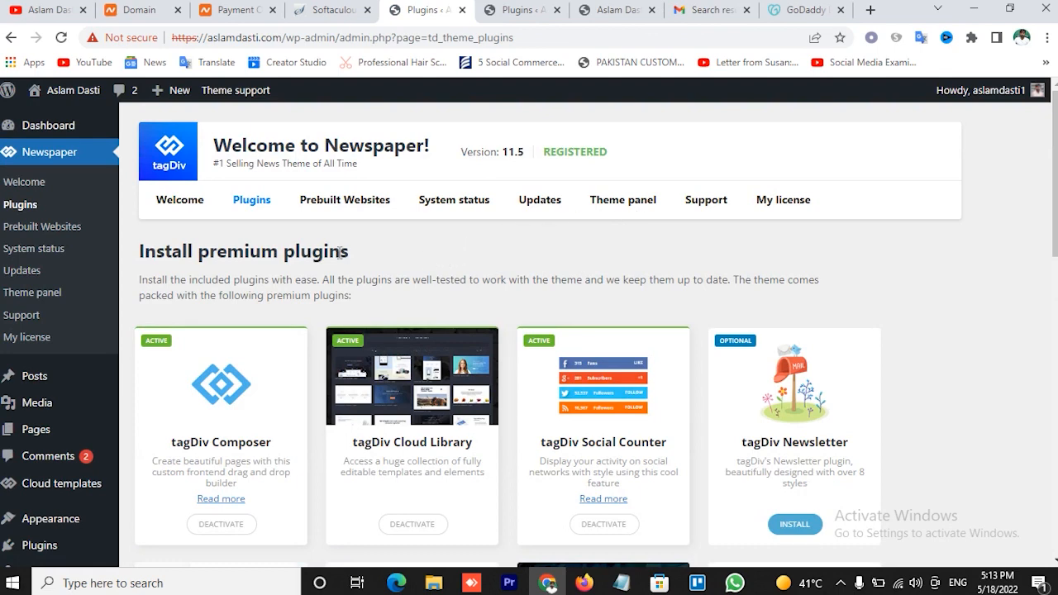
scroll(82, 488, "down", 2)
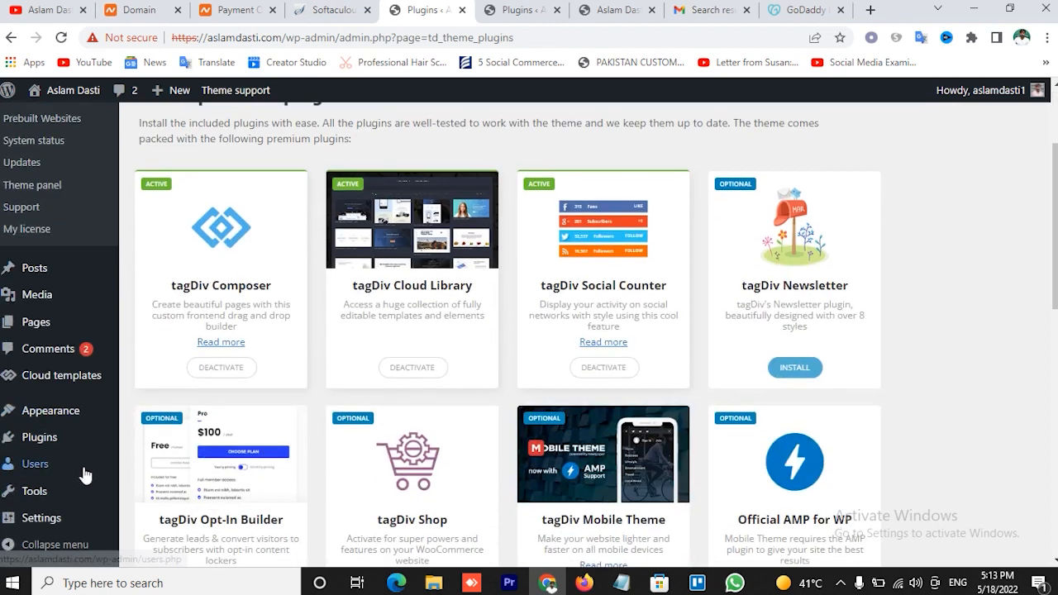
mouse_move(46, 438)
left_click(184, 443)
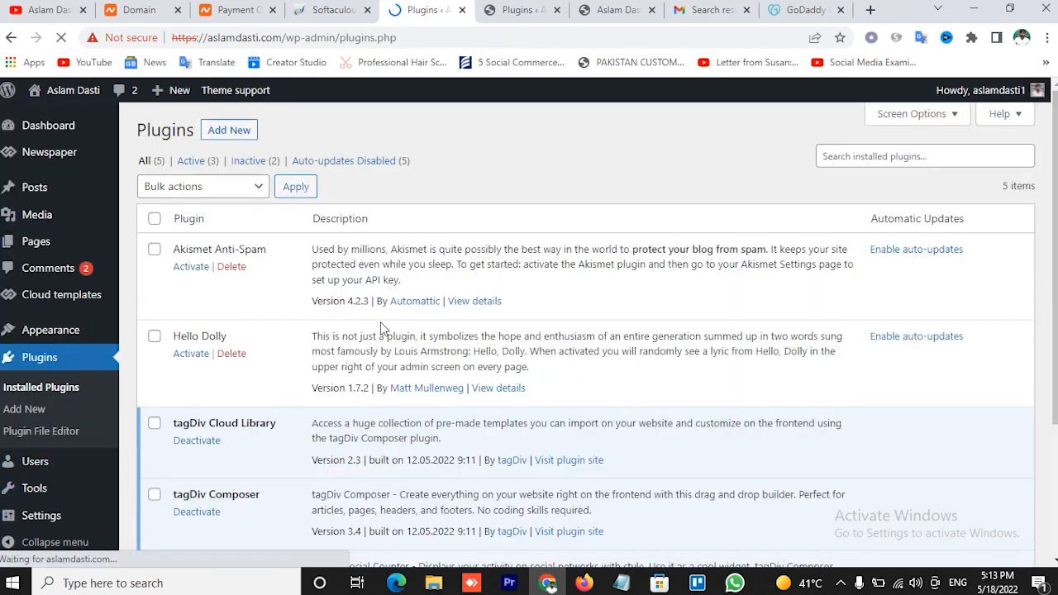
- Check that tagDiv Composer, Cloud Library and Social Counter are all listed as active
scroll(389, 322, "down", 3)
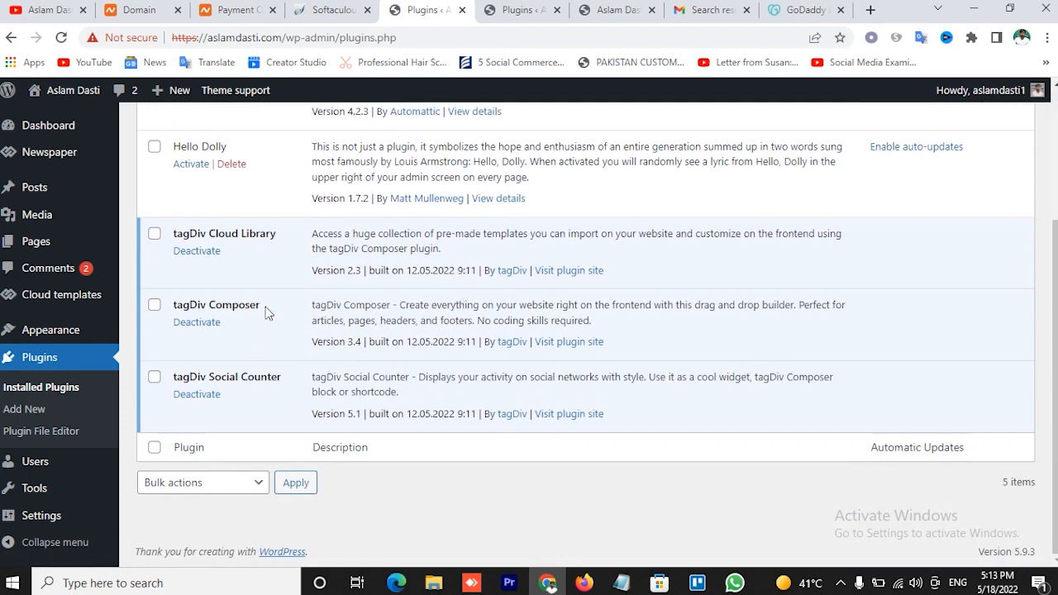
mouse_move(267, 308)
left_mouse_down()
mouse_move(172, 306)
mouse_move(267, 309)
left_mouse_up()
left_click(210, 306)
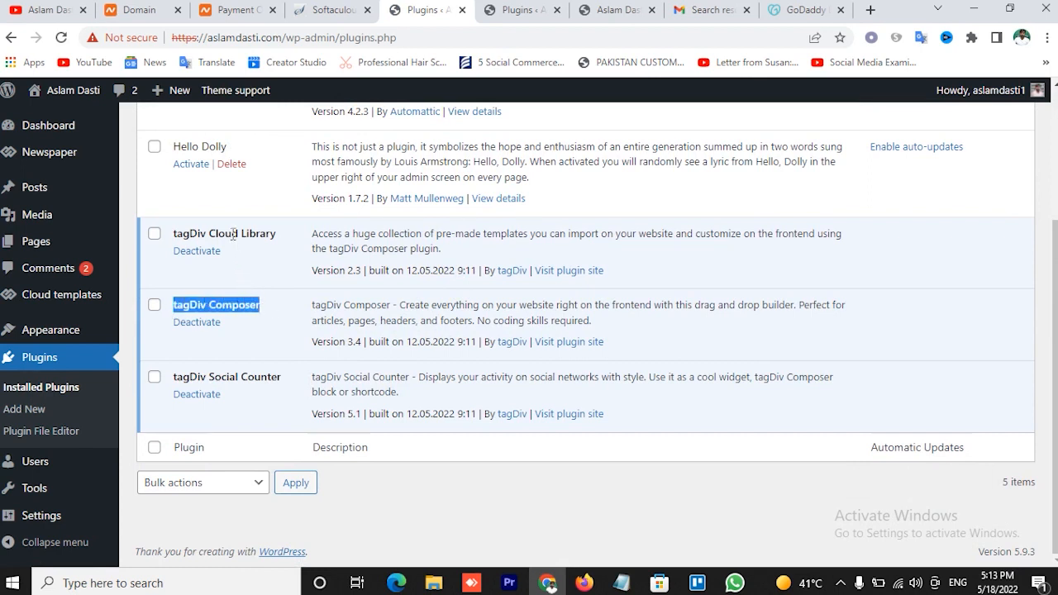
left_click_drag(233, 234, 276, 236)
left_click_drag(200, 377, 280, 377)
left_click(277, 374)
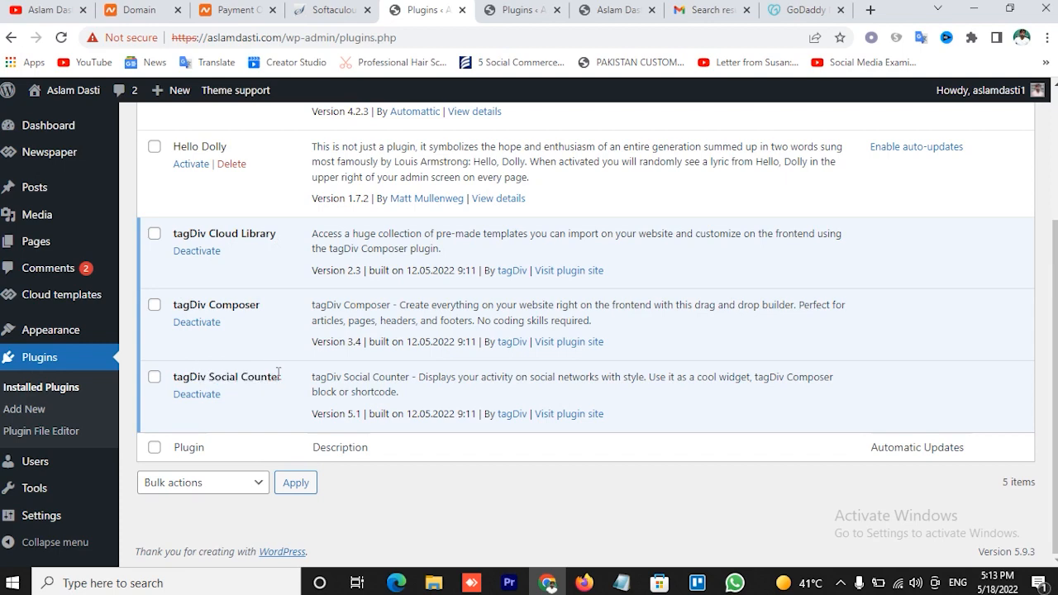
- Bring up the link options for Visit Site in the admin bar
scroll(278, 374, "up", 3)
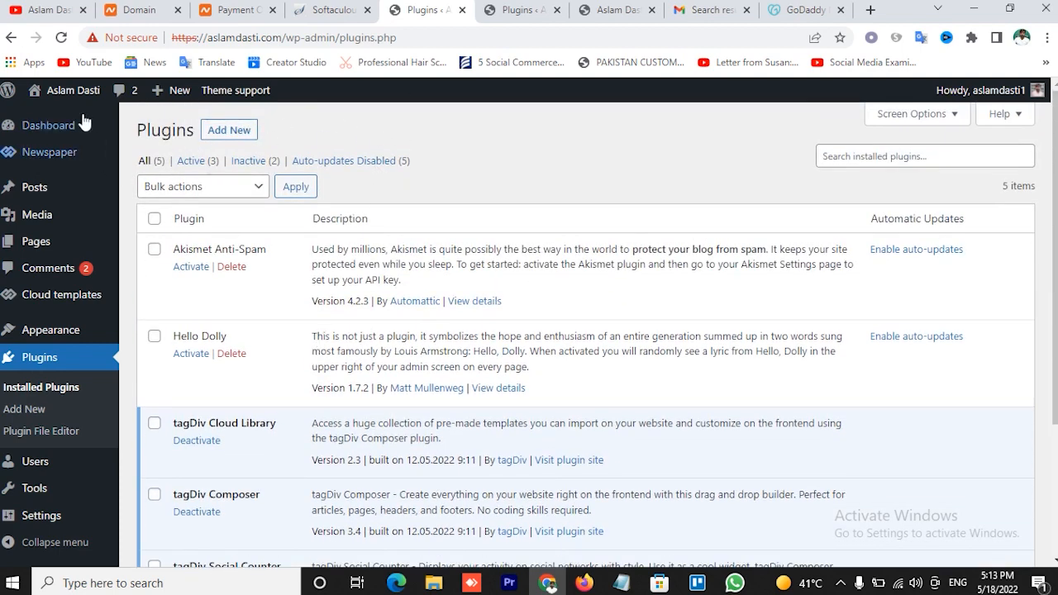
mouse_move(73, 93)
right_click(56, 124)
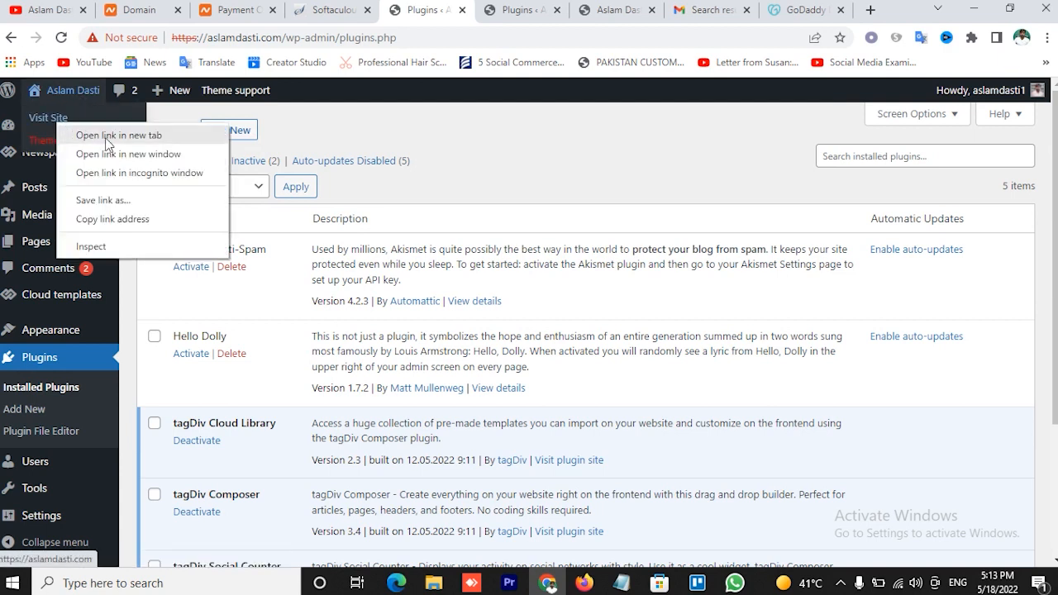
- Open the live site in a new tab, view the Hello world! post, then return to Plugins
left_click(108, 137)
left_click(467, 8)
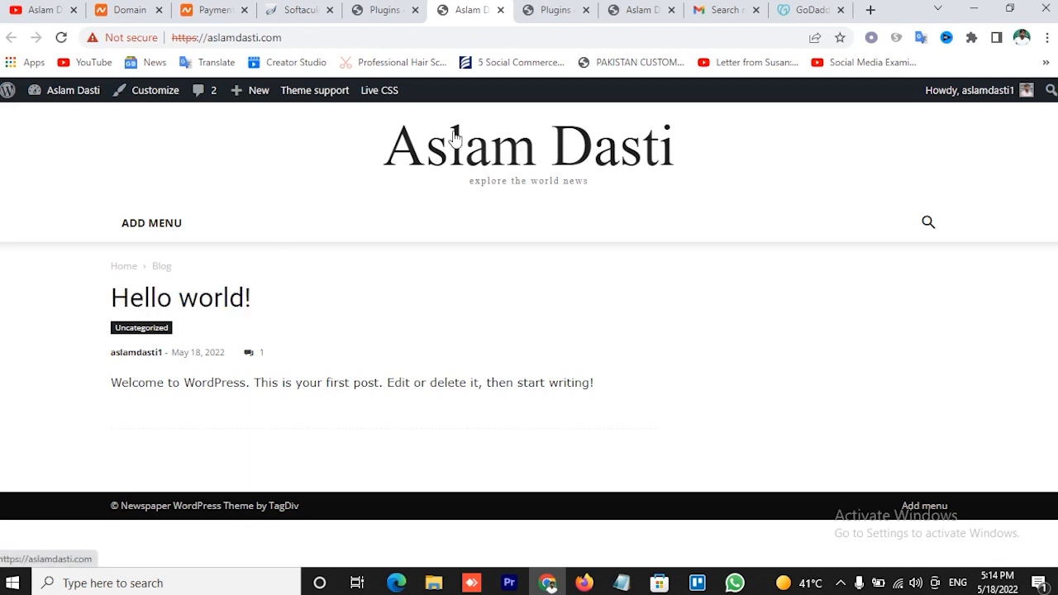
left_click(207, 304)
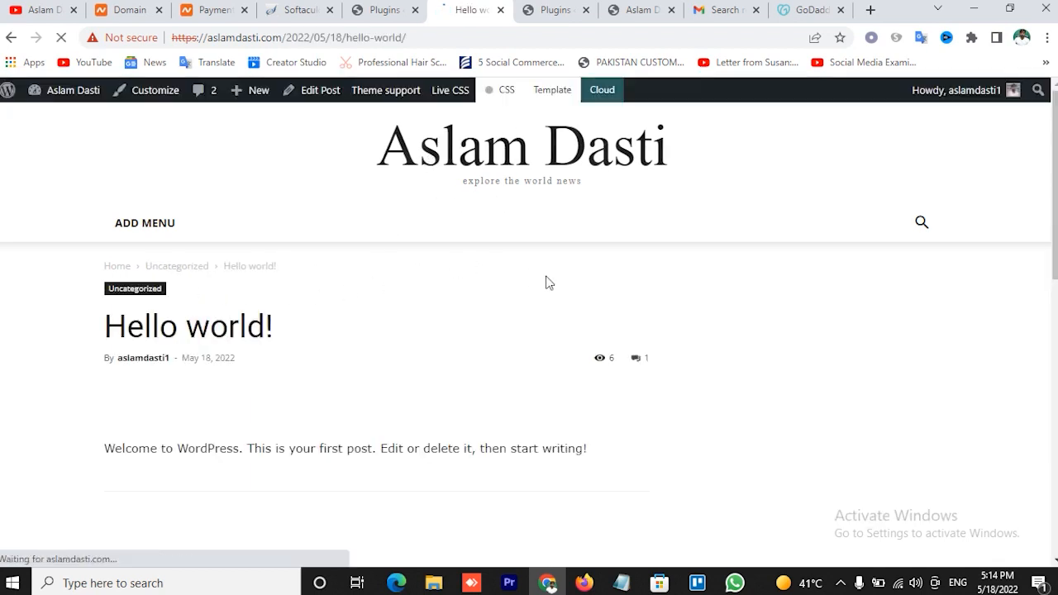
scroll(546, 283, "down", 3)
scroll(571, 281, "up", 3)
scroll(504, 361, "down", 4)
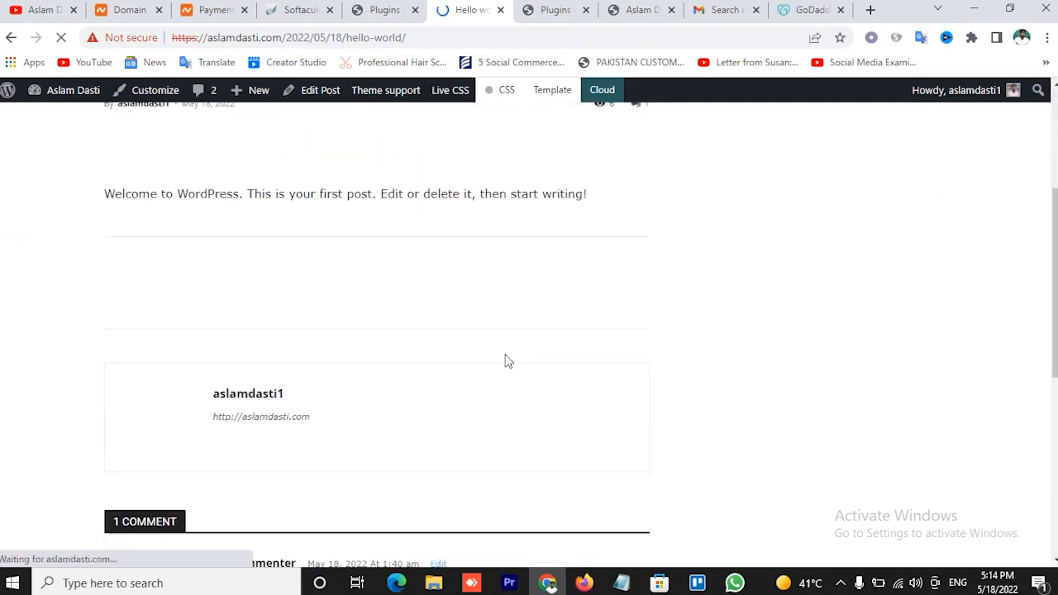
scroll(496, 313, "up", 4)
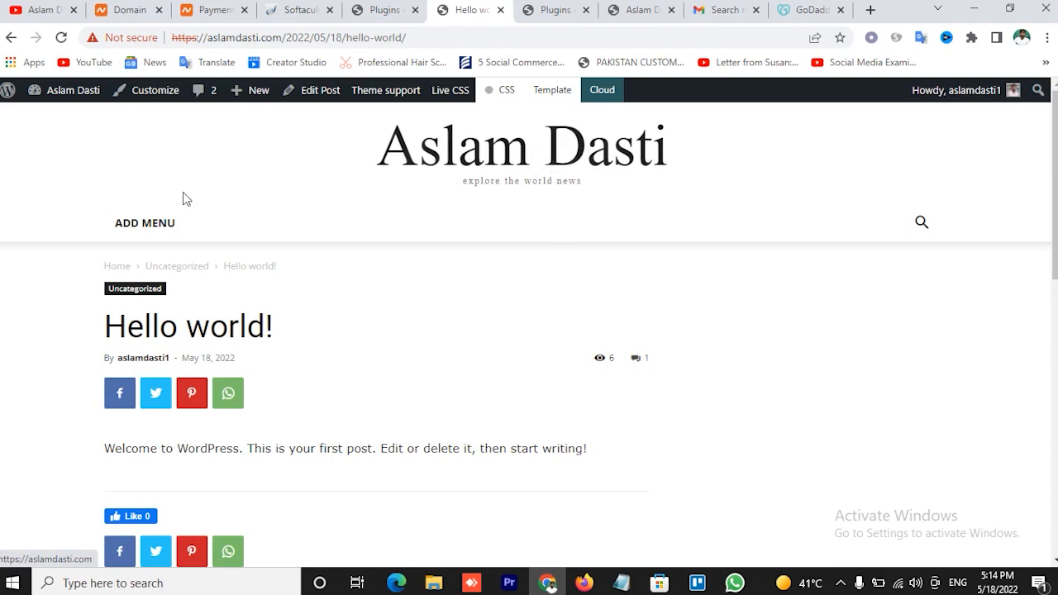
left_click(377, 9)
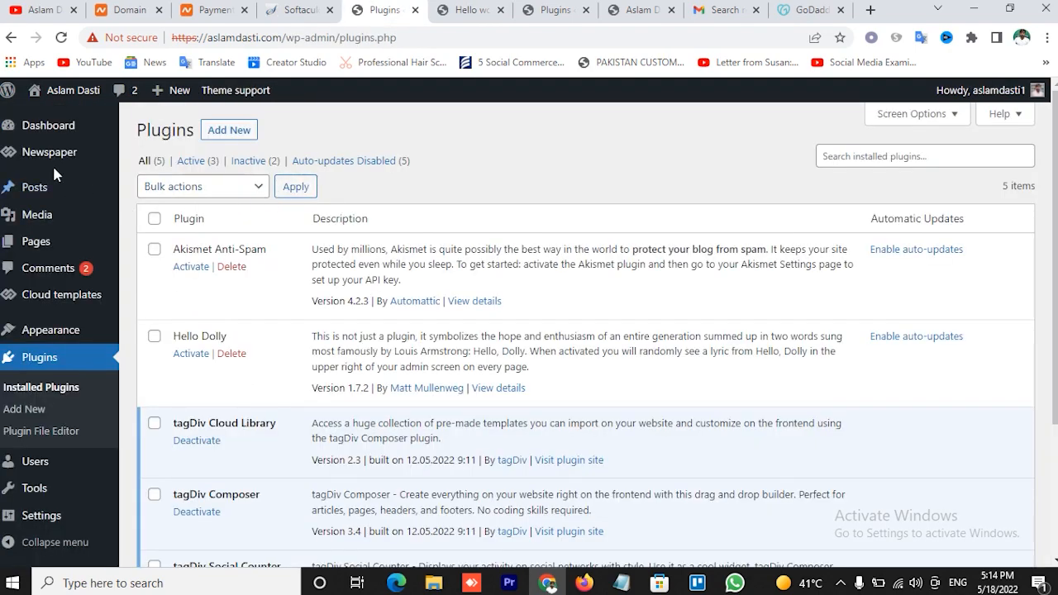
- Open Newspaper > Prebuilt Websites and browse demos like Default Pro, Black Version Pro and Blockchain Pro
mouse_move(61, 159)
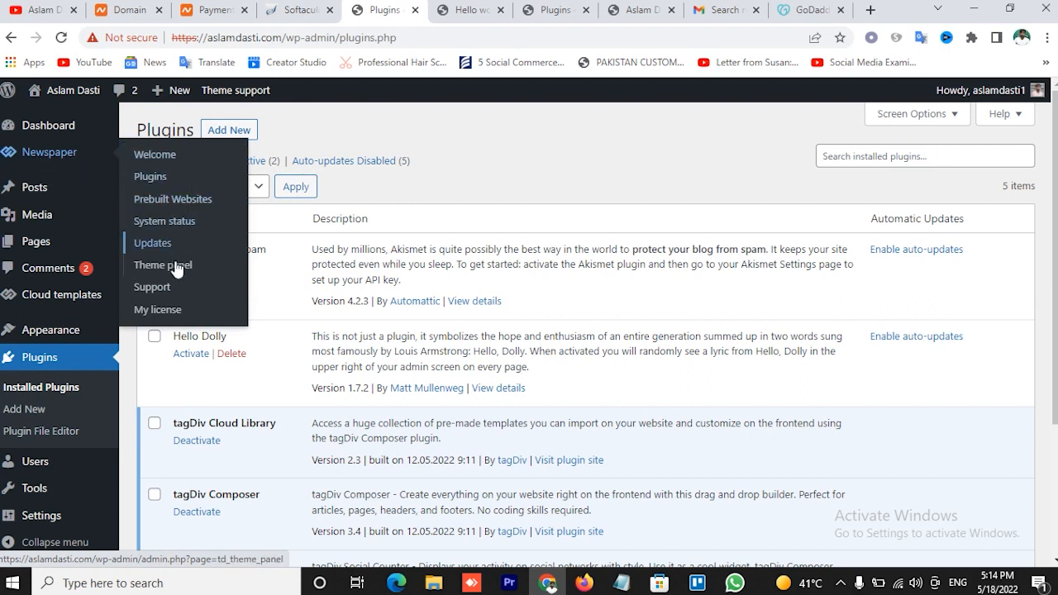
left_click(182, 208)
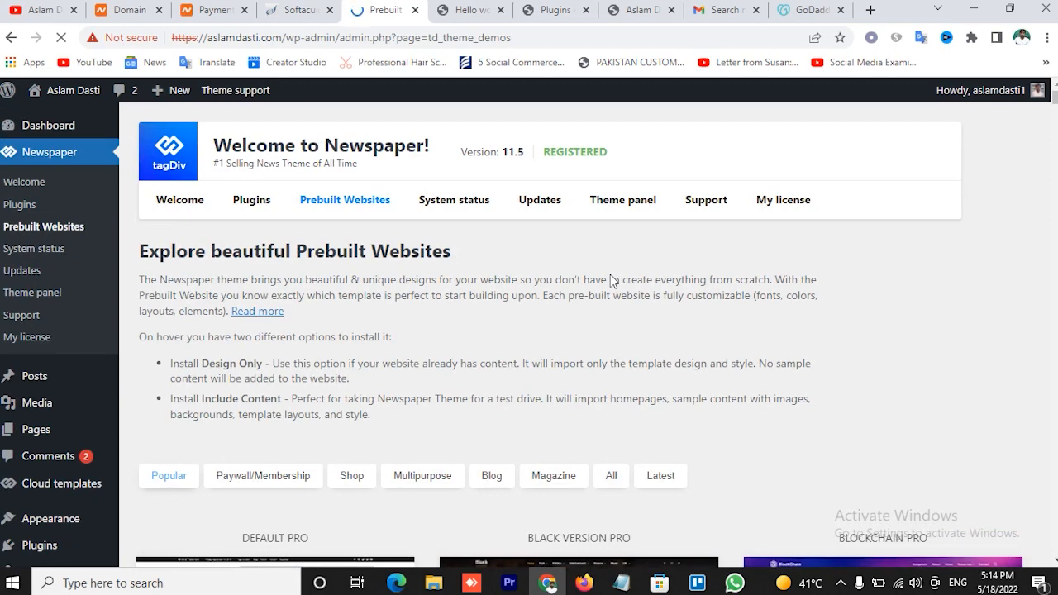
scroll(742, 252, "down", 3)
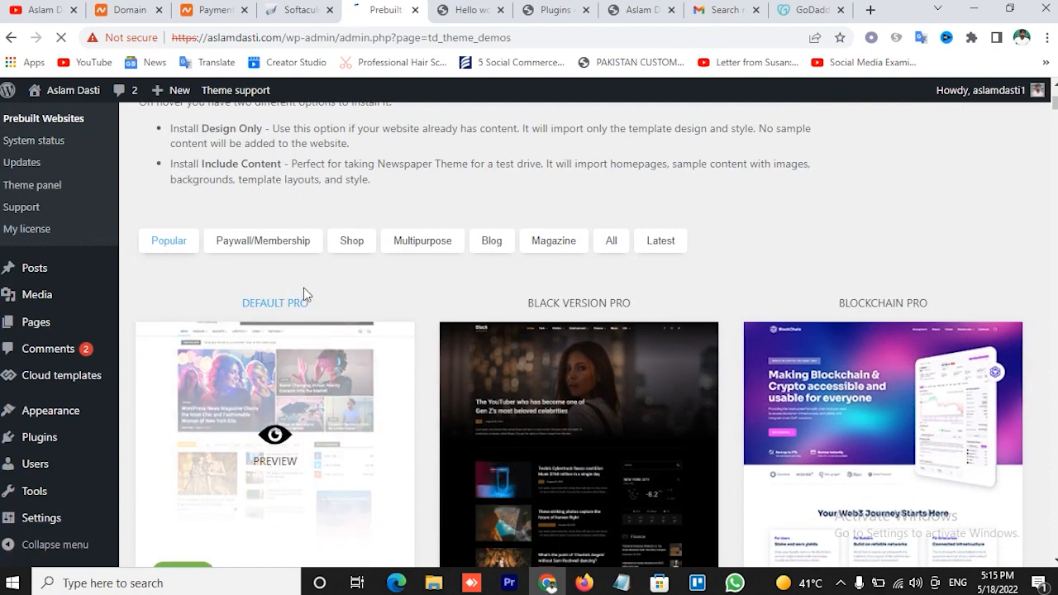
scroll(777, 261, "down", 3)
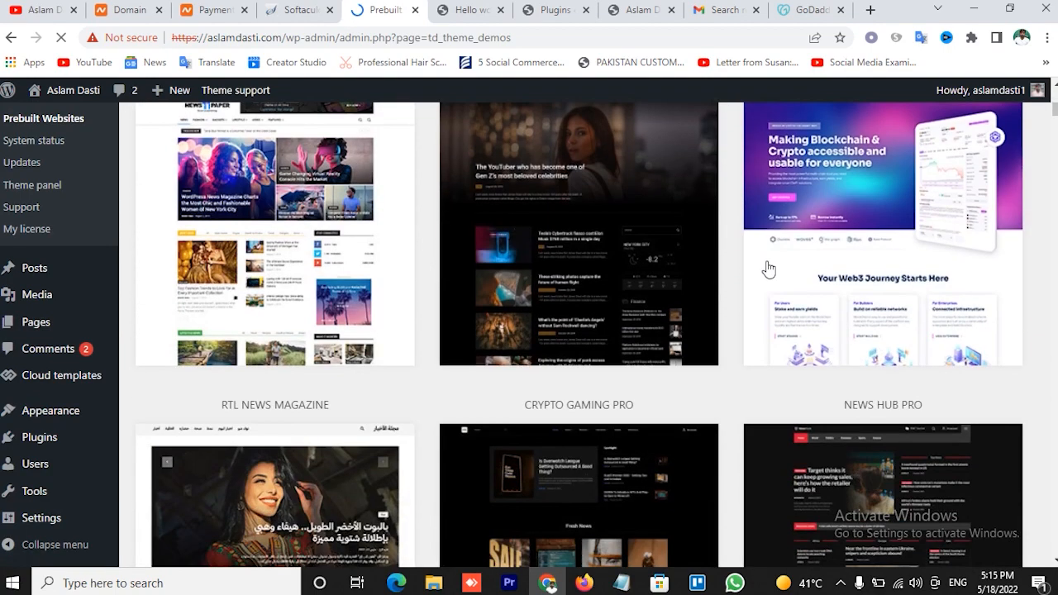
mouse_move(358, 285)
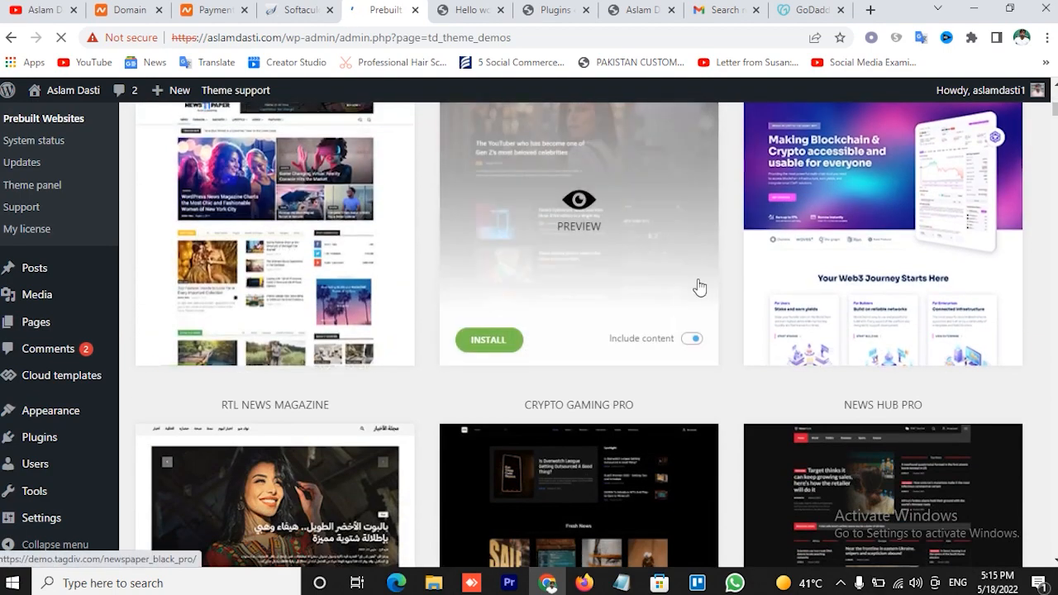
scroll(427, 293, "up", 2)
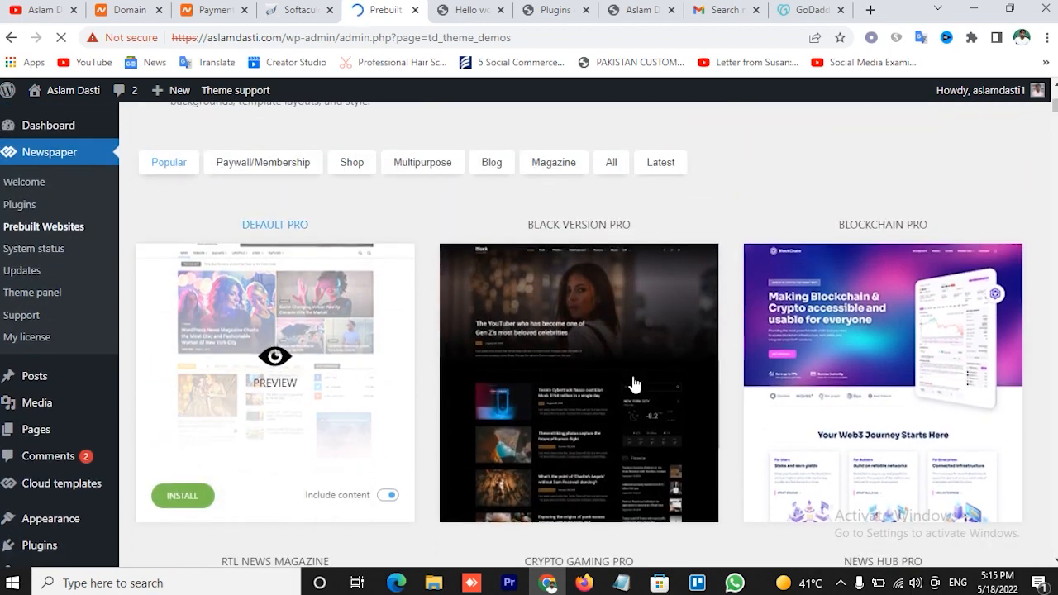
- Filter the prebuilt demos by Paywall/Membership, Shop and Multipurpose
left_click(265, 164)
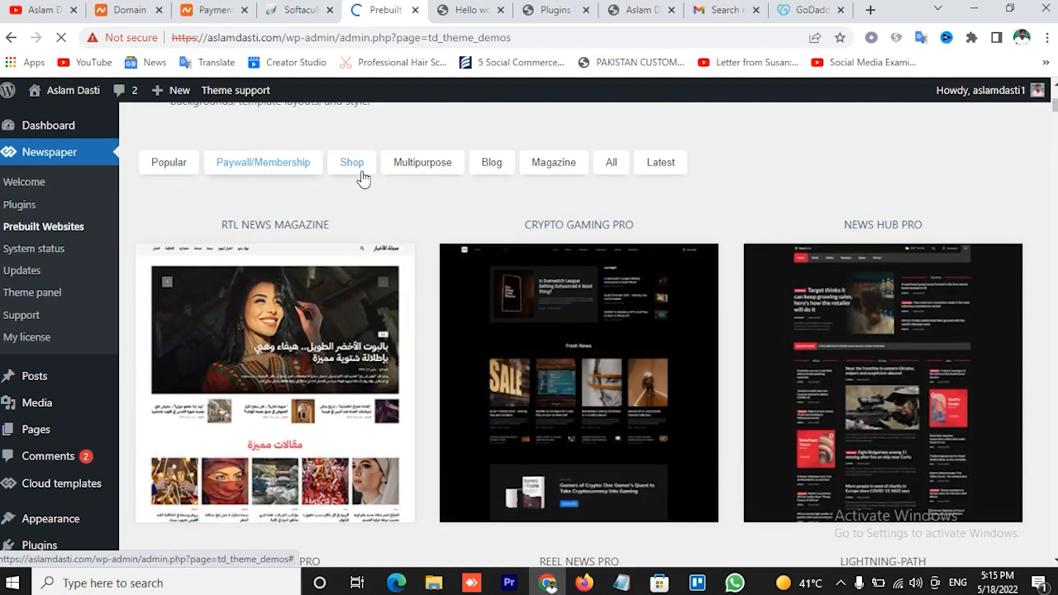
left_click(361, 174)
scroll(436, 213, "down", 2)
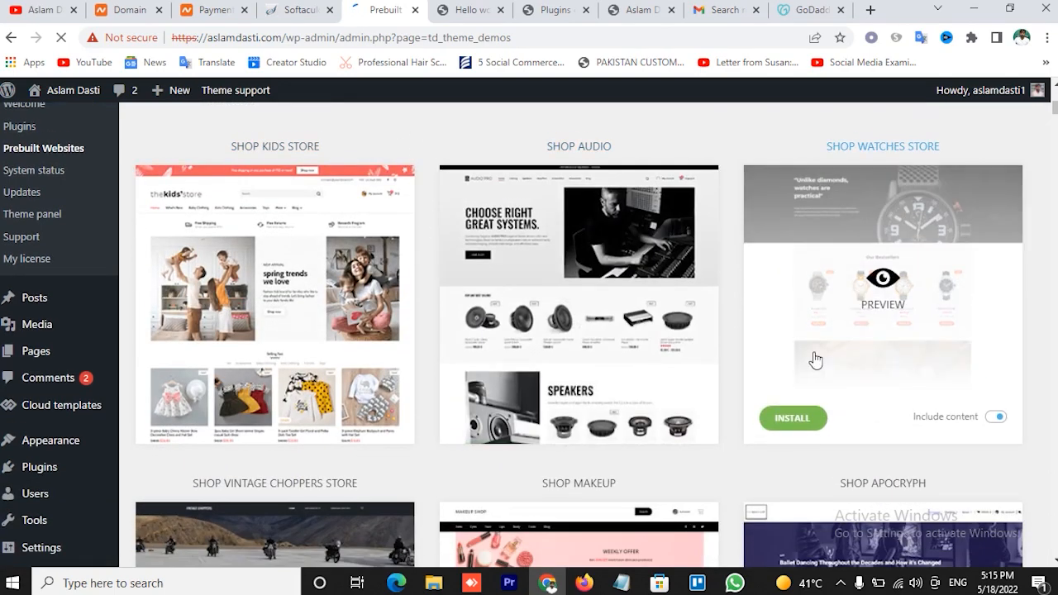
scroll(560, 406, "down", 4)
scroll(497, 314, "up", 6)
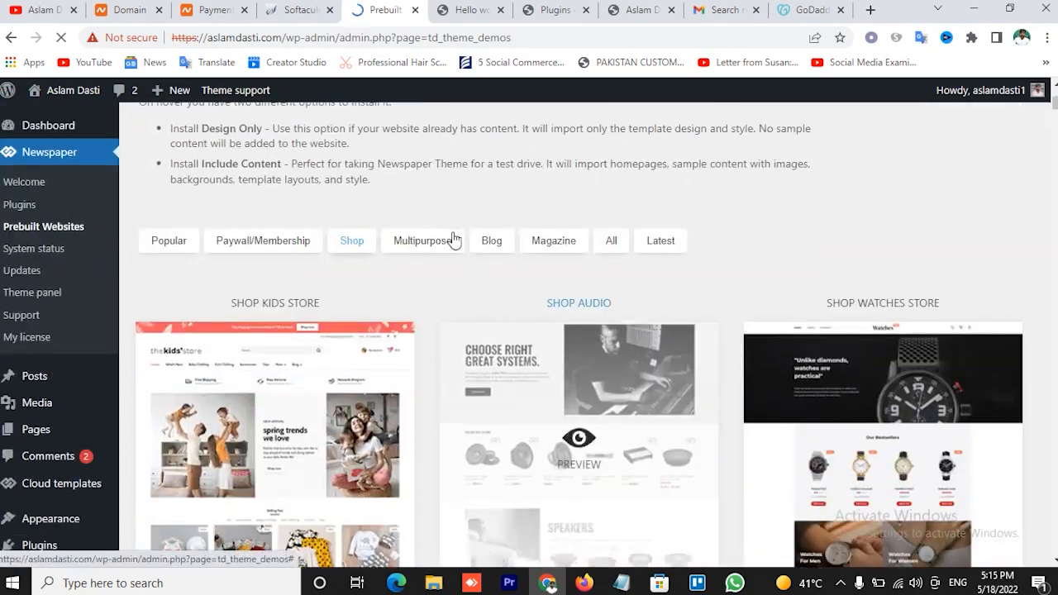
left_click(427, 250)
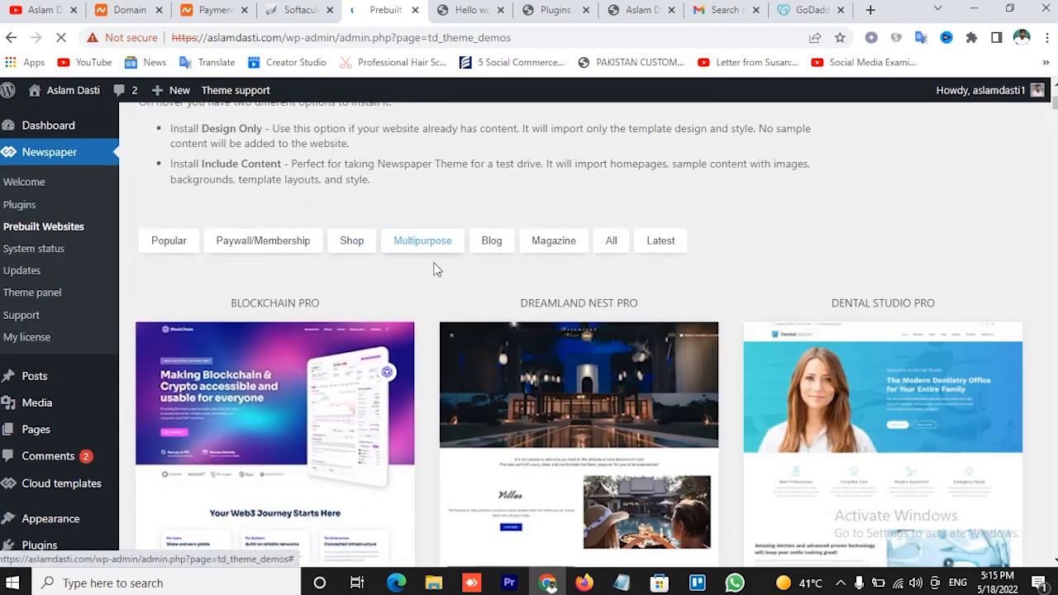
scroll(508, 289, "down", 1)
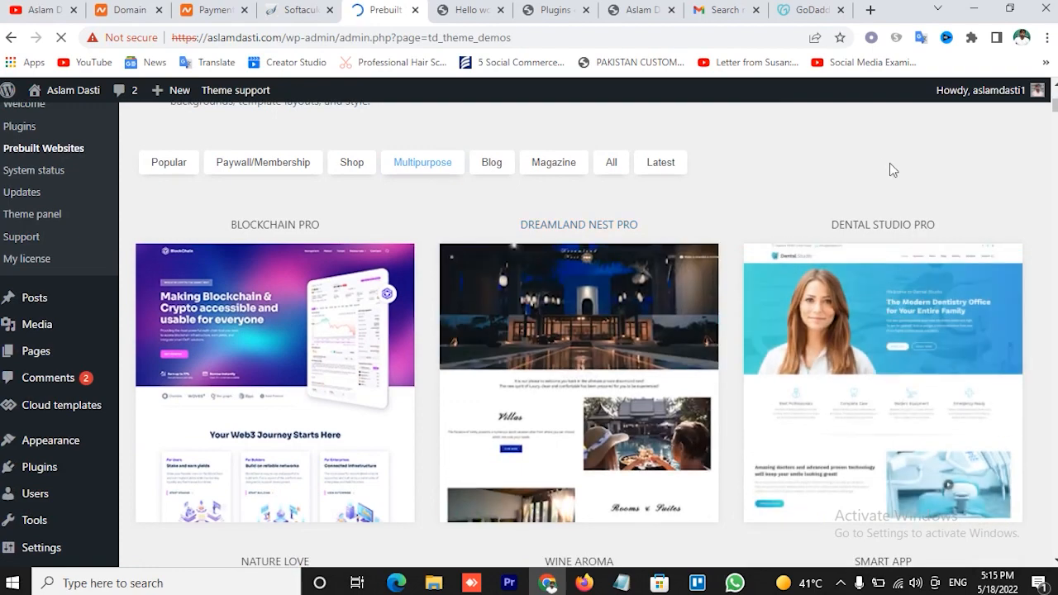
scroll(1013, 215, "down", 8)
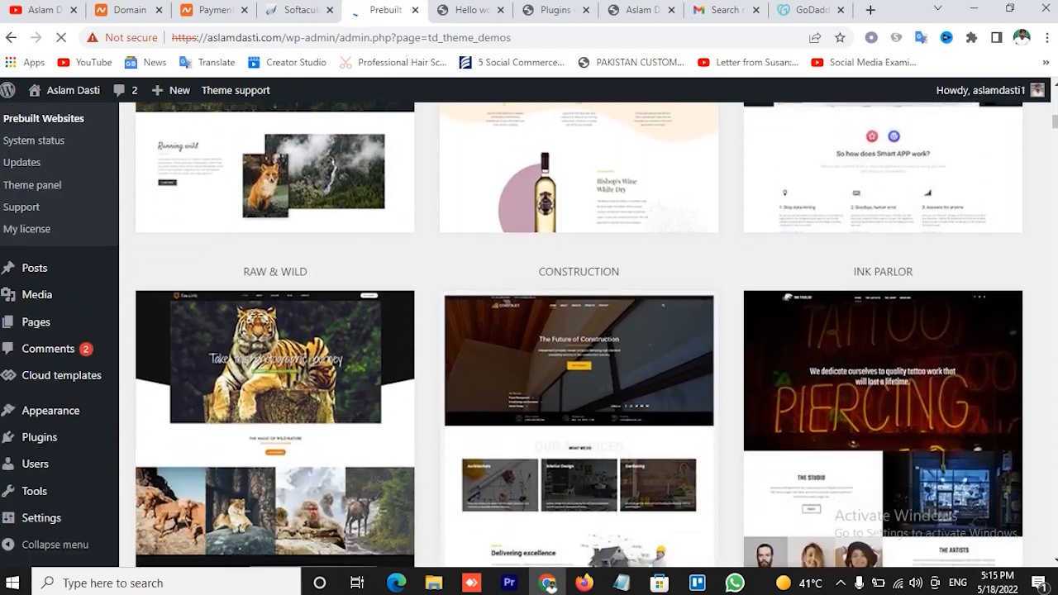
scroll(977, 298, "up", 10)
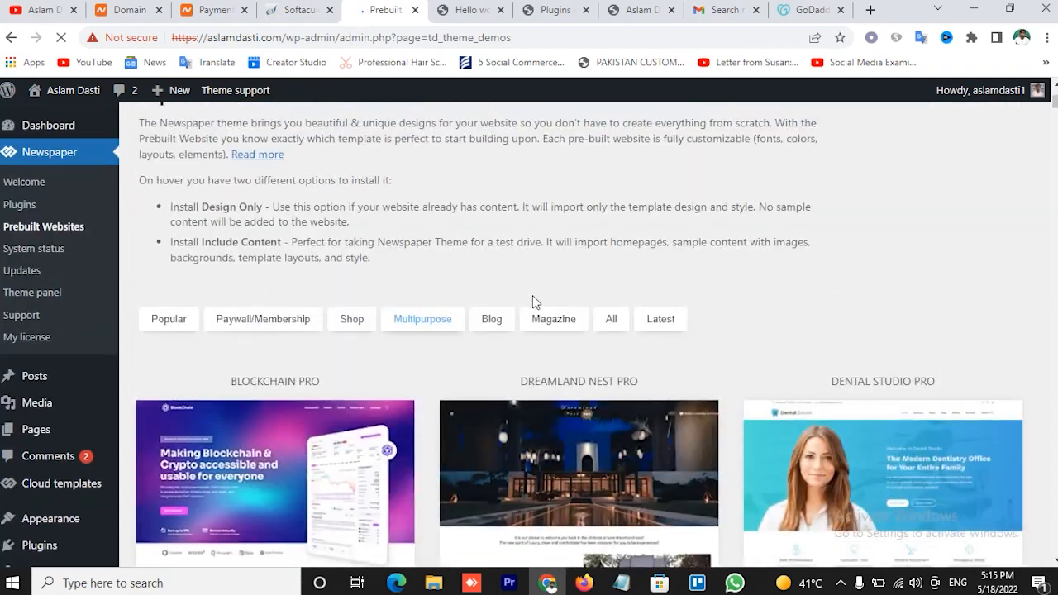
- Browse the Blog and Magazine demo categories
left_click(492, 319)
scroll(786, 296, "down", 2)
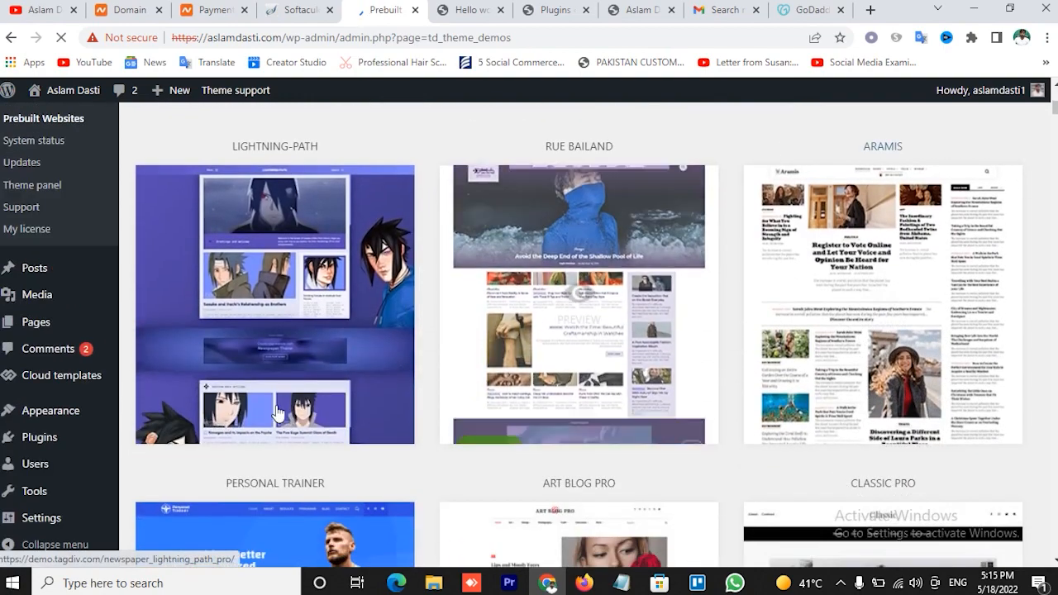
scroll(670, 362, "down", 4)
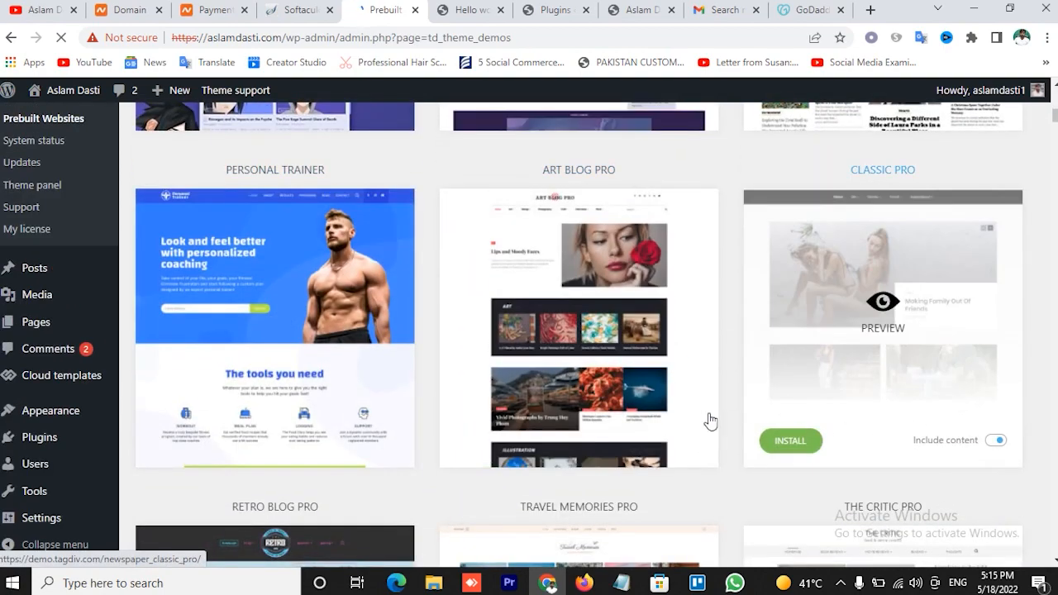
scroll(709, 421, "down", 5)
scroll(497, 383, "up", 6)
scroll(496, 383, "up", 5)
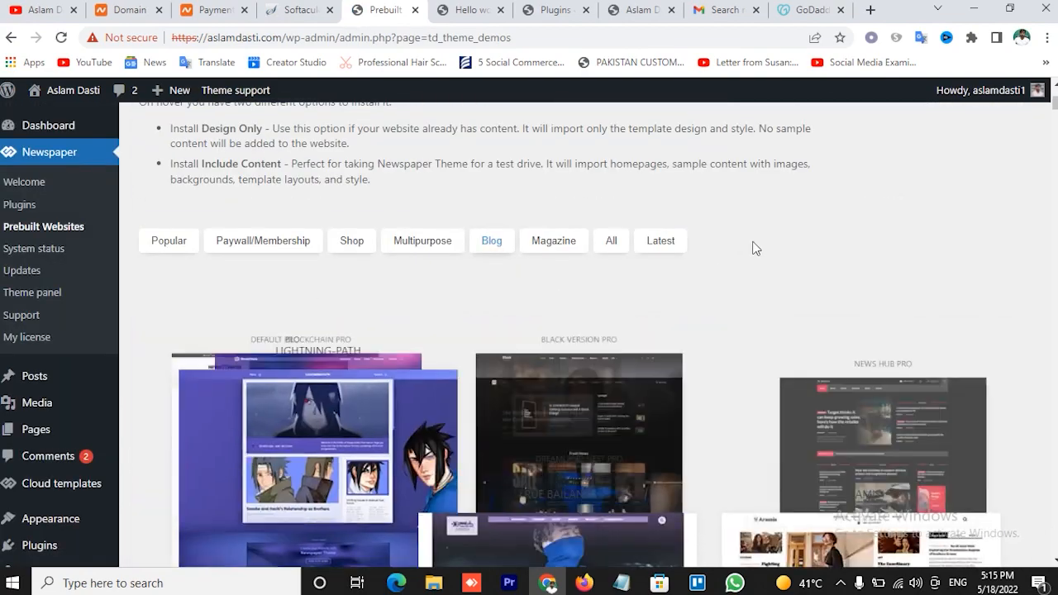
left_click(557, 243)
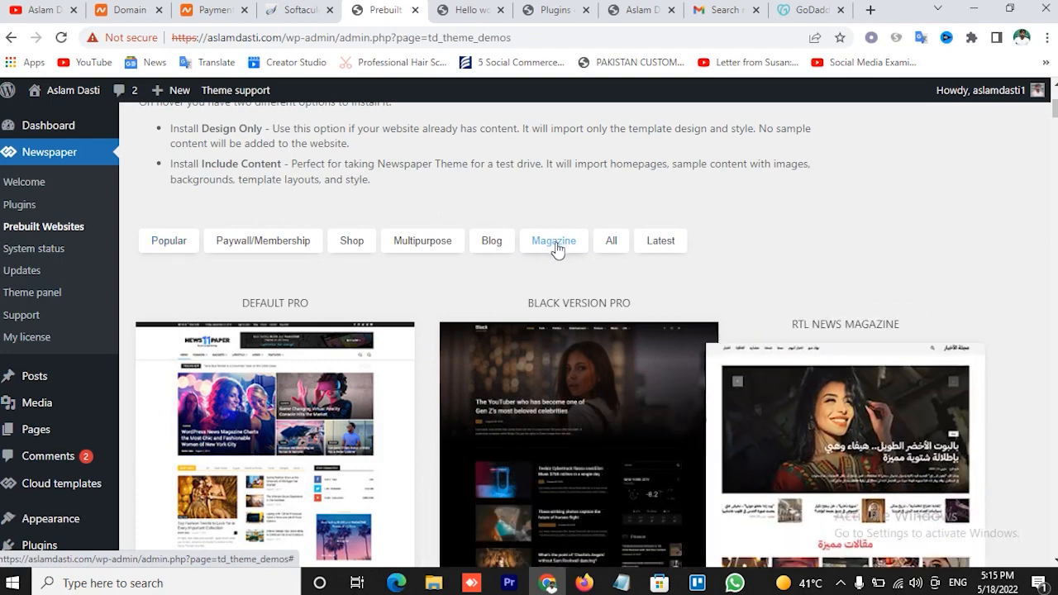
scroll(777, 256, "down", 2)
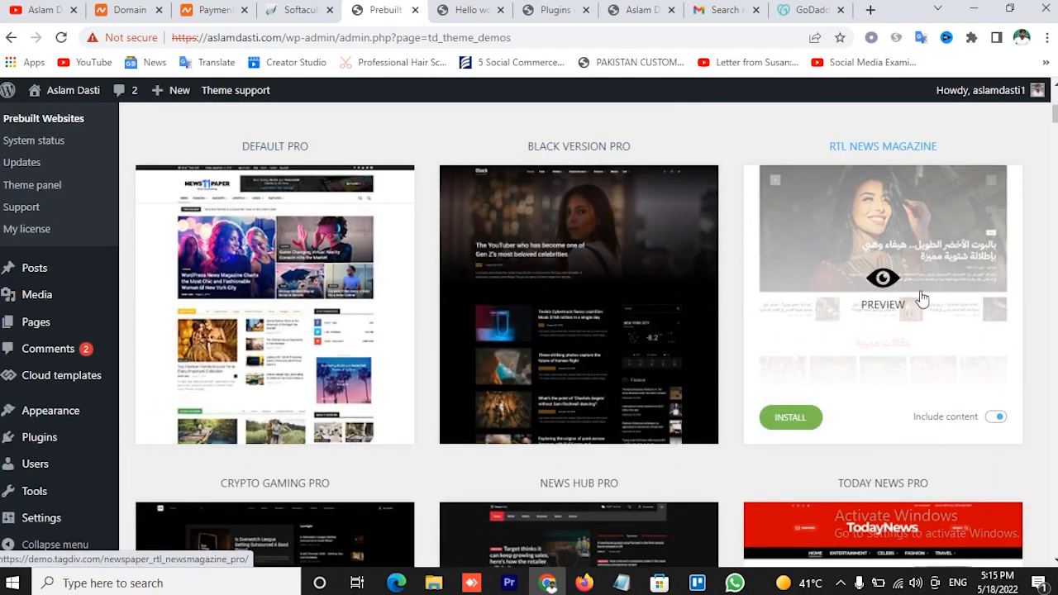
scroll(397, 342, "down", 4)
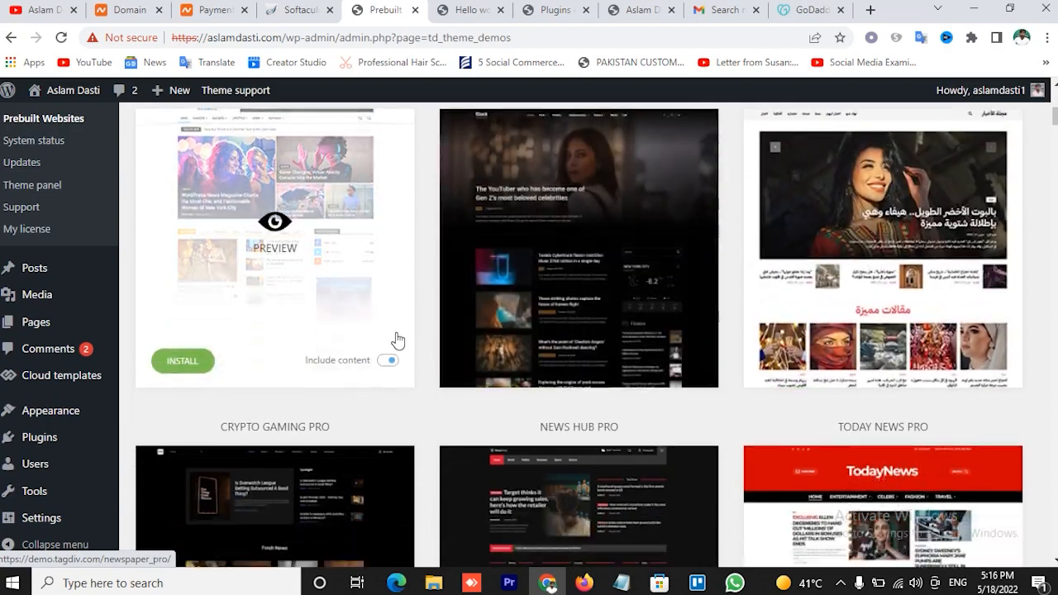
scroll(924, 378, "down", 15)
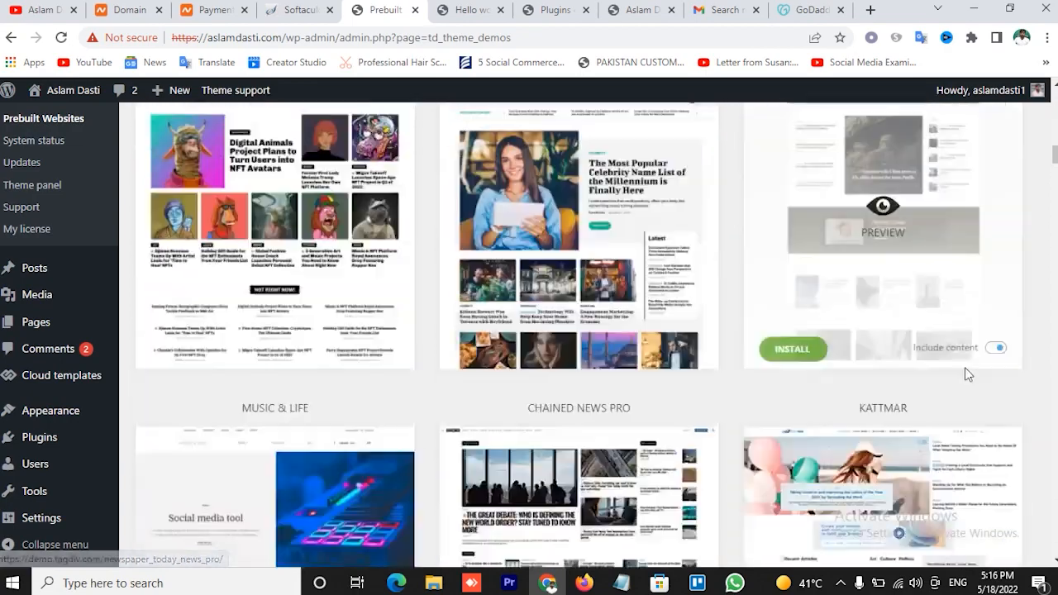
scroll(545, 323, "down", 3)
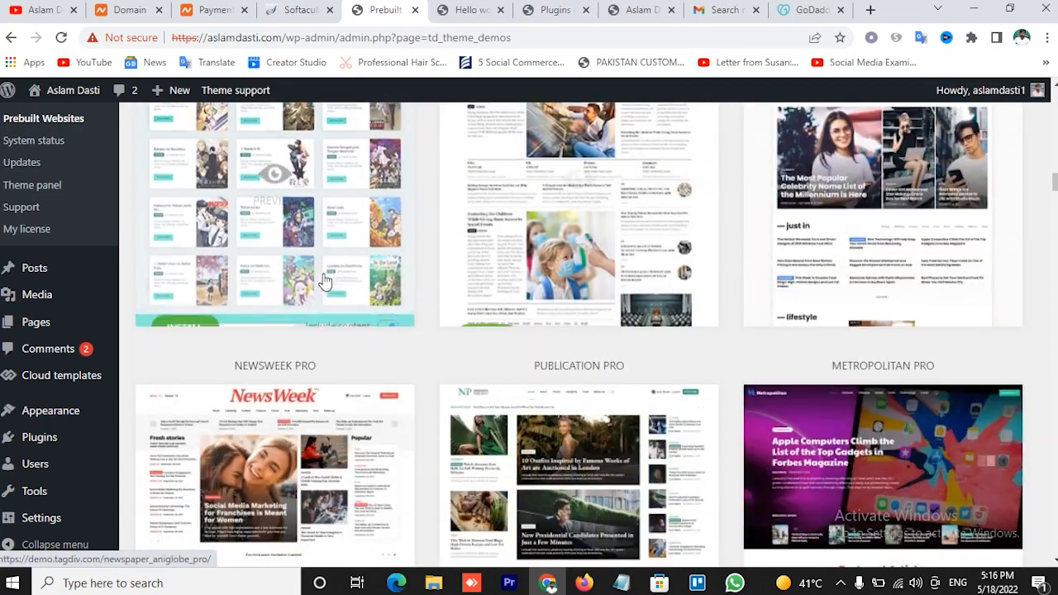
scroll(325, 278, "up", 3)
scroll(327, 279, "up", 15)
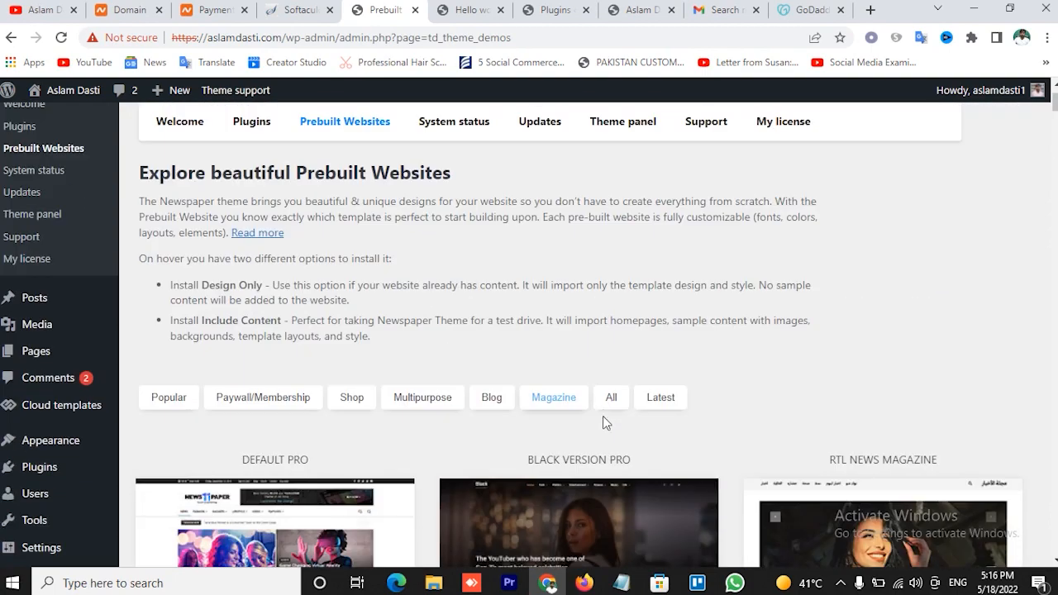
- Switch through the All, Latest and Popular demo lists
left_click(610, 402)
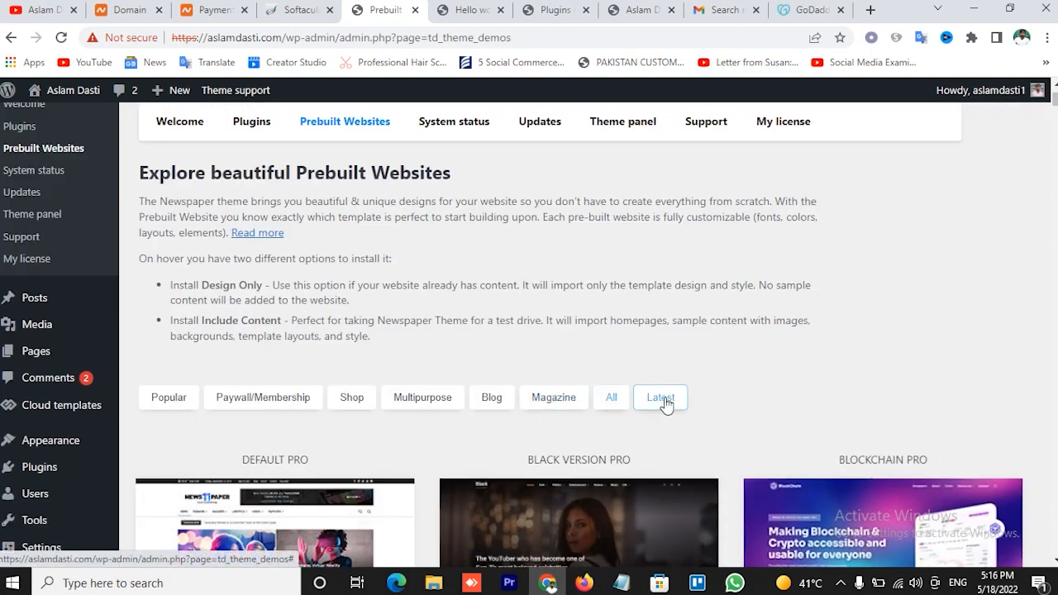
left_click(666, 400)
scroll(732, 372, "down", 4)
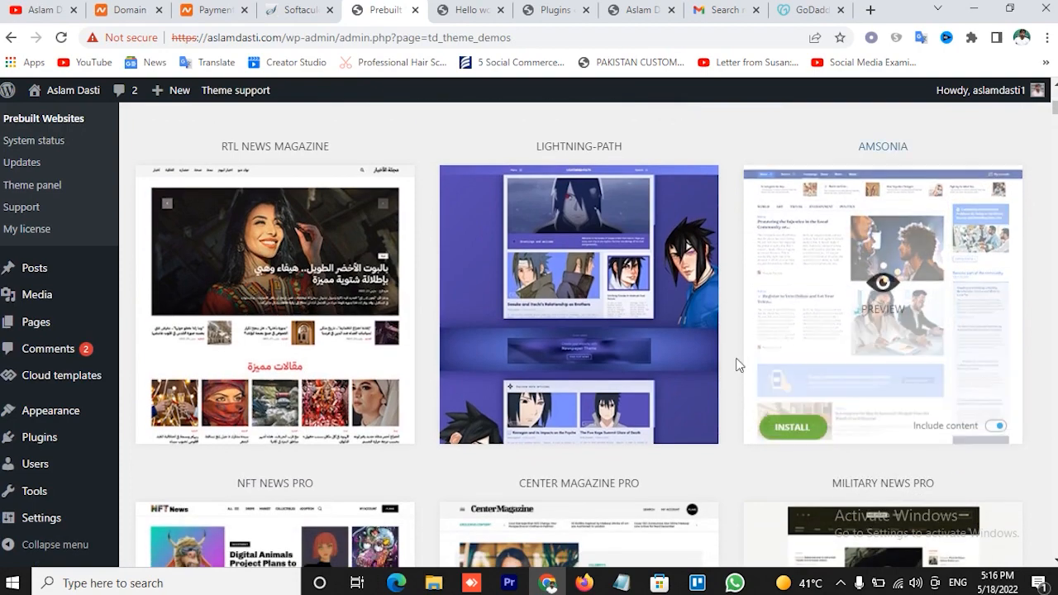
scroll(740, 352, "up", 3)
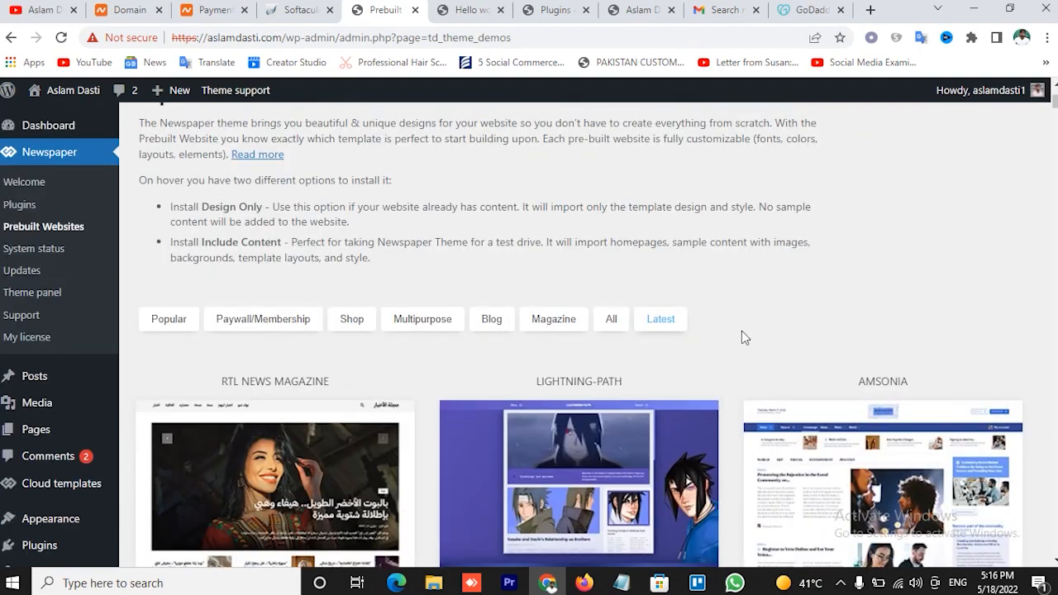
left_click(170, 322)
scroll(868, 324, "down", 1)
scroll(868, 327, "down", 2)
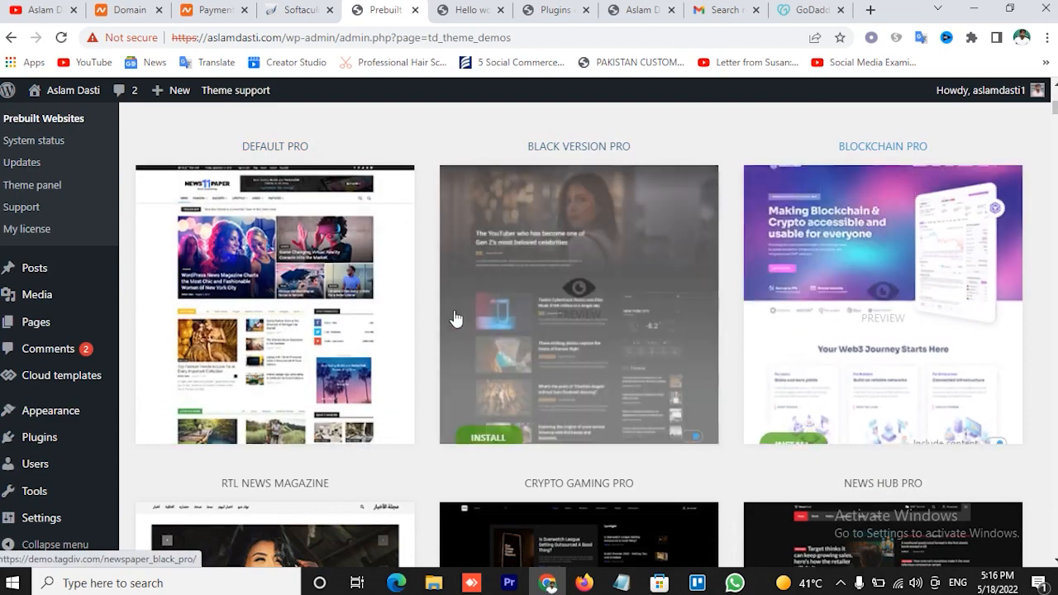
scroll(761, 137, "up", 2)
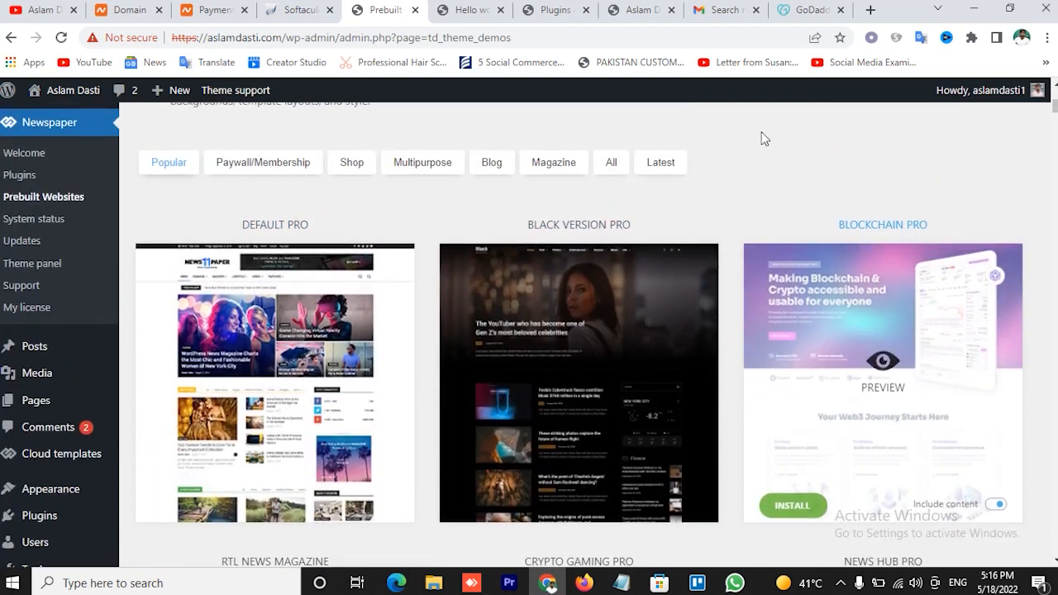
scroll(764, 140, "down", 3)
scroll(786, 217, "down", 4)
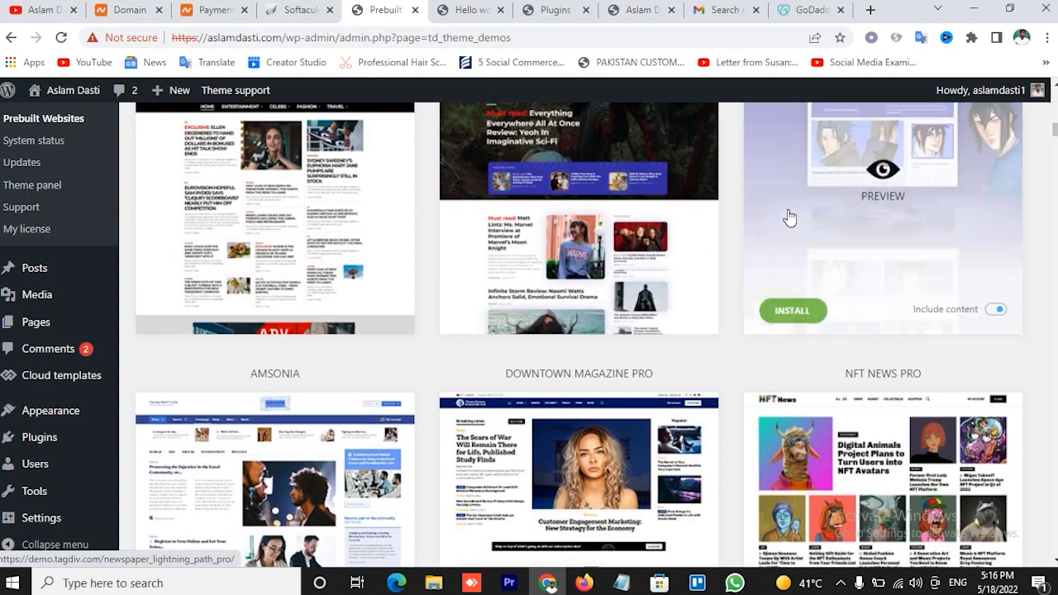
scroll(790, 218, "down", 4)
scroll(790, 217, "down", 4)
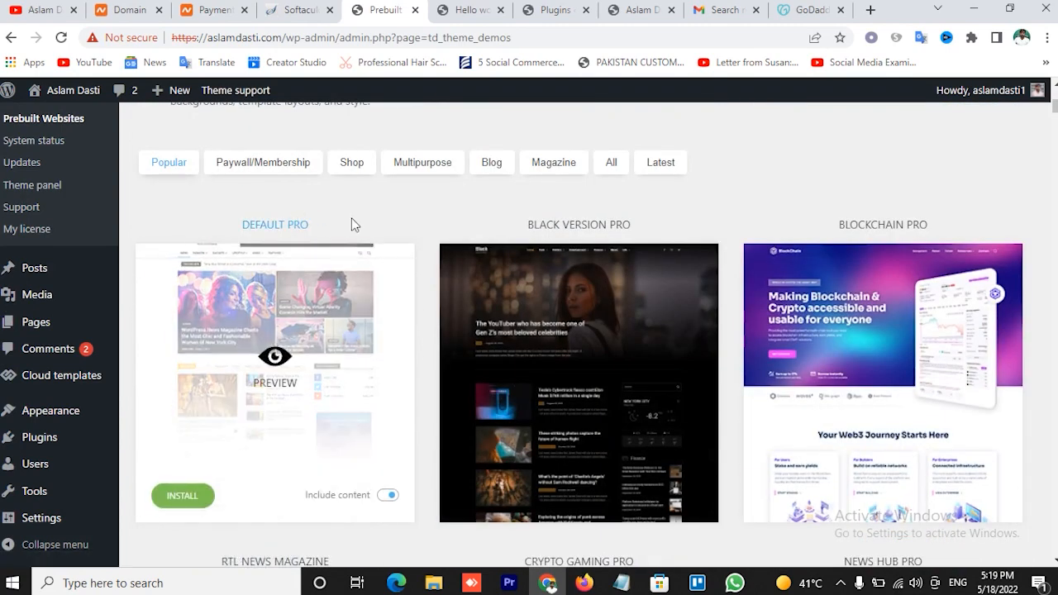
scroll(354, 224, "down", 3)
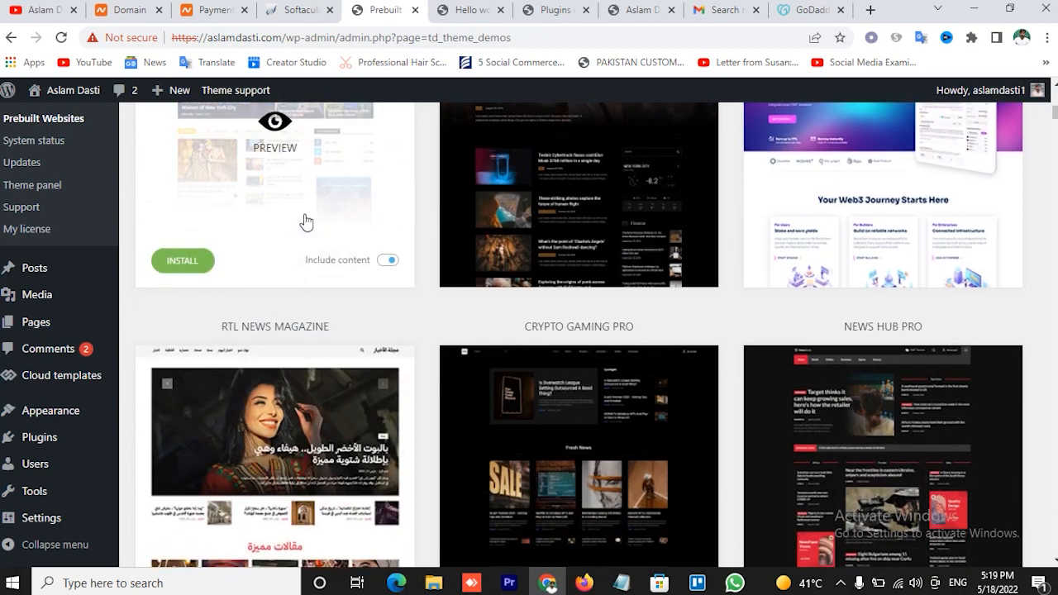
scroll(281, 231, "up", 1)
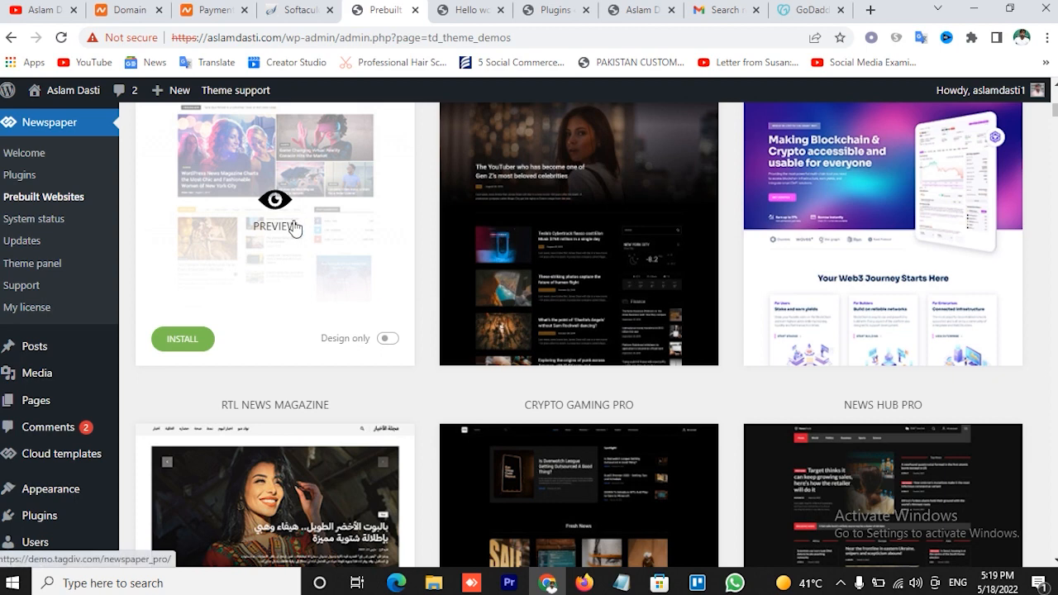
- Turn on Include content for Default Pro and start its installation
left_click(386, 336)
scroll(388, 329, "up", 2)
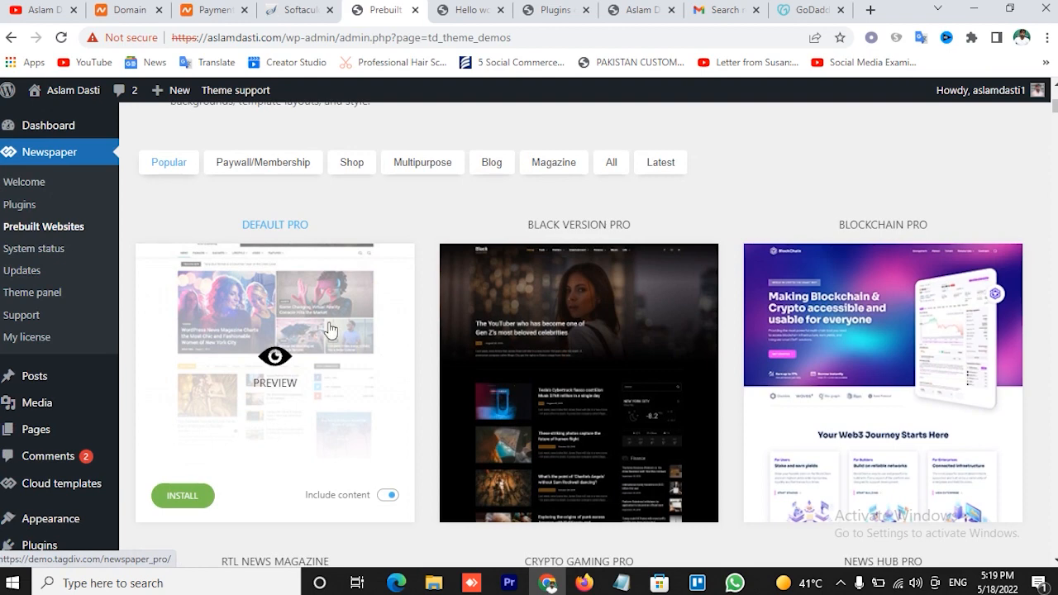
scroll(338, 368, "down", 1)
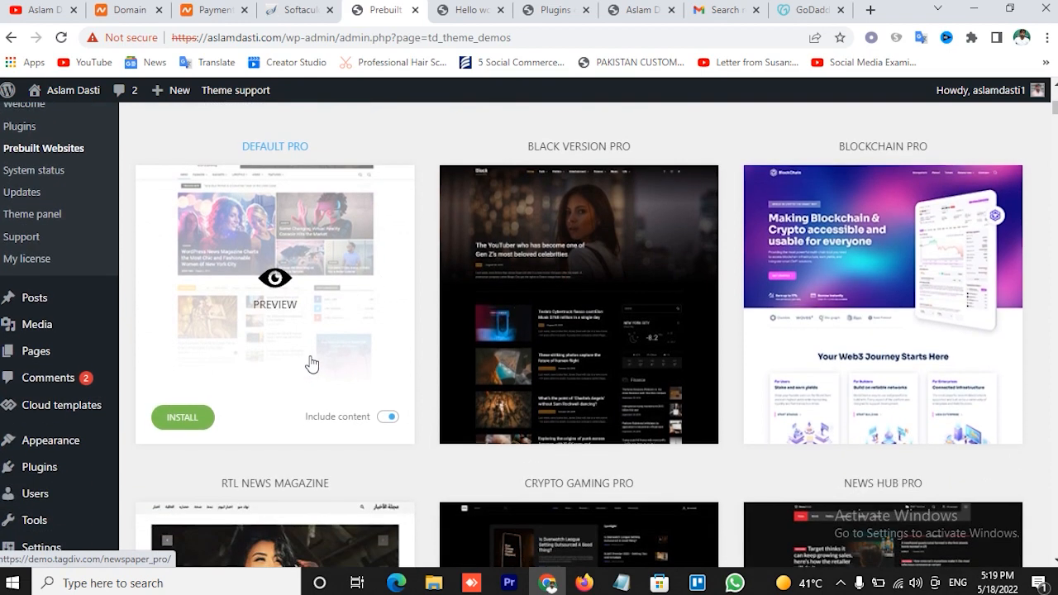
left_click(182, 417)
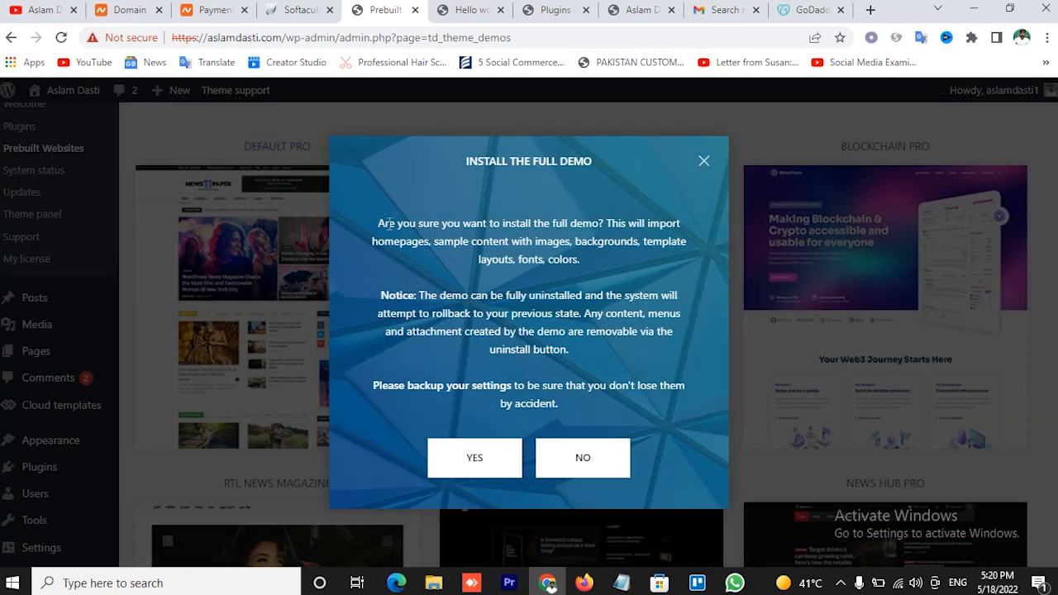
- Read the warning and confirm the full Default Pro install until it shows Demo installed!
left_click_drag(389, 224, 599, 404)
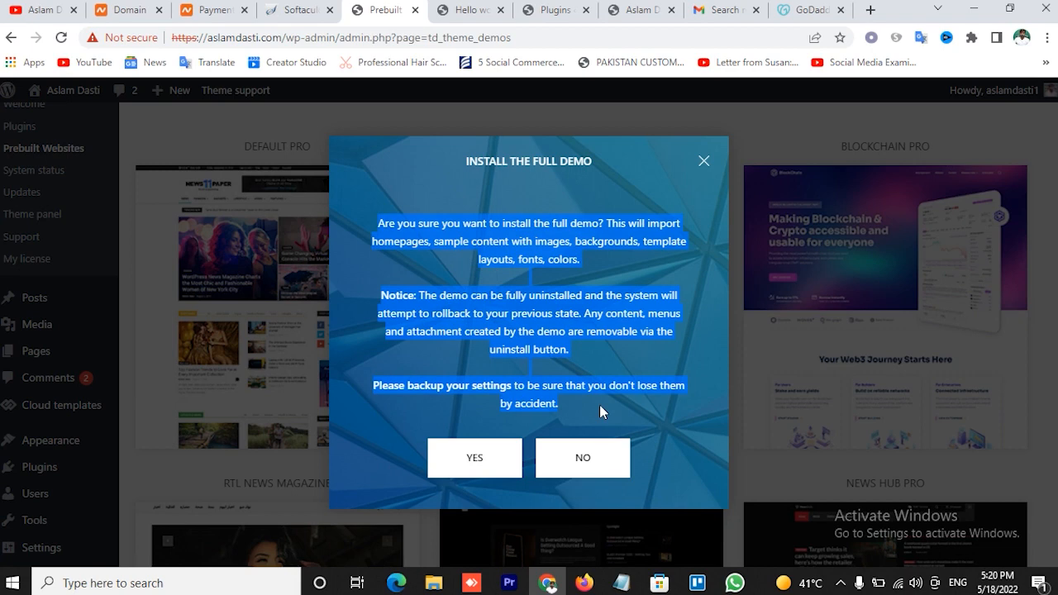
left_click(486, 282)
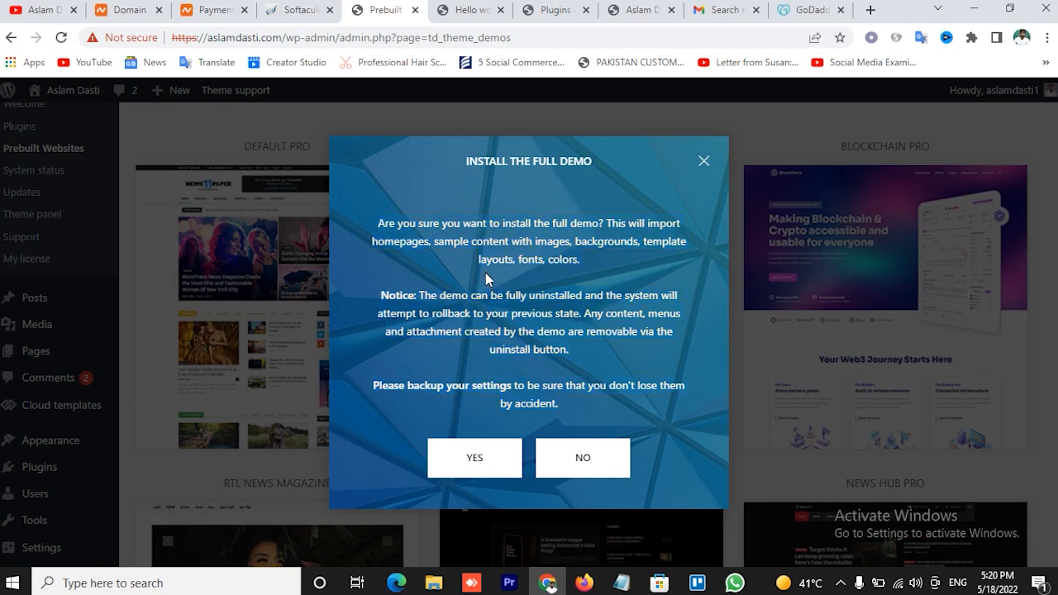
left_click(484, 465)
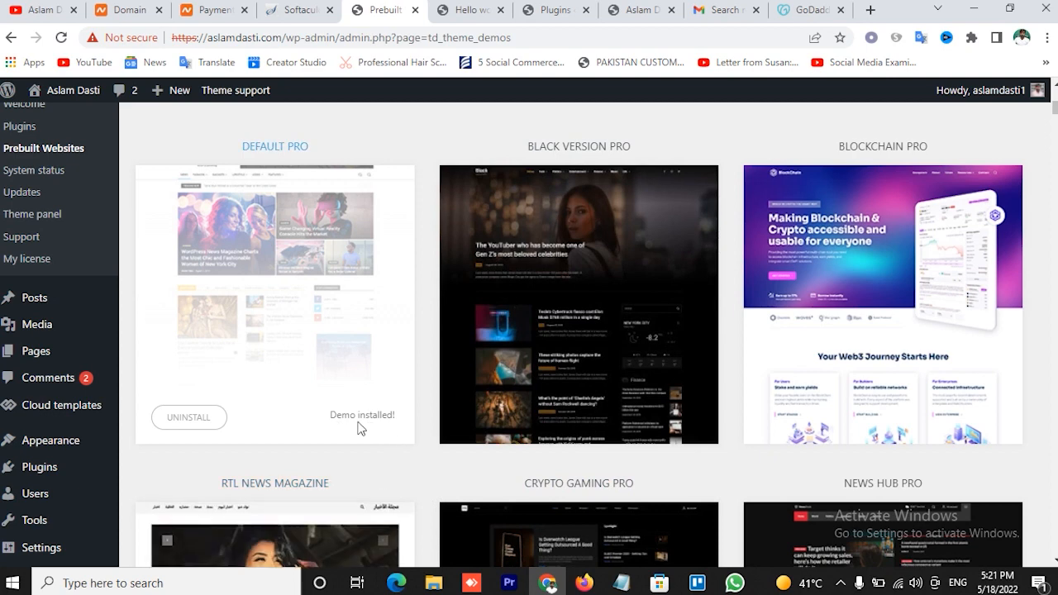
- Reload the Hello world! post tab to see the new Default Pro design
left_click(476, 8)
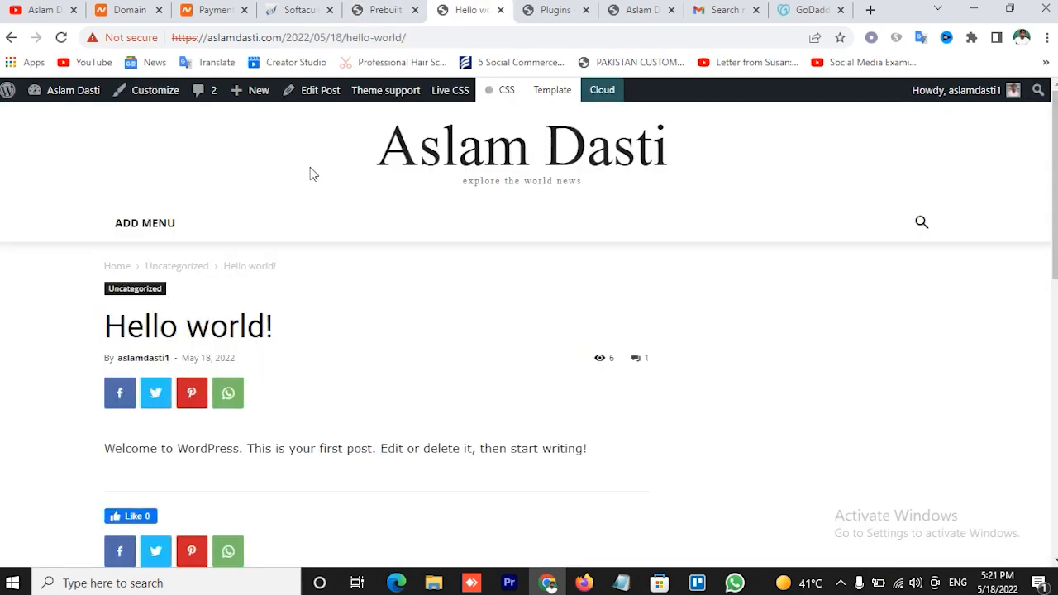
left_click(62, 38)
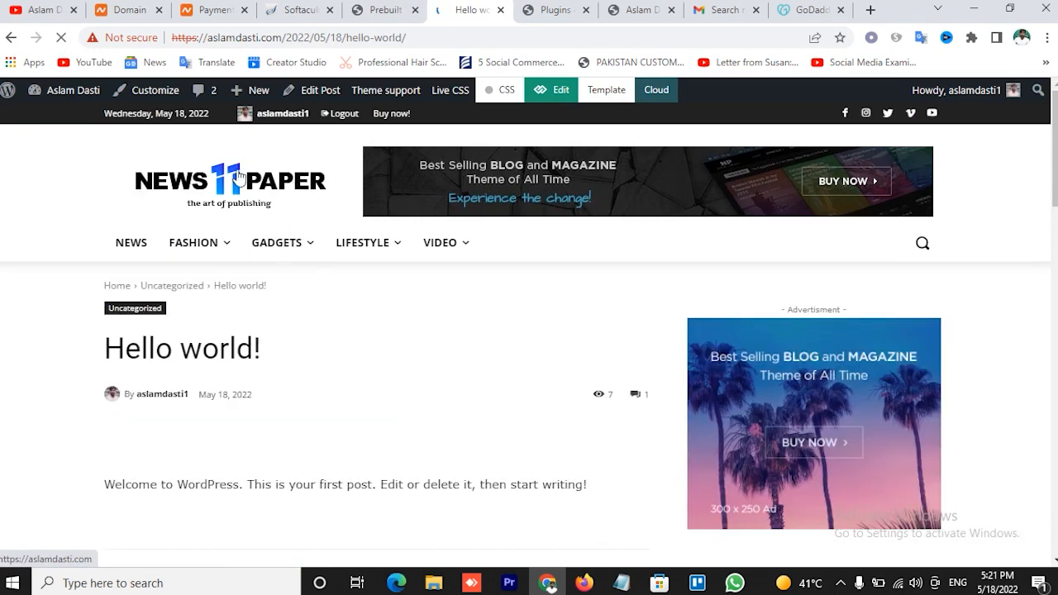
scroll(511, 303, "down", 7)
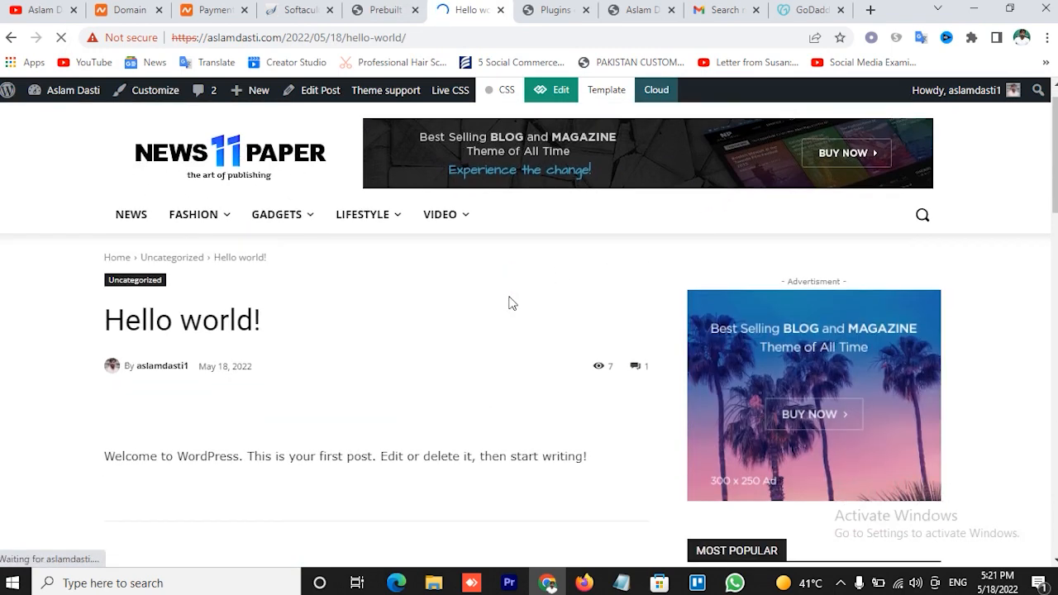
scroll(634, 333, "up", 5)
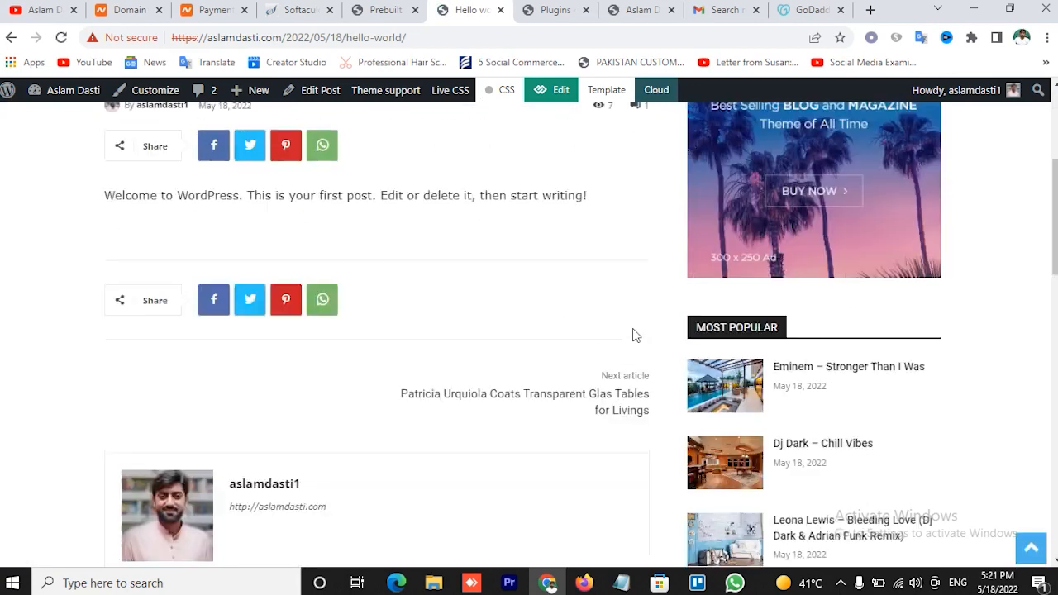
- Open the homepage, advance the Trending Now ticker three times, then return to Prebuilt Websites
left_click(10, 37)
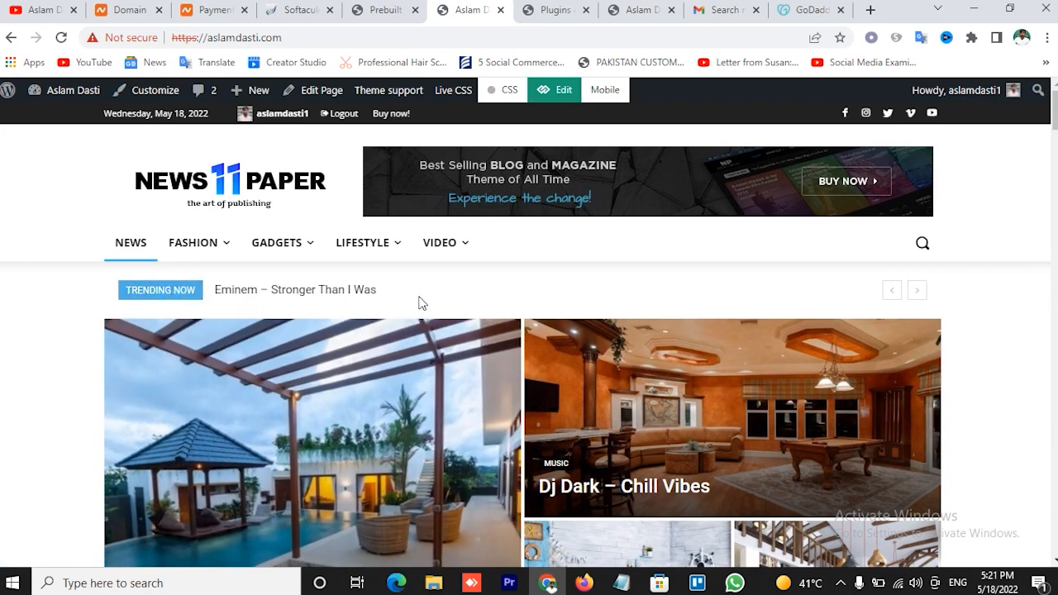
left_click(923, 295)
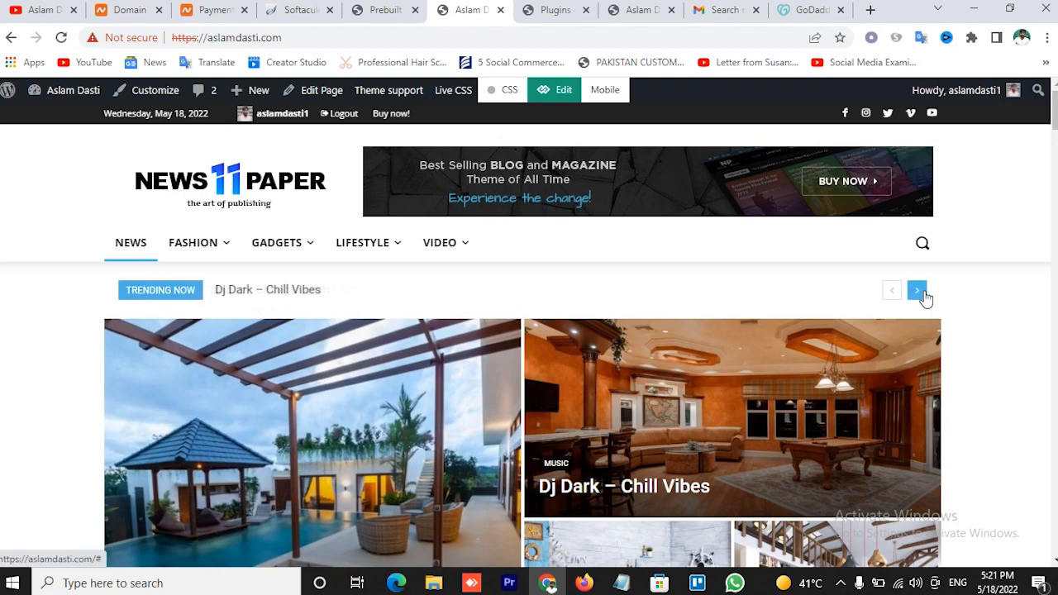
left_click(923, 296)
left_click(924, 295)
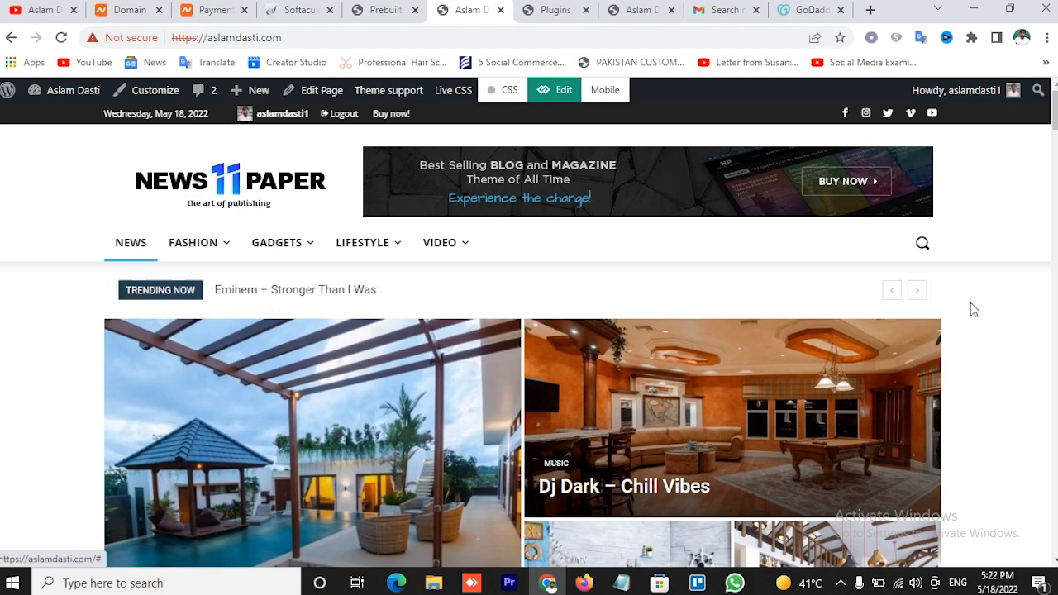
scroll(971, 302, "down", 3)
scroll(909, 310, "down", 4)
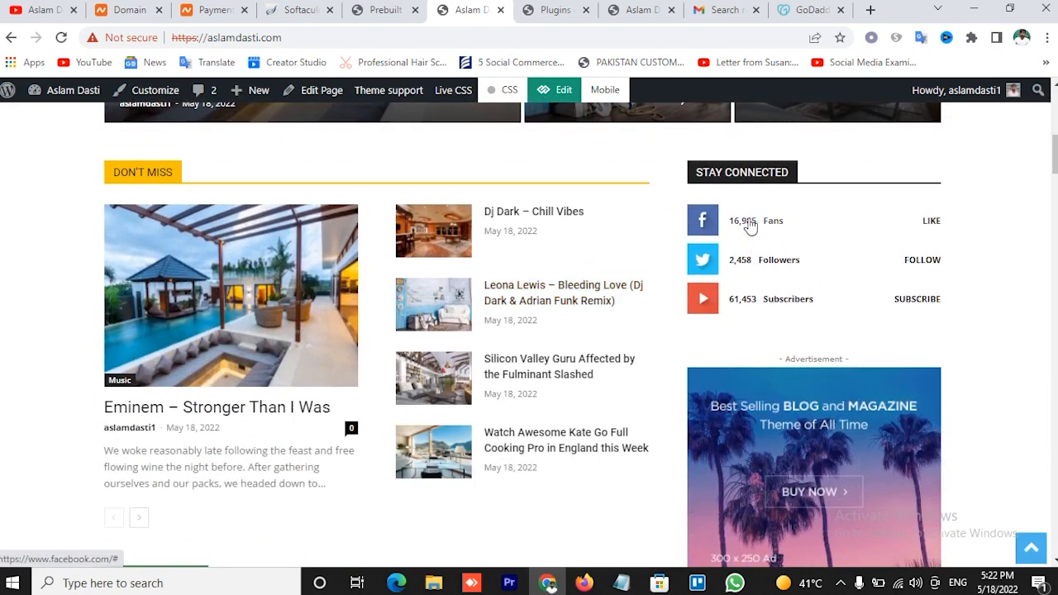
key("ctrl+shift+Tab")
- Open Edit Profile in a new tab and save it with Update Profile
mouse_move(984, 90)
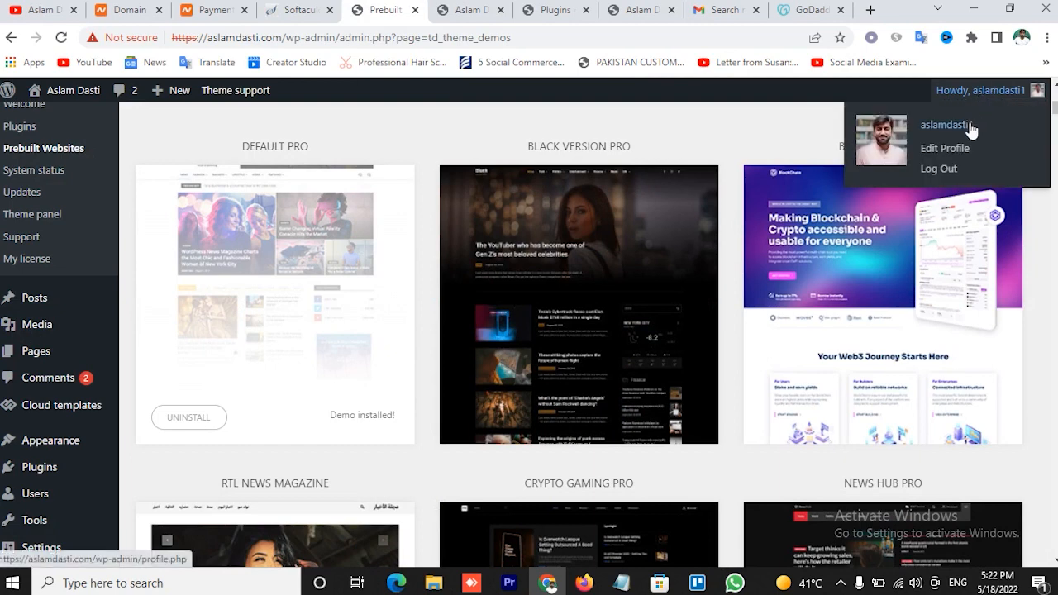
right_click(951, 154)
left_click(962, 160)
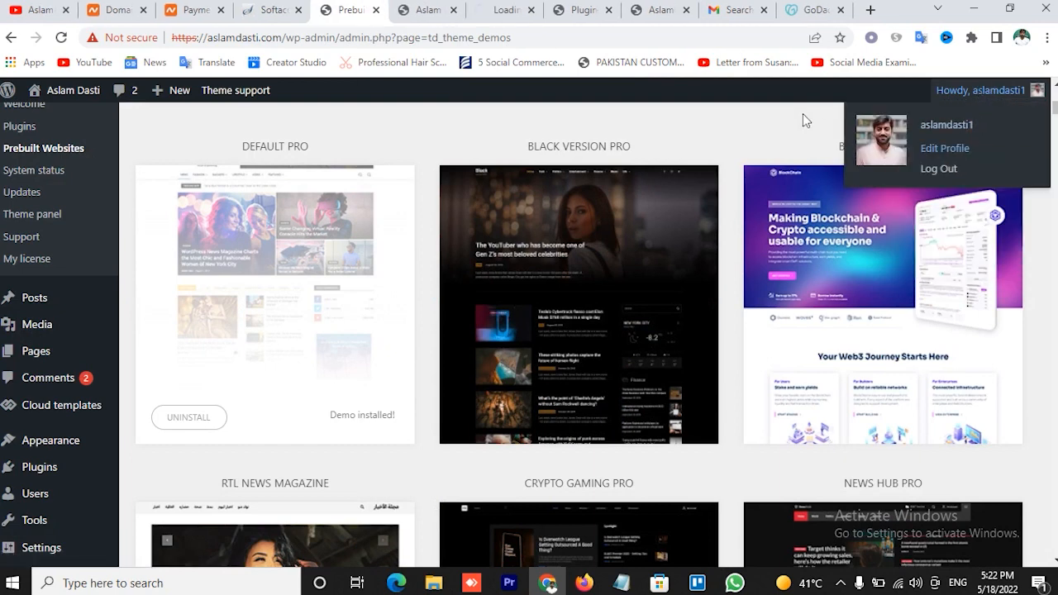
left_click(520, 12)
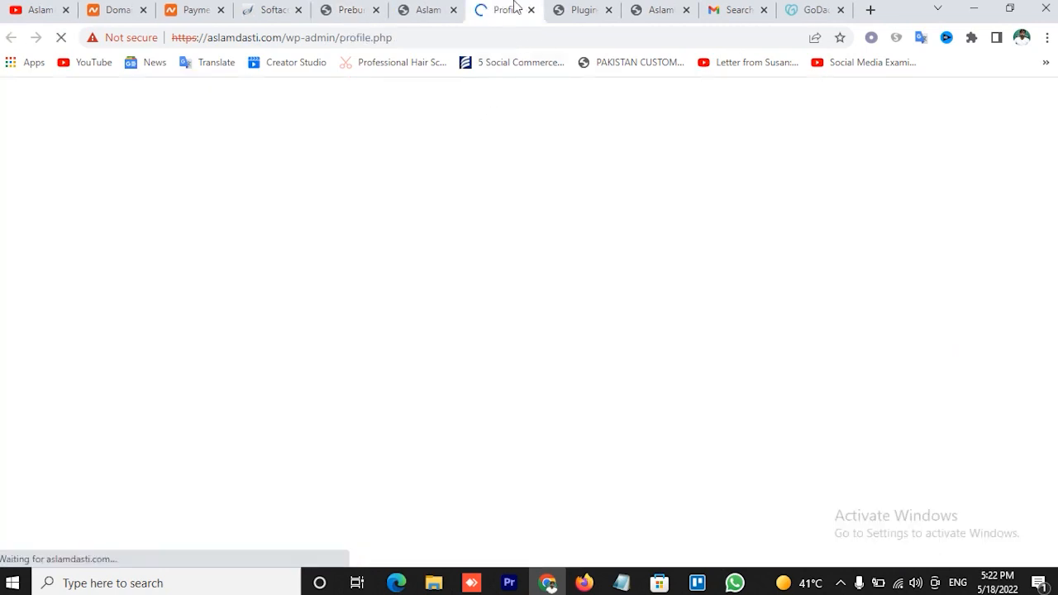
scroll(541, 246, "down", 1)
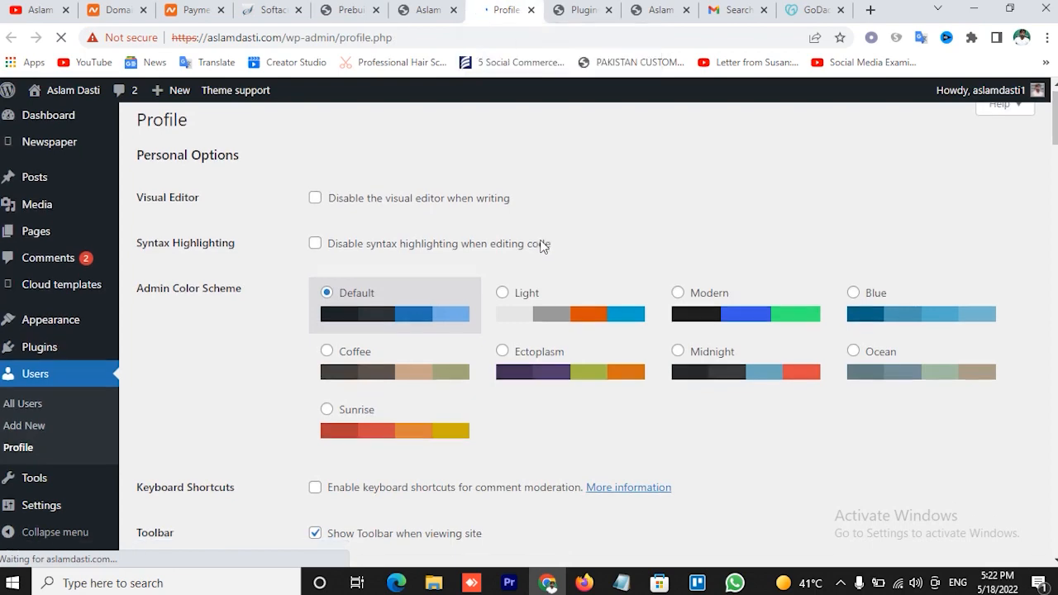
scroll(437, 354, "down", 3)
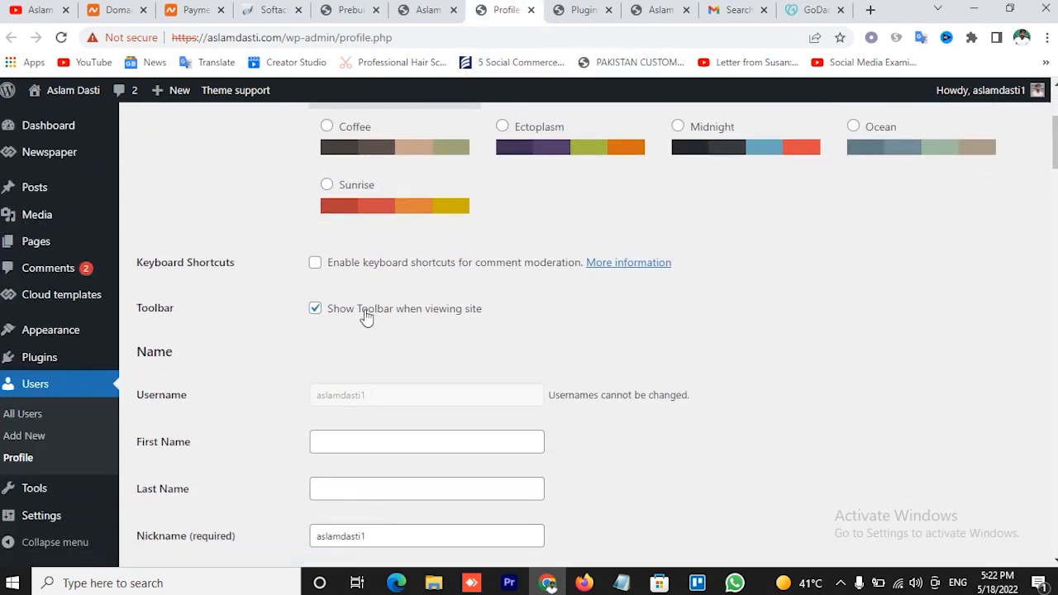
scroll(470, 300, "down", 20)
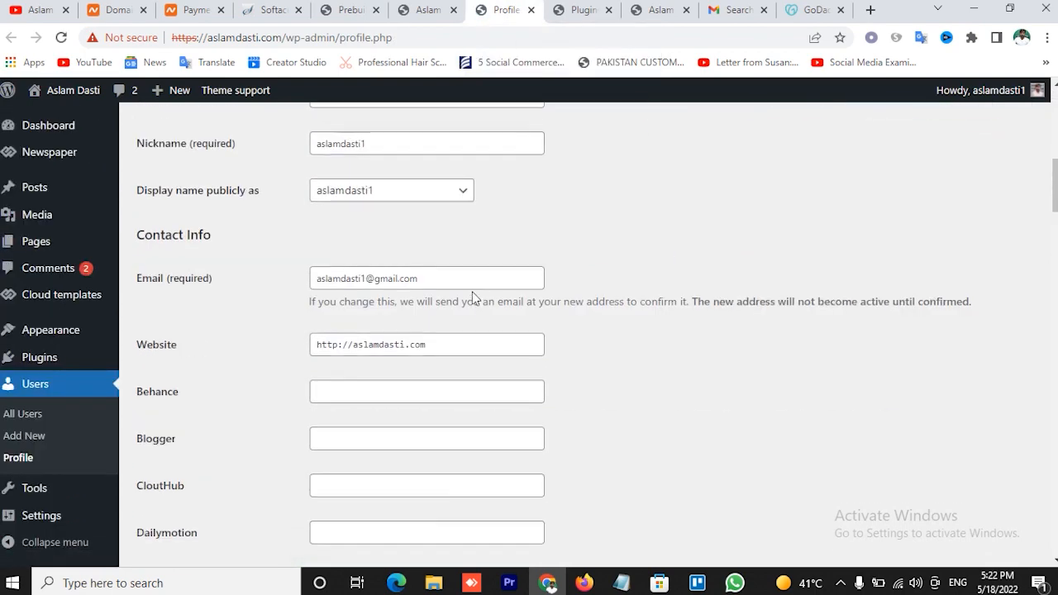
scroll(472, 292, "down", 15)
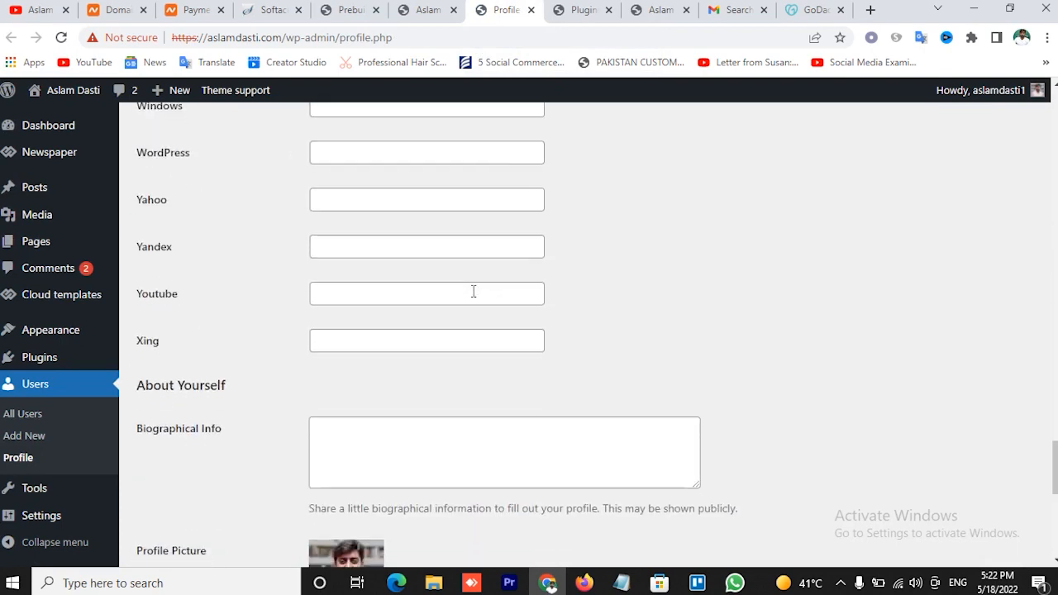
left_click(167, 490)
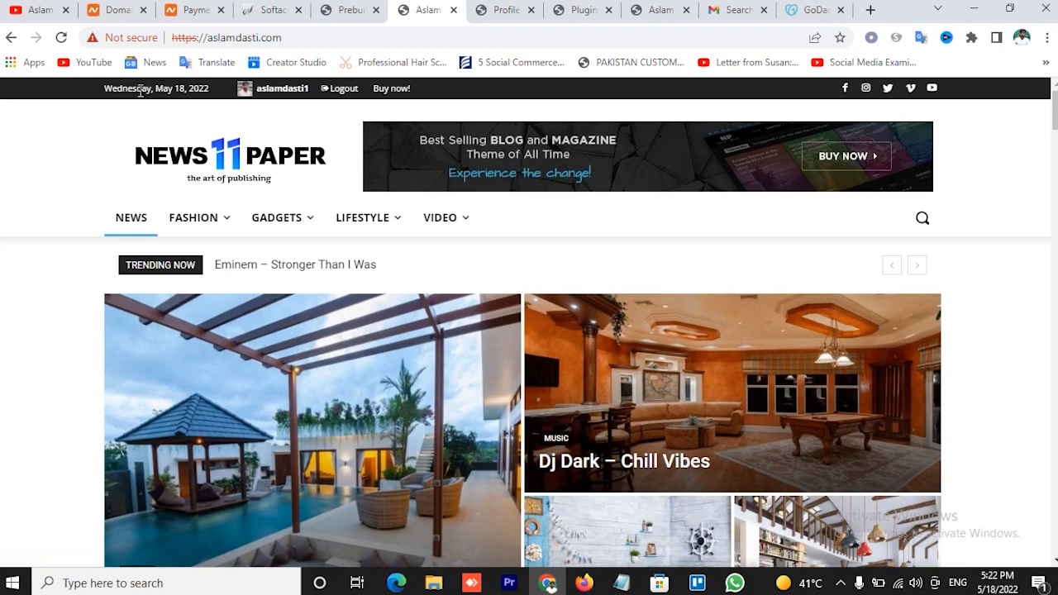
- Review the front-end homepage from the top-bar date down to the footer
left_click_drag(141, 91, 210, 90)
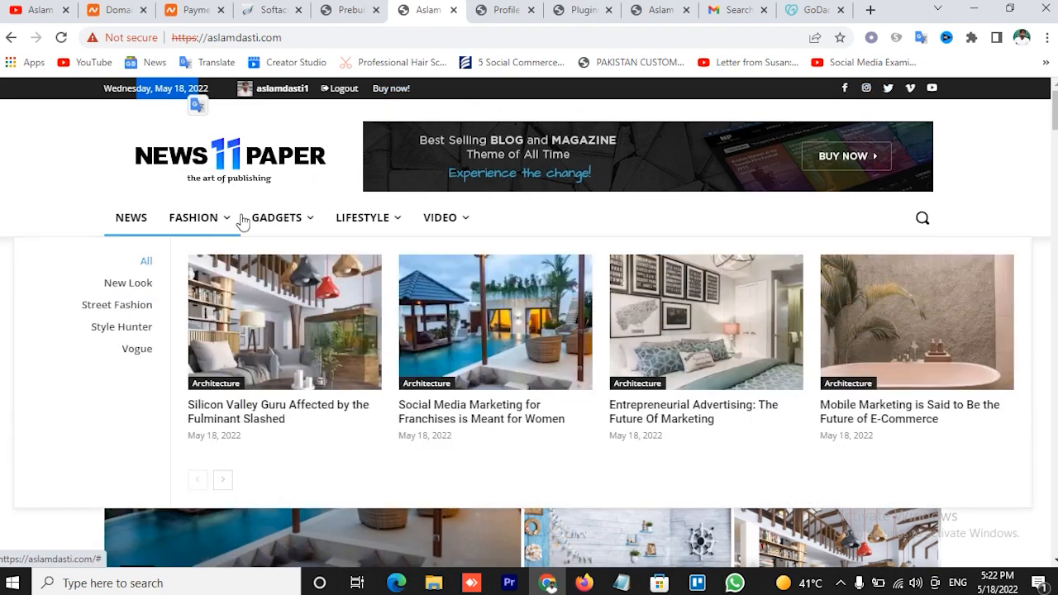
mouse_move(291, 234)
mouse_move(198, 236)
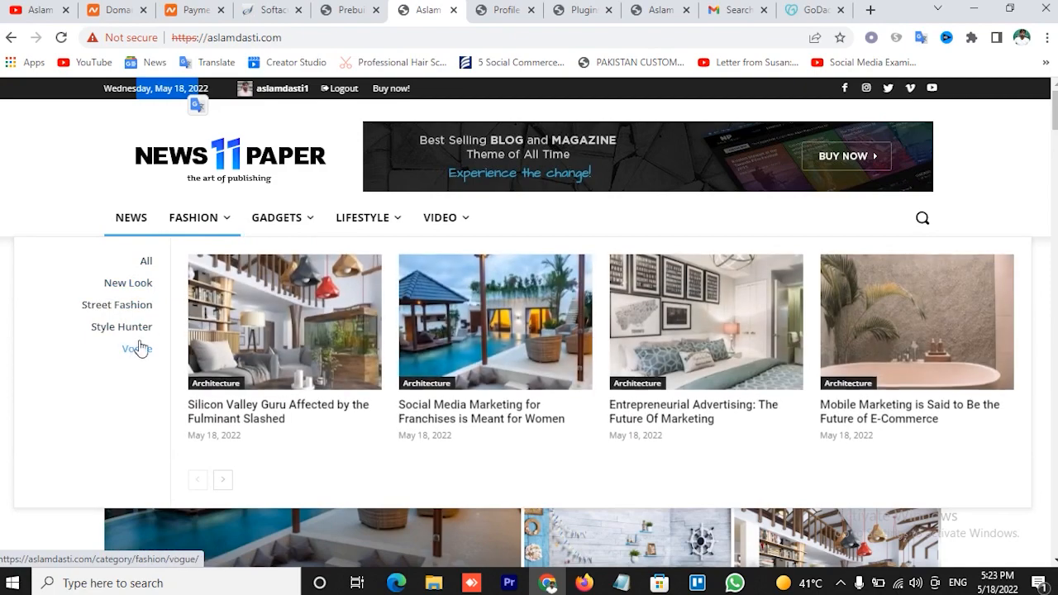
scroll(71, 201, "down", 7)
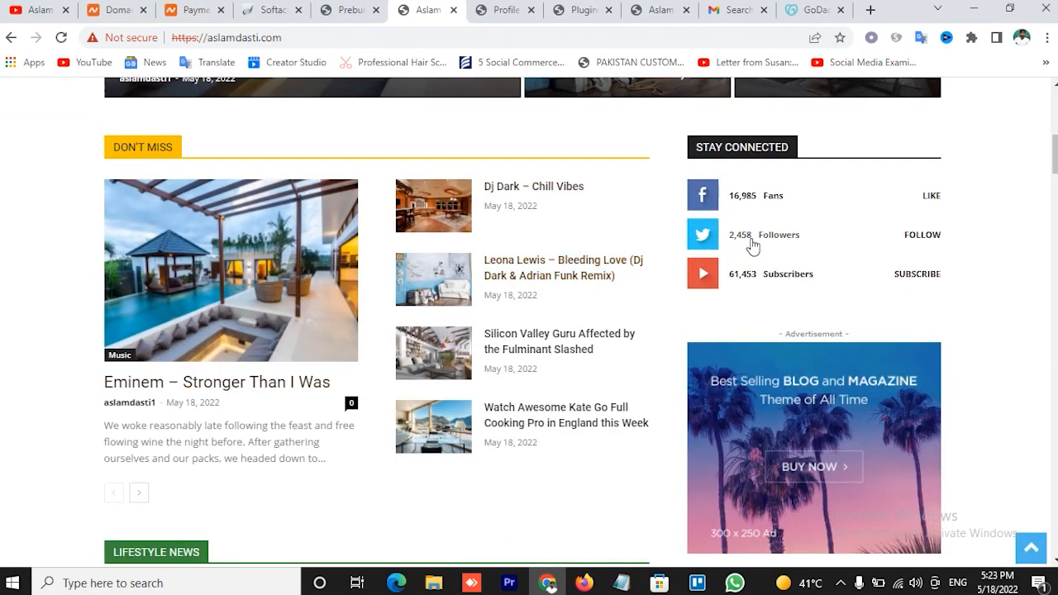
scroll(754, 243, "down", 5)
scroll(508, 258, "down", 15)
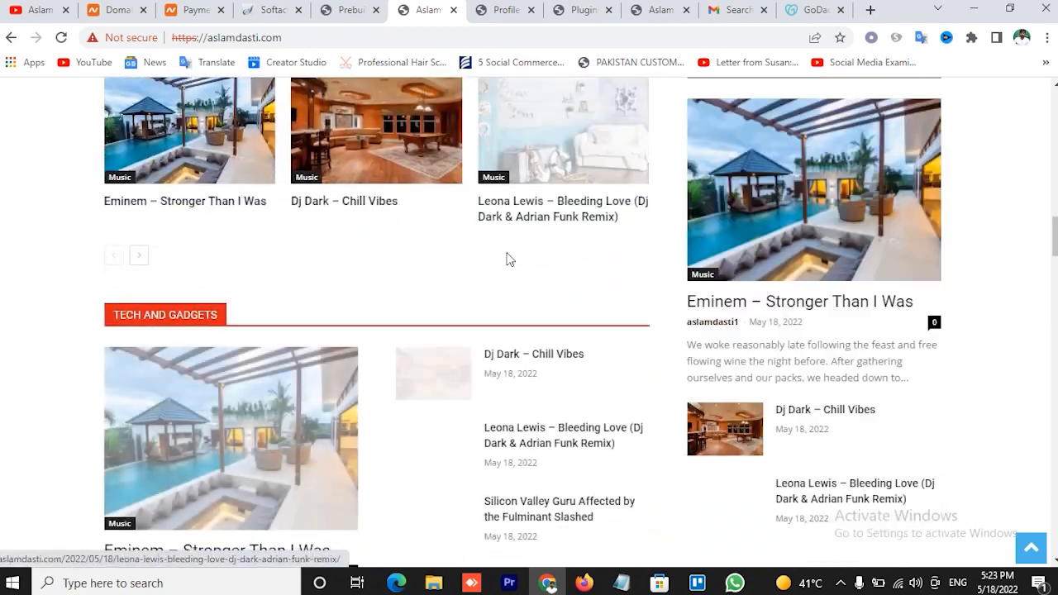
scroll(508, 258, "down", 18)
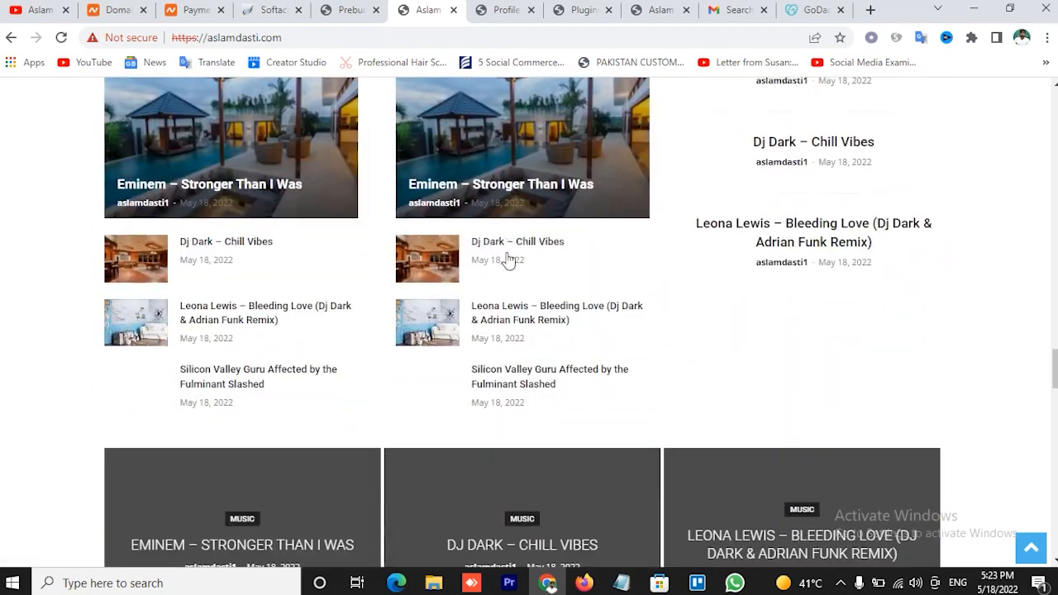
scroll(507, 259, "down", 9)
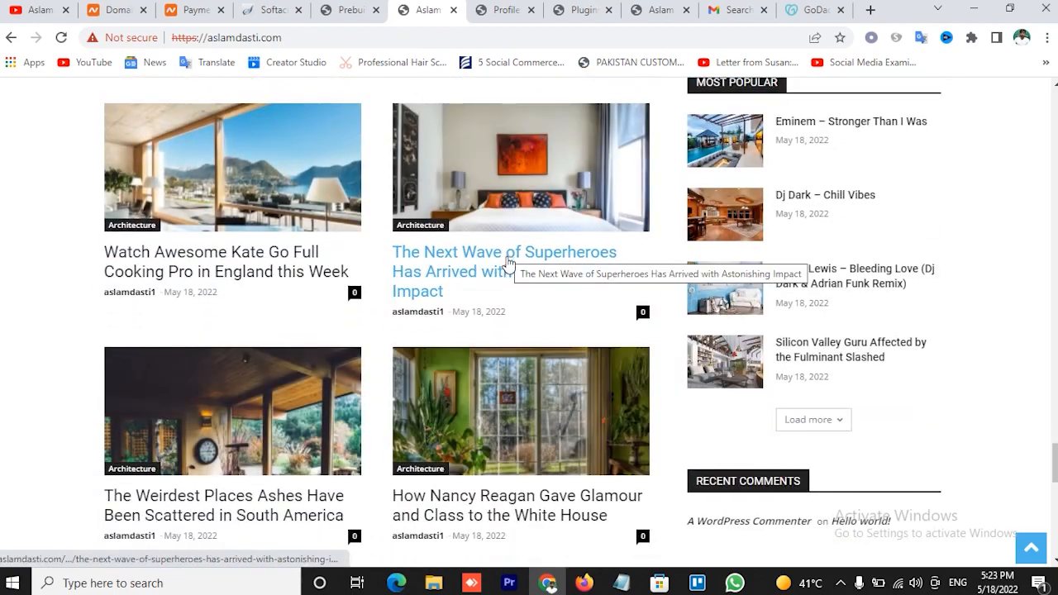
scroll(508, 259, "down", 4)
scroll(508, 265, "down", 4)
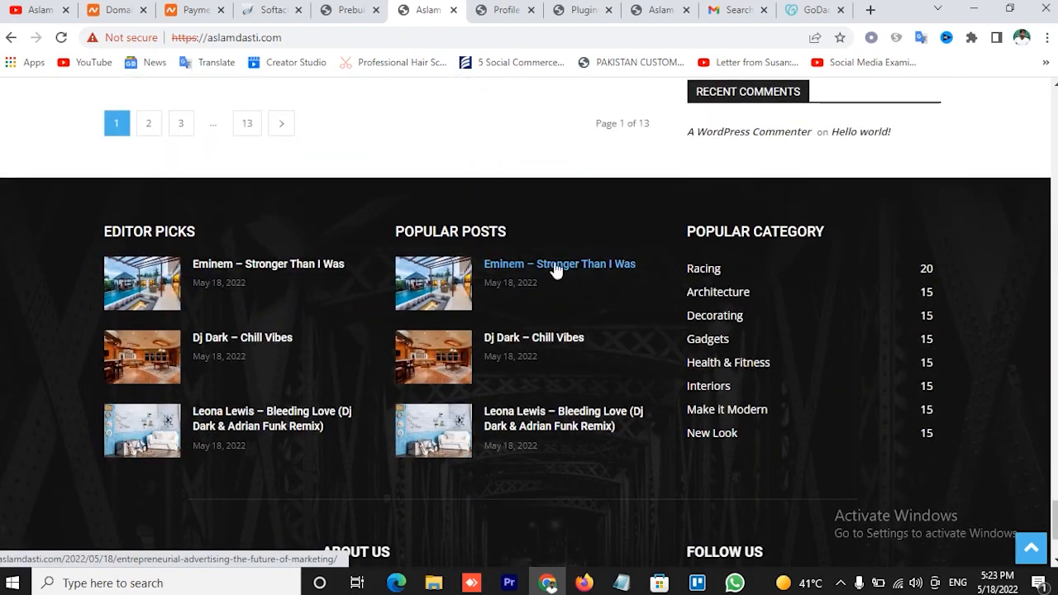
scroll(558, 272, "down", 2)
scroll(612, 279, "up", 2)
scroll(624, 283, "up", 1)
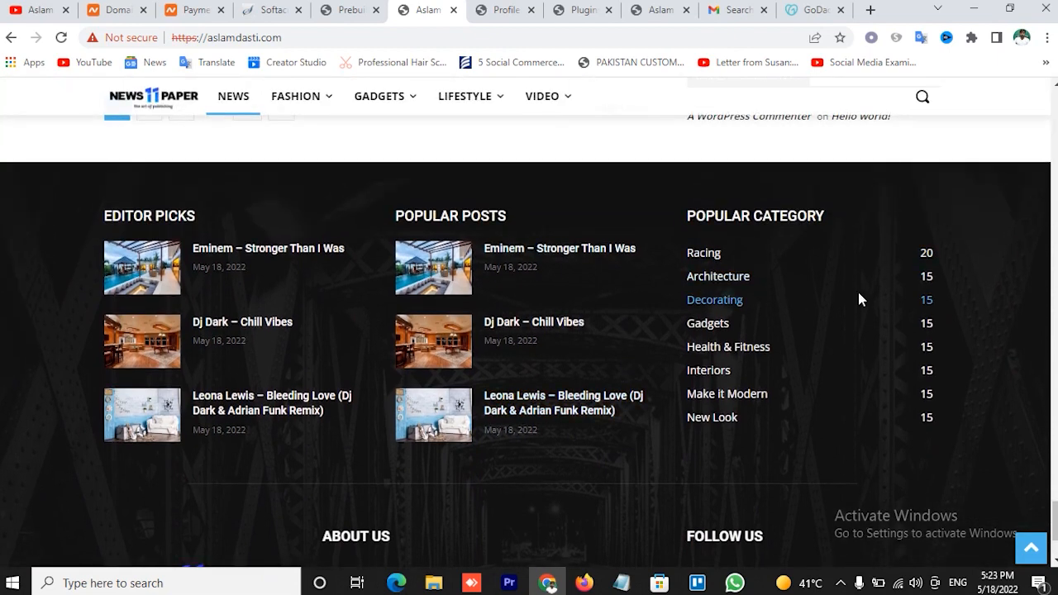
scroll(864, 296, "down", 2)
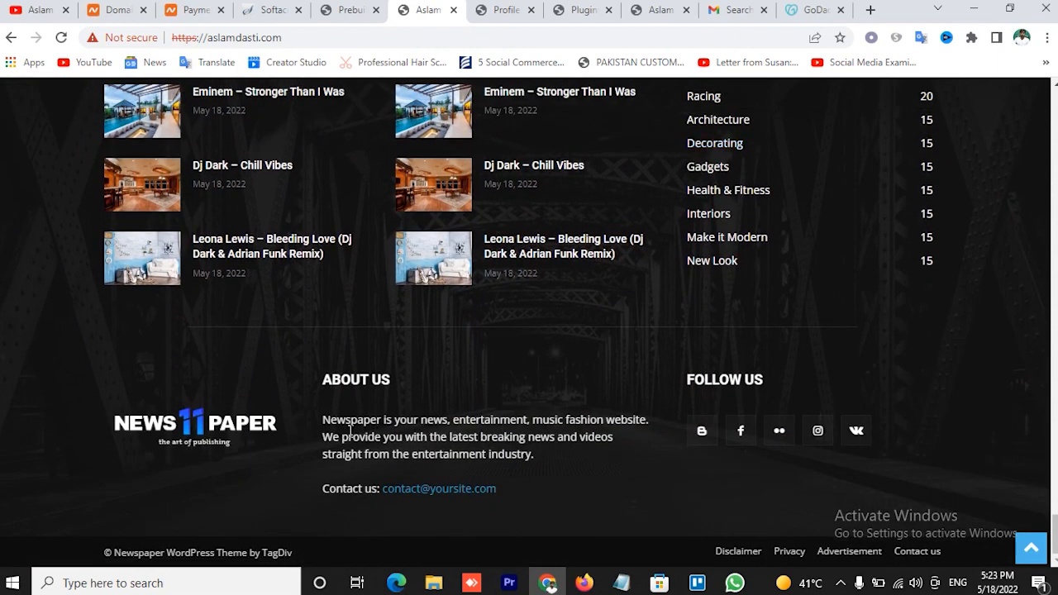
- Read the footer About Us text, then open the Newspaper Theme panel in the admin tab
left_click_drag(322, 420, 544, 486)
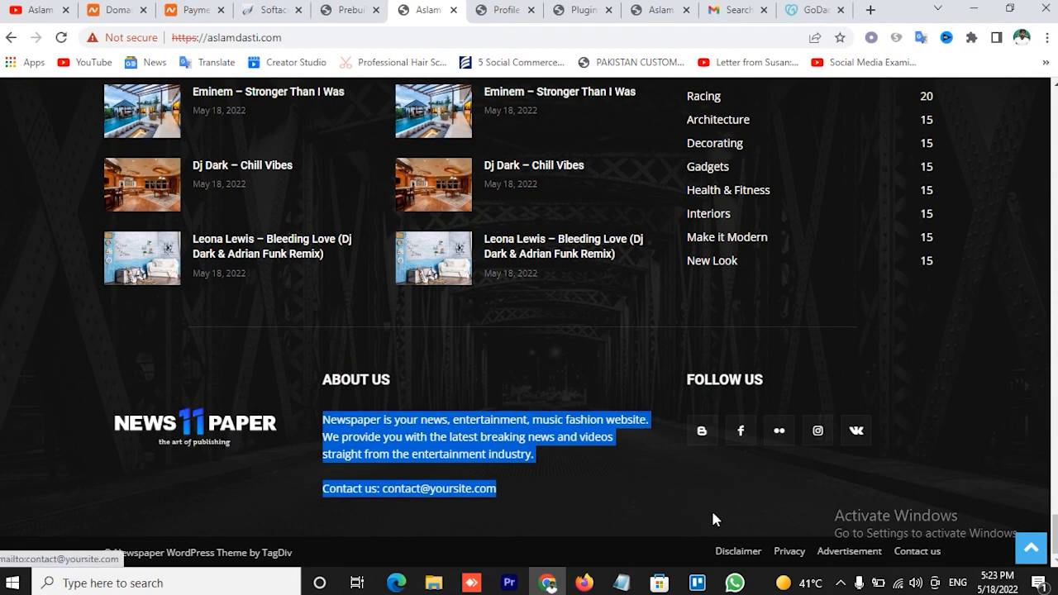
left_click(759, 521)
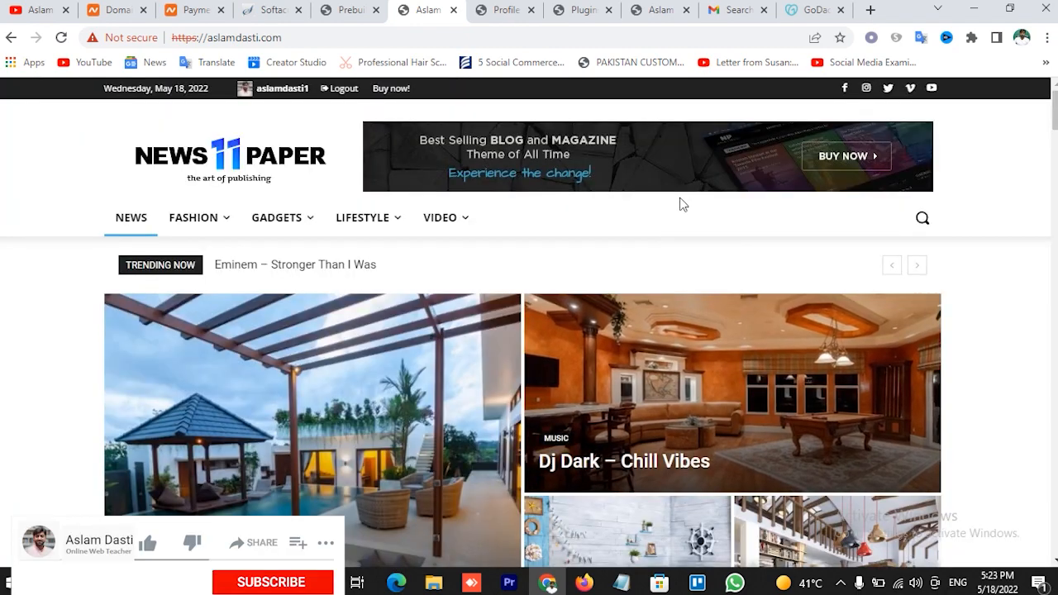
left_click(351, 8)
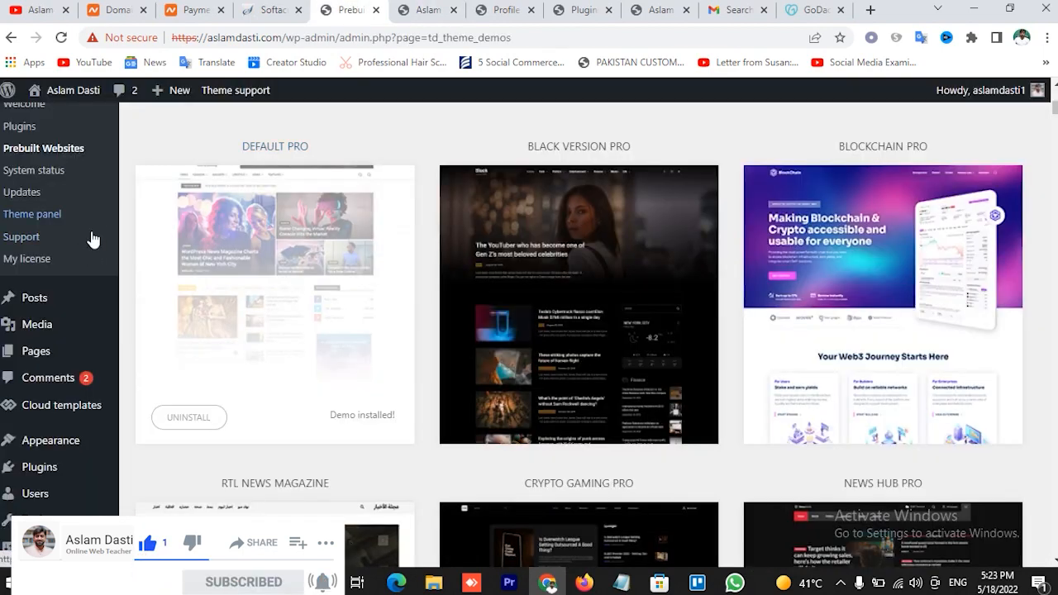
left_click(42, 220)
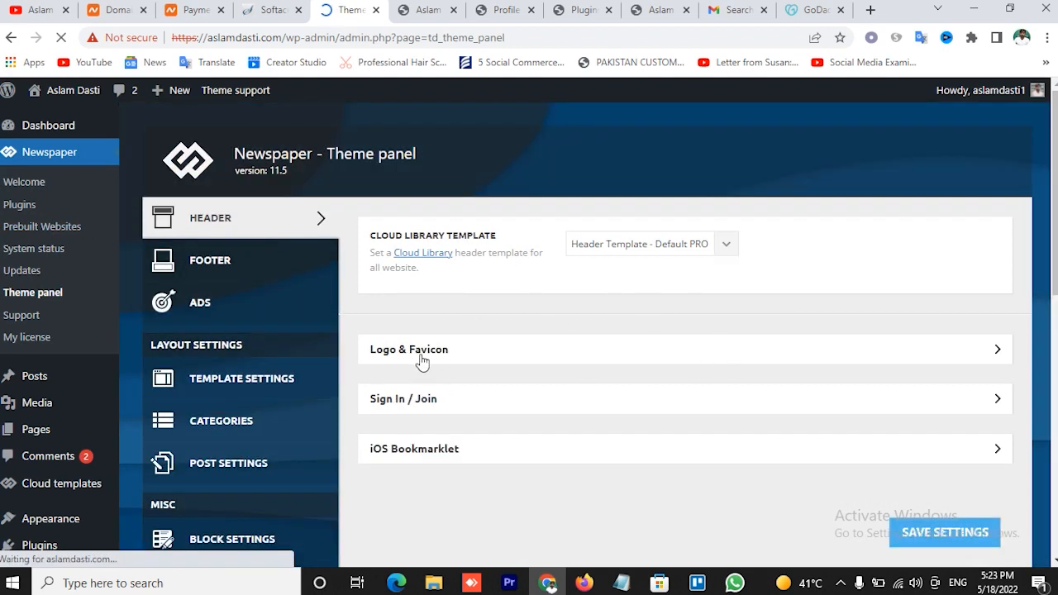
- Expand Logo & Favicon and review the logo (272 x 90px), retina logo and favicon slots
left_click(428, 10)
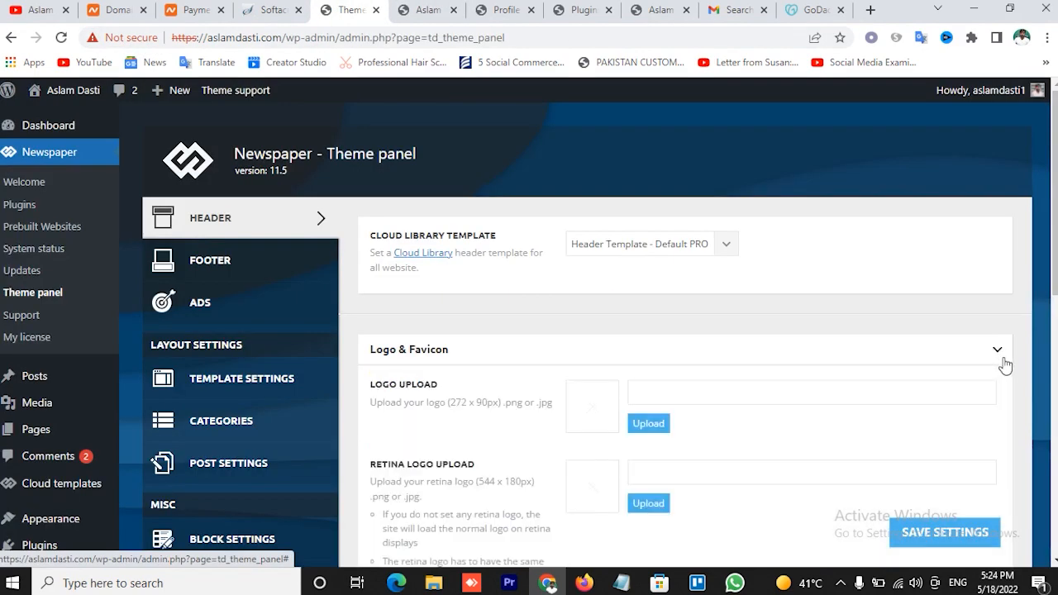
scroll(882, 371, "down", 1)
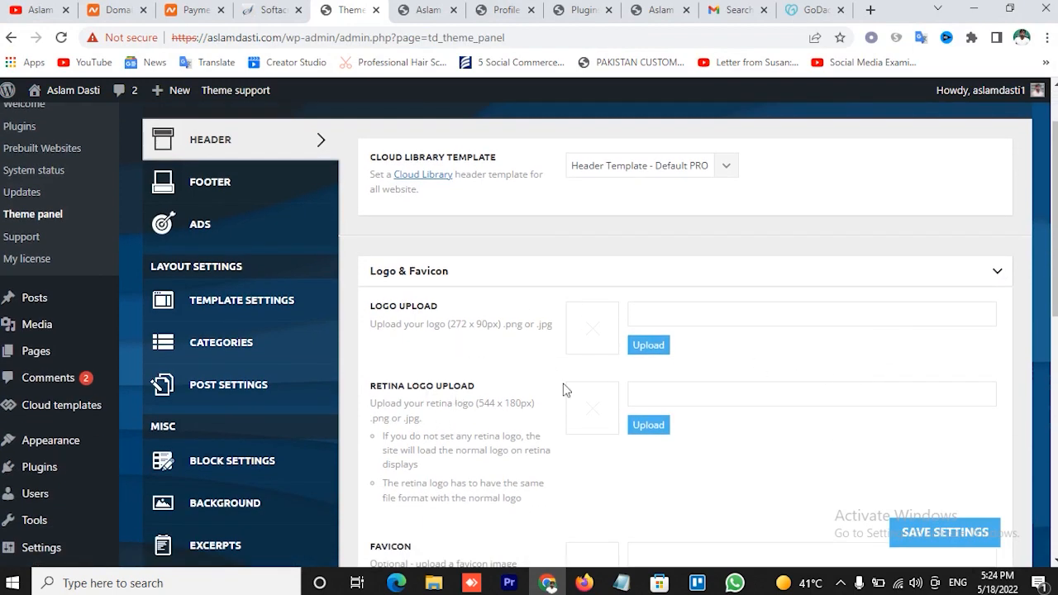
scroll(565, 391, "down", 3)
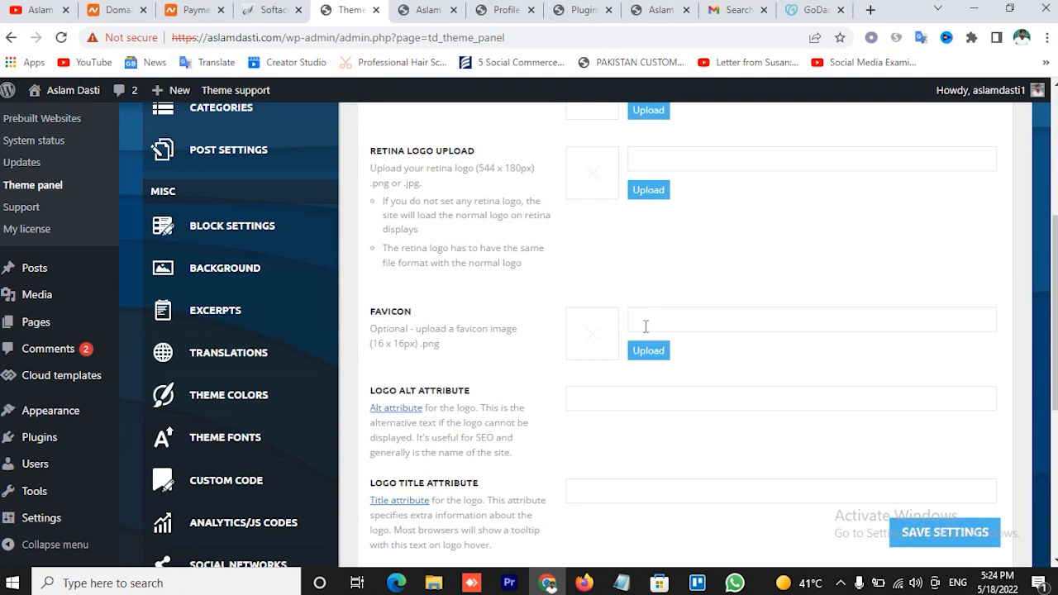
scroll(651, 324, "up", 4)
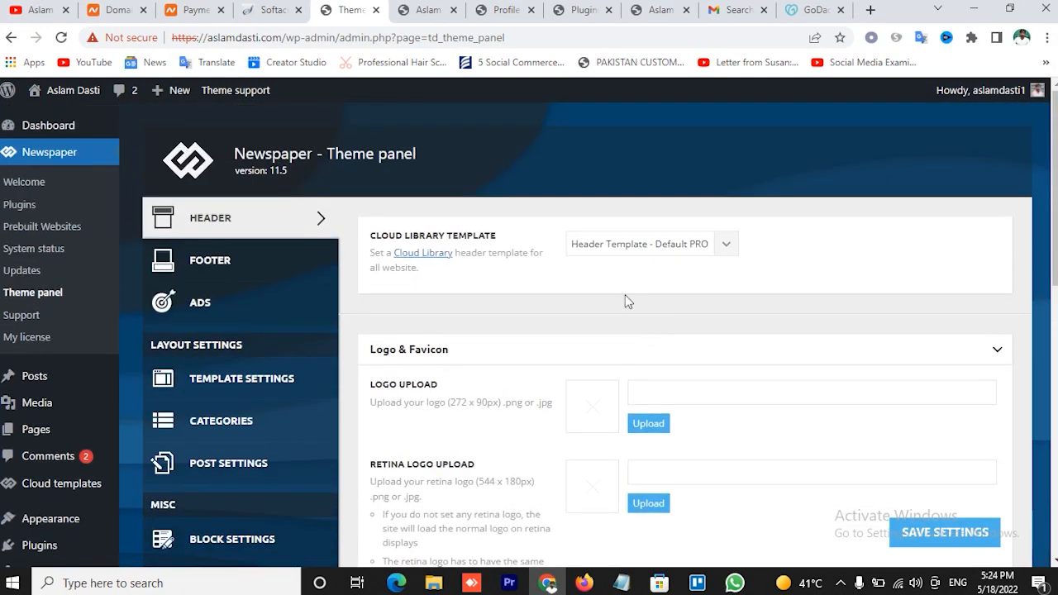
- Search Google for logomakr in a new tab
left_click(872, 10)
type("log")
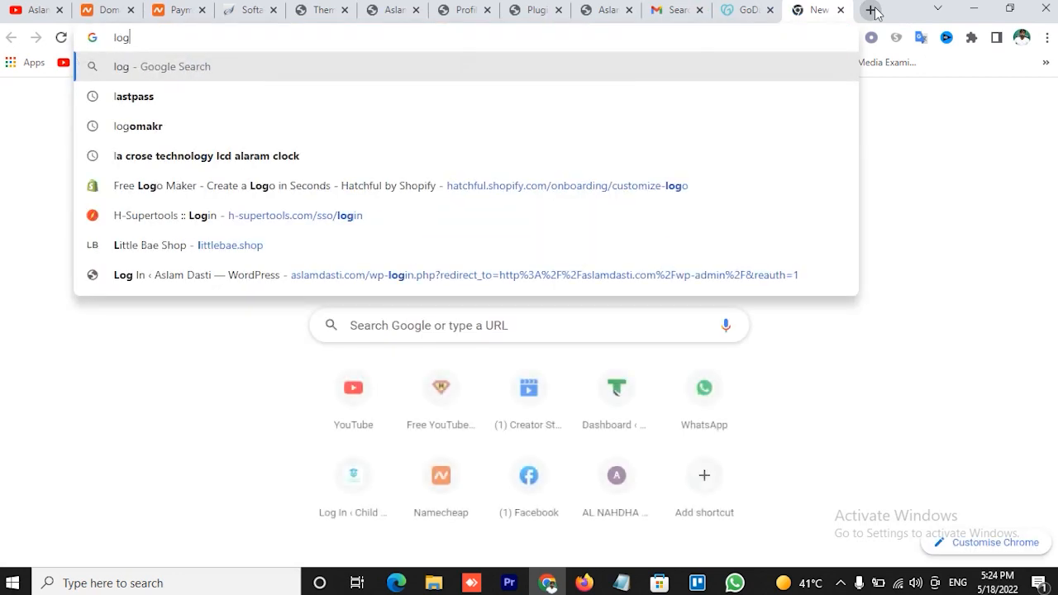
type("omakr")
key("Return")
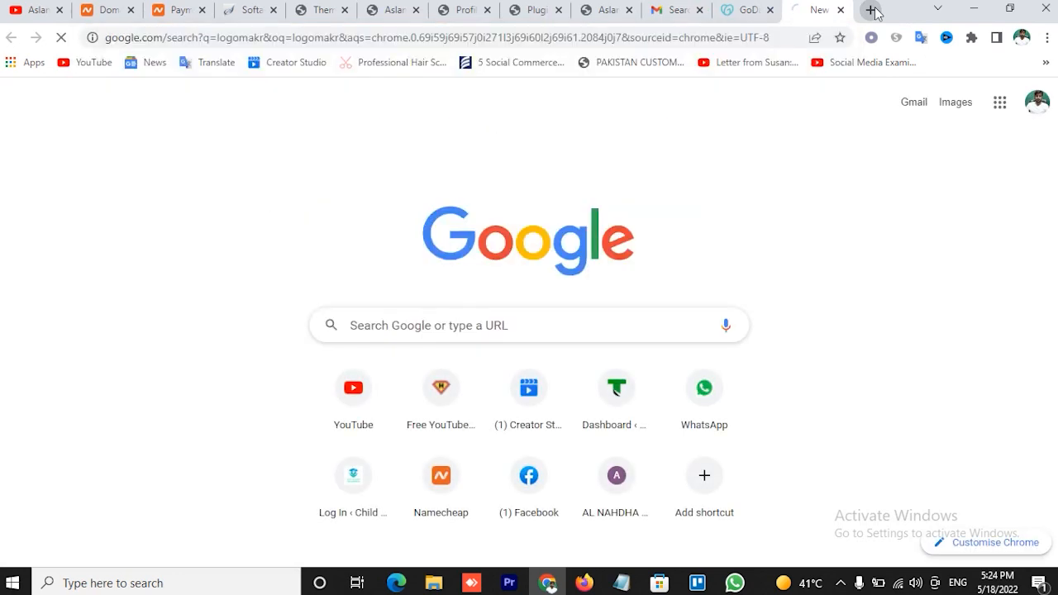
- Load the Cool Text site in another tab, then start a new LogoMakr design
left_click(872, 10)
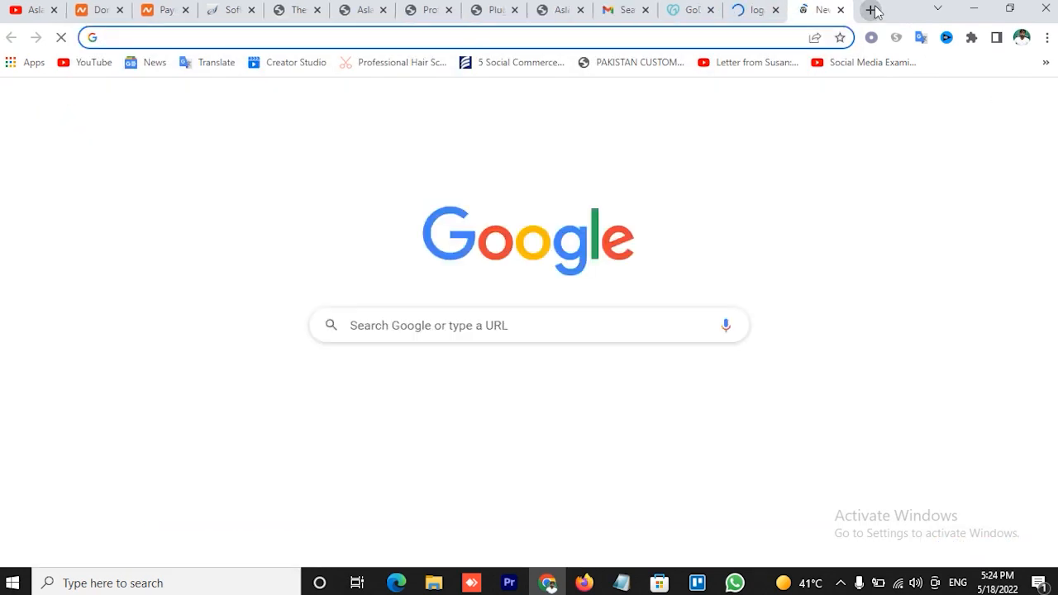
type("cool")
key("Return")
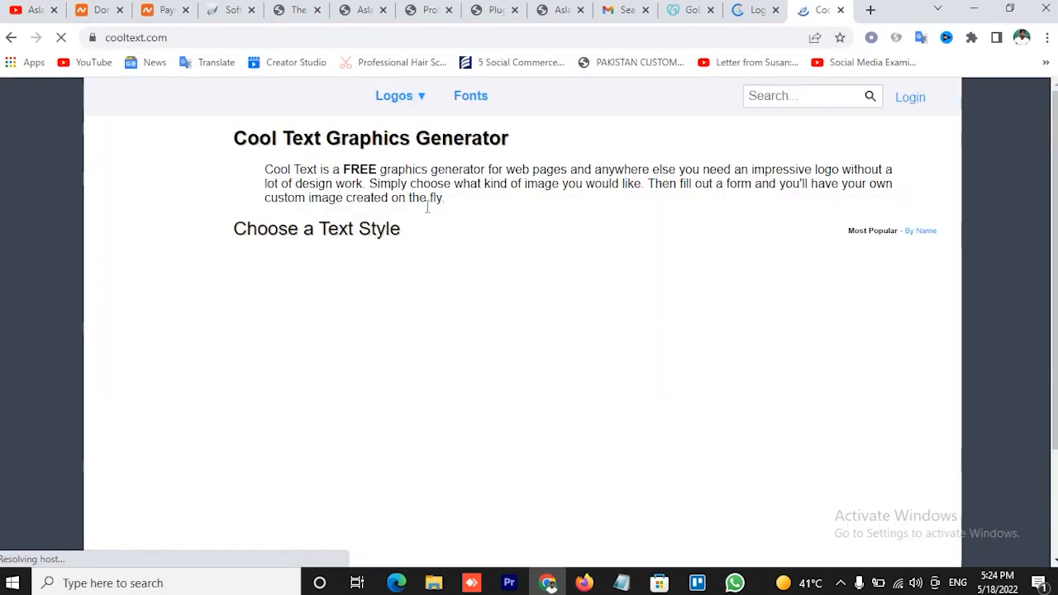
left_click(755, 9)
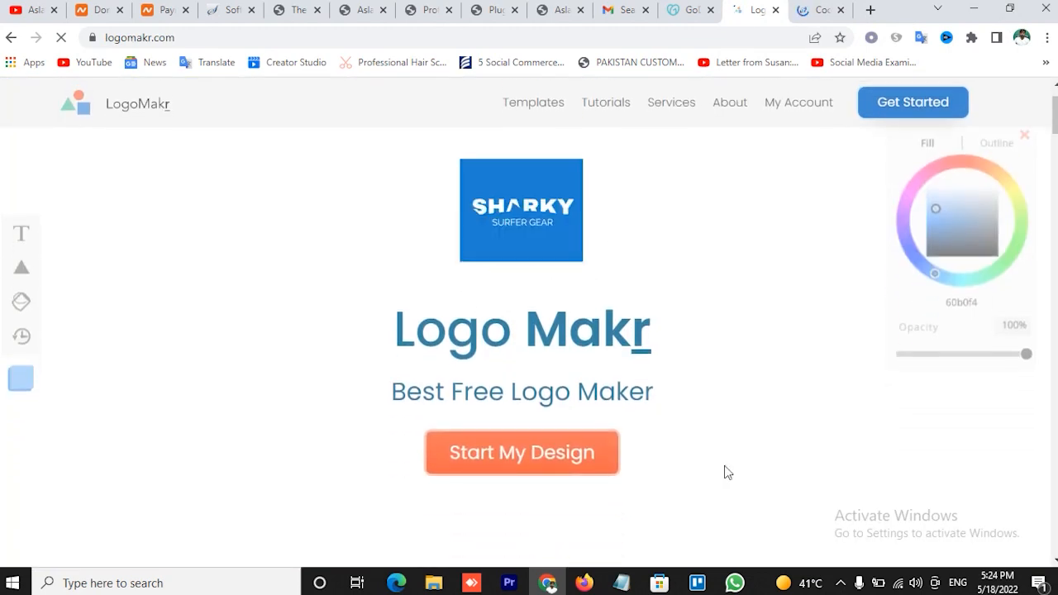
left_click(532, 459)
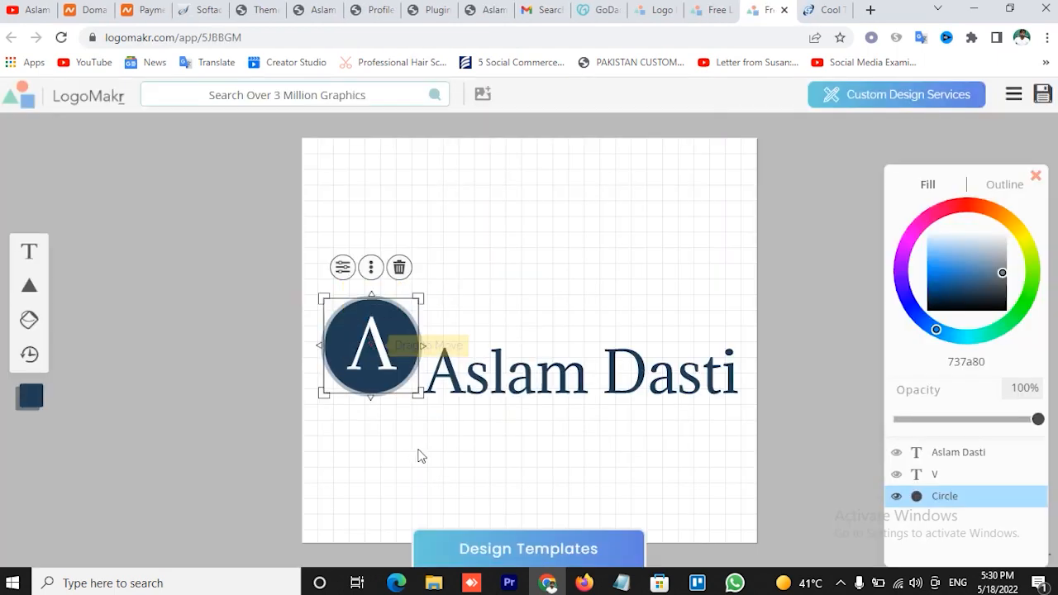
- Download the full logo as the free low-resolution PNG after accepting the terms
left_click(472, 458)
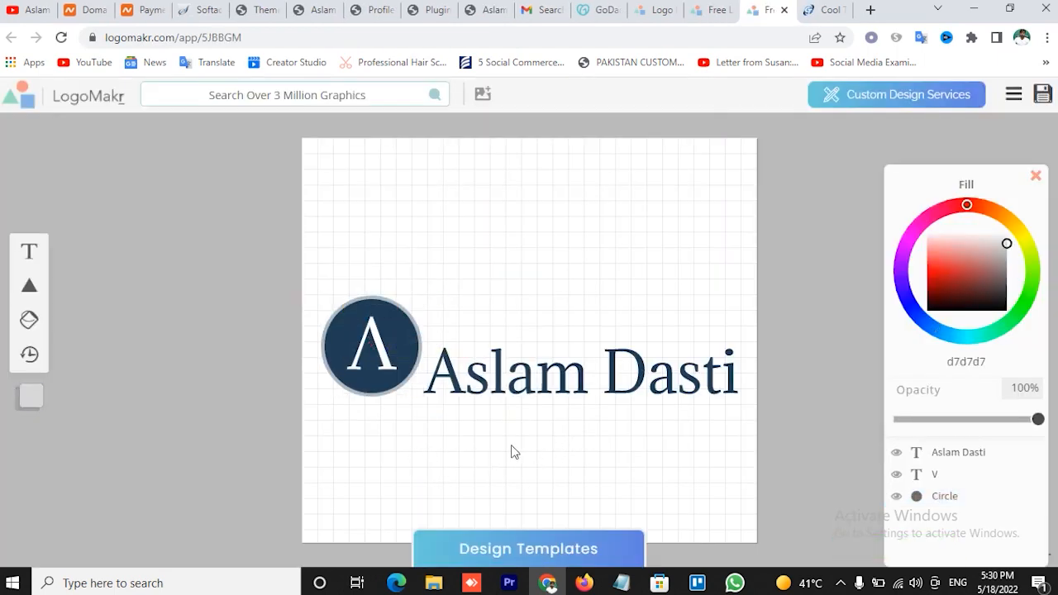
left_click(656, 362)
left_click(373, 354)
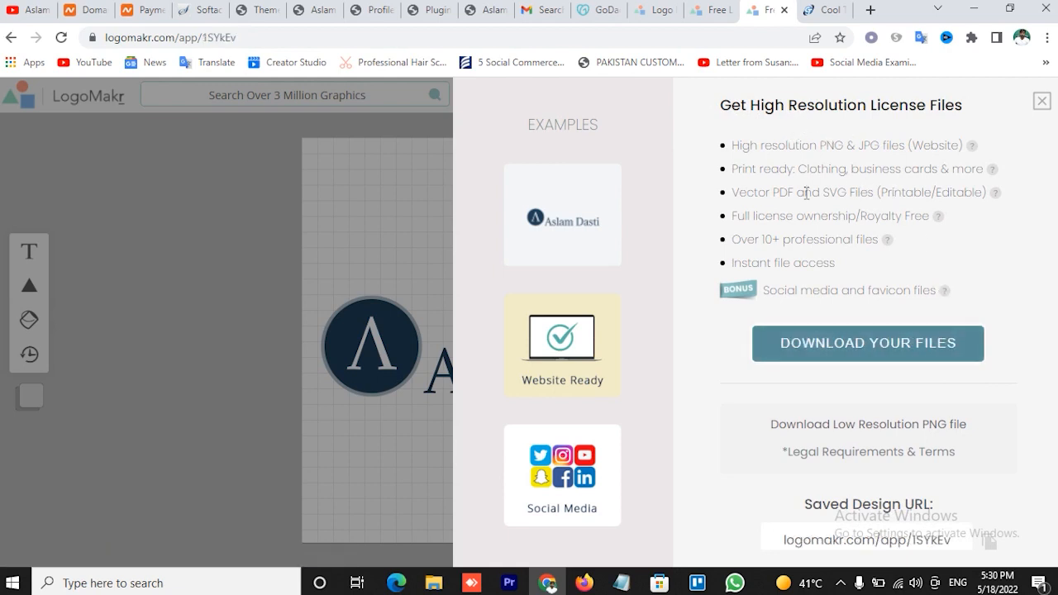
left_click(837, 347)
left_click(829, 426)
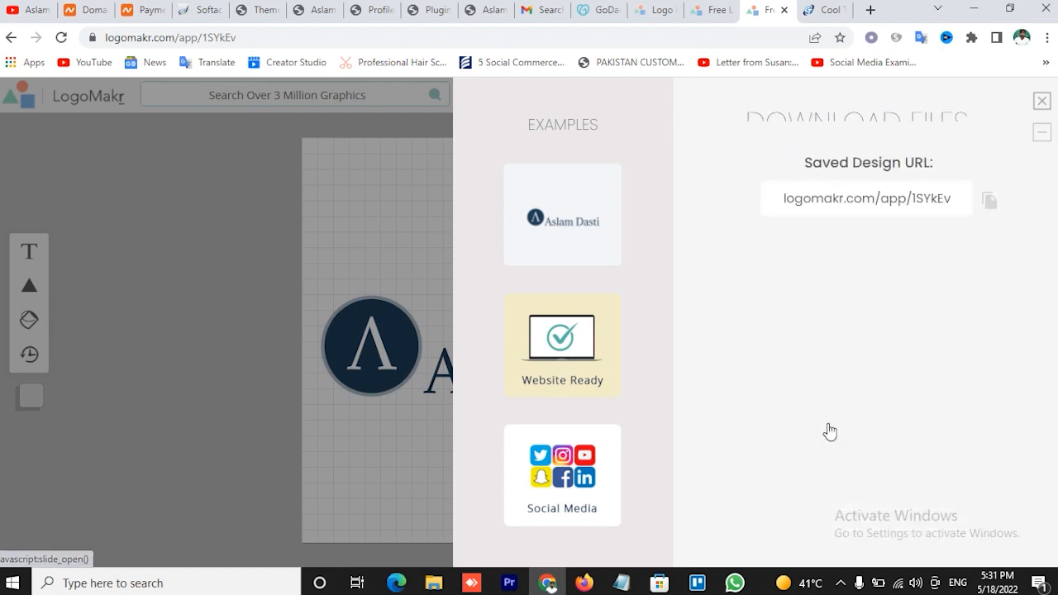
left_click(730, 216)
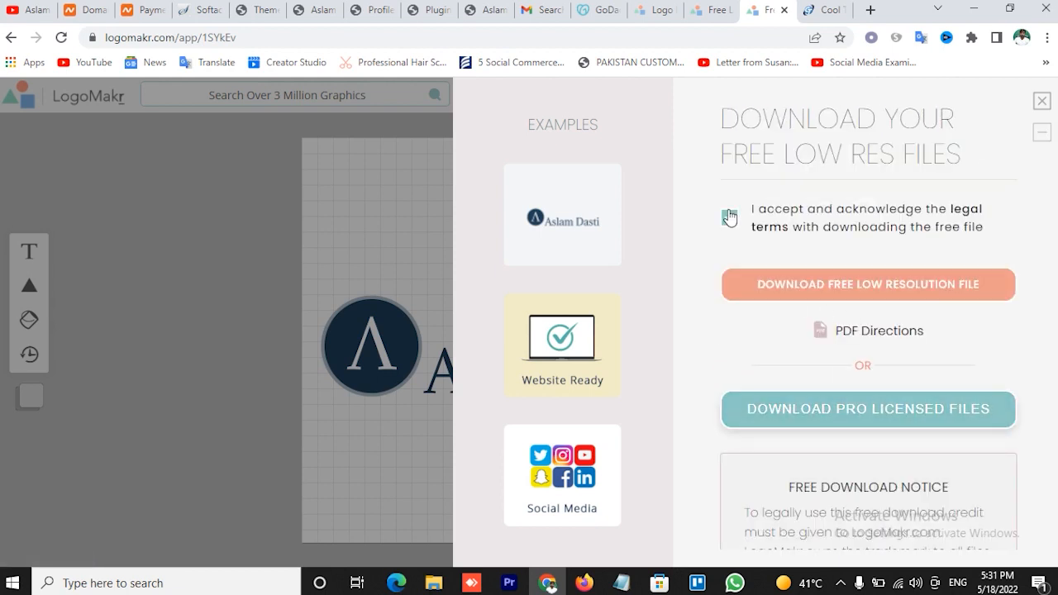
left_click(794, 284)
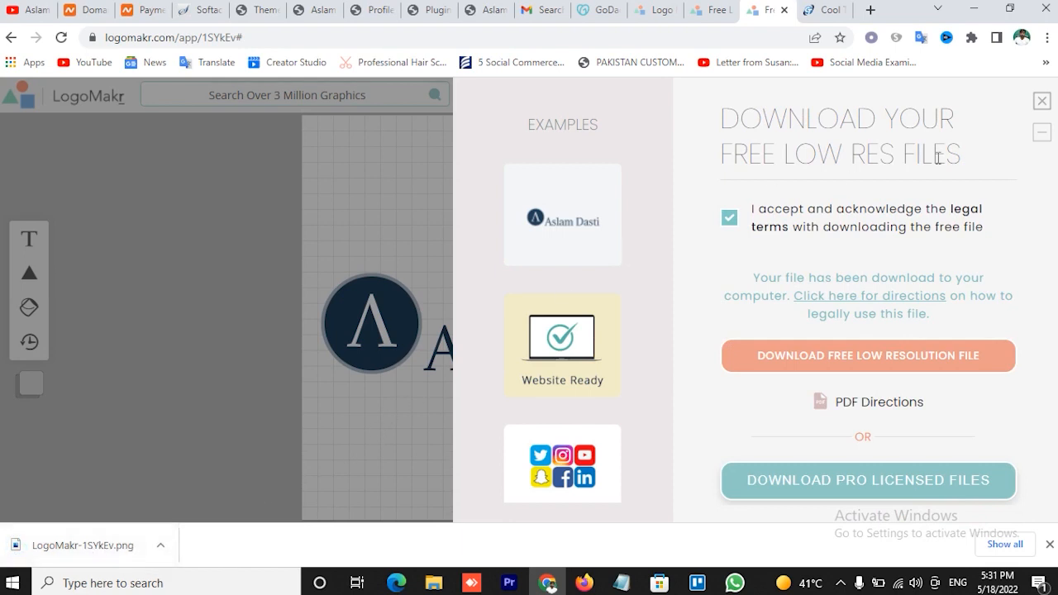
- Delete the name text, leaving only the circle with the Λ letter repositioned inside
left_click(1042, 106)
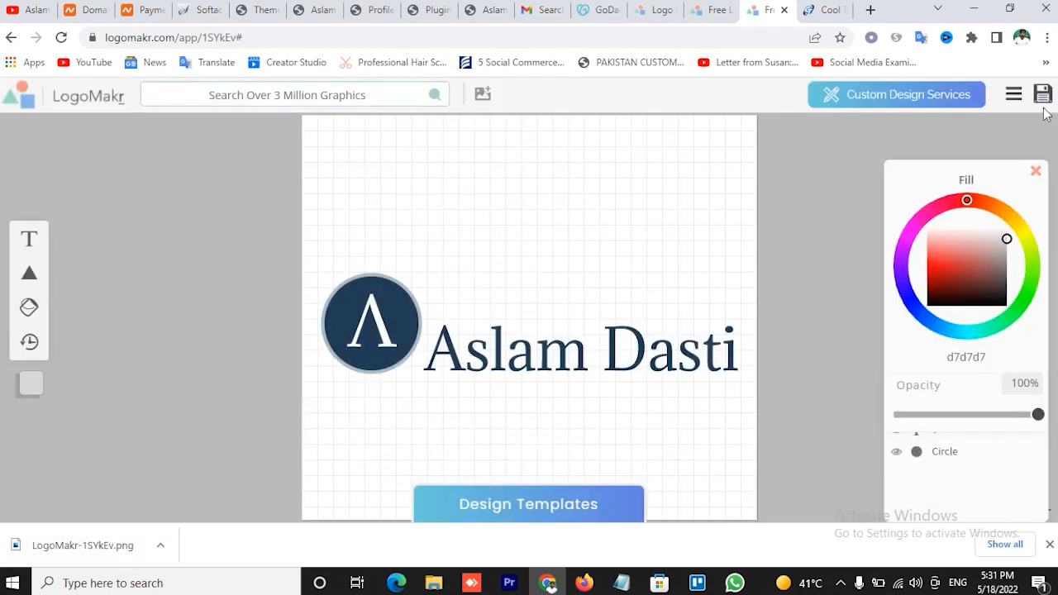
left_click(376, 345)
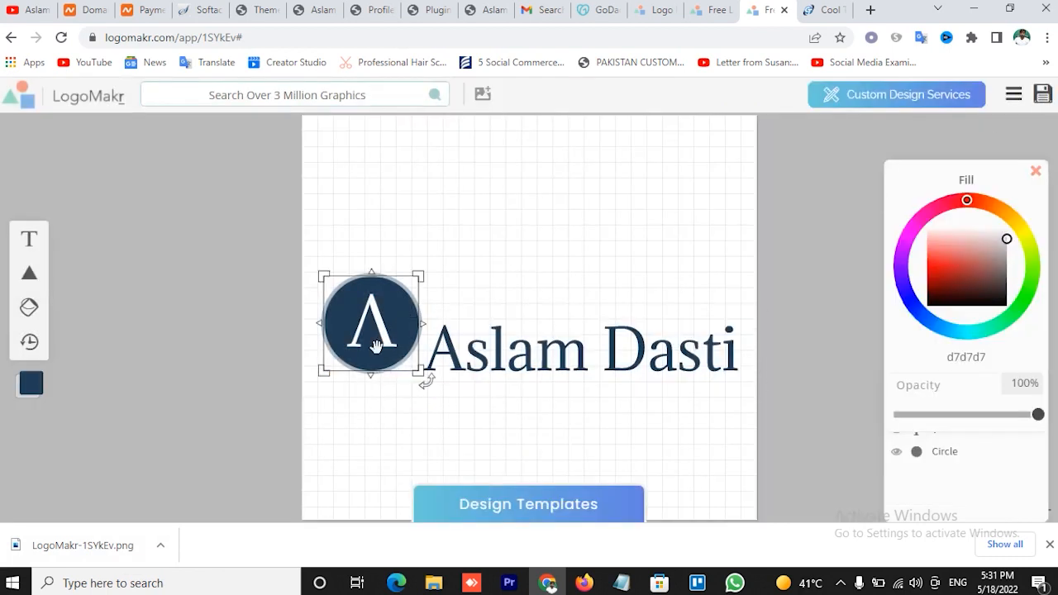
left_click(524, 344)
key("Delete")
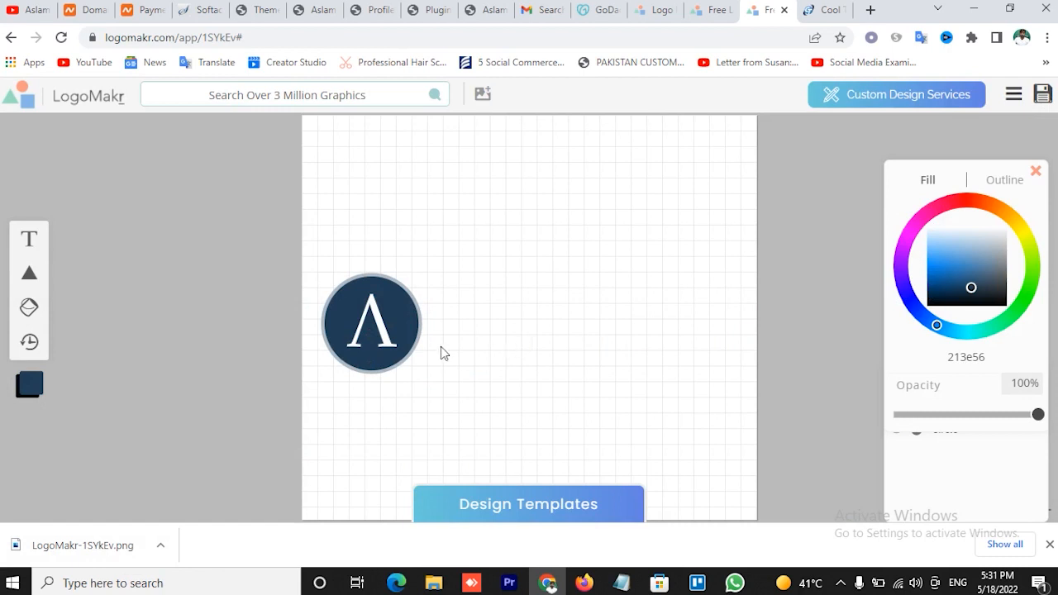
left_click(402, 323)
mouse_move(405, 321)
left_mouse_down()
mouse_move(548, 312)
mouse_move(416, 317)
left_mouse_up()
left_click(576, 335)
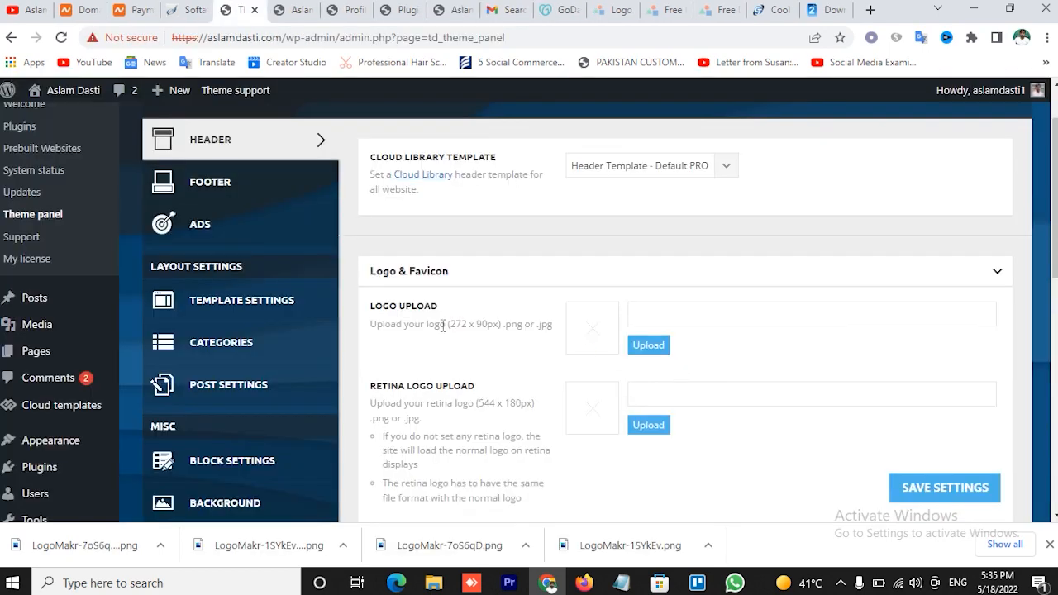
- Upload the downloaded LogoMakr PNG and set it as both logo and retina logo
left_click(649, 346)
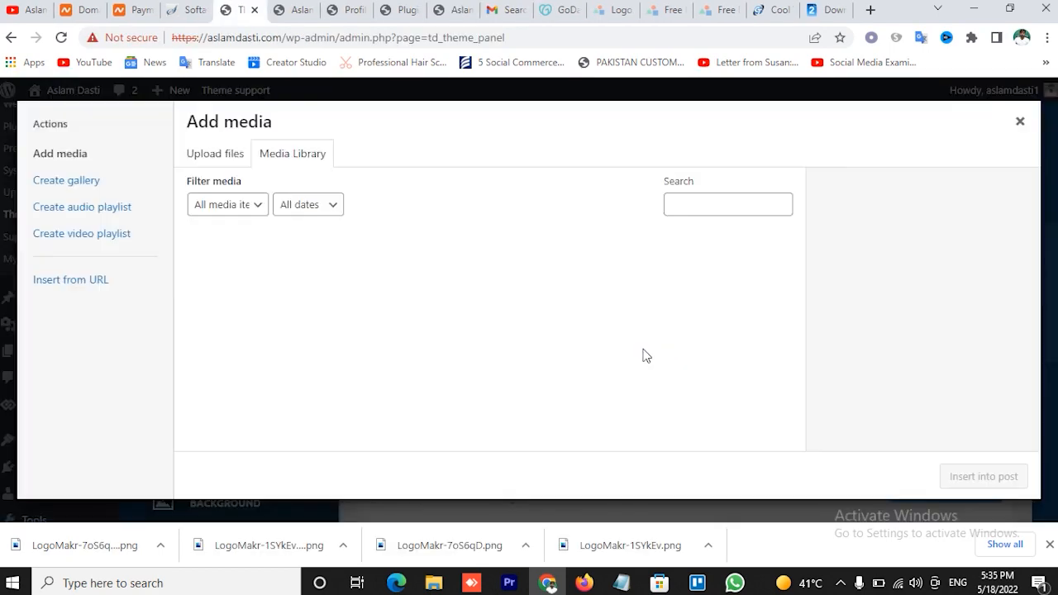
left_click_drag(279, 548, 417, 281)
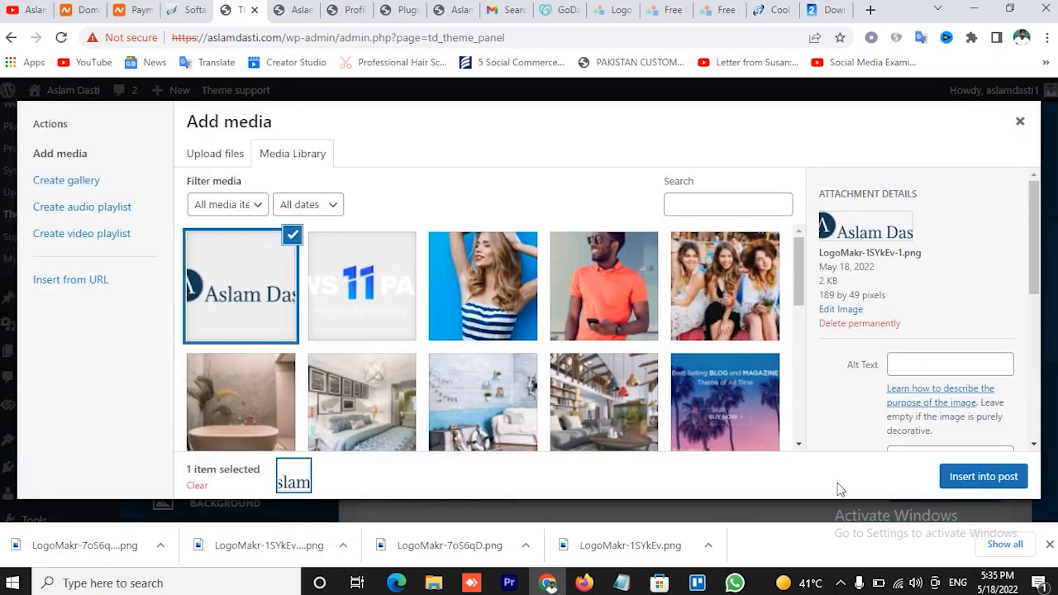
left_click(984, 478)
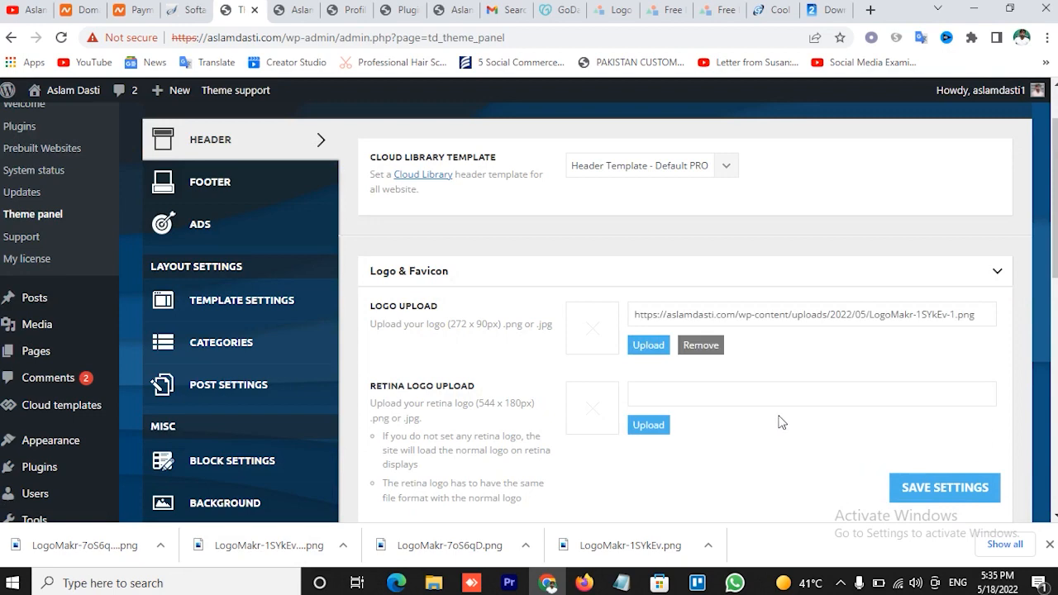
left_click(650, 426)
left_click(230, 283)
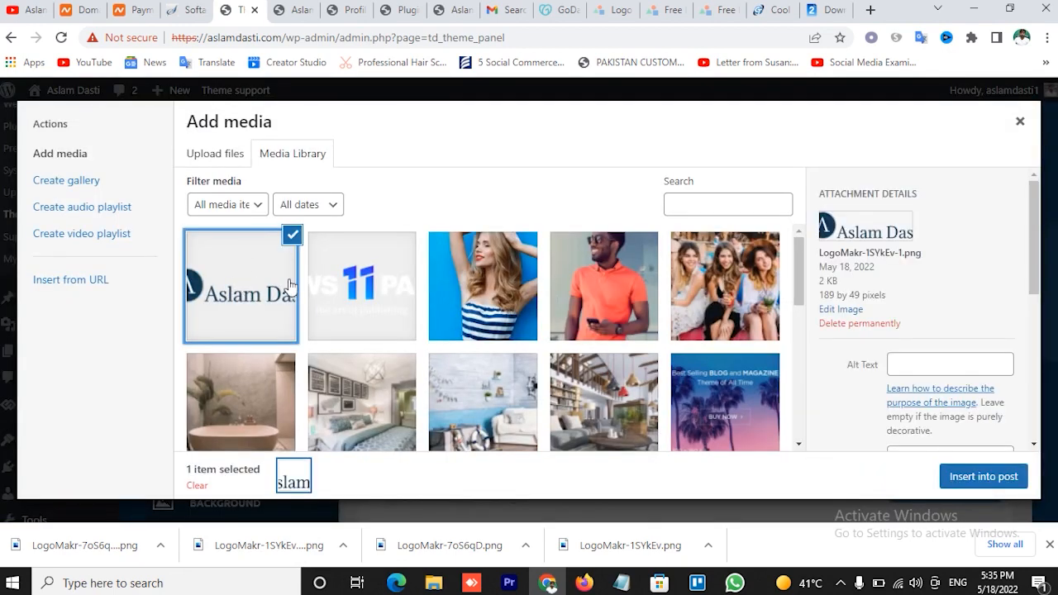
left_click(988, 476)
scroll(836, 438, "down", 3)
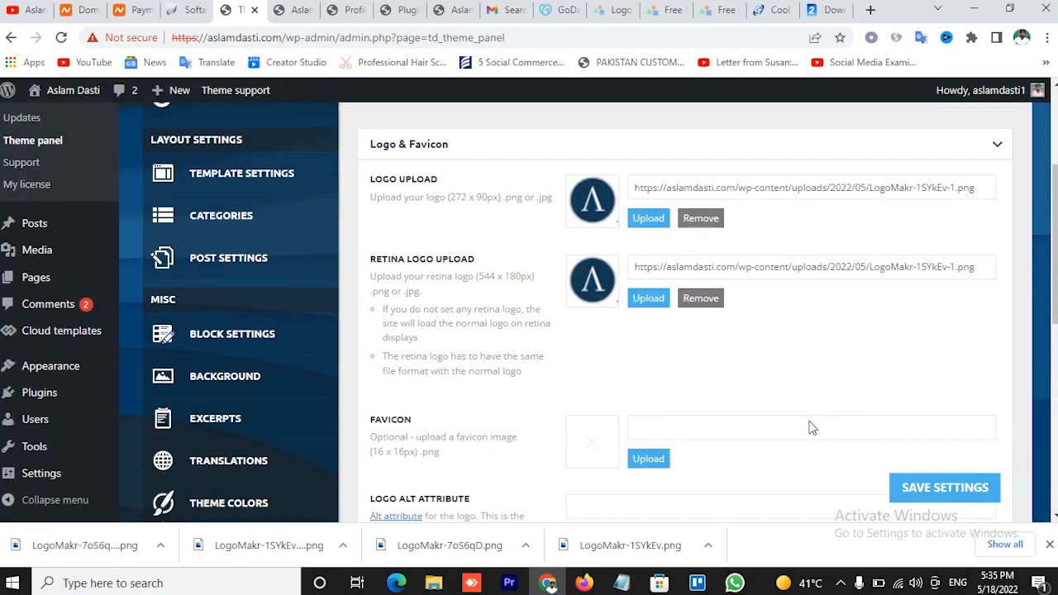
- Upload the circle icon PNG and set it as the favicon
left_click(650, 352)
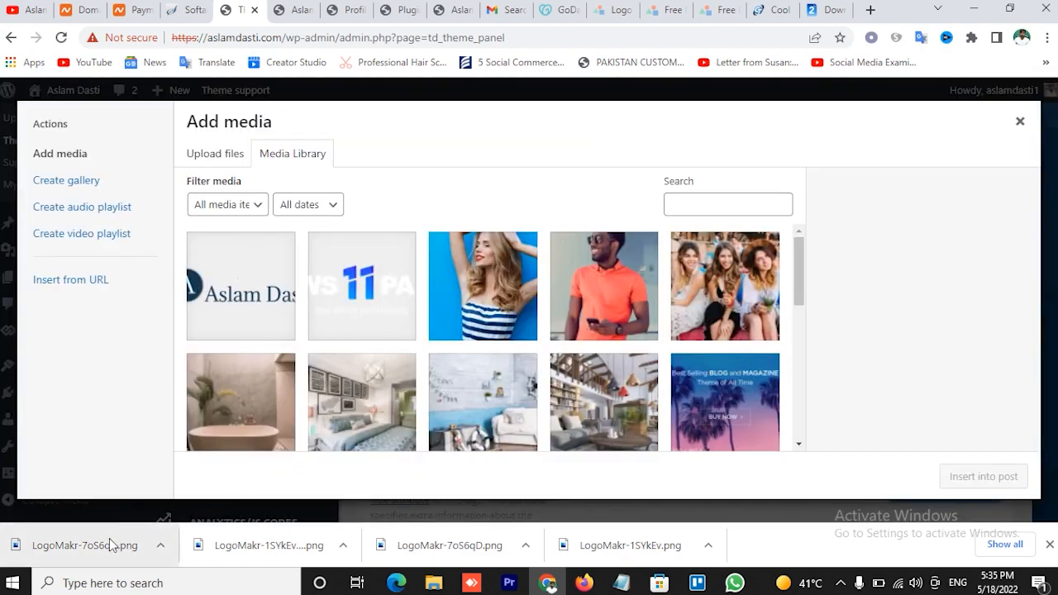
left_click_drag(109, 538, 377, 288)
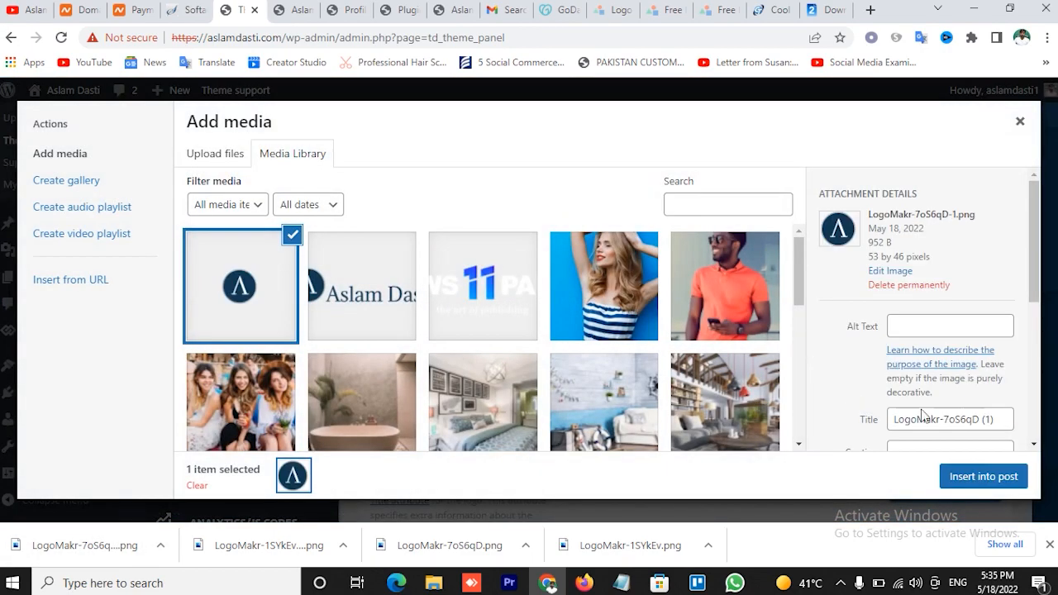
left_click(982, 479)
scroll(785, 409, "down", 3)
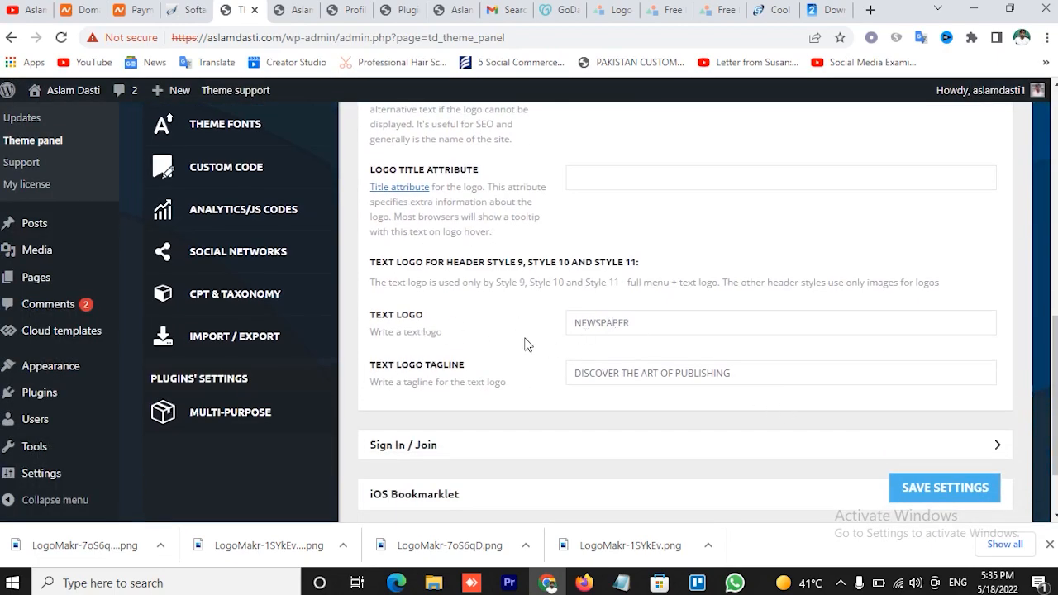
- Replace the text logo with the owner's name and the tagline with 'Explore the world news'
double_click(638, 326)
type("A")
type("Explore the world news")
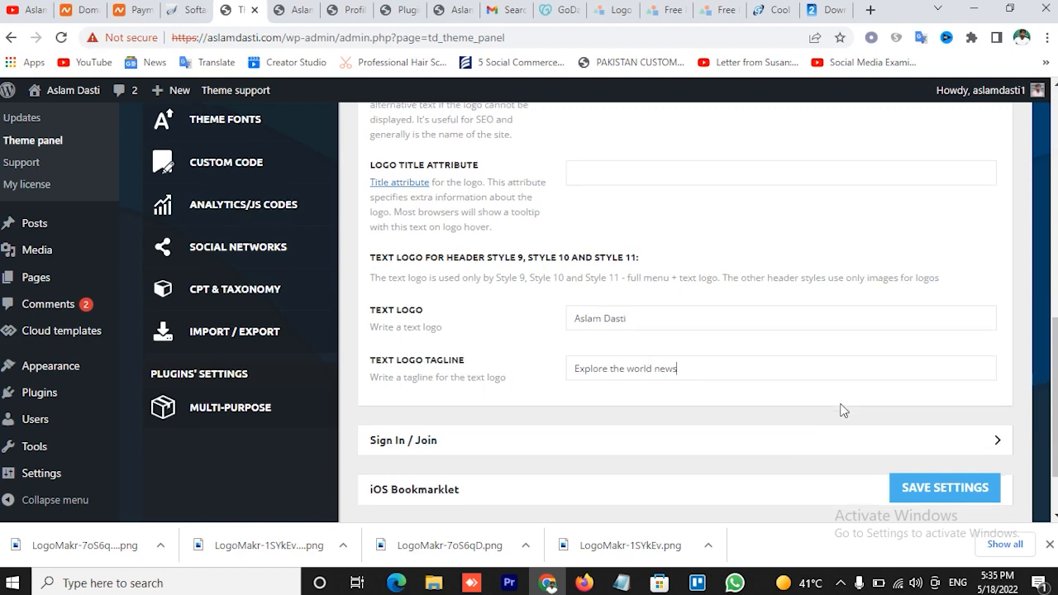
- Expand the Sign In / Join options and save the theme settings
scroll(842, 414, "down", 2)
left_click(994, 357)
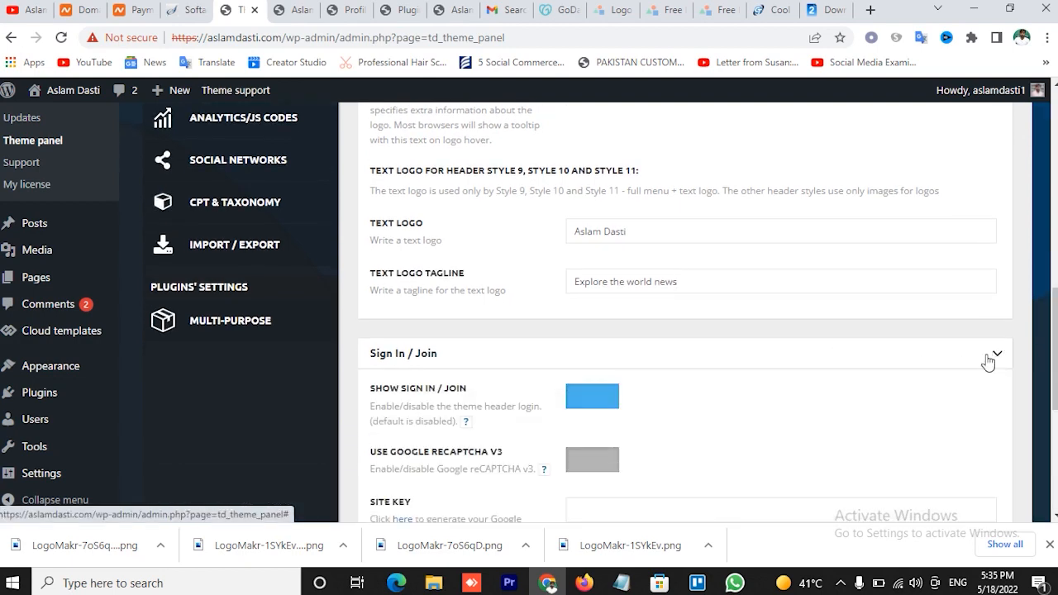
scroll(794, 396, "down", 1)
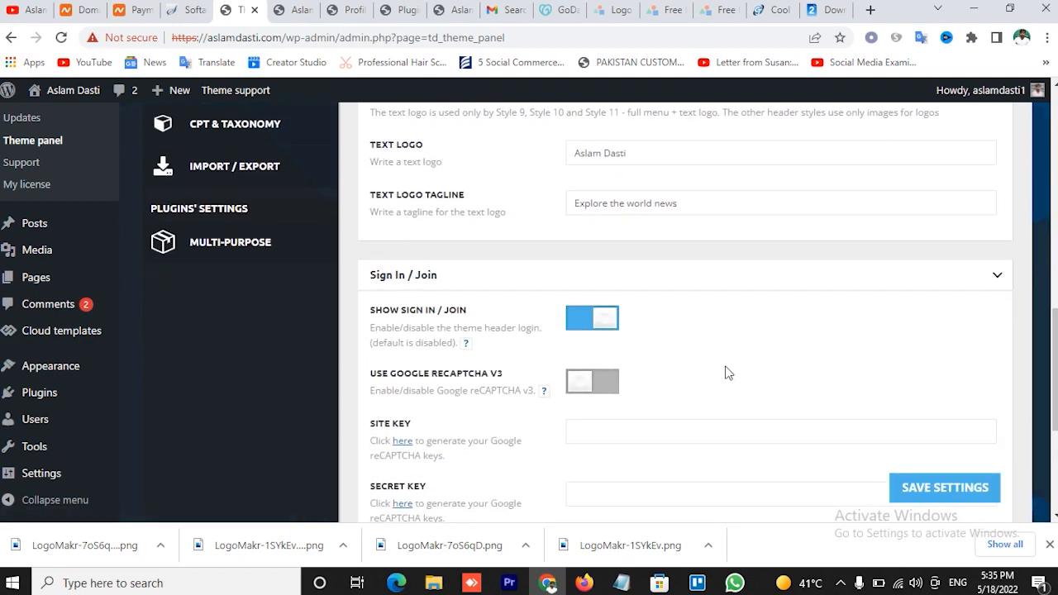
scroll(732, 372, "down", 2)
scroll(730, 372, "down", 2)
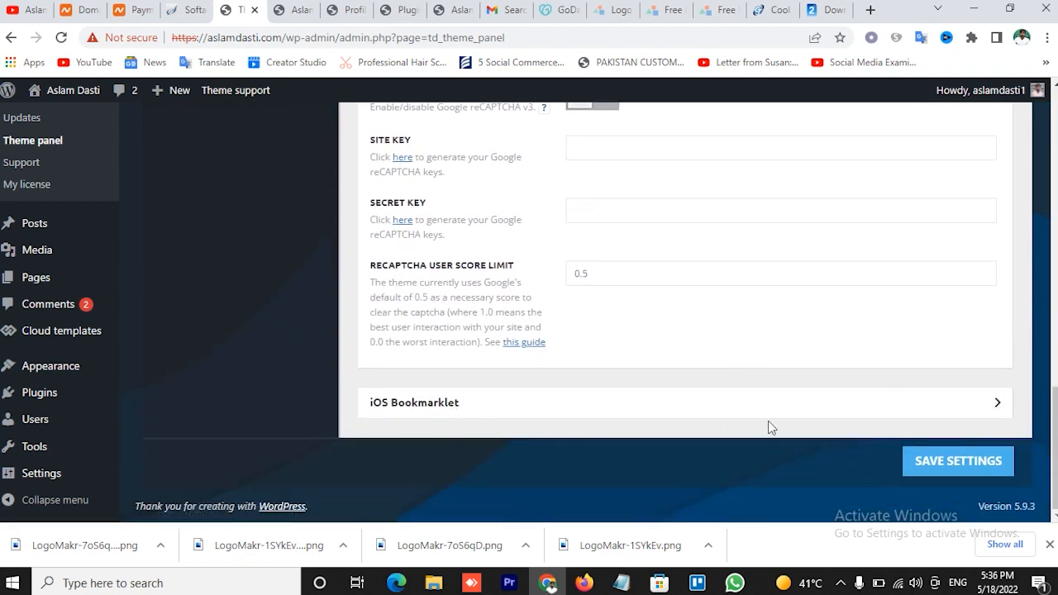
left_click(948, 469)
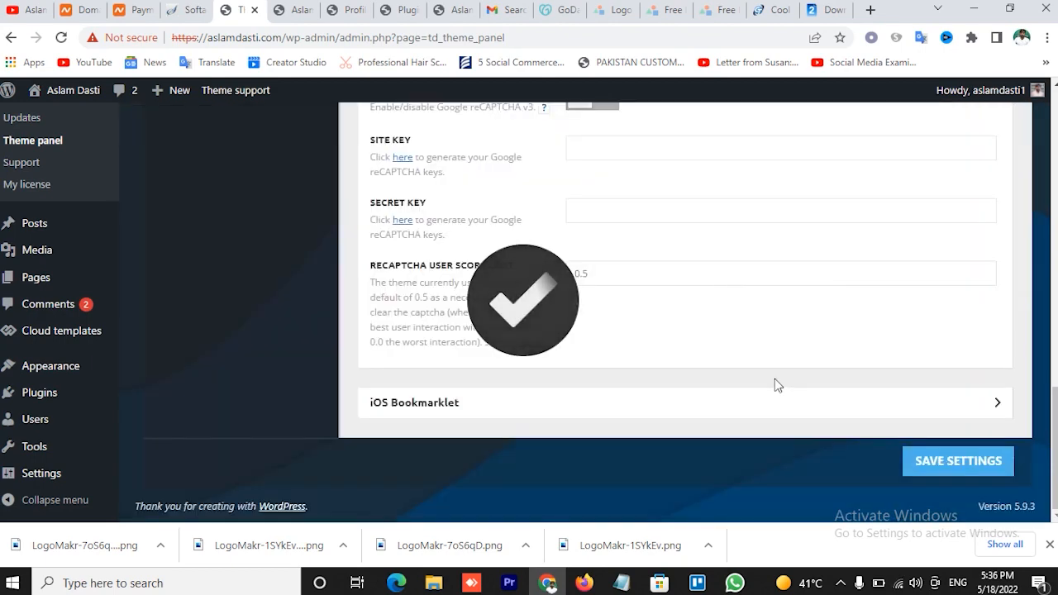
scroll(775, 379, "up", 2)
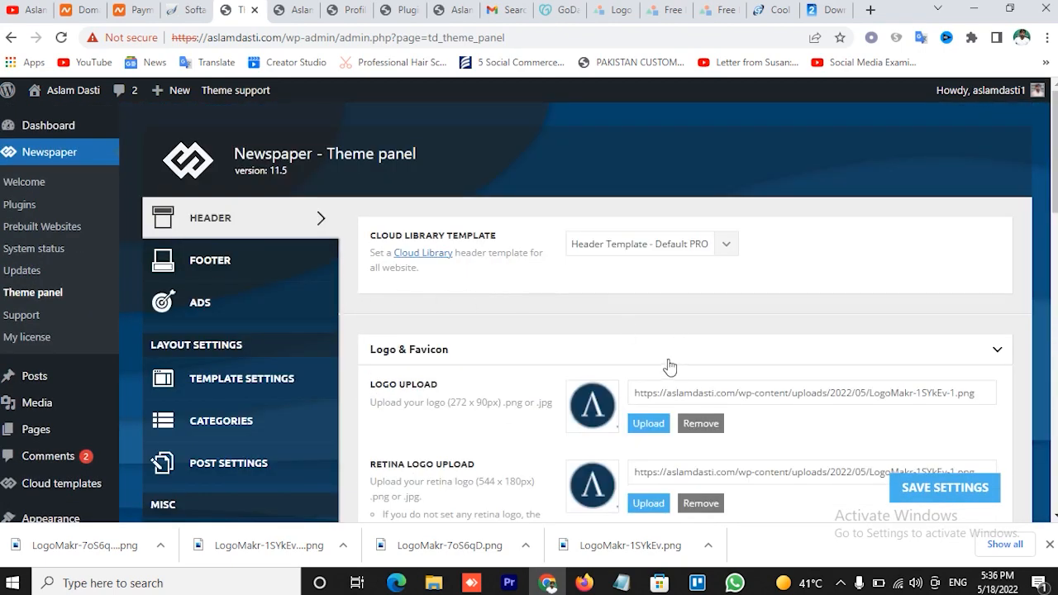
left_click(293, 9)
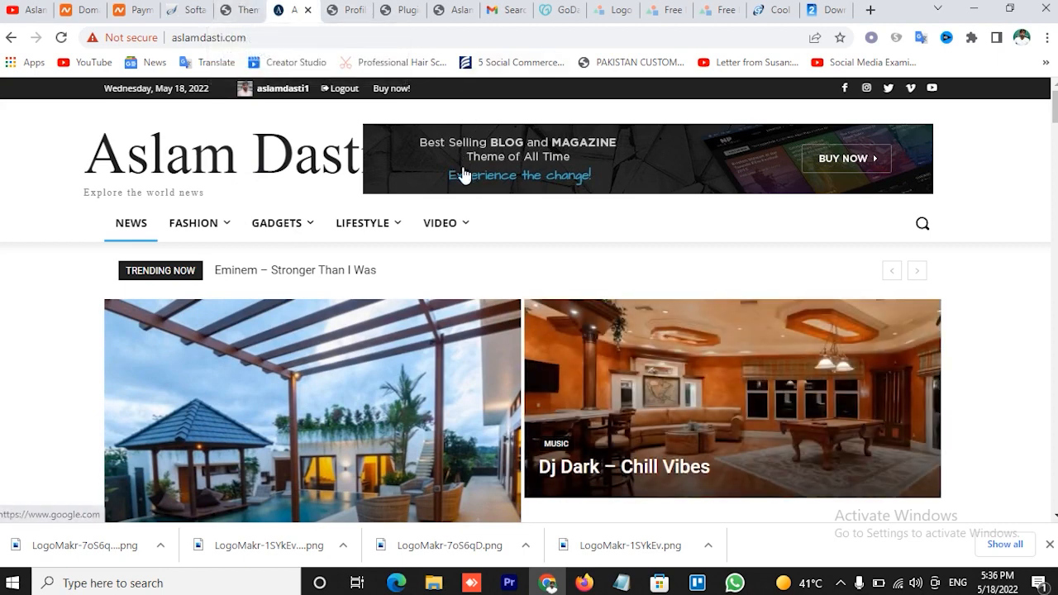
left_click(236, 6)
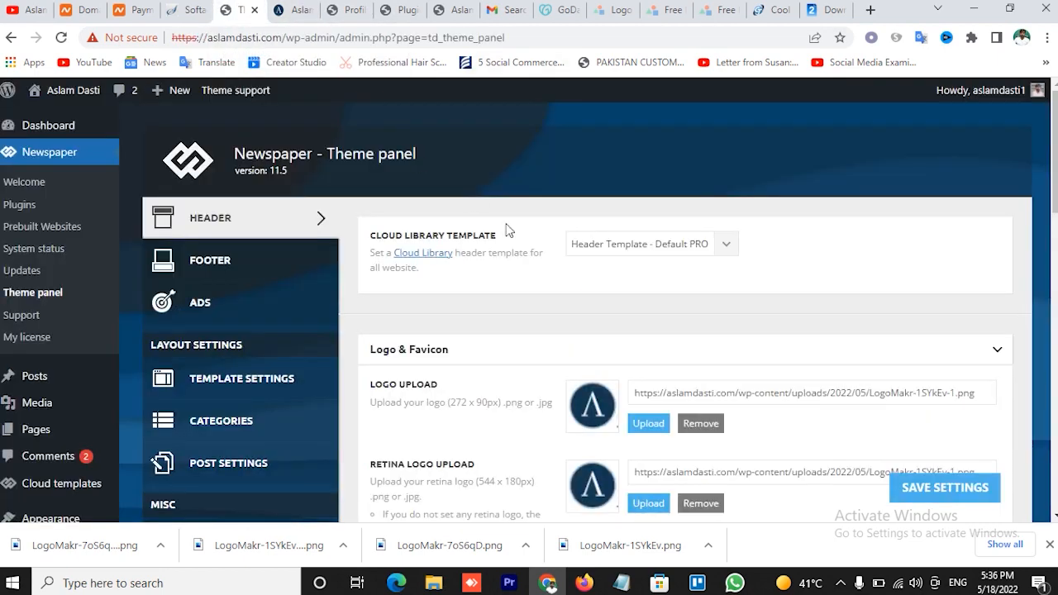
scroll(451, 391, "down", 3)
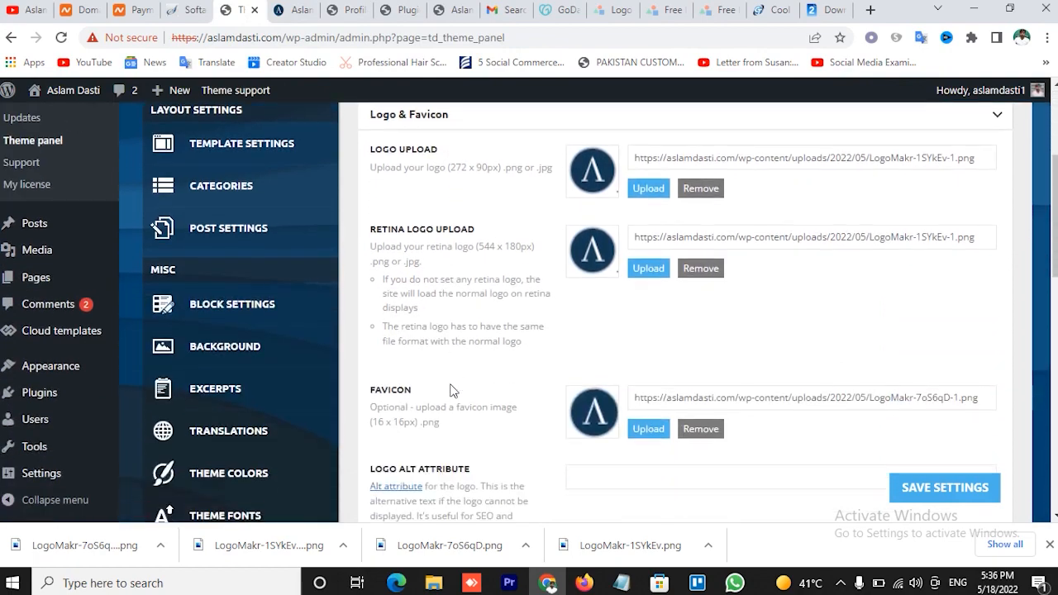
scroll(452, 392, "down", 2)
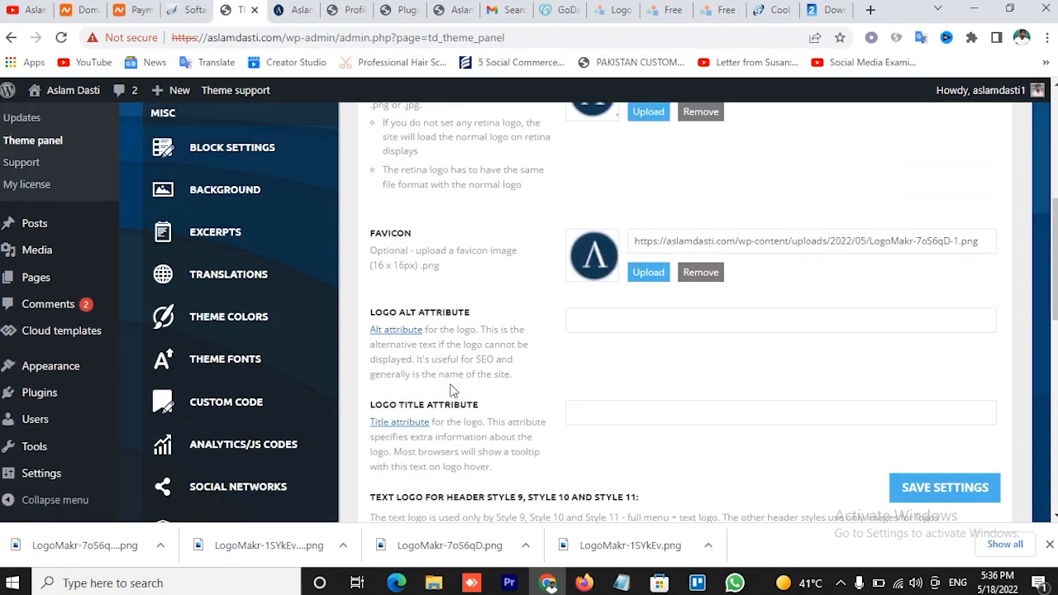
scroll(452, 391, "up", 4)
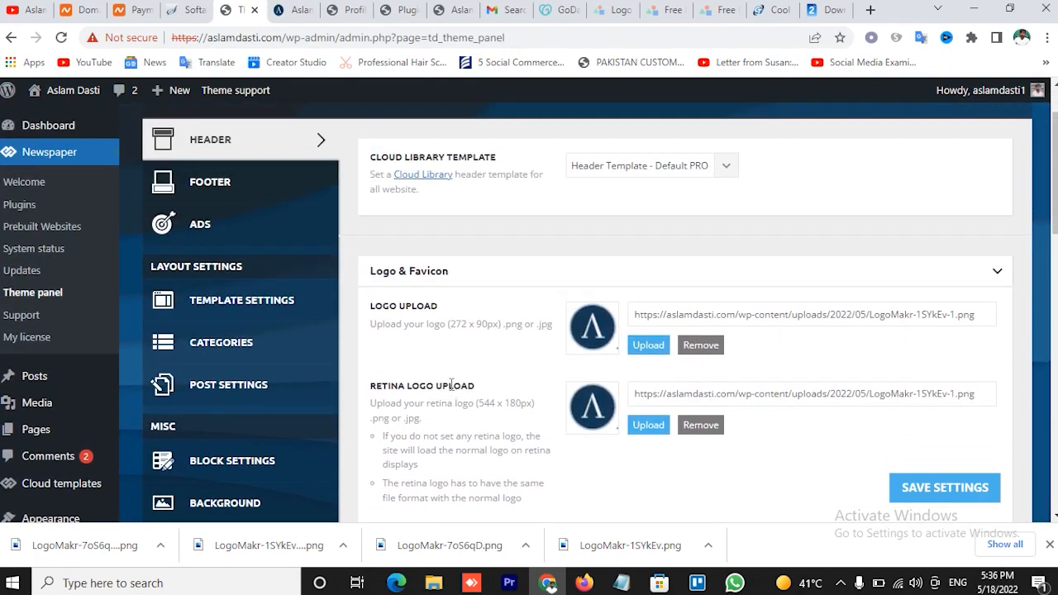
scroll(451, 385, "up", 1)
- Empty the Header ad and Sidebar ad code boxes and save
left_click(260, 305)
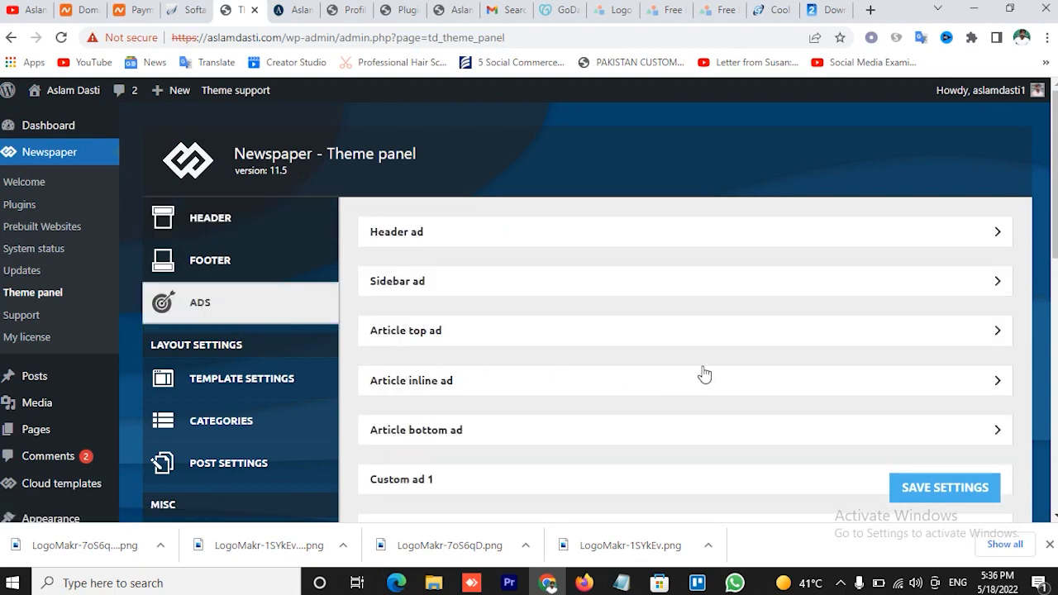
left_click(998, 235)
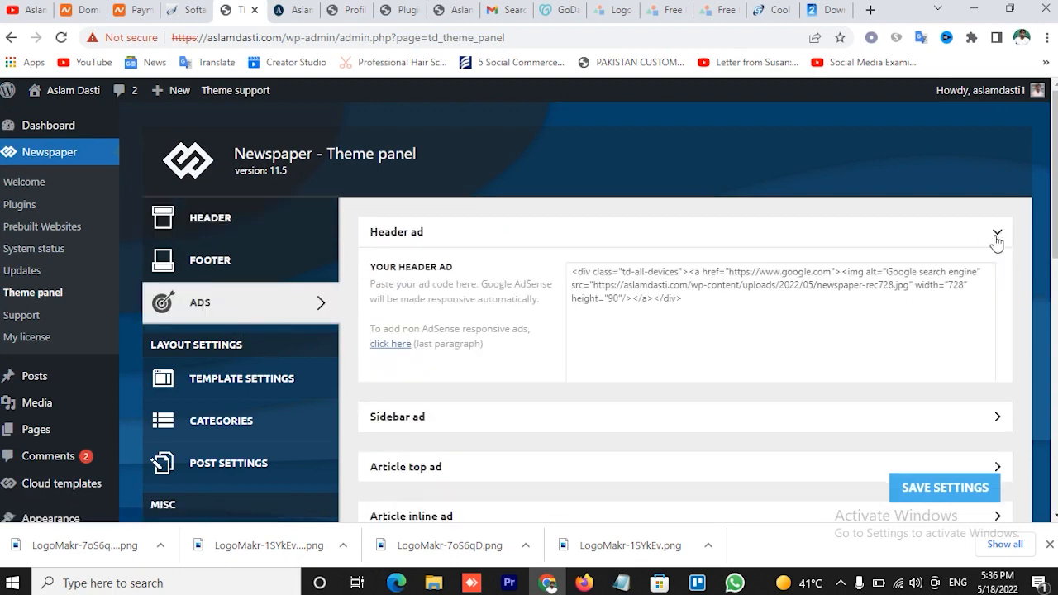
key("ctrl+a")
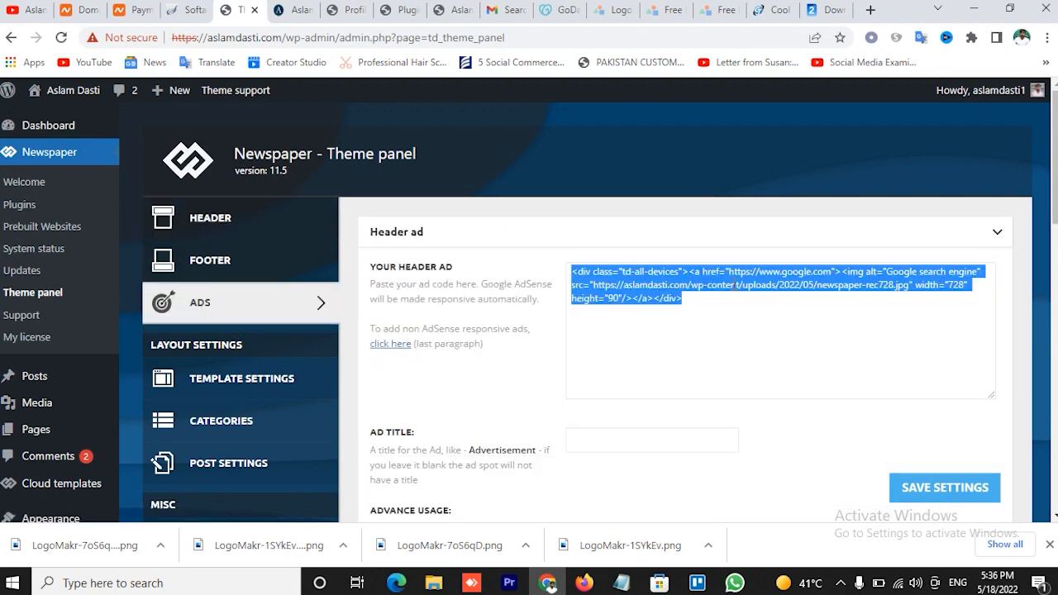
key("BackSpace")
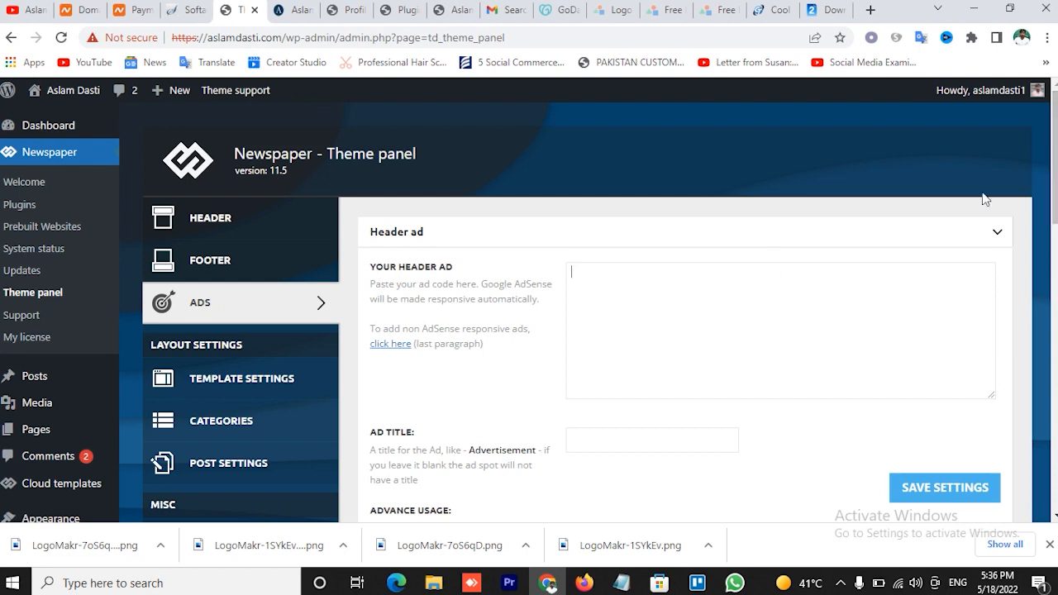
left_click(997, 235)
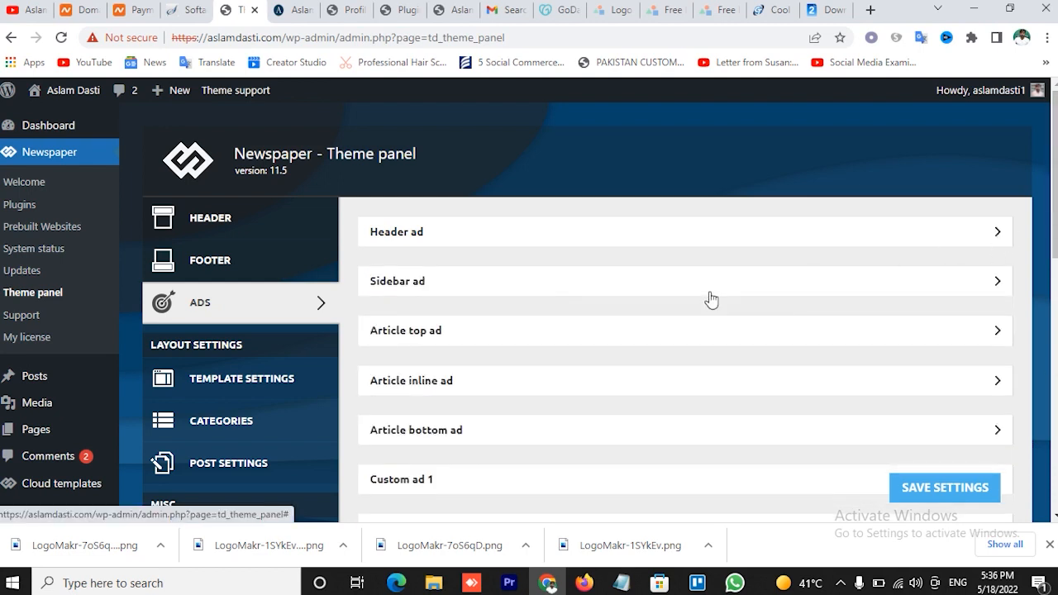
left_click(997, 281)
left_click(688, 387)
key("ctrl+a")
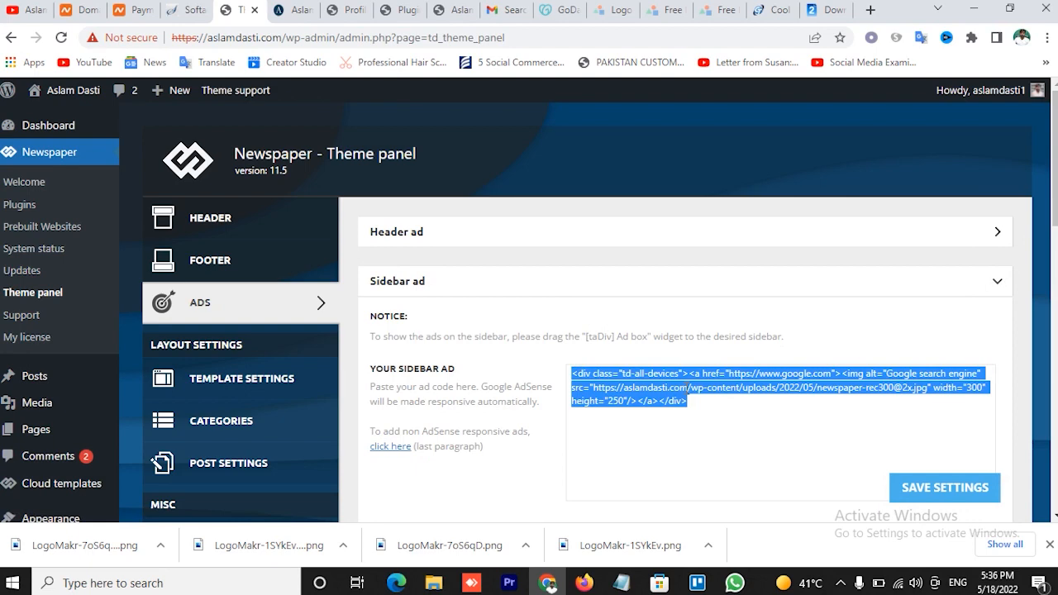
key("BackSpace")
left_click(959, 499)
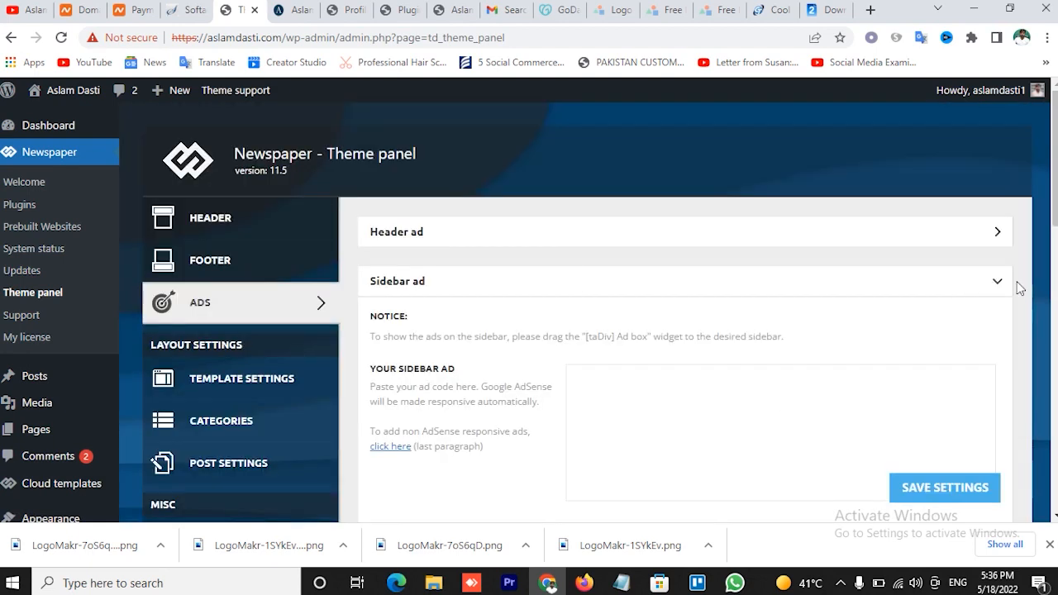
- Recheck the Header, Sidebar and Article top ad sections, save again, and reload the homepage
left_click(997, 282)
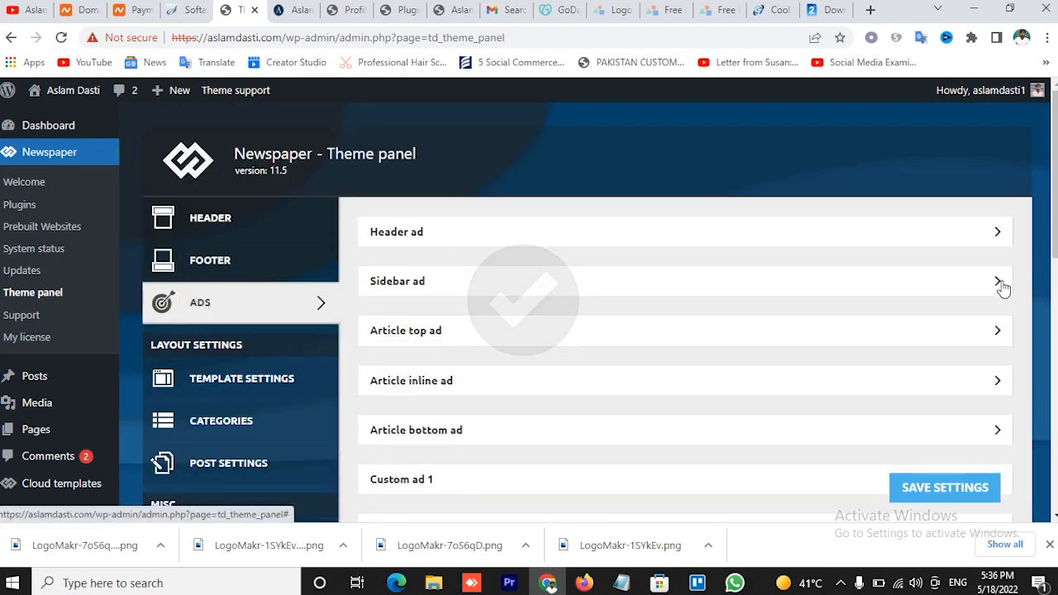
left_click(995, 331)
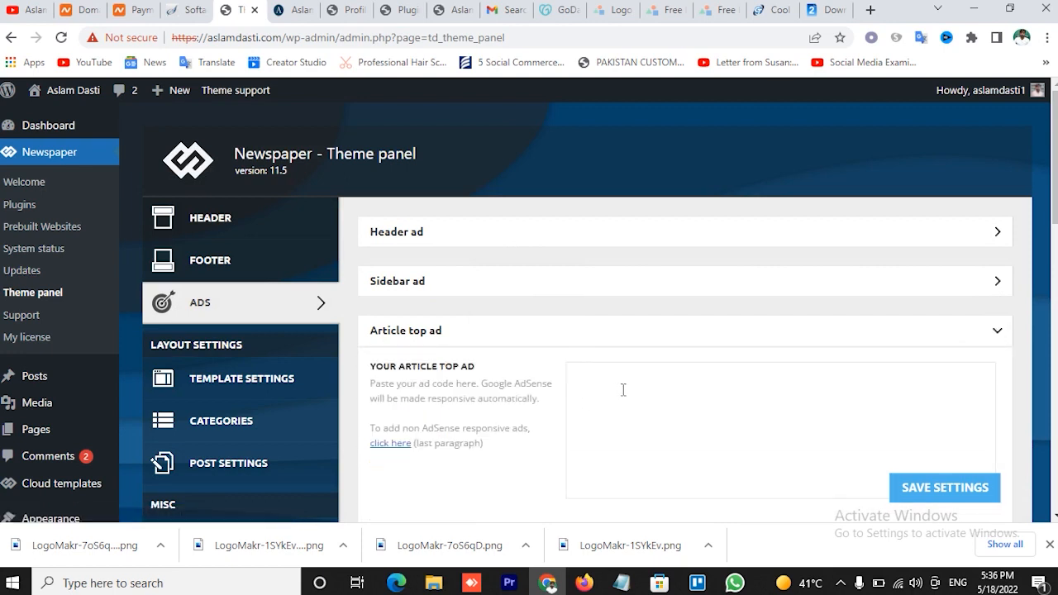
left_click(533, 240)
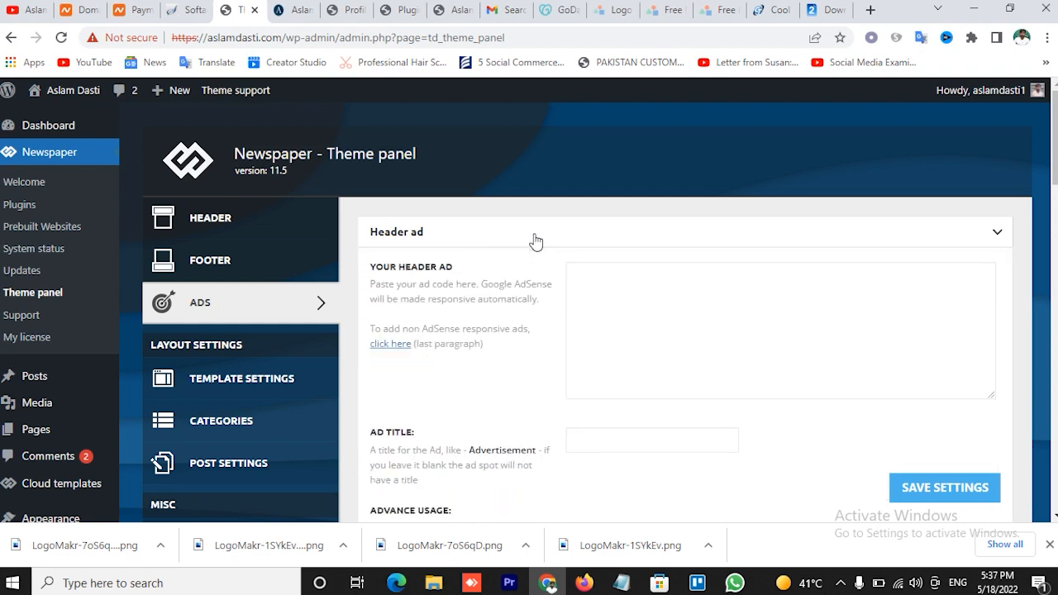
left_click(535, 240)
left_click(493, 296)
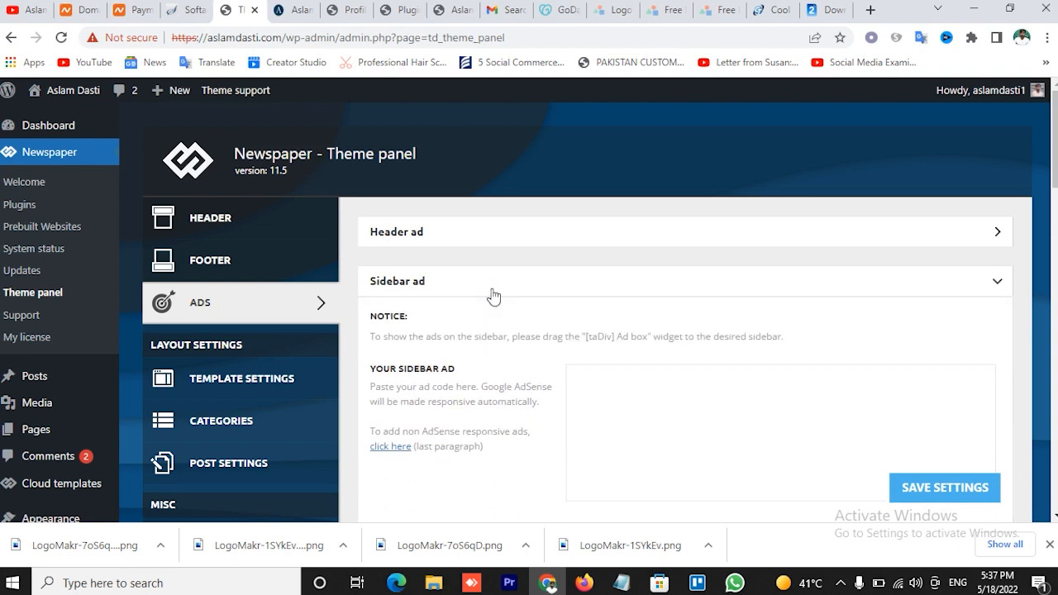
left_click(493, 296)
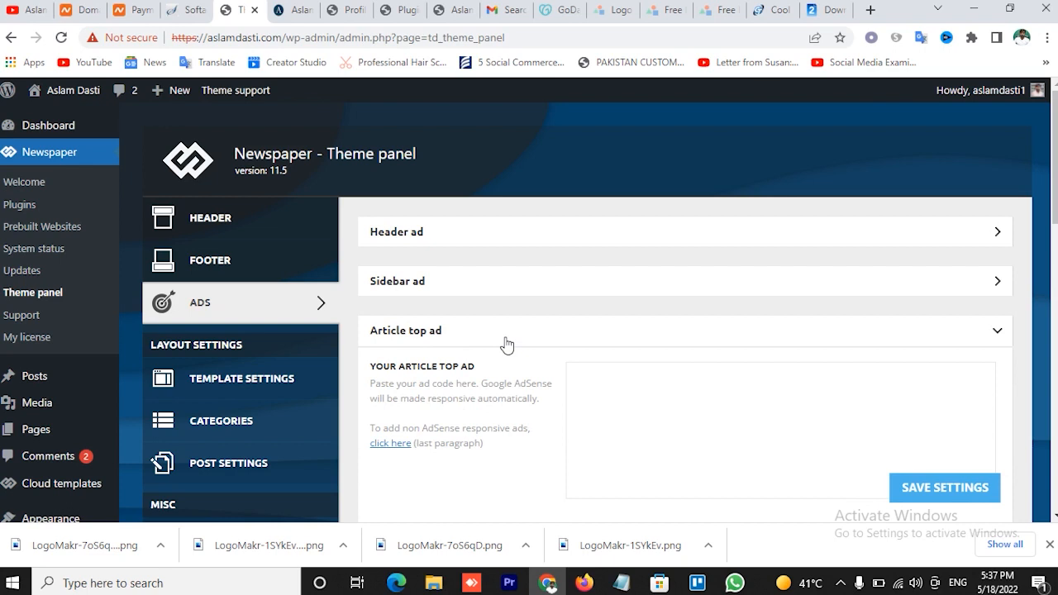
left_click(427, 332)
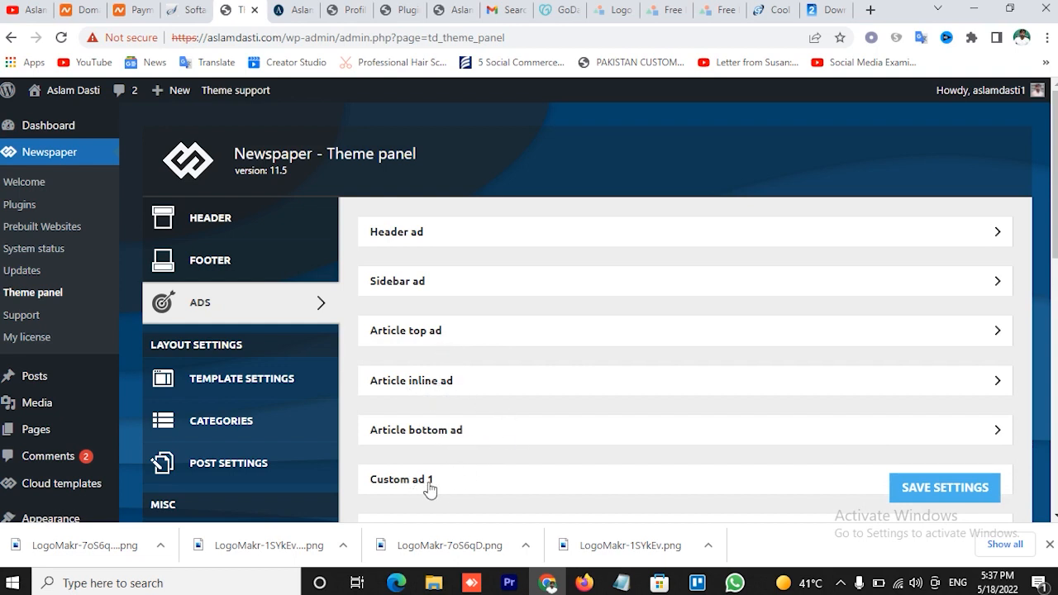
left_click(953, 489)
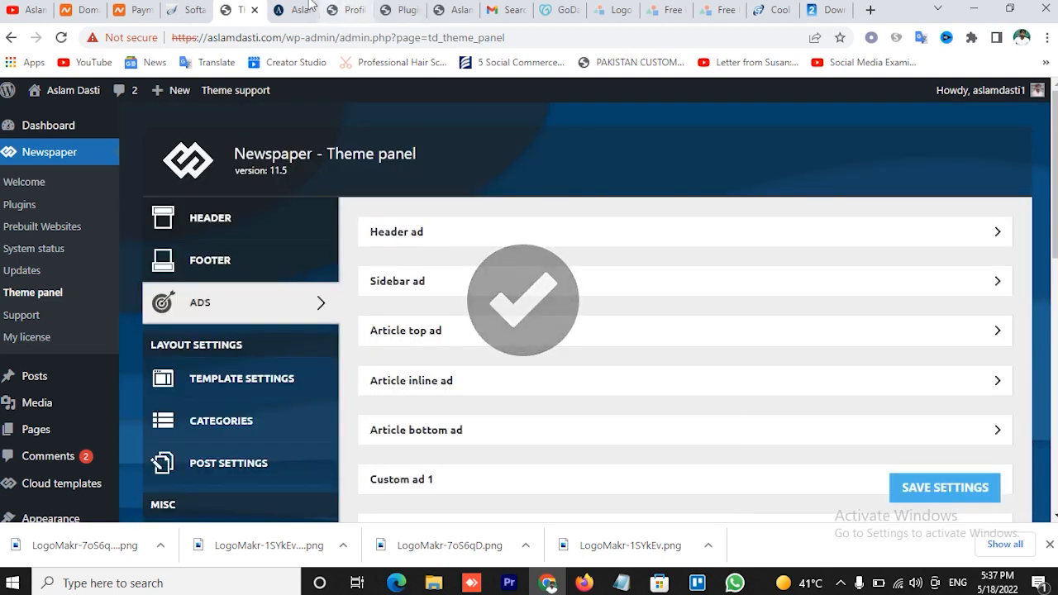
left_click(297, 9)
left_click(105, 183)
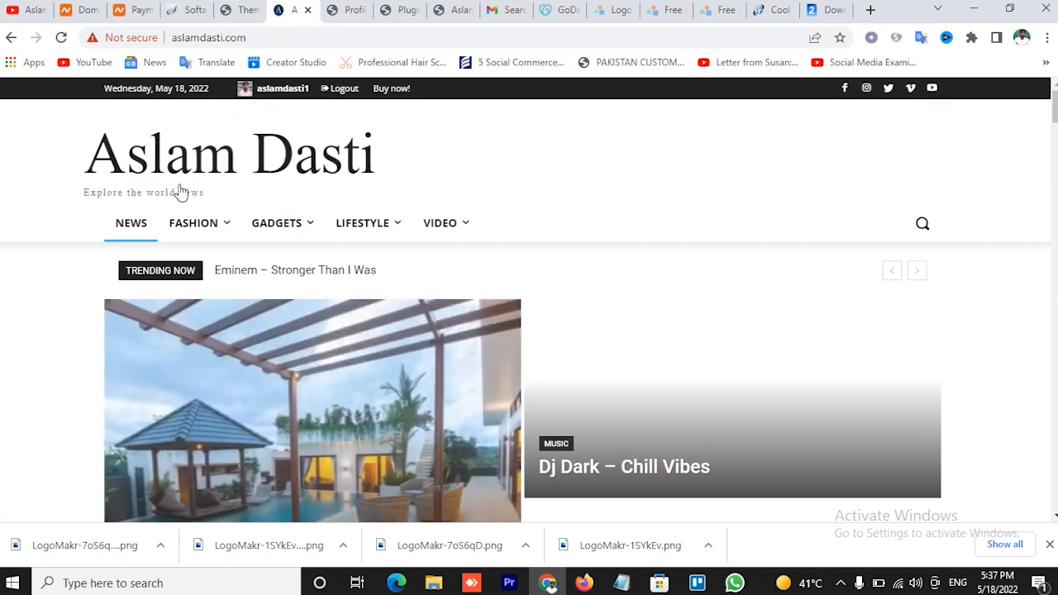
- Back in the theme panel, check the header templates, keeping Header Template - Default PRO
key("ctrl+shift+Tab")
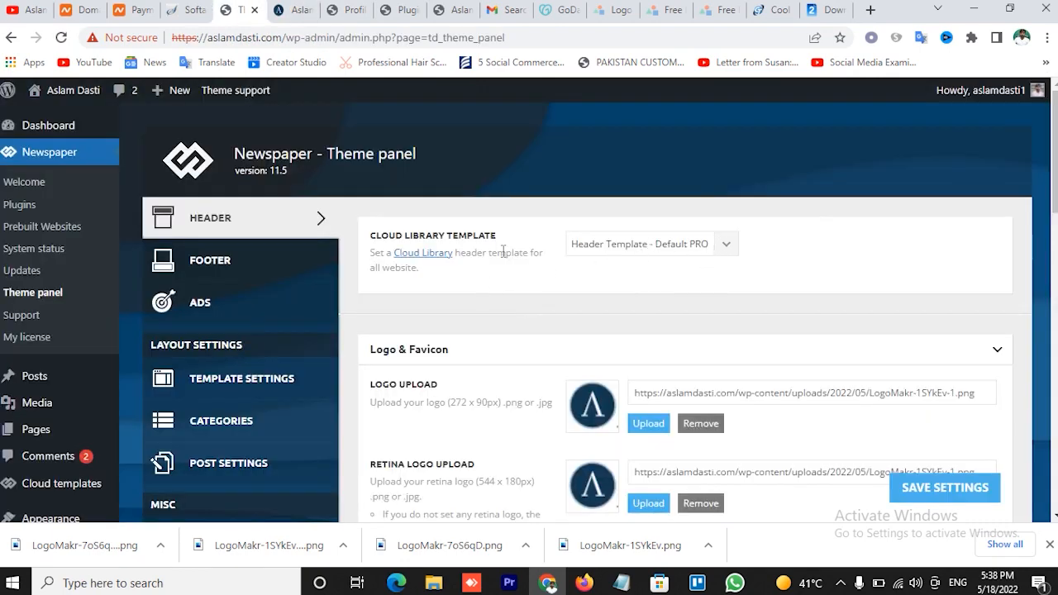
left_click(725, 245)
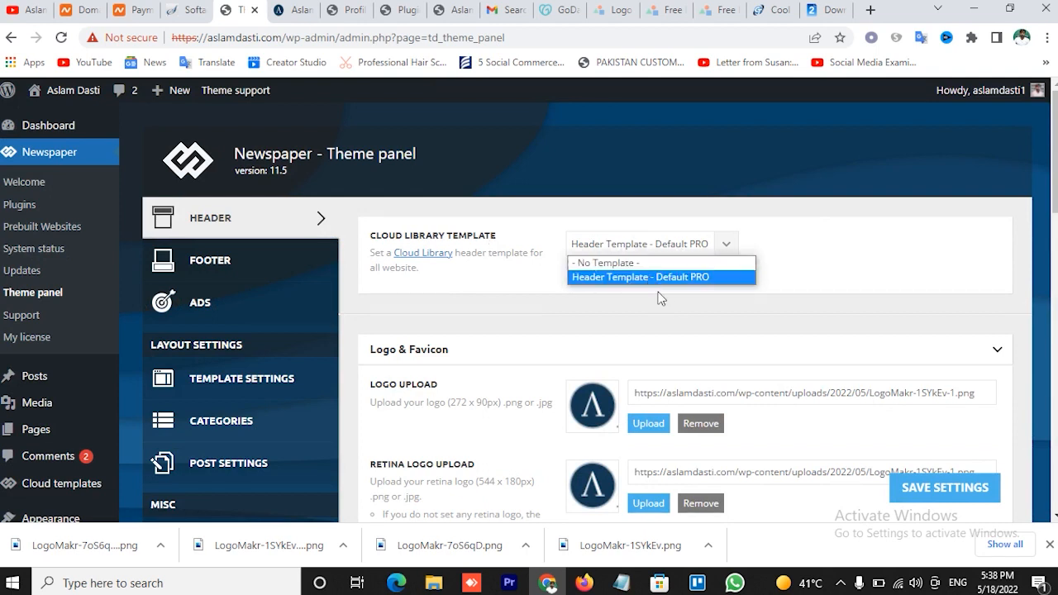
left_click(806, 291)
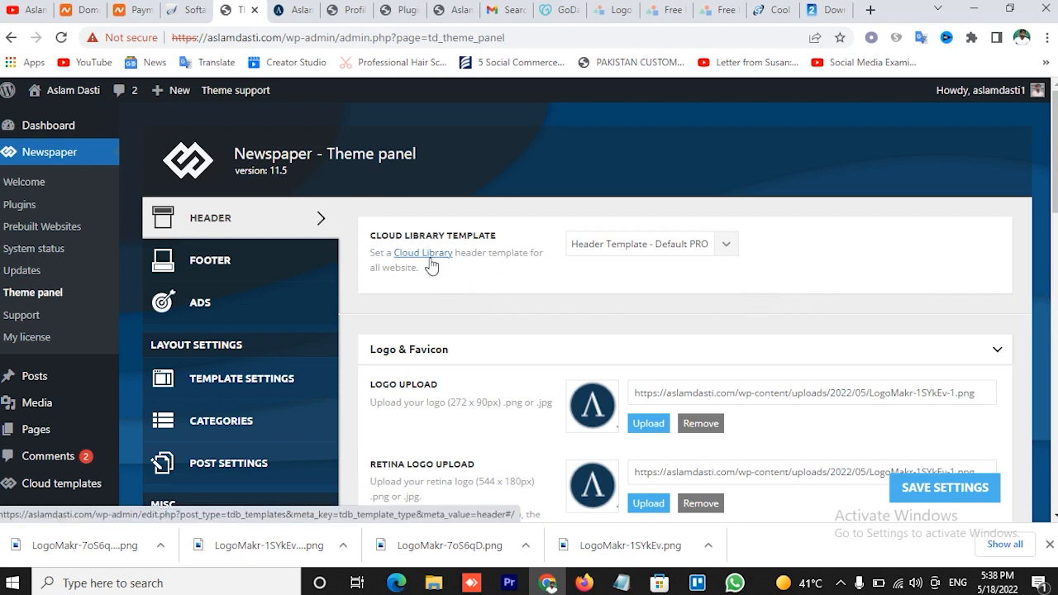
- Open Footer settings and check the template list, keeping Footer Template - Default PRO
left_click(234, 274)
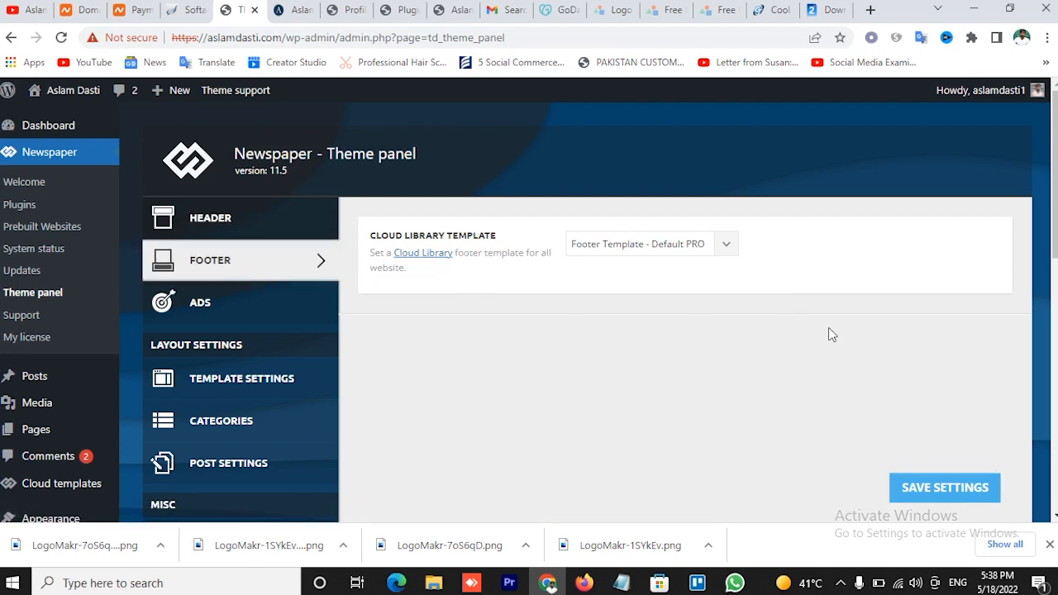
scroll(831, 334, "down", 8)
scroll(831, 334, "up", 6)
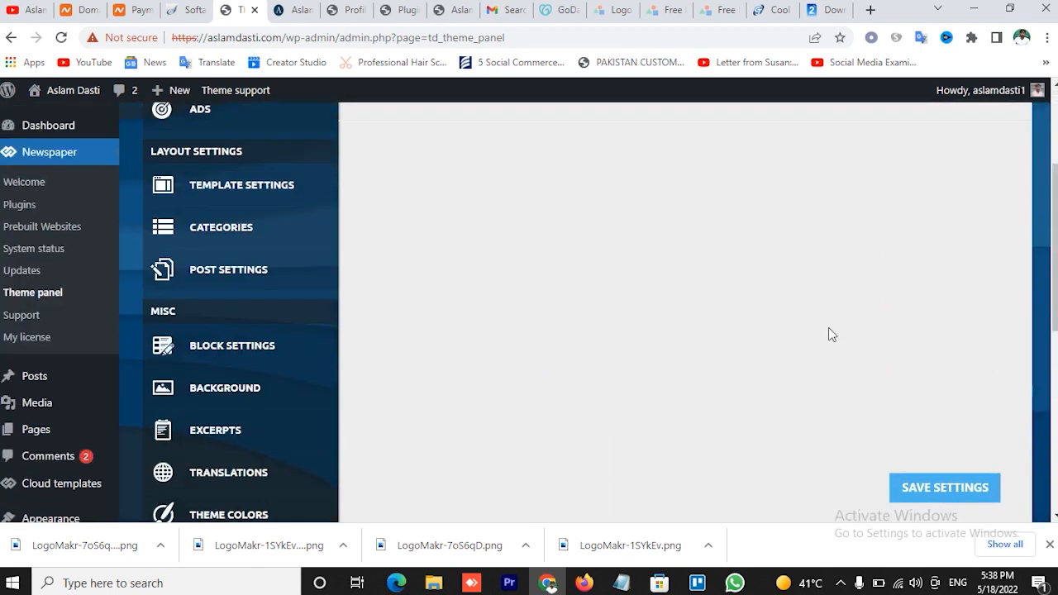
scroll(831, 333, "up", 3)
left_click(678, 244)
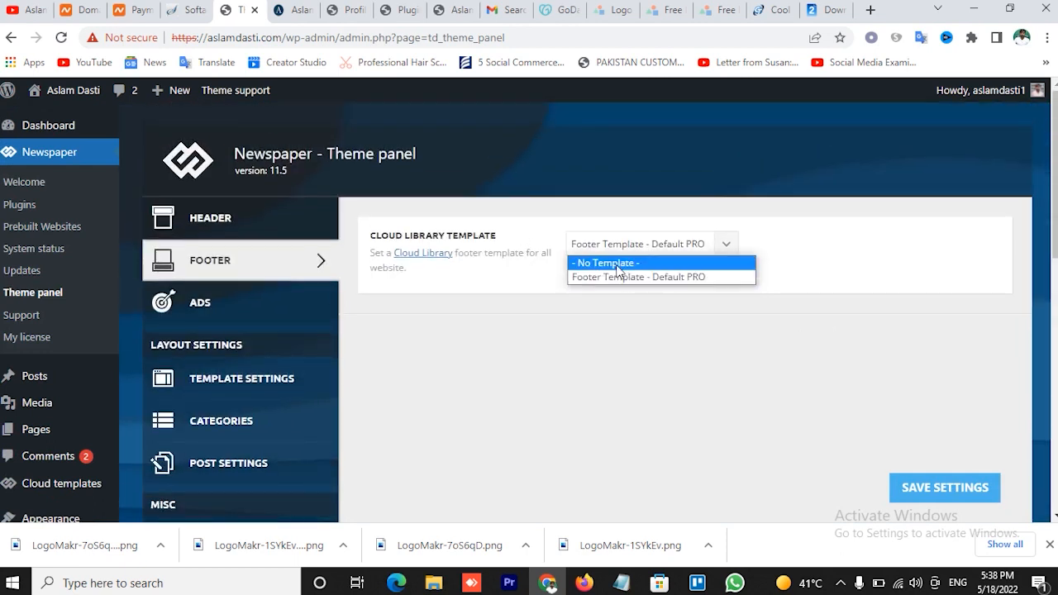
left_click(619, 277)
left_click(642, 261)
left_click(496, 328)
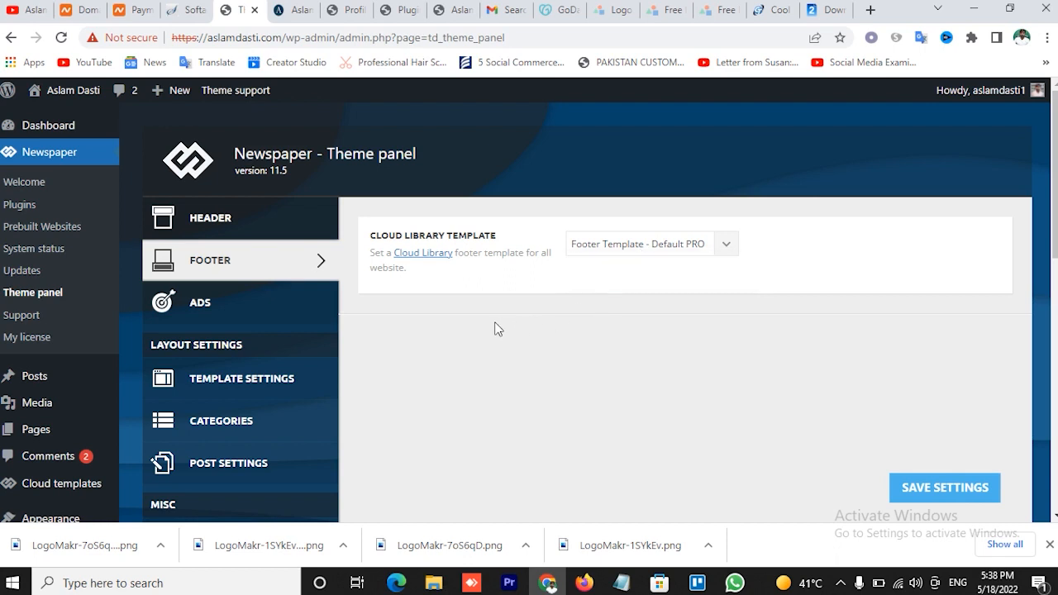
- Open the Cloud Library footer templates in a new tab, then view the theme's ad slots
left_click(428, 255)
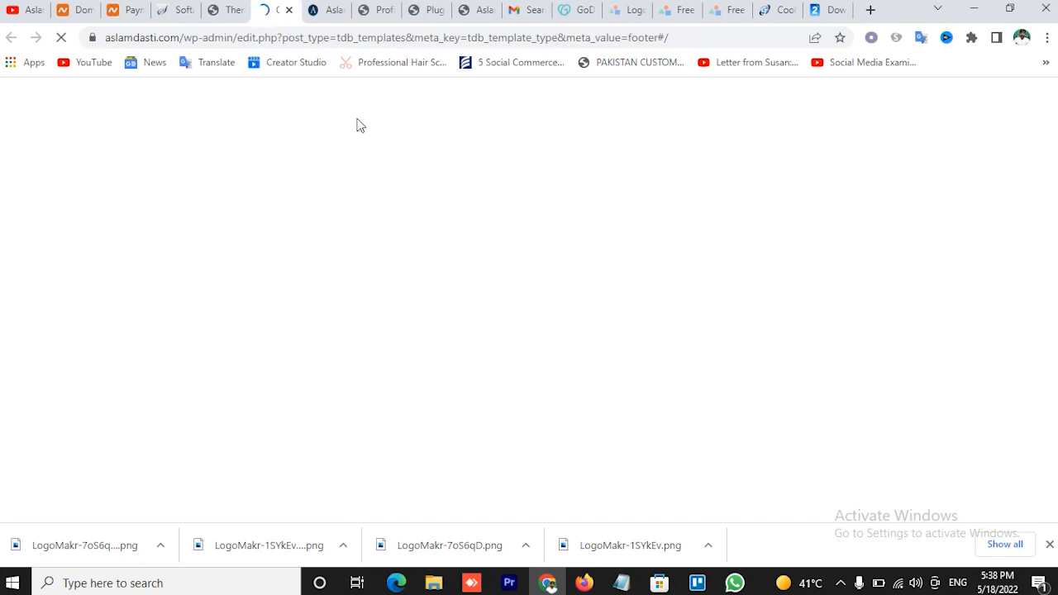
left_click(223, 10)
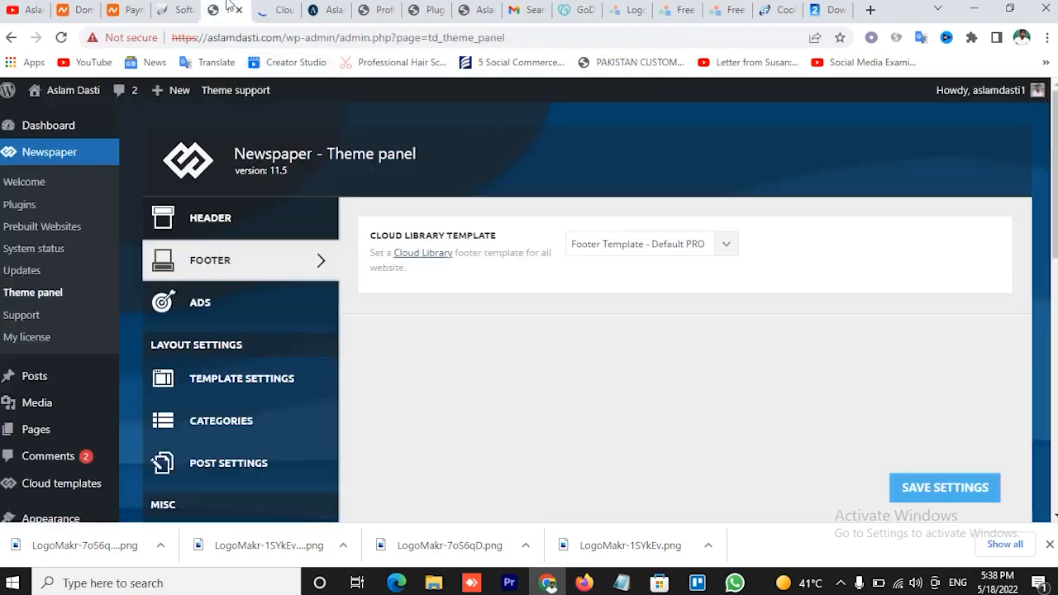
left_click(231, 308)
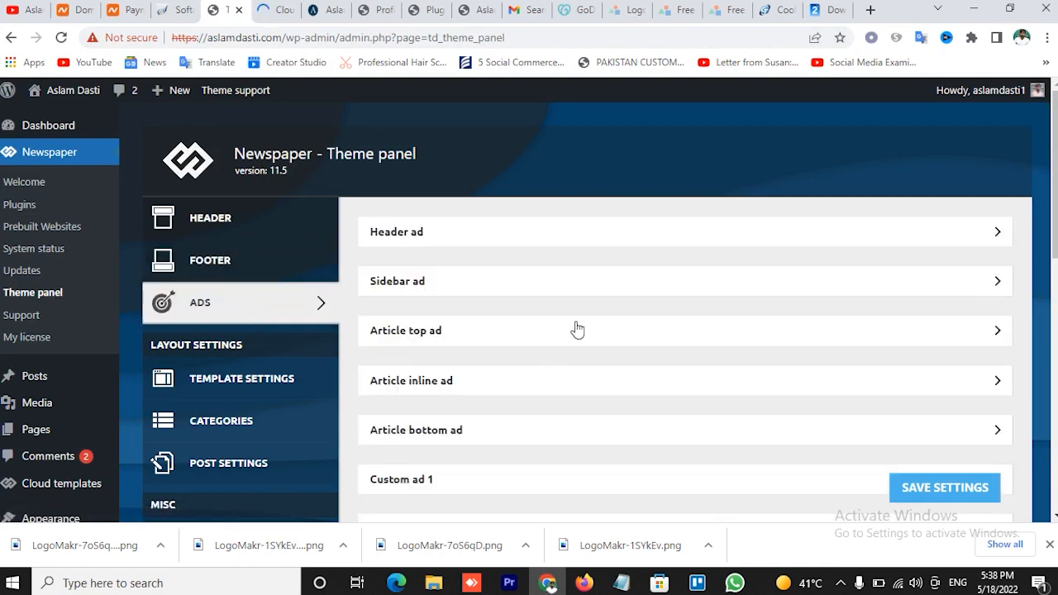
scroll(576, 329, "down", 1)
scroll(578, 328, "up", 1)
left_click(277, 10)
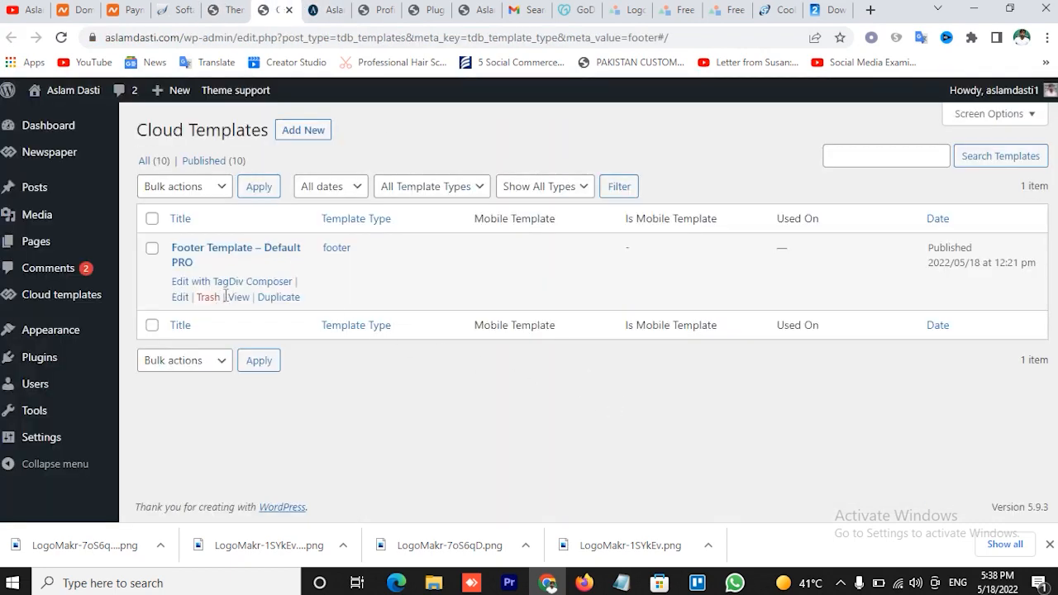
key("ctrl+shift+Tab")
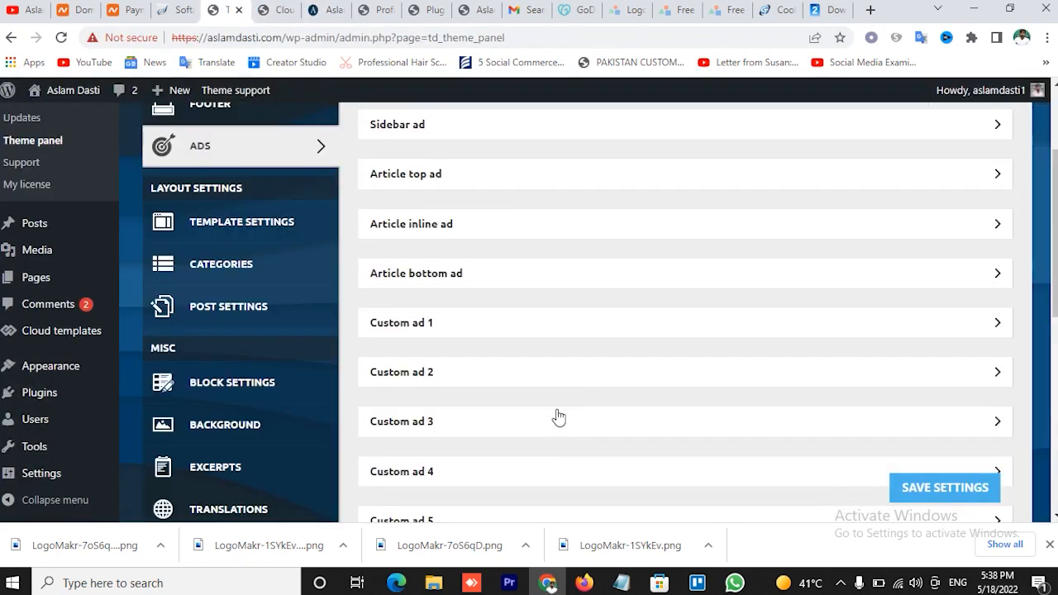
- In Template Settings, expand Smart sidebar and ToTop button, toggling Show on mobile on then off
left_click(290, 235)
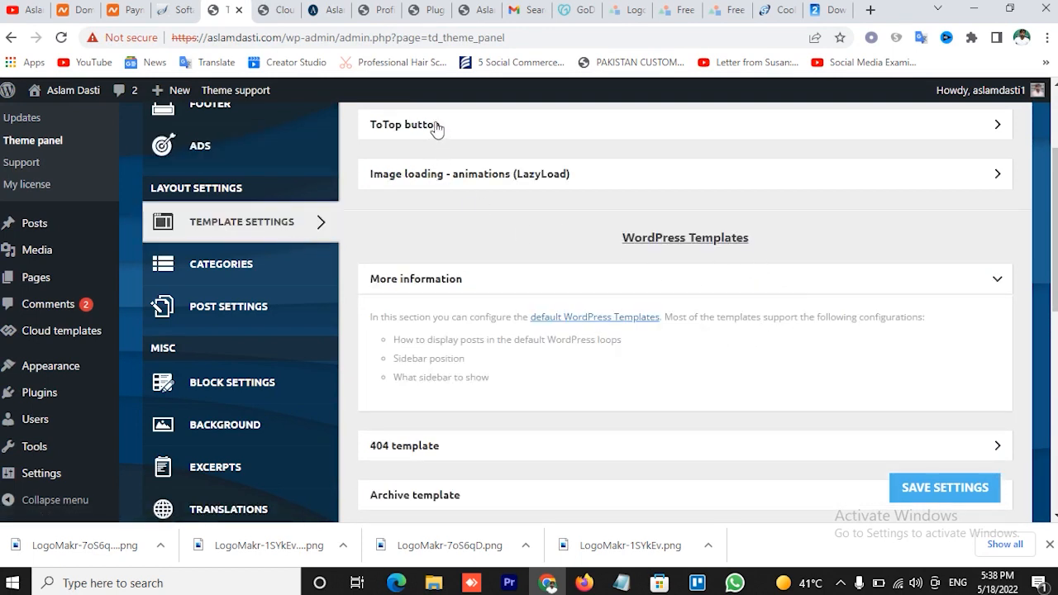
scroll(653, 194, "up", 2)
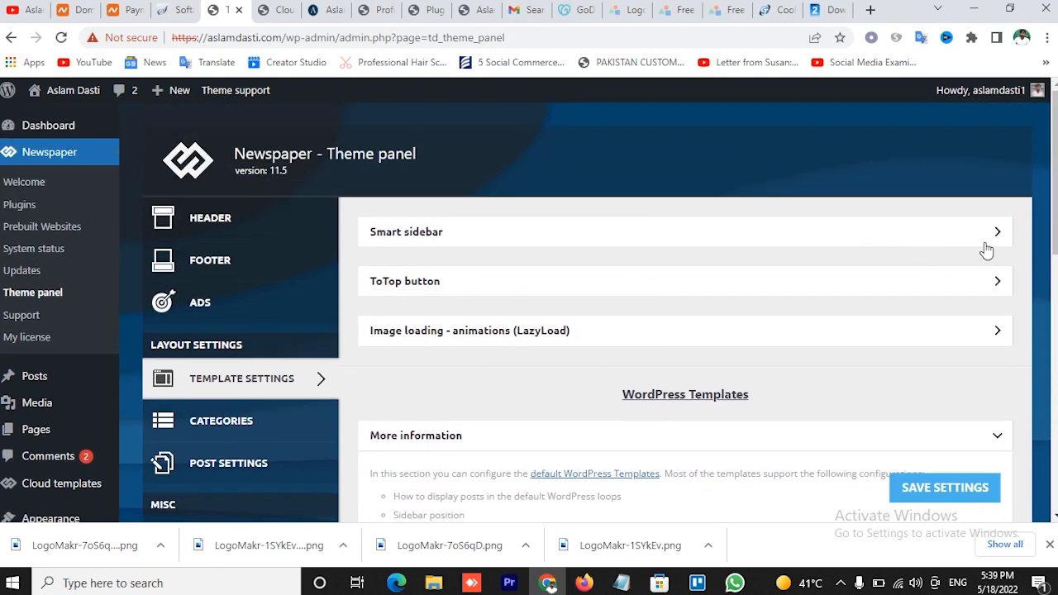
left_click(985, 244)
scroll(754, 368, "down", 1)
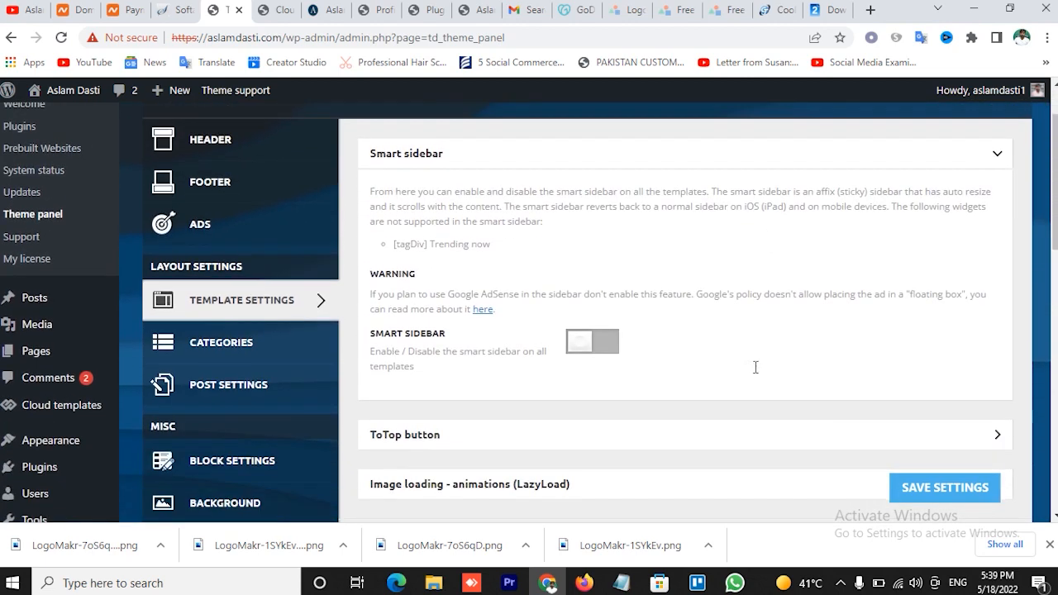
scroll(693, 364, "down", 1)
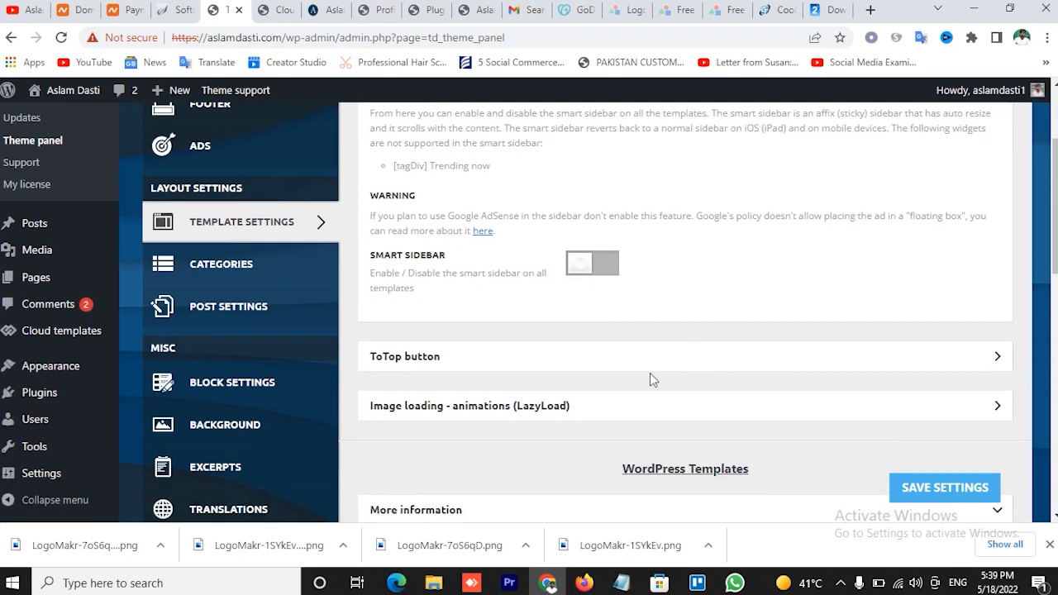
left_click(657, 369)
scroll(726, 377, "down", 2)
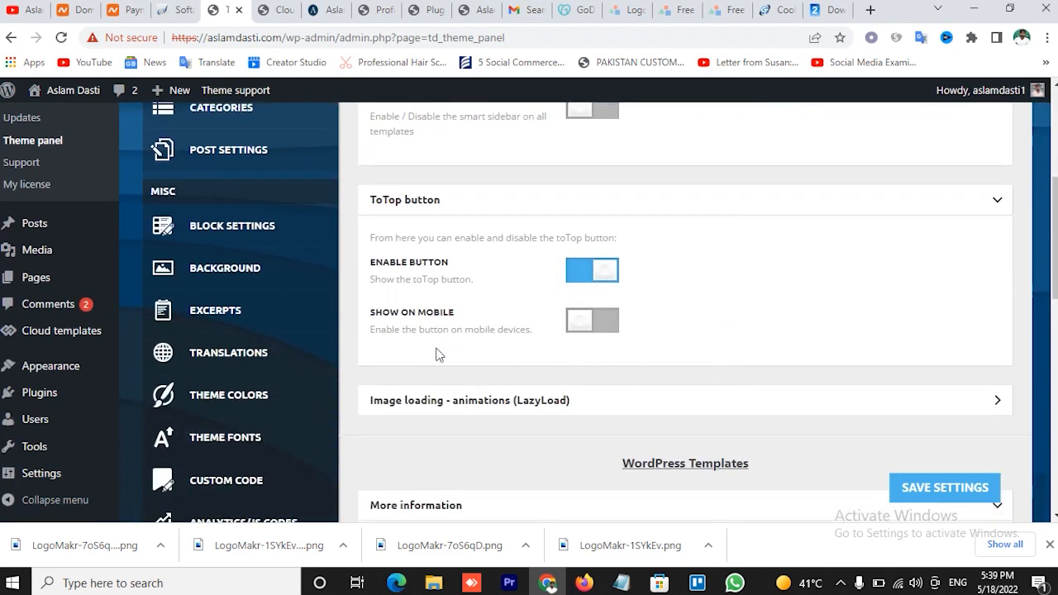
left_click(597, 325)
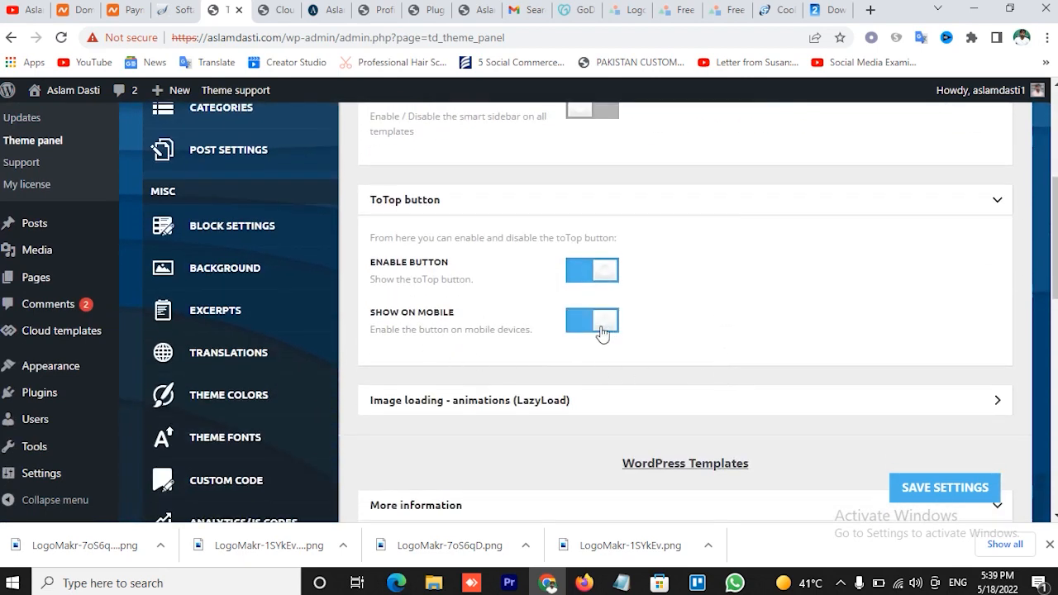
left_click(585, 326)
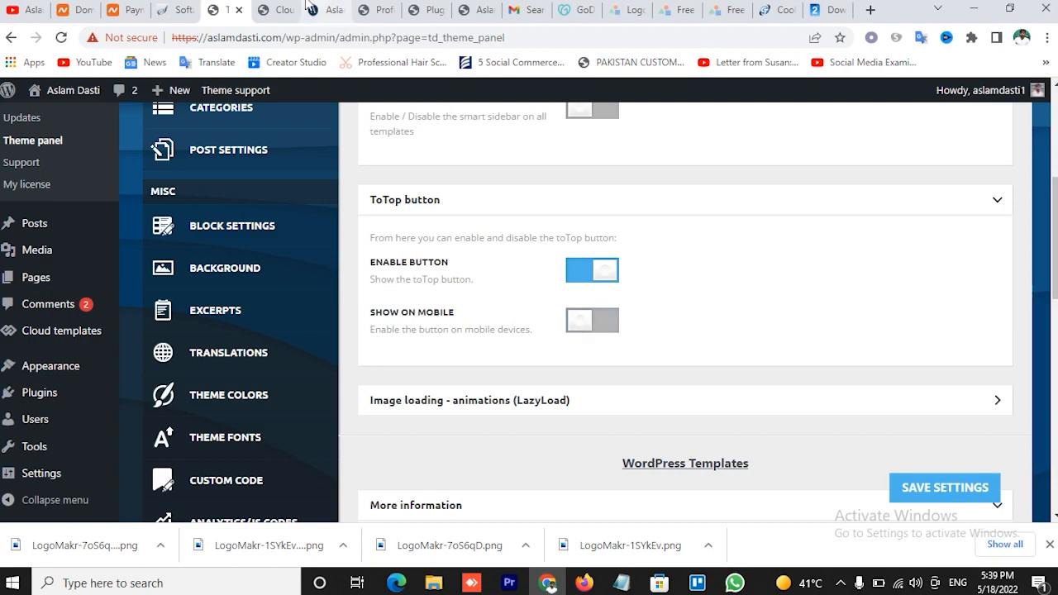
left_click(281, 10)
left_click(327, 10)
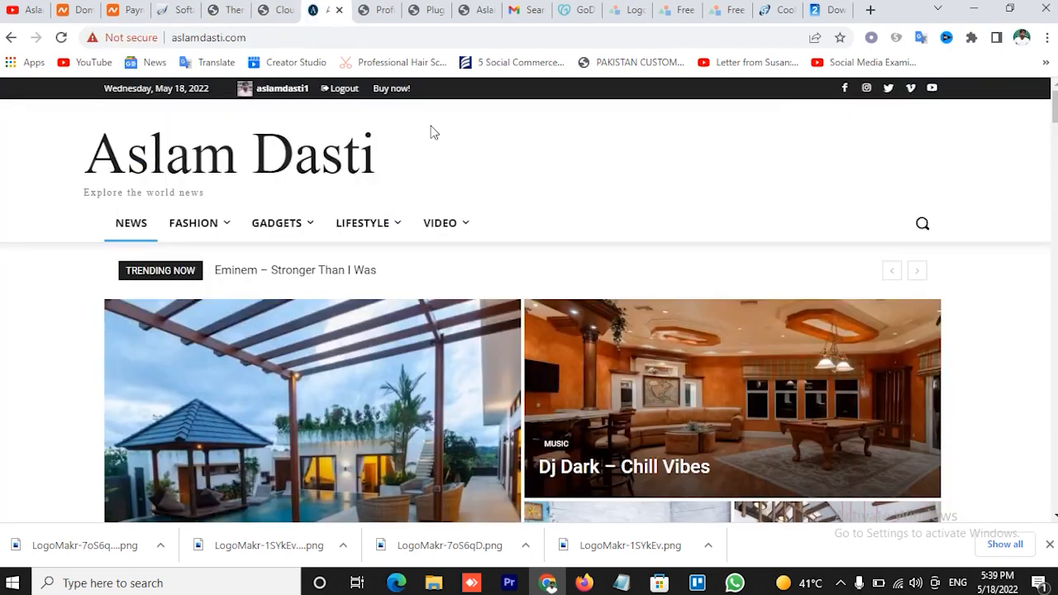
scroll(790, 408, "down", 10)
scroll(790, 408, "down", 15)
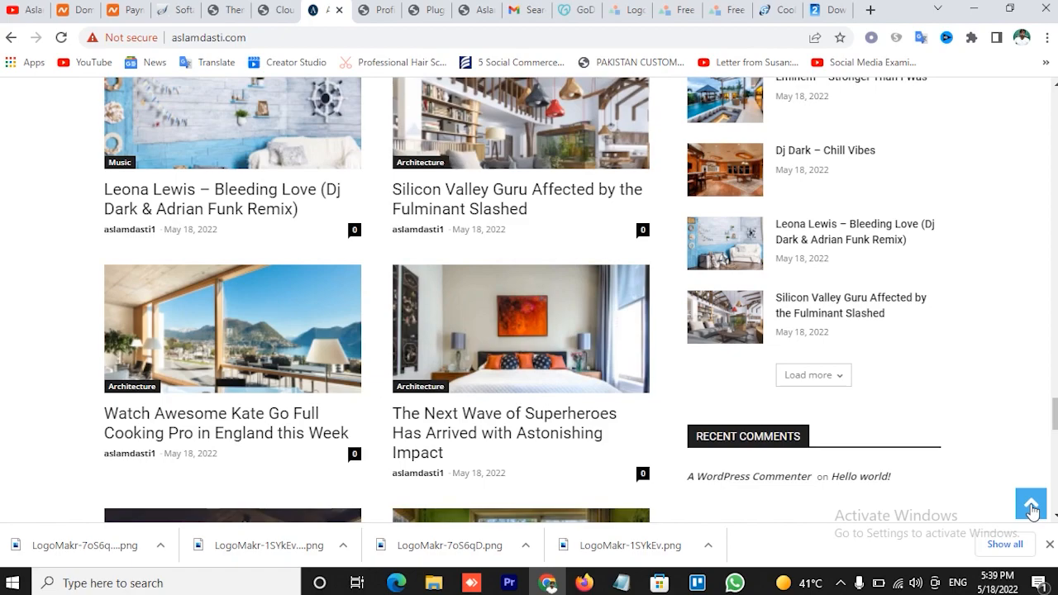
scroll(990, 413, "down", 3)
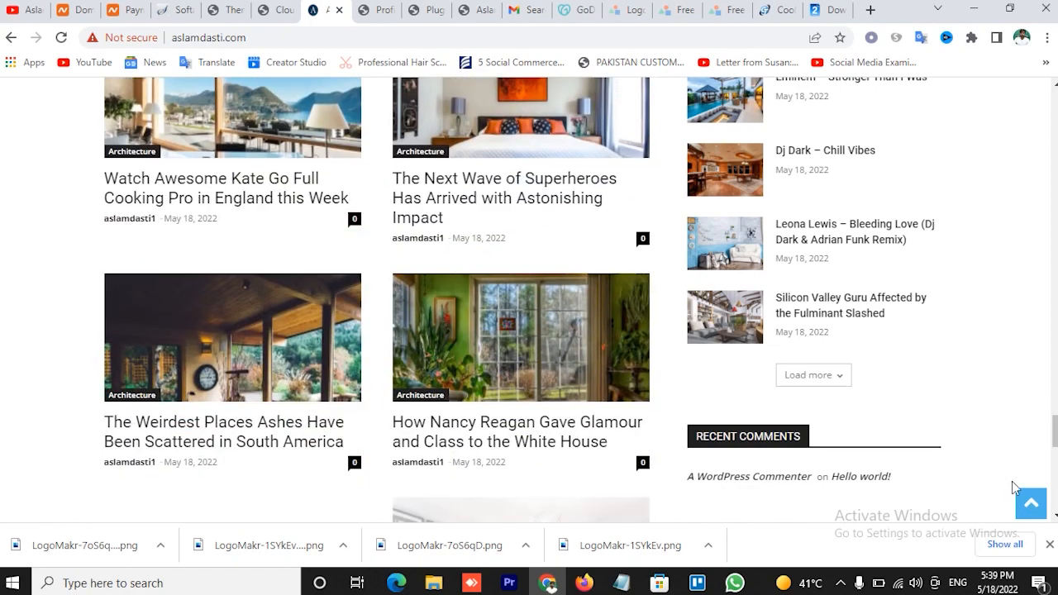
left_click(1032, 506)
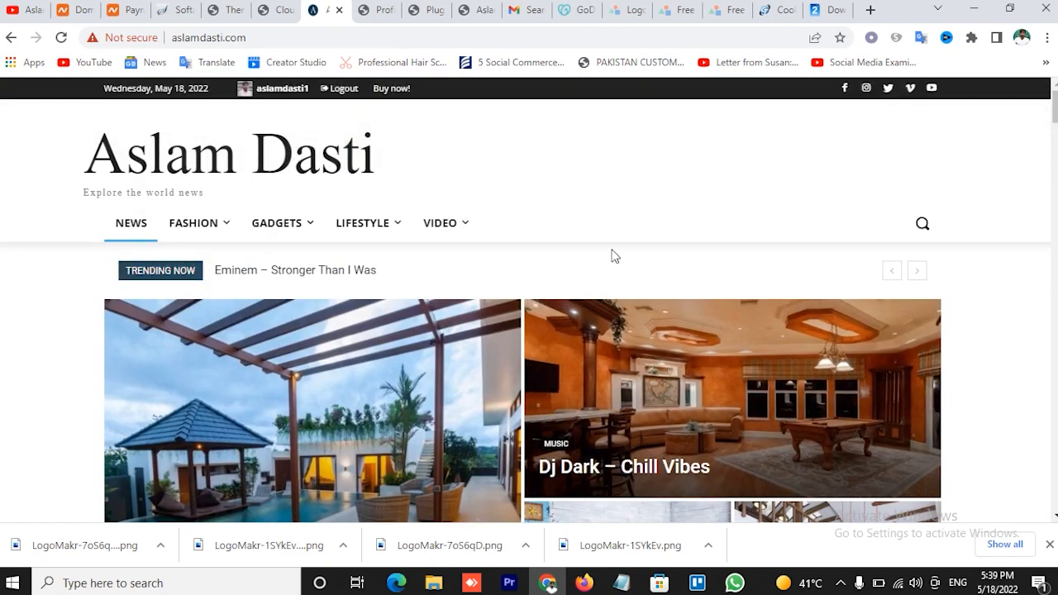
left_click(225, 9)
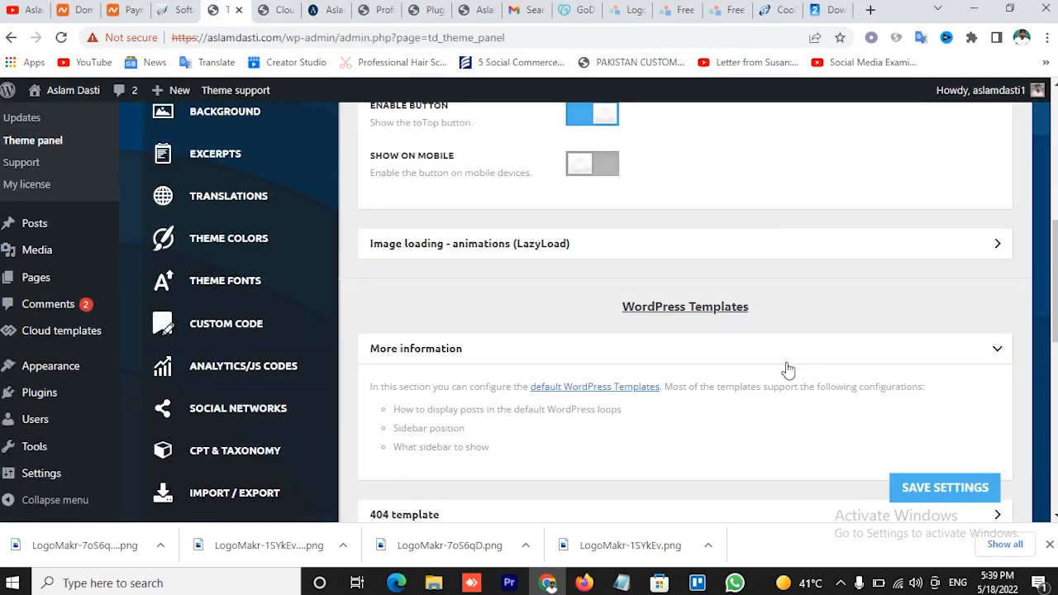
- Open Categories settings and review the Architecture category's per-category options
scroll(786, 369, "down", 4)
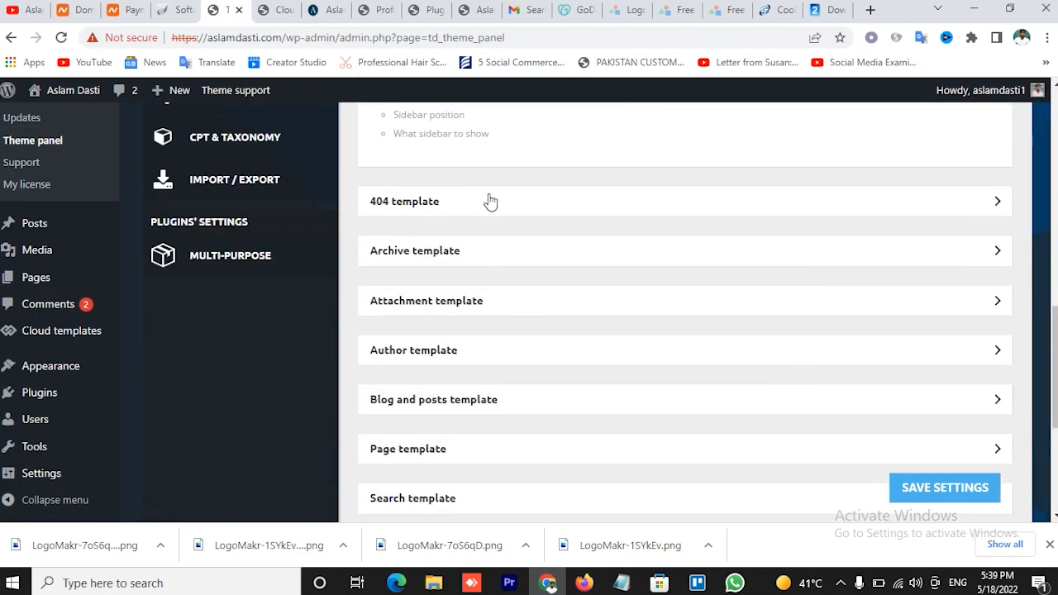
scroll(496, 329, "down", 3)
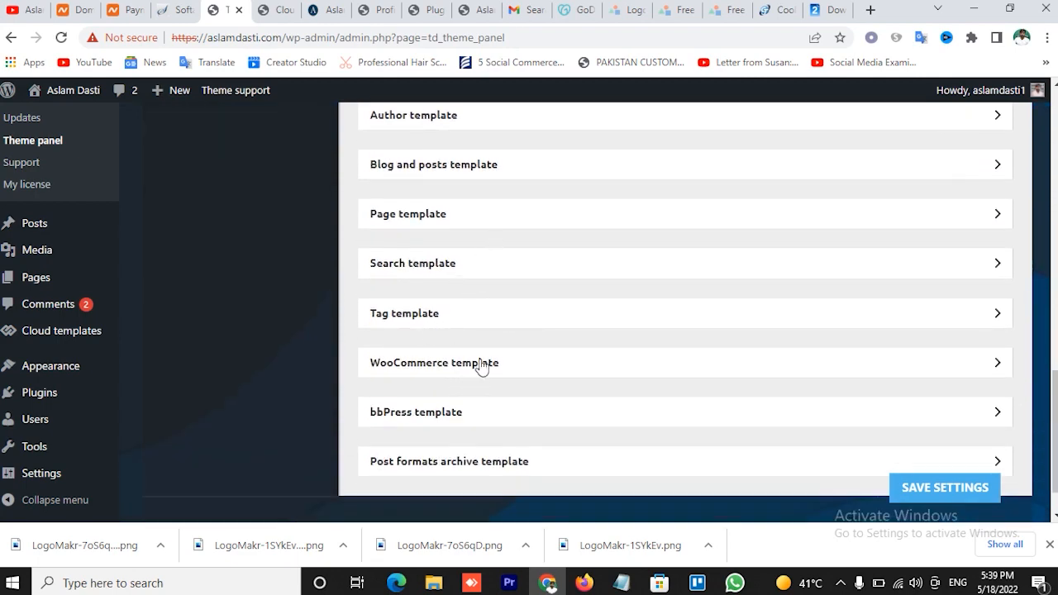
scroll(486, 366, "up", 15)
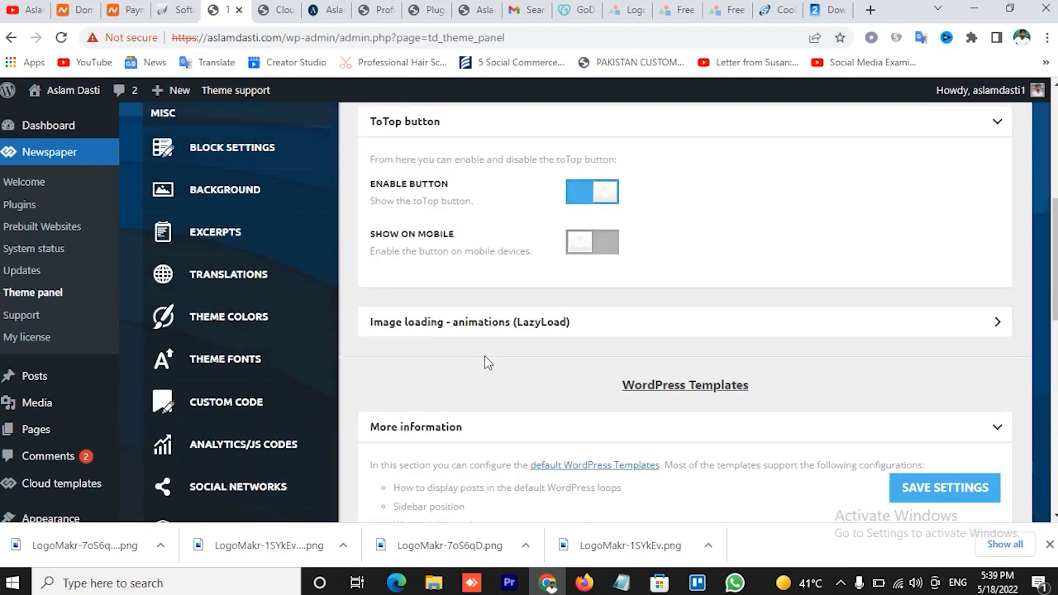
left_click(256, 359)
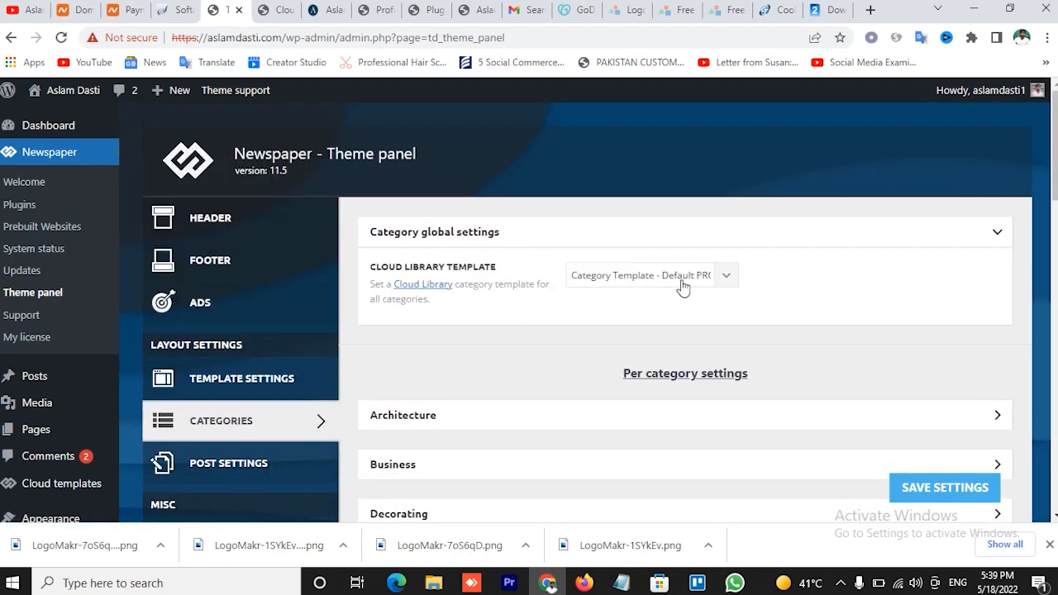
scroll(683, 286, "down", 1)
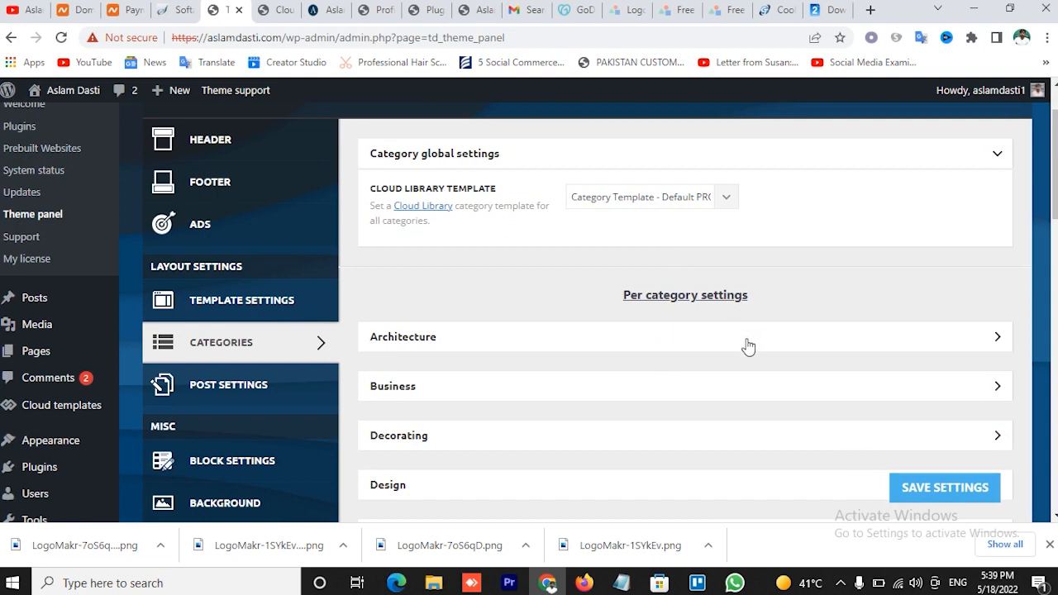
left_click(442, 342)
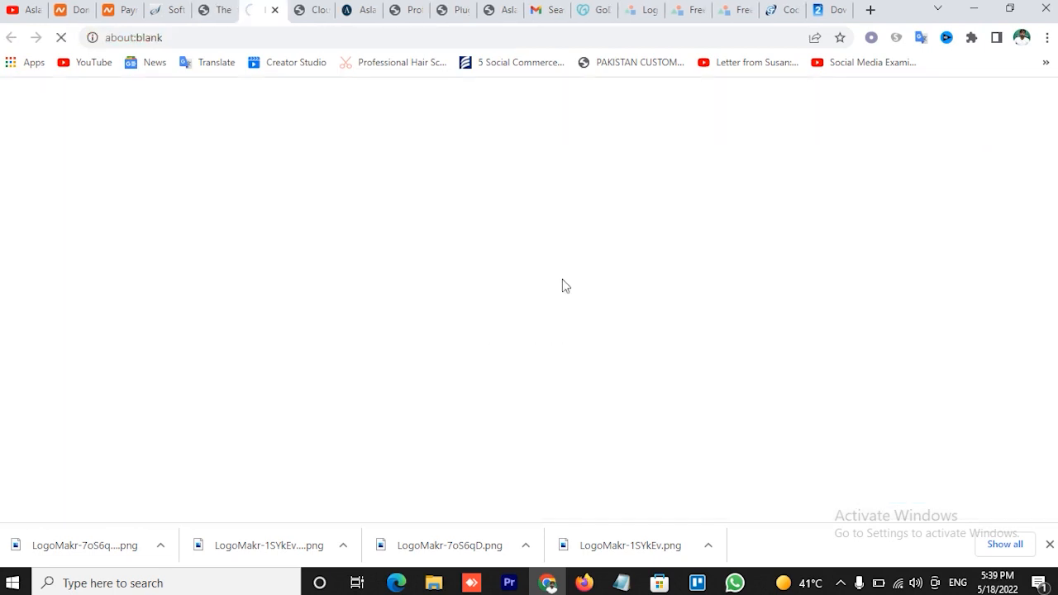
left_click(224, 6)
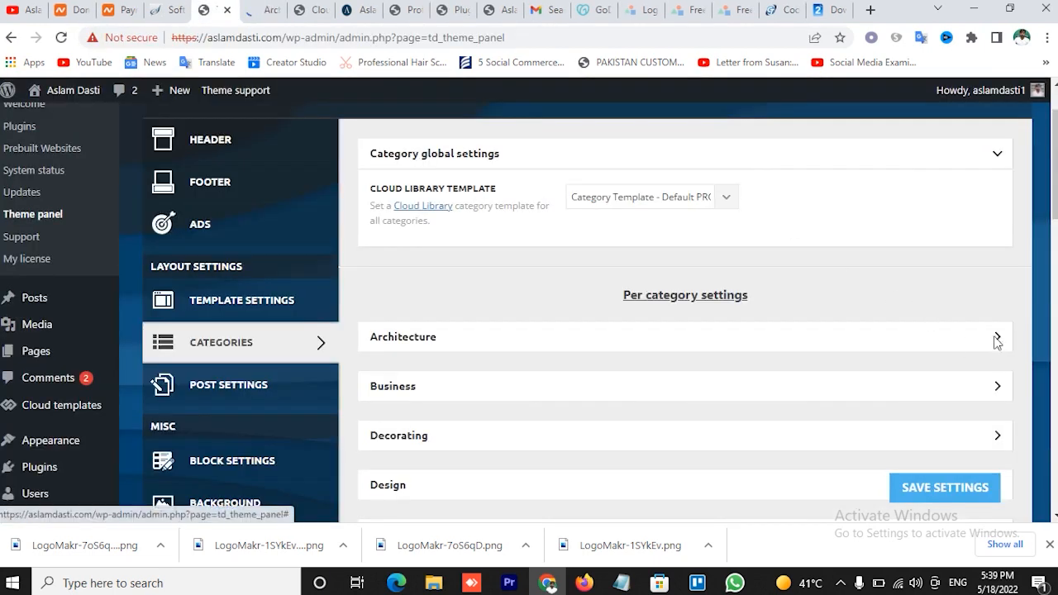
scroll(808, 408, "down", 2)
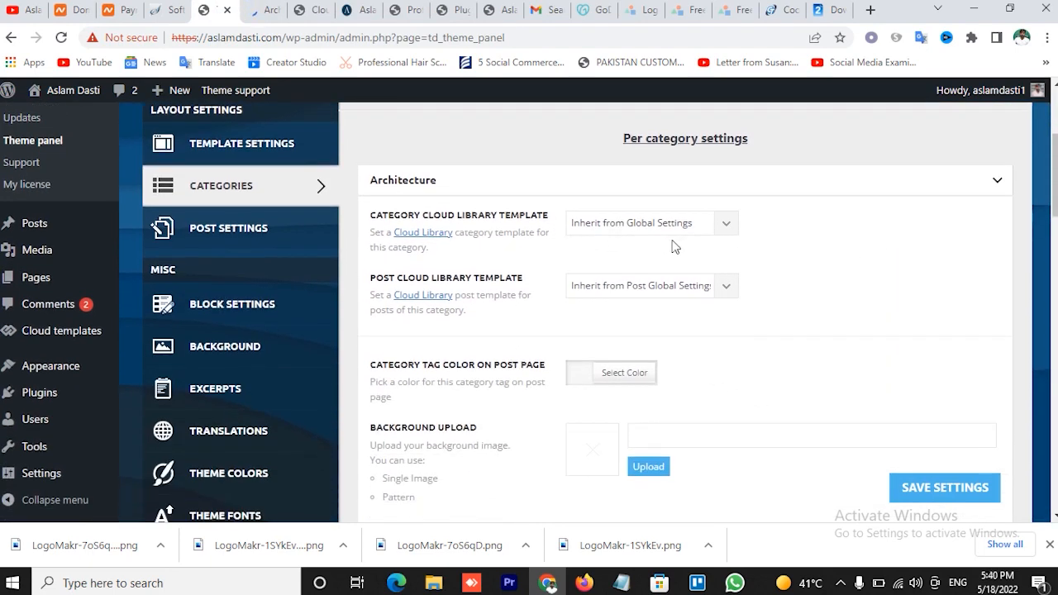
scroll(521, 296, "down", 4)
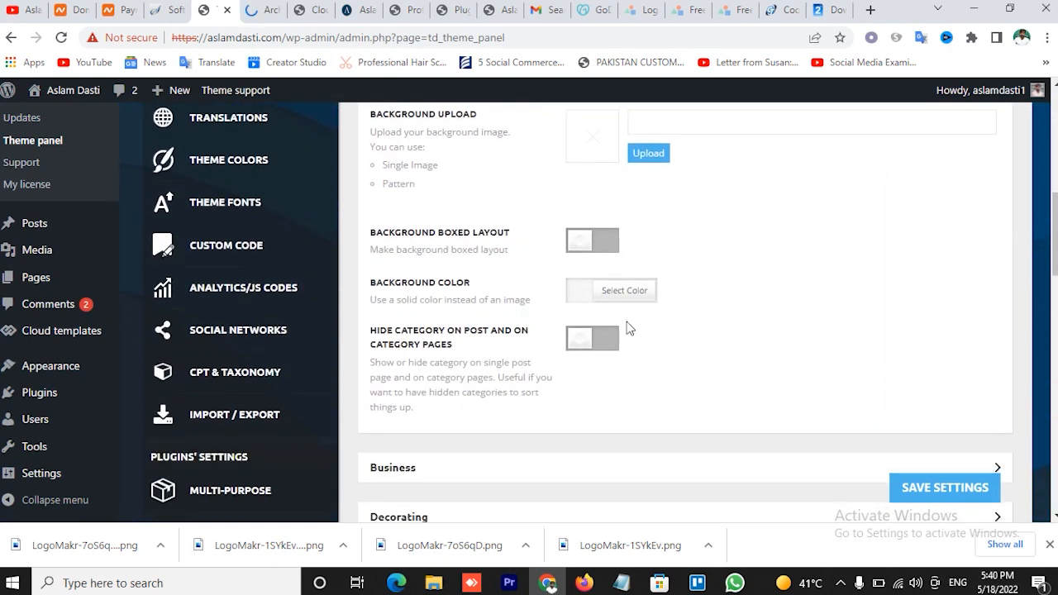
scroll(706, 339, "up", 7)
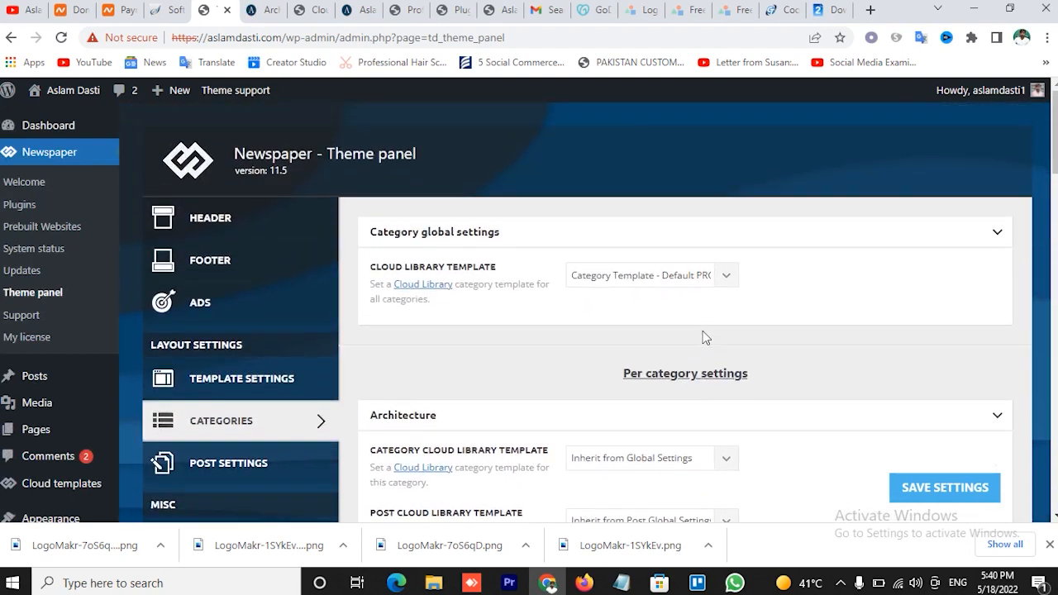
scroll(499, 338, "down", 3)
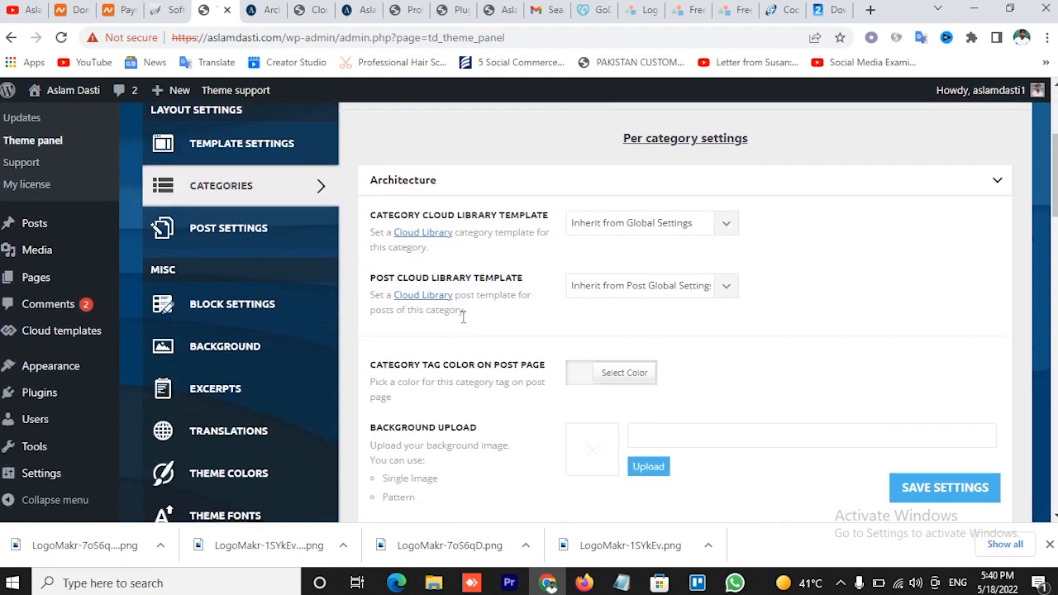
- Open Post Settings and review the site-wide default post template choices
left_click(243, 237)
scroll(437, 277, "up", 3)
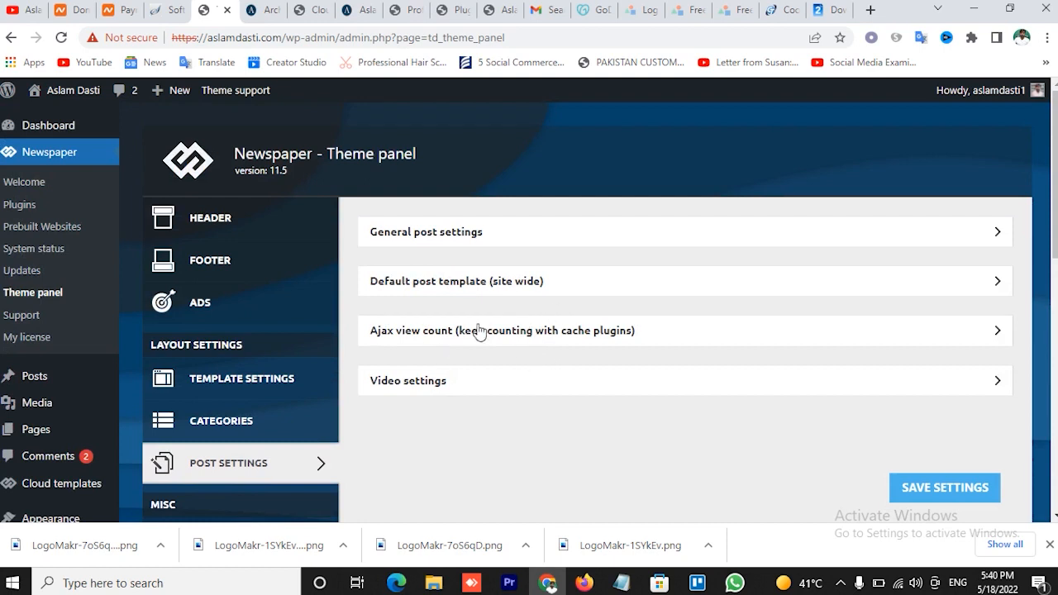
left_click(983, 239)
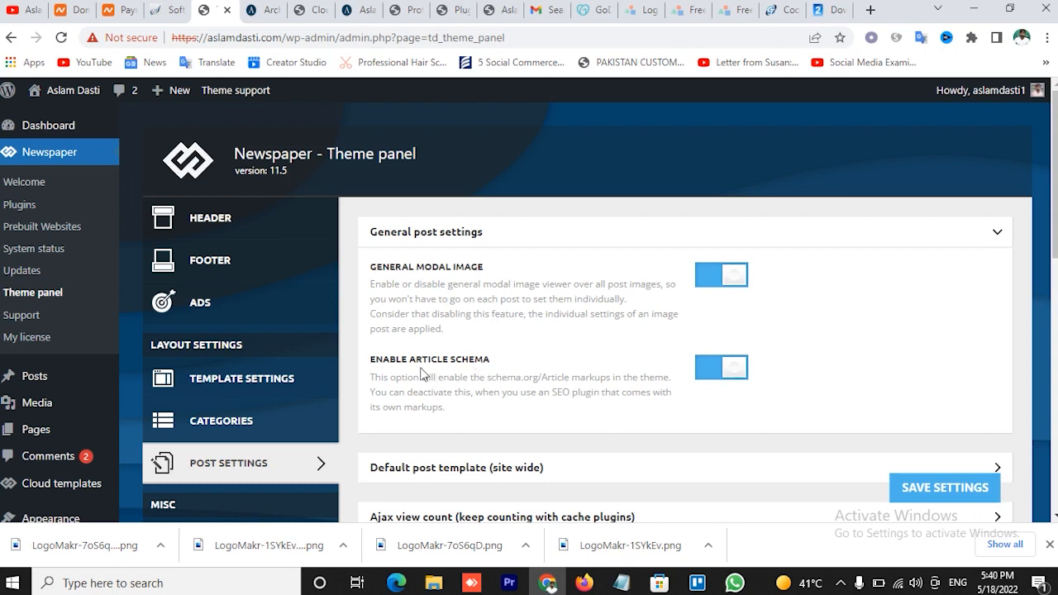
scroll(632, 287, "down", 3)
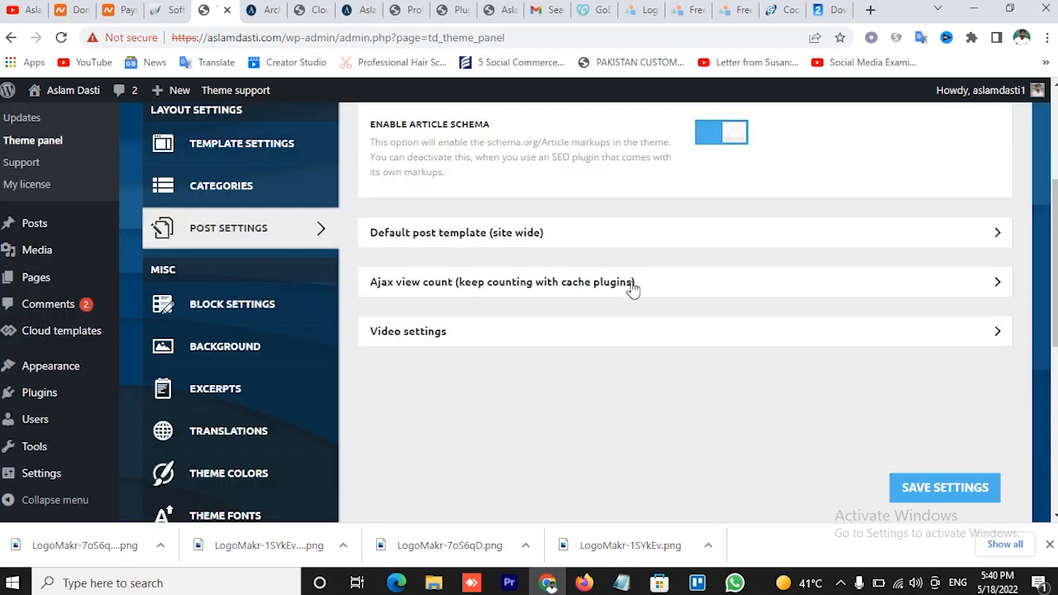
left_click(996, 234)
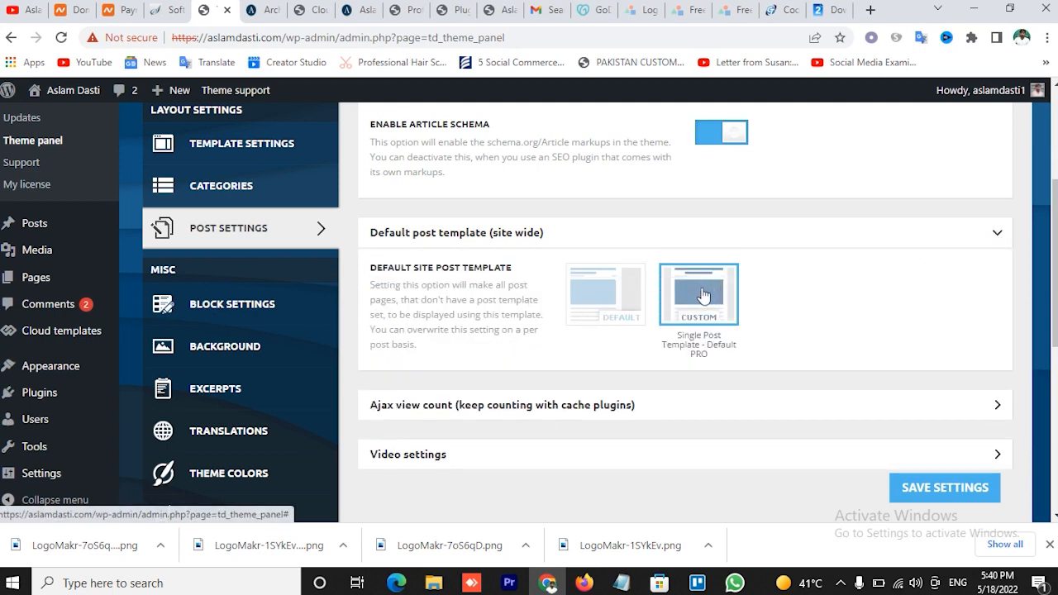
left_click(605, 298)
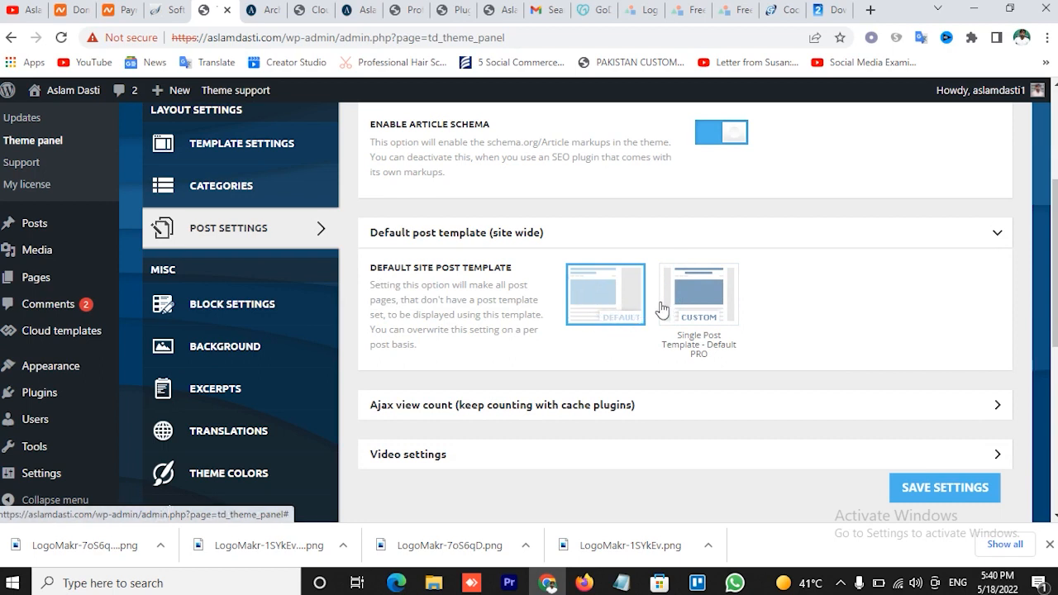
left_click(721, 309)
- Expand and scroll through the Video settings options
scroll(866, 332, "down", 1)
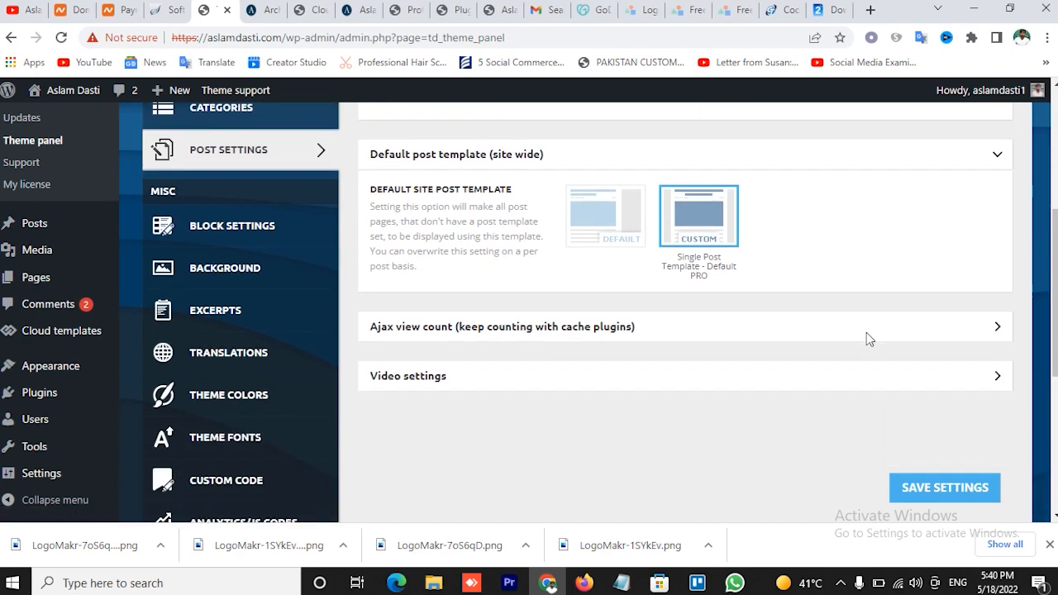
left_click(914, 388)
scroll(870, 444, "down", 2)
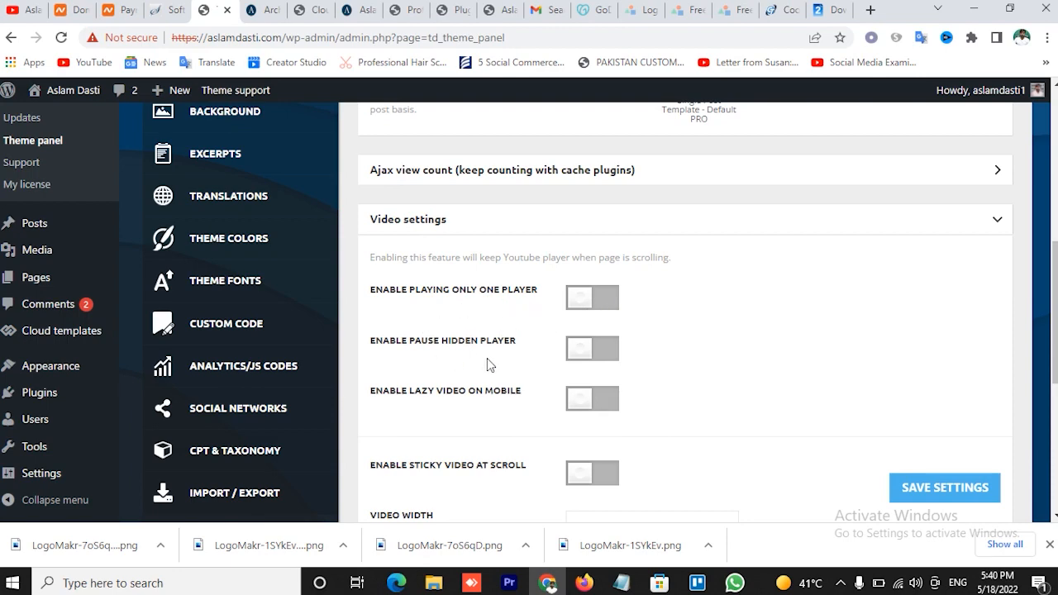
scroll(483, 423, "up", 3)
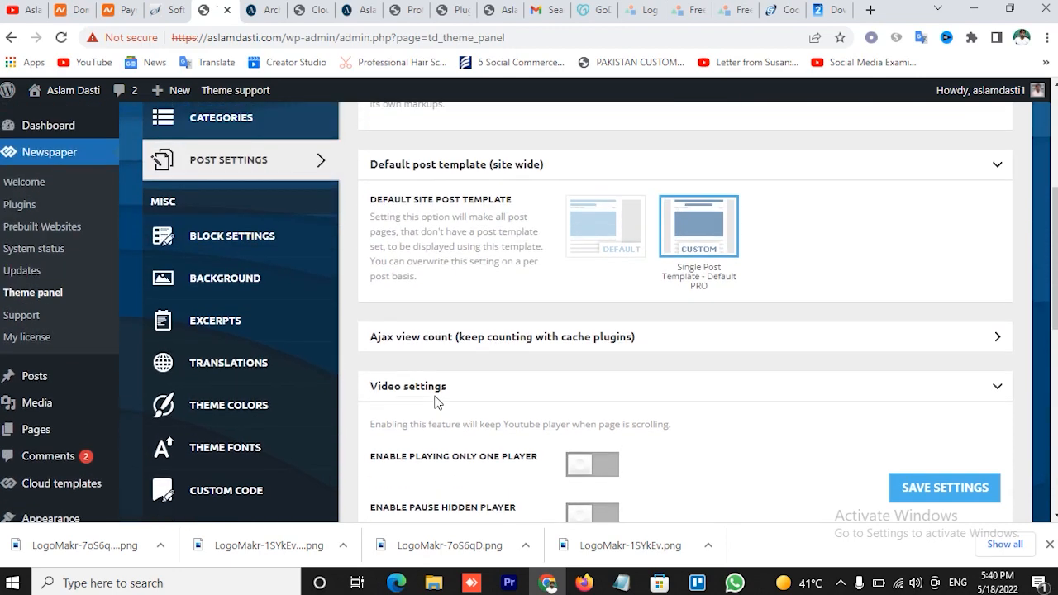
- Browse the global block header templates under Block Settings
left_click(263, 308)
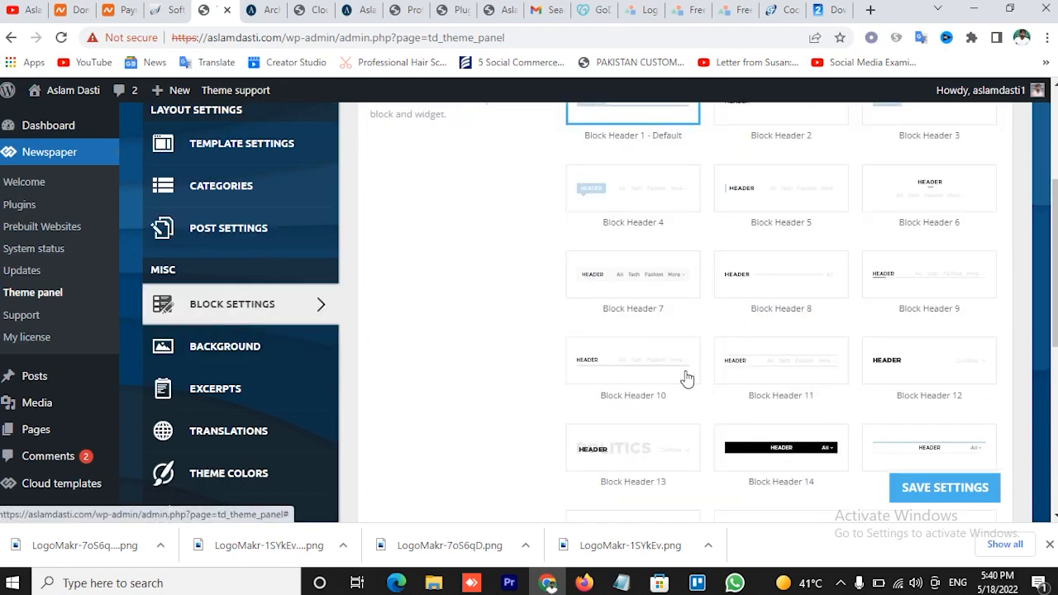
scroll(687, 376, "up", 3)
scroll(687, 376, "up", 1)
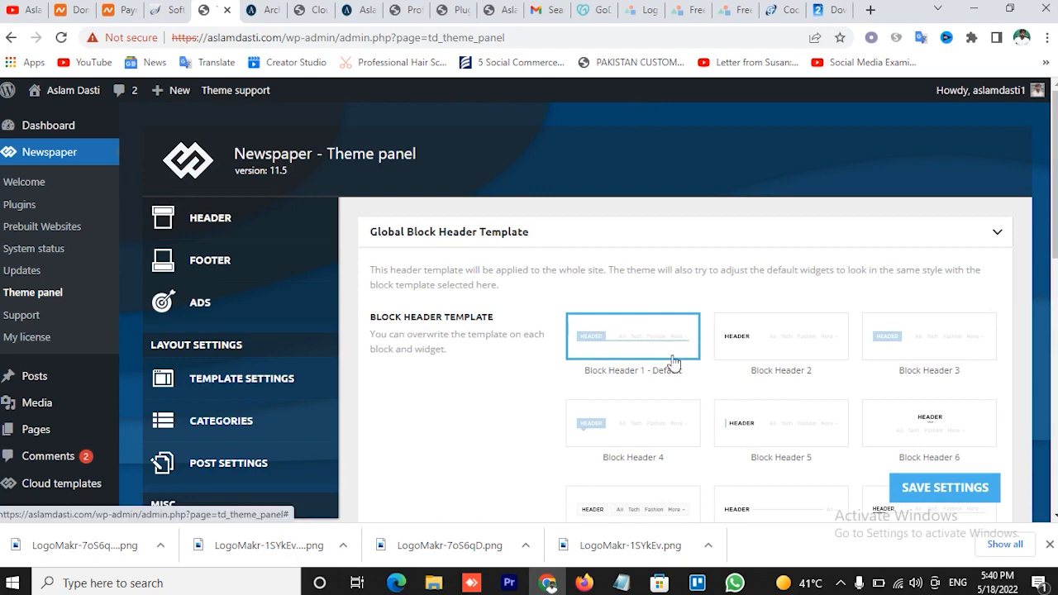
scroll(816, 414, "down", 1)
scroll(816, 416, "down", 1)
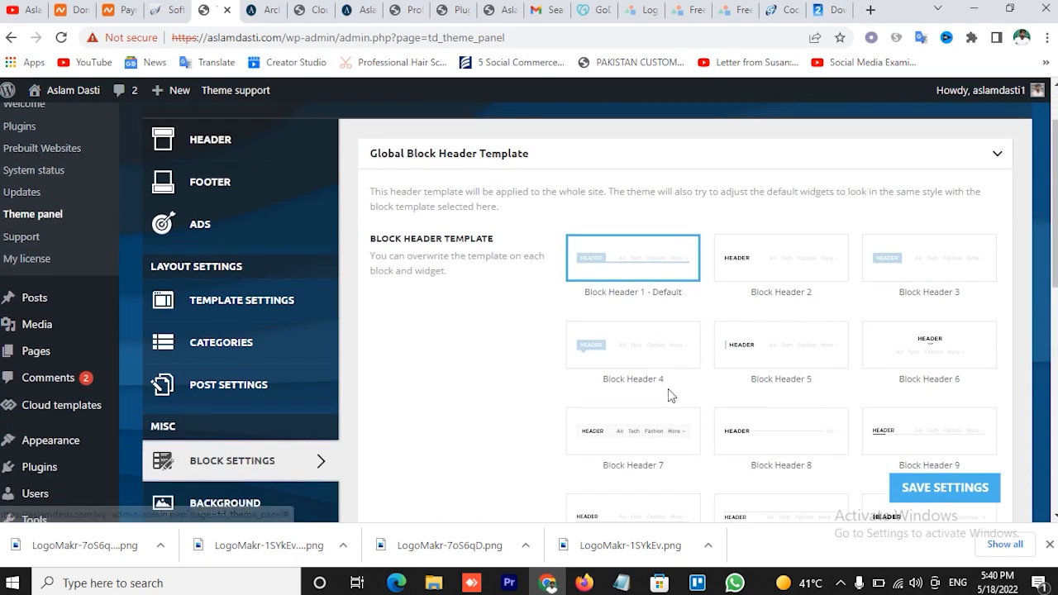
scroll(765, 398, "down", 3)
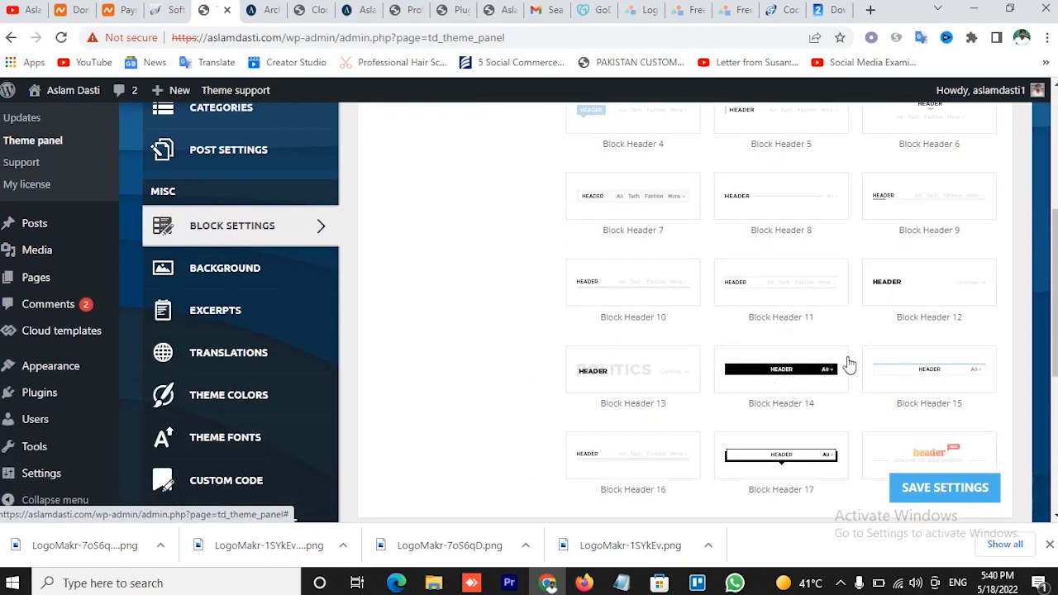
scroll(825, 389, "down", 1)
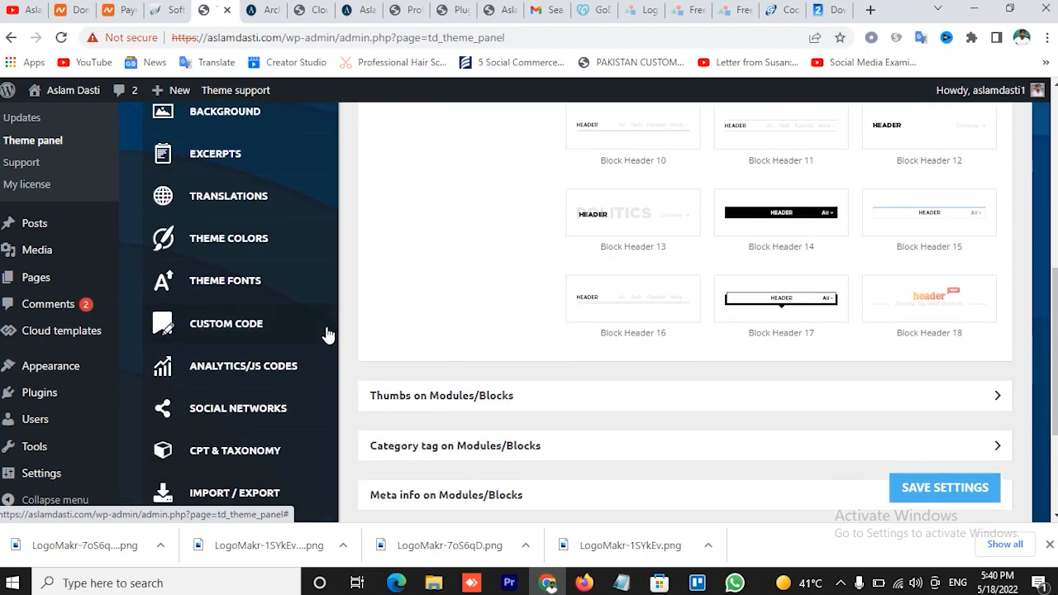
scroll(326, 335, "up", 3)
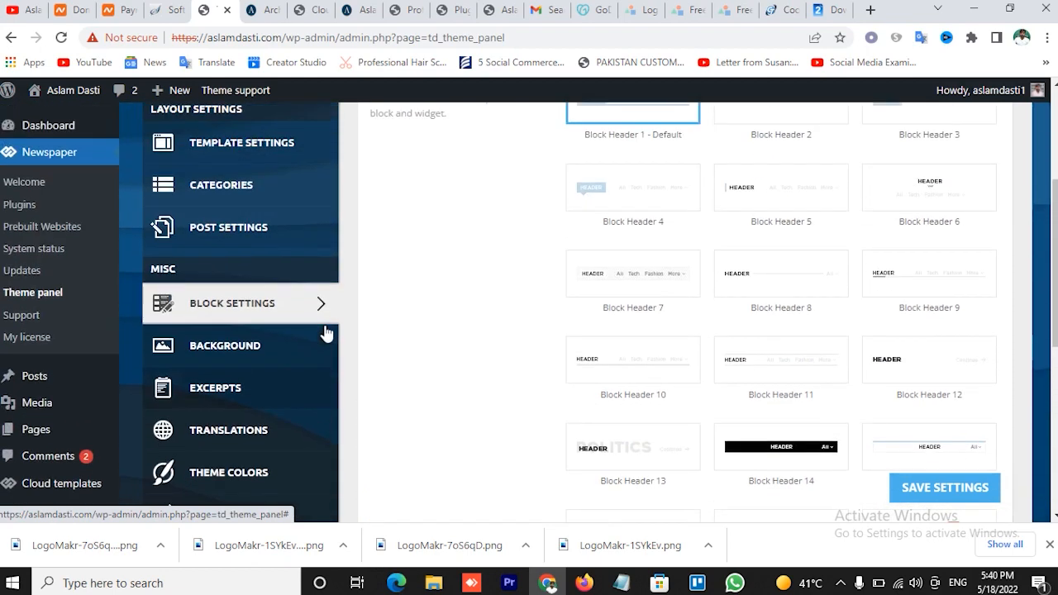
- Open the Background settings, check the live homepage, then return to the Theme panel
left_click(254, 354)
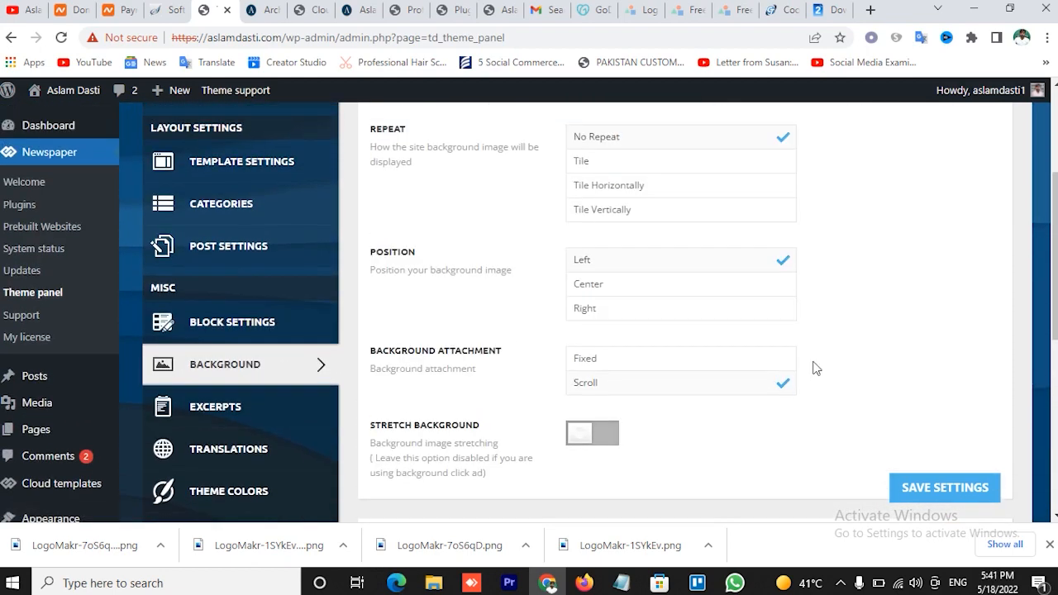
scroll(815, 368, "up", 3)
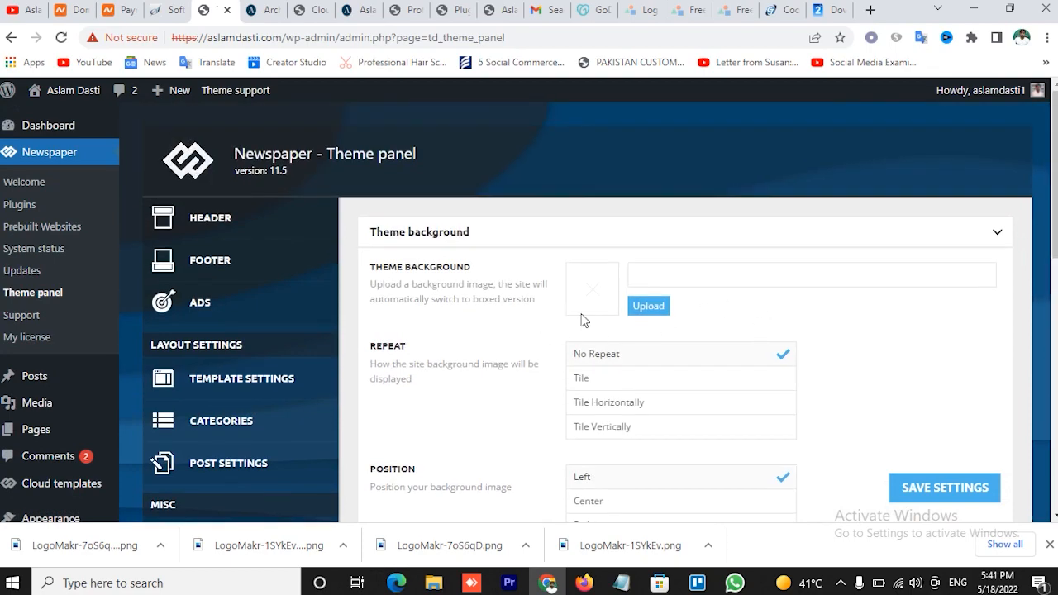
left_click(372, 7)
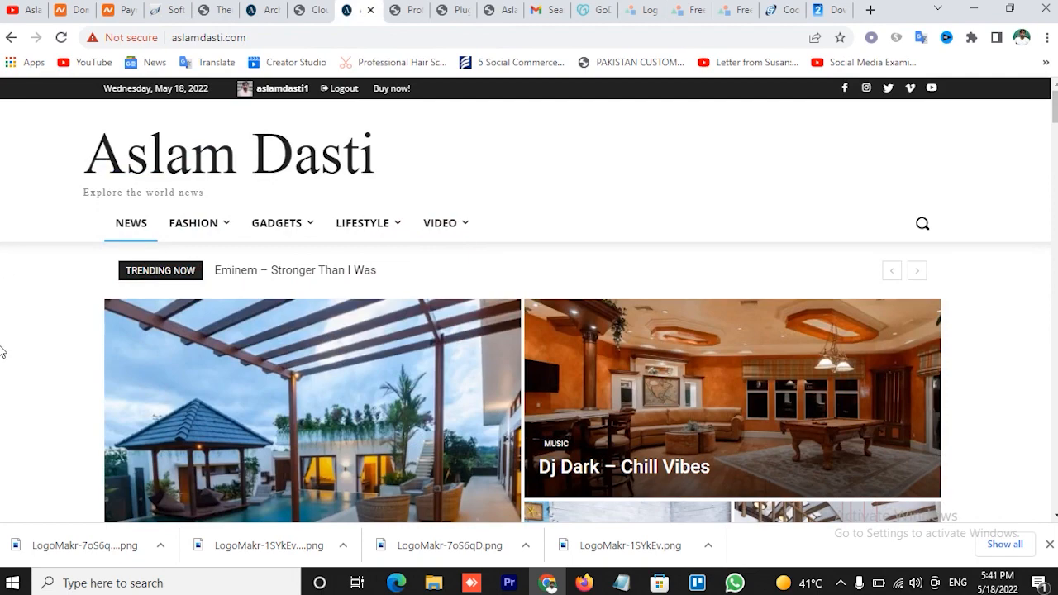
scroll(2, 351, "down", 7)
scroll(4, 329, "up", 6)
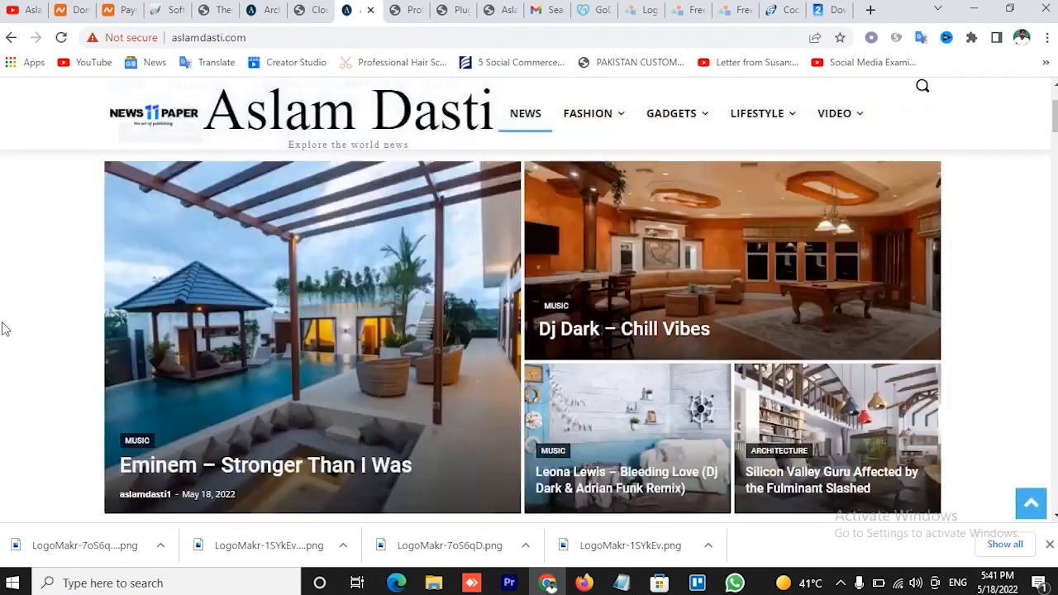
scroll(2, 329, "up", 2)
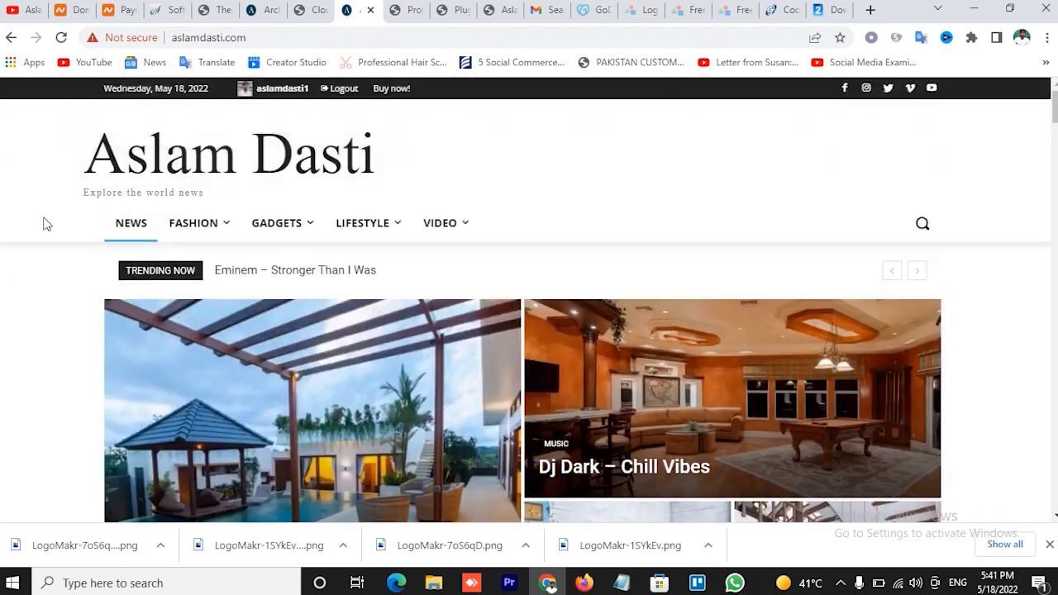
left_click(221, 9)
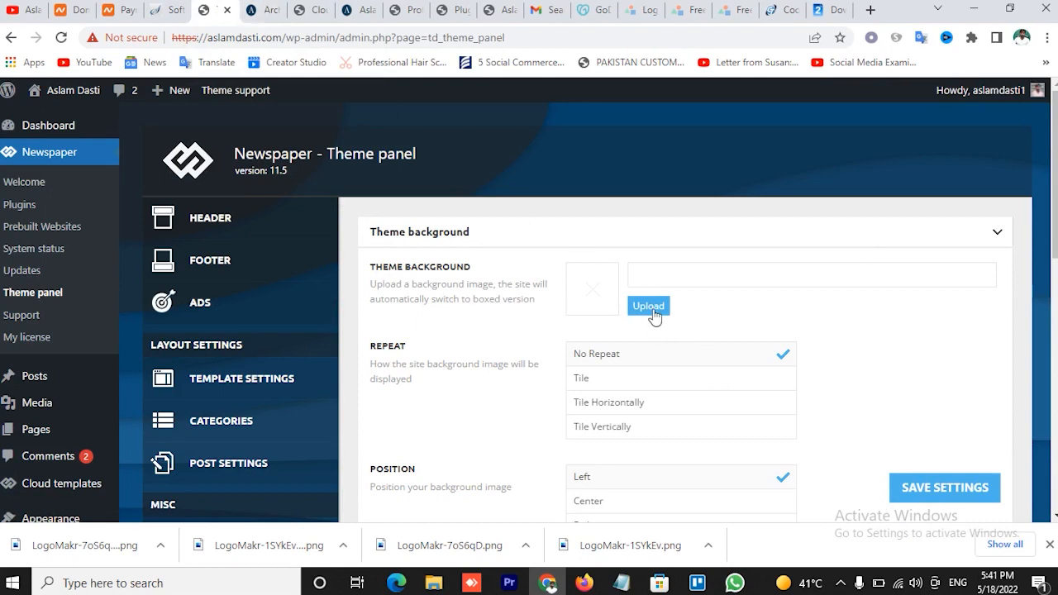
scroll(891, 364, "down", 5)
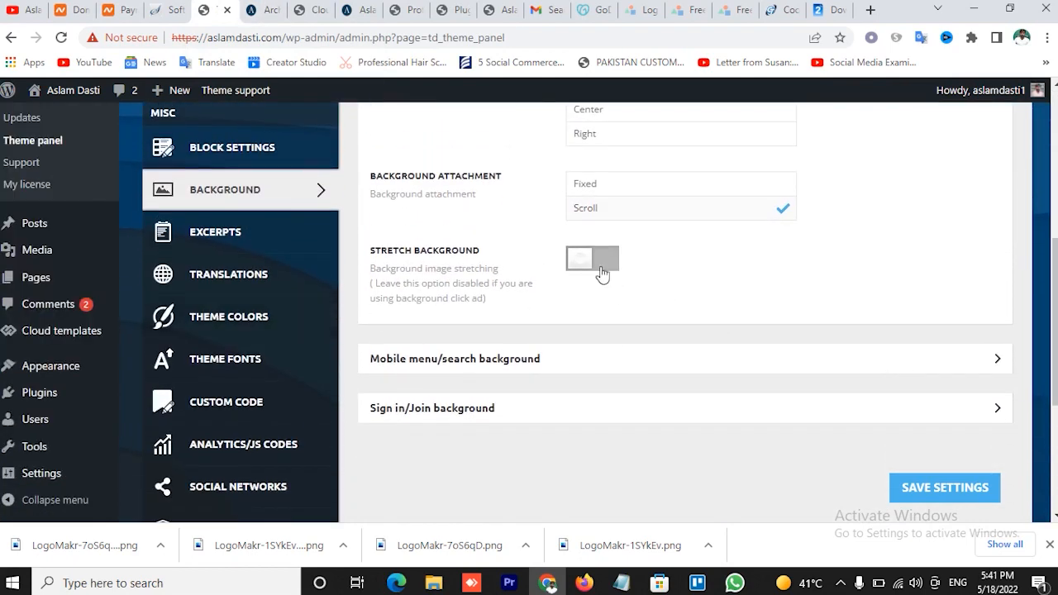
- Look through the Excerpts settings in the Newspaper theme panel
left_click(258, 235)
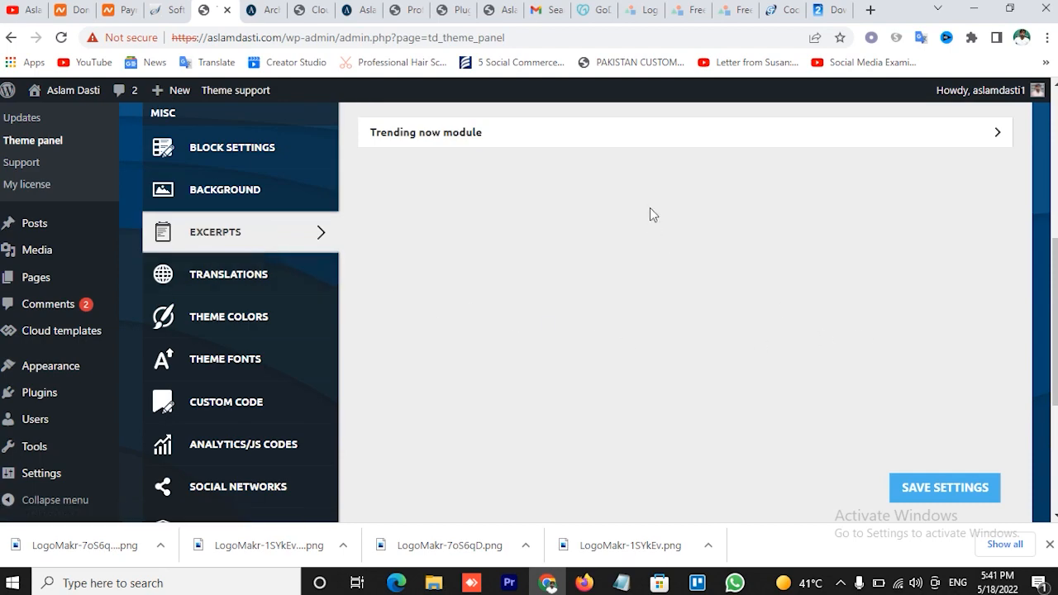
scroll(665, 227, "up", 3)
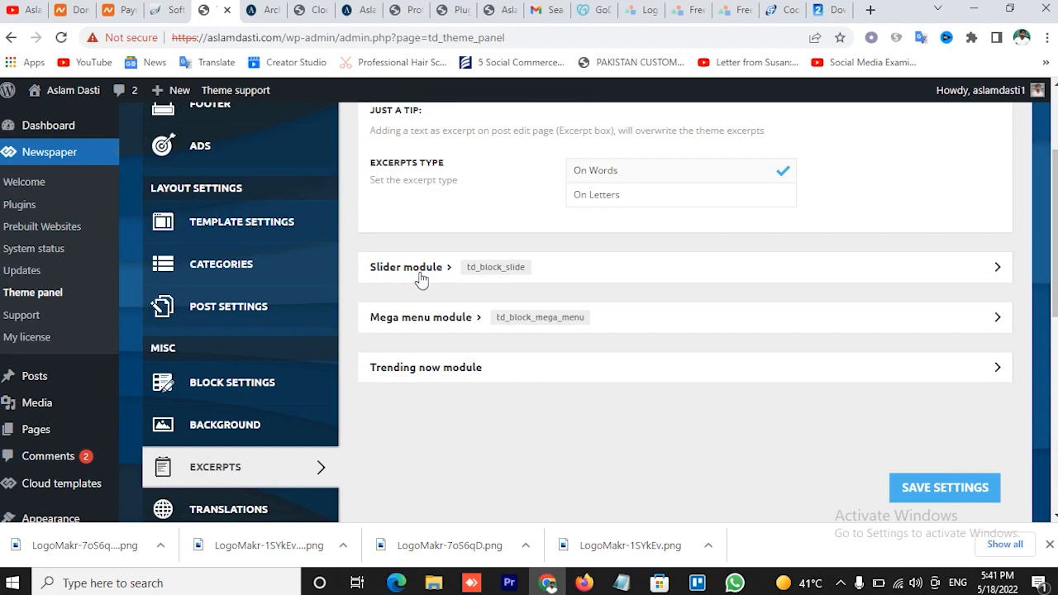
scroll(420, 280, "up", 1)
scroll(519, 364, "up", 1)
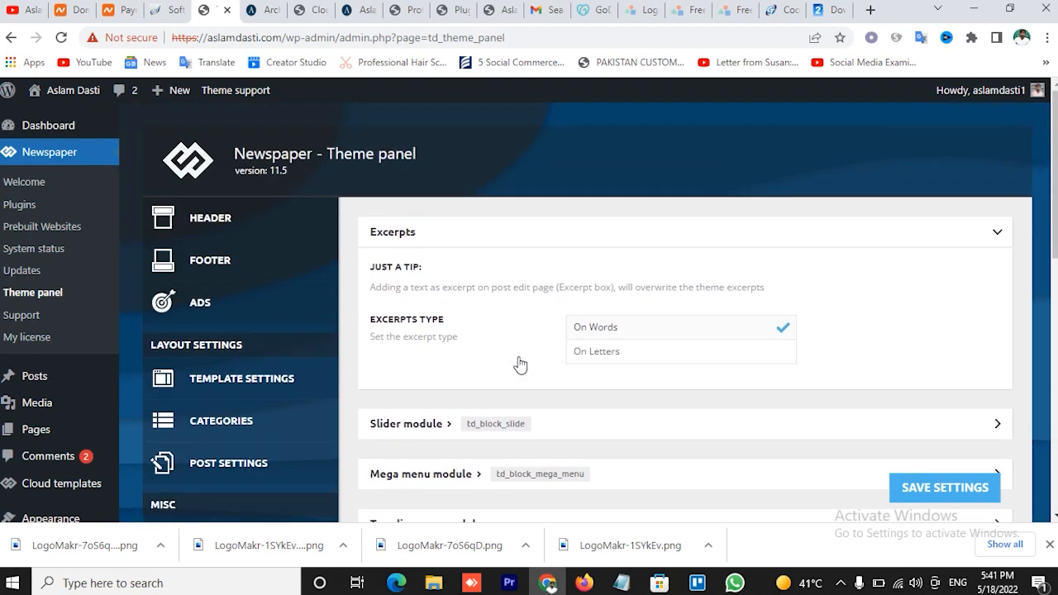
scroll(852, 373, "down", 2)
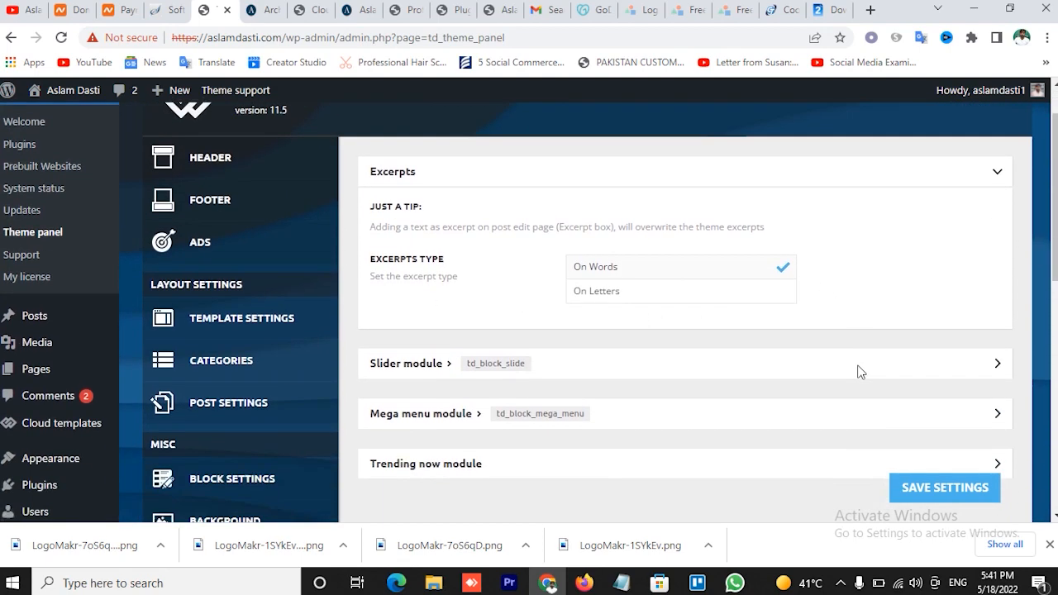
- Expand the Trending now module to view its title length of 25, then go to Theme Colors
left_click(996, 368)
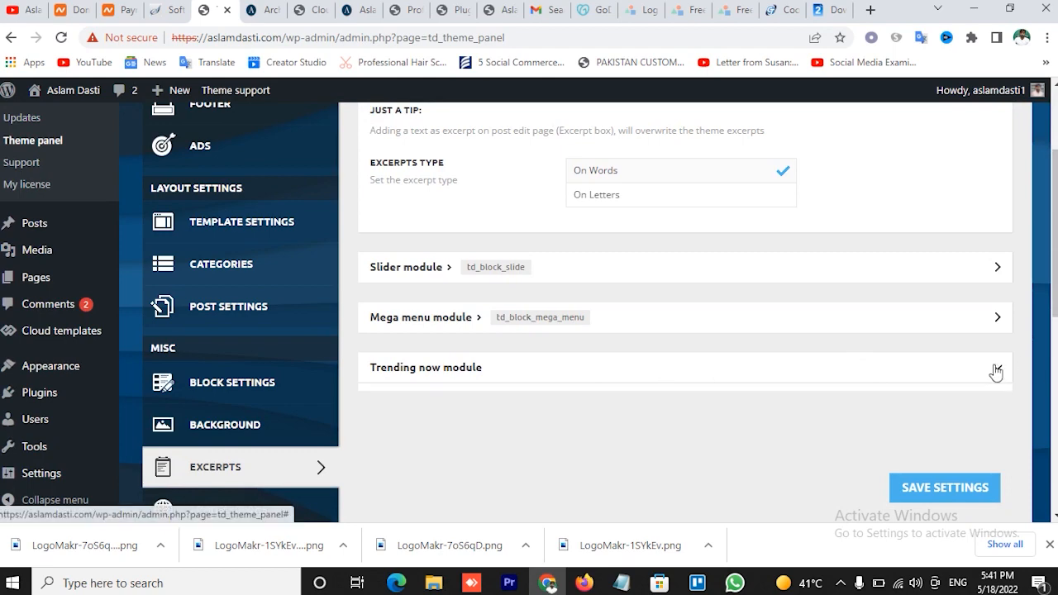
scroll(527, 451, "down", 1)
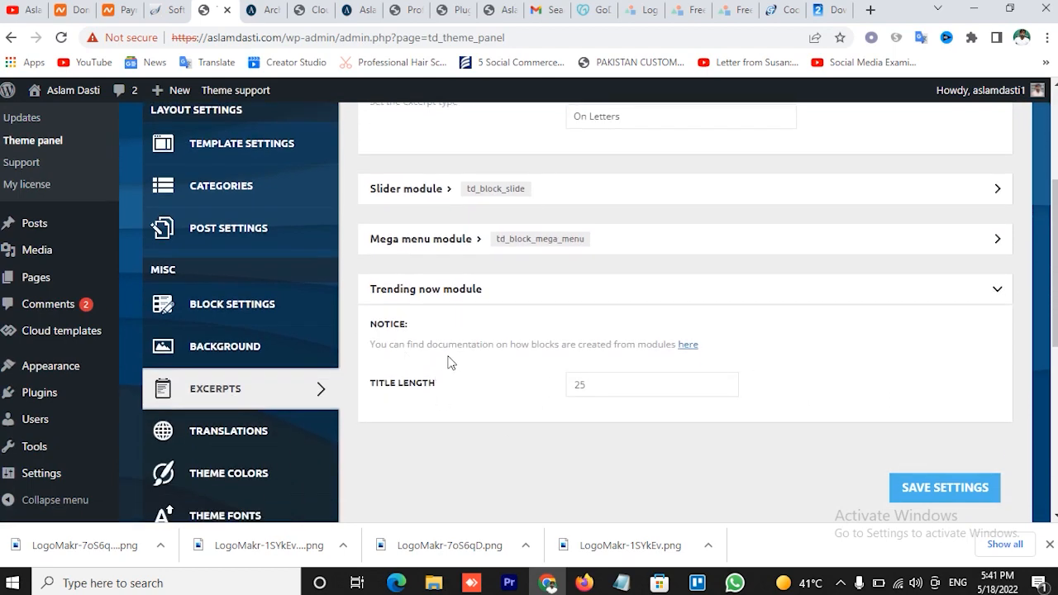
scroll(642, 345, "up", 1)
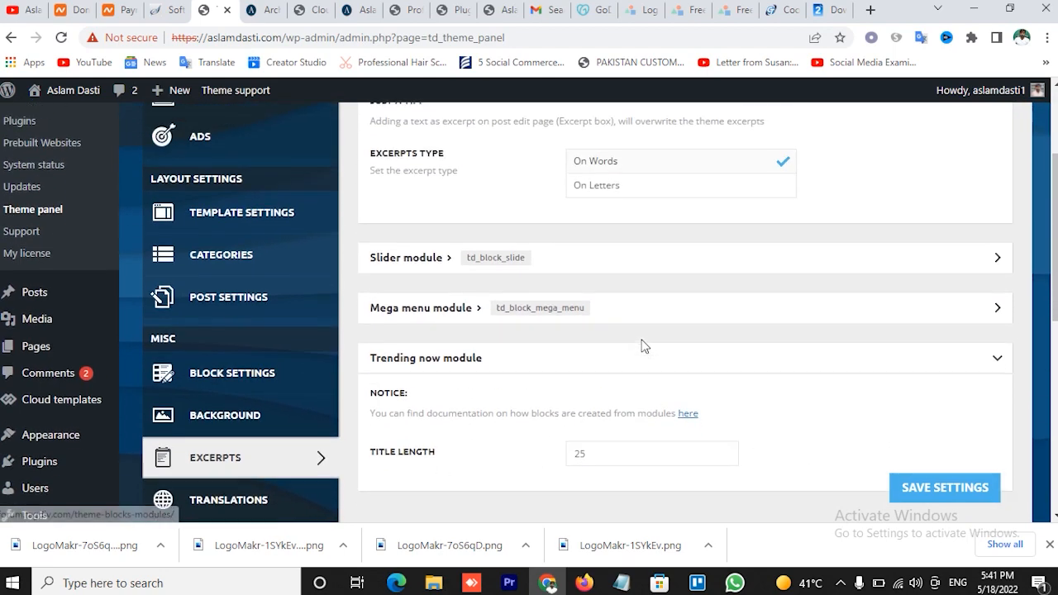
scroll(614, 350, "down", 3)
left_click(241, 322)
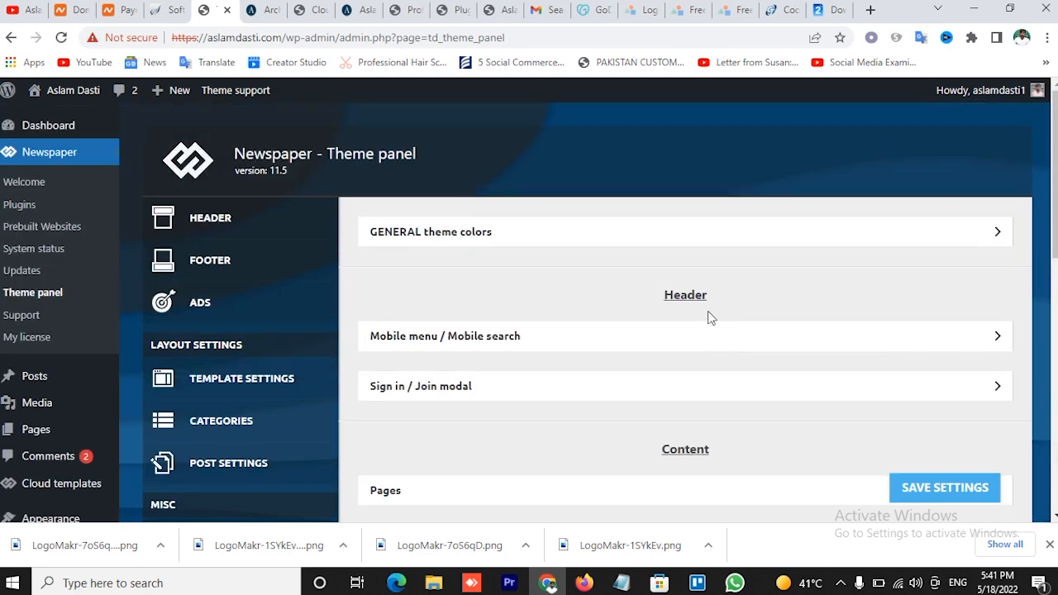
- Inspect the general theme colours, opening the accent colour picker without changing it
left_click(998, 234)
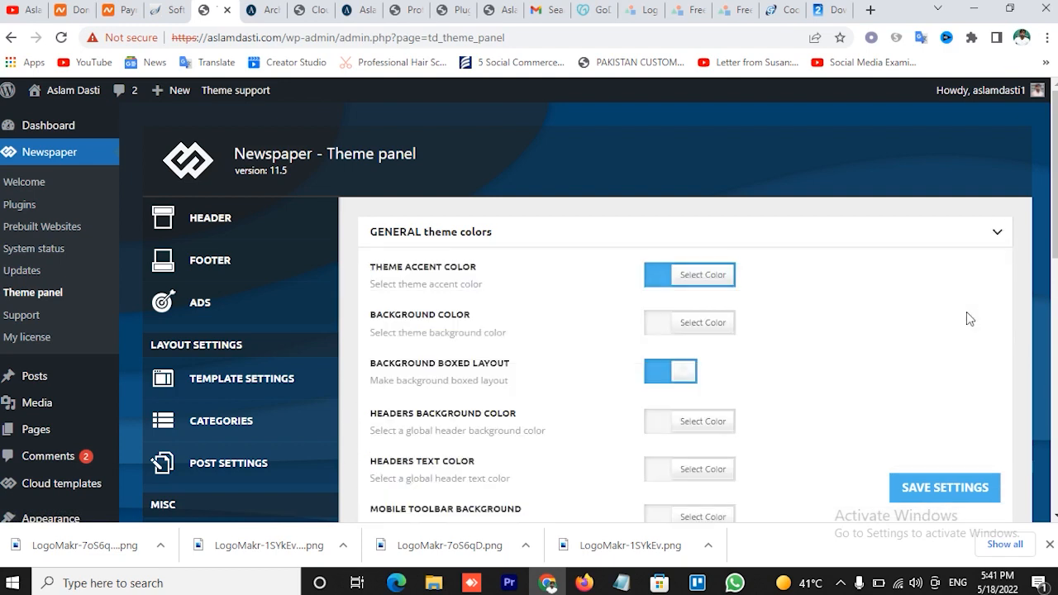
scroll(905, 328, "down", 1)
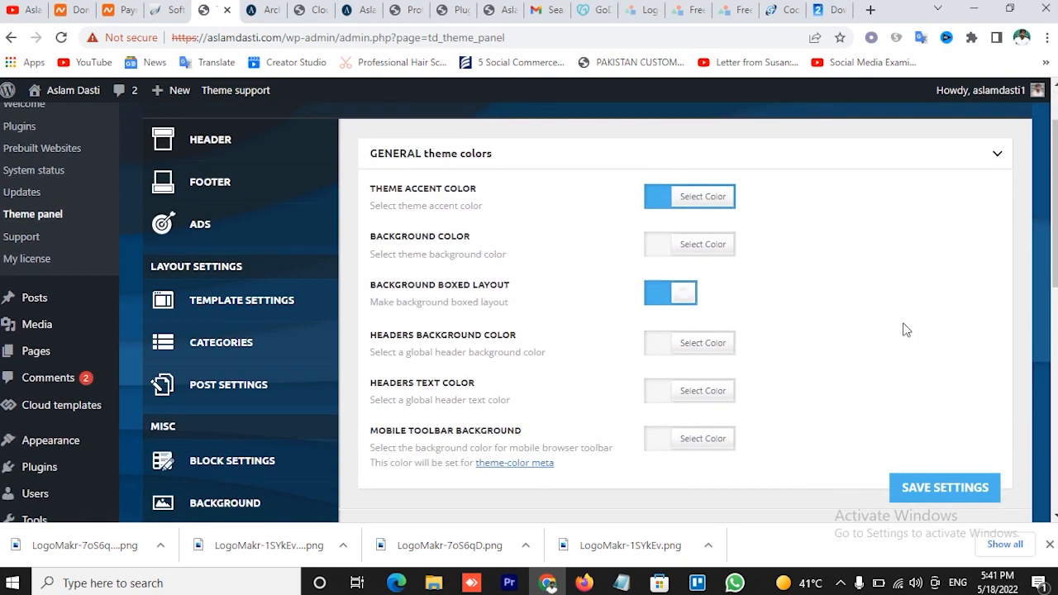
left_click(655, 205)
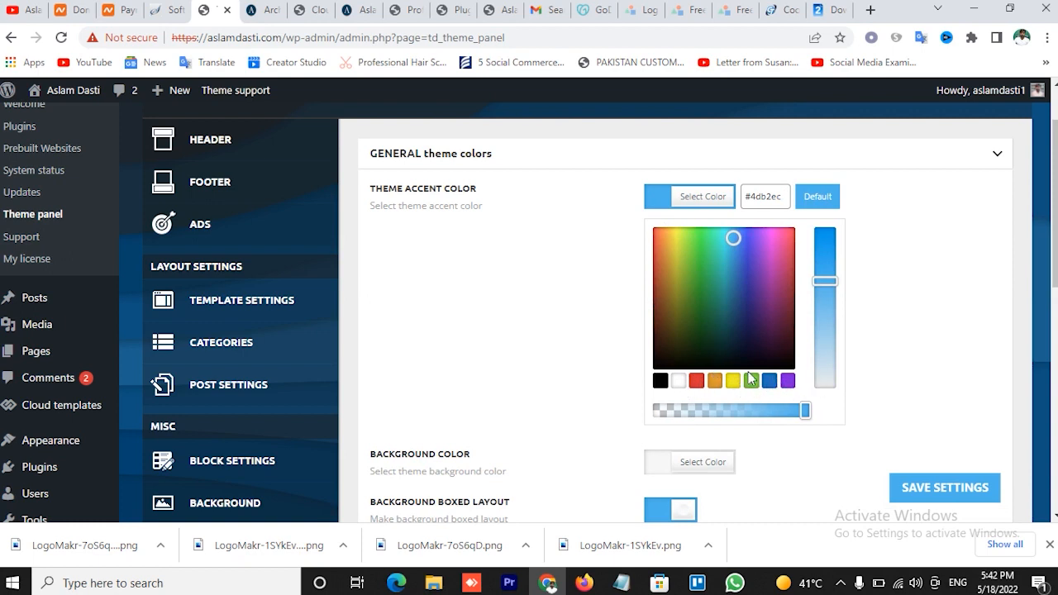
left_click(893, 380)
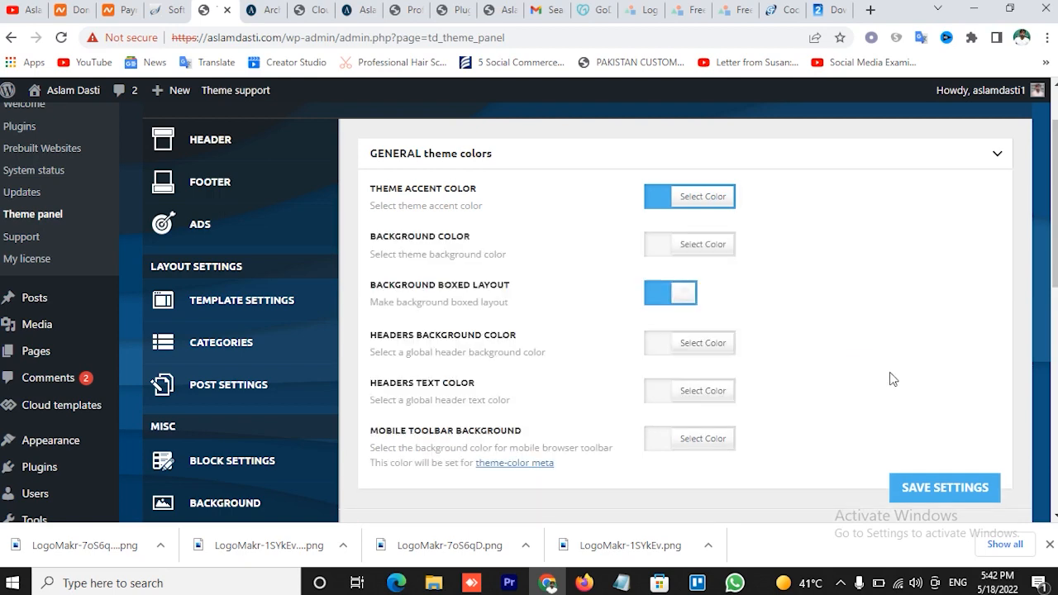
scroll(893, 379, "down", 2)
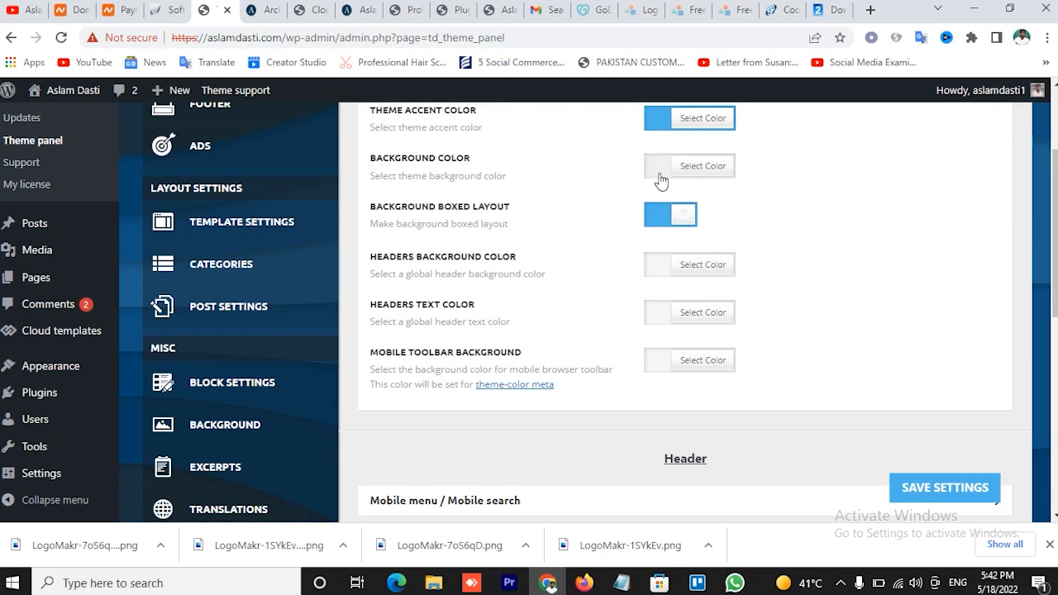
scroll(668, 387, "down", 2)
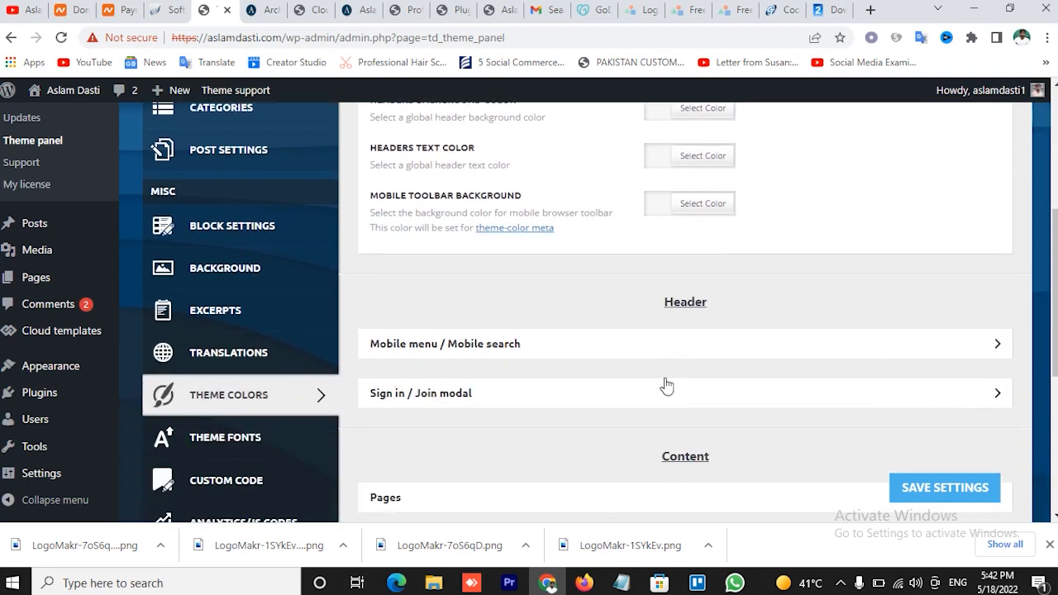
- Expand the Mobile menu and Pages colour groups, then move to Theme Fonts
left_click(996, 345)
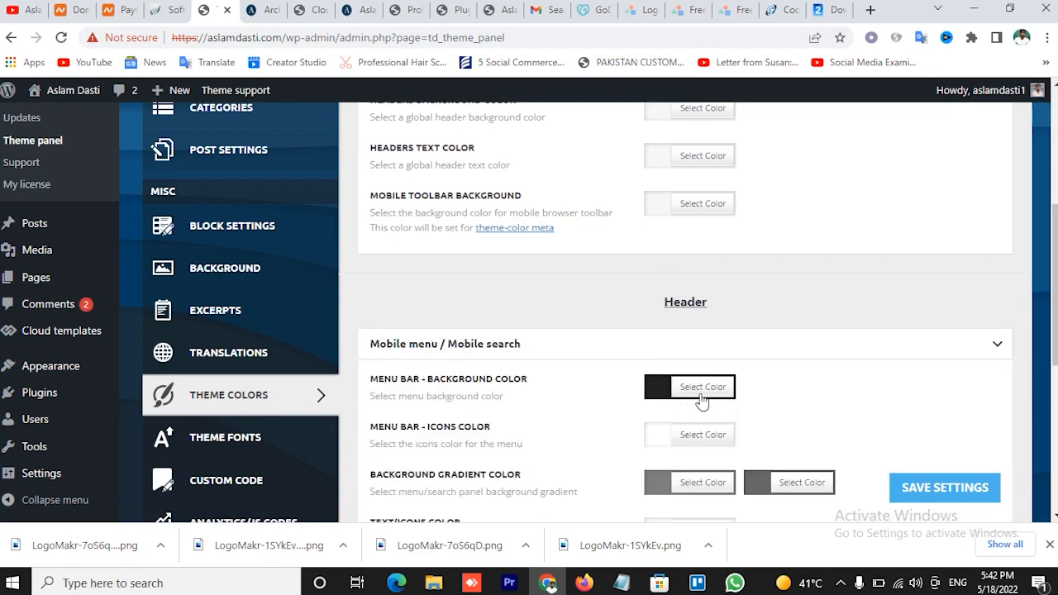
scroll(703, 401, "down", 2)
scroll(690, 331, "down", 2)
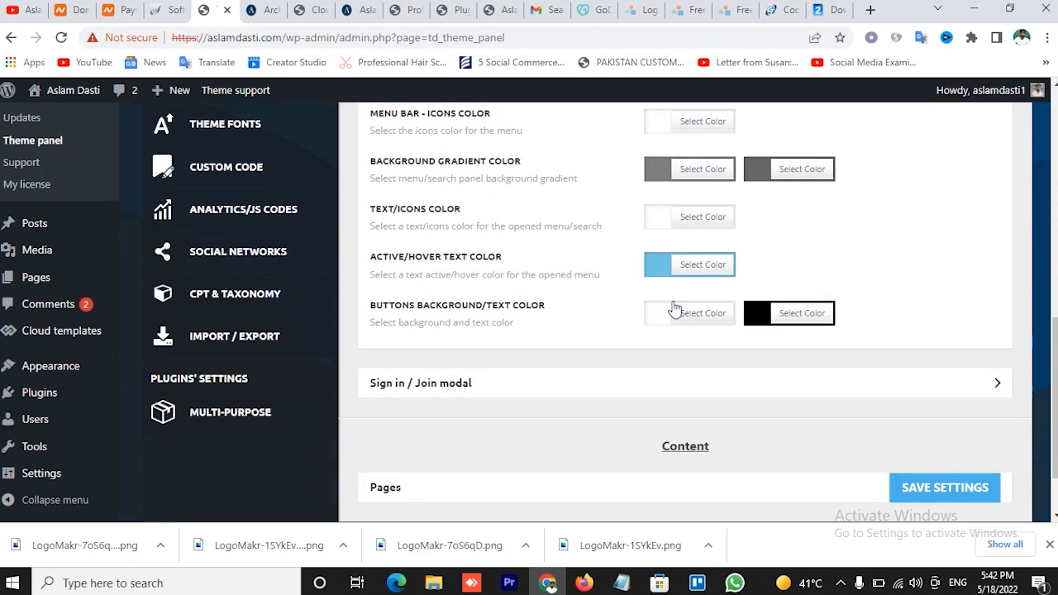
scroll(691, 331, "down", 1)
left_click(997, 404)
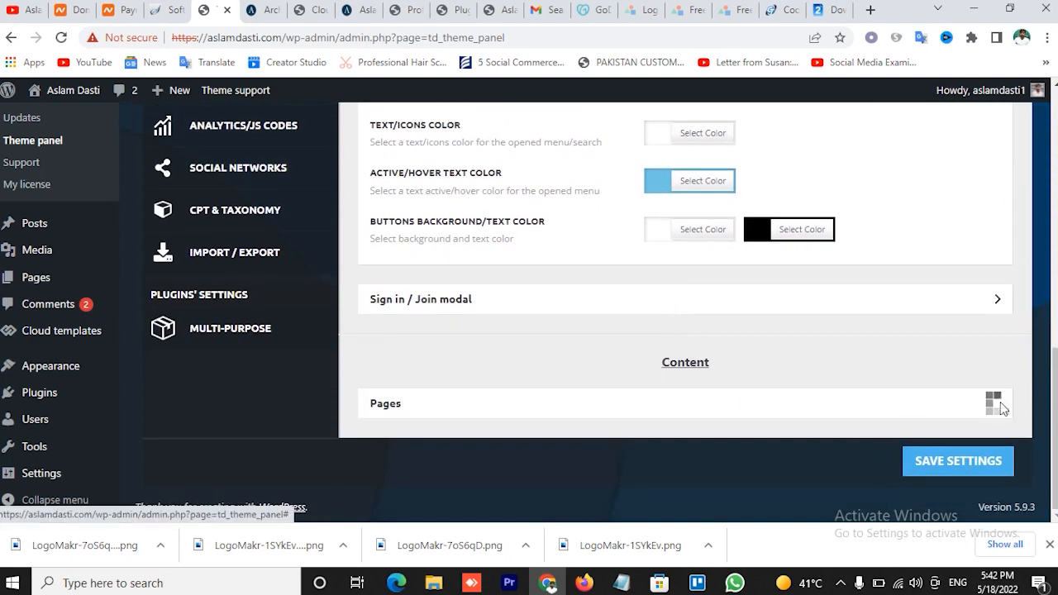
scroll(769, 383, "down", 2)
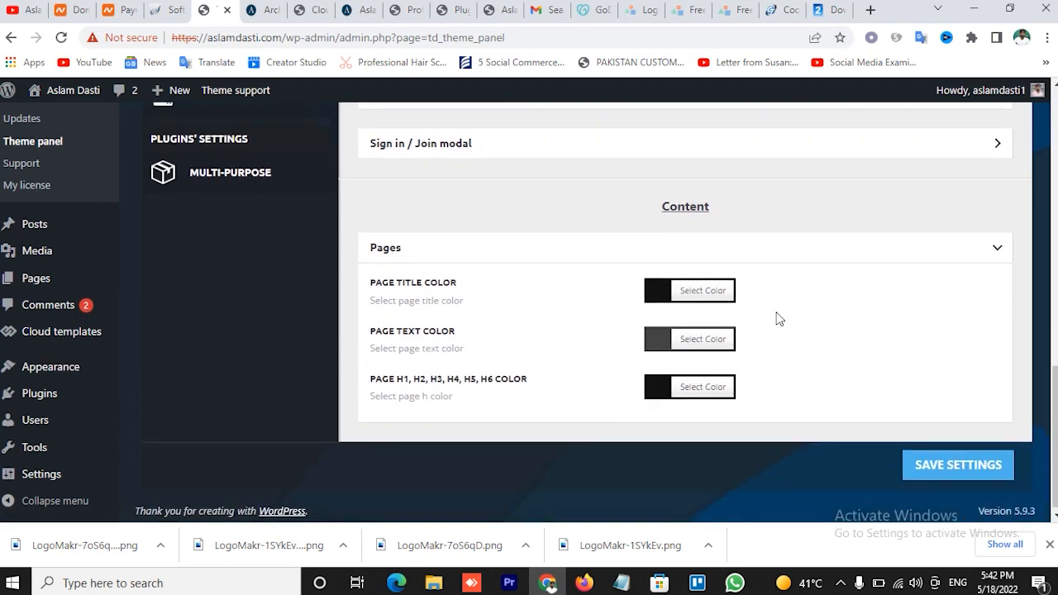
scroll(827, 318, "up", 3)
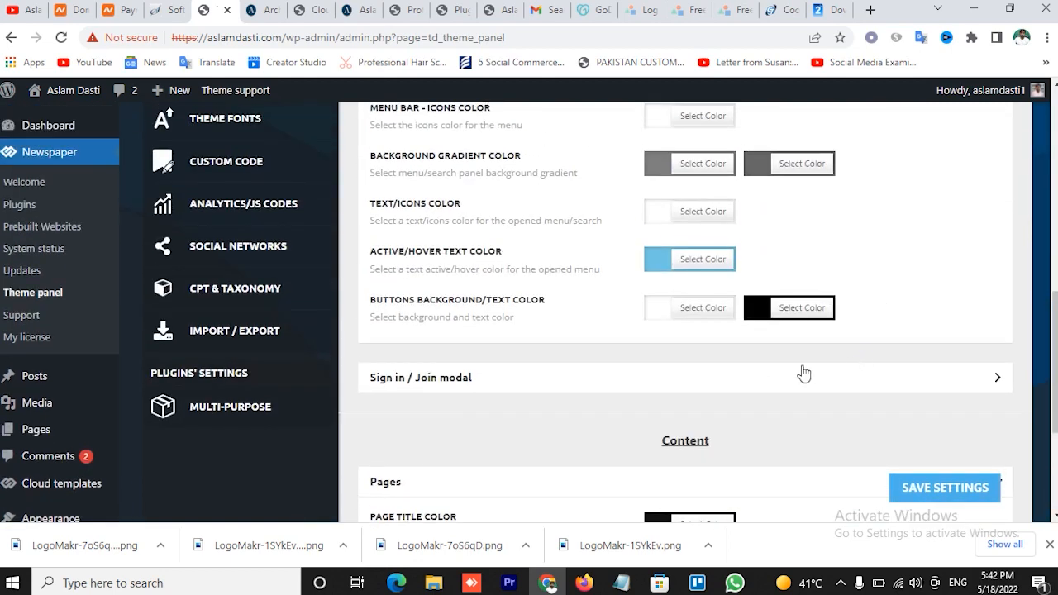
scroll(739, 373, "up", 2)
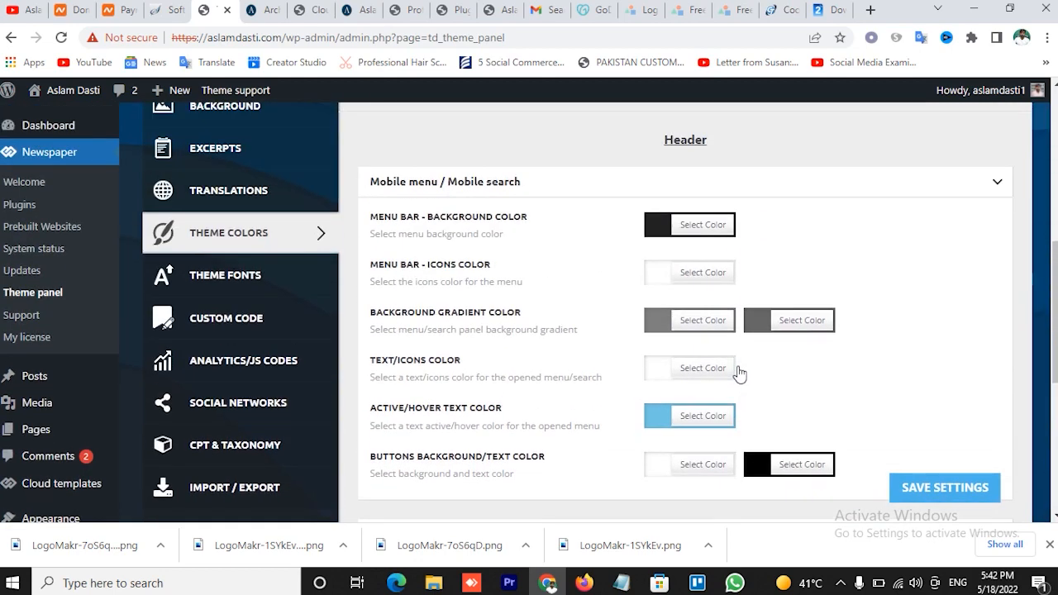
left_click(248, 278)
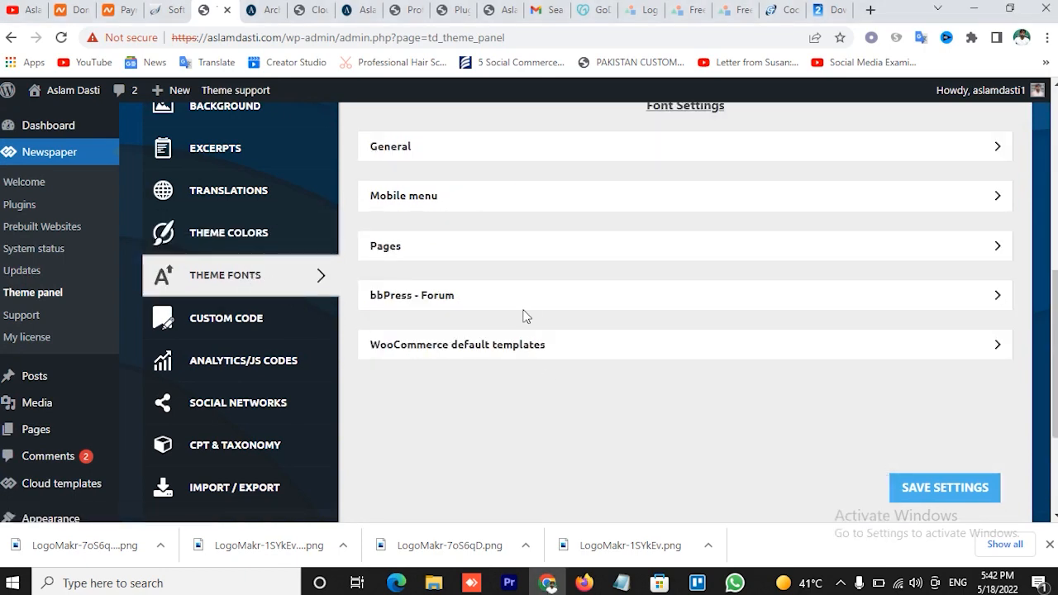
- View the Custom Code and Analytics/JS Codes settings
scroll(523, 315, "up", 5)
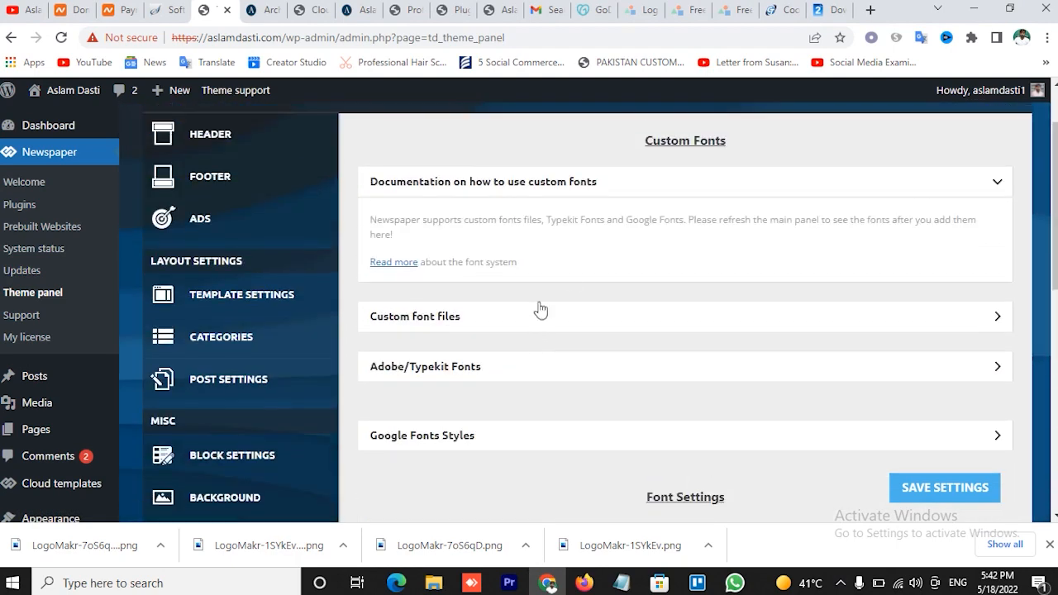
scroll(625, 279, "down", 1)
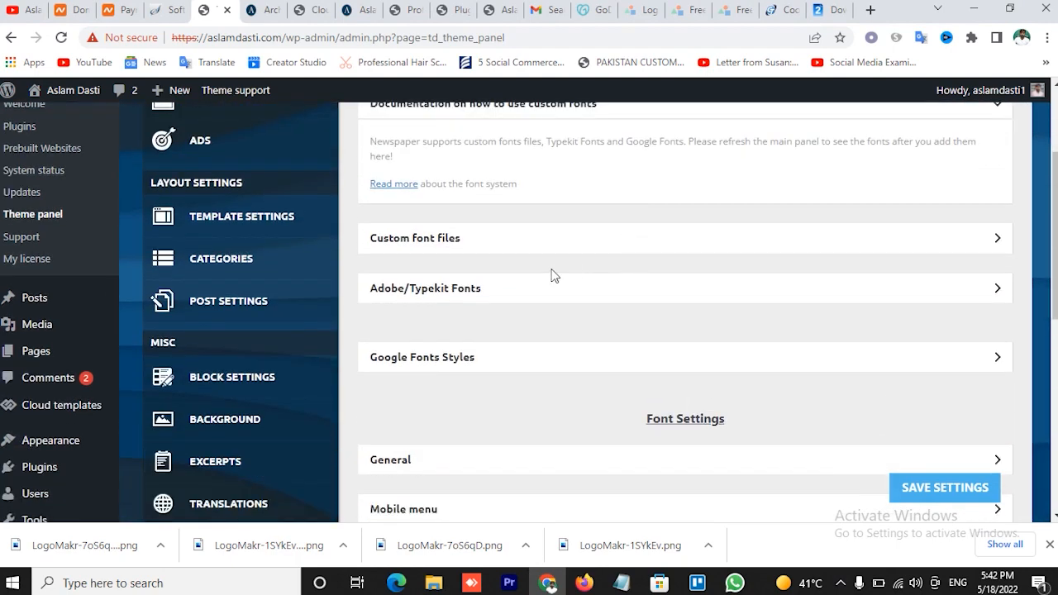
scroll(697, 288, "down", 3)
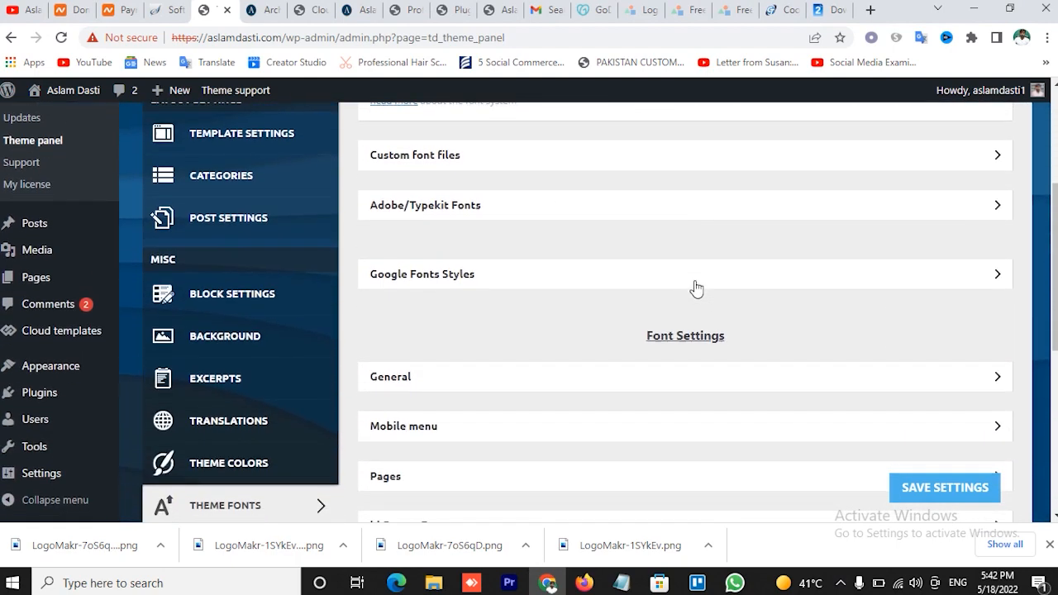
scroll(611, 287, "up", 2)
scroll(608, 302, "down", 3)
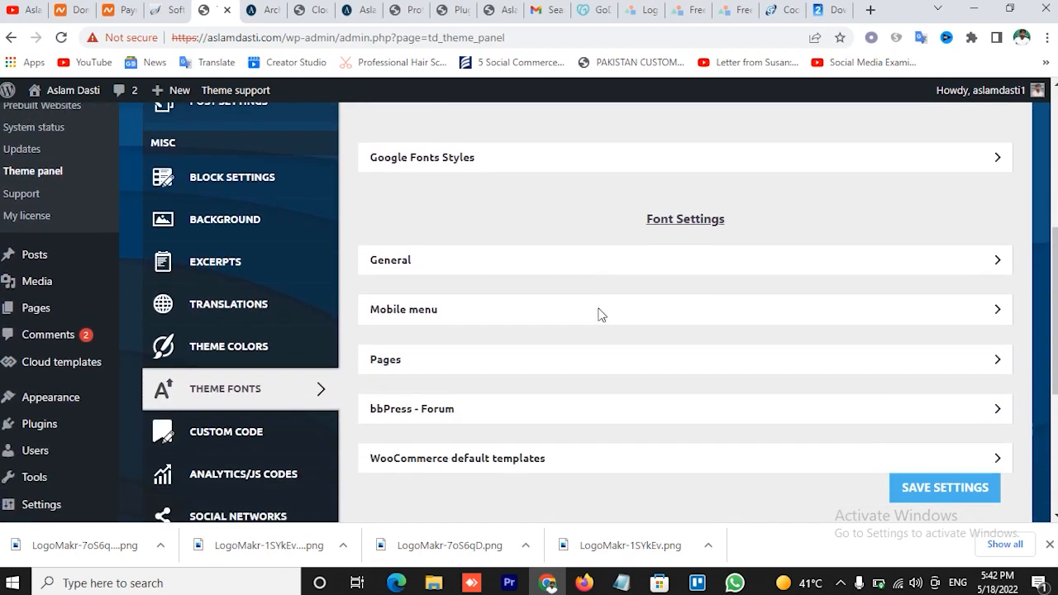
left_click(274, 318)
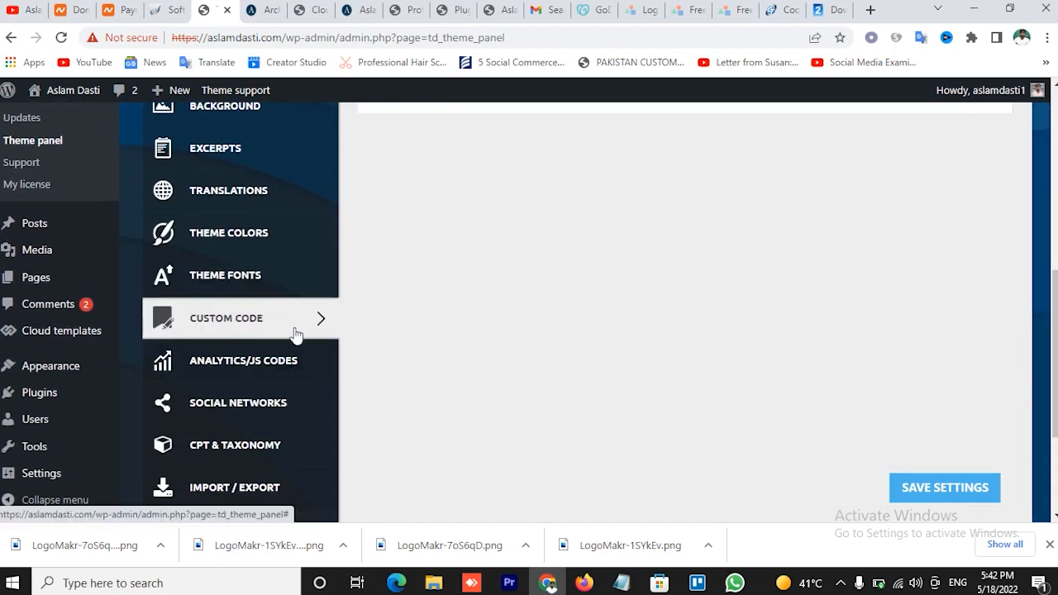
left_click(278, 375)
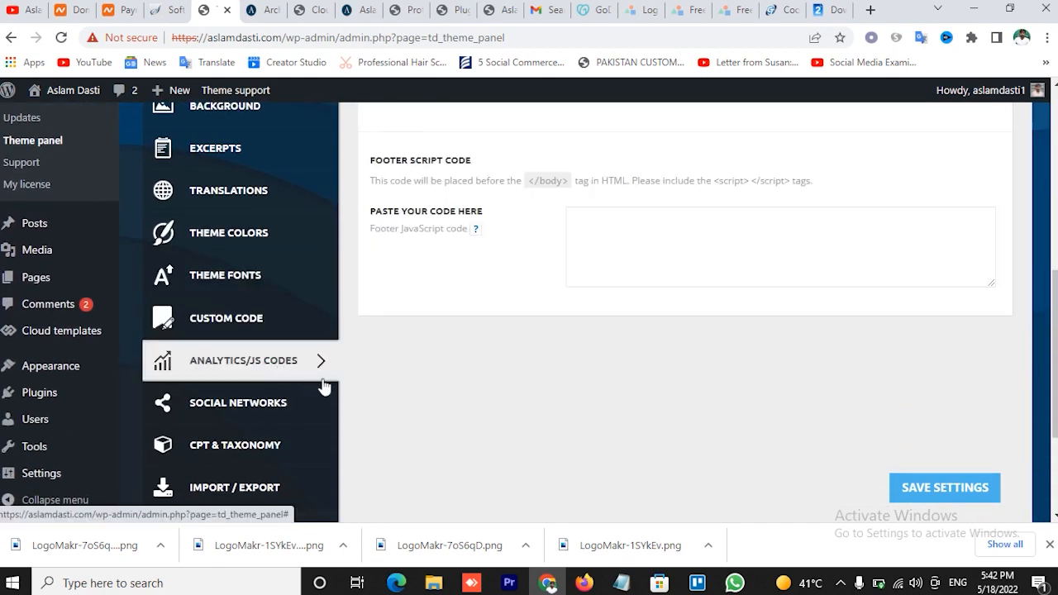
- Skip Import/Export by staying at the warning, open Social Networks, and close the downloads bar
scroll(394, 383, "down", 1)
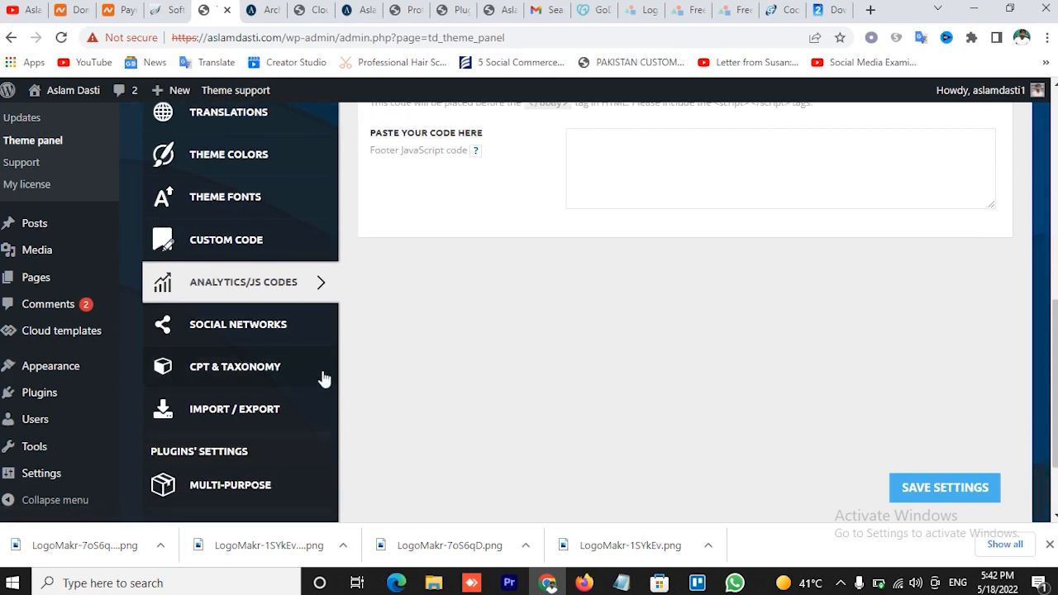
left_click(247, 407)
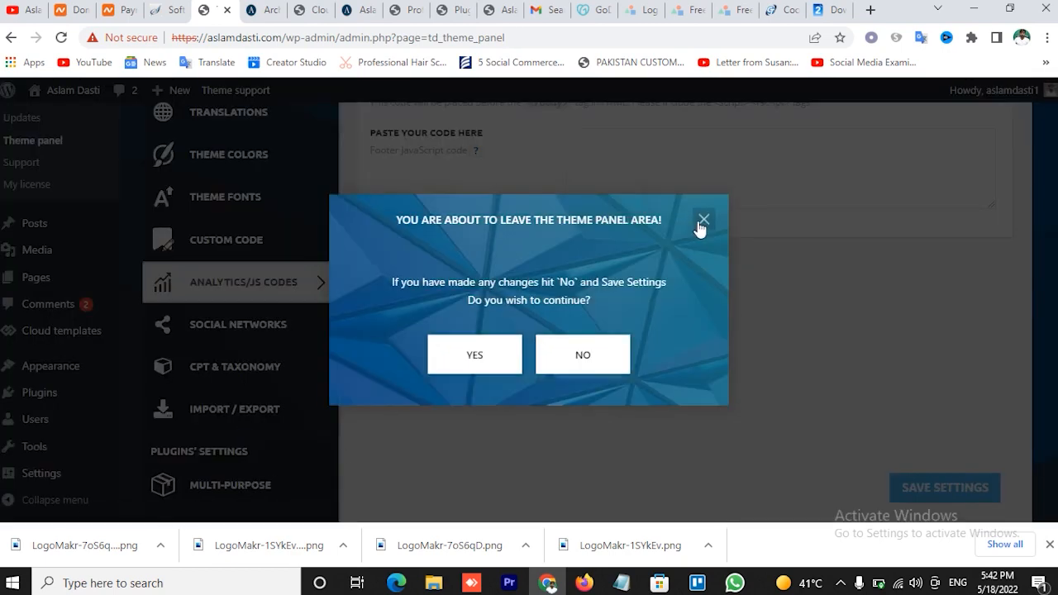
left_click(701, 218)
left_click(259, 330)
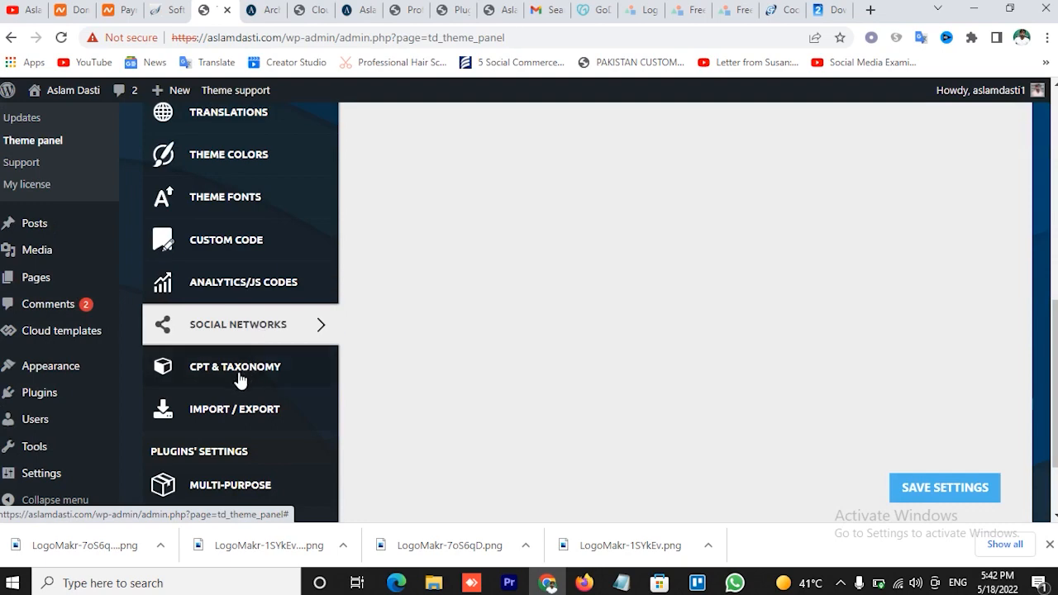
scroll(300, 369, "down", 1)
scroll(262, 362, "up", 3)
scroll(265, 361, "up", 5)
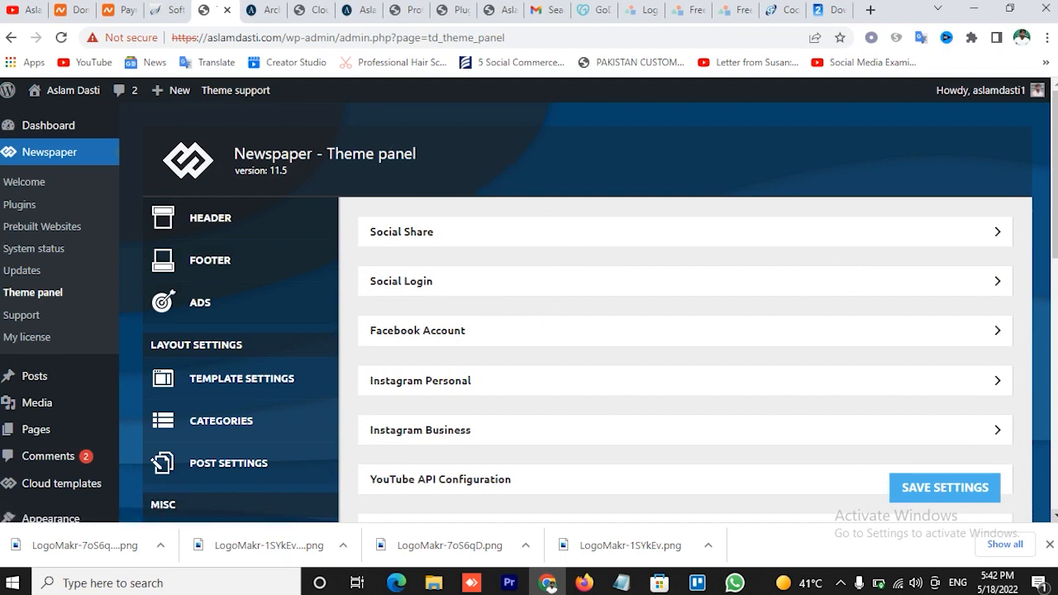
left_click(1050, 545)
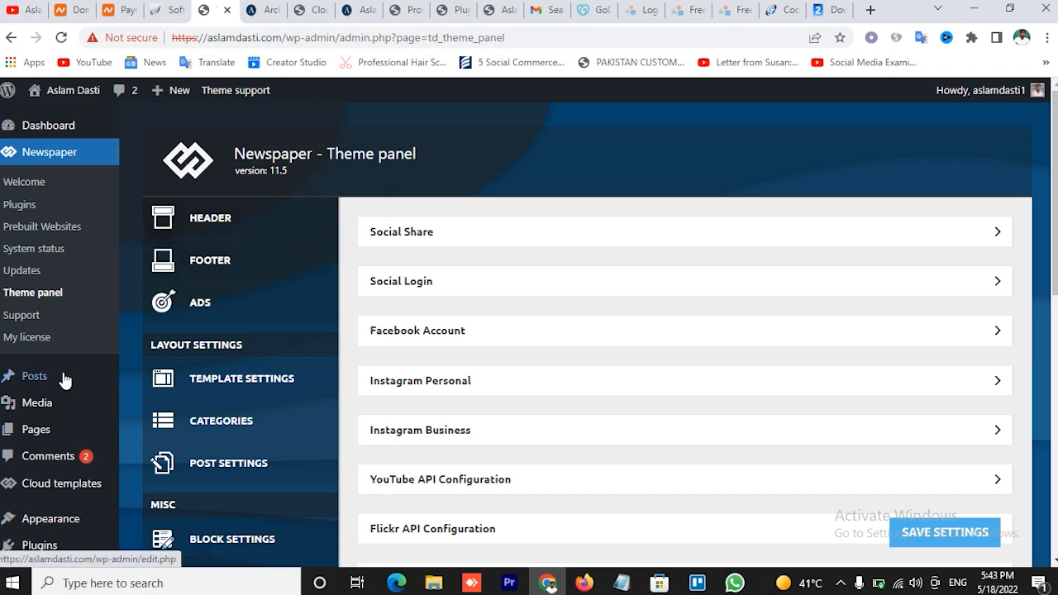
mouse_move(38, 383)
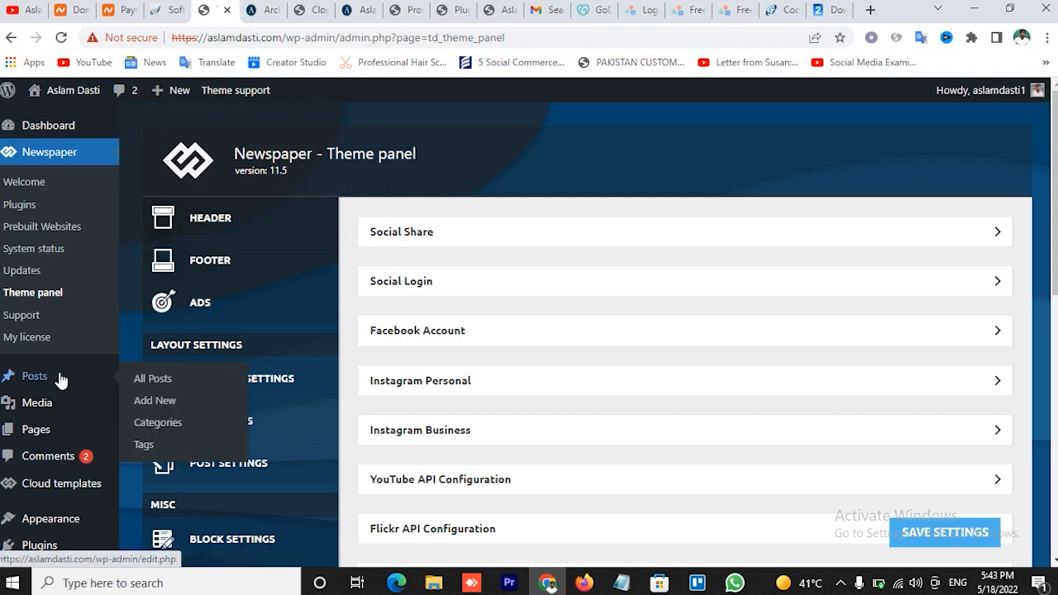
left_click(355, 10)
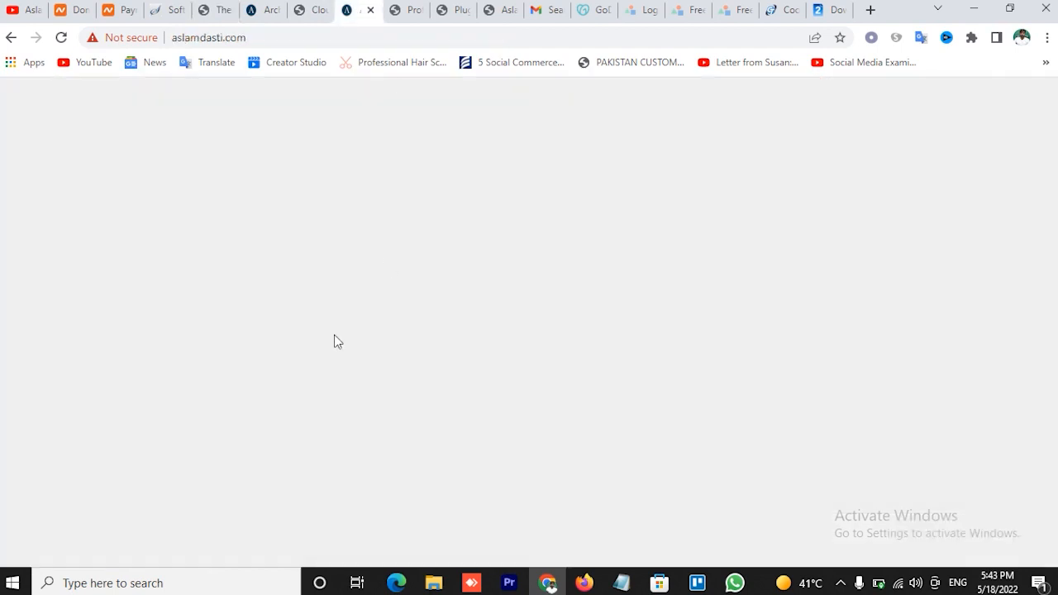
scroll(378, 446, "down", 1)
scroll(378, 446, "down", 1)
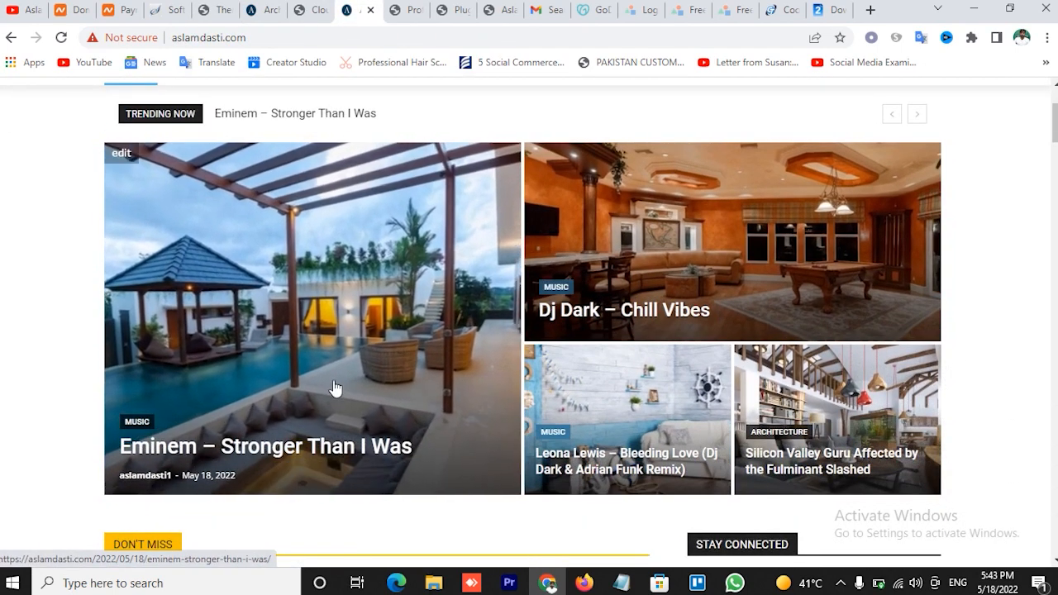
scroll(335, 386, "up", 2)
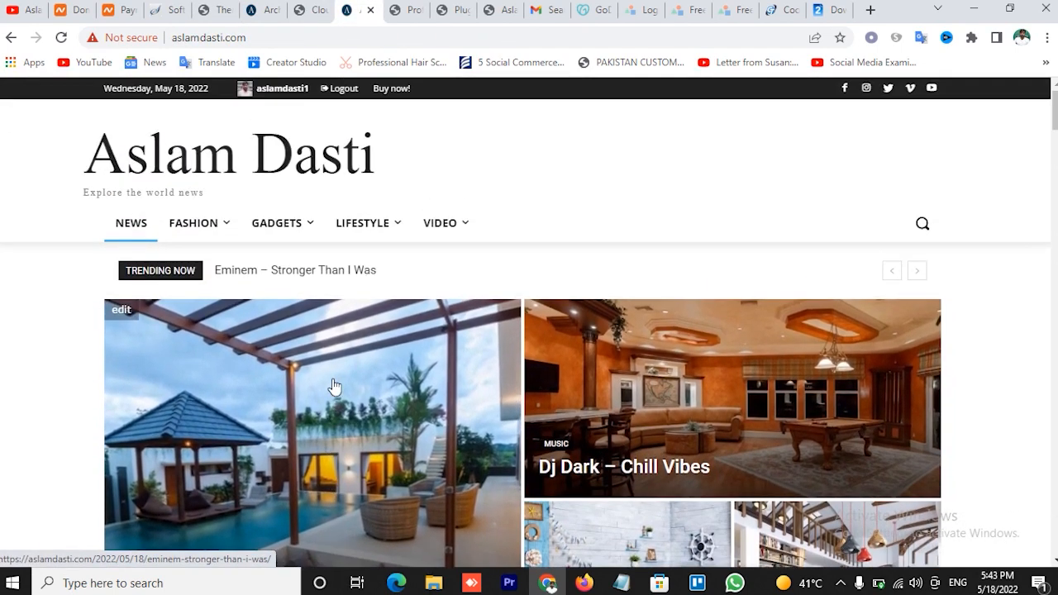
left_click(216, 8)
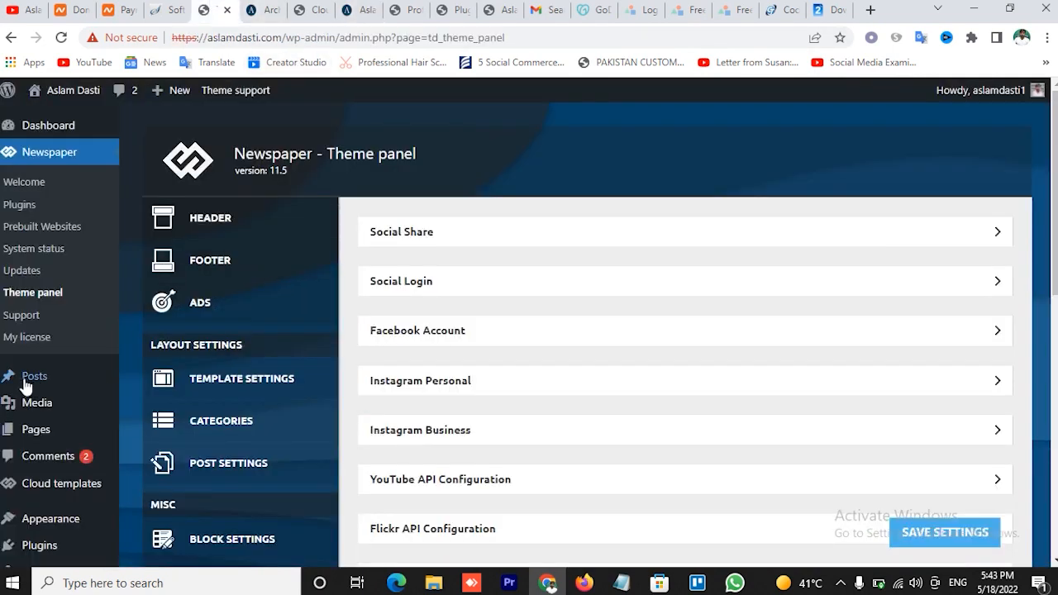
- Open the All Posts list and scroll through it
mouse_move(41, 382)
left_click(153, 379)
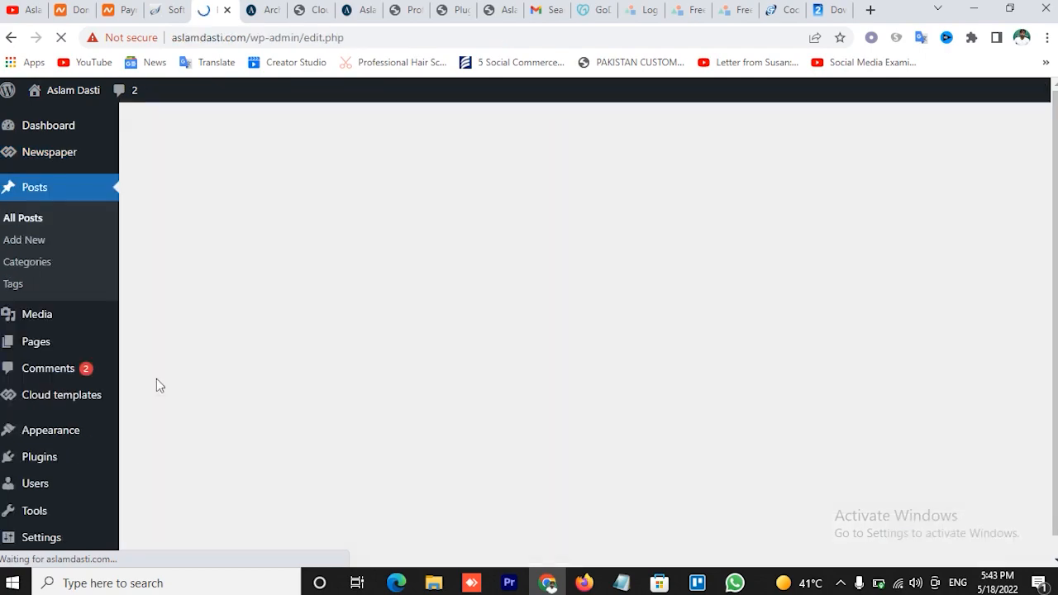
scroll(386, 363, "down", 15)
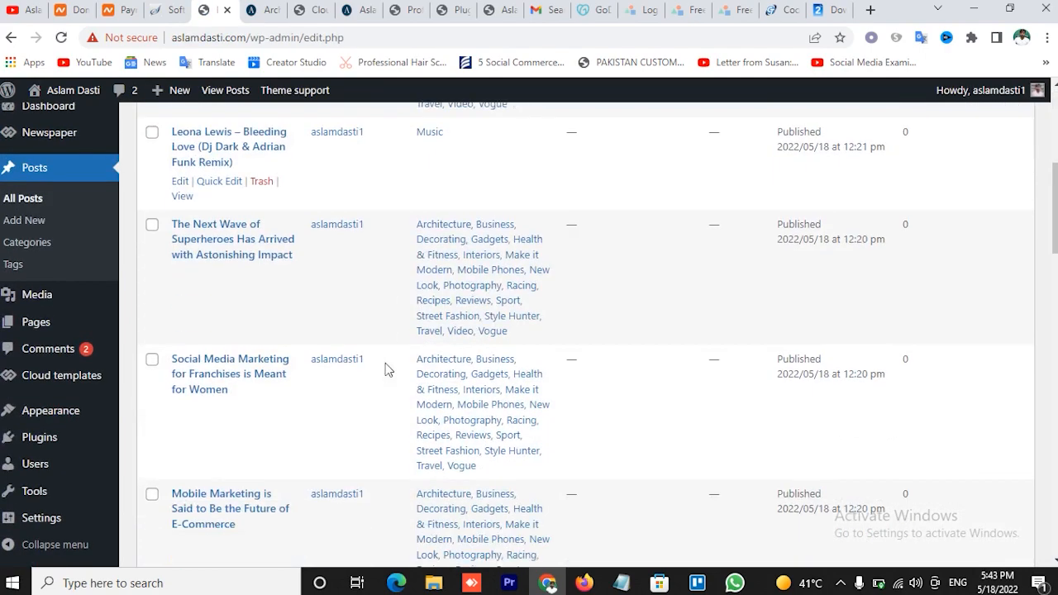
scroll(386, 369, "down", 8)
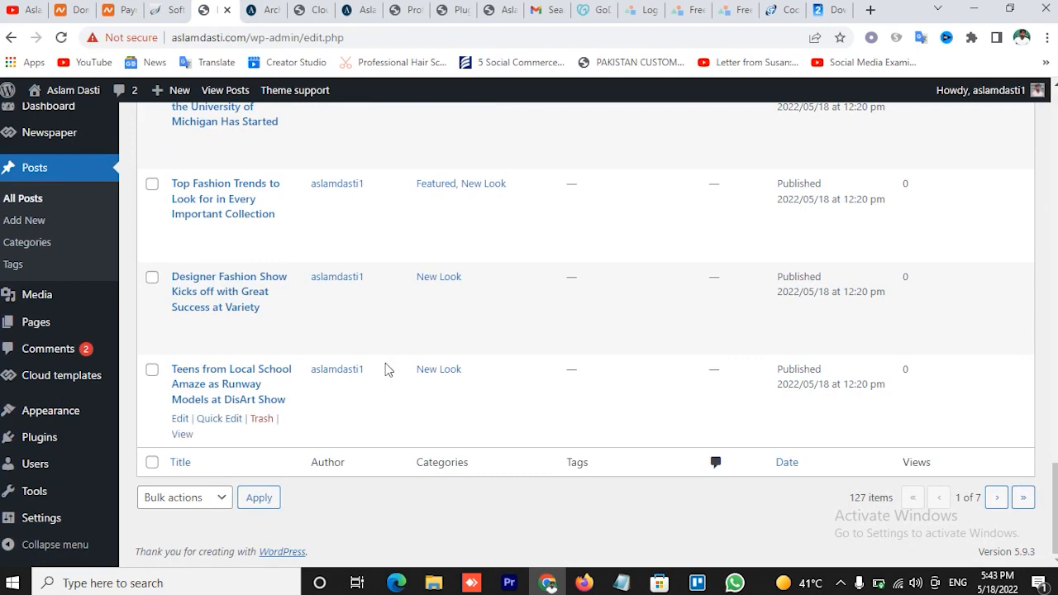
scroll(385, 369, "up", 12)
scroll(386, 363, "up", 10)
mouse_move(231, 262)
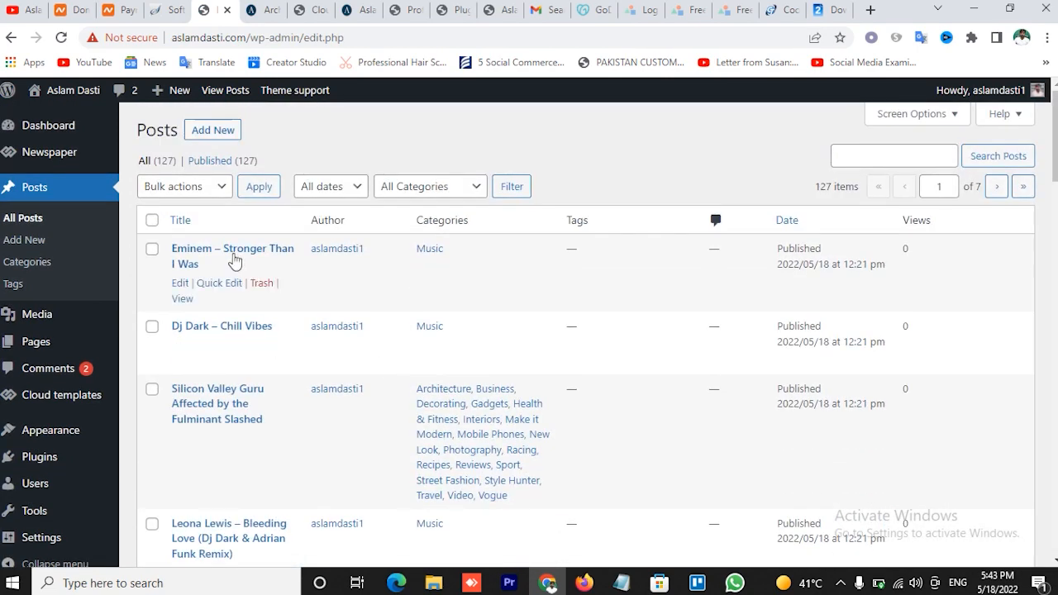
- Move all listed posts to the trash and start a new post
left_click(152, 220)
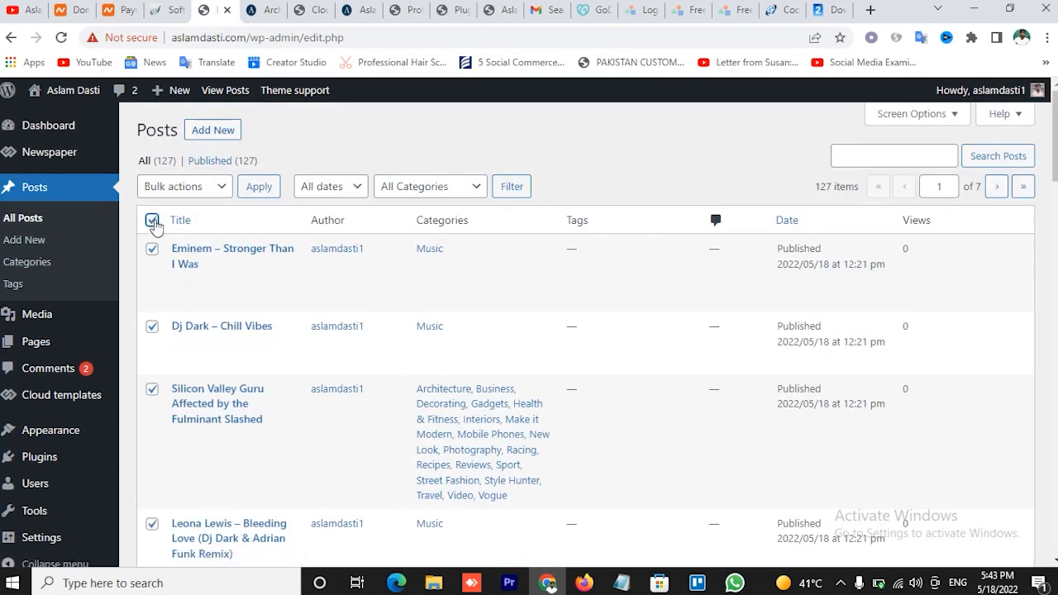
left_click(203, 190)
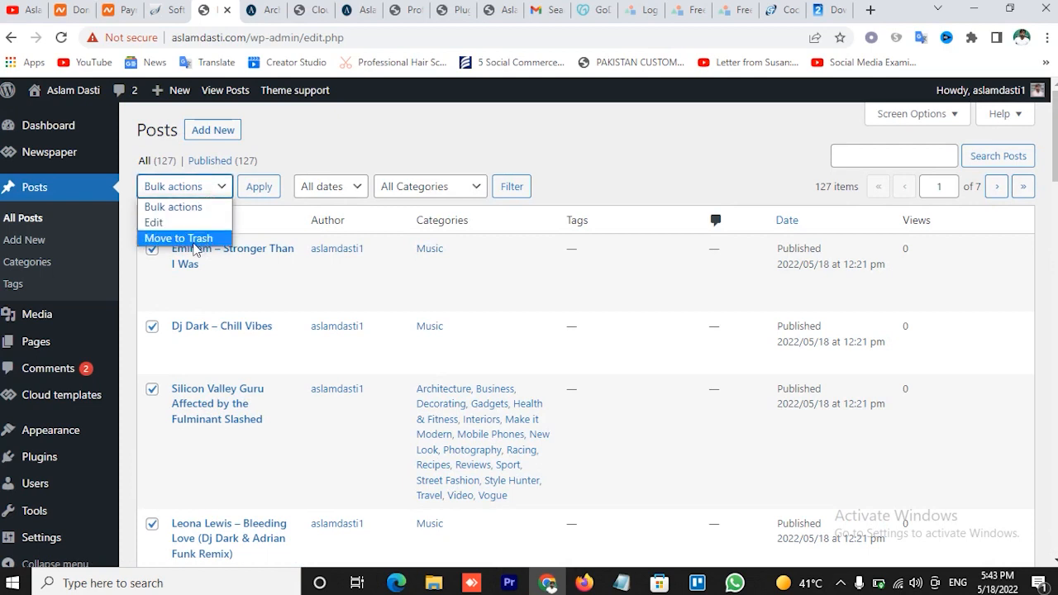
left_click(178, 238)
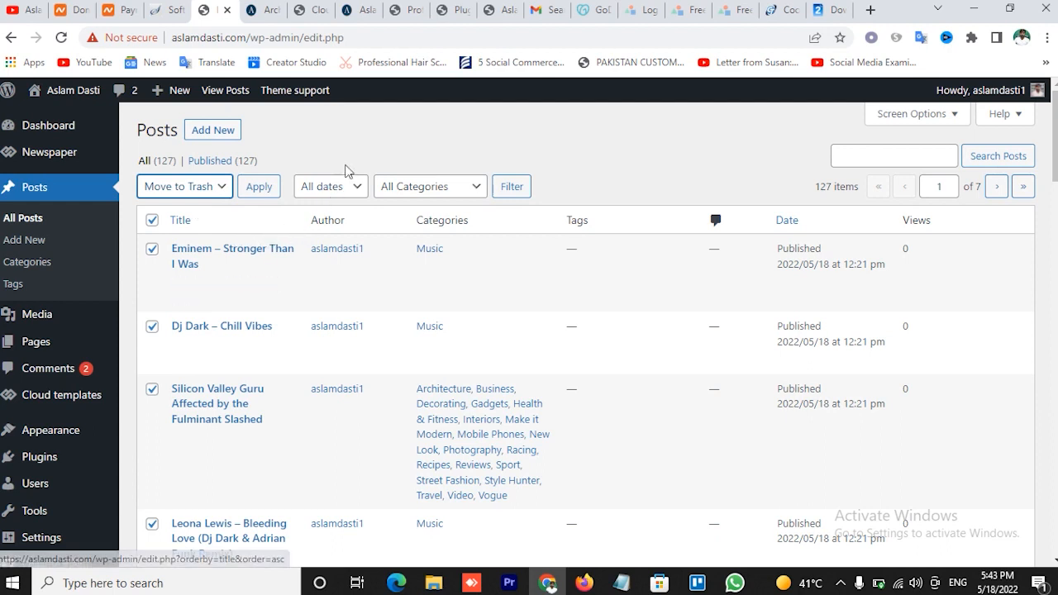
left_click(213, 130)
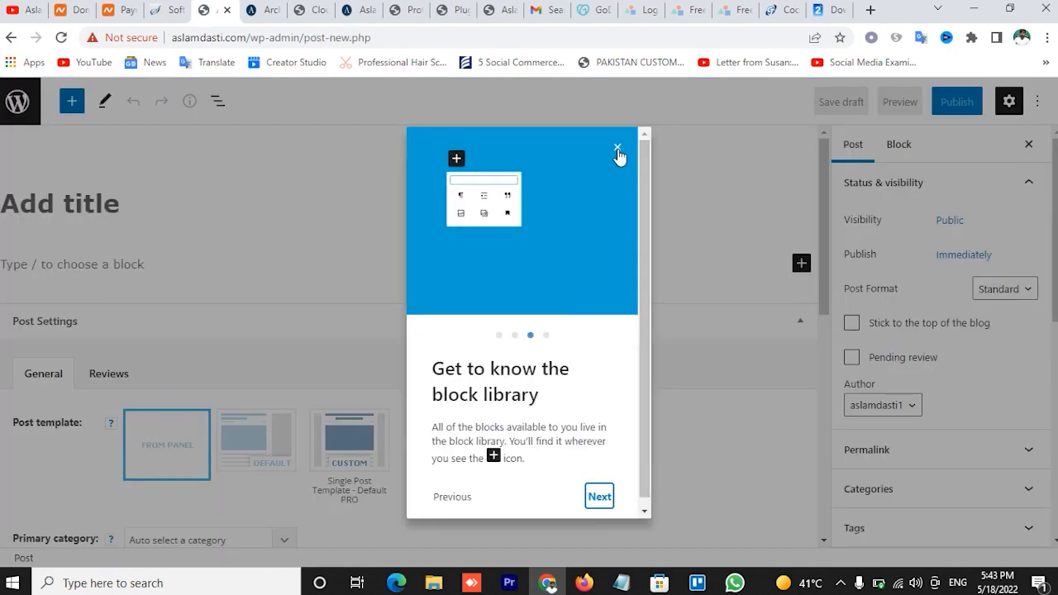
- Title the post 'Post title test' and write five short placeholder paragraphs
left_click(618, 150)
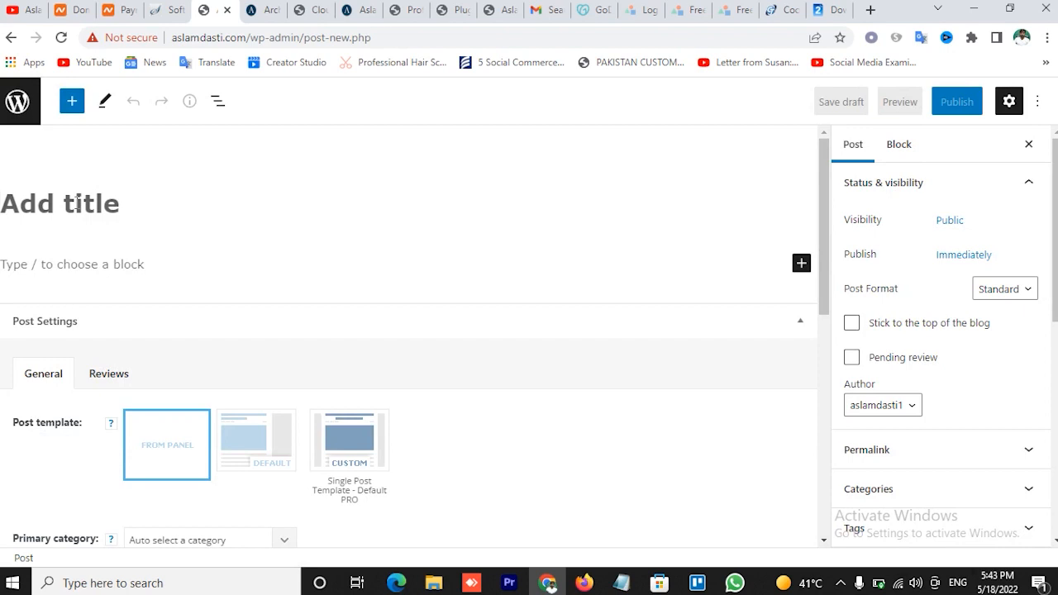
type("Post")
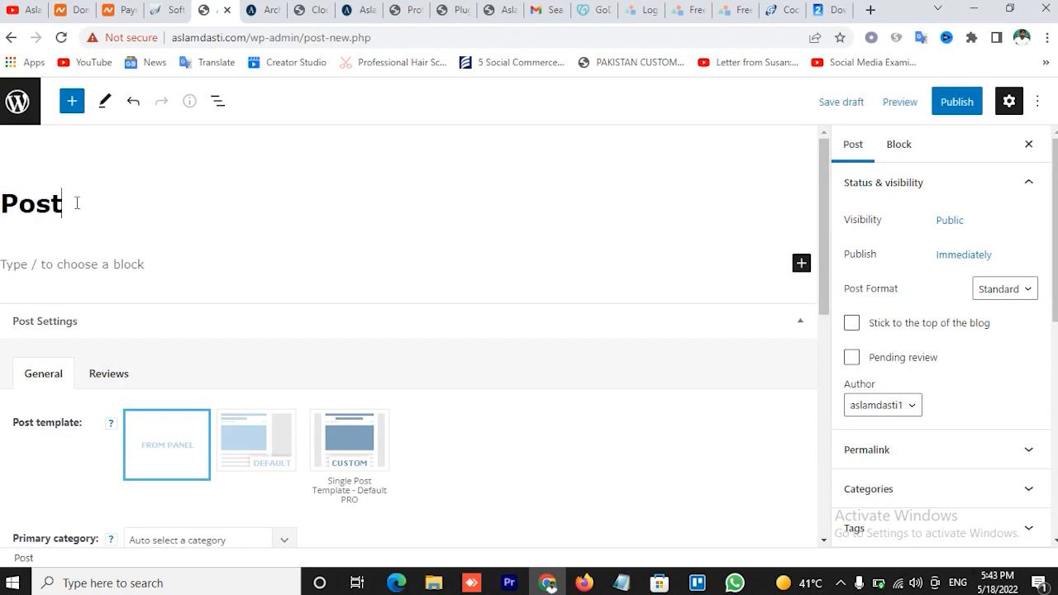
type(" title test")
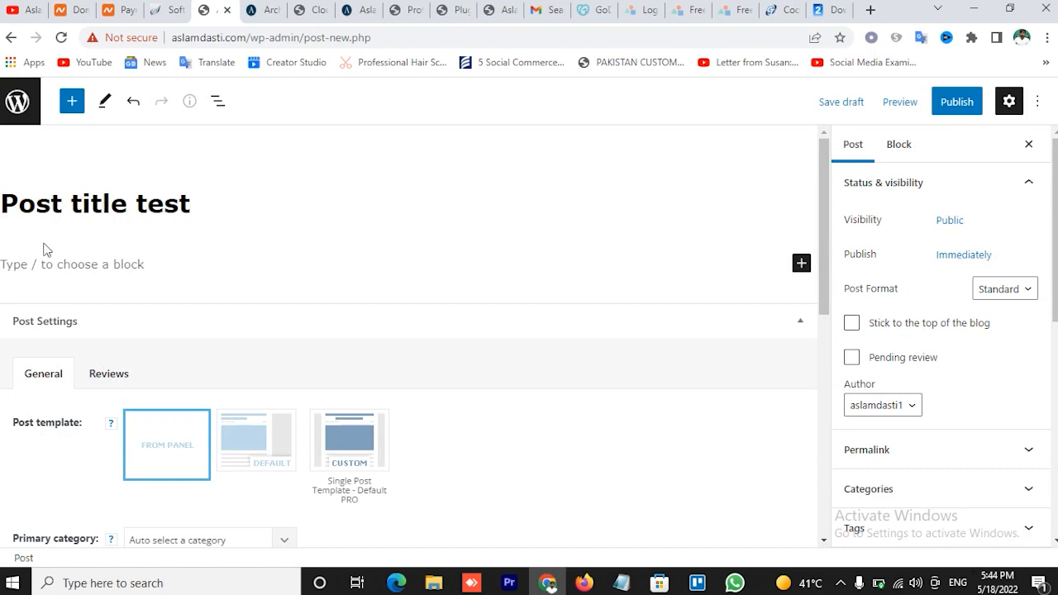
left_click(65, 265)
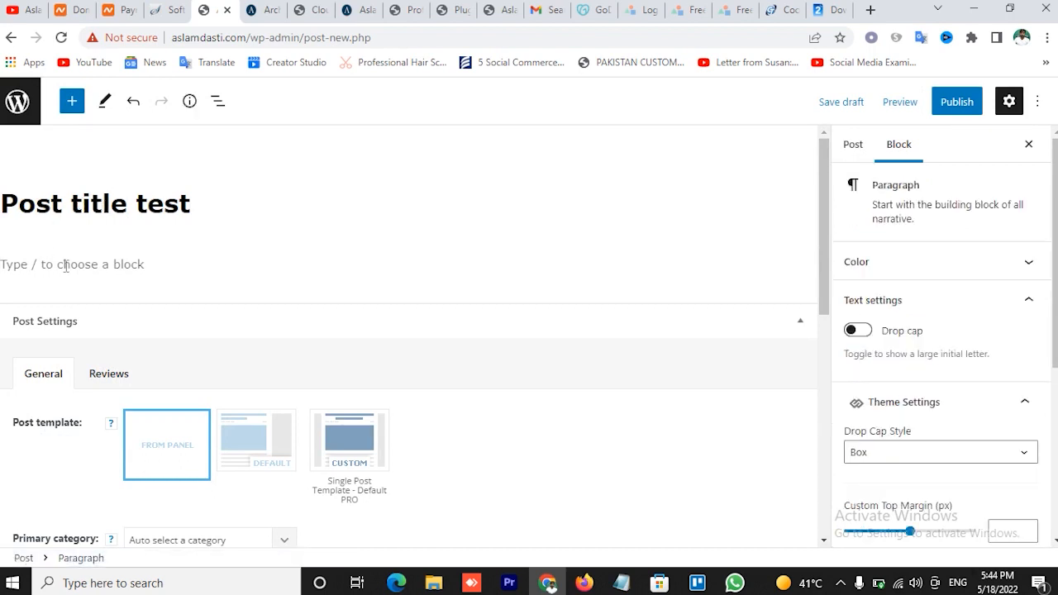
type("dfdfldfjljfdldfldj")
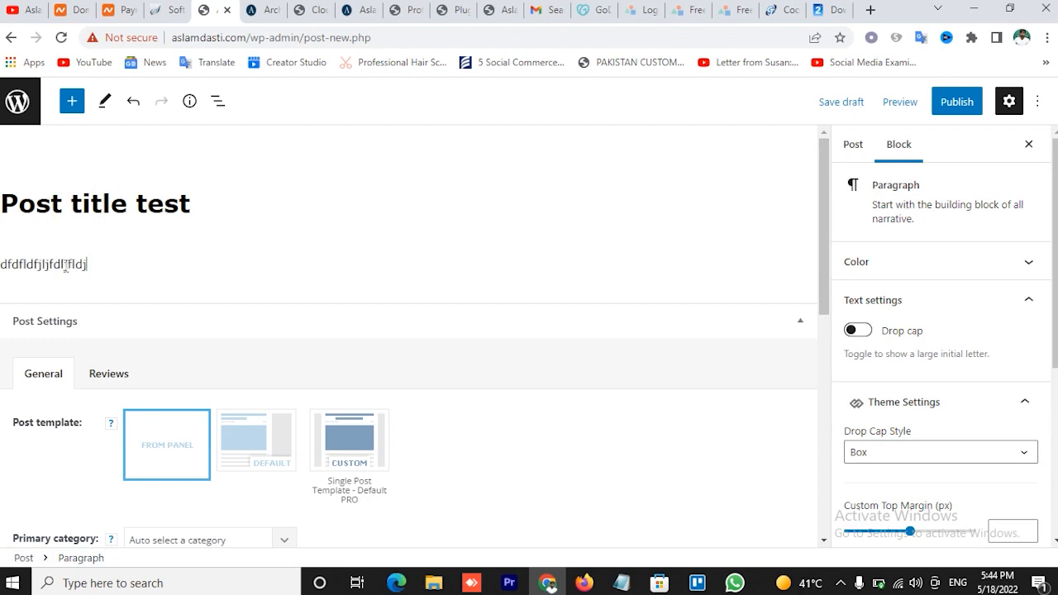
key("Return")
type("dfdfdfdf")
key("Return")
type("df")
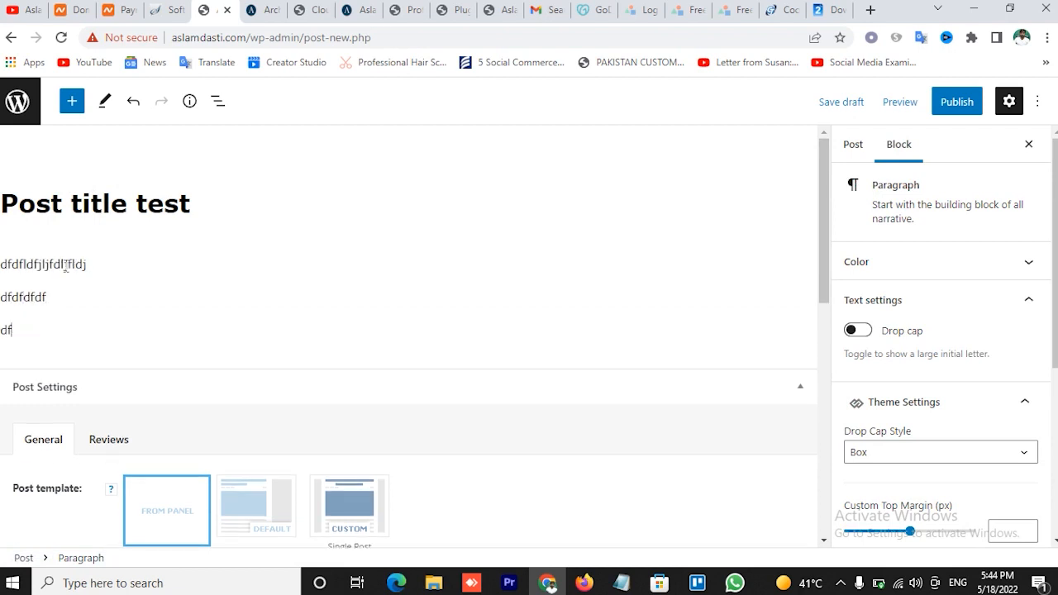
type("dfdfdffd")
key("Return")
type("dfdfdfd")
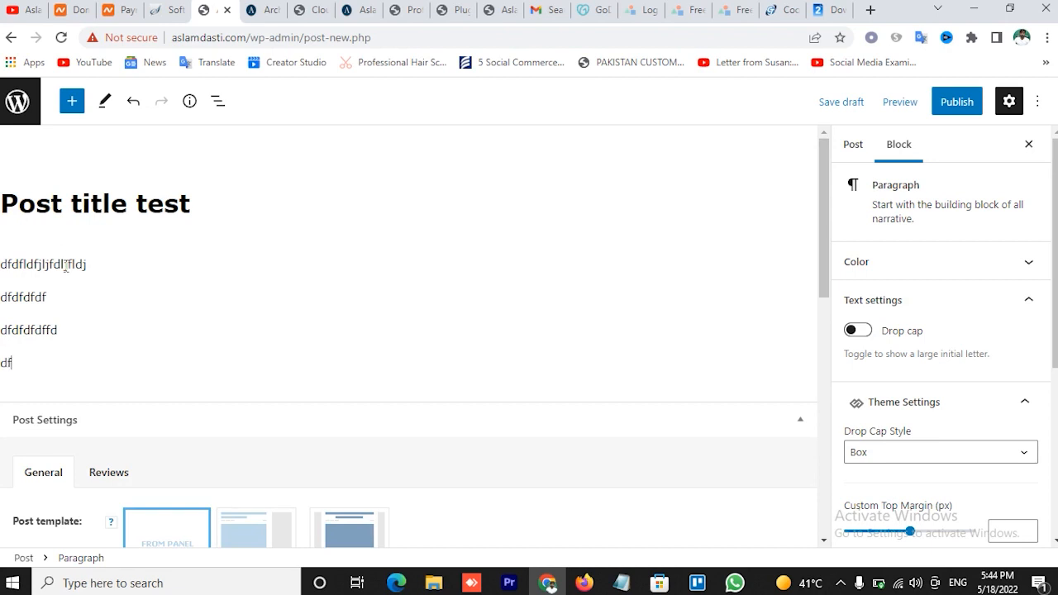
key("Return")
type("dfdfdf")
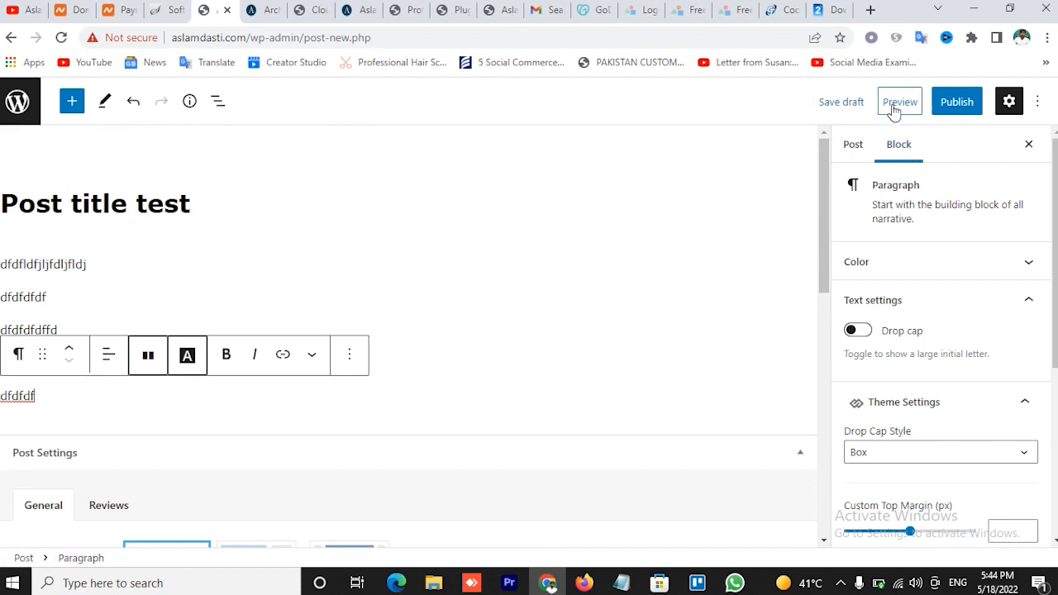
- Insert an Image block above the paragraphs and upload free domain hosting.png from Pictures
left_click(2, 258)
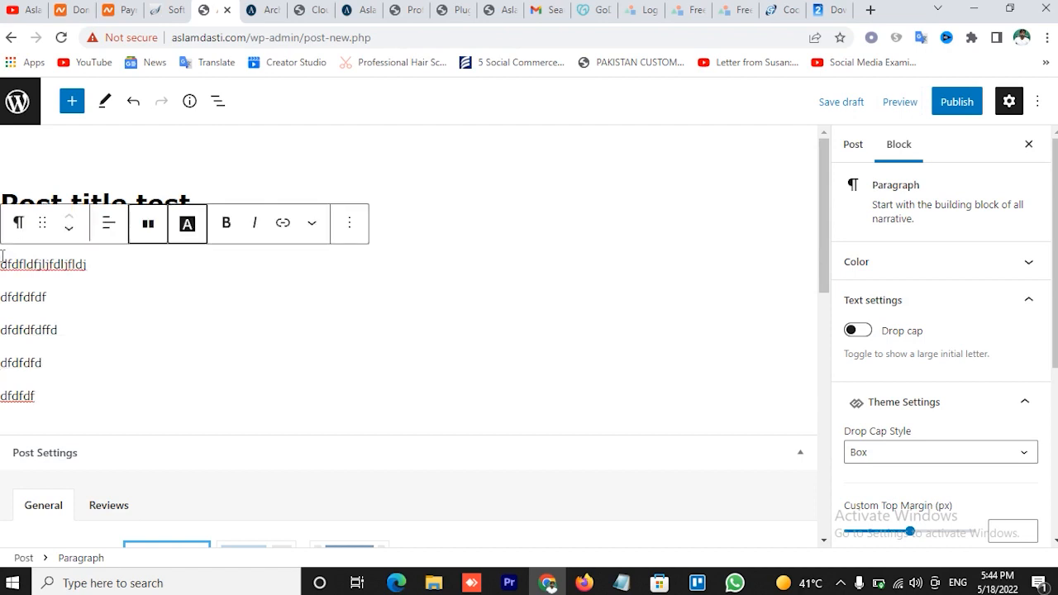
key("Return")
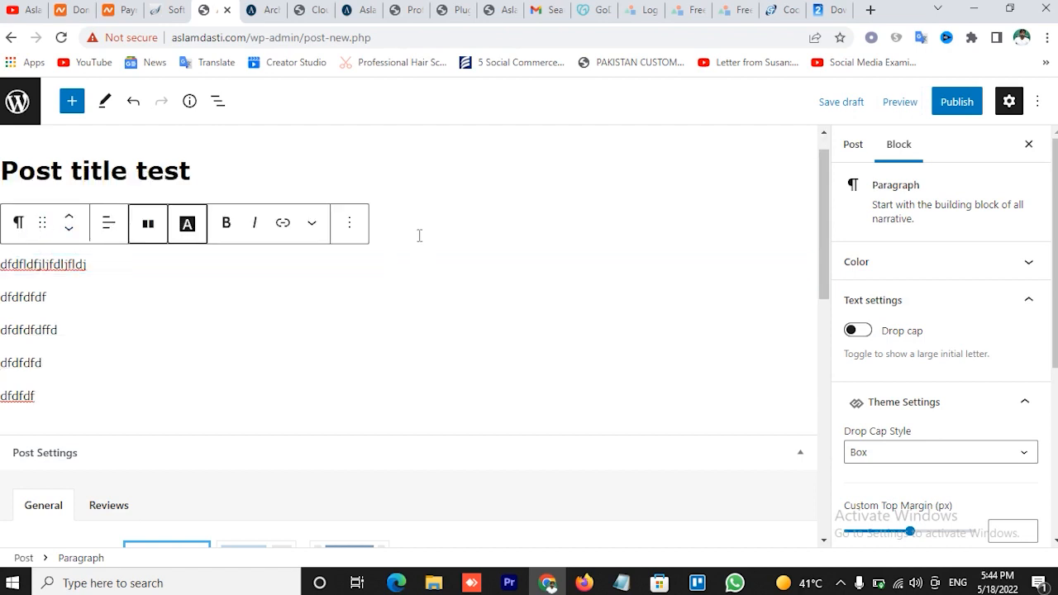
left_click(418, 228)
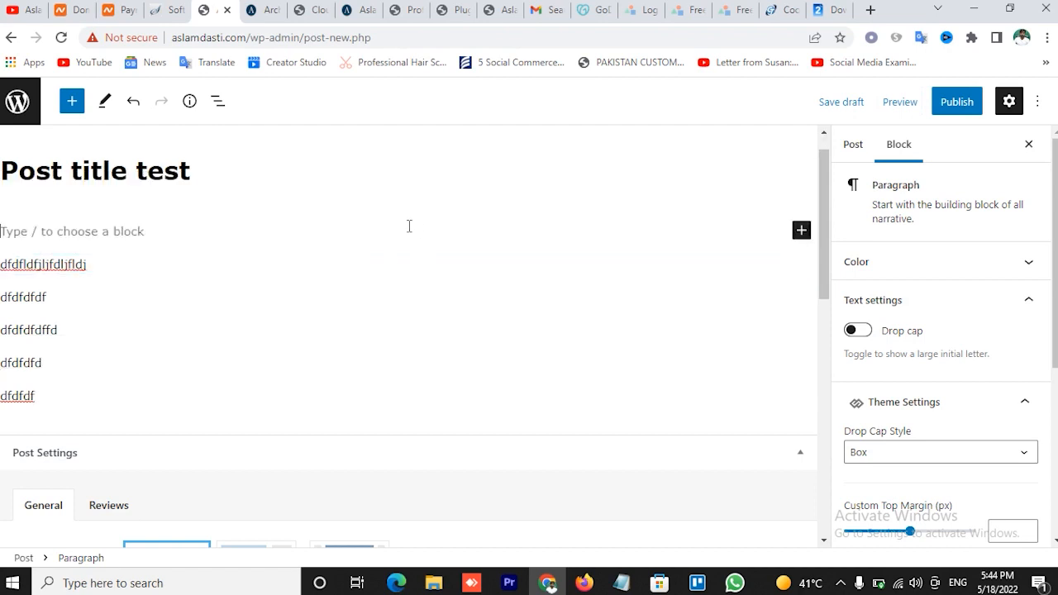
left_click(802, 230)
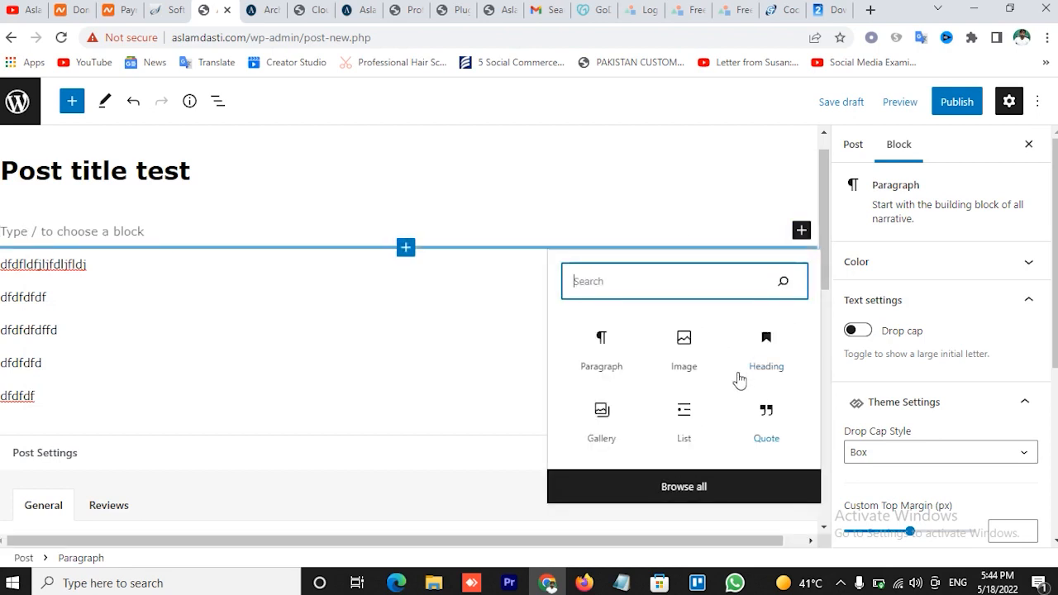
left_click(686, 345)
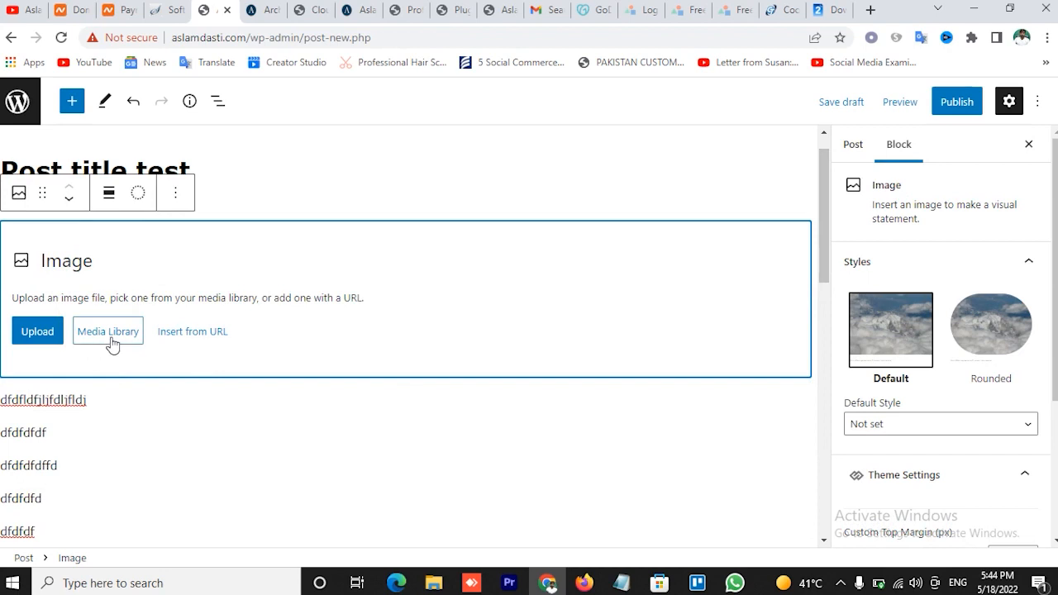
left_click(36, 338)
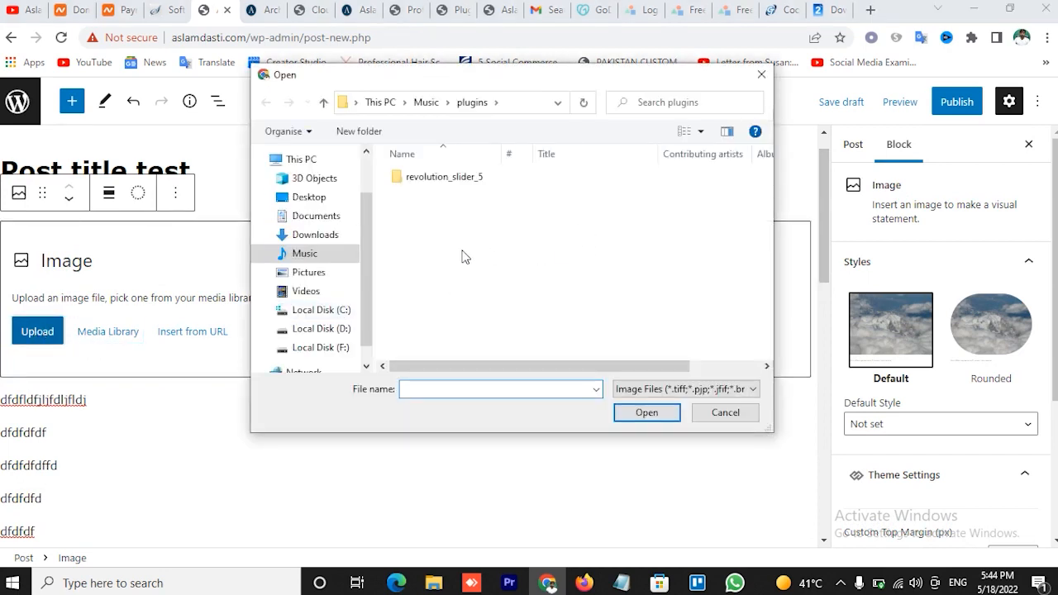
left_click(286, 275)
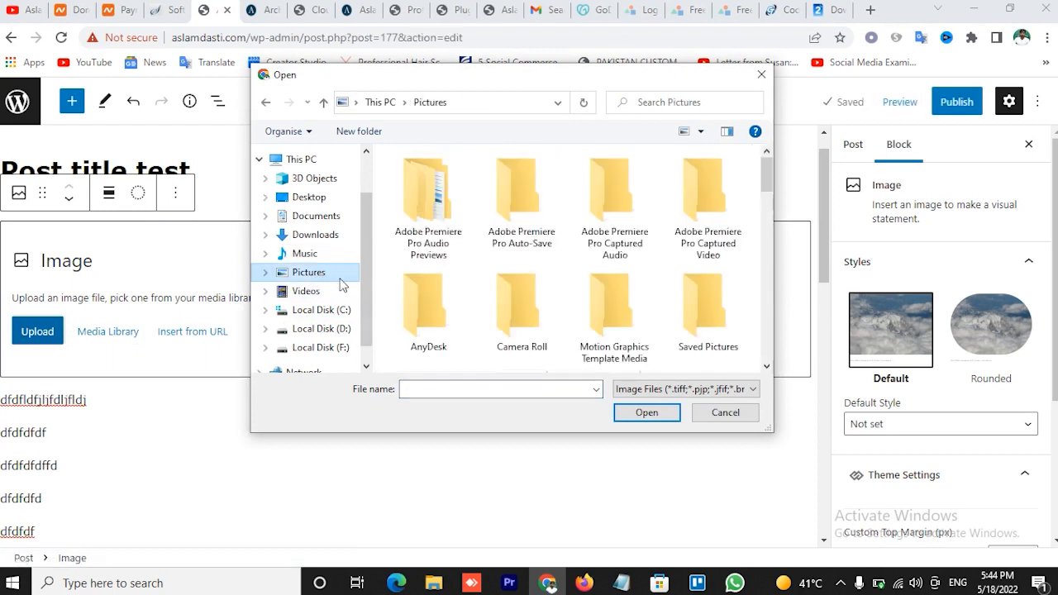
scroll(530, 296, "down", 3)
scroll(530, 296, "down", 2)
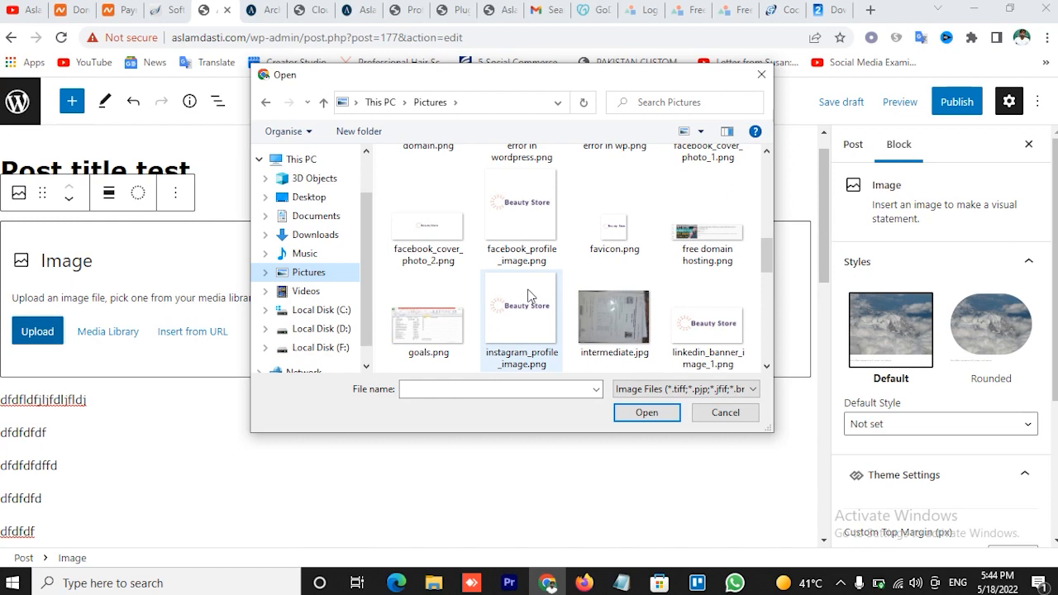
double_click(713, 239)
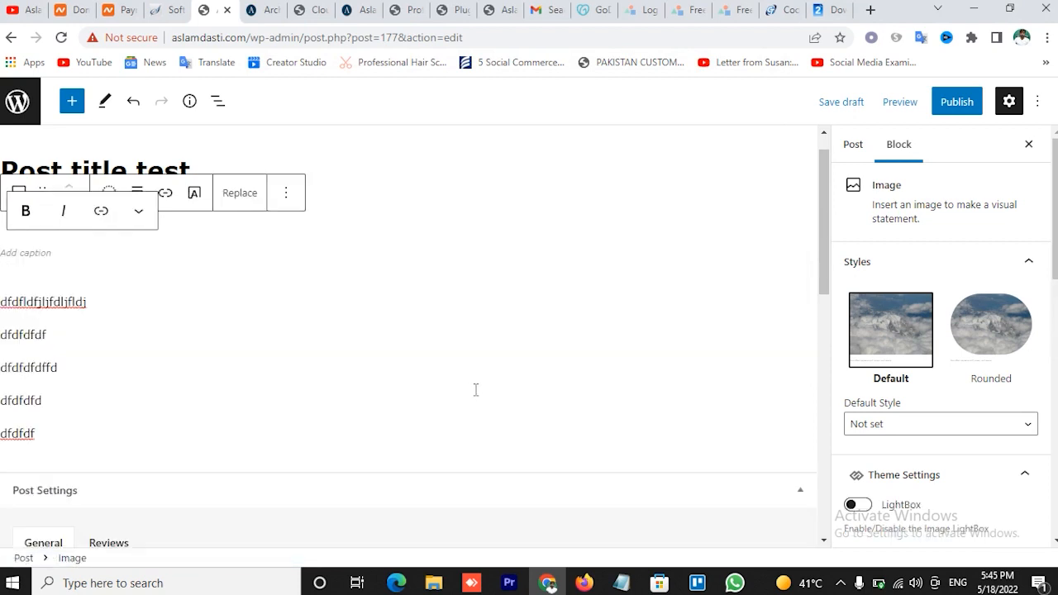
- Review the image block settings, ending on the post-wide settings sidebar
left_click(853, 145)
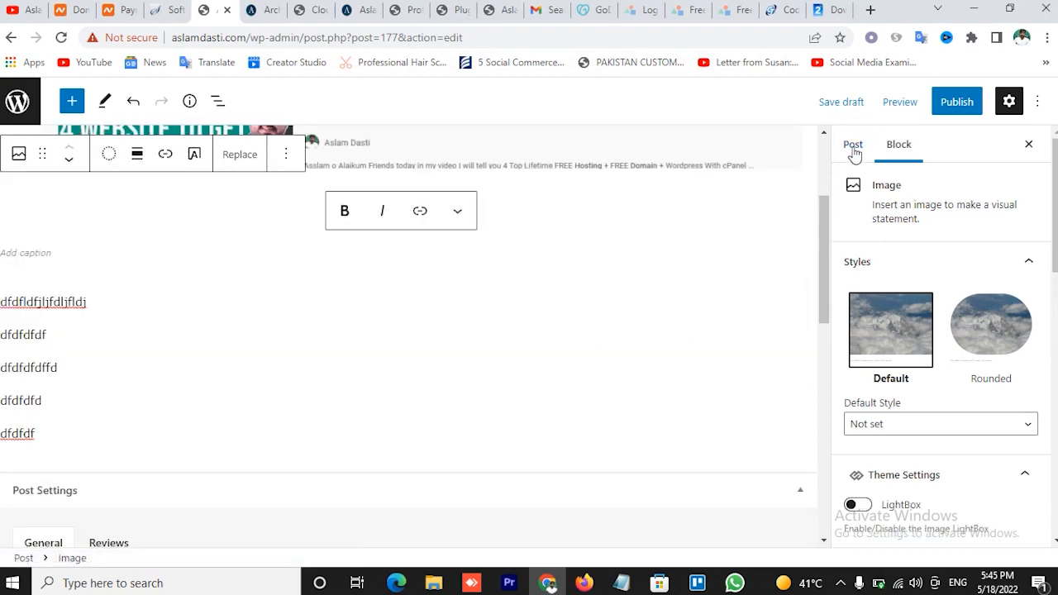
left_click(899, 146)
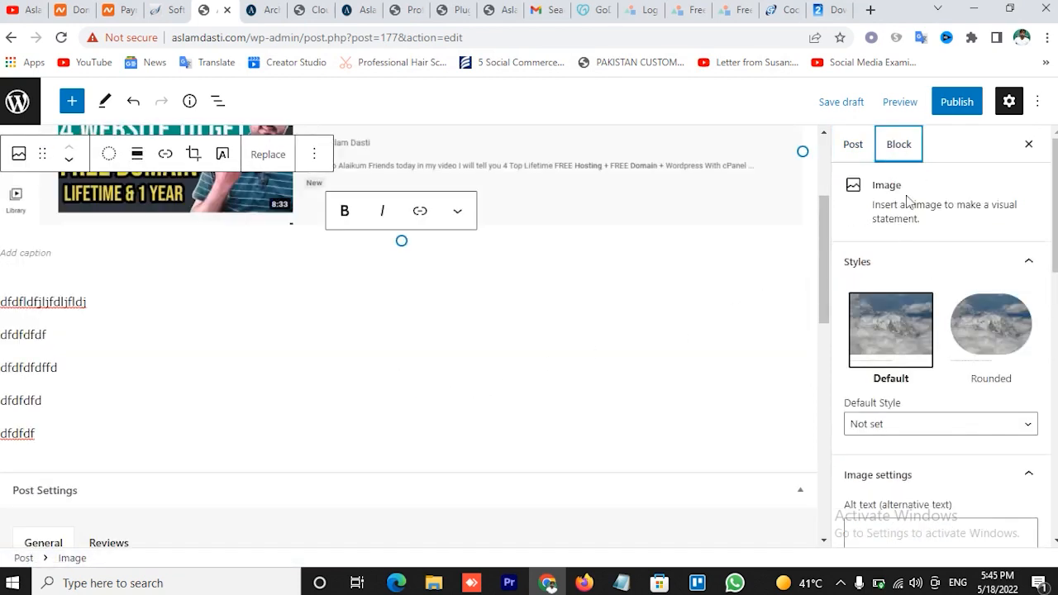
scroll(962, 319, "down", 2)
scroll(951, 313, "up", 1)
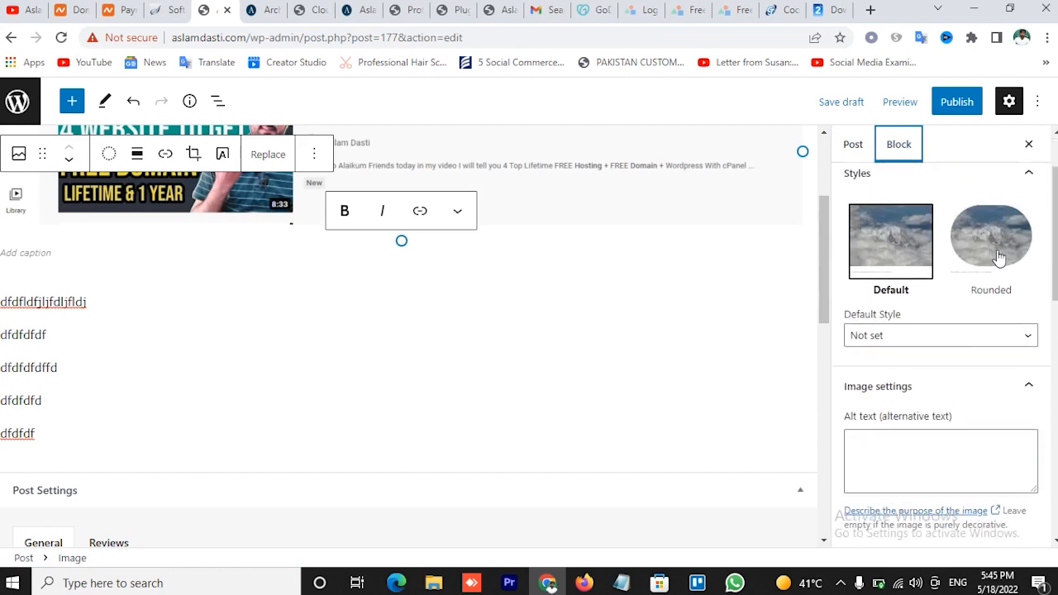
scroll(999, 255, "down", 3)
scroll(962, 383, "down", 6)
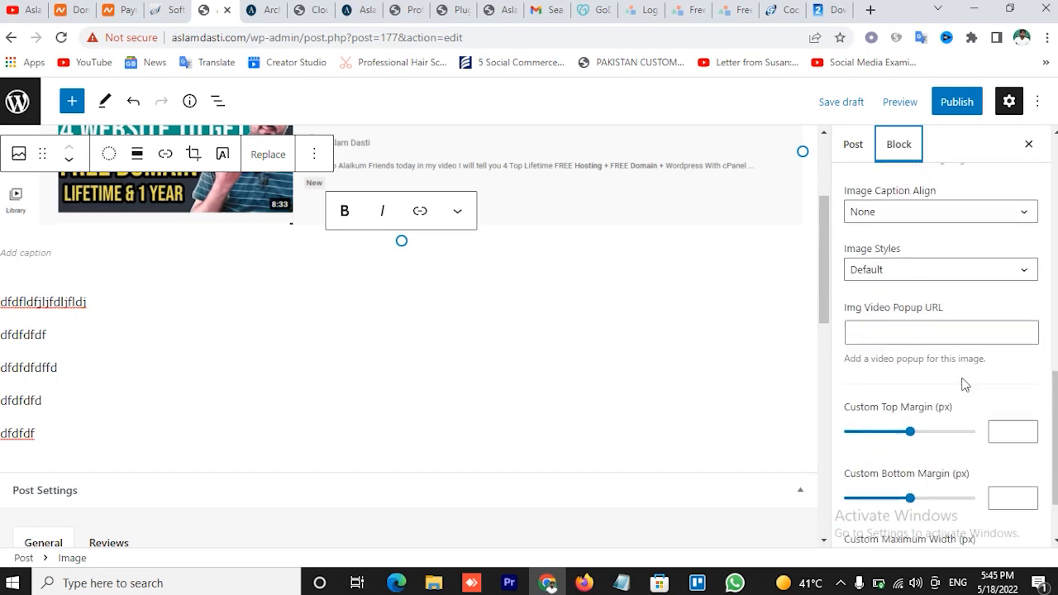
scroll(947, 354, "up", 1)
scroll(947, 354, "up", 8)
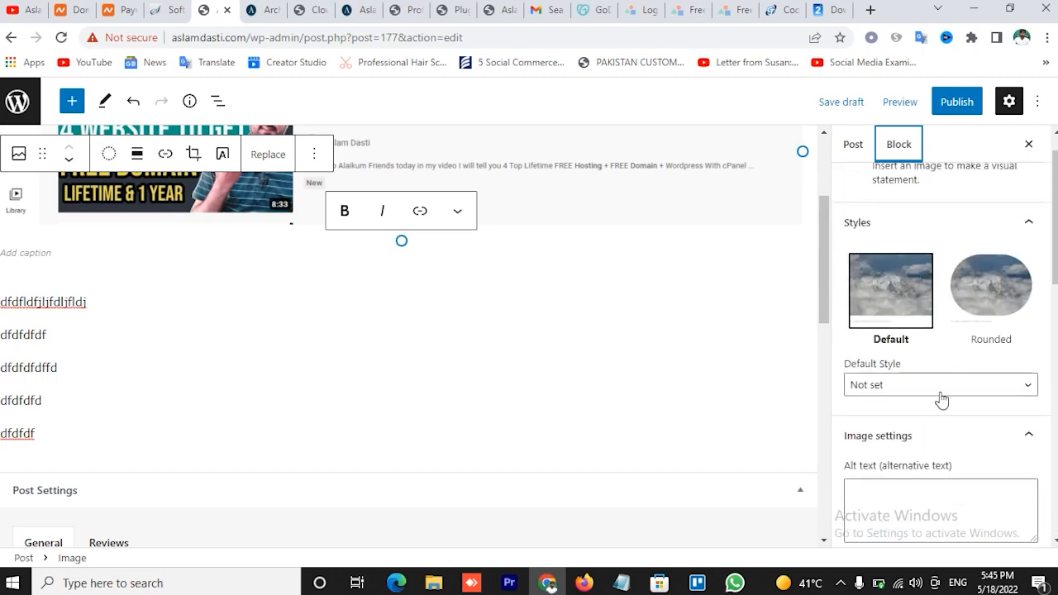
scroll(957, 424, "down", 3)
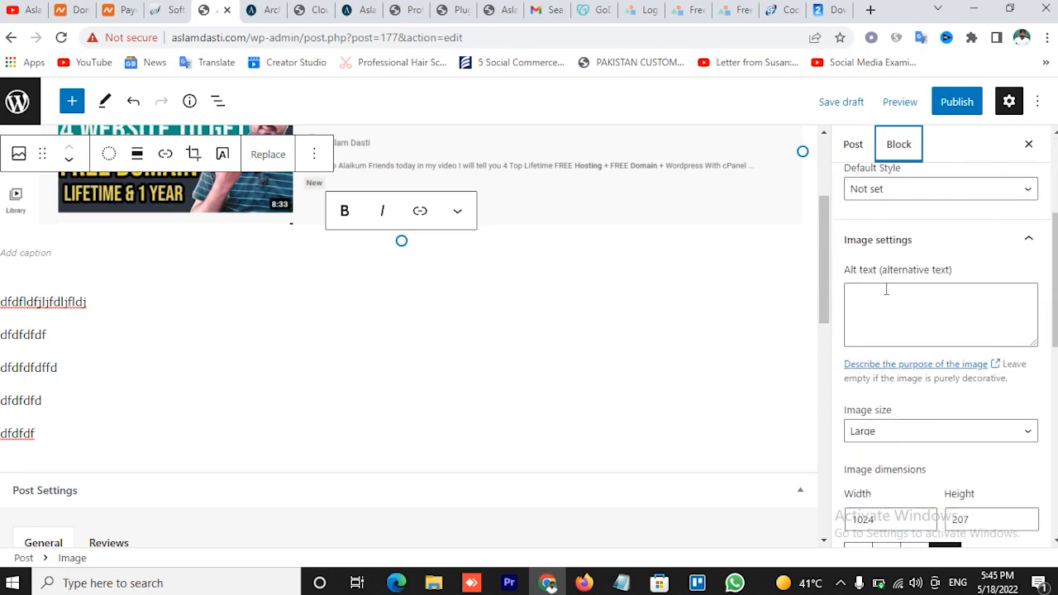
scroll(916, 290, "up", 3)
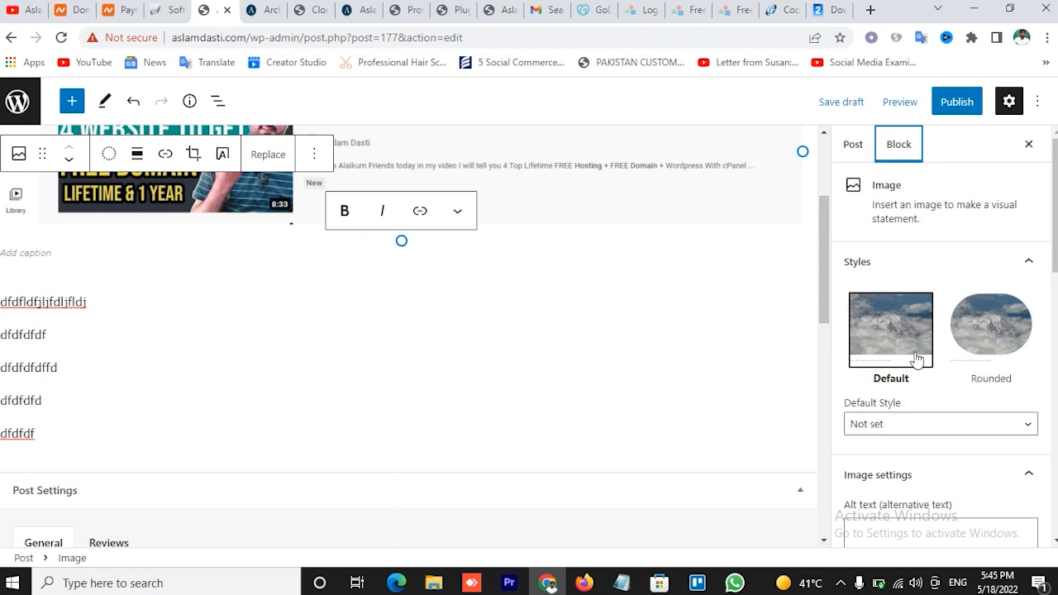
left_click(853, 157)
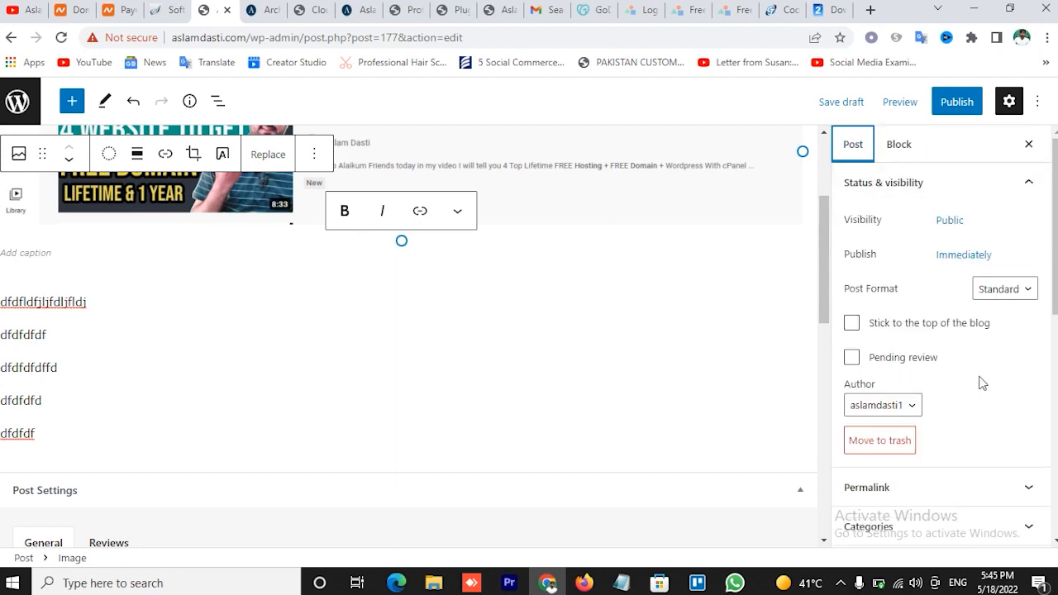
- File the post under the Business category
scroll(951, 383, "down", 3)
left_click(962, 291)
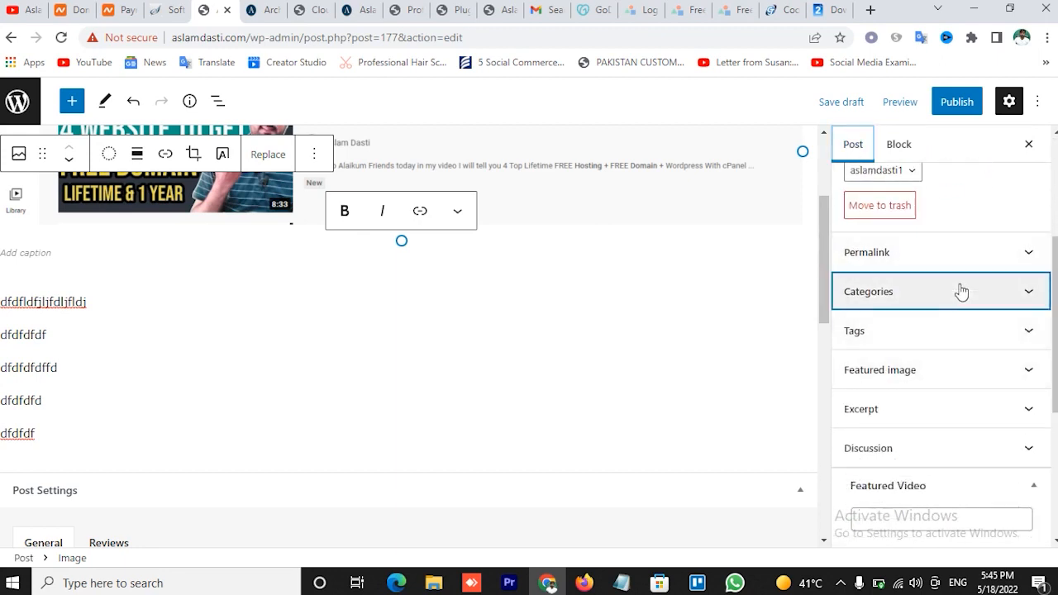
scroll(987, 402, "down", 2)
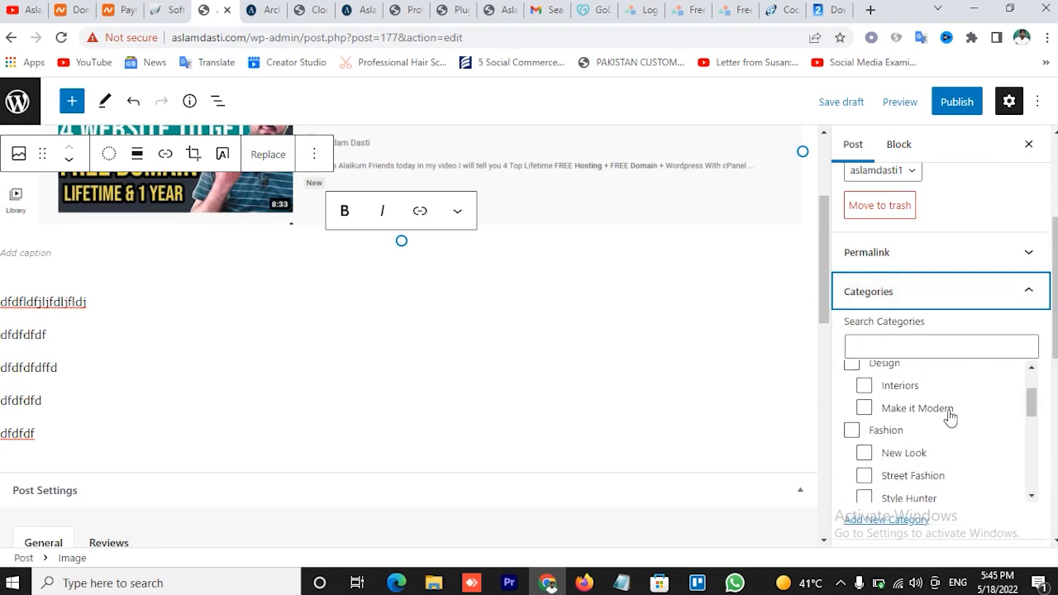
scroll(951, 417, "up", 2)
left_click(852, 397)
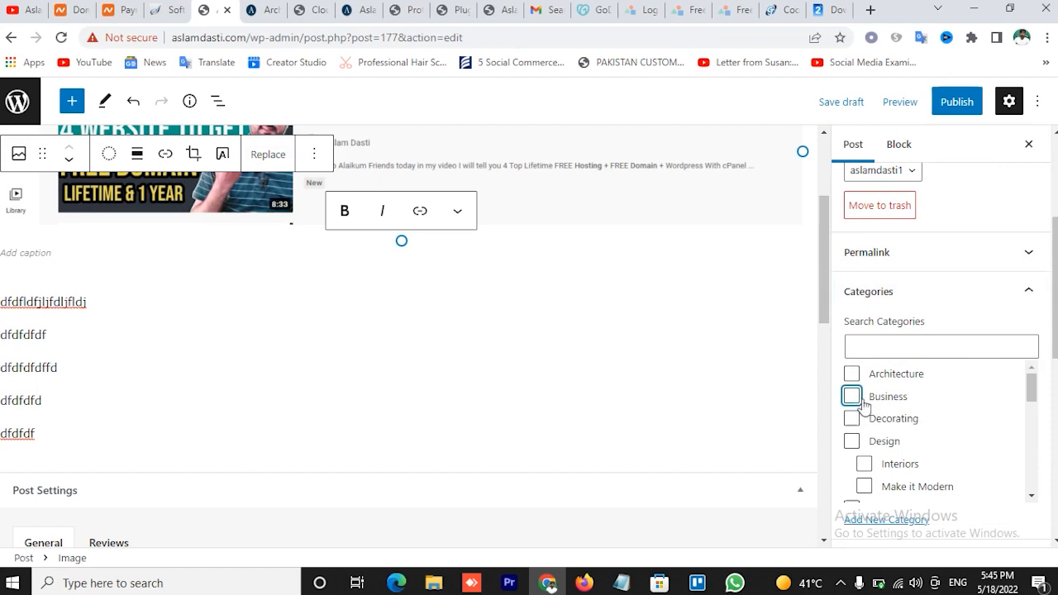
scroll(1047, 435, "down", 4)
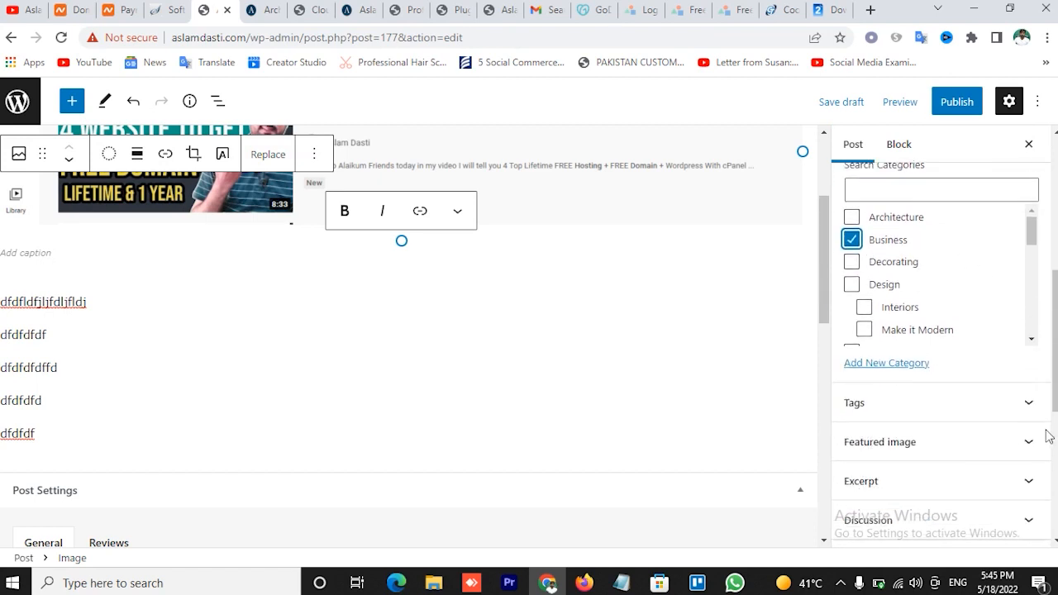
scroll(965, 389, "up", 3)
scroll(964, 386, "up", 3)
scroll(960, 359, "down", 3)
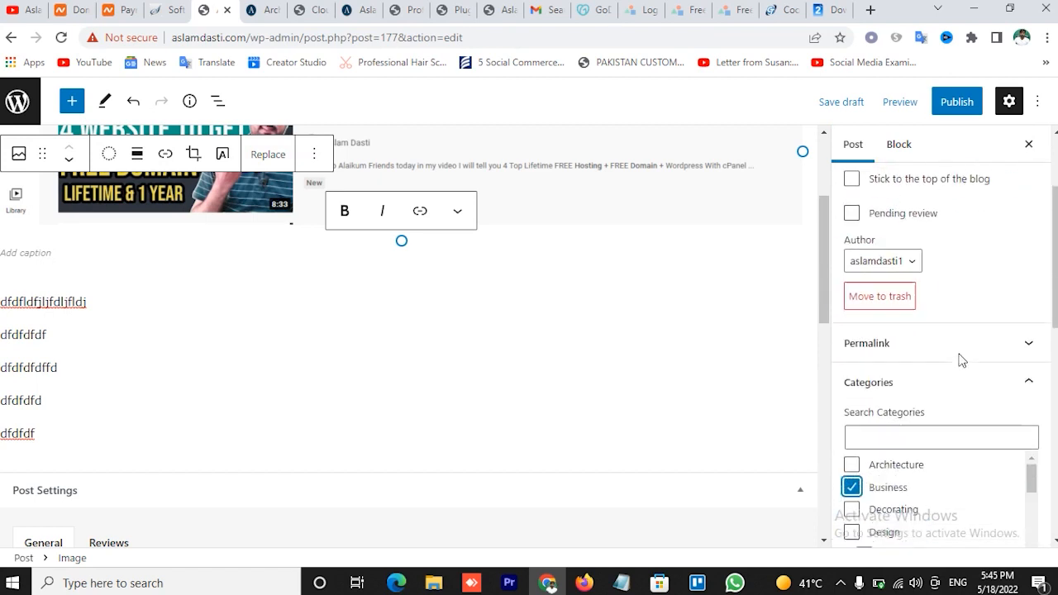
scroll(961, 329, "up", 2)
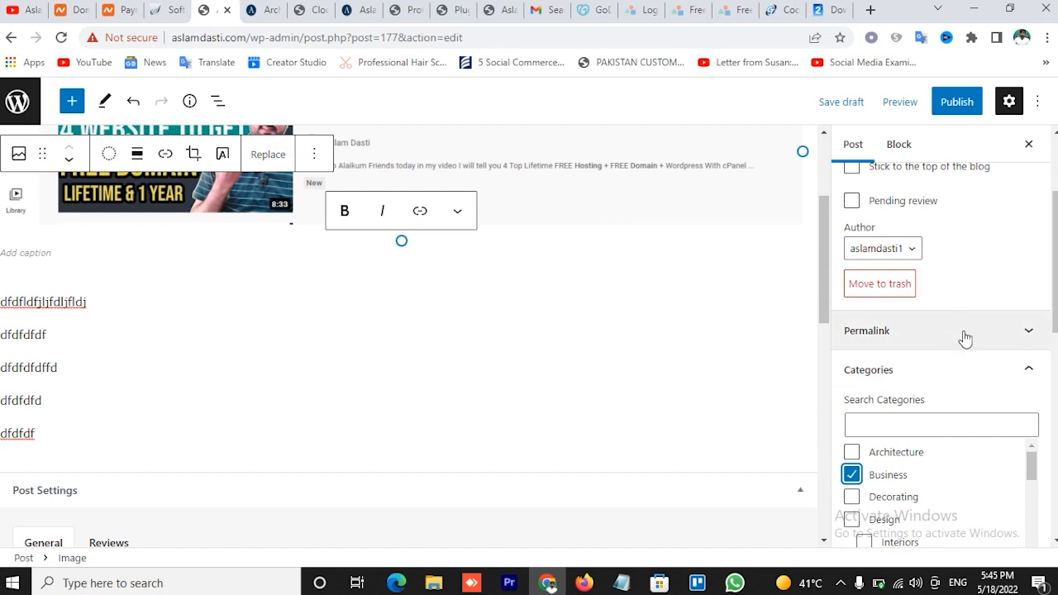
scroll(965, 337, "down", 5)
- Set free-domain-hosting.png from the Media Library as the featured image
left_click(936, 293)
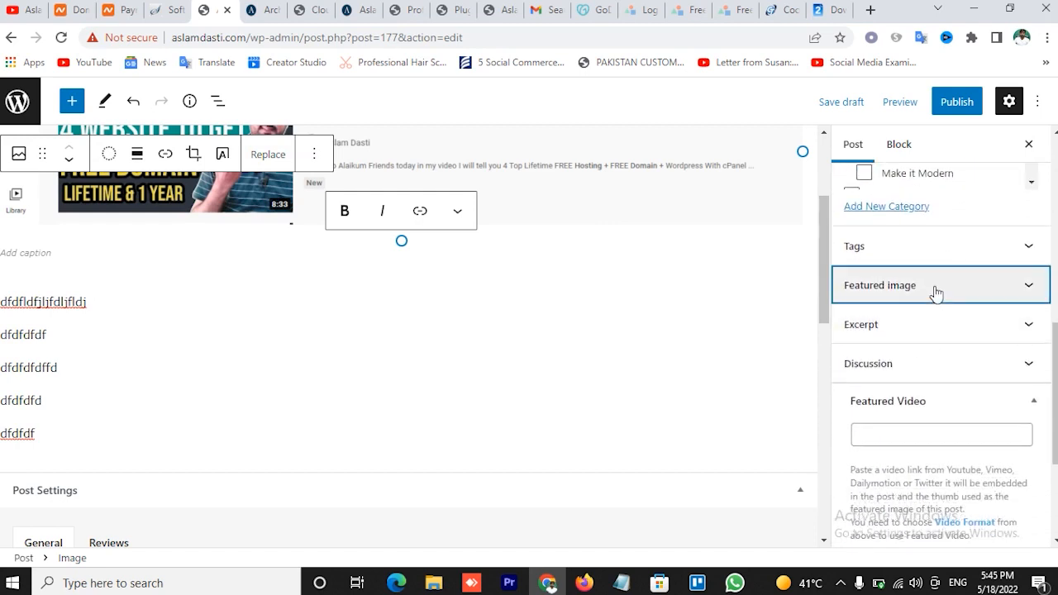
left_click(919, 347)
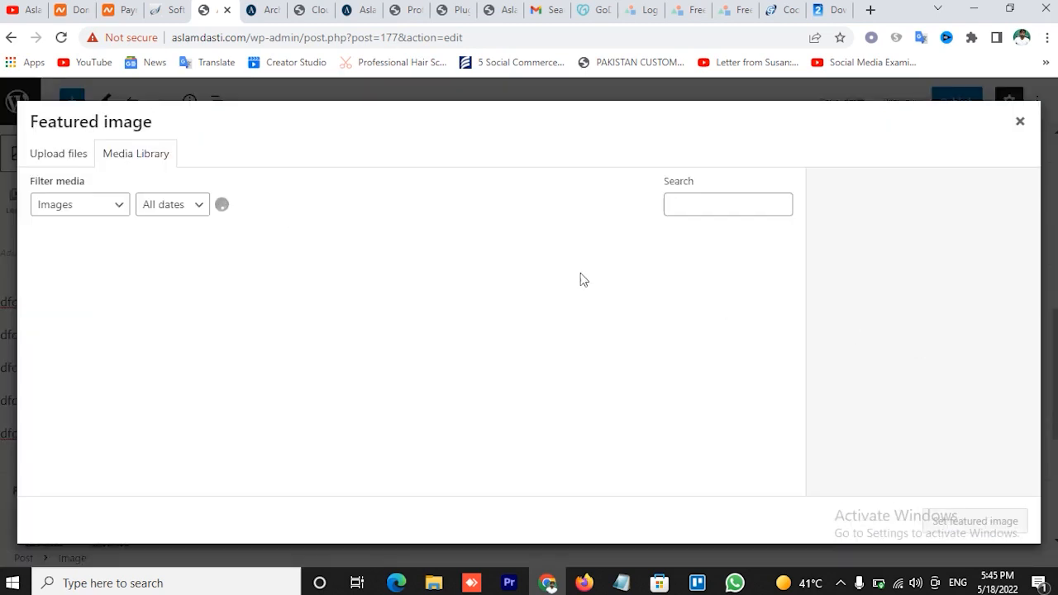
left_click(101, 294)
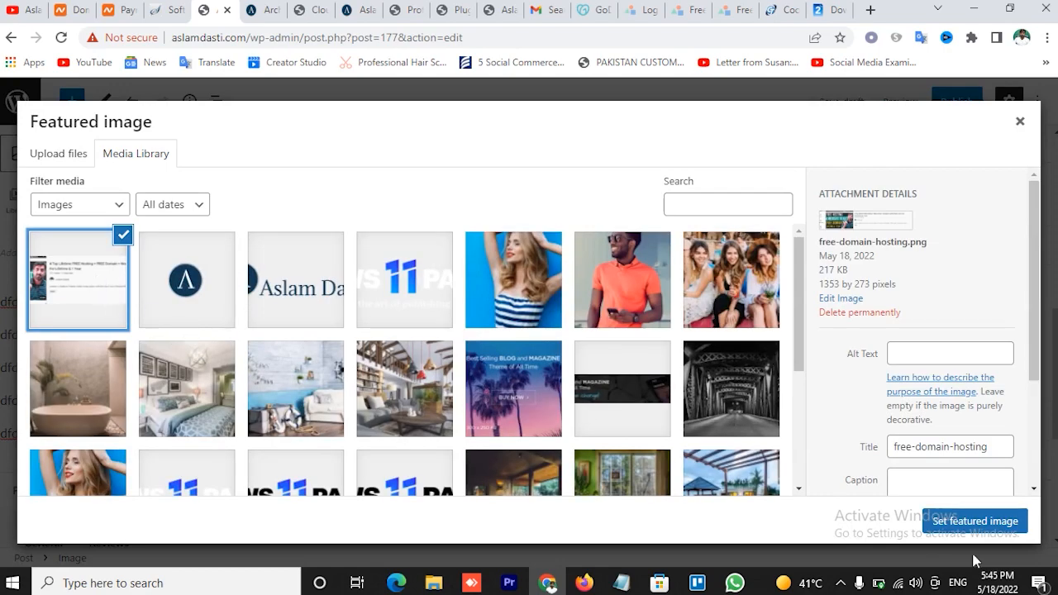
left_click(980, 522)
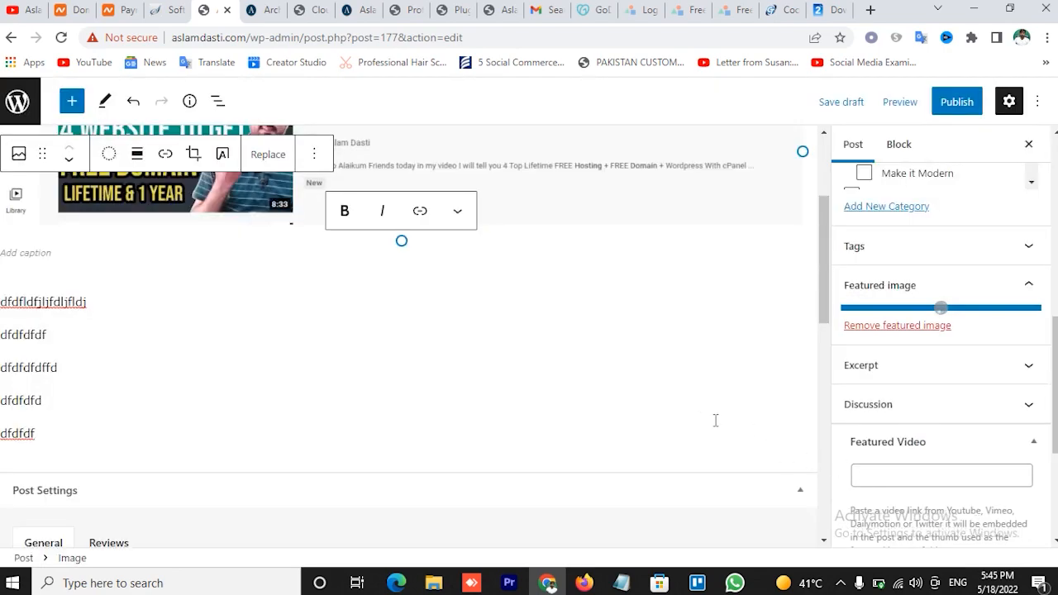
scroll(703, 423, "down", 5)
scroll(704, 425, "up", 3)
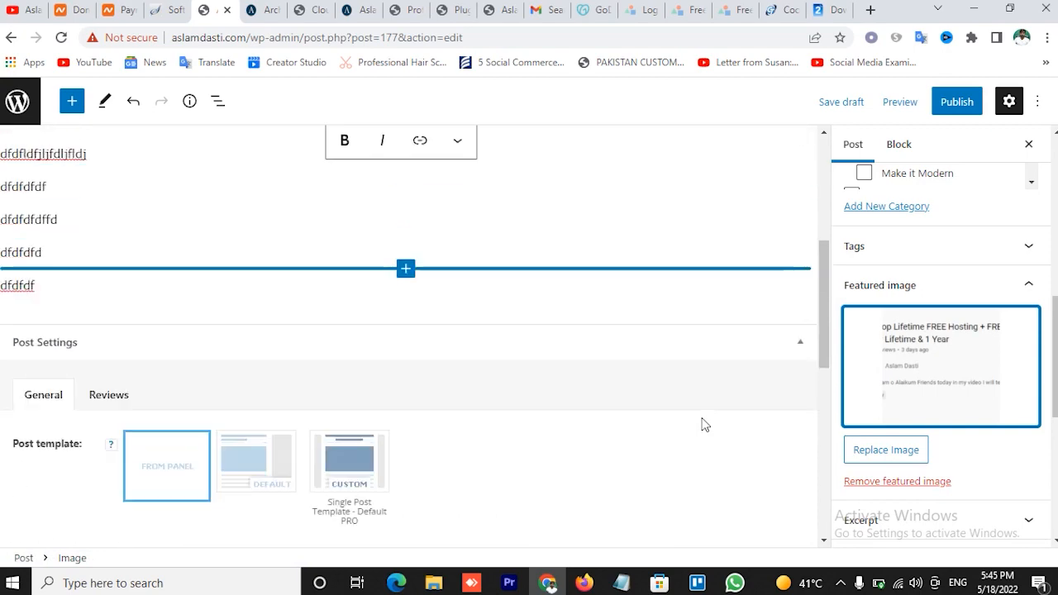
scroll(703, 425, "up", 4)
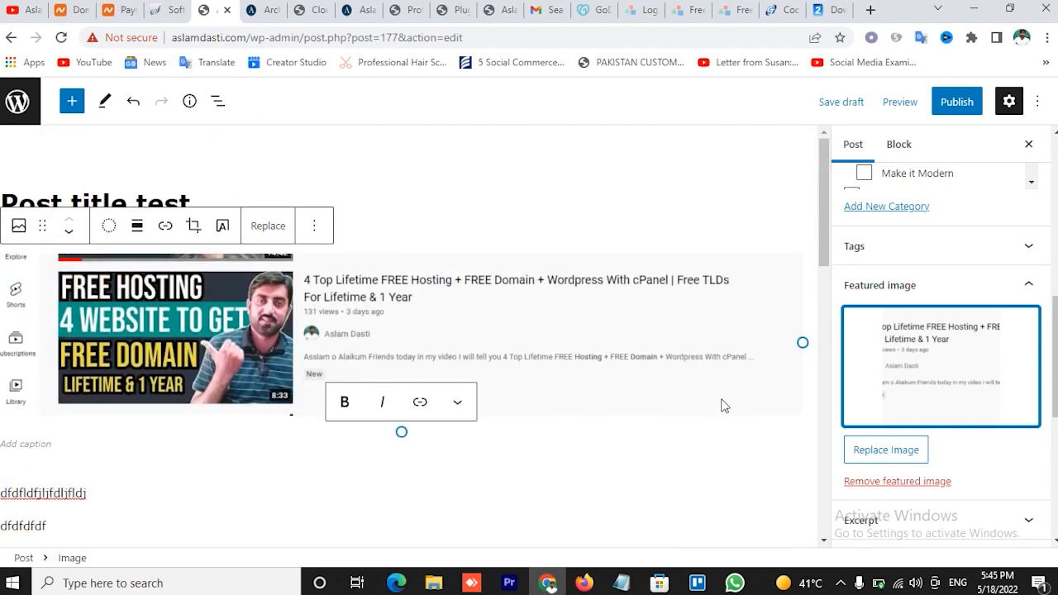
left_click(178, 189)
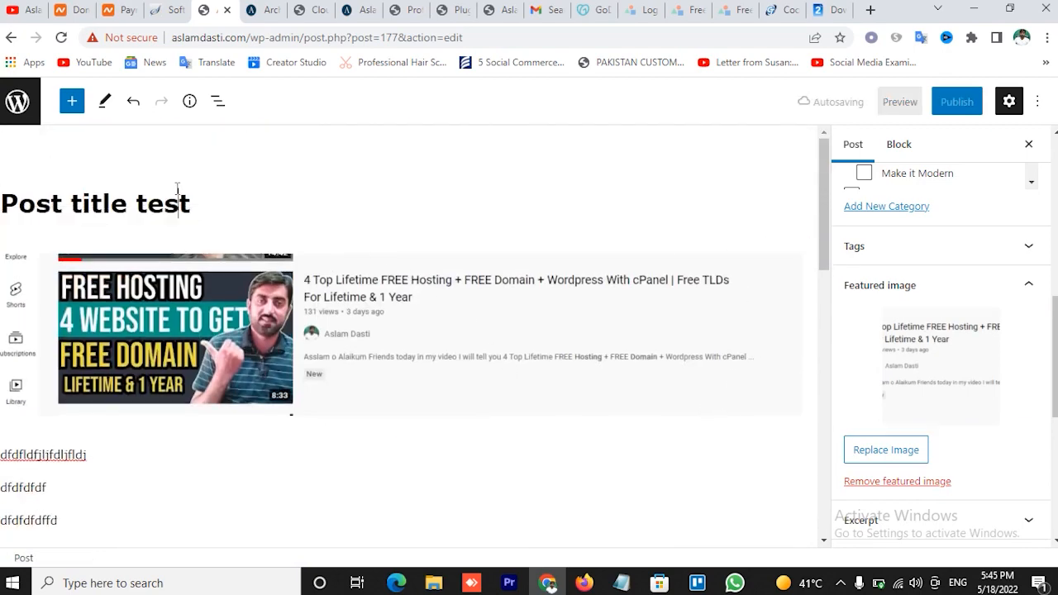
- Publish 'Post title test', confirming in the pre-publish panel
scroll(353, 260, "down", 5)
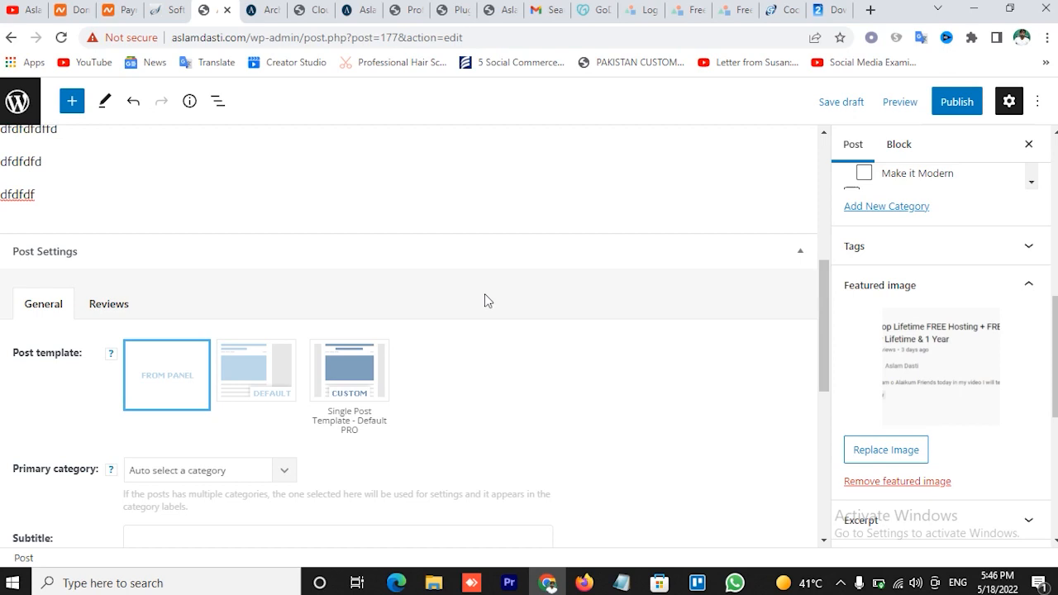
scroll(484, 300, "up", 3)
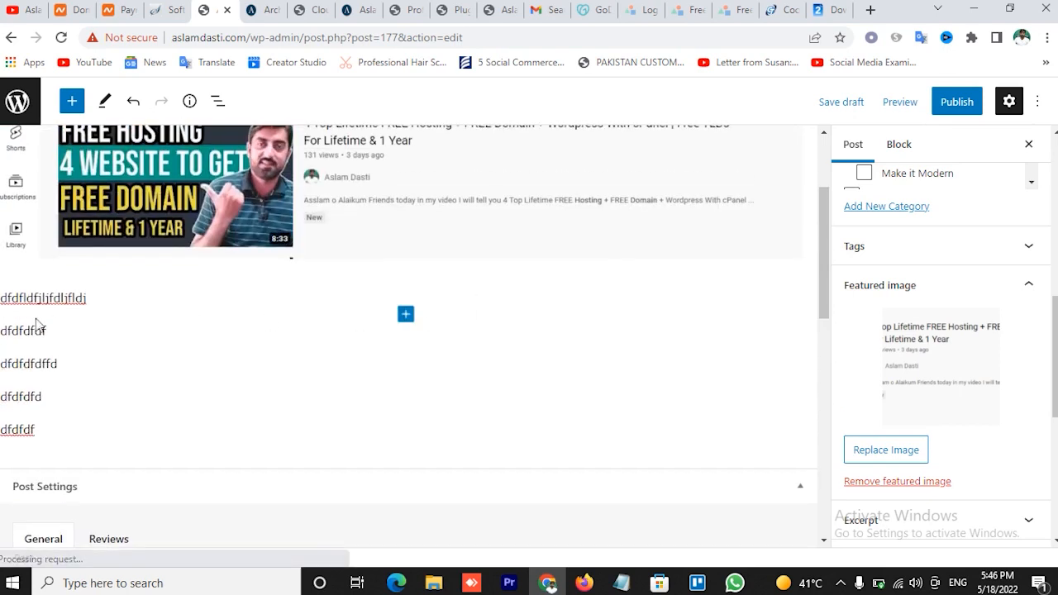
left_click_drag(268, 286, 220, 357)
scroll(219, 328, "up", 1)
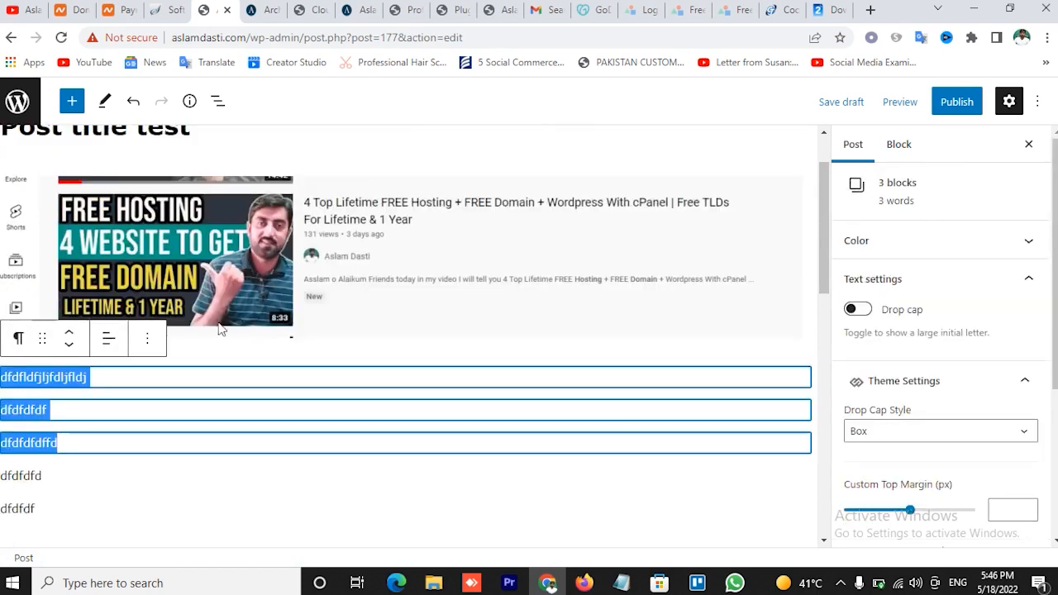
scroll(249, 349, "down", 4)
scroll(392, 400, "down", 5)
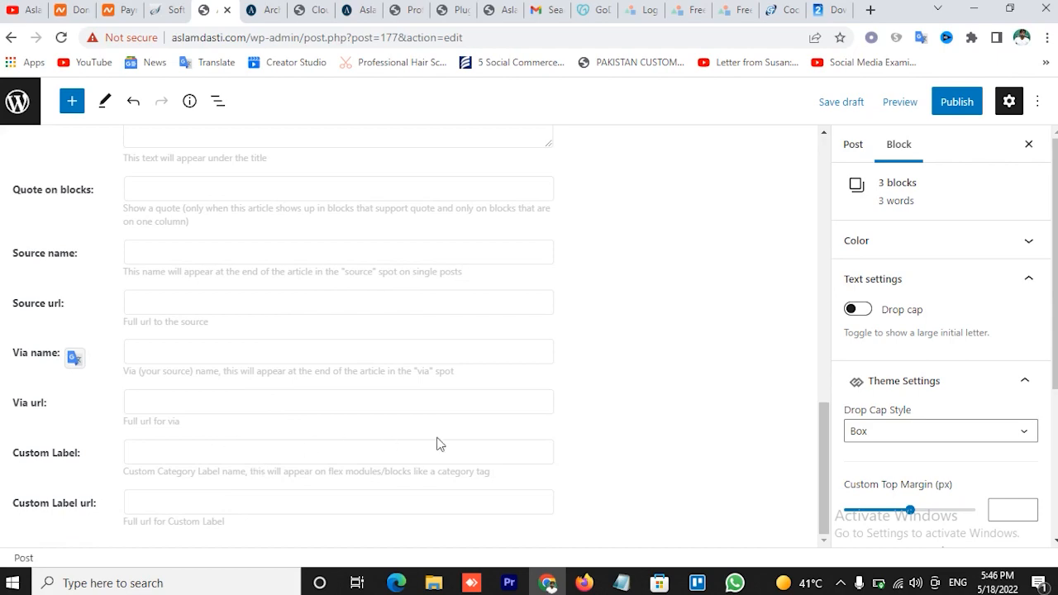
scroll(438, 444, "up", 10)
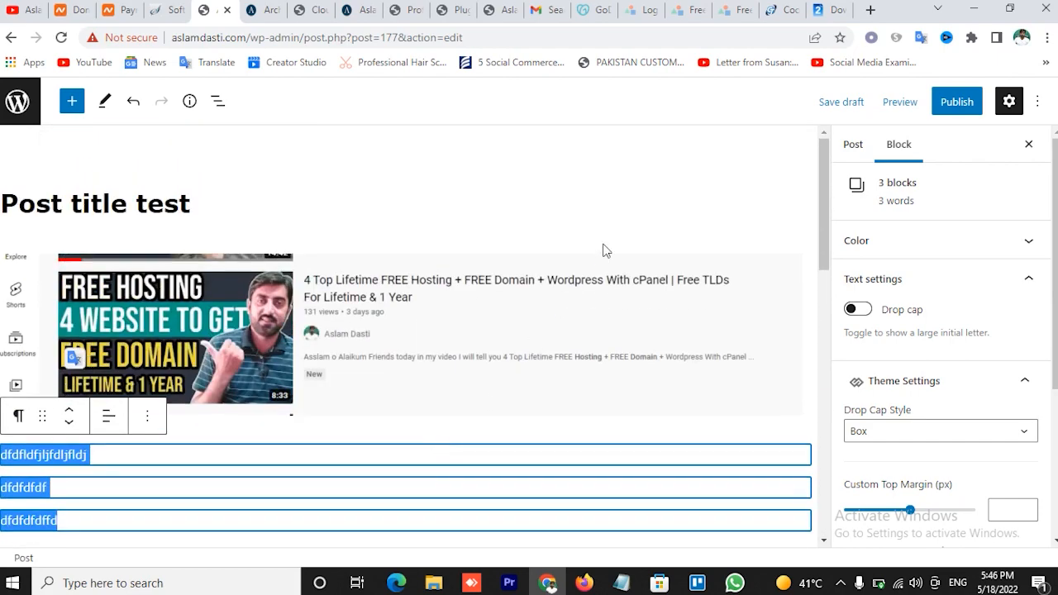
left_click(957, 102)
left_click(920, 106)
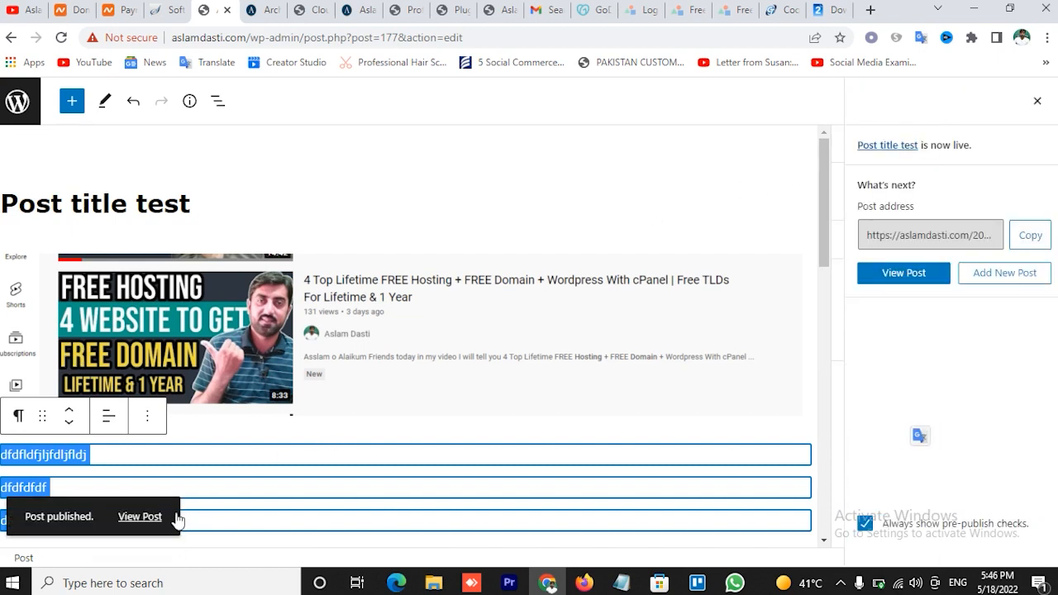
left_click(364, 7)
scroll(53, 286, "down", 2)
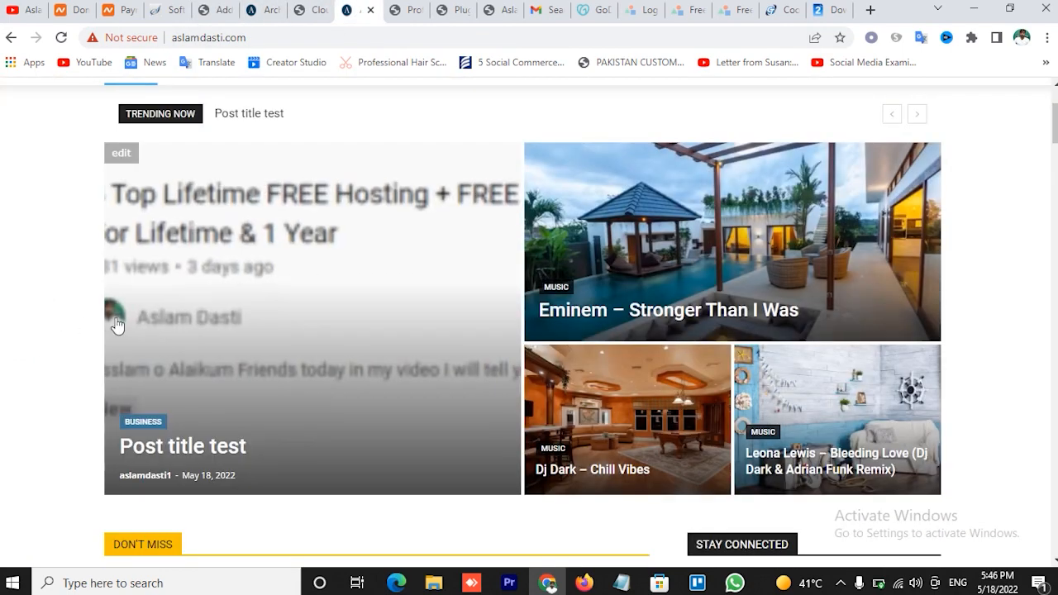
left_click(291, 296)
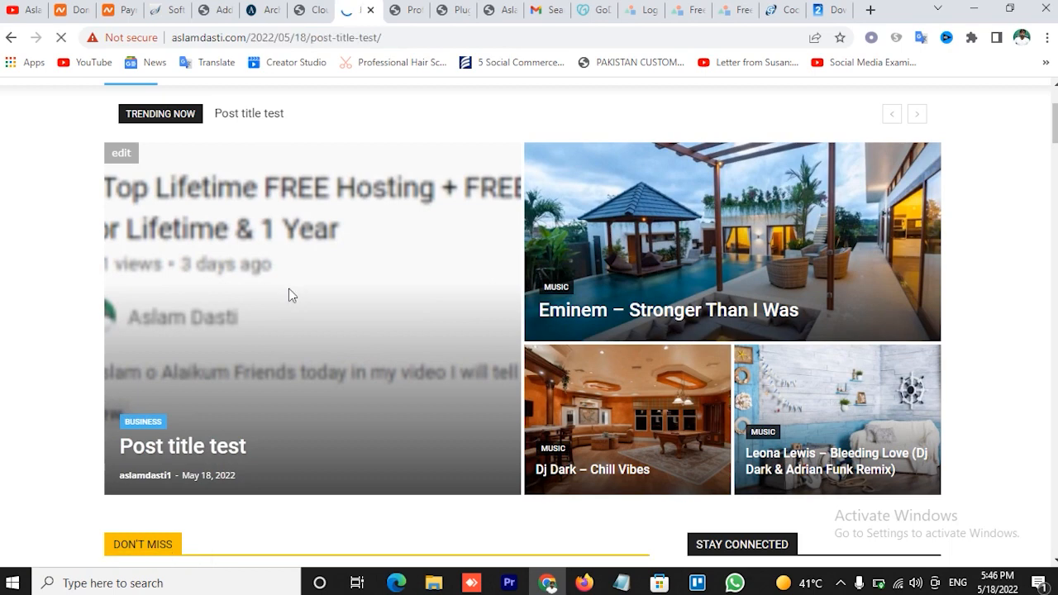
scroll(397, 326, "down", 1)
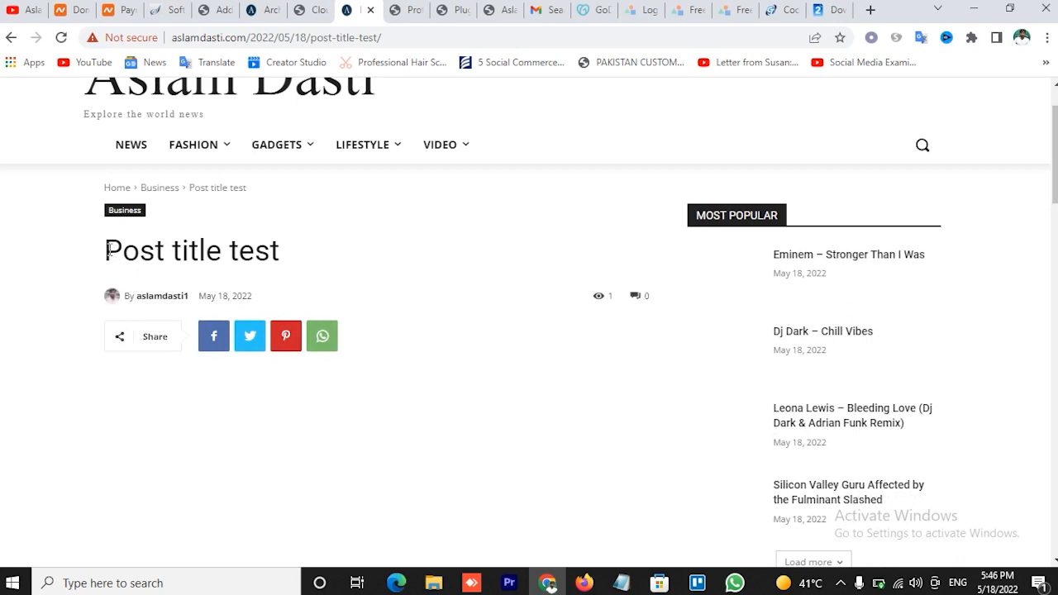
left_click_drag(105, 251, 302, 260)
scroll(347, 270, "down", 3)
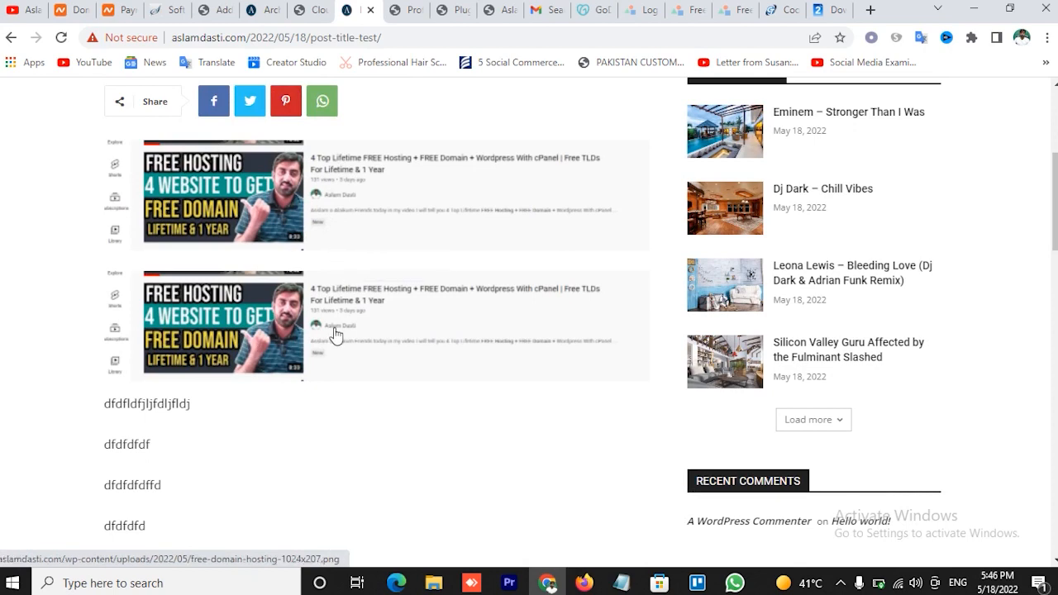
scroll(336, 334, "down", 1)
scroll(336, 334, "up", 2)
scroll(339, 323, "down", 1)
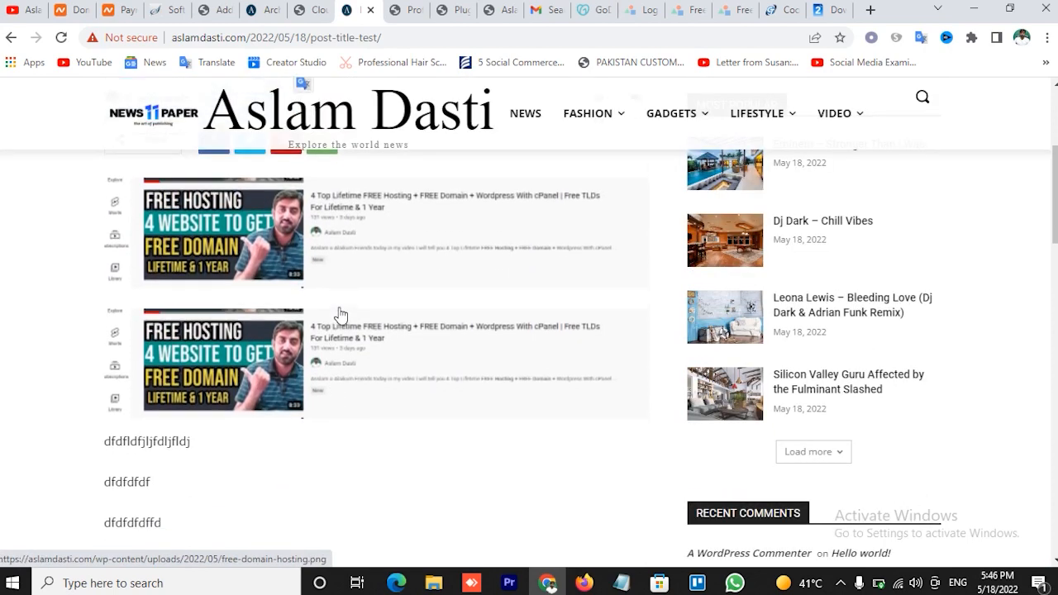
scroll(340, 314, "down", 3)
scroll(183, 346, "down", 3)
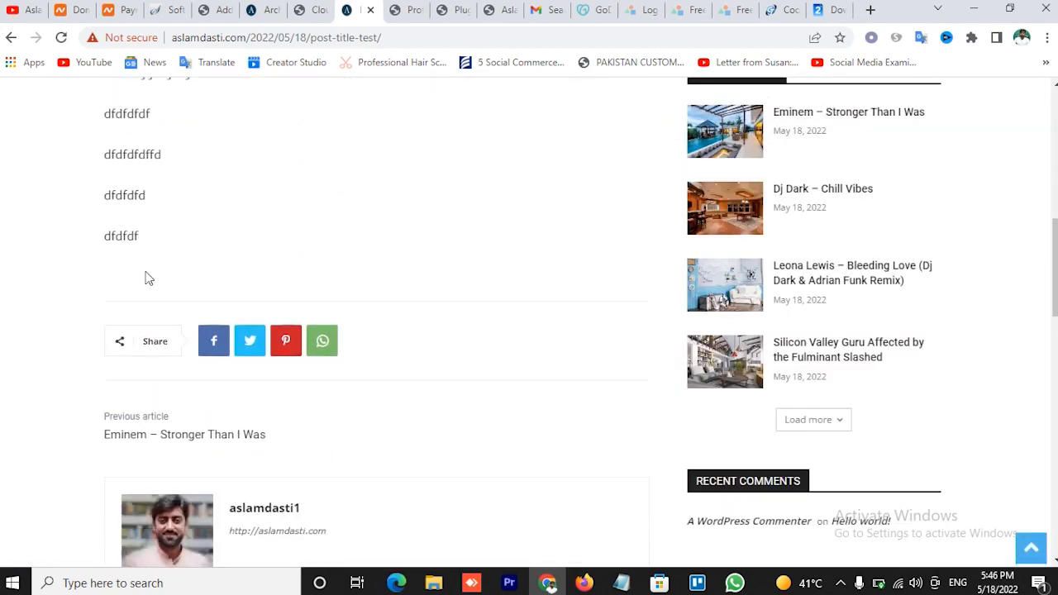
scroll(290, 283, "down", 2)
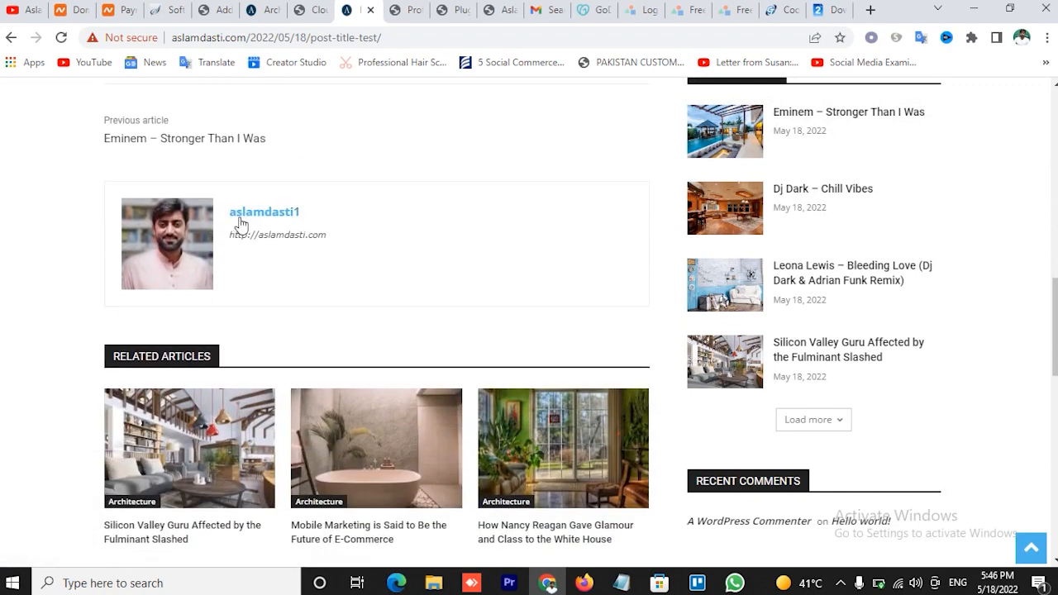
scroll(366, 324, "up", 10)
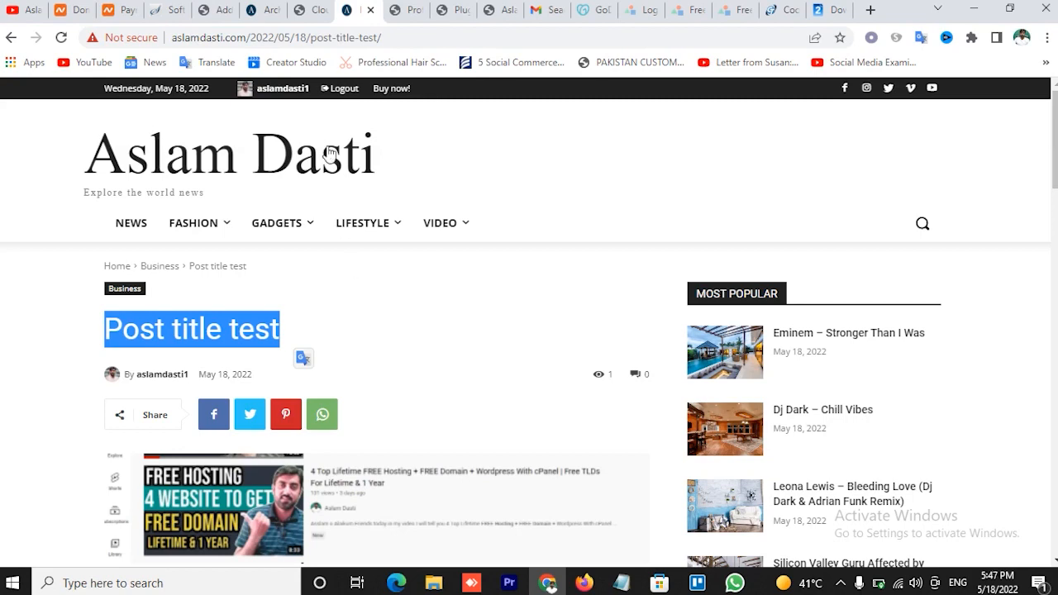
left_click(217, 8)
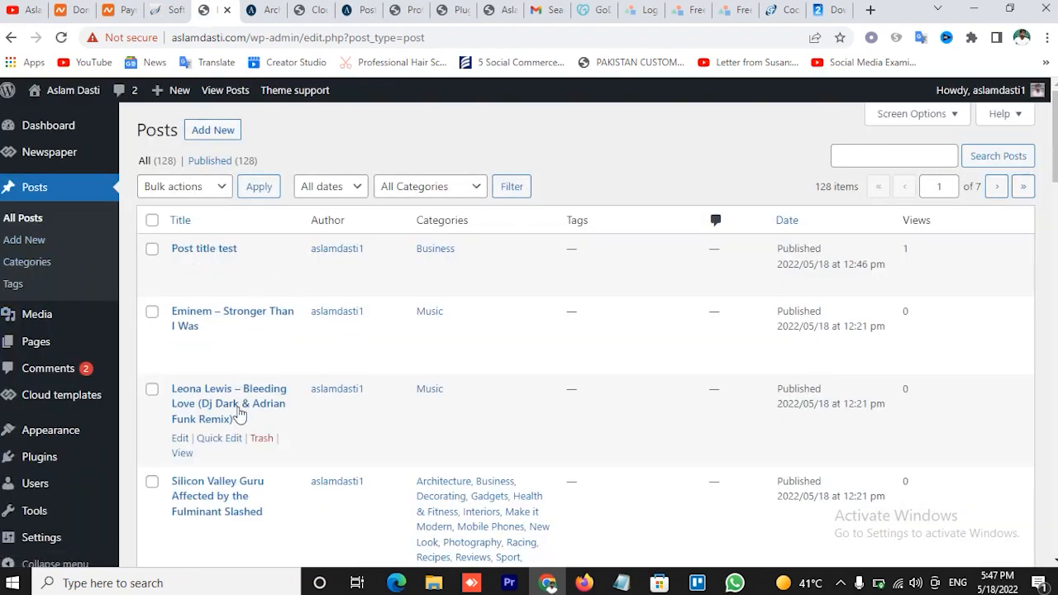
- Scroll the posts list to find 'Post title test' filed under Business
scroll(238, 417, "down", 5)
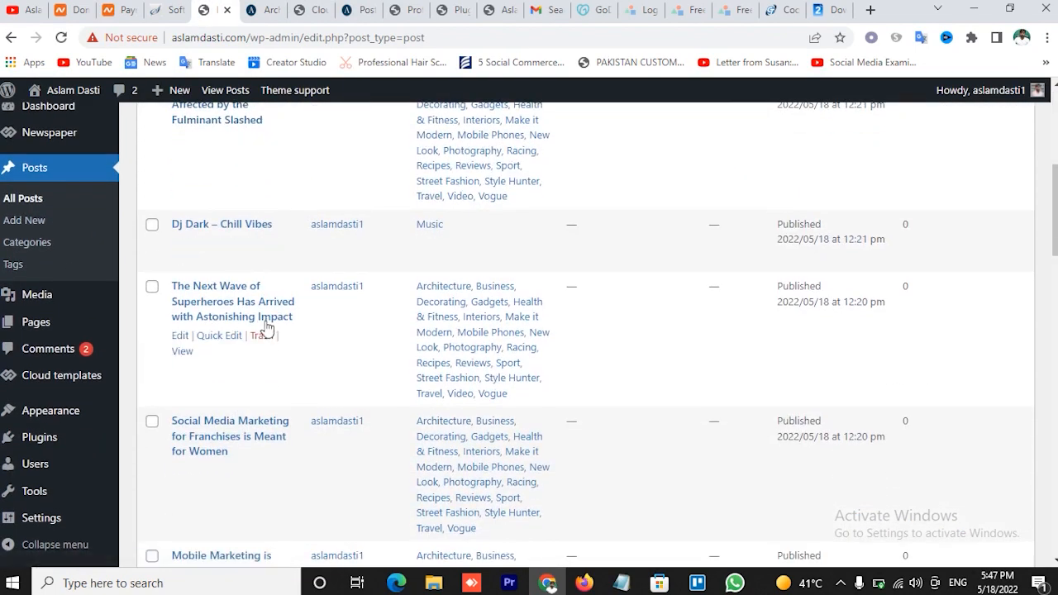
scroll(265, 328, "up", 3)
scroll(265, 327, "up", 2)
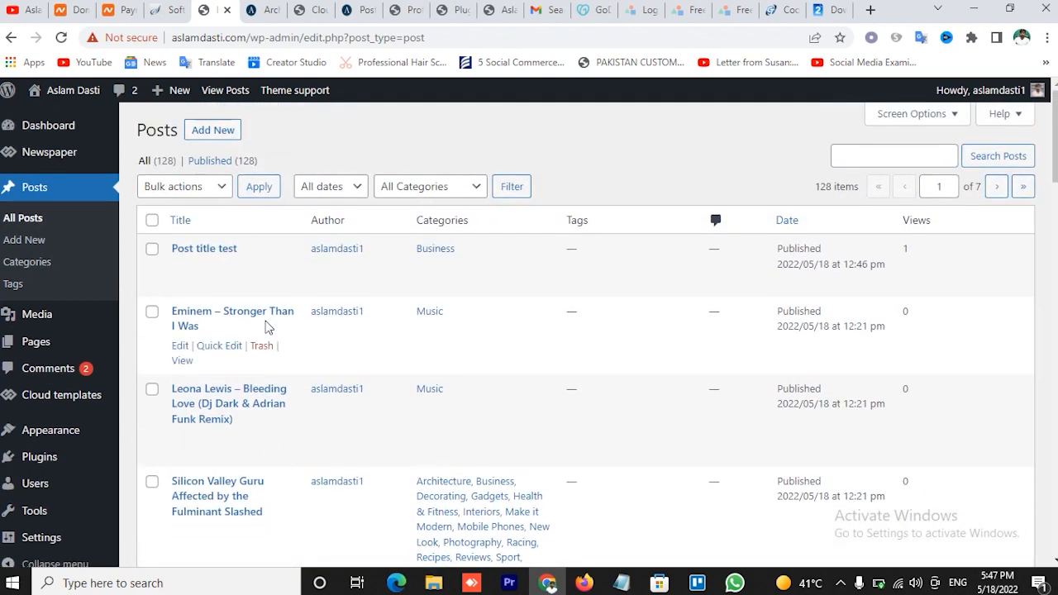
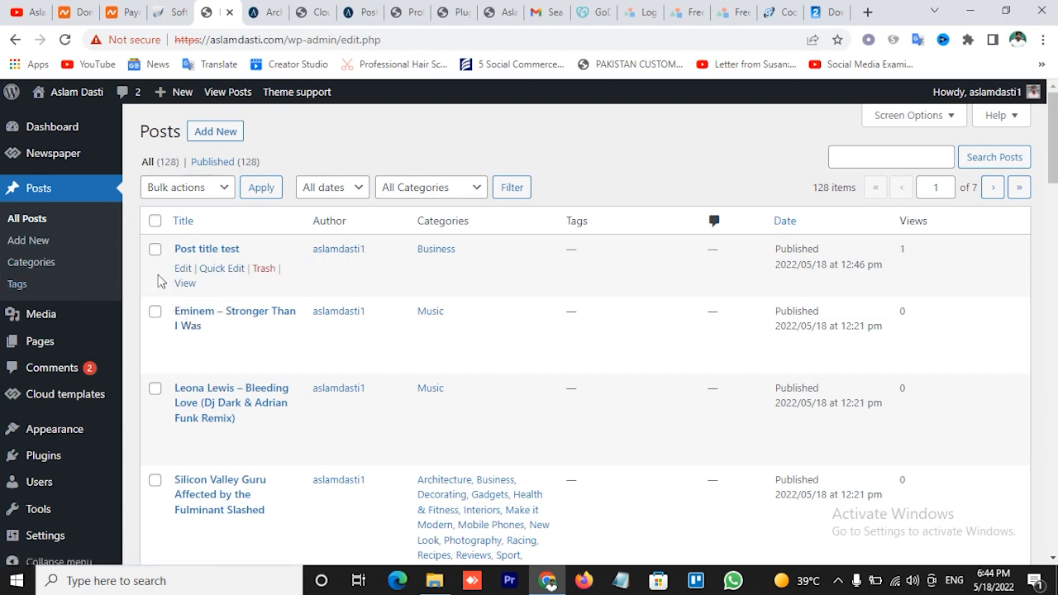
- Open the Categories screen under Posts in the admin sidebar
left_click(39, 266)
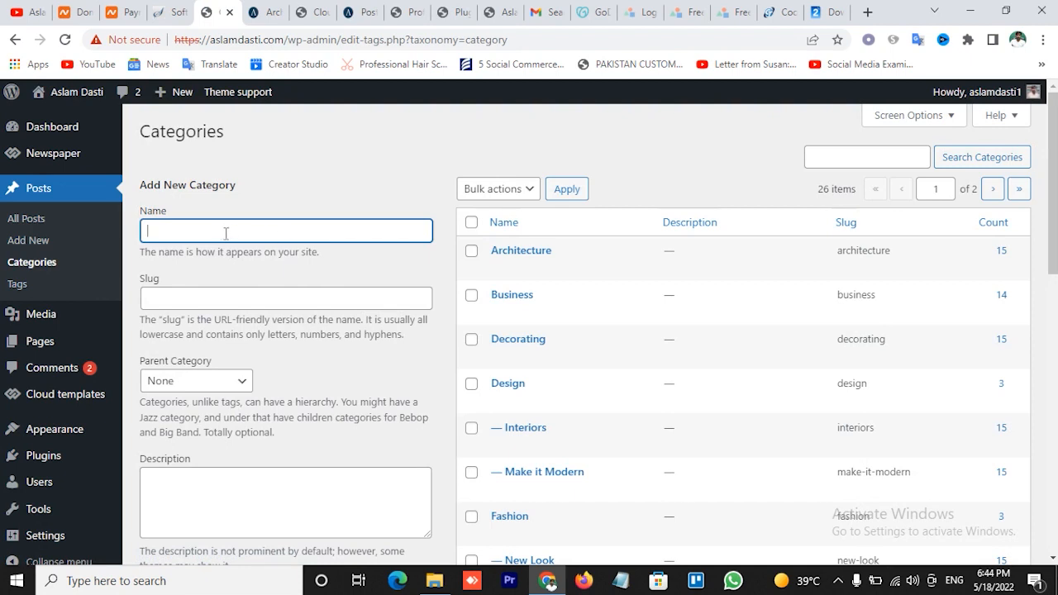
- Add a new category named Pakistan
scroll(569, 305, "down", 6)
scroll(656, 328, "up", 4)
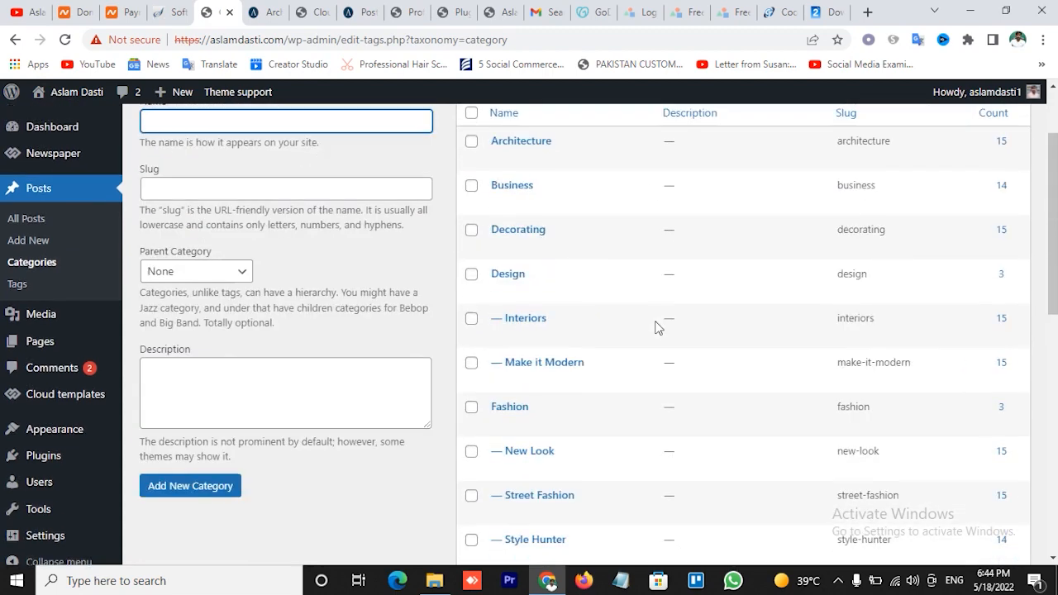
scroll(657, 328, "up", 3)
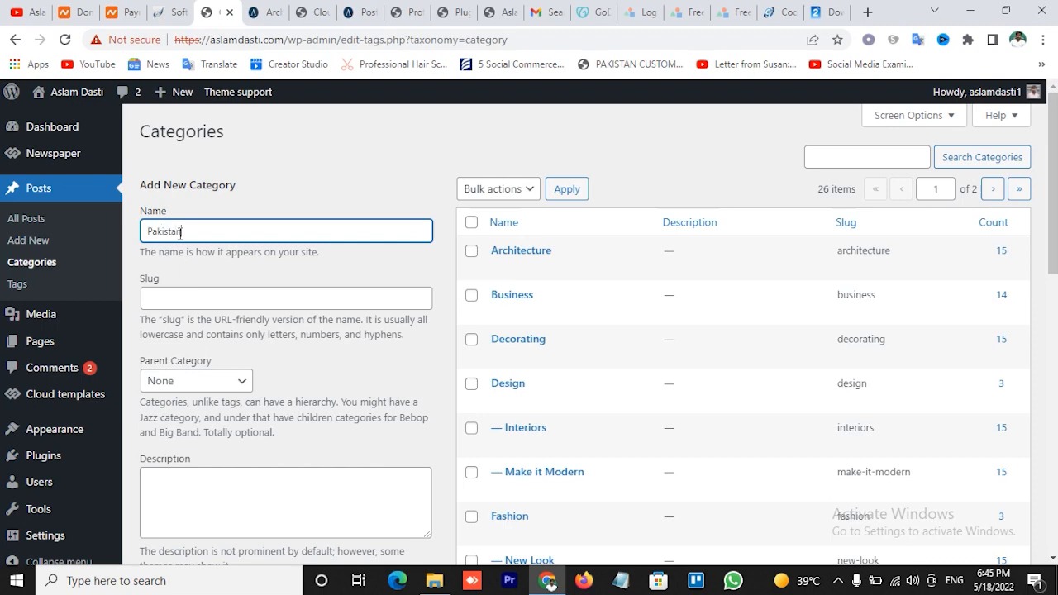
scroll(321, 275, "down", 2)
left_click(187, 443)
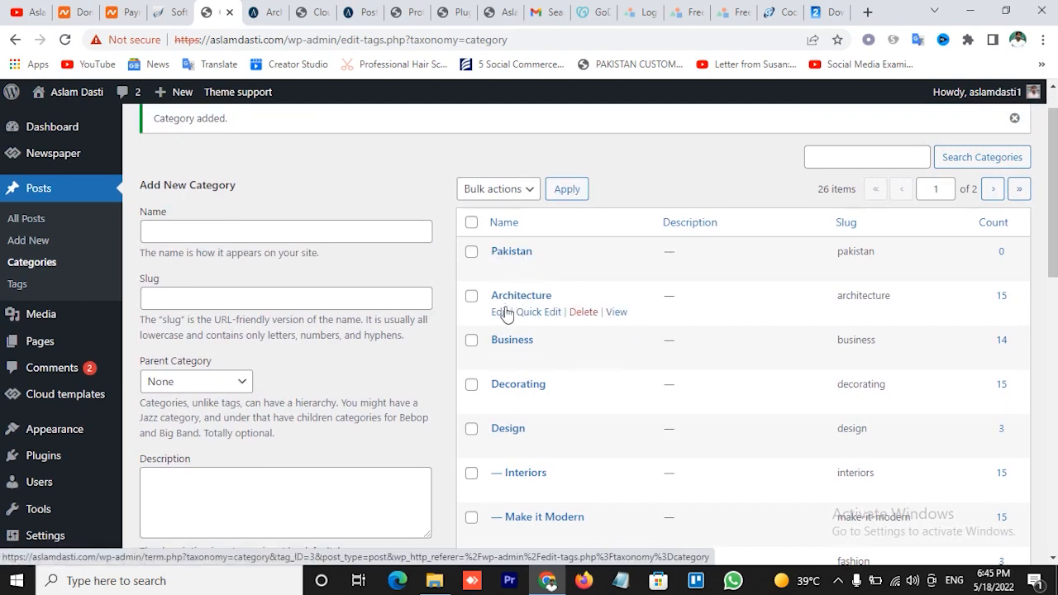
- Delete the Architecture category, confirming the permanent deletion
left_click(584, 312)
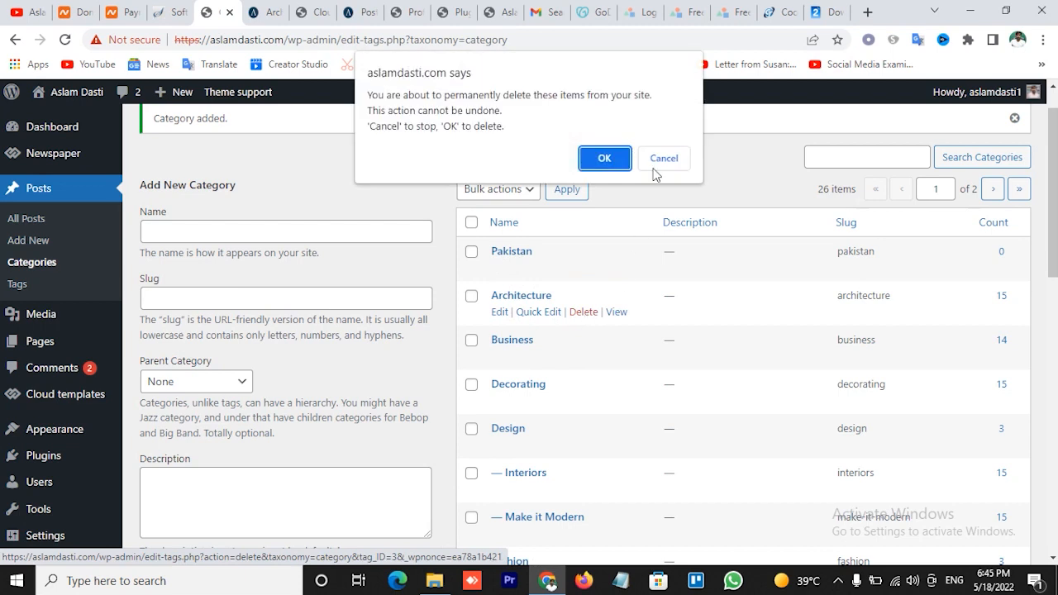
left_click(605, 158)
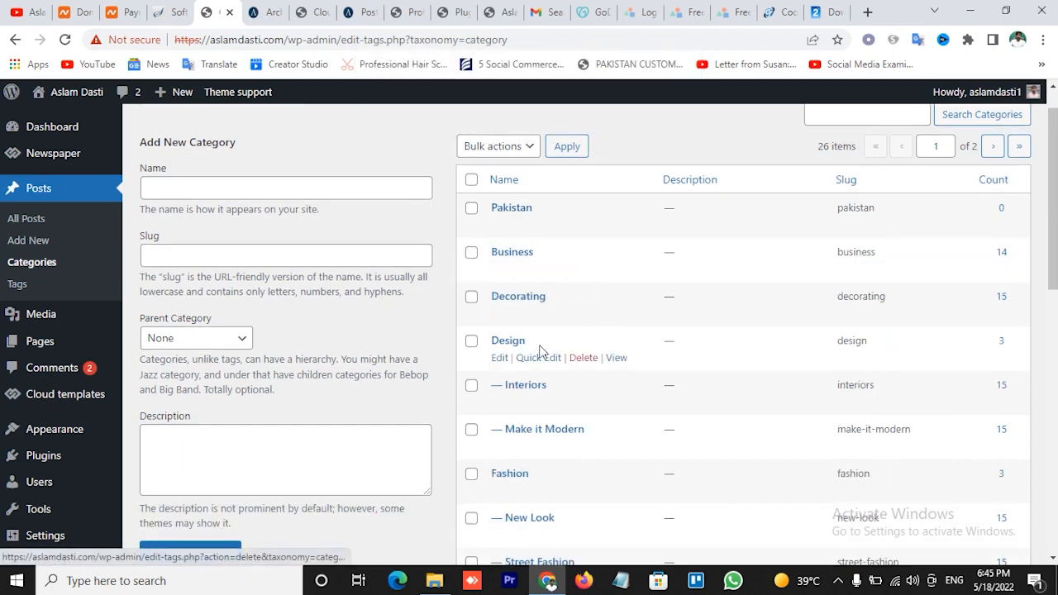
scroll(587, 392, "down", 4)
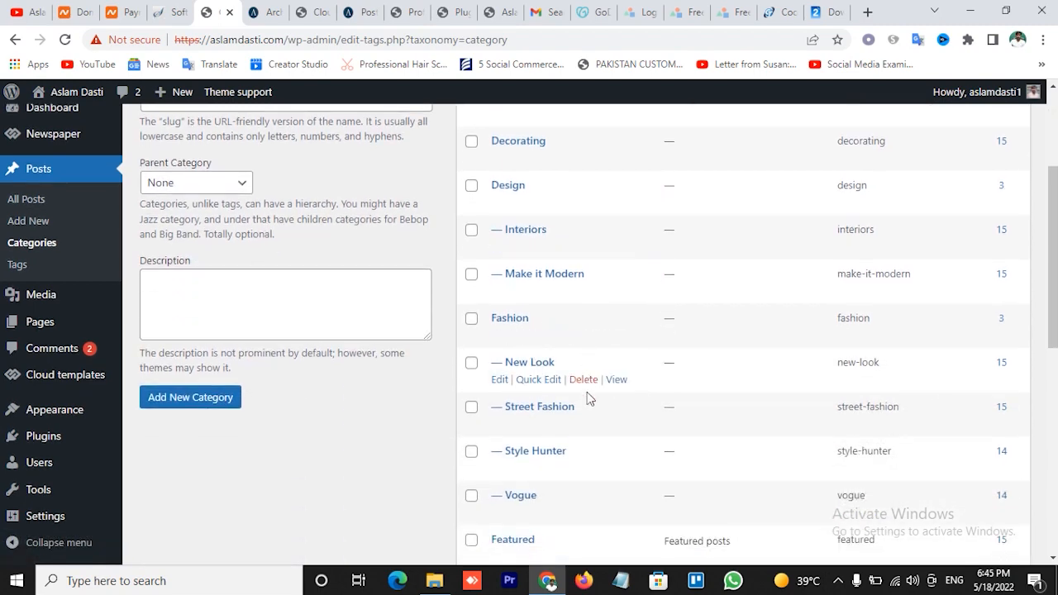
scroll(526, 262, "up", 5)
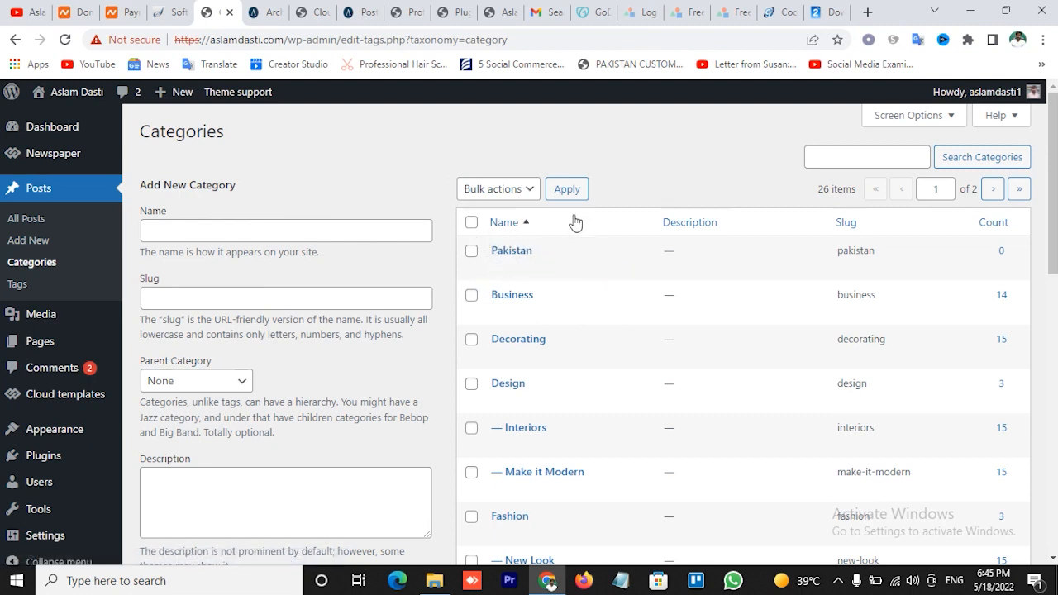
mouse_move(511, 261)
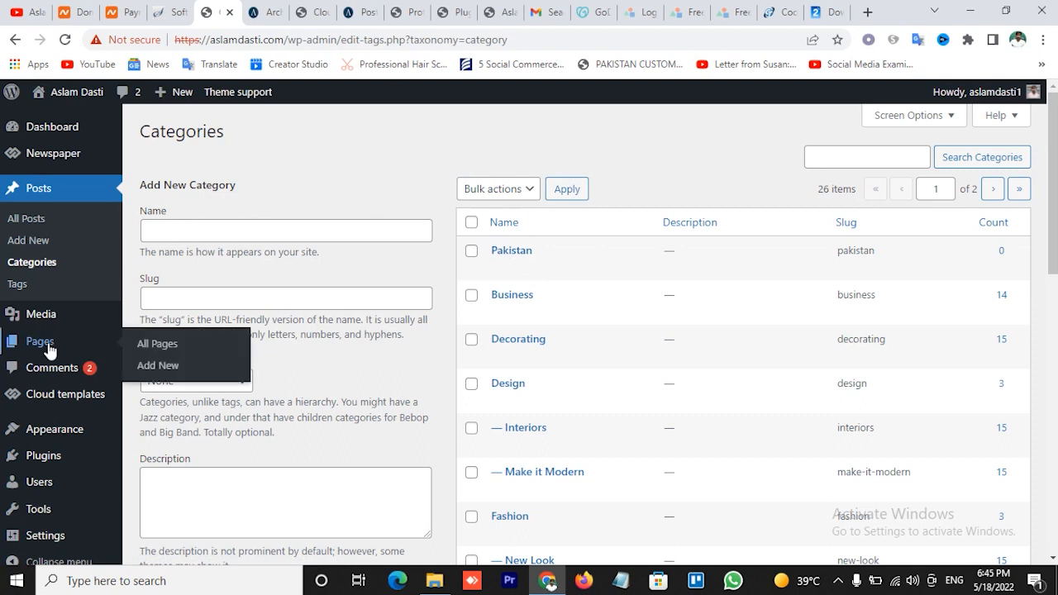
- Open All Pages and launch two blank Add New page editors in new tabs
mouse_move(33, 347)
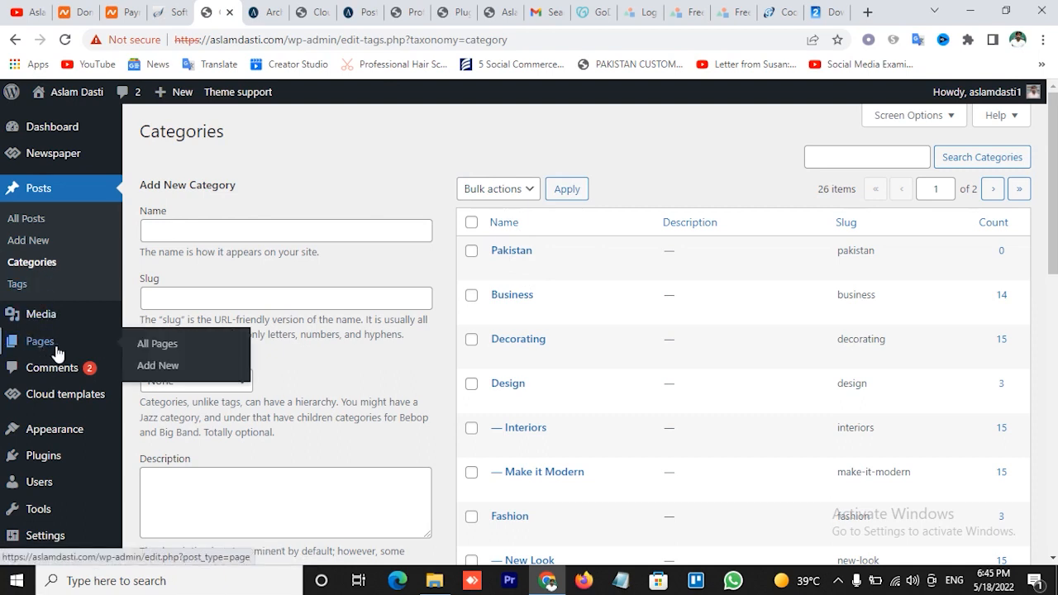
left_click(167, 347)
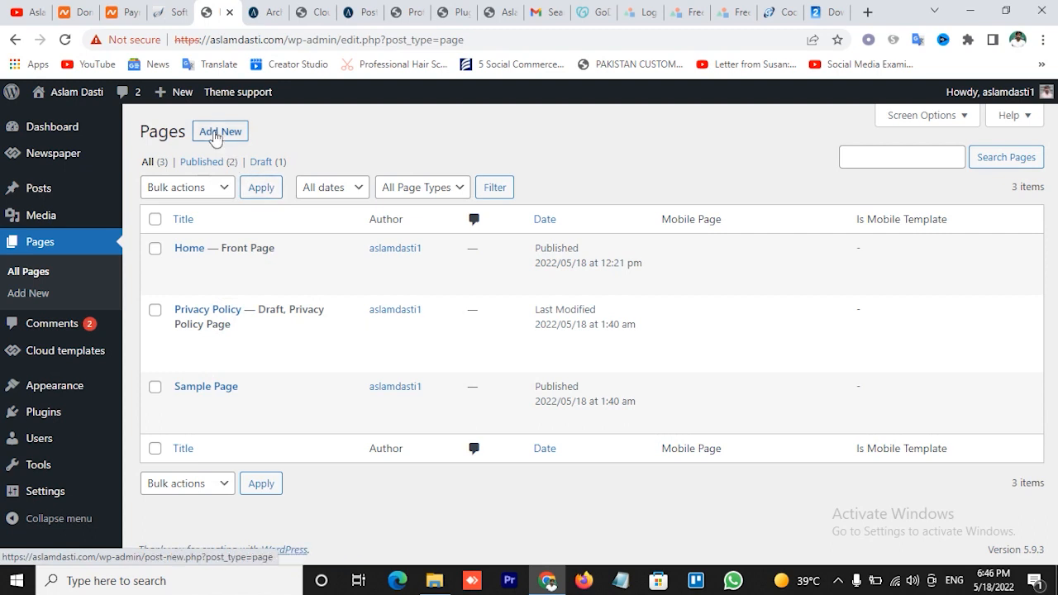
right_click(216, 131)
left_click(237, 144)
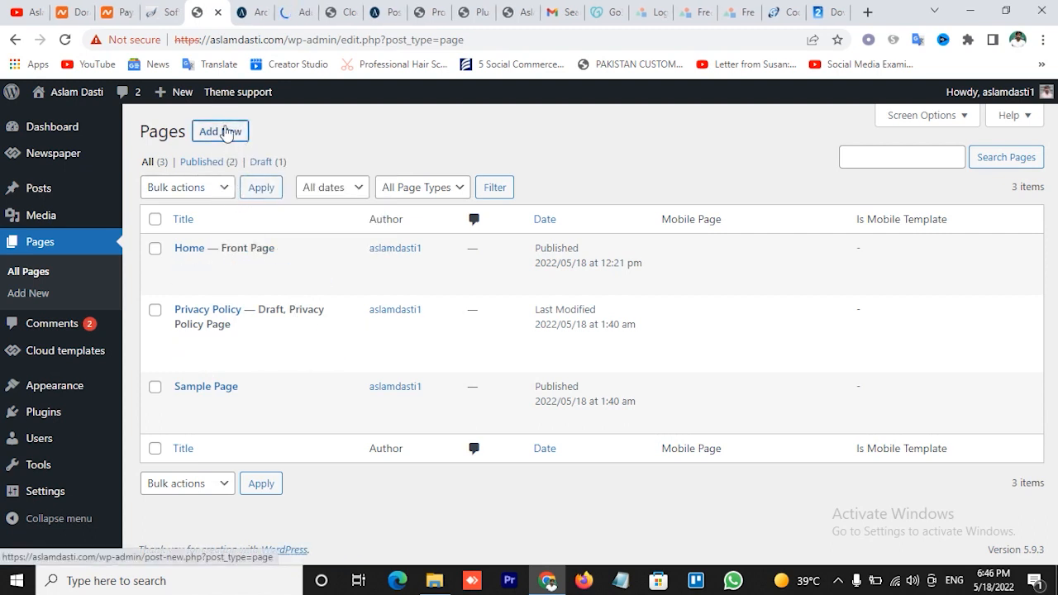
right_click(228, 133)
left_click(248, 138)
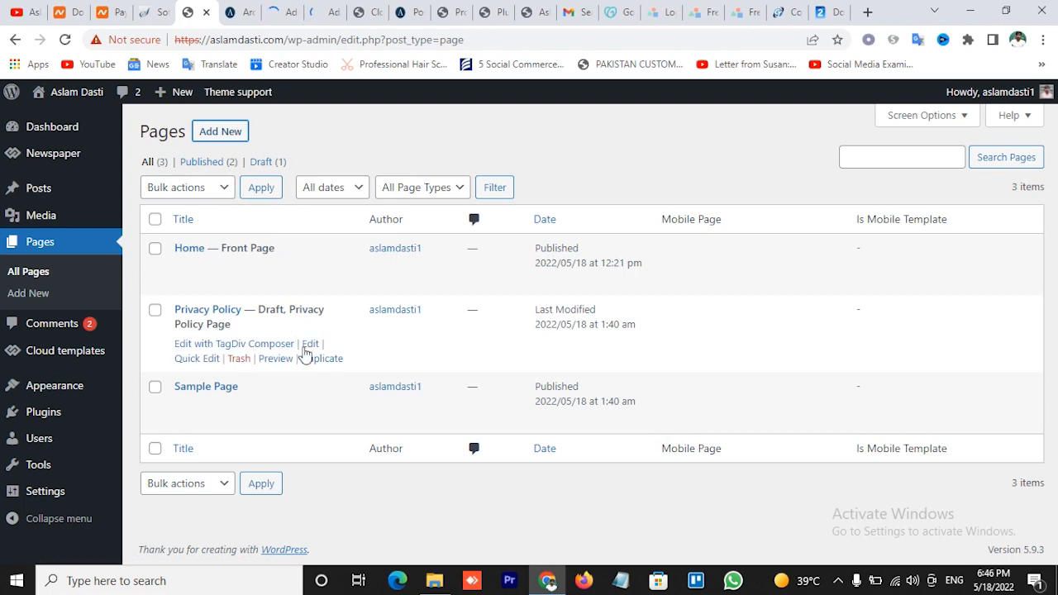
- Publish the Privacy Policy page
left_click(311, 345)
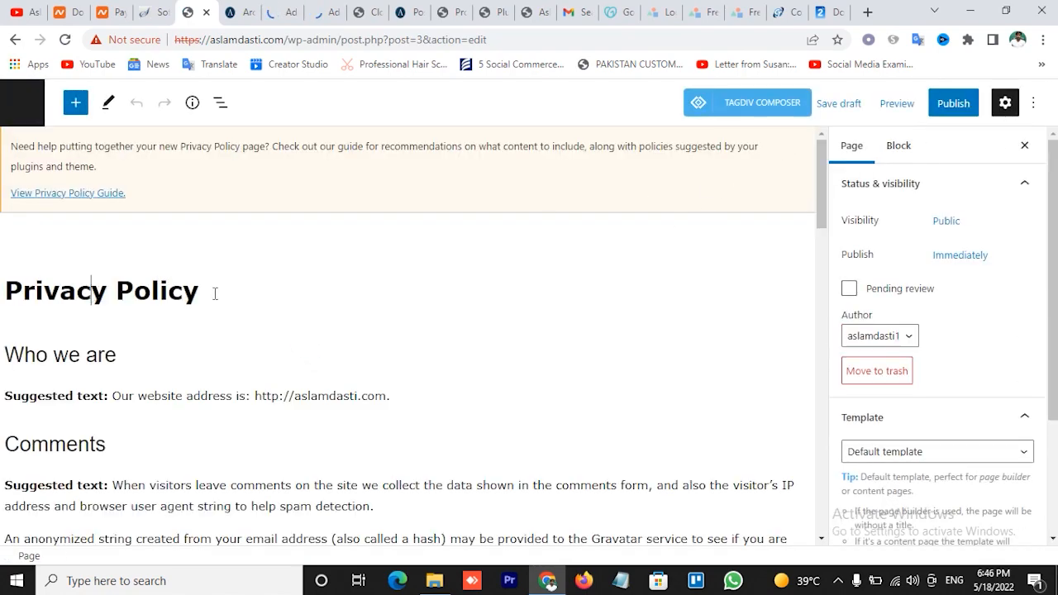
scroll(365, 326, "down", 3)
scroll(363, 327, "up", 3)
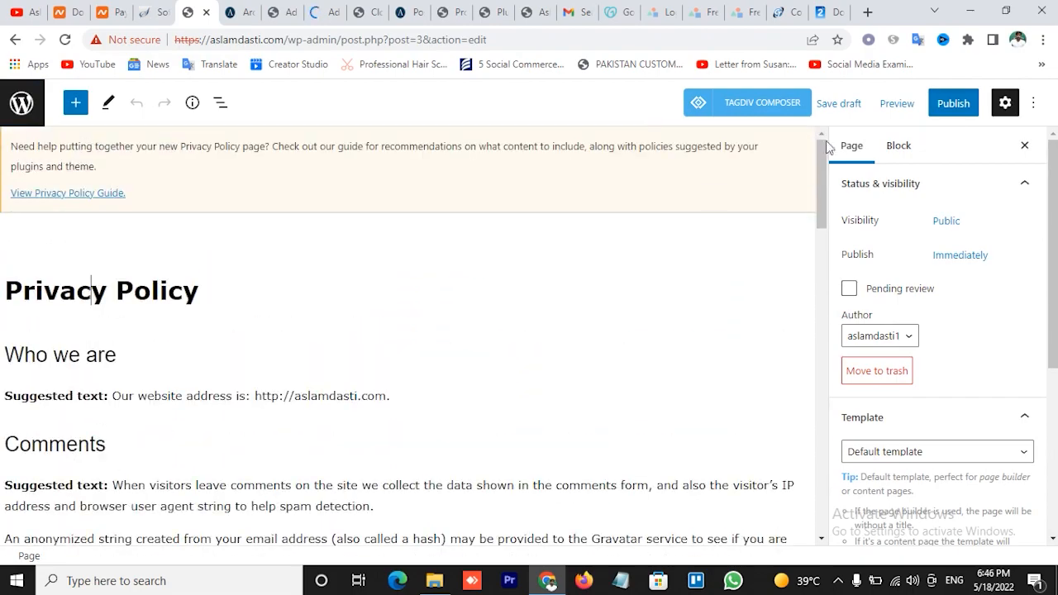
left_click(956, 105)
left_click(909, 110)
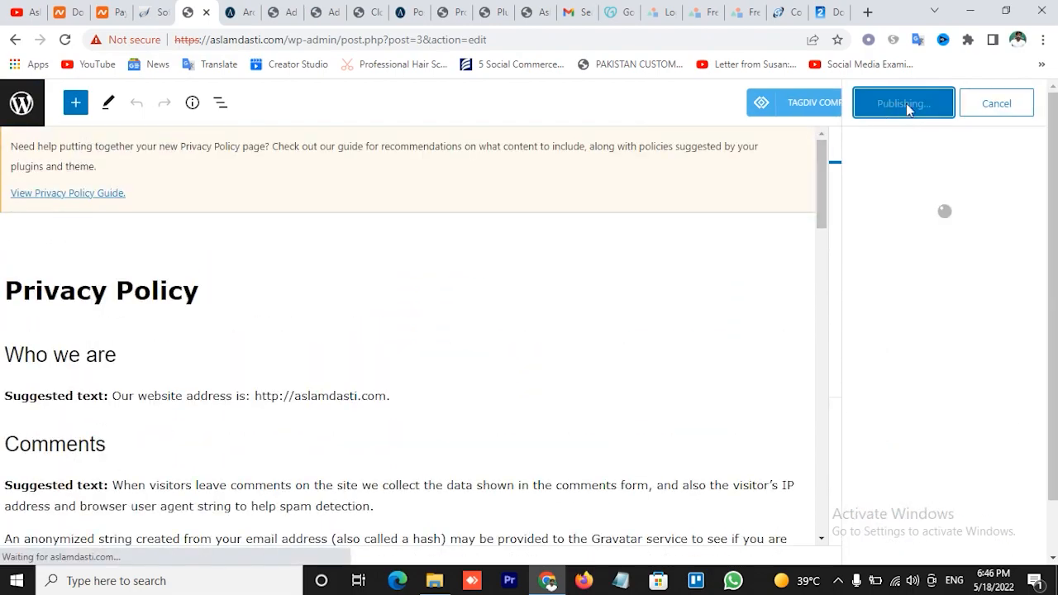
scroll(416, 298, "down", 10)
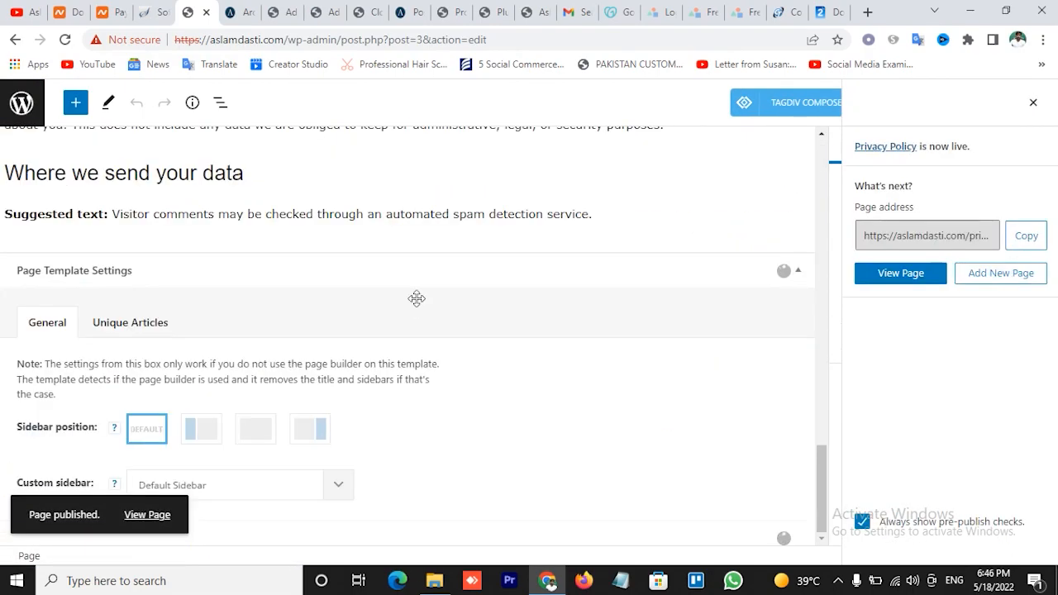
scroll(416, 298, "up", 10)
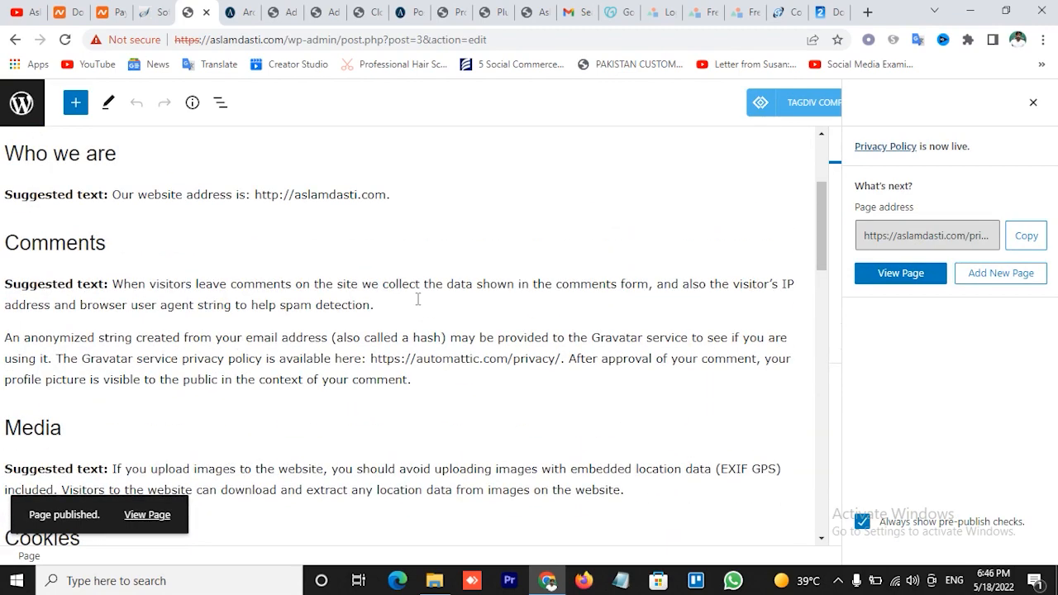
scroll(402, 281, "up", 3)
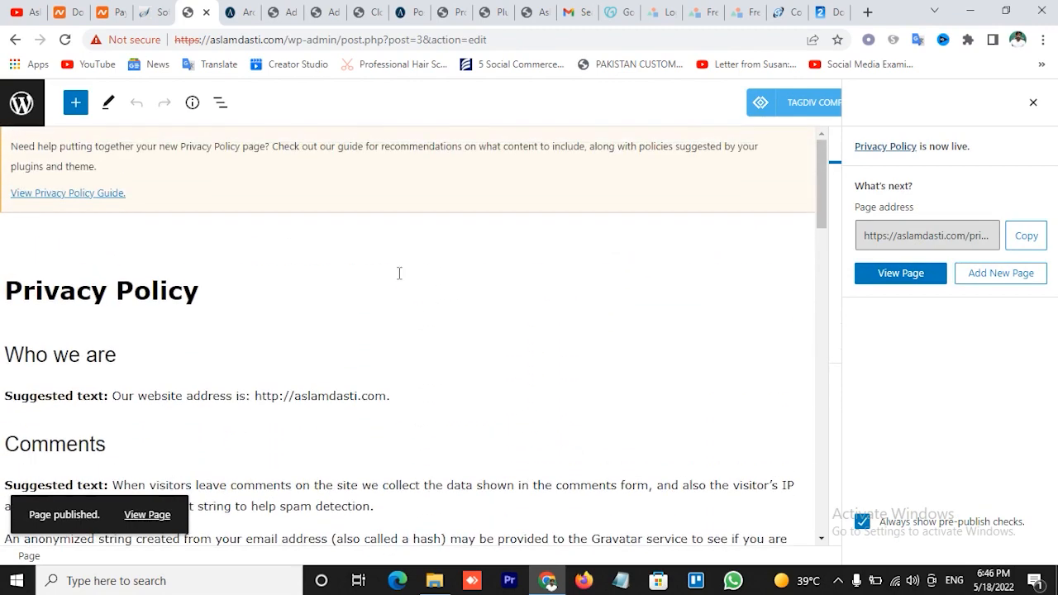
left_click(283, 12)
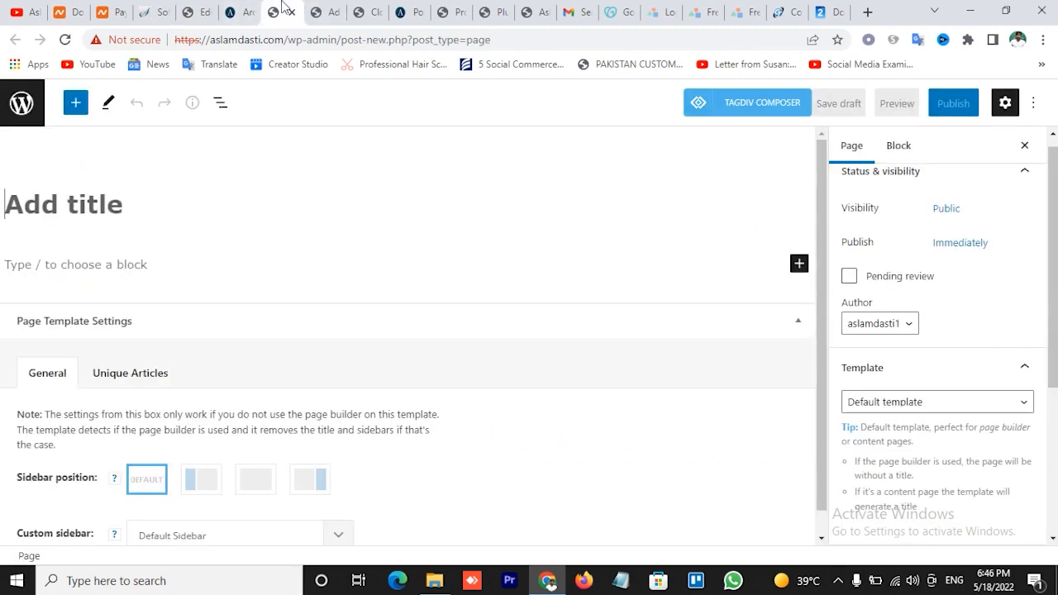
- Title a new page 'About us' and publish it
left_click(98, 205)
type("About us")
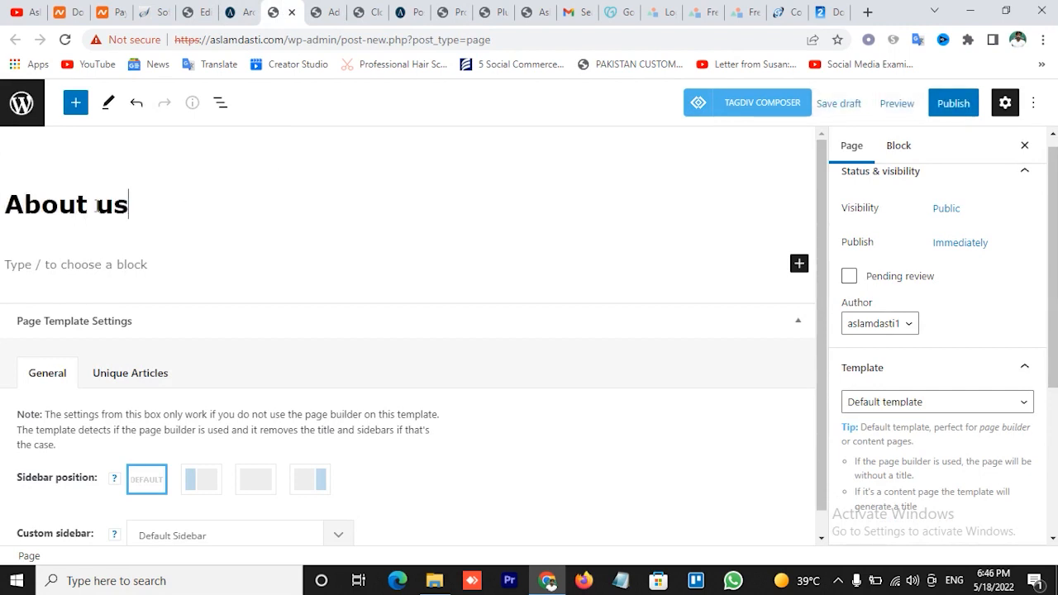
left_click(102, 259)
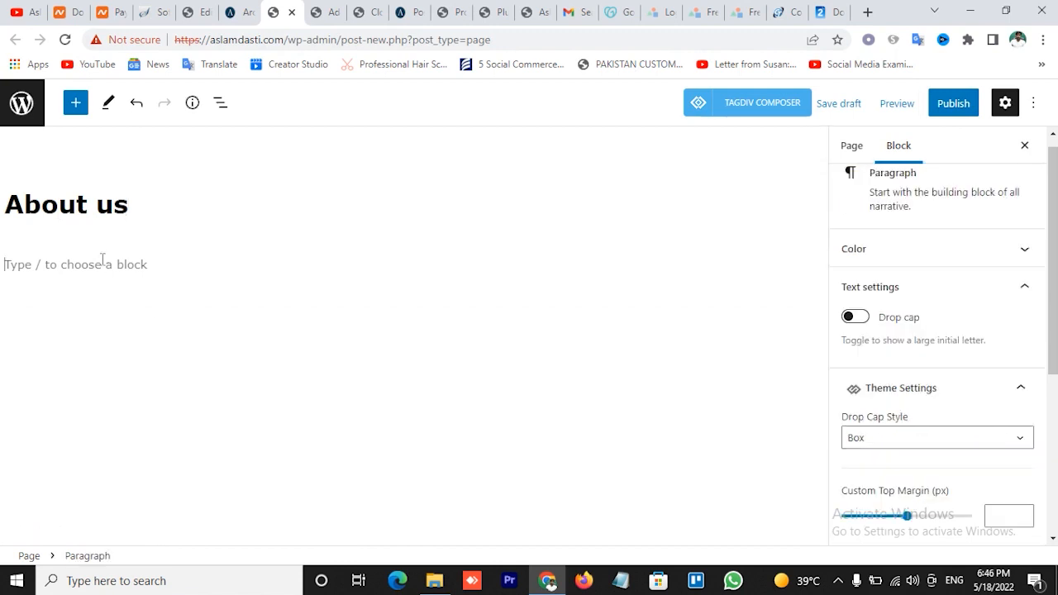
left_click(958, 107)
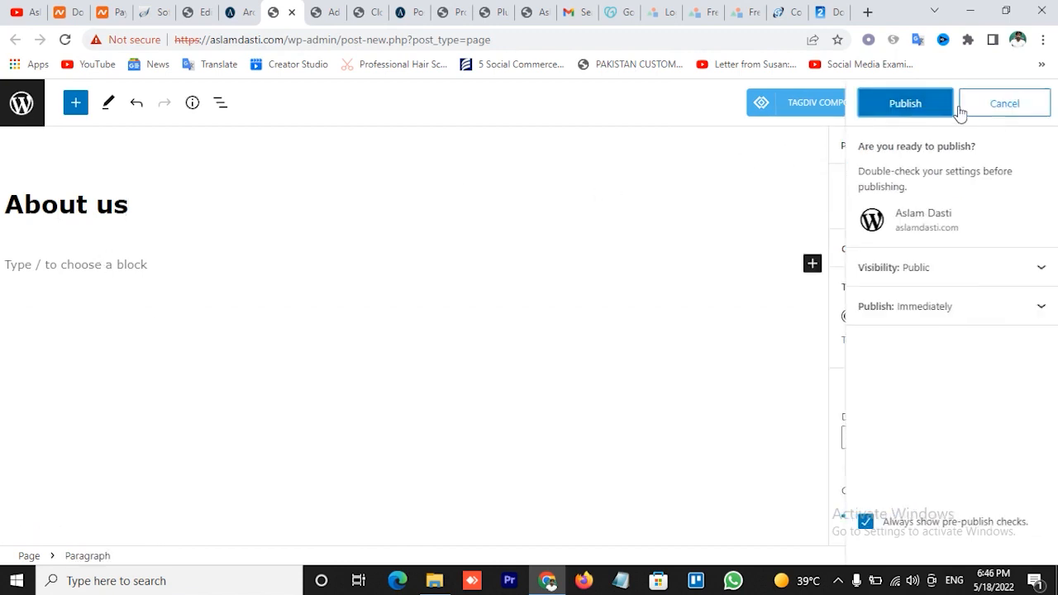
left_click(918, 105)
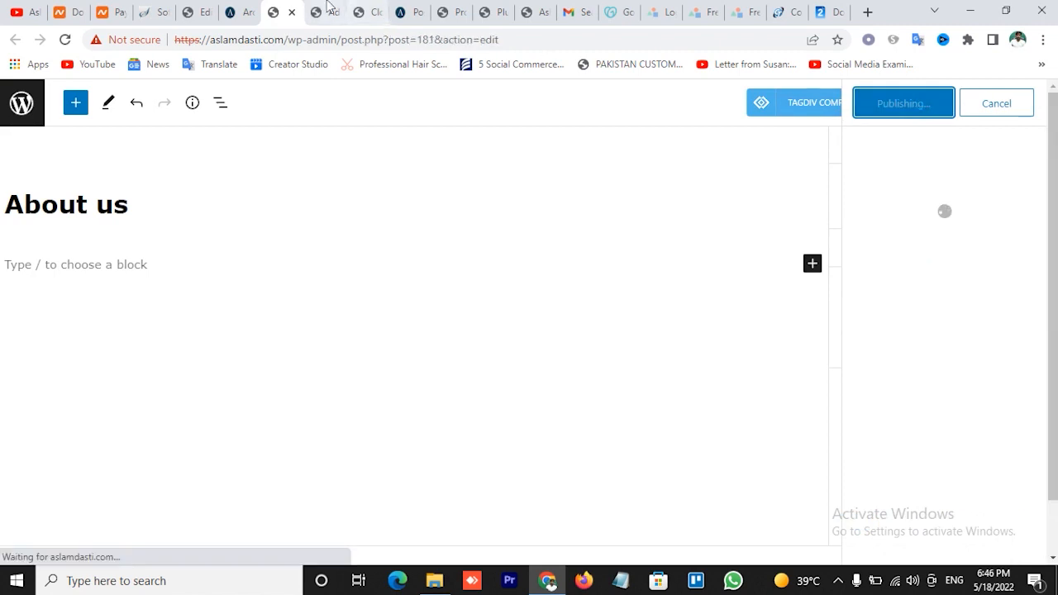
- Title the second new page 'Contact us' and publish it
left_click(318, 12)
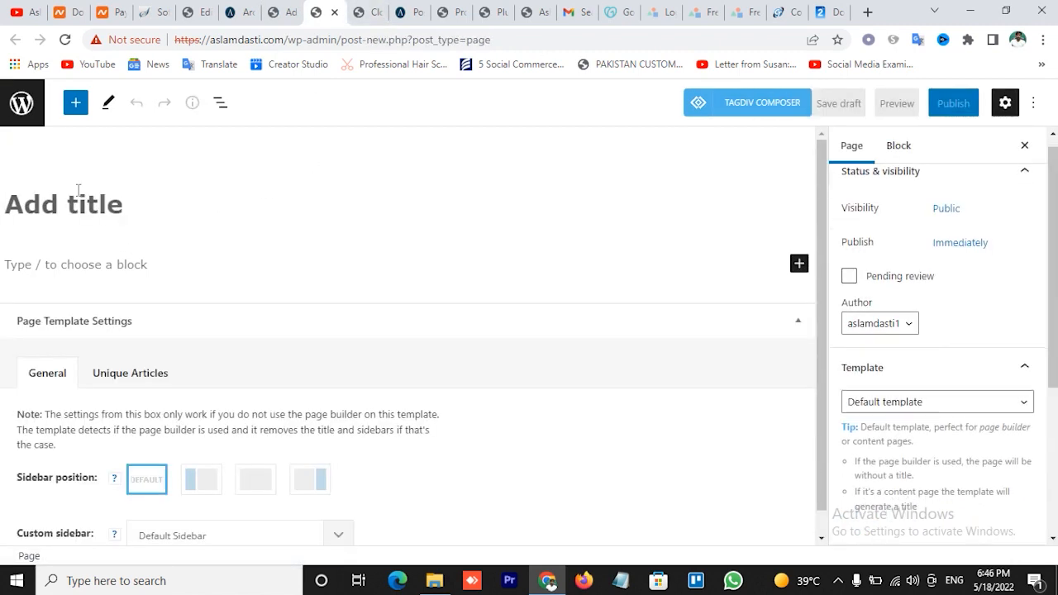
type("Con")
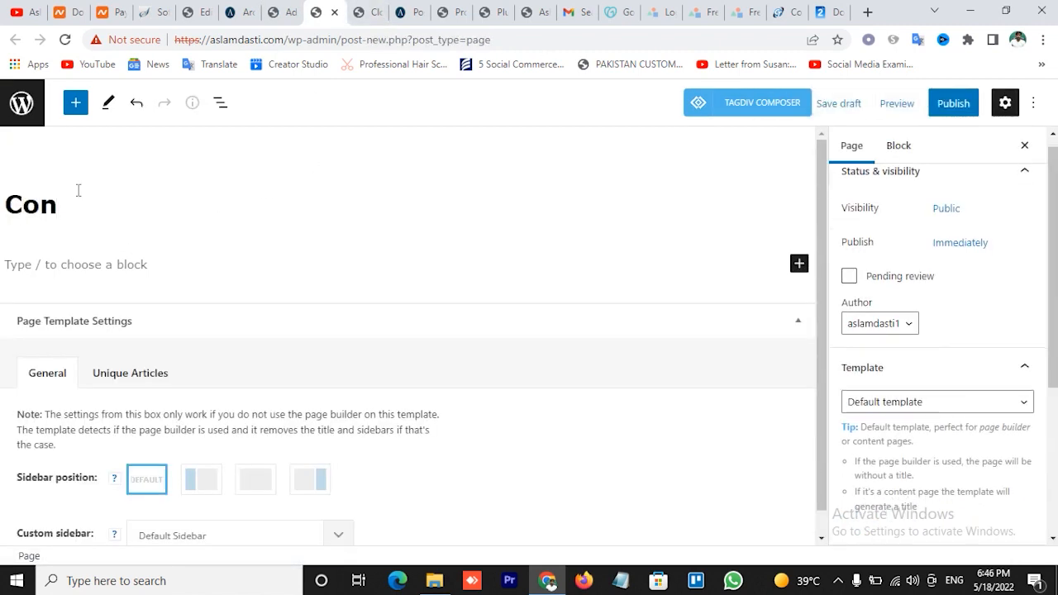
type("a")
key("BackSpace")
type("tact us")
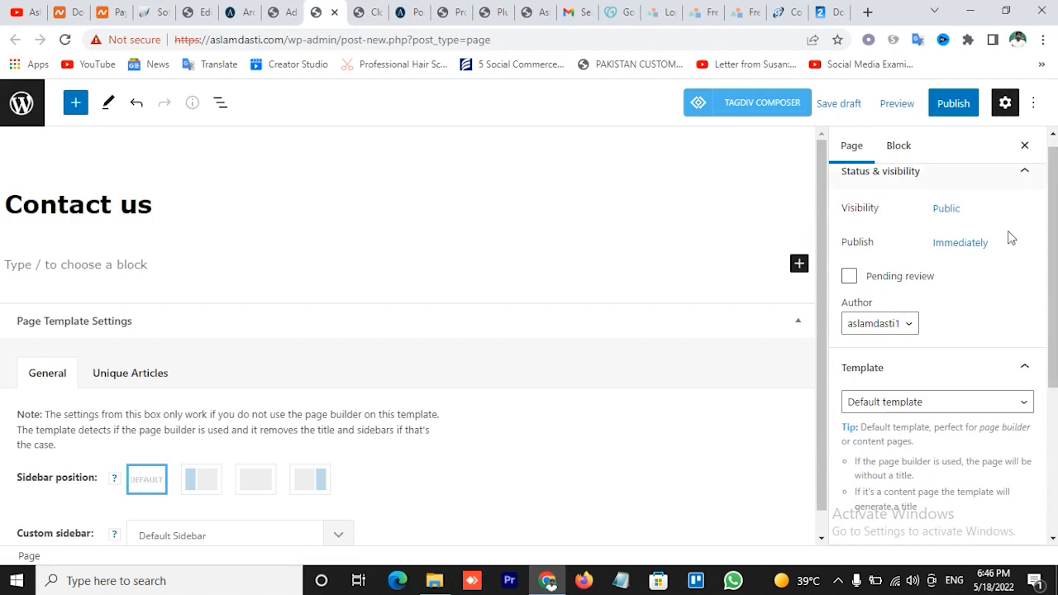
left_click(959, 110)
left_click(902, 105)
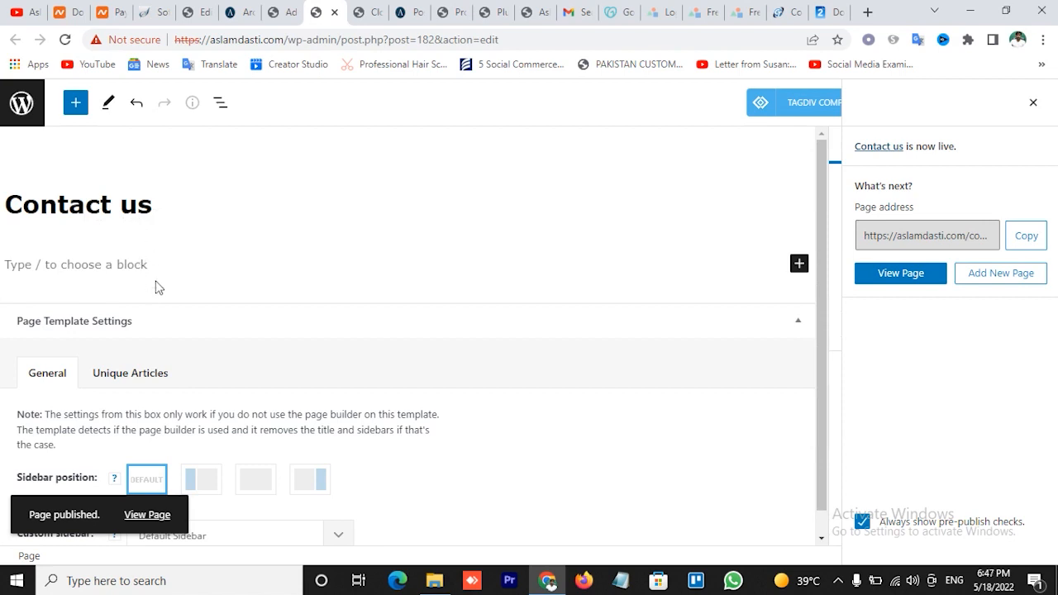
left_click(110, 270)
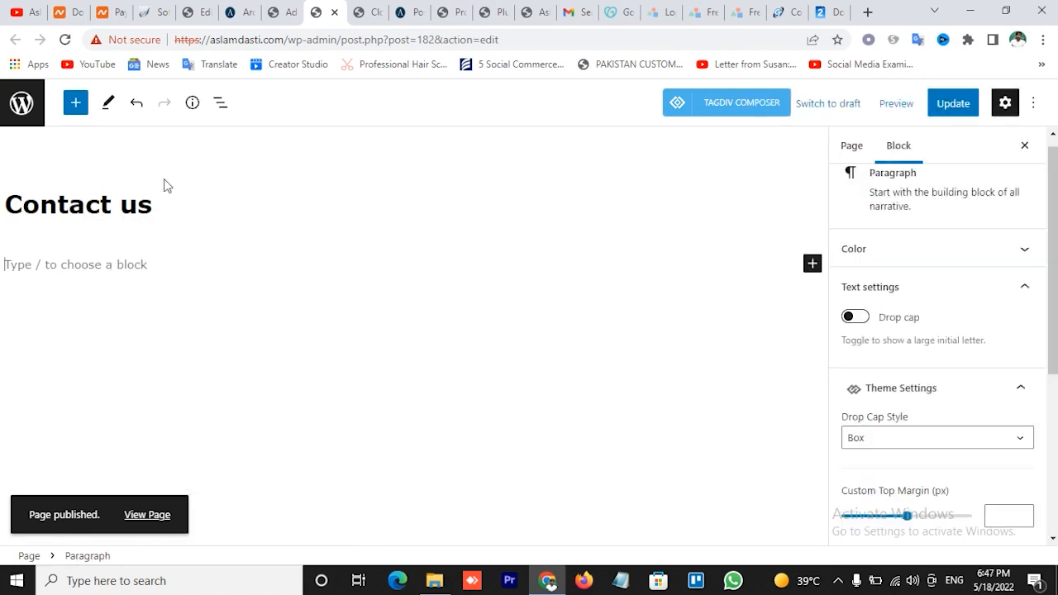
left_click(198, 12)
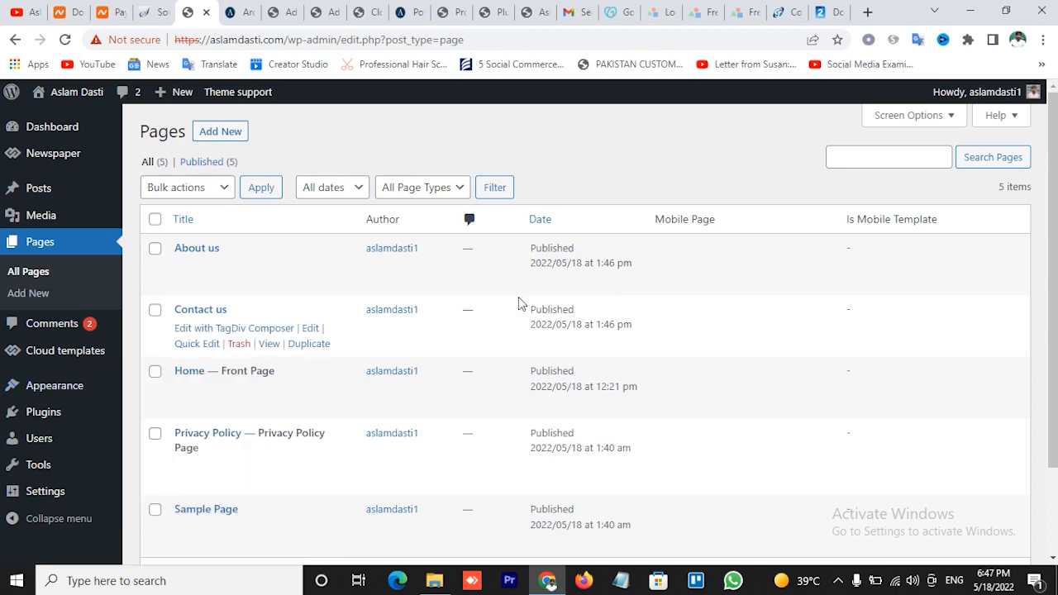
- Load td-demo-top-menu in the Menus editor
mouse_move(82, 389)
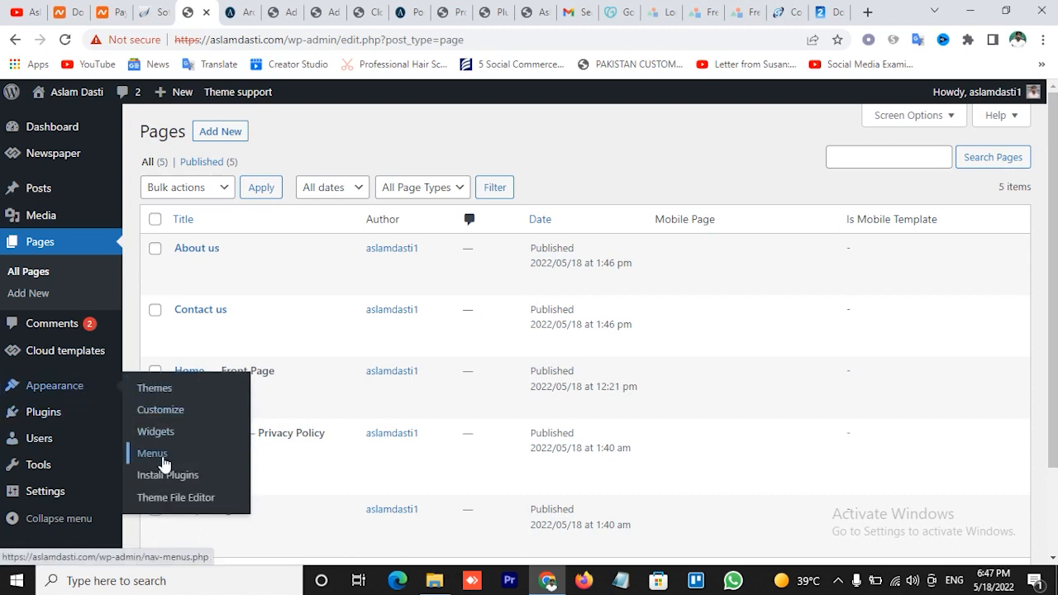
left_click(157, 460)
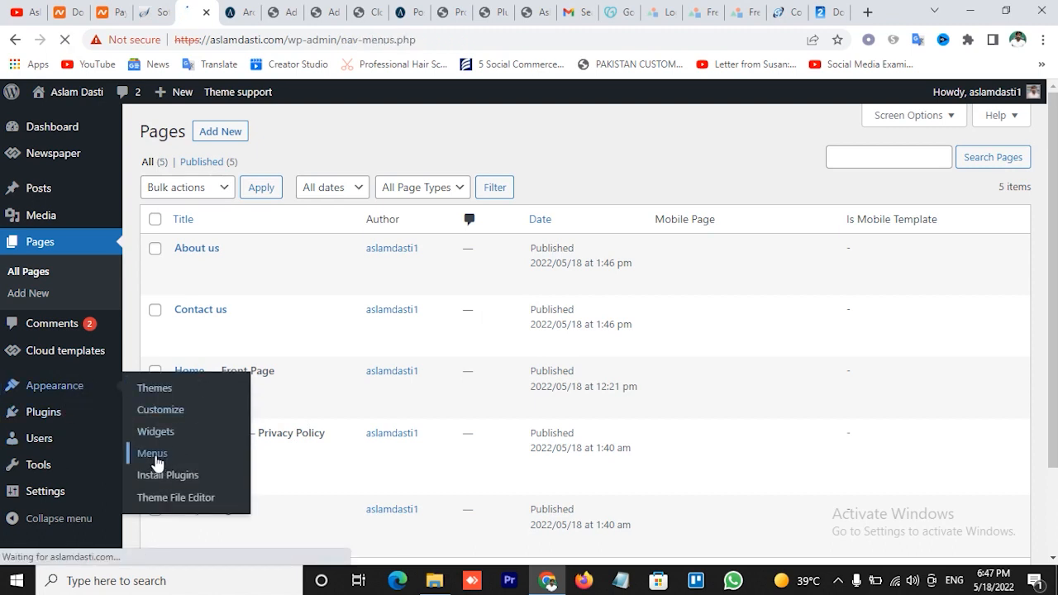
scroll(724, 402, "down", 1)
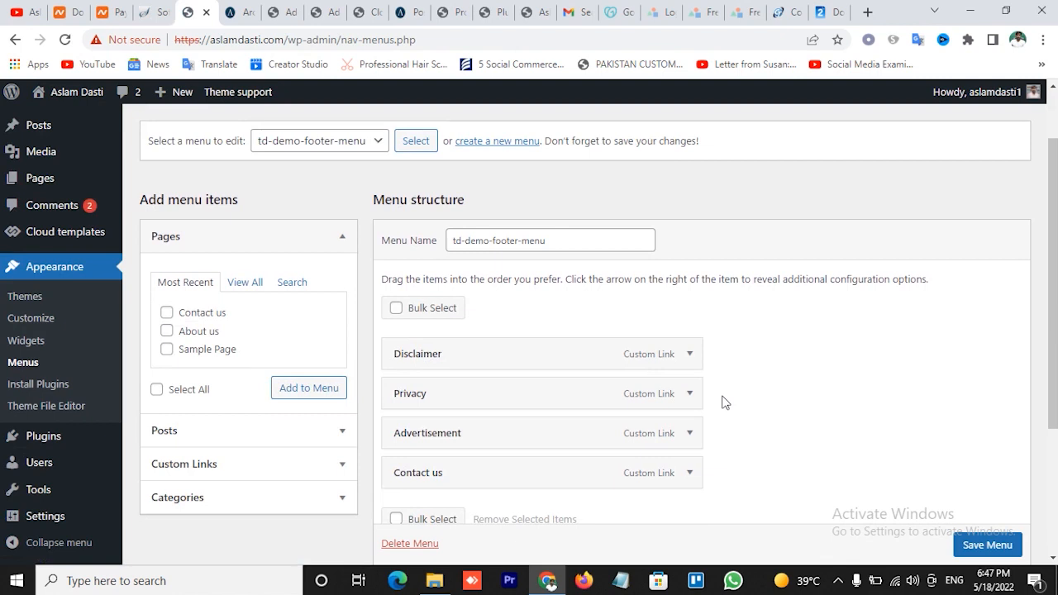
scroll(724, 403, "up", 1)
left_click(329, 220)
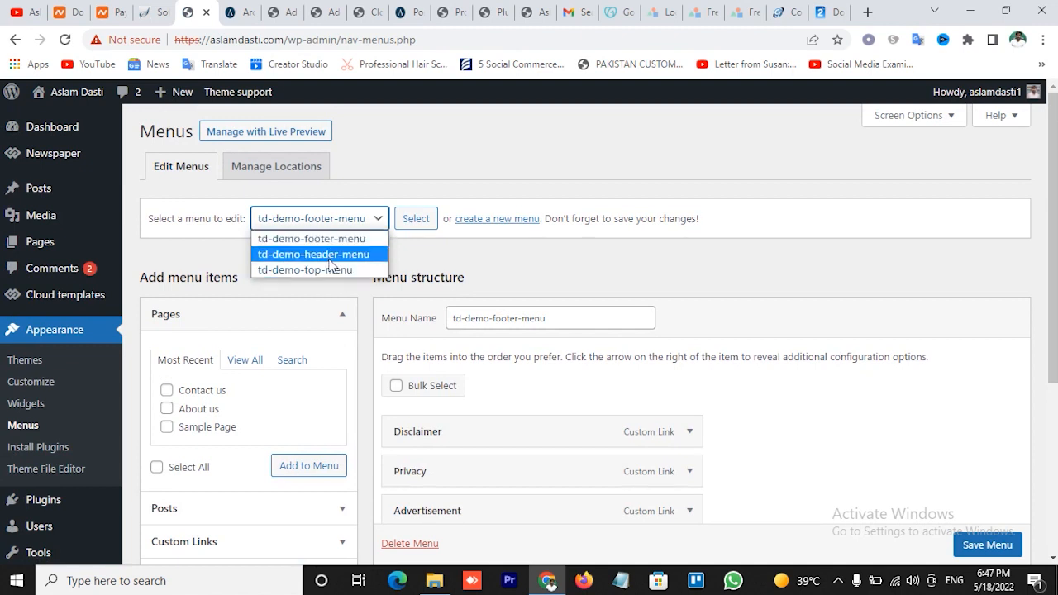
left_click(321, 271)
left_click(436, 225)
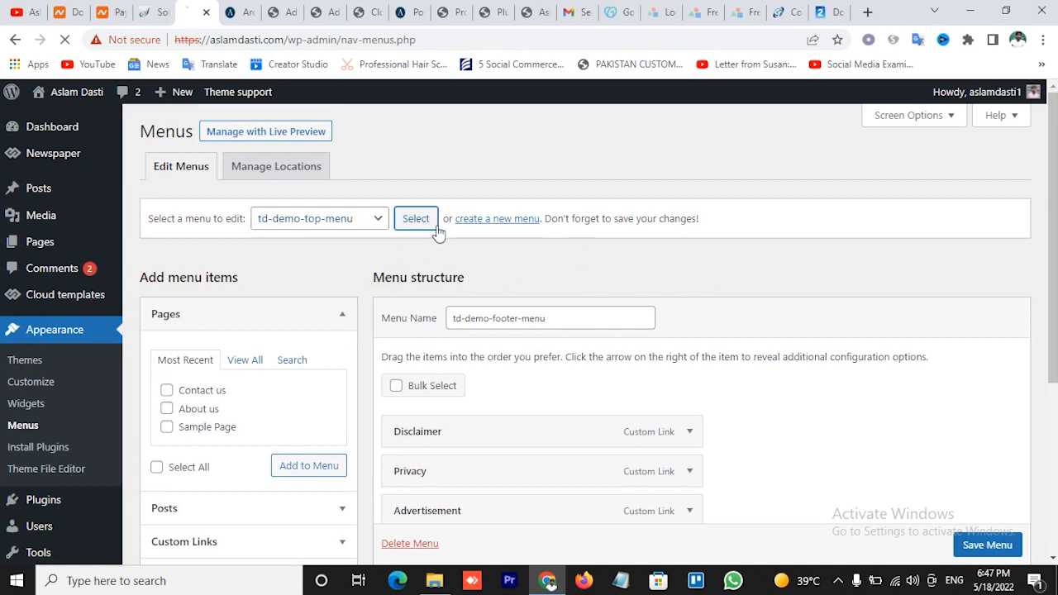
- Remove the Buy now! item from the top menu
scroll(884, 301, "down", 1)
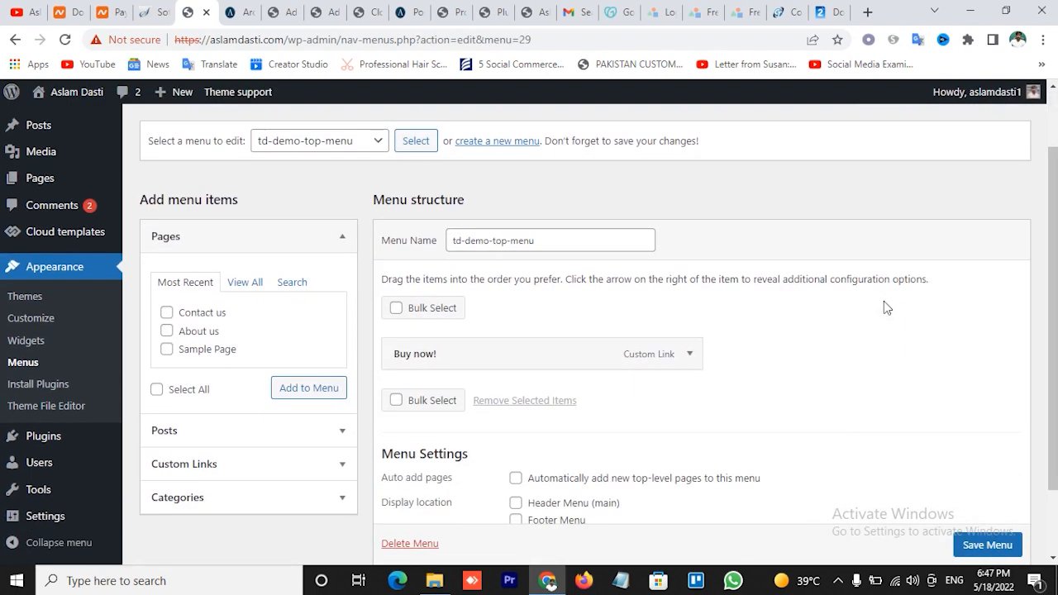
left_click(690, 353)
scroll(764, 400, "down", 1)
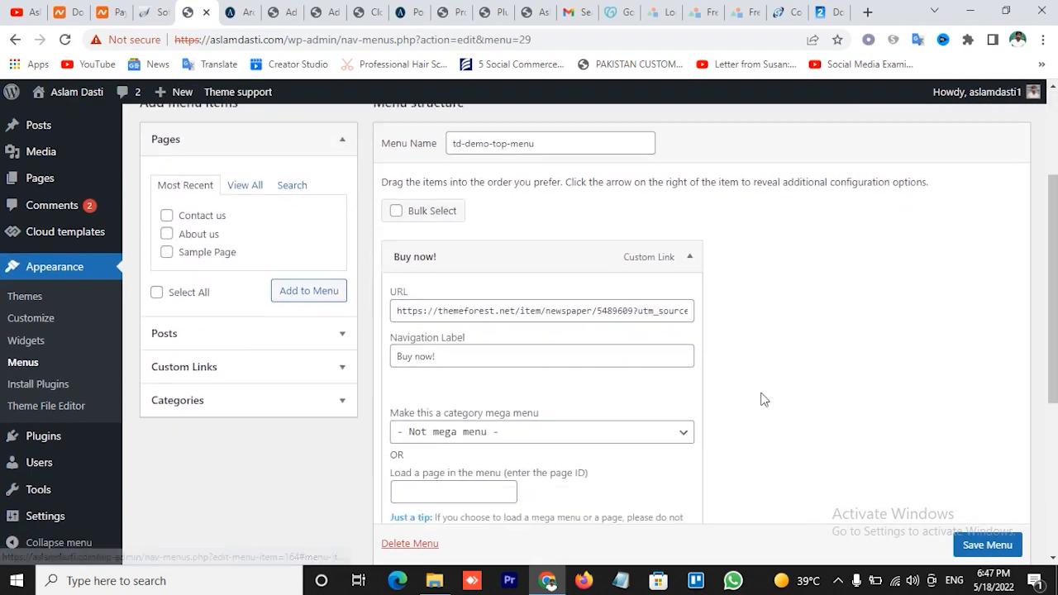
scroll(534, 445, "down", 2)
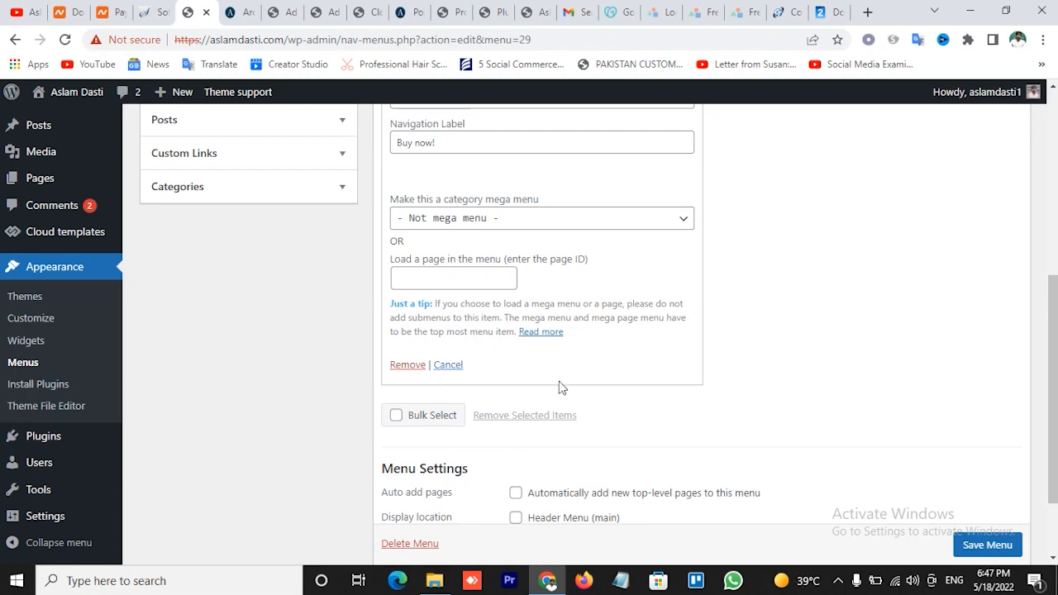
scroll(562, 388, "up", 2)
scroll(561, 388, "up", 1)
scroll(562, 388, "down", 2)
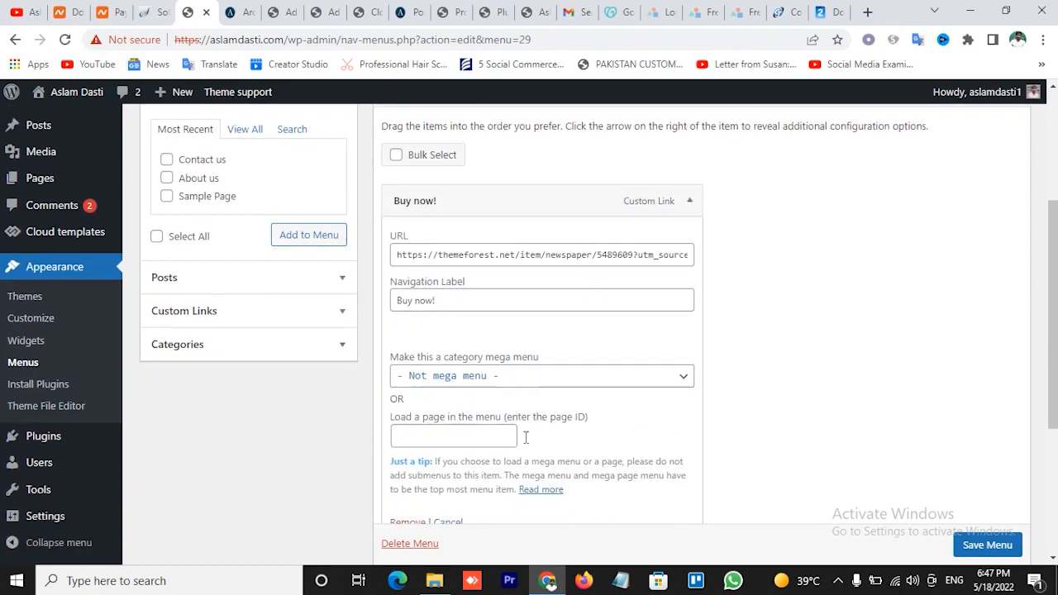
left_click(413, 443)
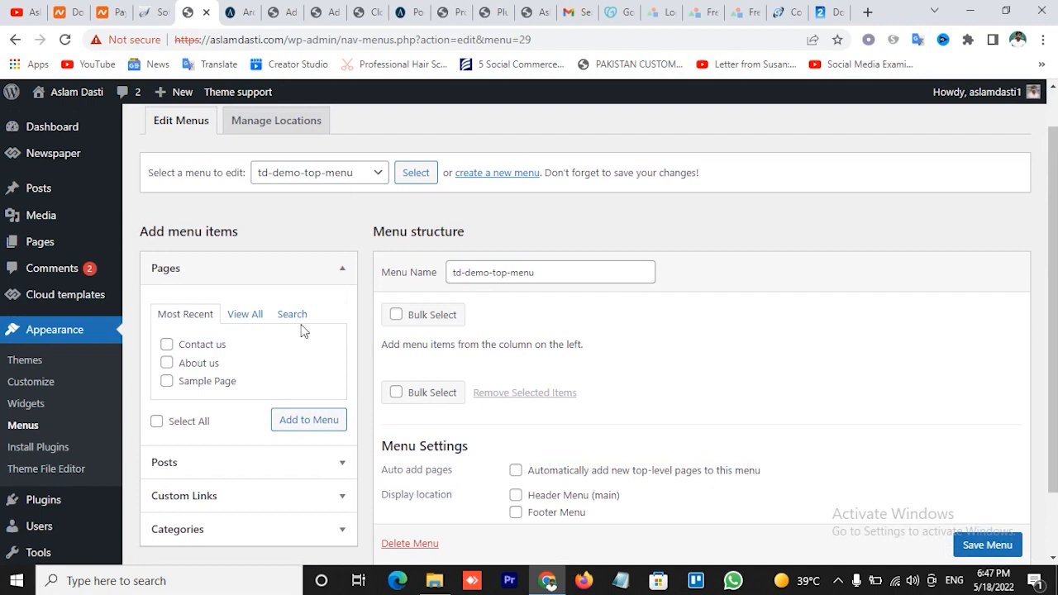
- Add the Privacy Policy, About us and Contact us pages to the menu
left_click(245, 321)
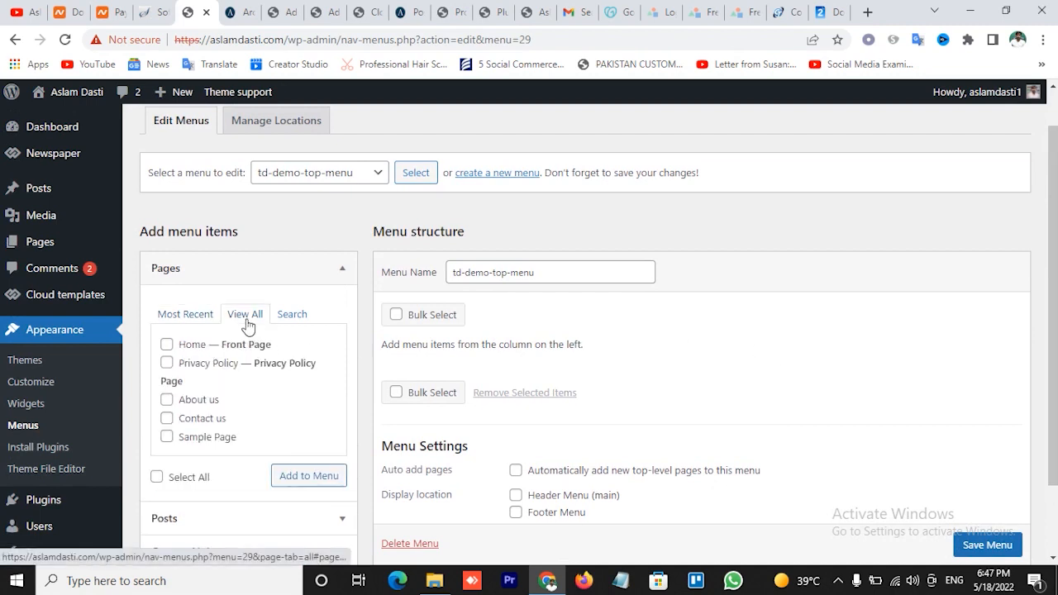
left_click(167, 364)
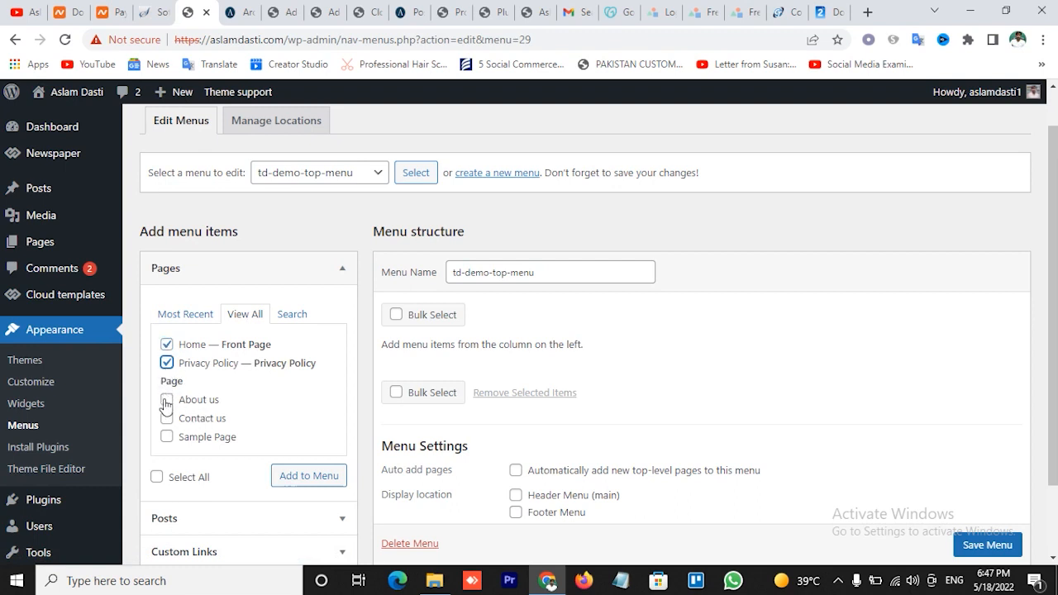
left_click(166, 400)
left_click(166, 418)
left_click(309, 483)
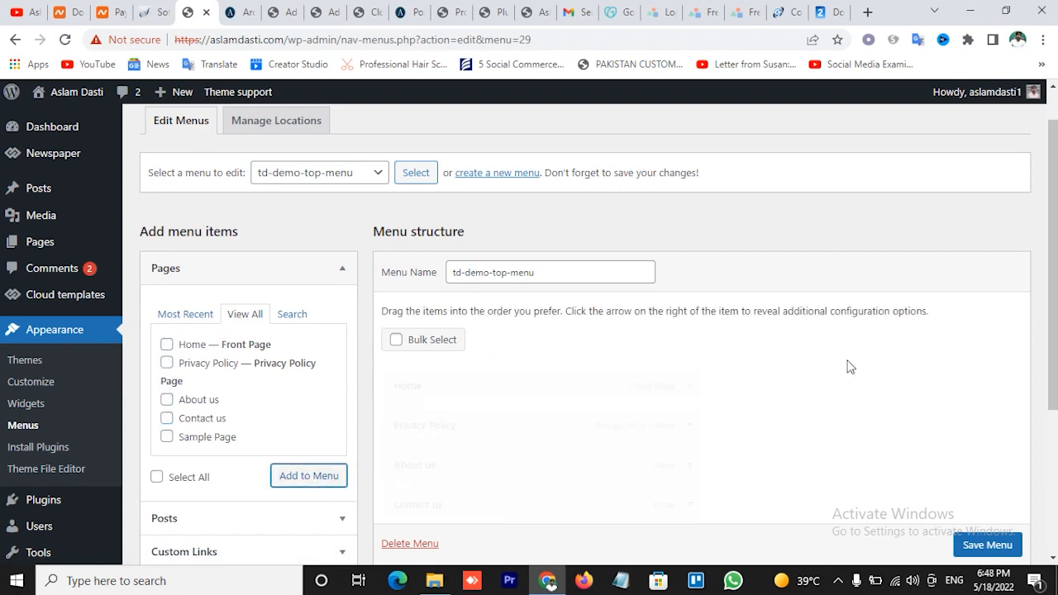
- Move Privacy Policy to the end, save the menu and view the homepage
scroll(827, 372, "down", 2)
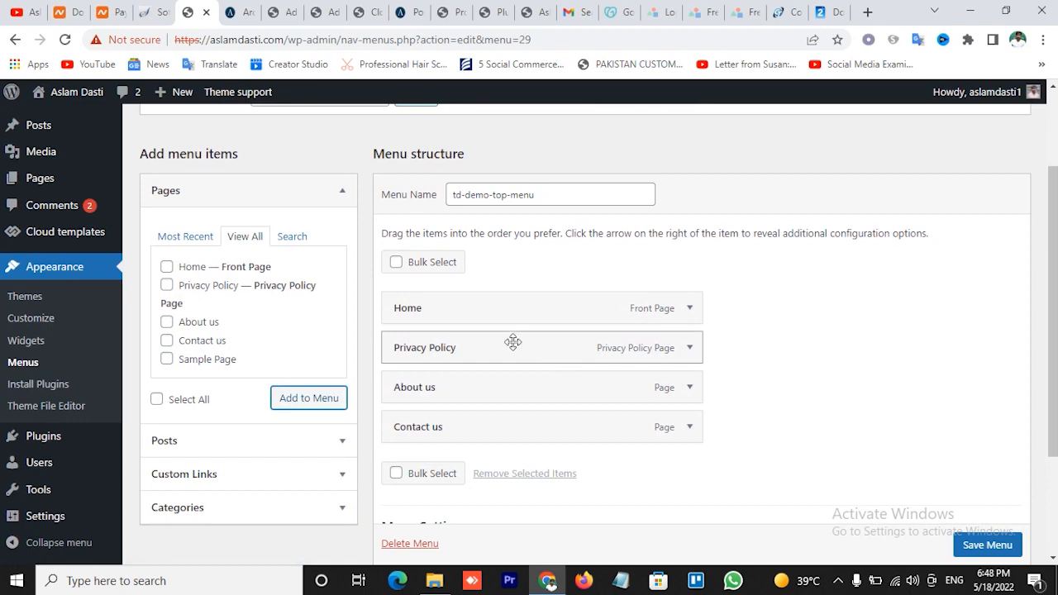
left_click_drag(513, 341, 496, 416)
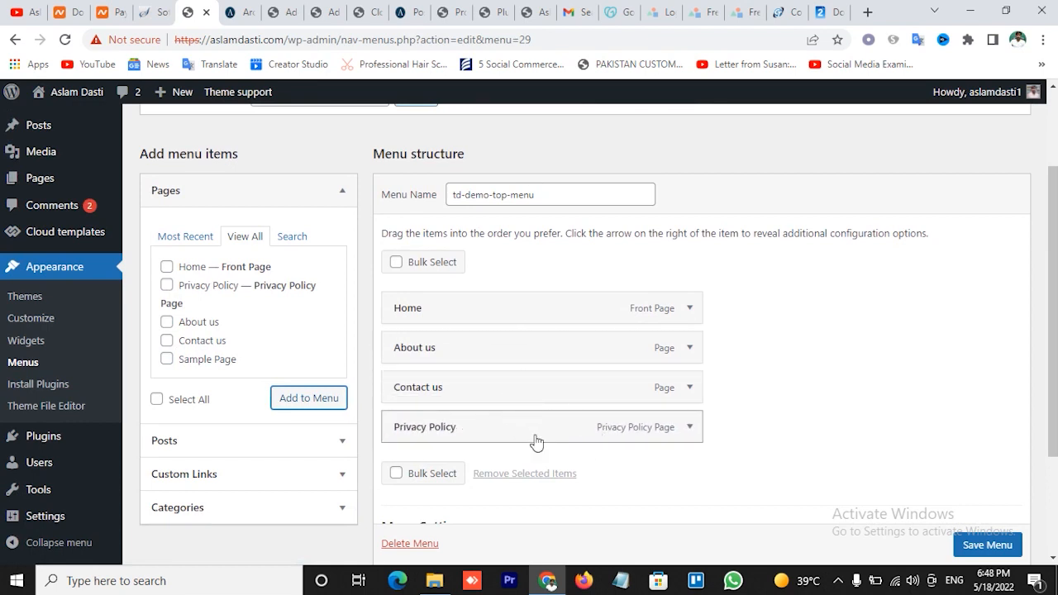
scroll(984, 548, "down", 1)
left_click(980, 546)
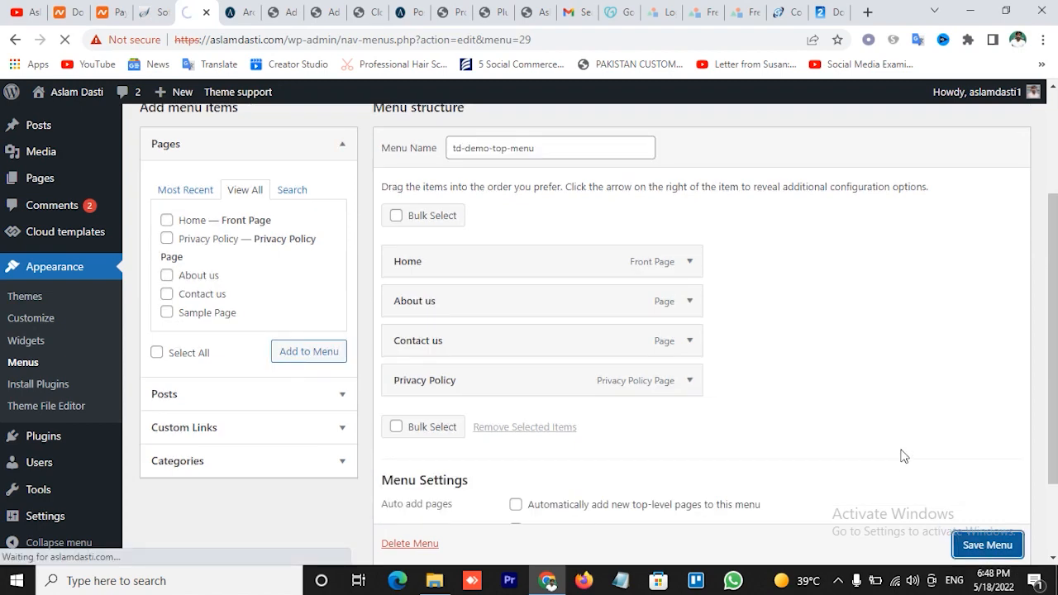
left_click(233, 12)
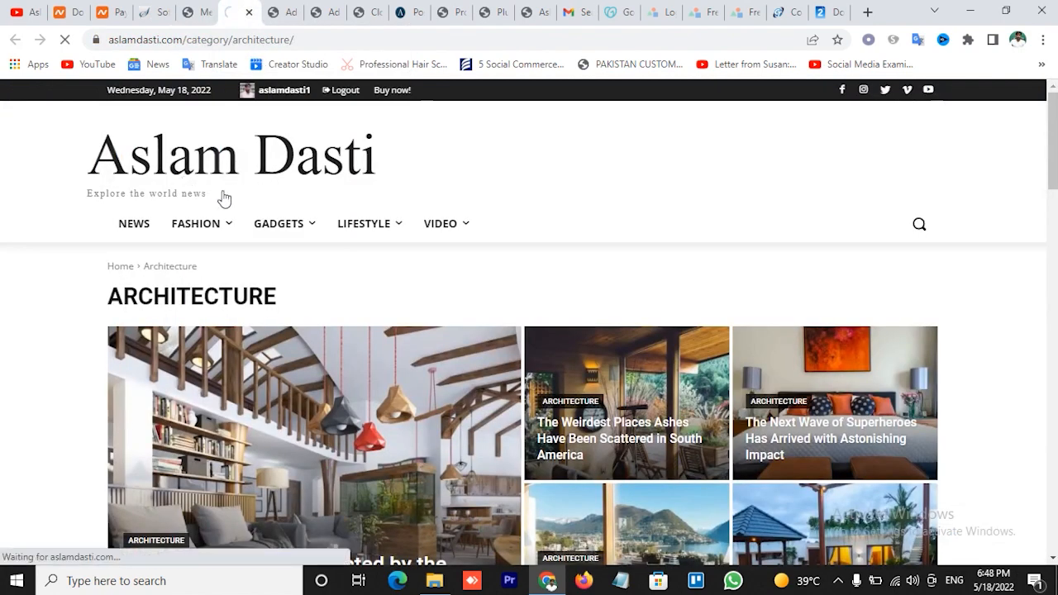
left_click(224, 198)
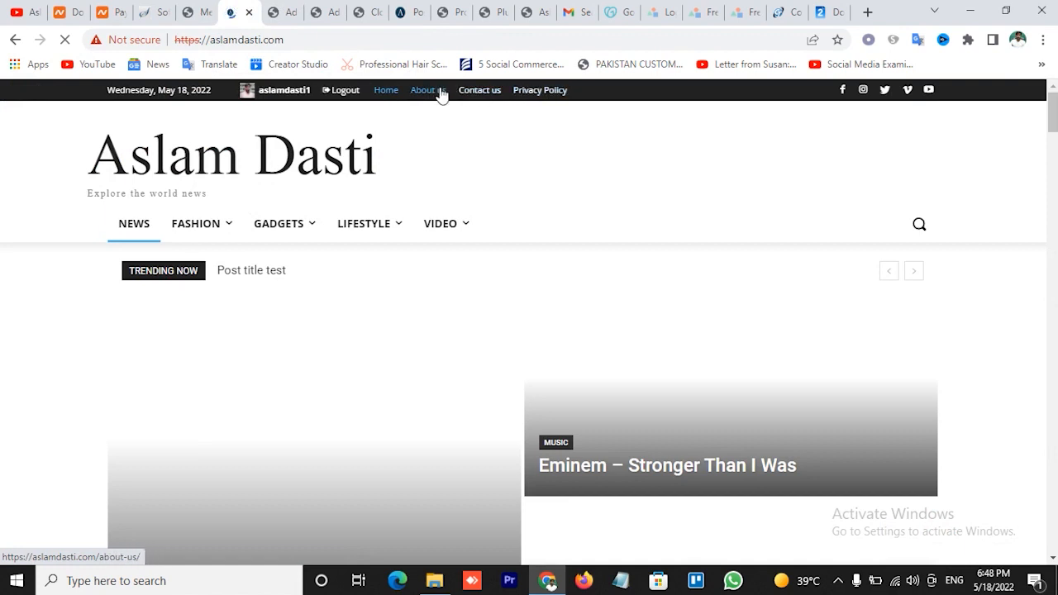
- Nest Privacy Policy as a sub-item under Contact us and save the menu
left_click(188, 12)
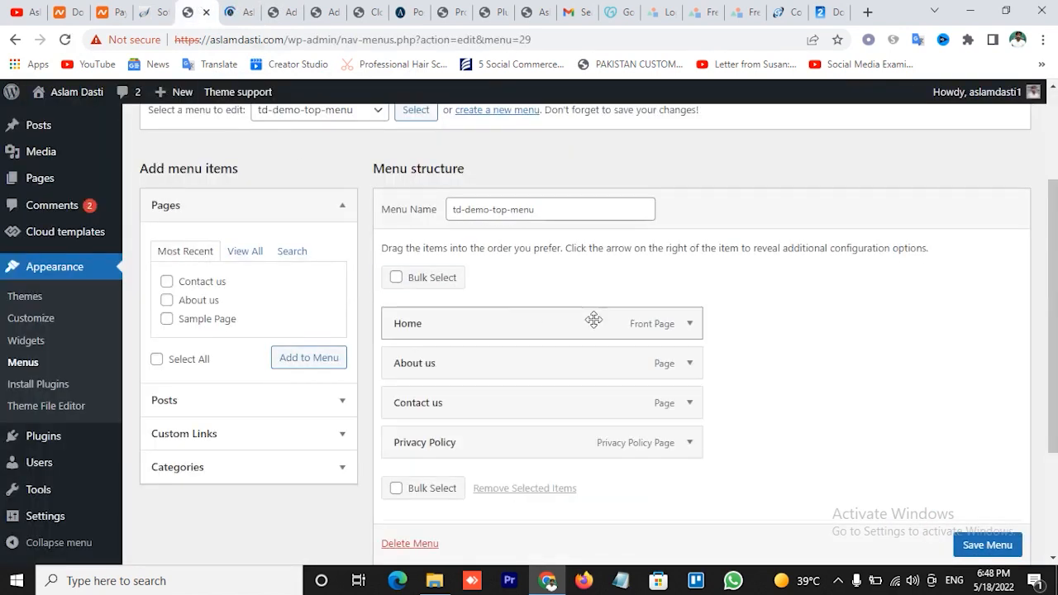
left_click_drag(472, 455, 497, 453)
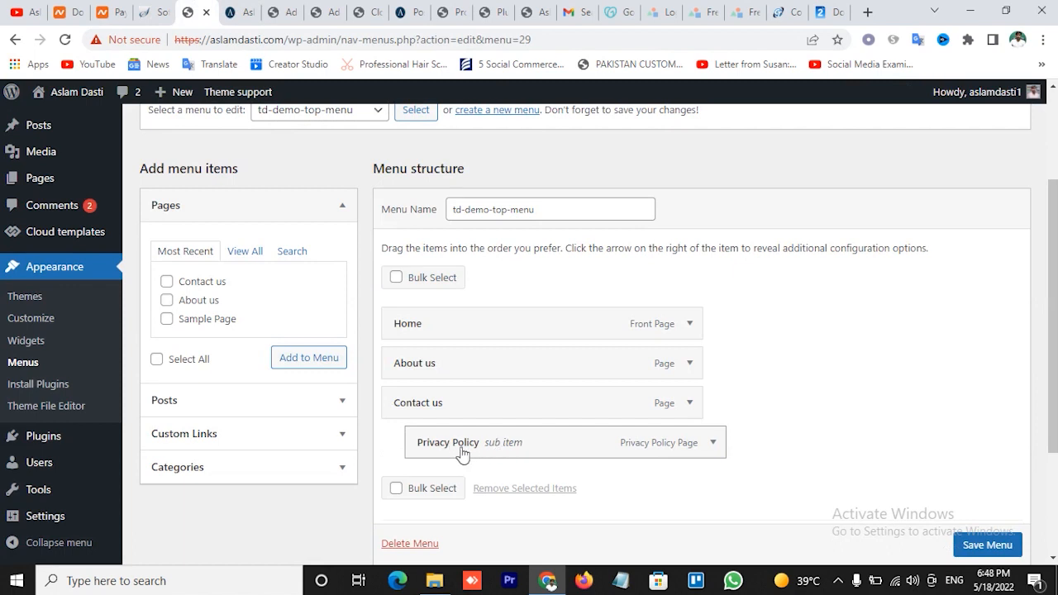
mouse_move(463, 454)
left_mouse_down()
mouse_move(406, 454)
mouse_move(460, 449)
left_mouse_up()
left_click(989, 536)
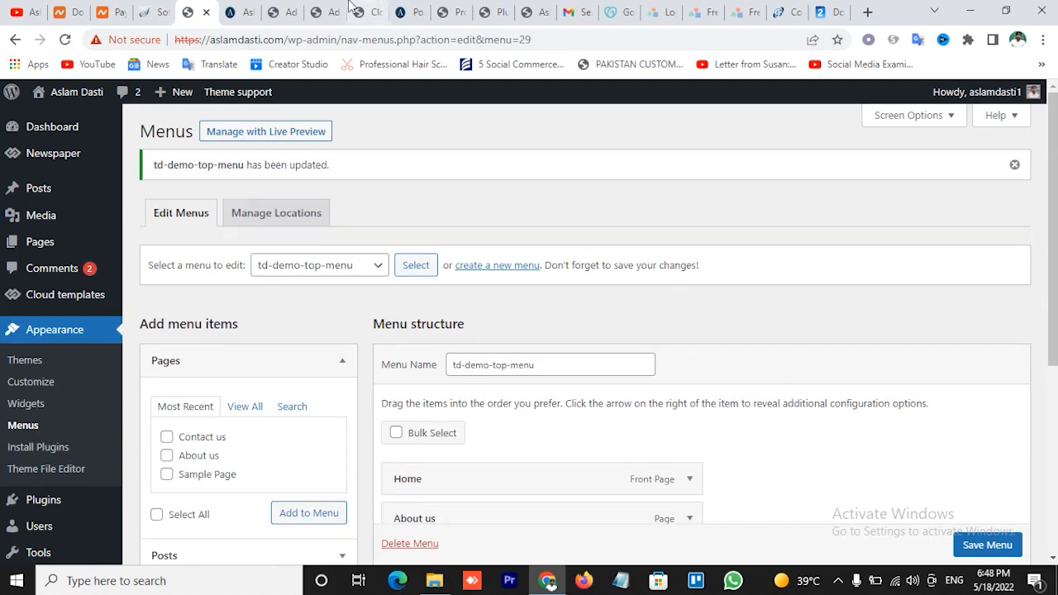
- Check the dropdown on the live site, then drag Privacy Policy back to top level
left_click(251, 10)
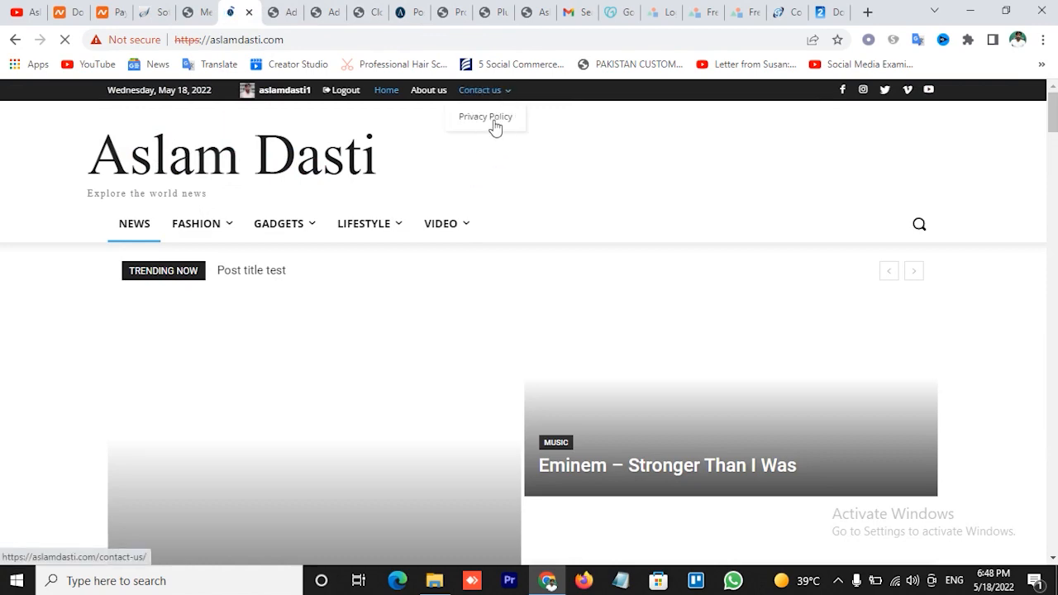
left_click(203, 11)
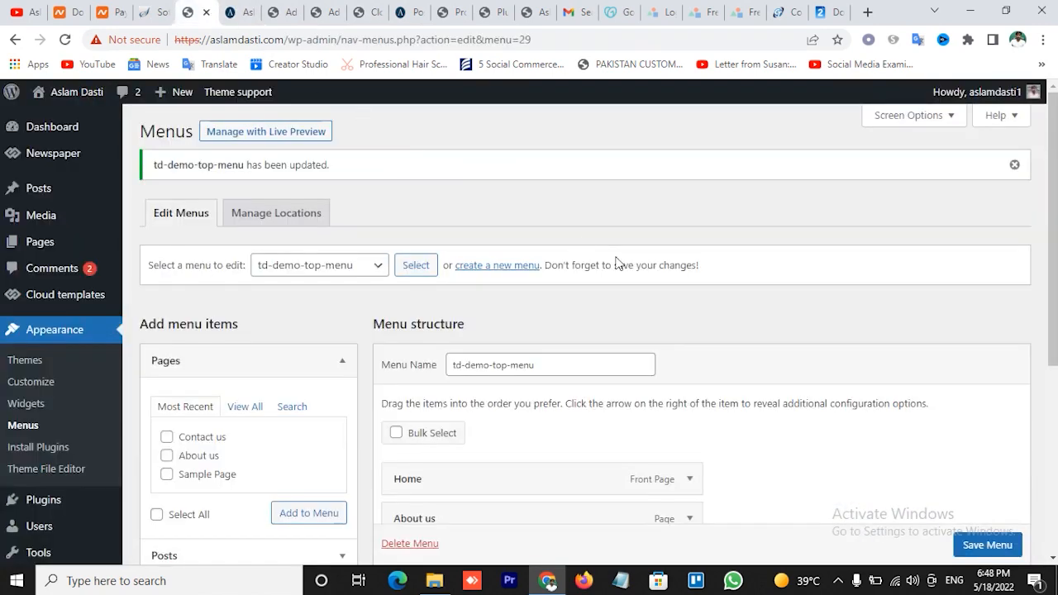
scroll(776, 456, "down", 3)
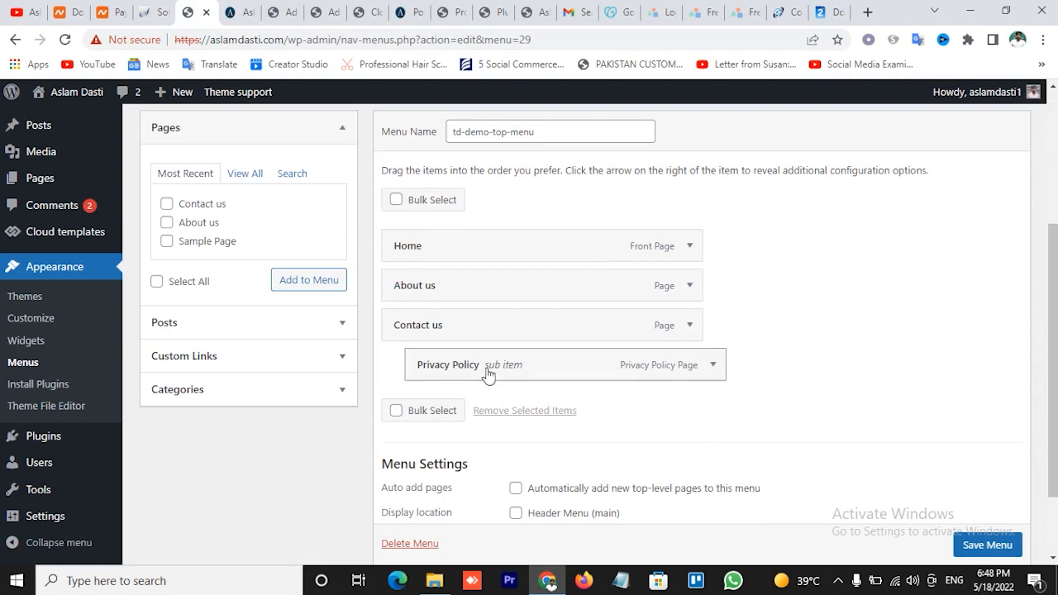
left_click_drag(420, 371, 517, 406)
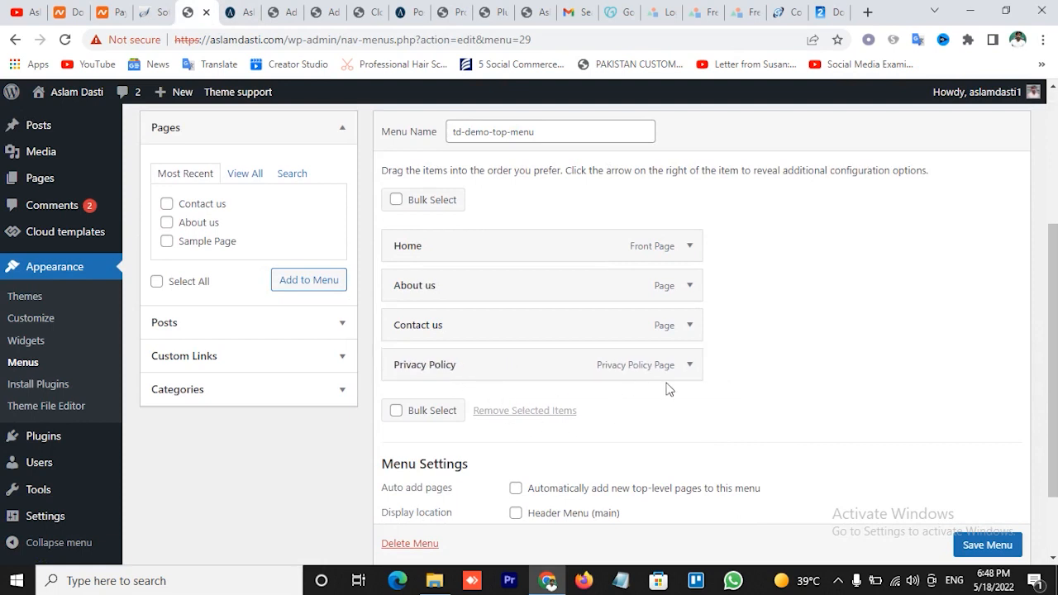
scroll(666, 384, "up", 2)
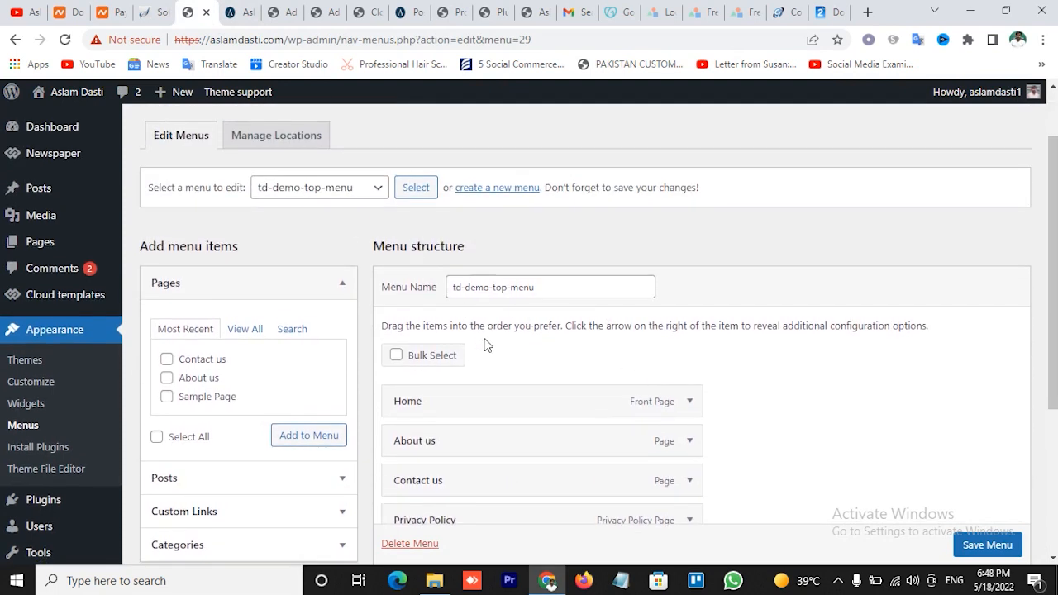
scroll(603, 397, "down", 1)
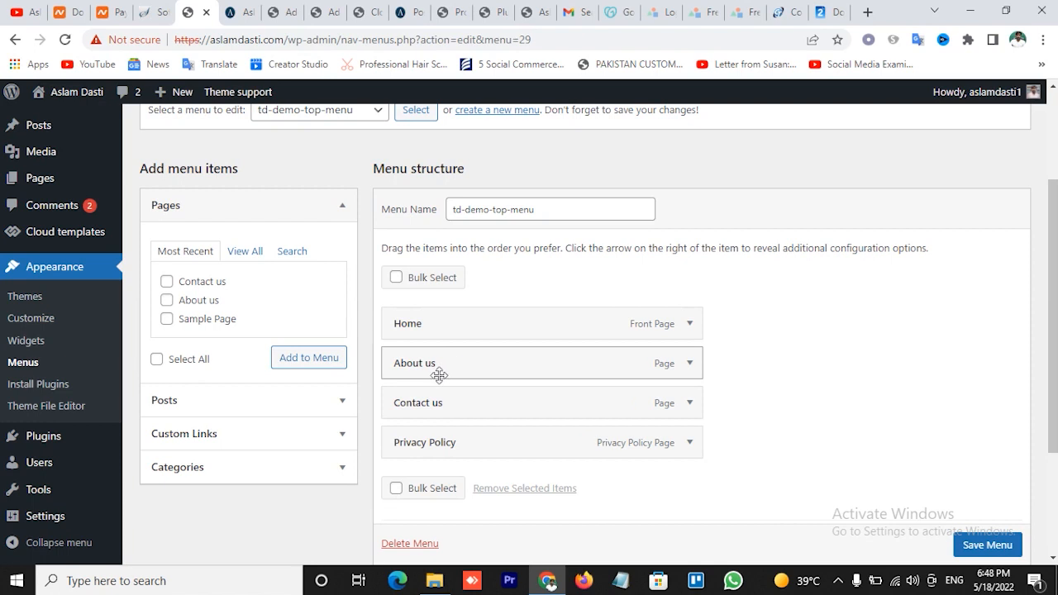
scroll(405, 395, "up", 2)
- Save the pending top menu changes before switching menus
left_click(377, 268)
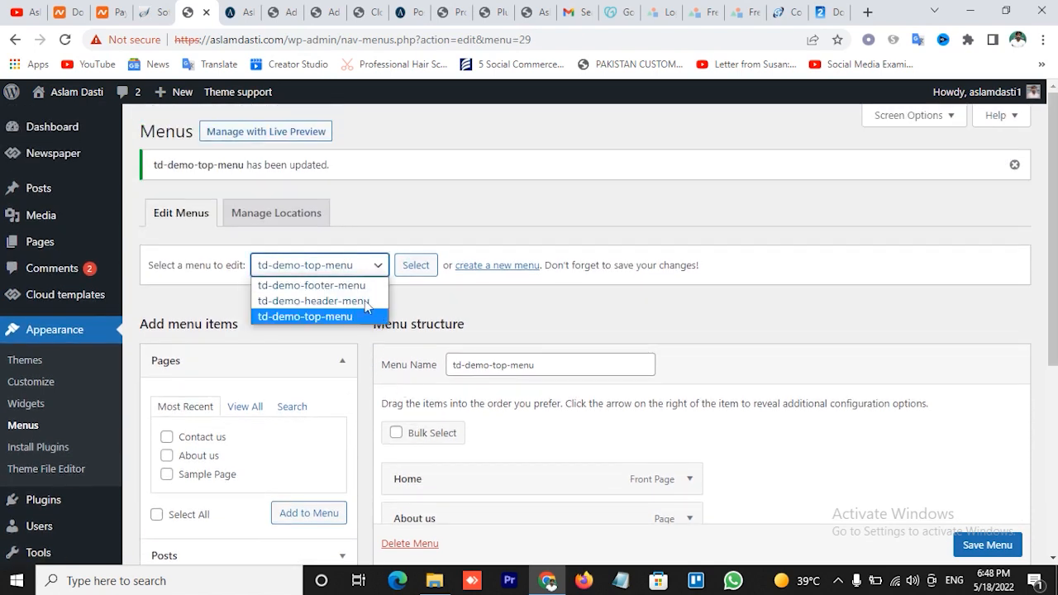
left_click(353, 301)
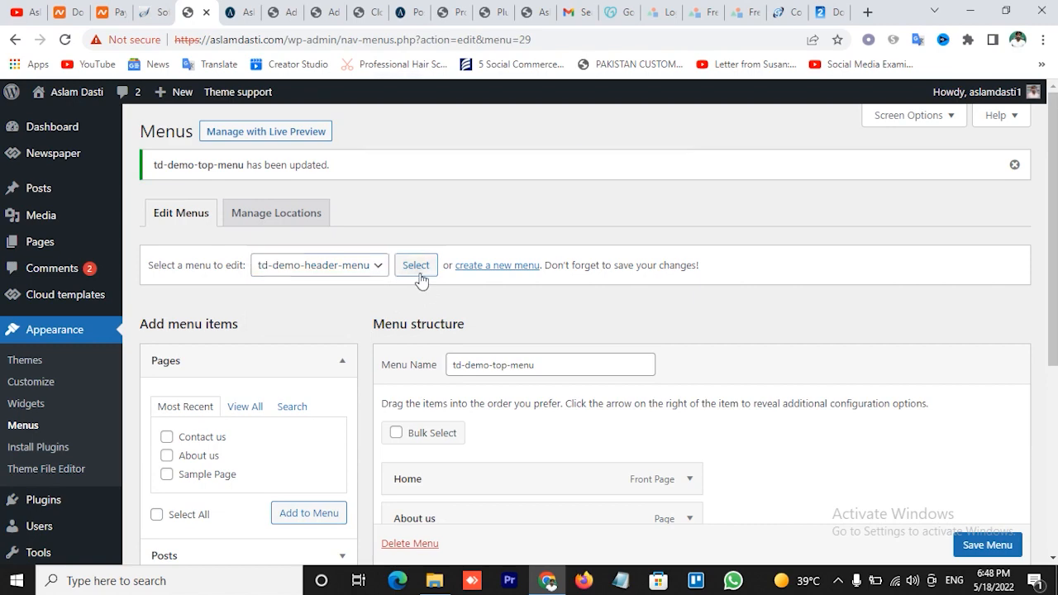
left_click(416, 265)
left_click(670, 131)
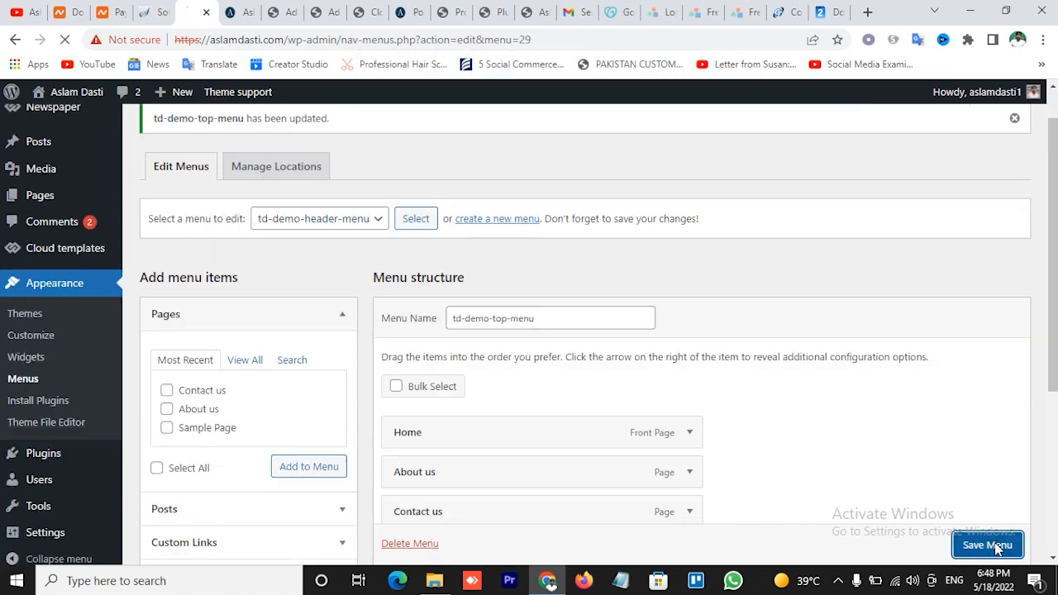
left_click(992, 546)
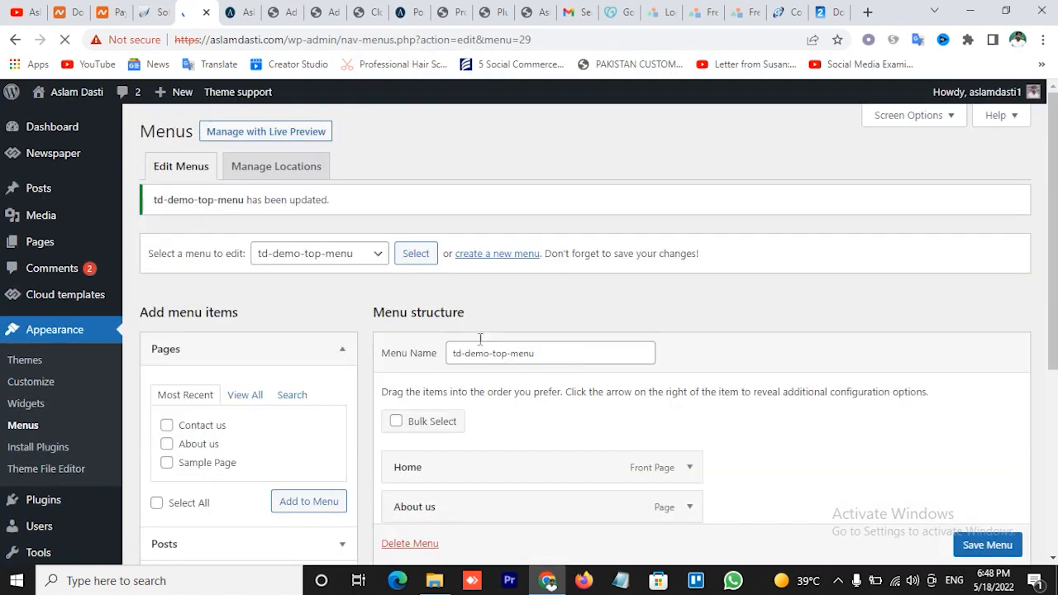
- Load td-demo-header-menu and expand the News item's settings
left_click(354, 266)
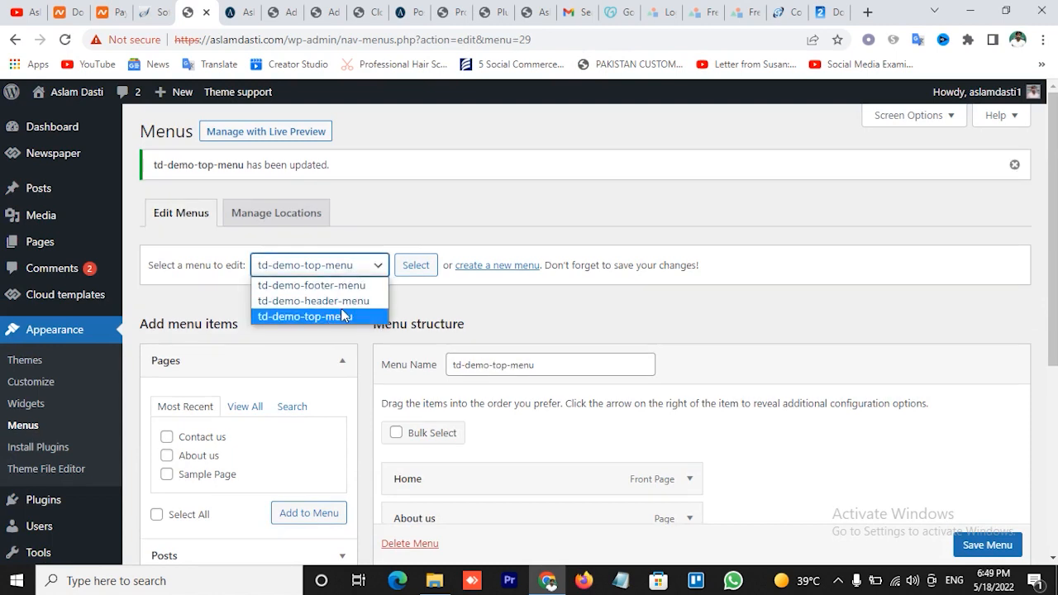
left_click(339, 301)
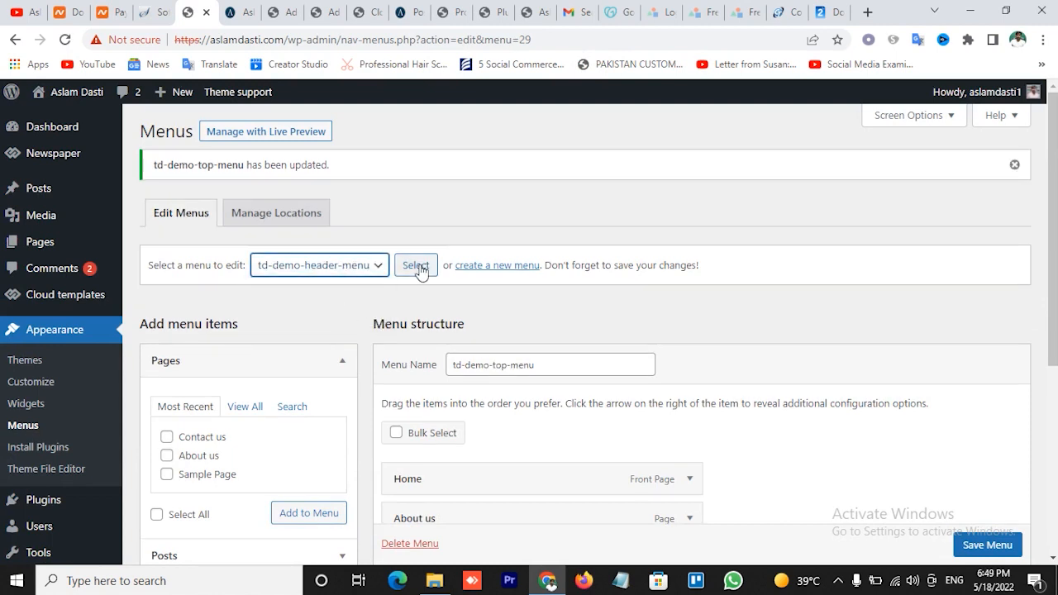
left_click(416, 265)
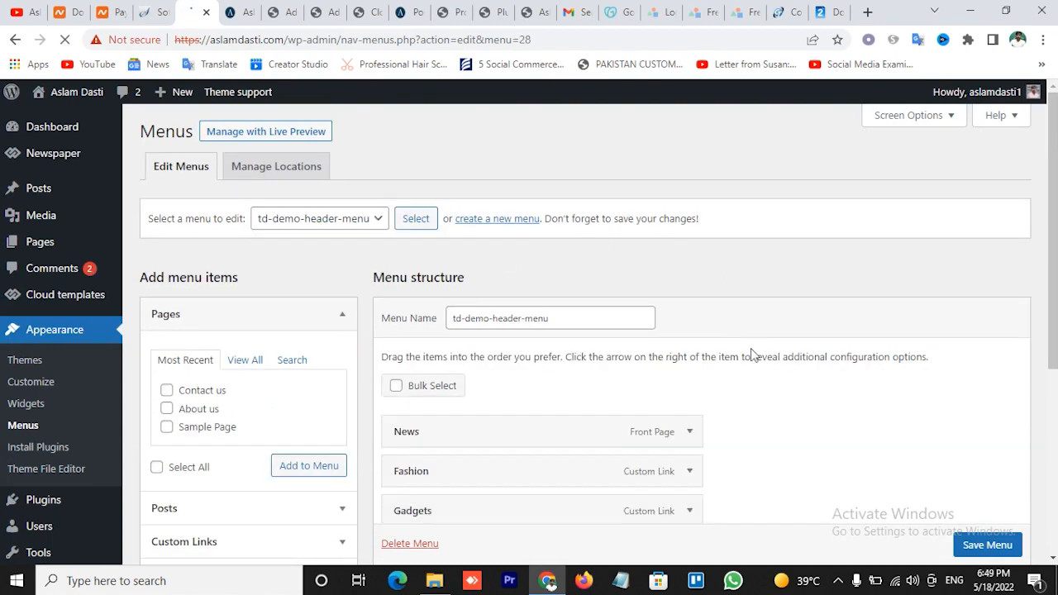
scroll(751, 348, "down", 3)
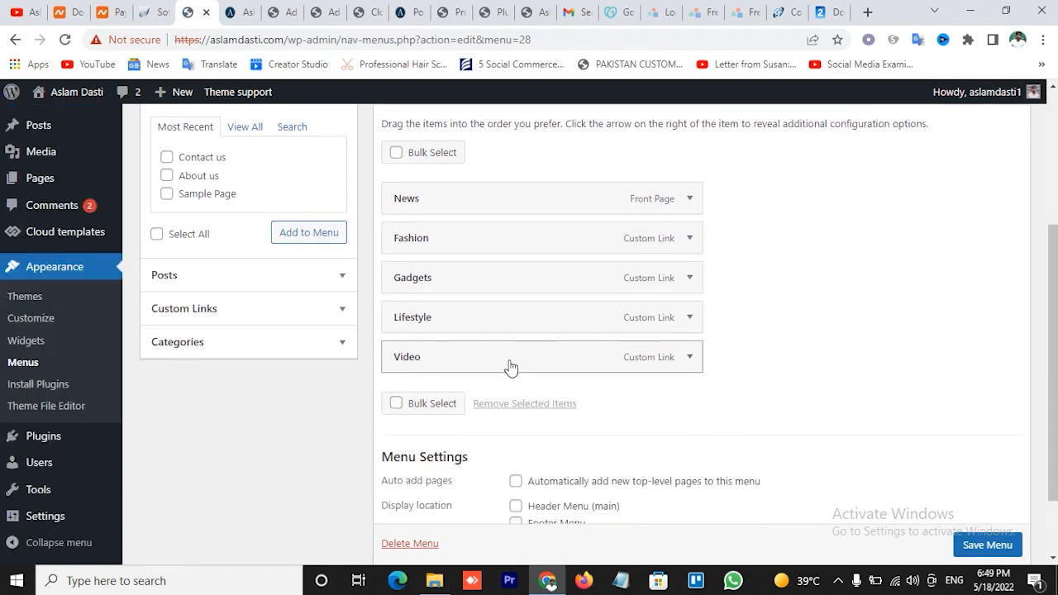
scroll(509, 368, "up", 1)
left_click(689, 279)
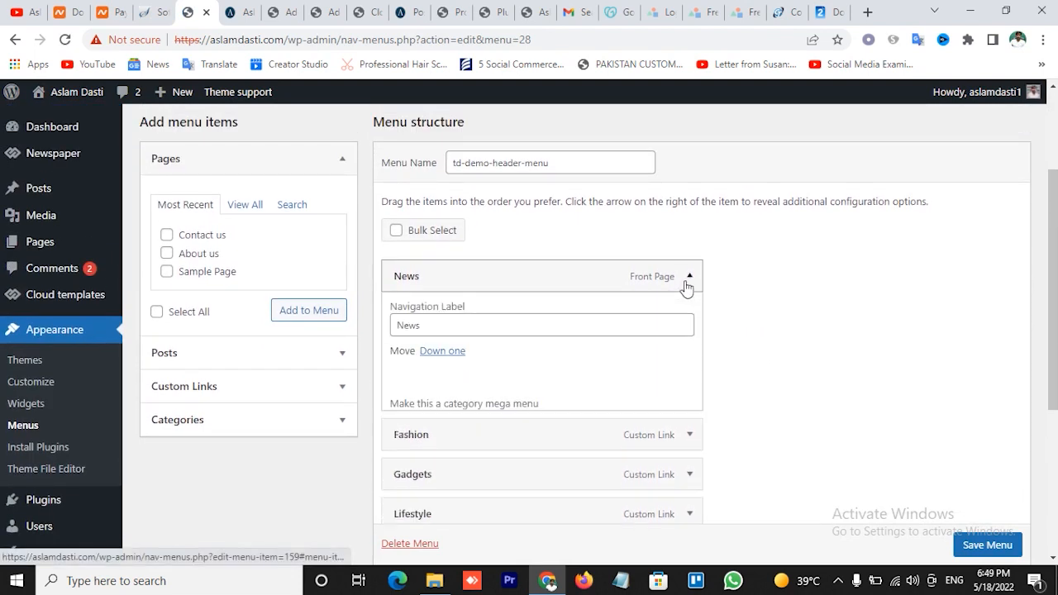
scroll(432, 334, "down", 5)
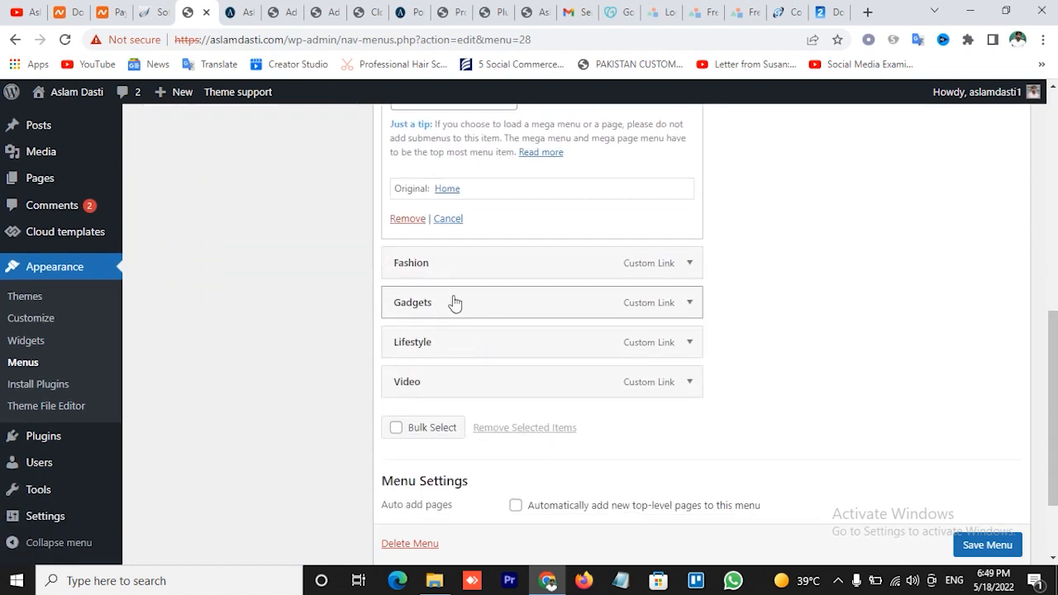
scroll(430, 390, "down", 2)
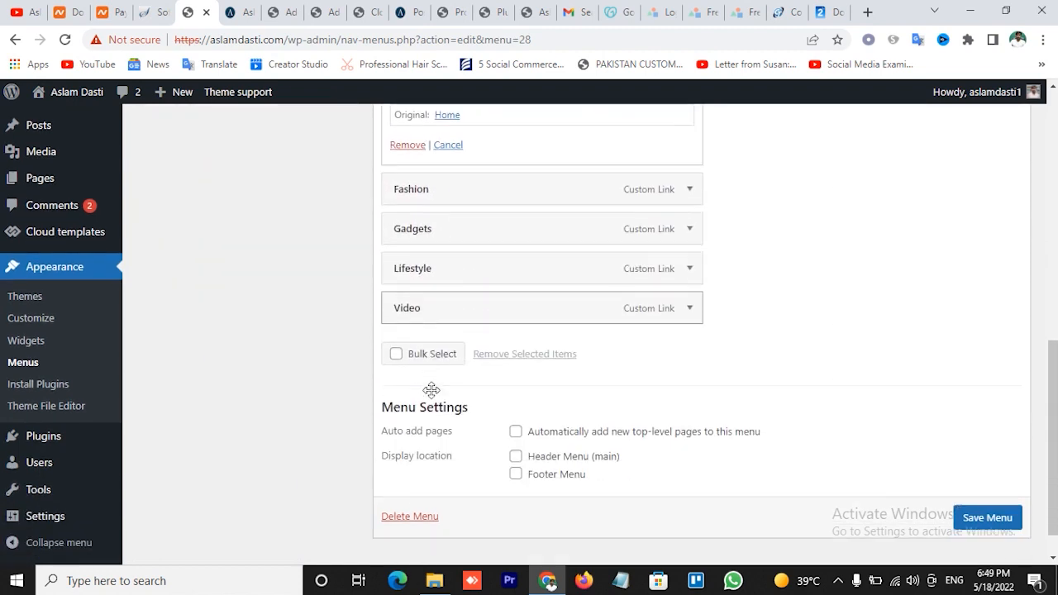
scroll(815, 400, "up", 2)
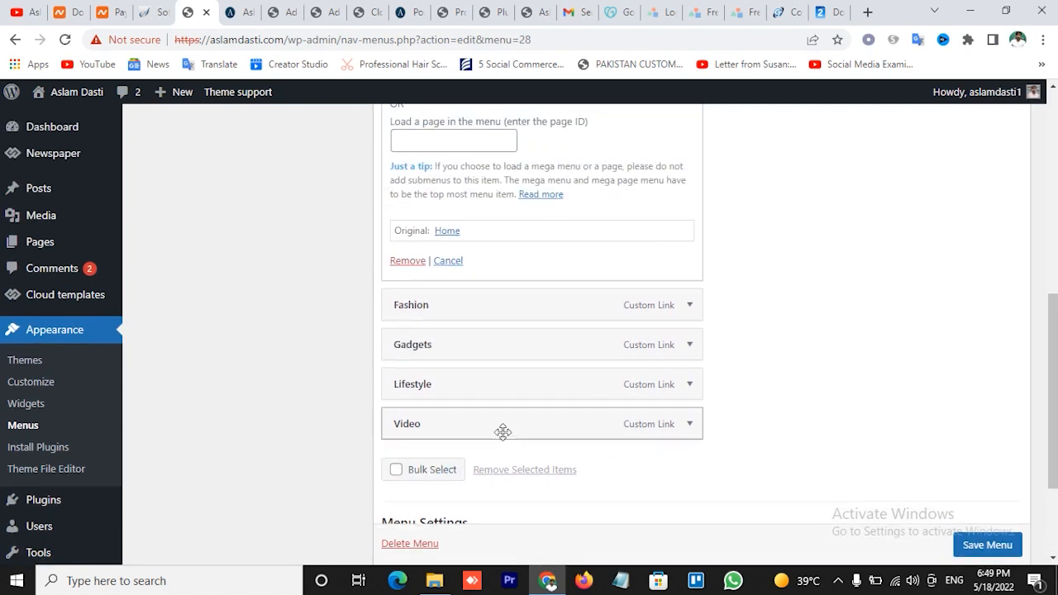
scroll(503, 435, "up", 4)
scroll(507, 436, "up", 1)
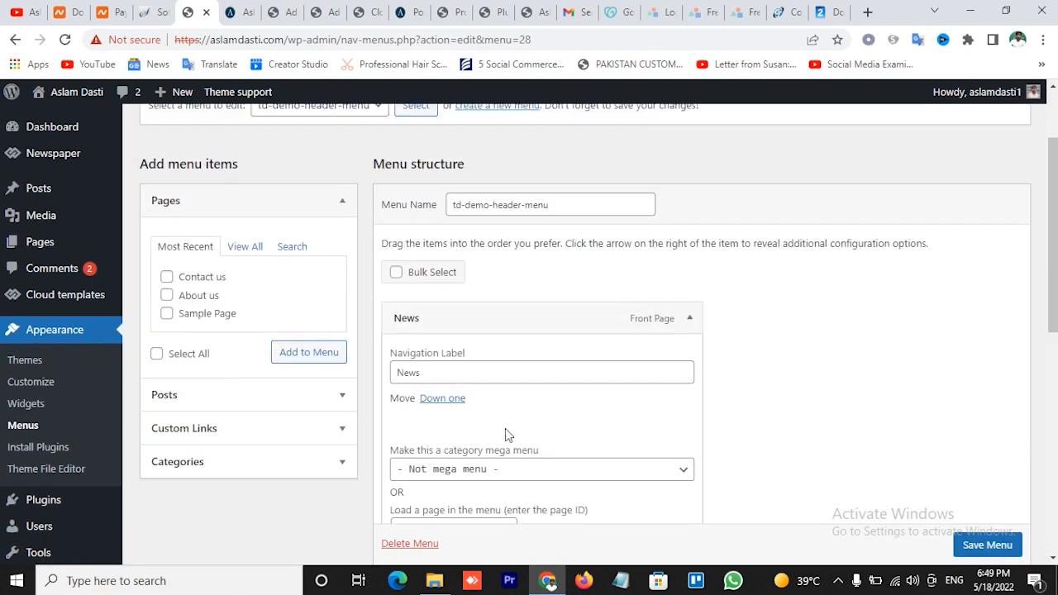
- Add the Pakistan category to the header menu from the full category list
left_click(235, 465)
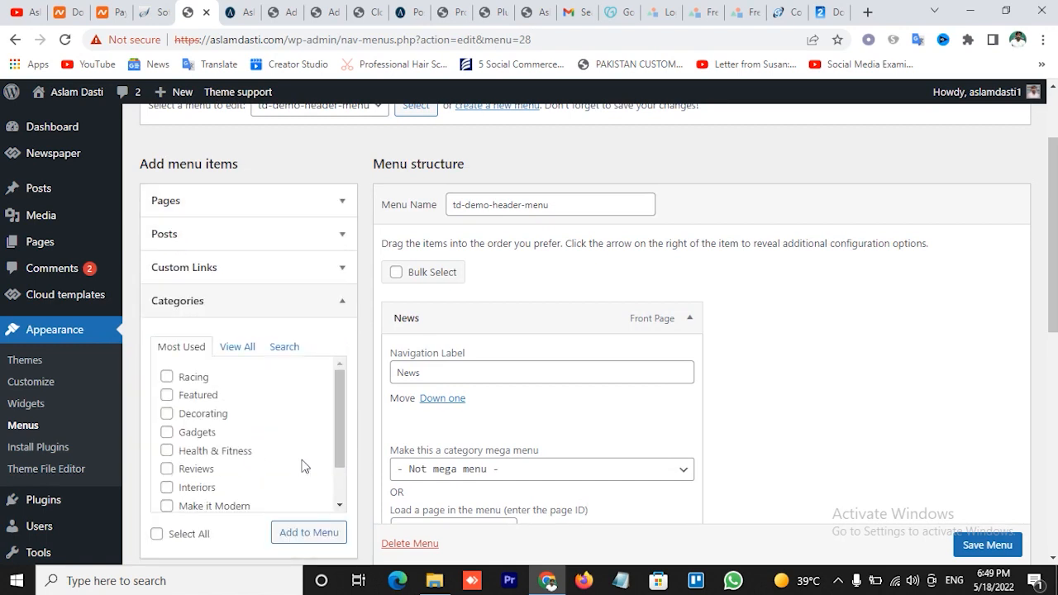
left_click(234, 348)
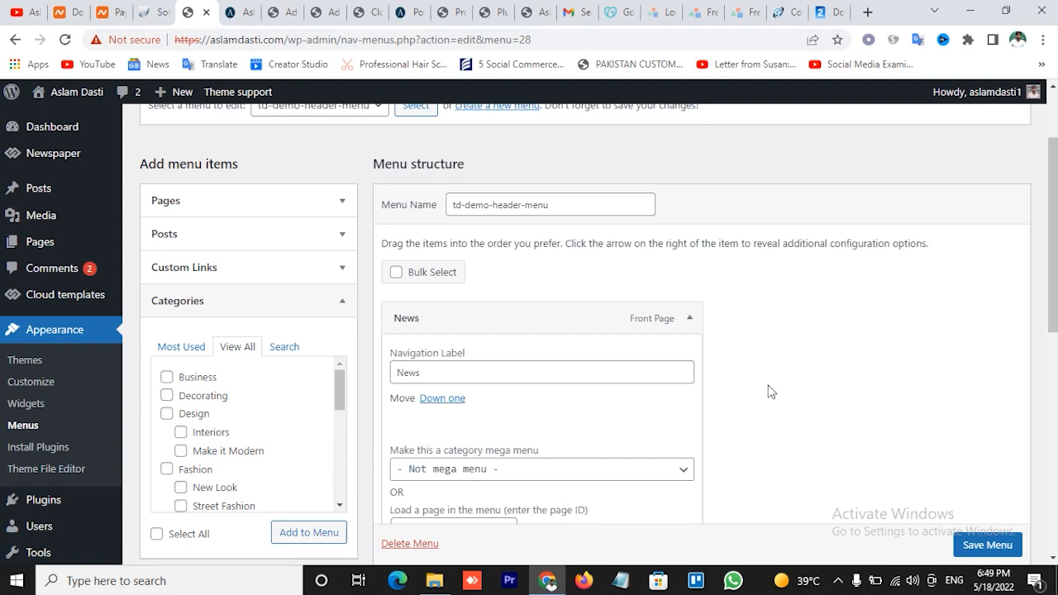
left_click(690, 321)
scroll(747, 355, "down", 1)
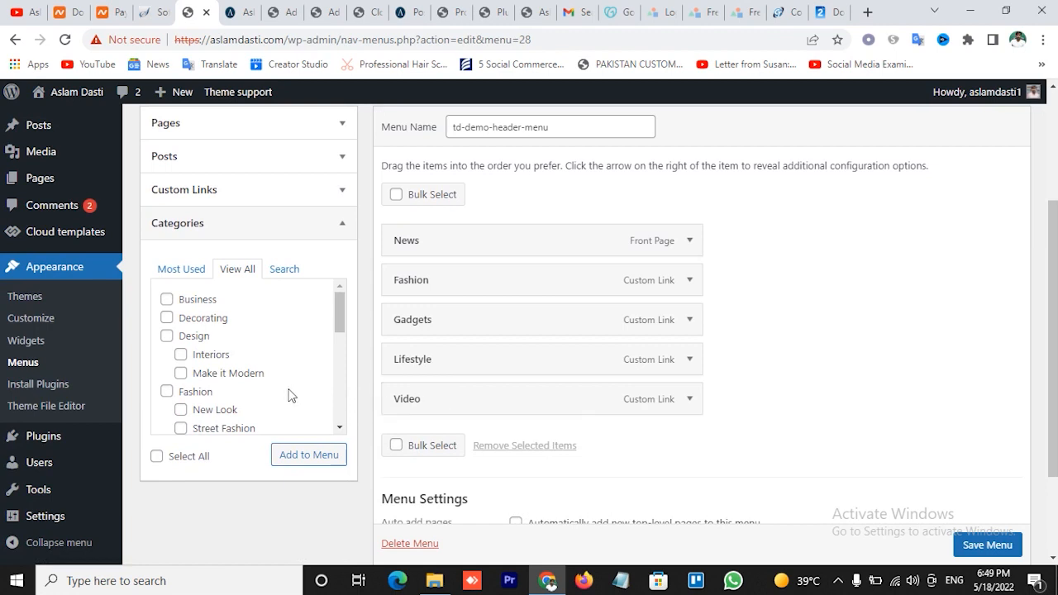
scroll(271, 363, "down", 10)
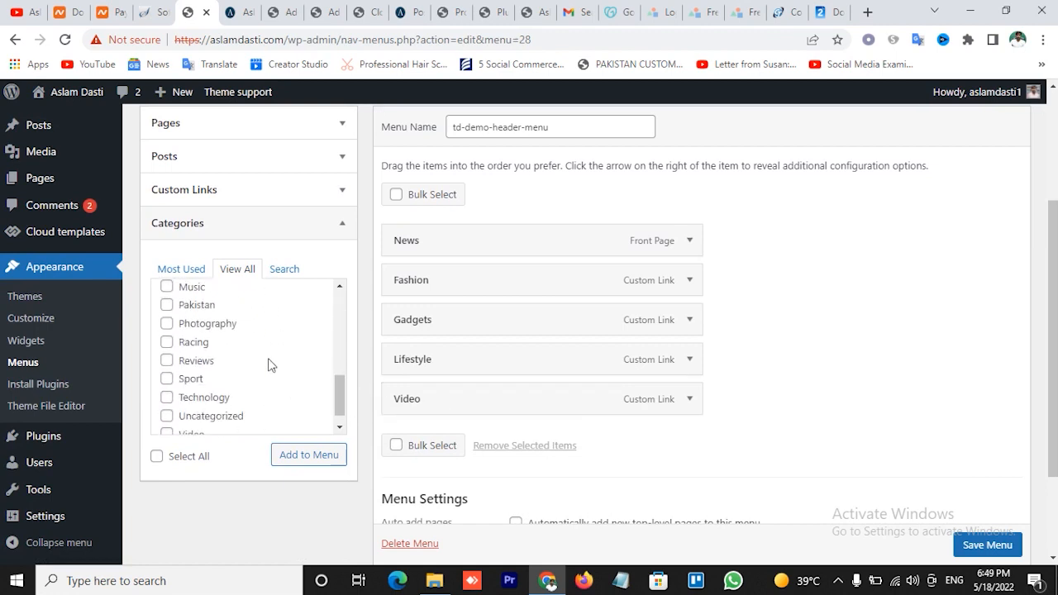
scroll(270, 364, "up", 1)
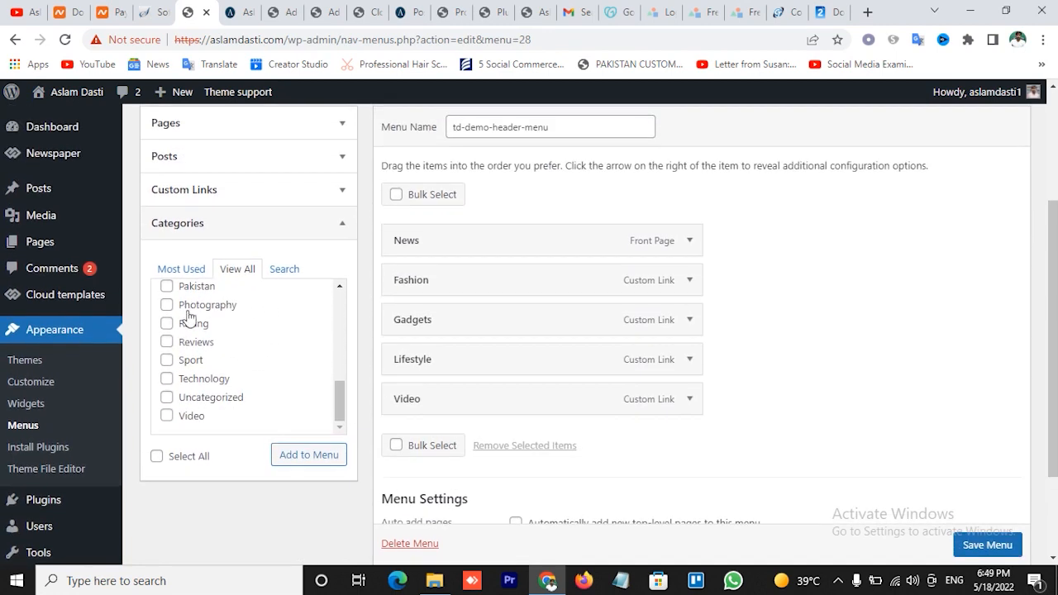
left_click(167, 287)
left_click(305, 456)
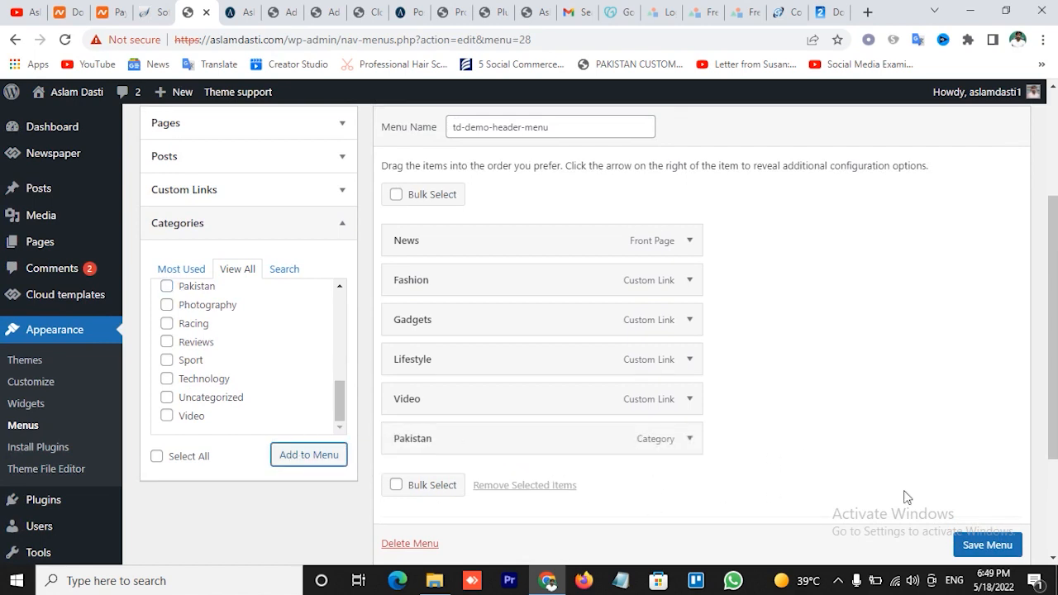
- Save the header menu and reload the live homepage to see PAKISTAN
left_click(999, 547)
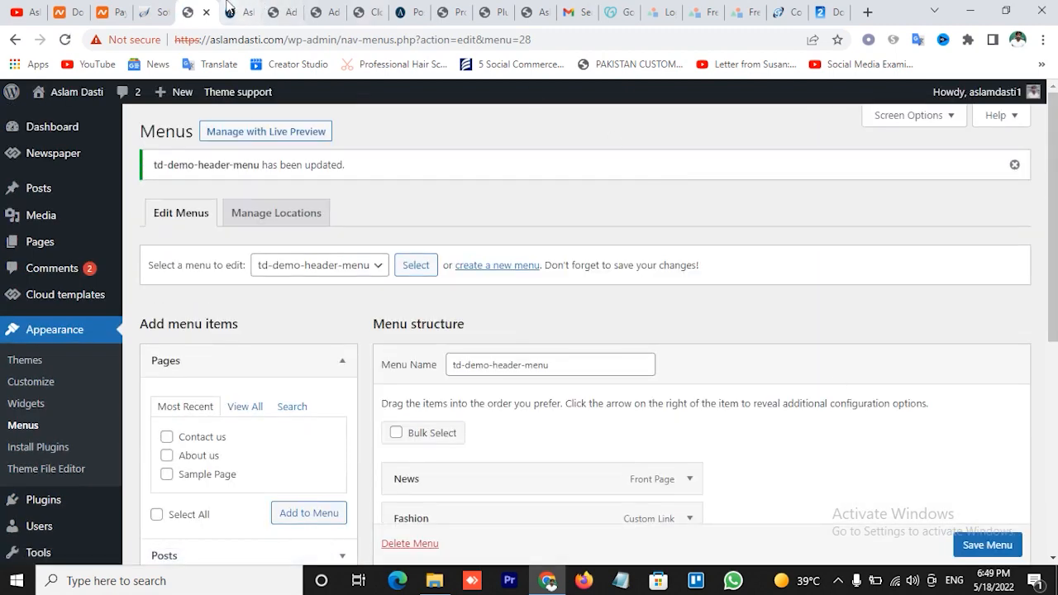
left_click(236, 12)
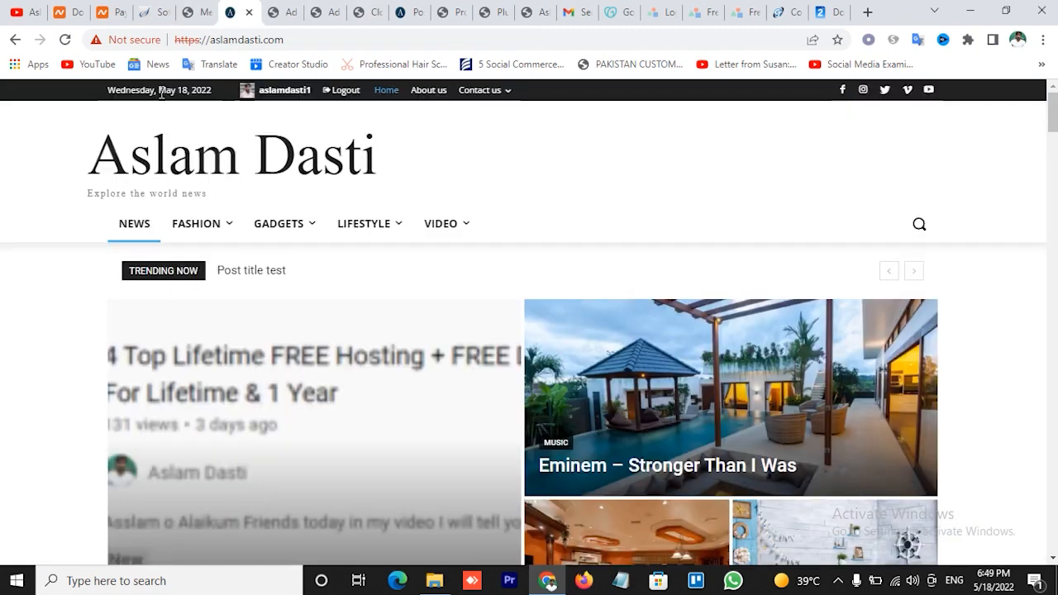
key("F5")
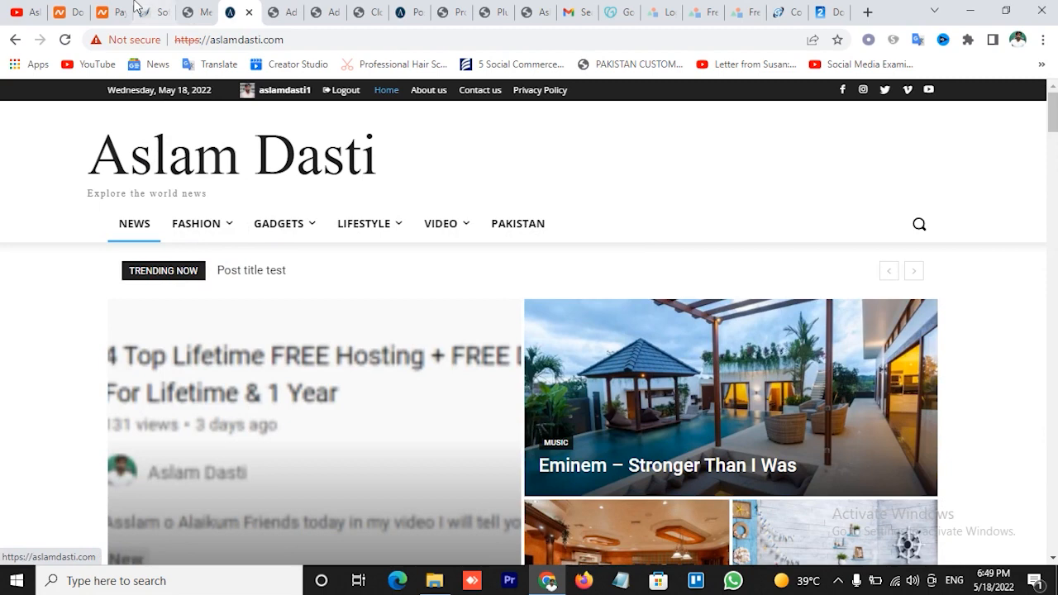
left_click(194, 12)
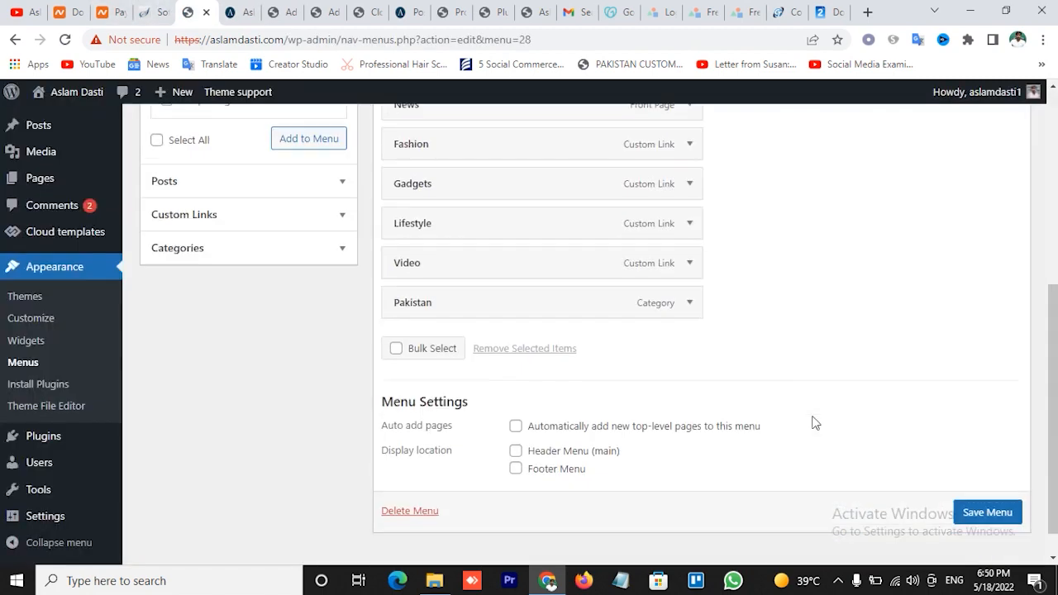
- Set the Pakistan item's category mega menu to 'Pakistan - [ id: 31 ]'
scroll(815, 423, "down", 1)
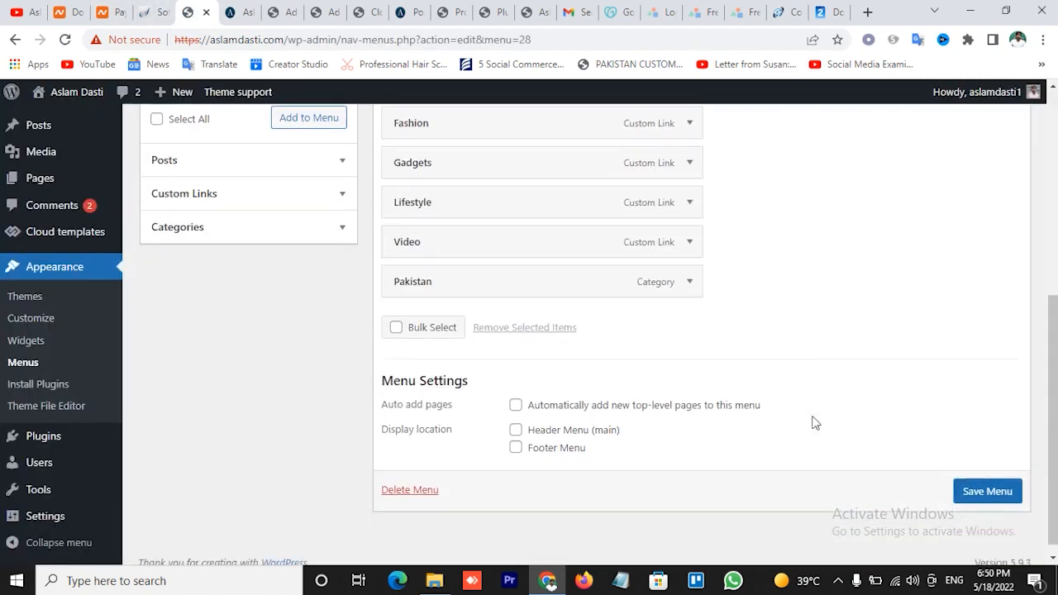
left_click(689, 269)
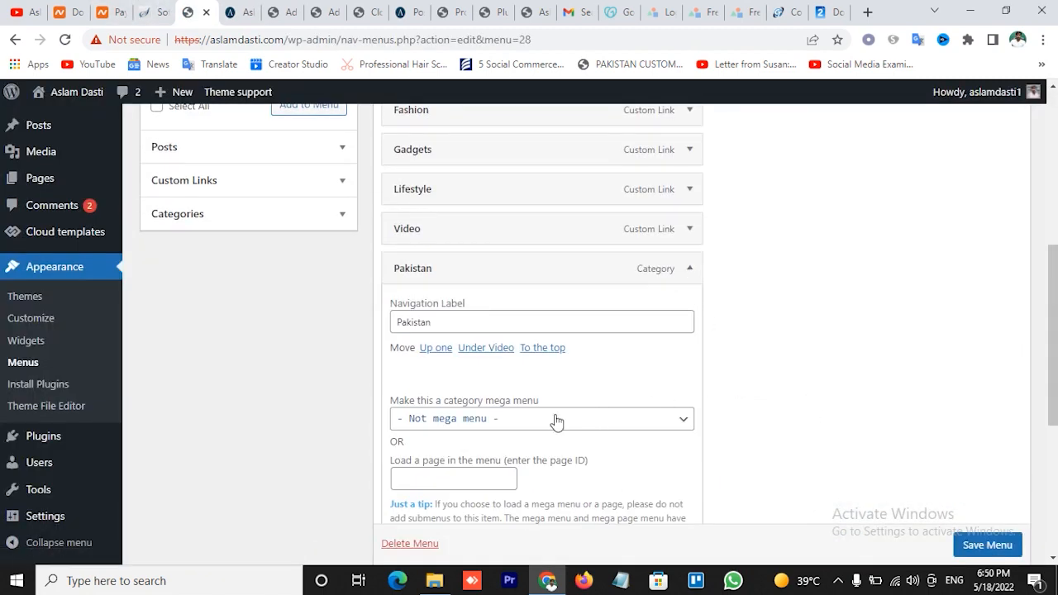
left_click(486, 419)
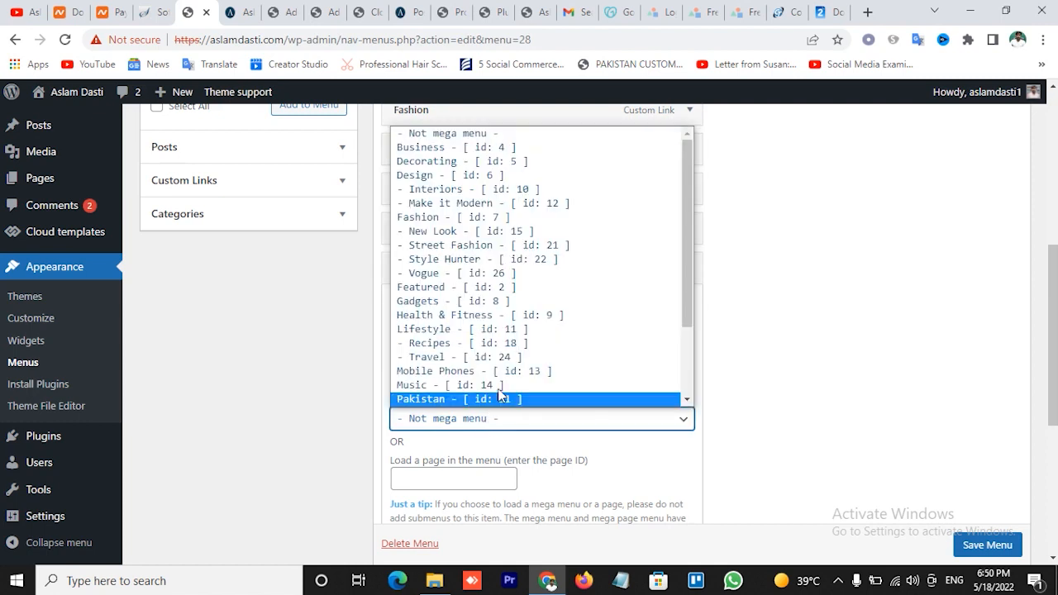
left_click(492, 399)
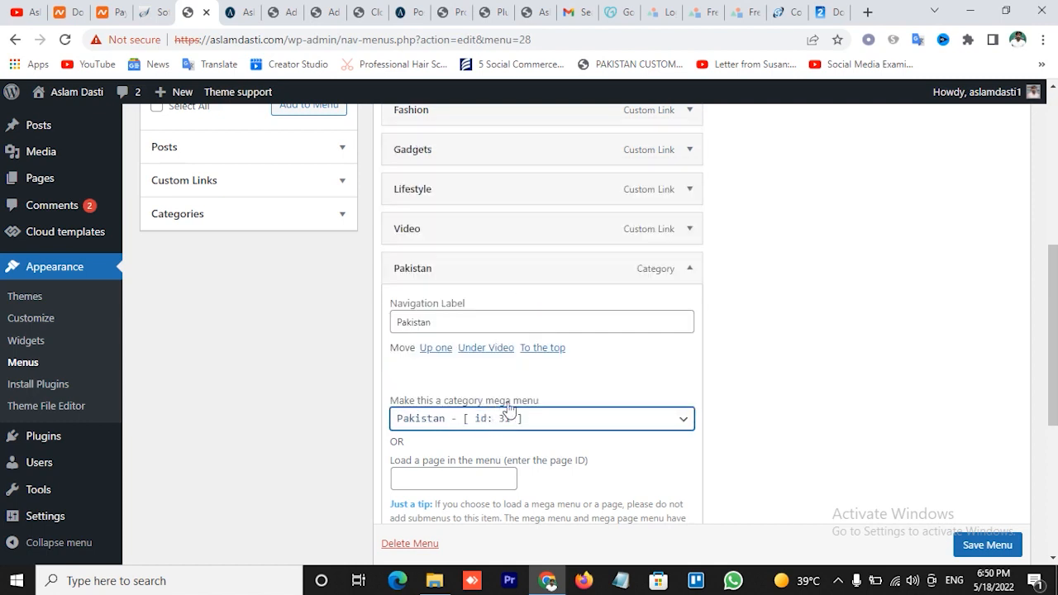
scroll(705, 445, "down", 2)
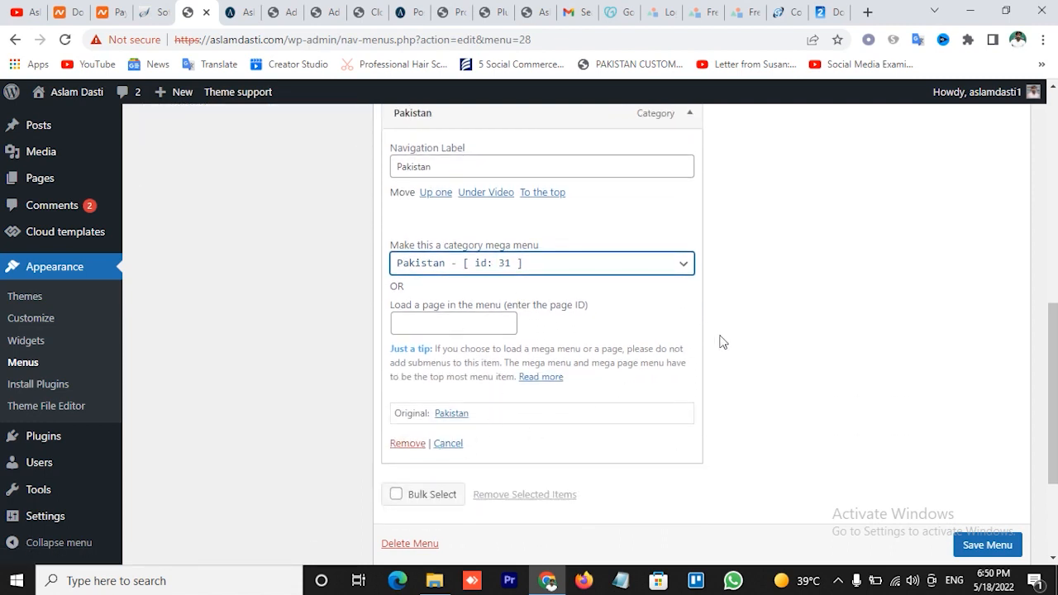
scroll(721, 342, "up", 3)
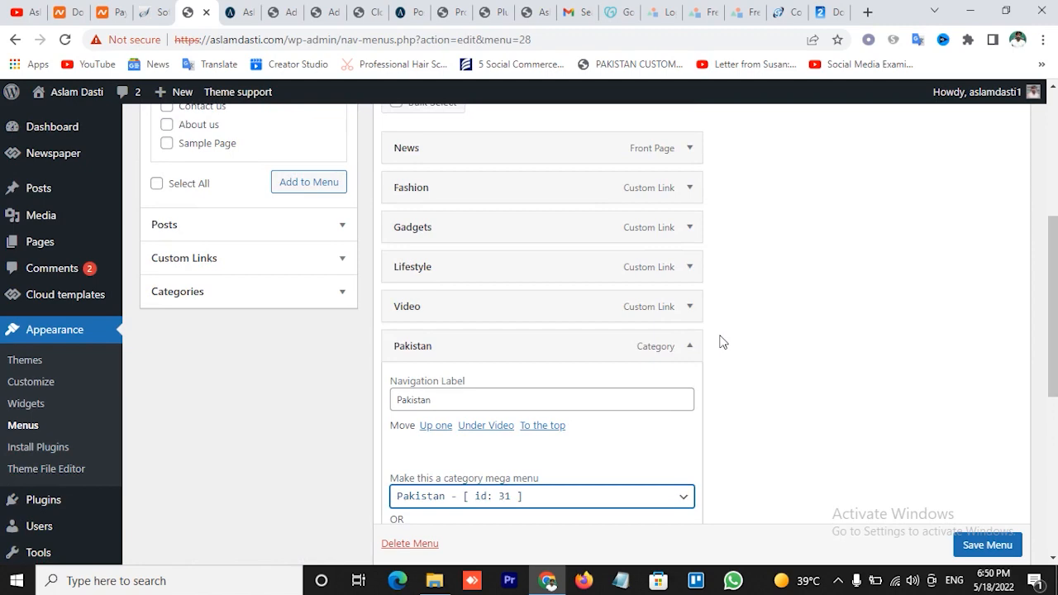
- Look over the live homepage's main navigation
left_click(239, 12)
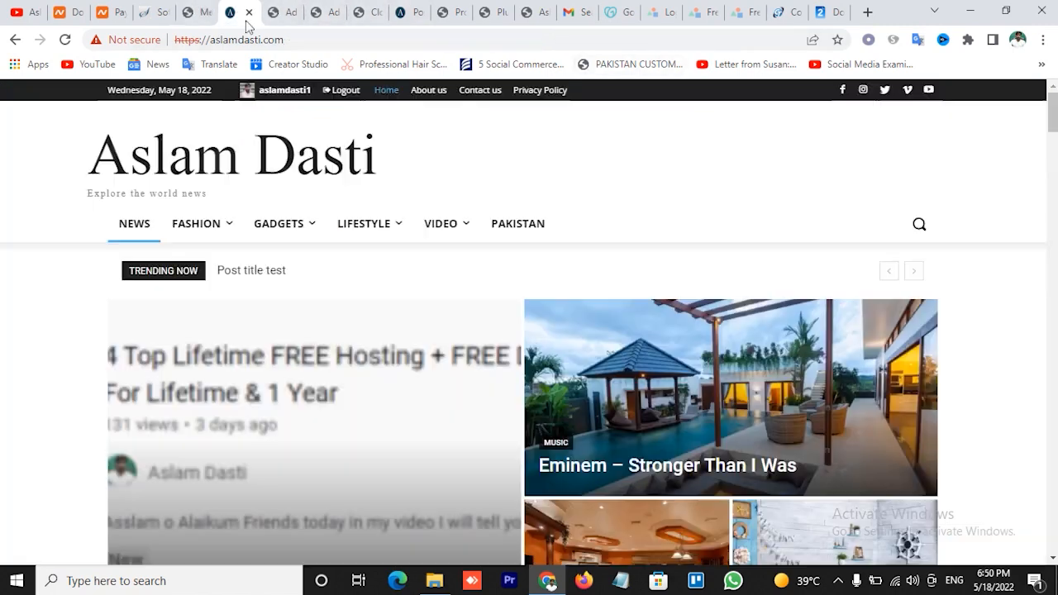
mouse_move(209, 231)
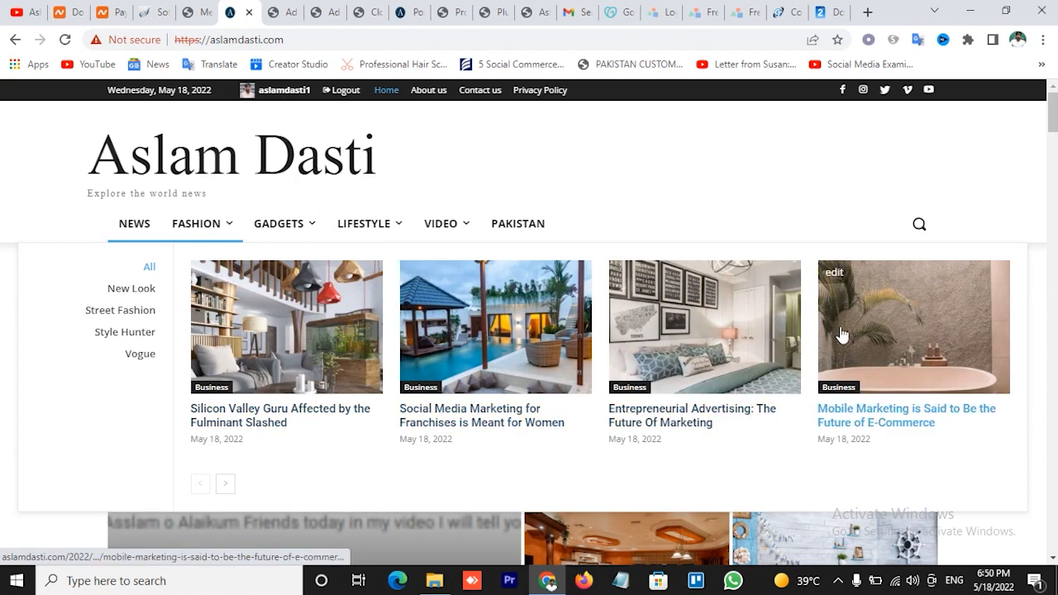
mouse_move(135, 341)
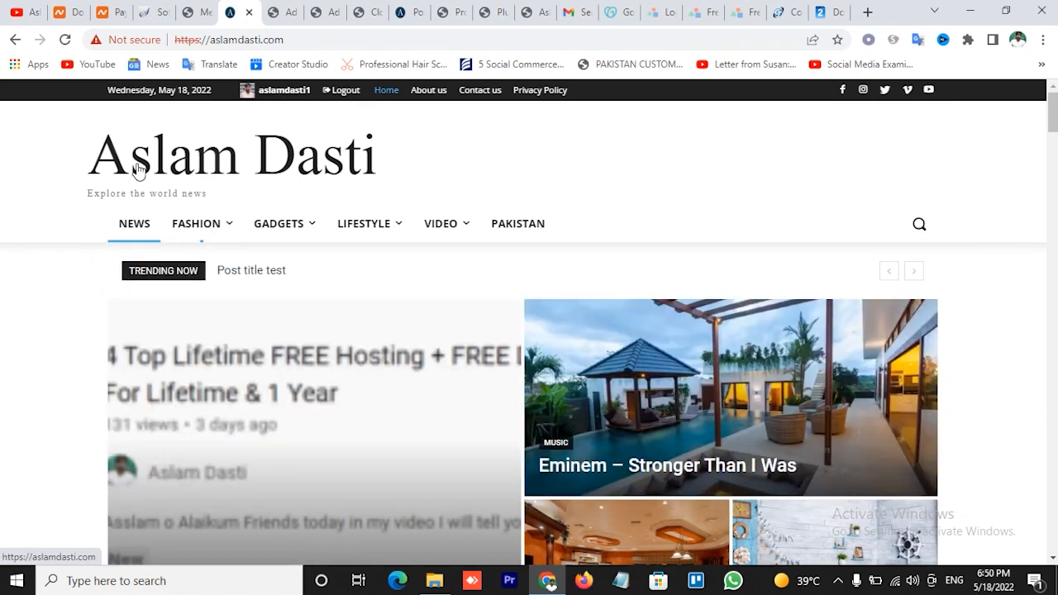
- Save the header menu, proceeding past the certificate warning and resubmission prompt
left_click(198, 11)
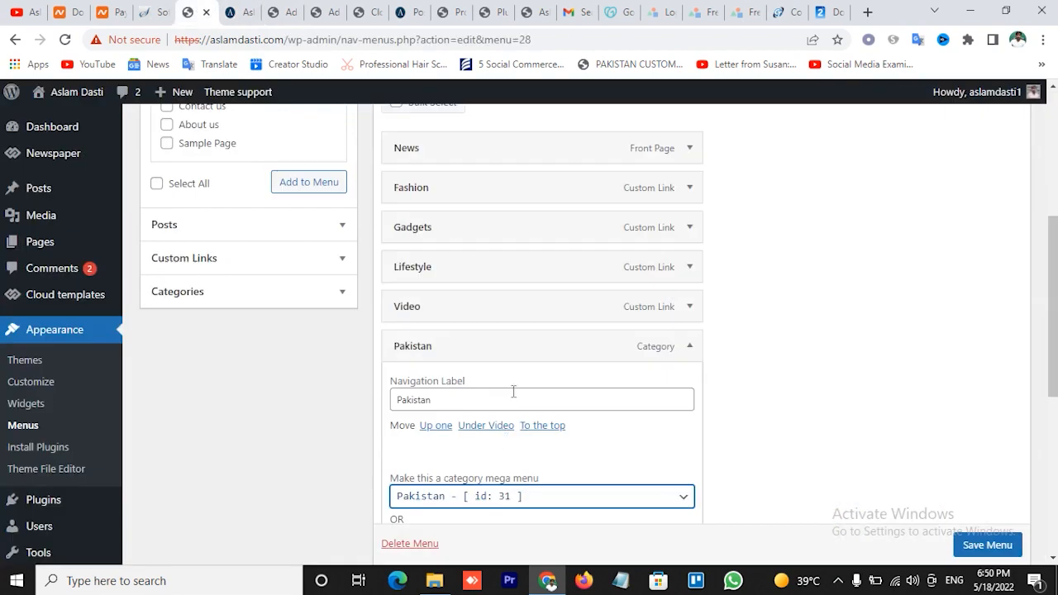
scroll(538, 430, "down", 2)
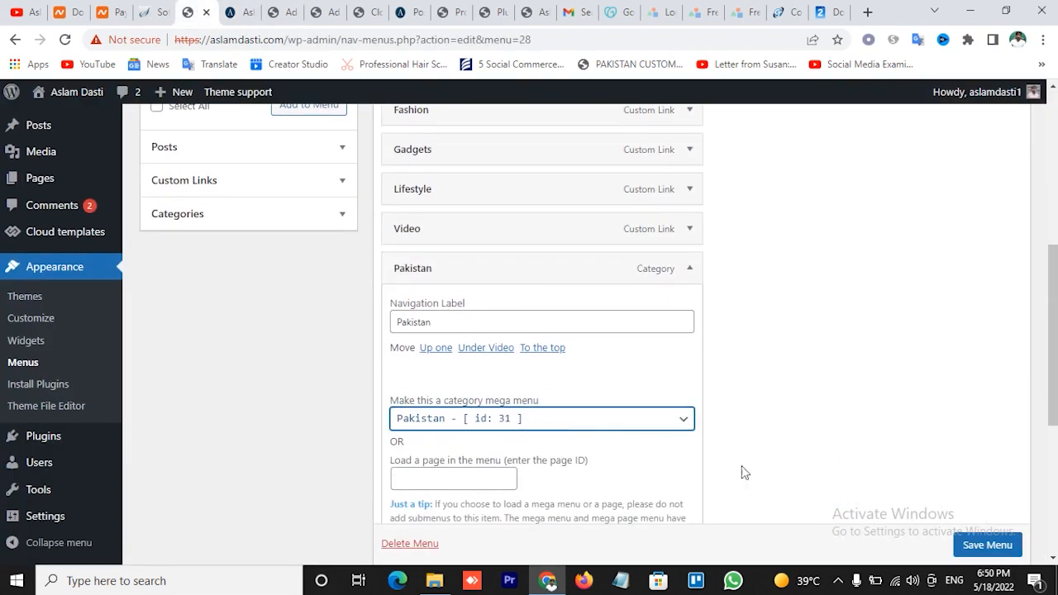
scroll(996, 548, "down", 1)
left_click(984, 546)
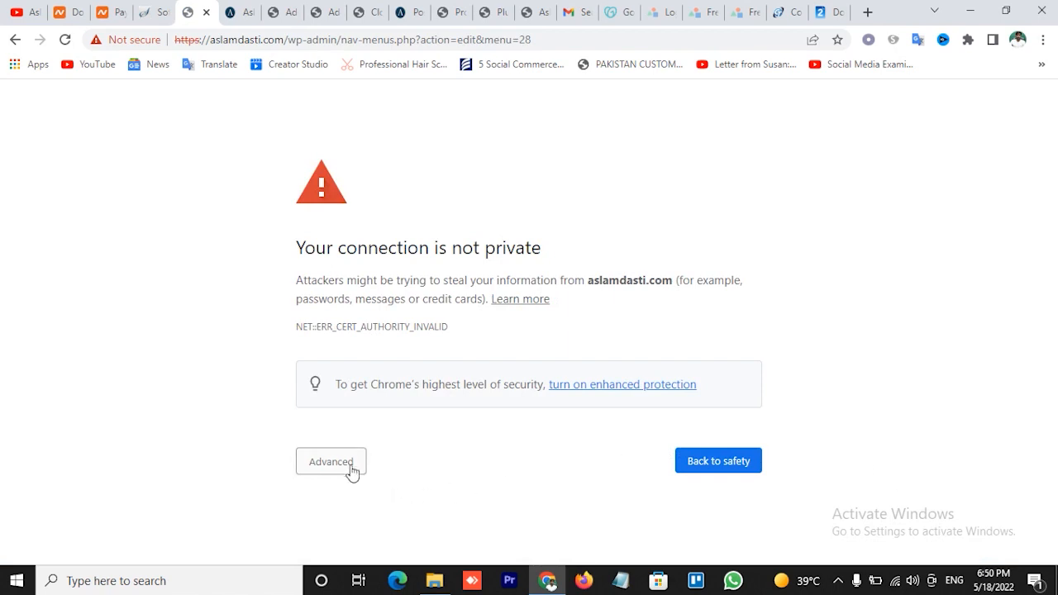
left_click(352, 471)
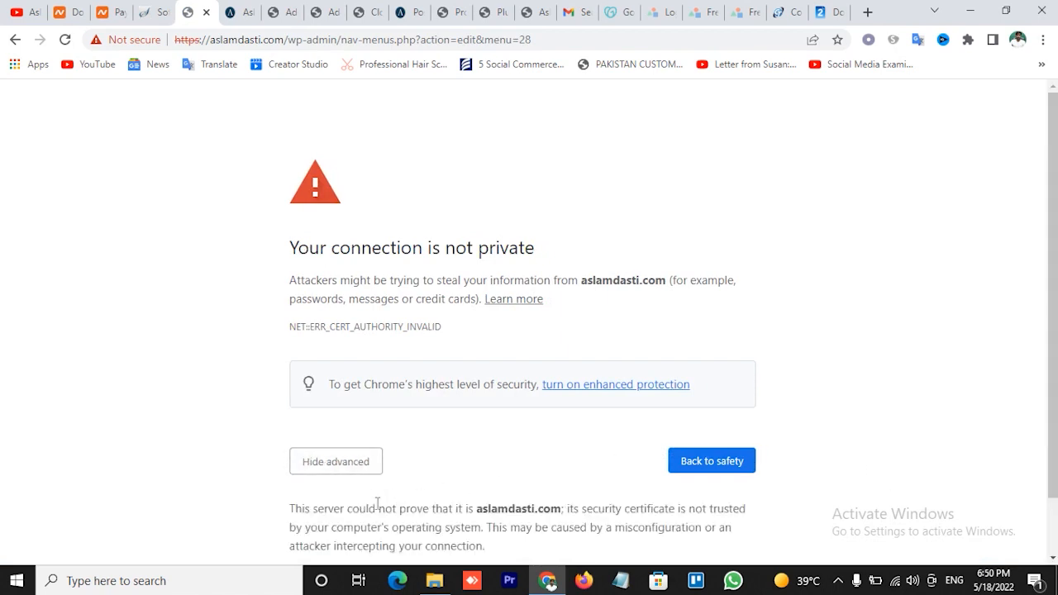
scroll(378, 501, "down", 2)
left_click(370, 524)
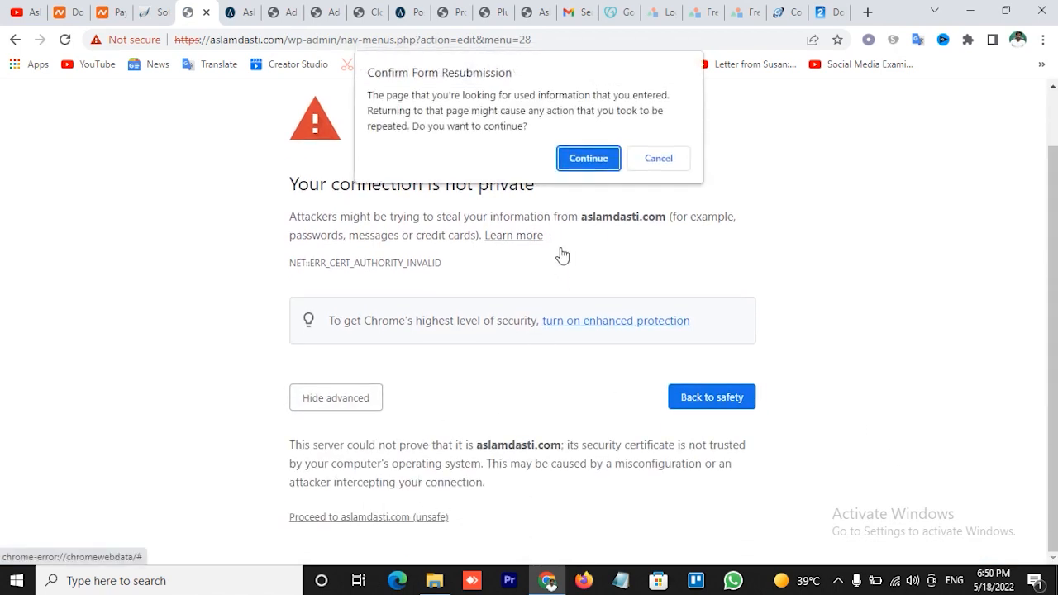
left_click(591, 161)
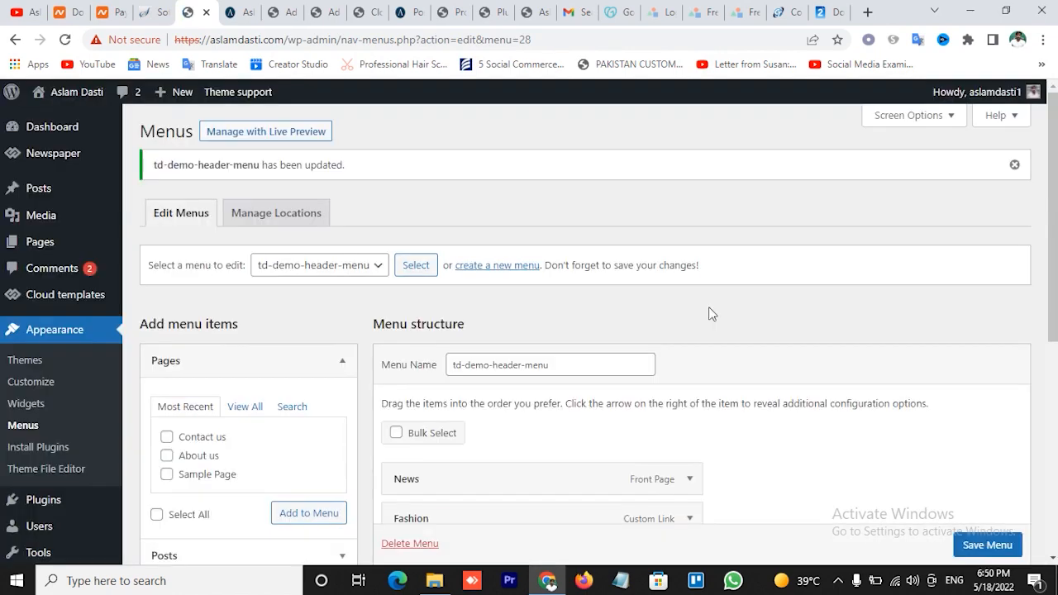
scroll(762, 320, "down", 3)
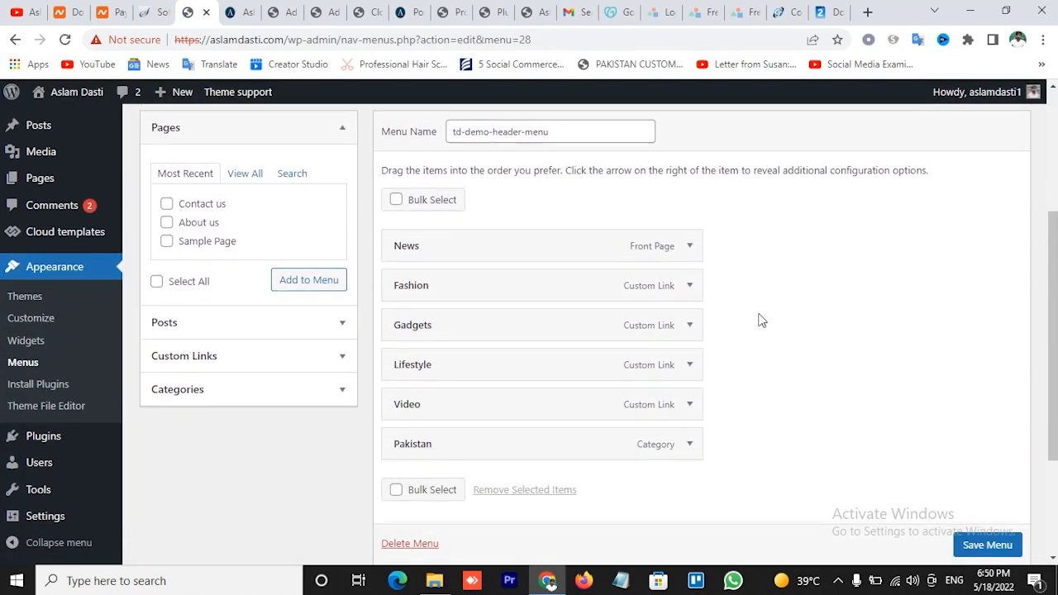
scroll(762, 320, "down", 2)
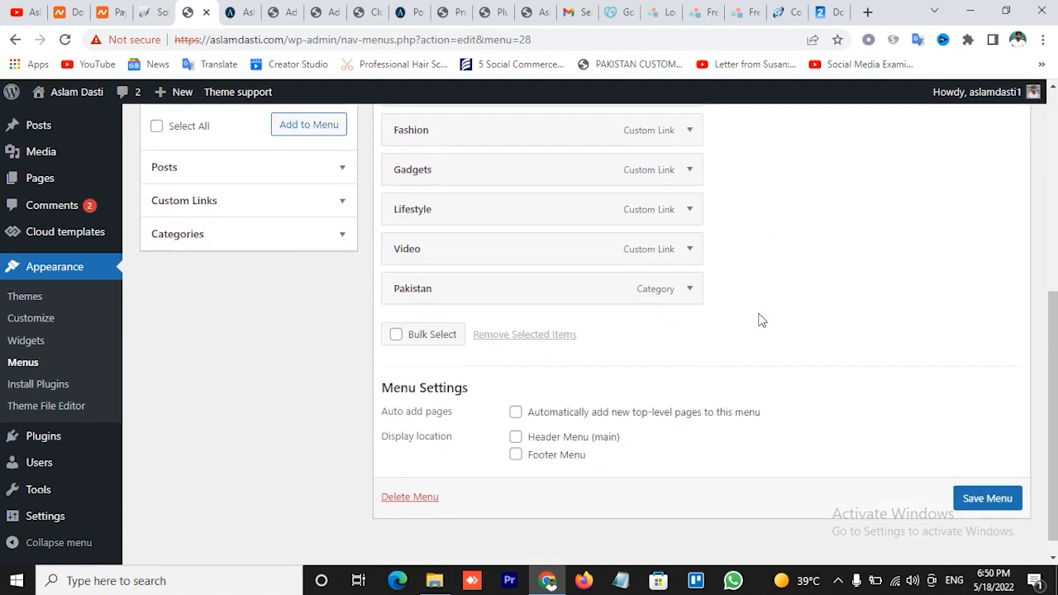
- Load td-demo-top-menu for editing from the menu list
scroll(543, 314, "up", 5)
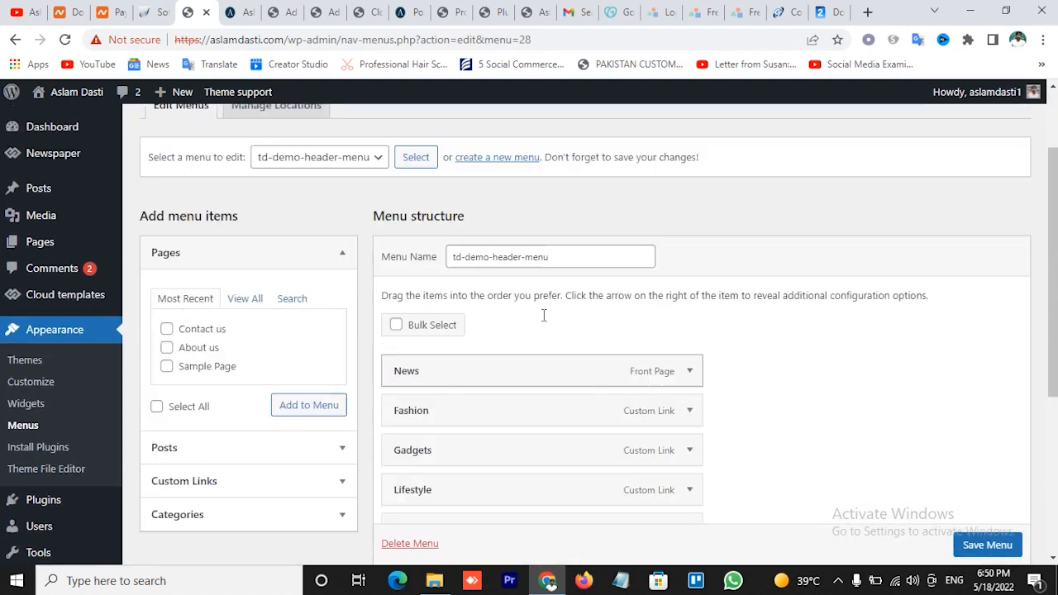
left_click(344, 273)
left_click(342, 319)
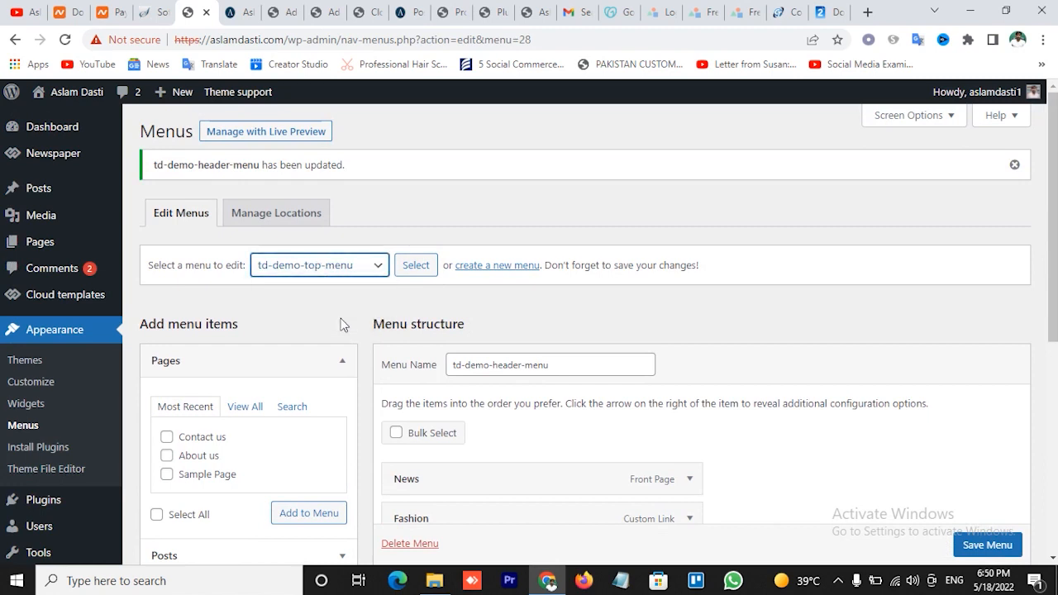
left_click(416, 266)
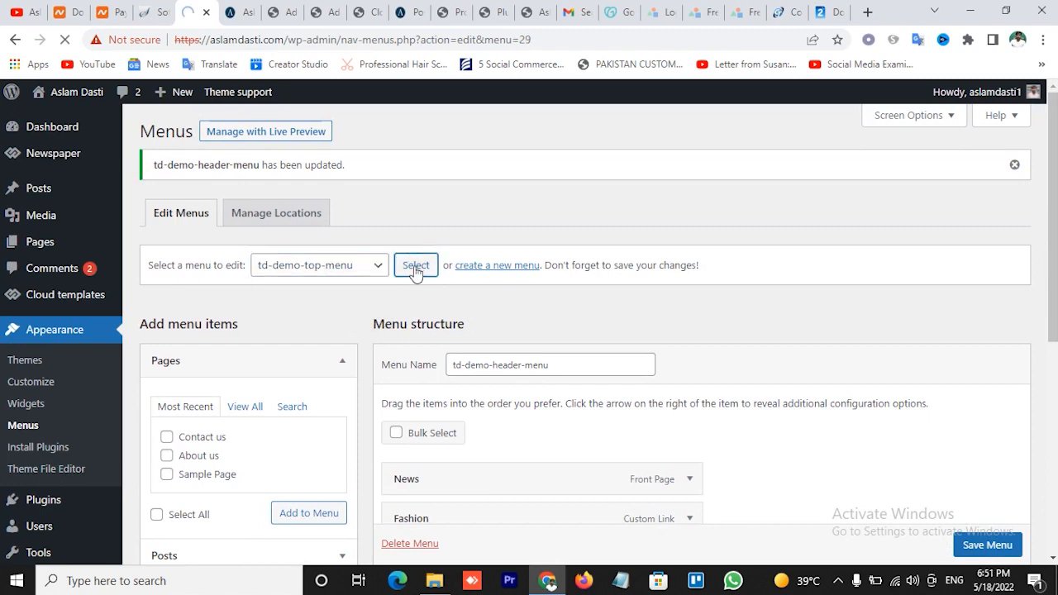
- Load td-demo-footer-menu for editing, then switch to the live site homepage
left_click(343, 219)
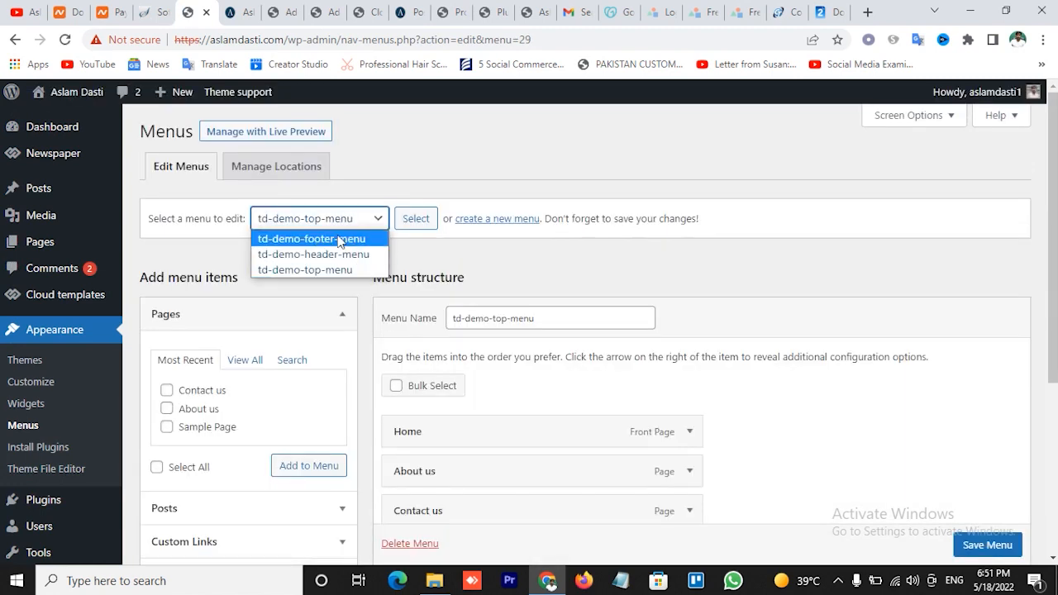
left_click(341, 237)
left_click(414, 227)
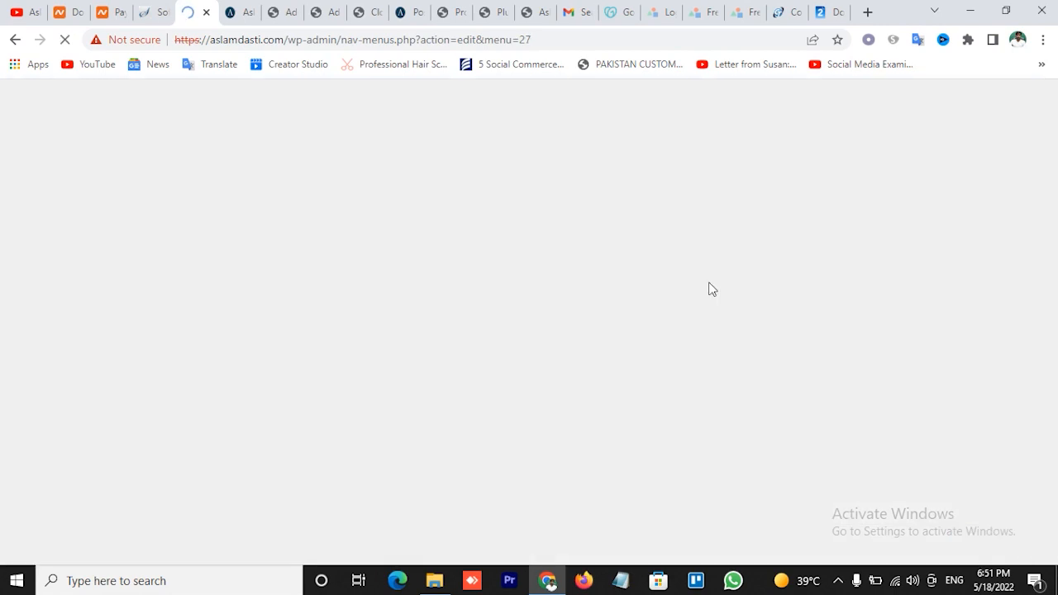
scroll(742, 316, "down", 2)
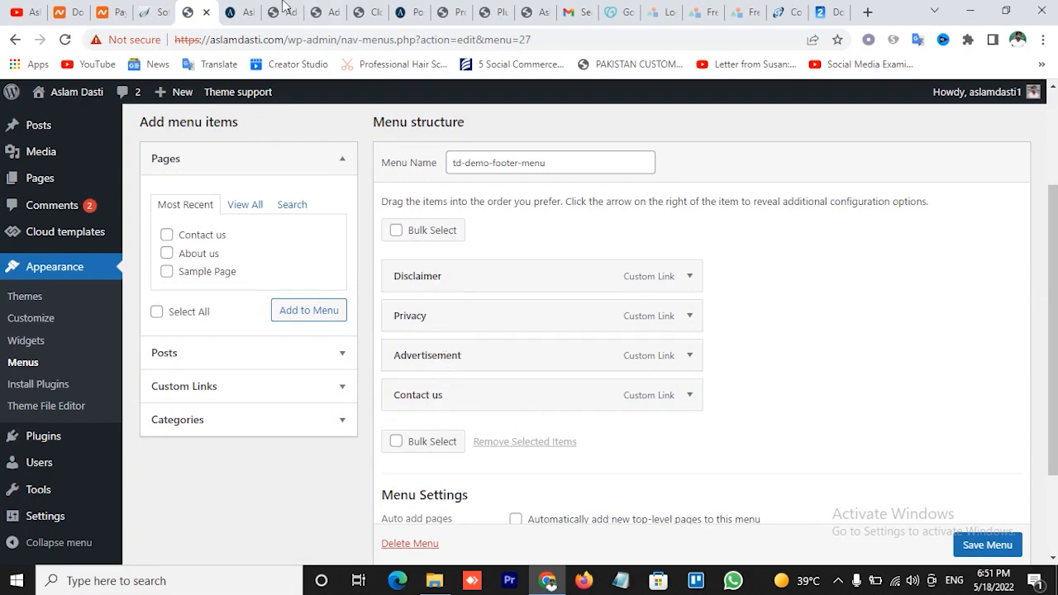
left_click(240, 12)
scroll(750, 524, "down", 10)
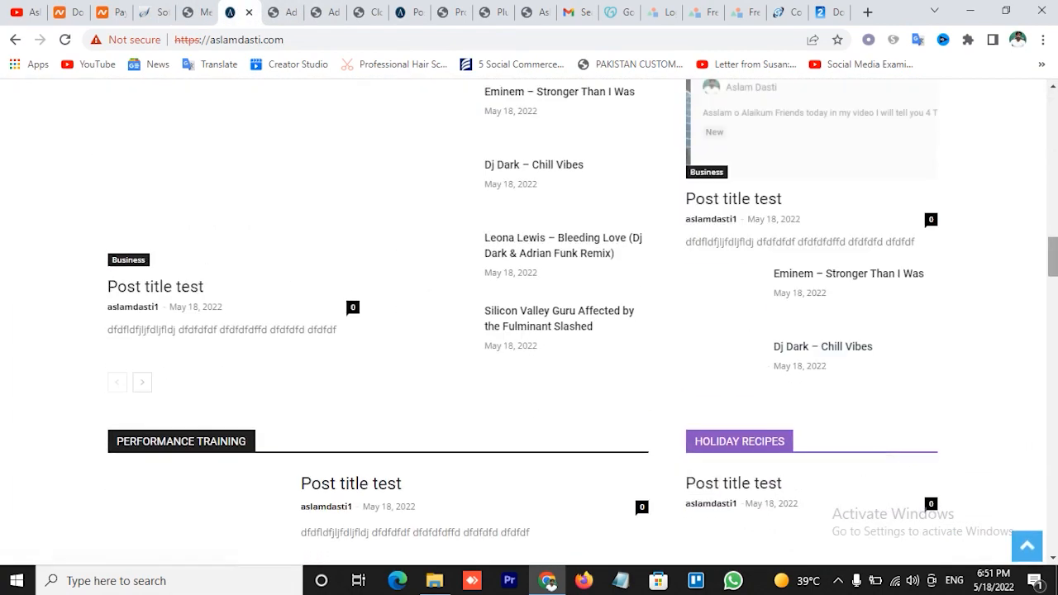
scroll(765, 428, "down", 6)
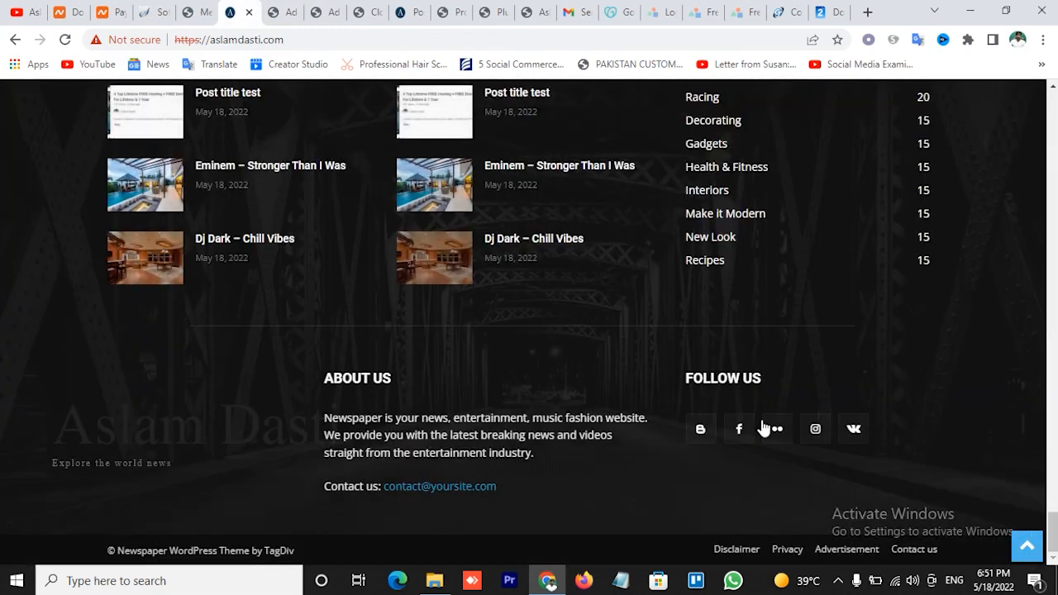
scroll(784, 314, "up", 1)
scroll(786, 327, "down", 1)
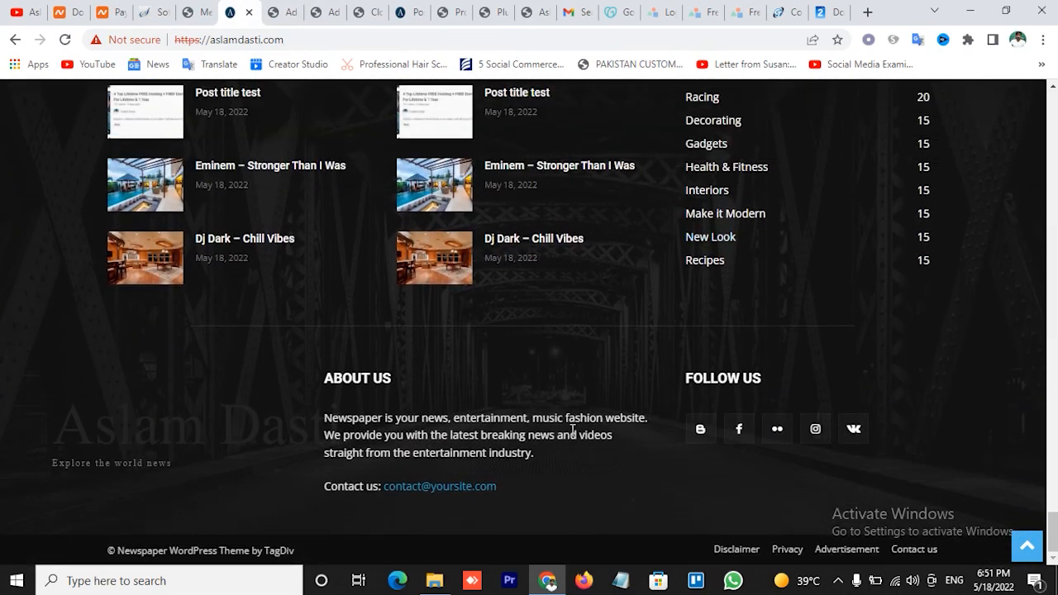
scroll(572, 431, "up", 4)
scroll(538, 425, "down", 4)
scroll(605, 513, "up", 15)
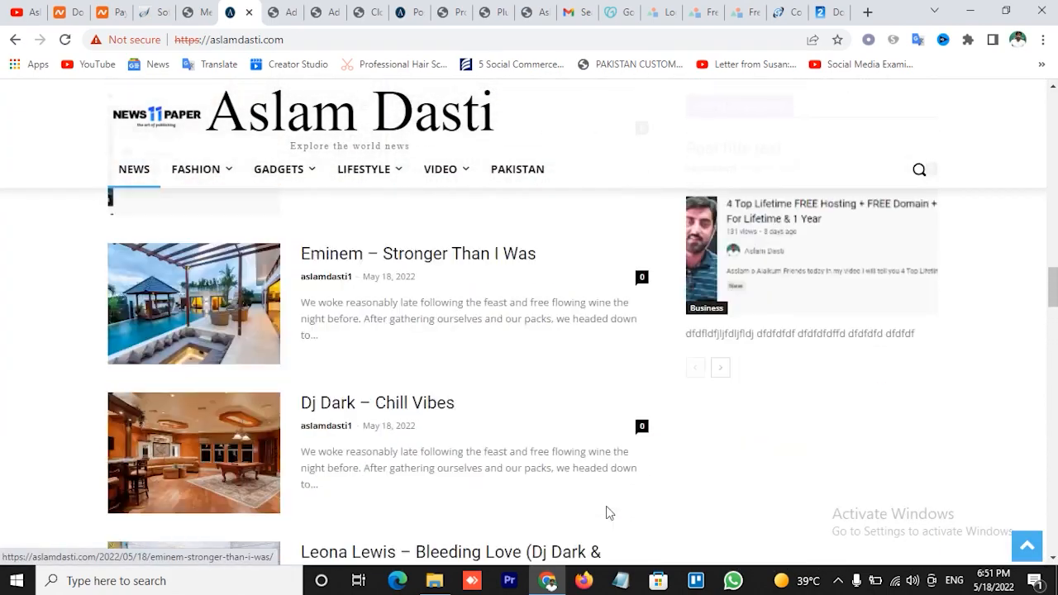
scroll(606, 511, "up", 5)
key("ctrl+Page_Up")
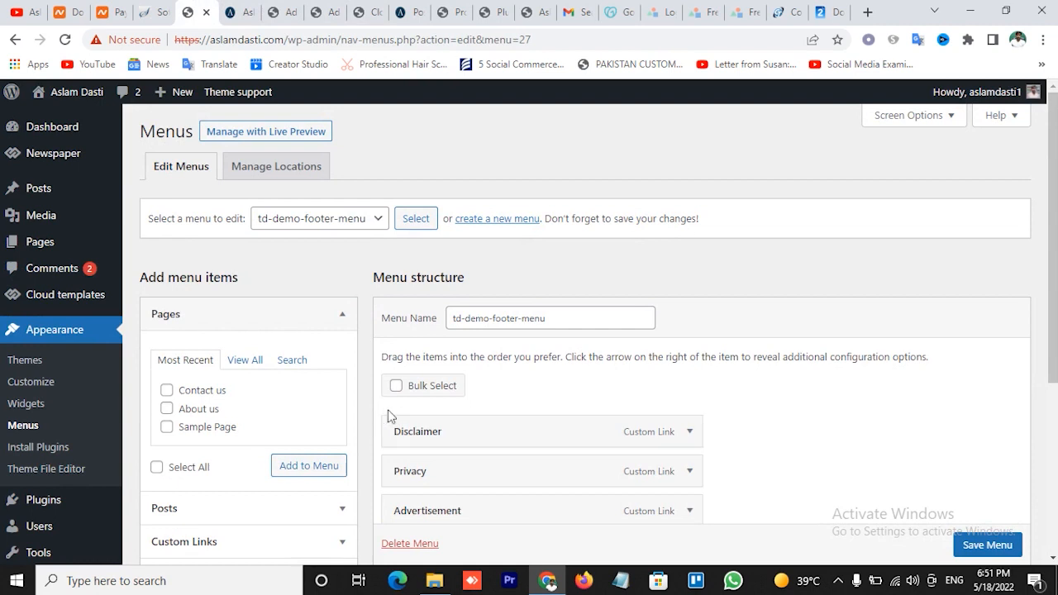
- Expand Custom Links beside td-demo-footer-menu and focus its empty URL and Link Text fields
scroll(584, 425, "down", 1)
scroll(467, 442, "down", 1)
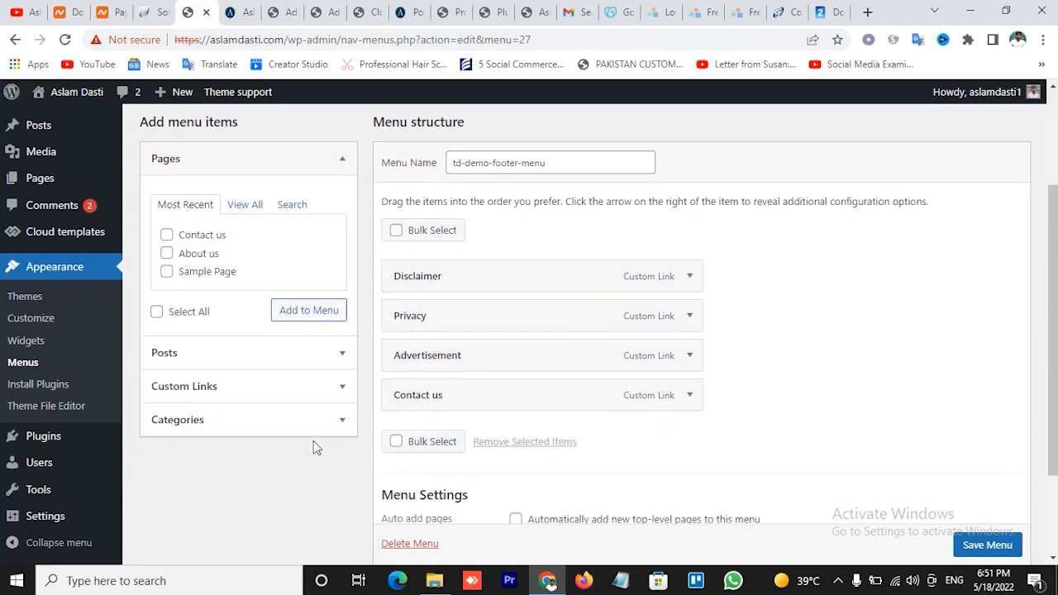
left_click(256, 400)
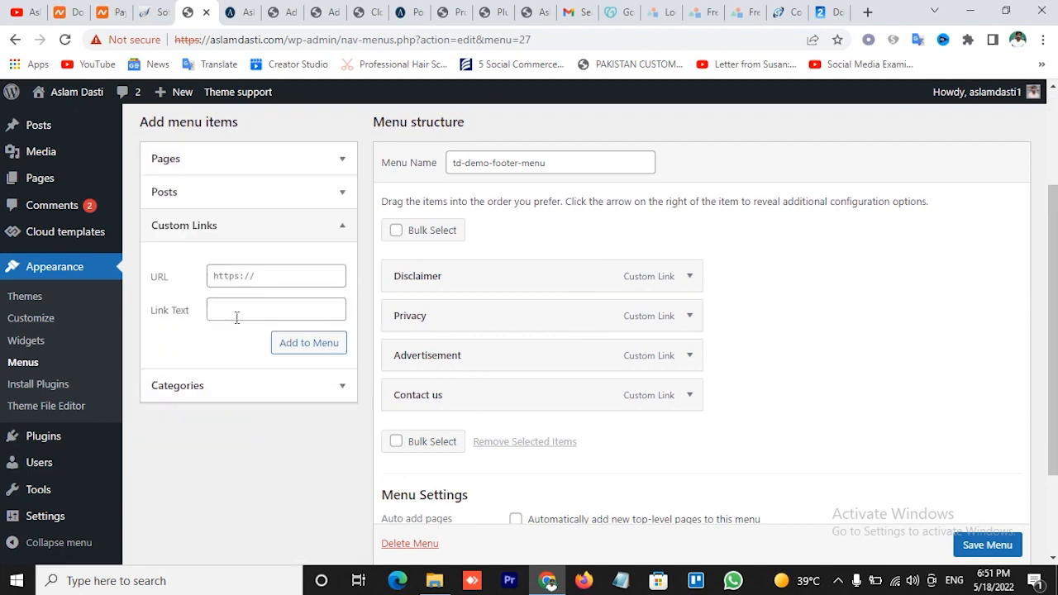
left_click(253, 275)
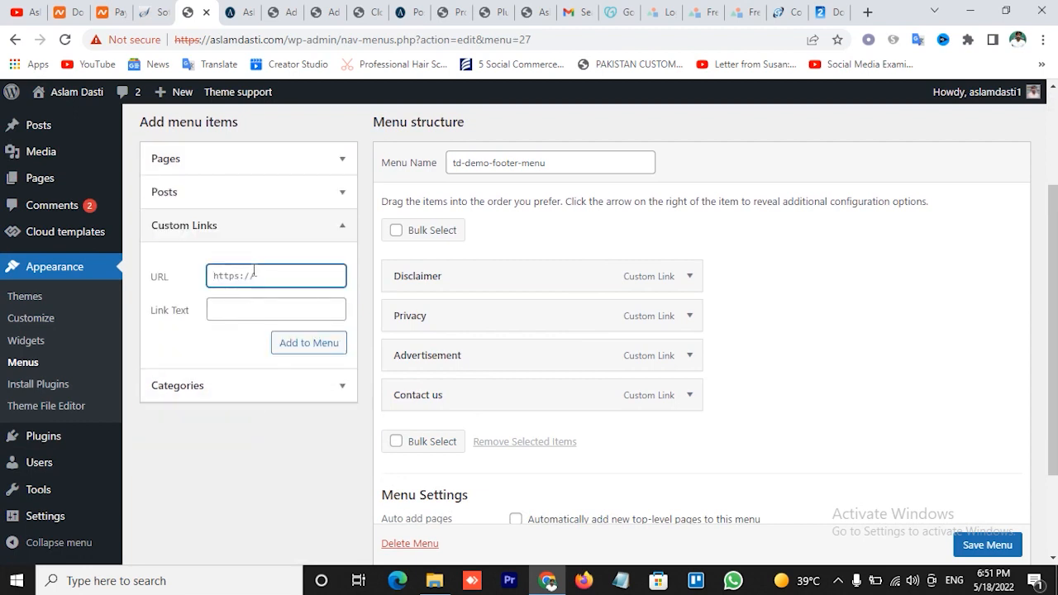
left_click(236, 310)
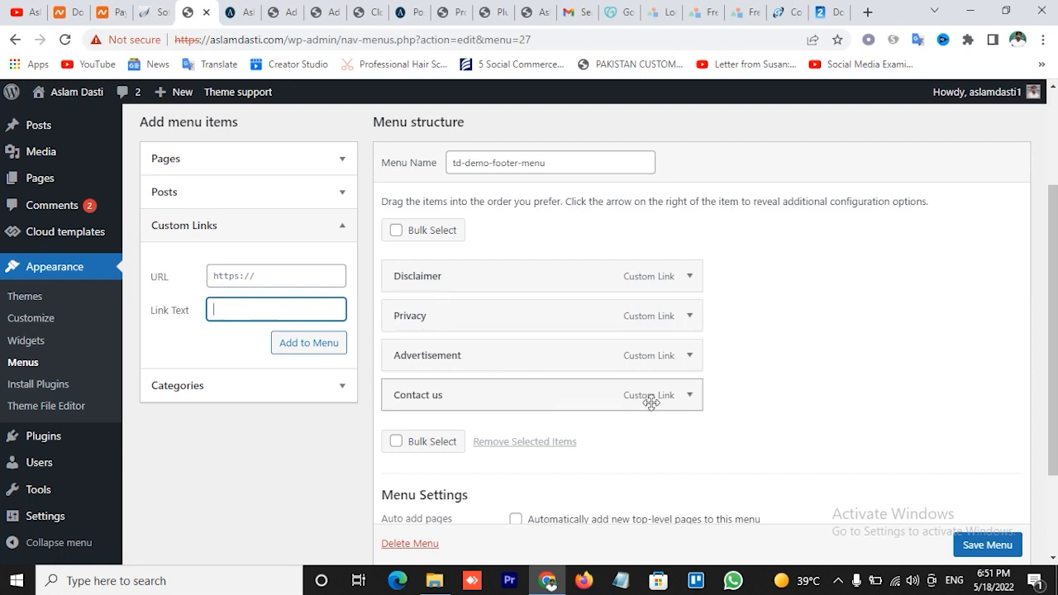
scroll(234, 494, "up", 2)
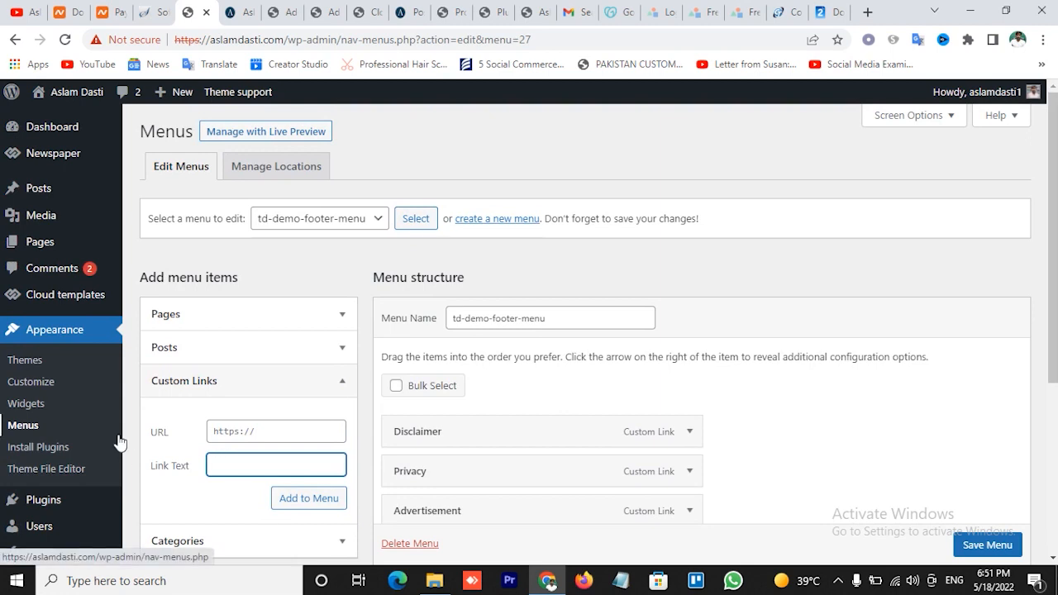
scroll(118, 443, "down", 2)
mouse_move(118, 440)
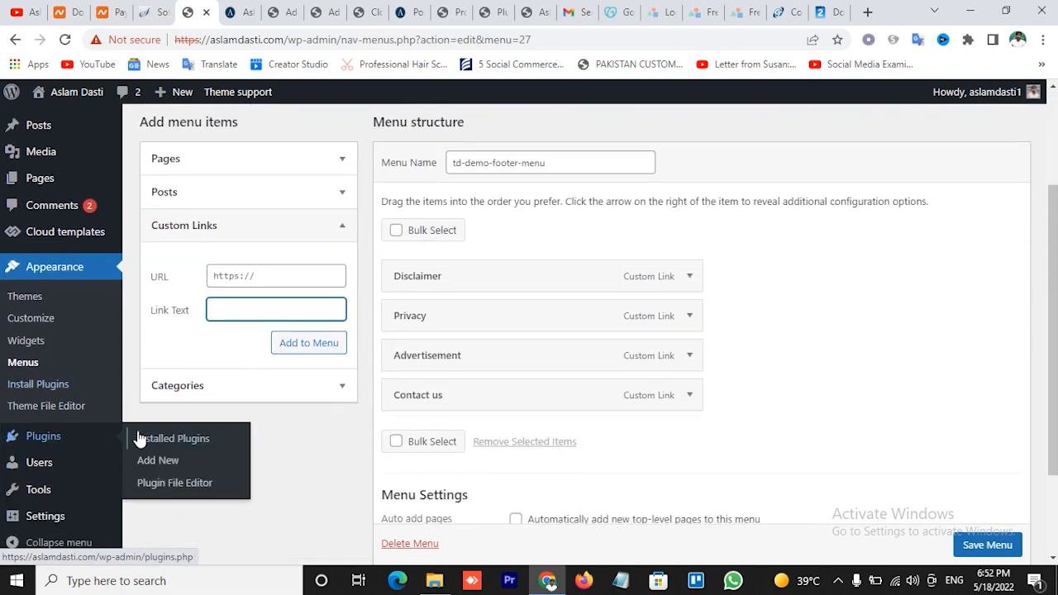
- Show the list of installed plugins
left_click(185, 445)
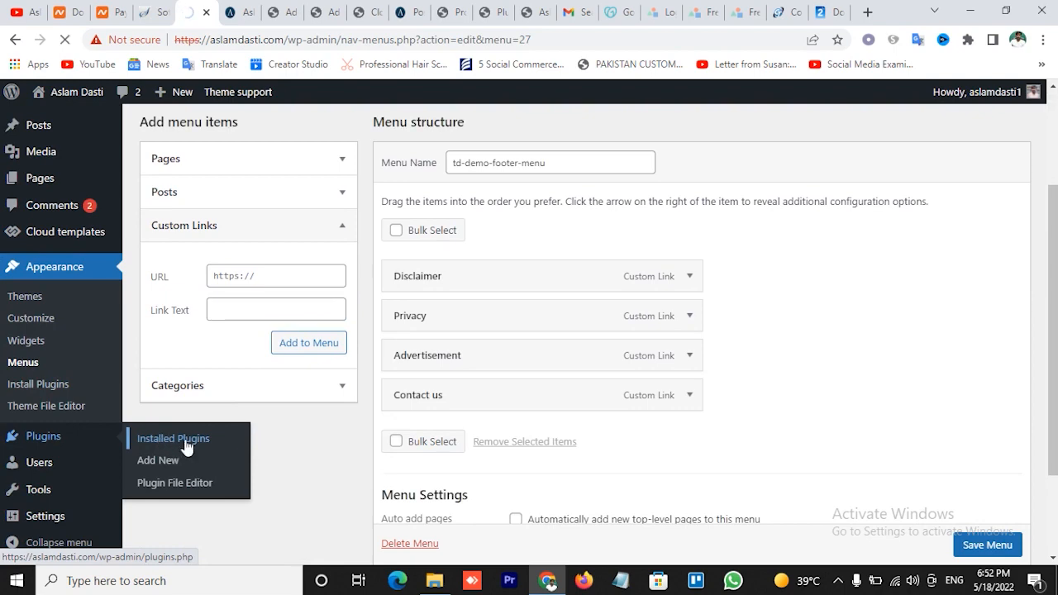
scroll(319, 349, "down", 3)
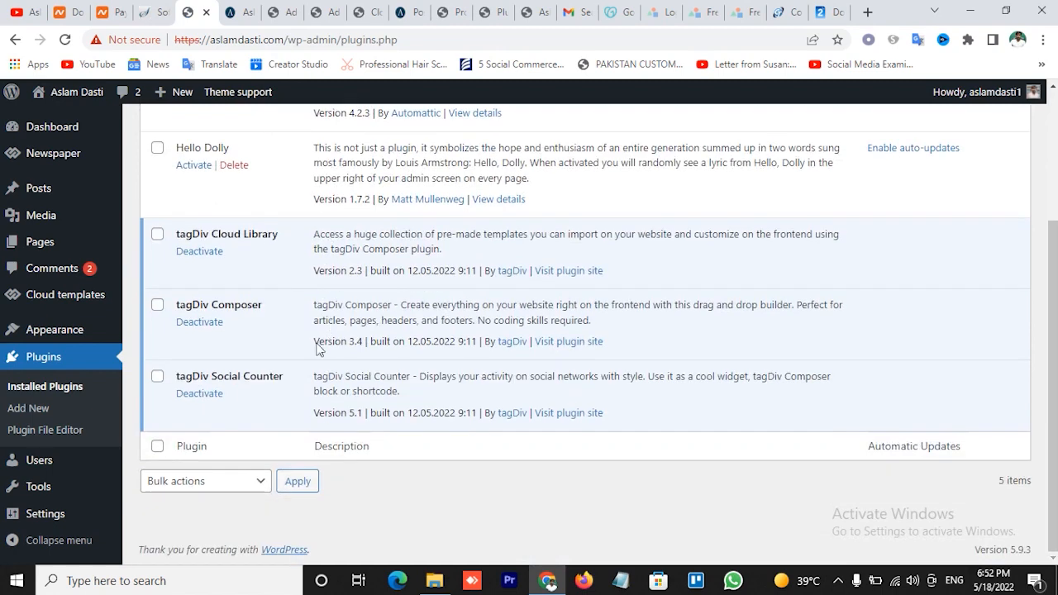
scroll(245, 366, "up", 3)
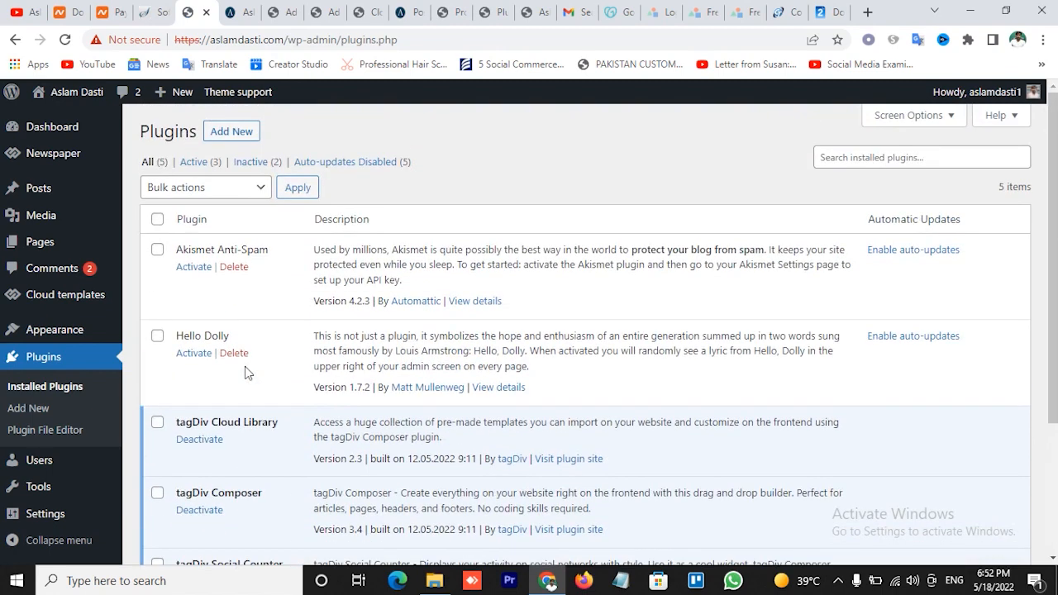
- Browse featured plugins like Classic Editor on Add Plugins and focus the search box
left_click(247, 134)
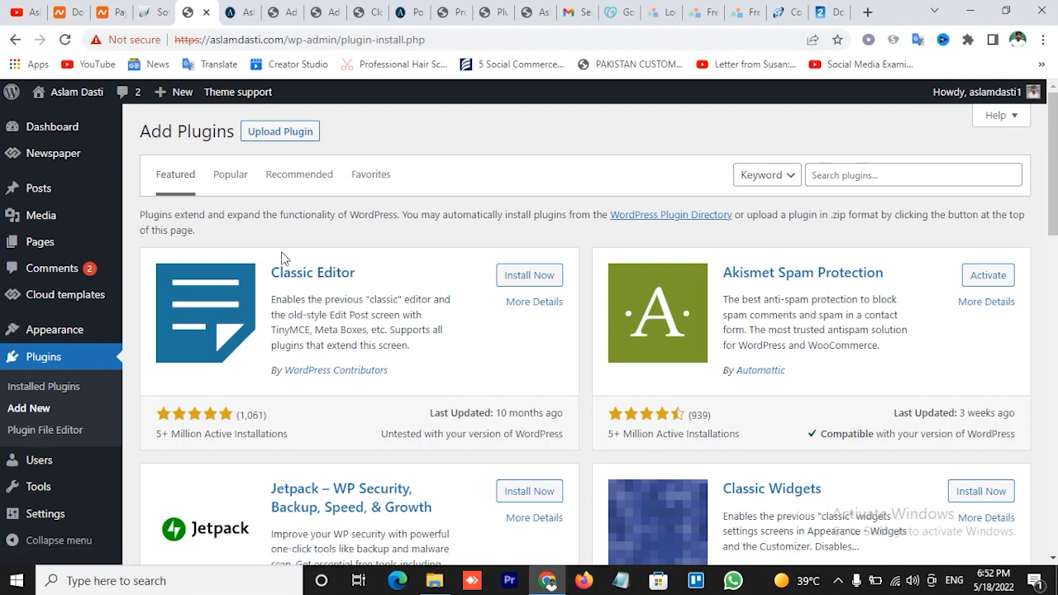
left_click_drag(278, 266, 391, 267)
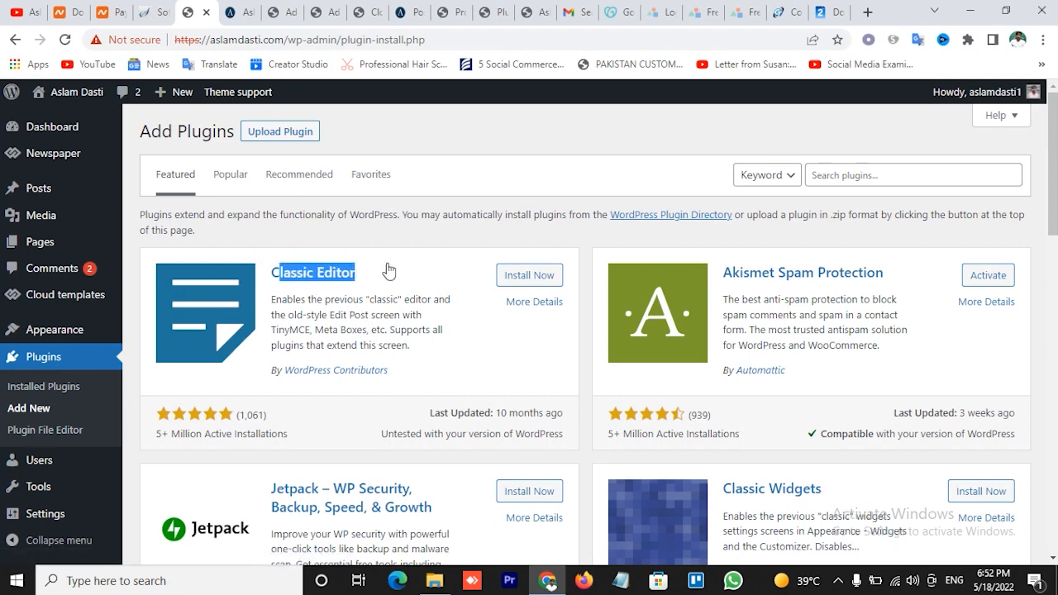
left_click(387, 255)
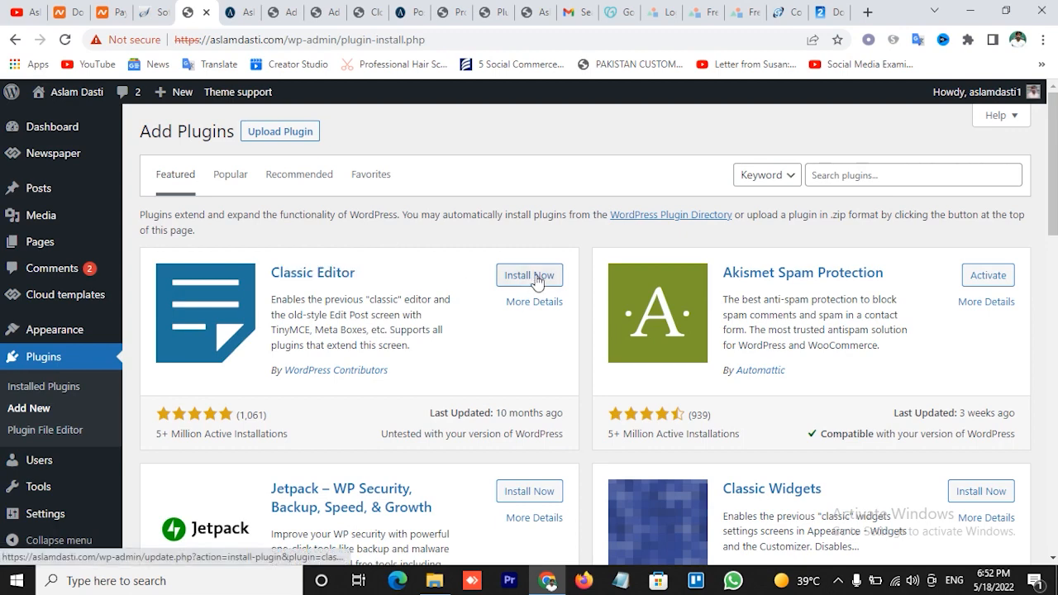
scroll(536, 283, "down", 3)
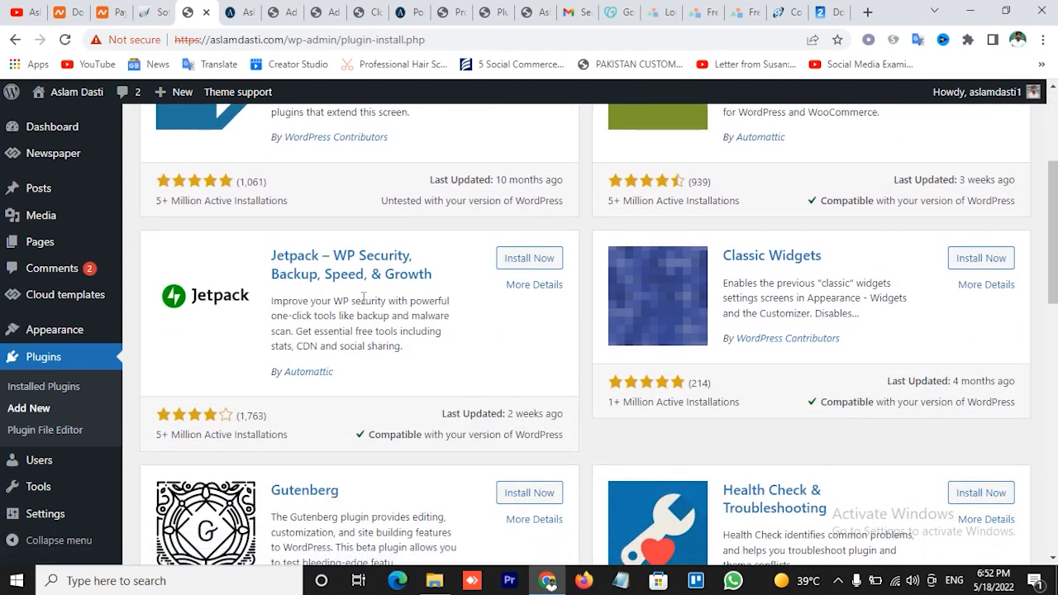
mouse_move(38, 188)
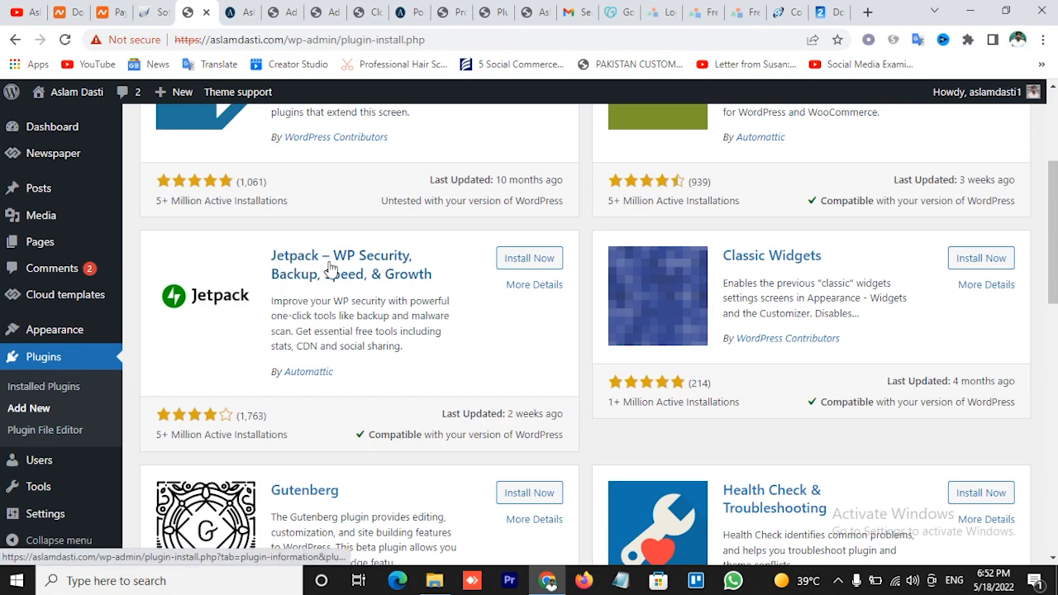
scroll(335, 269, "up", 3)
left_click(847, 176)
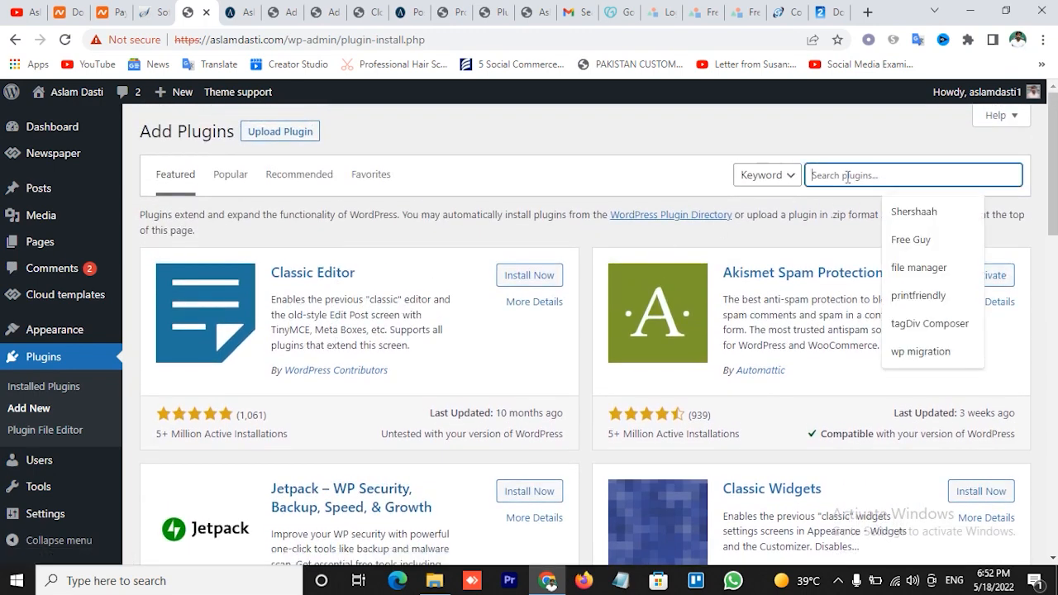
- Search plugins for 'contact form', then install and activate Contact Form 7
type("contact us")
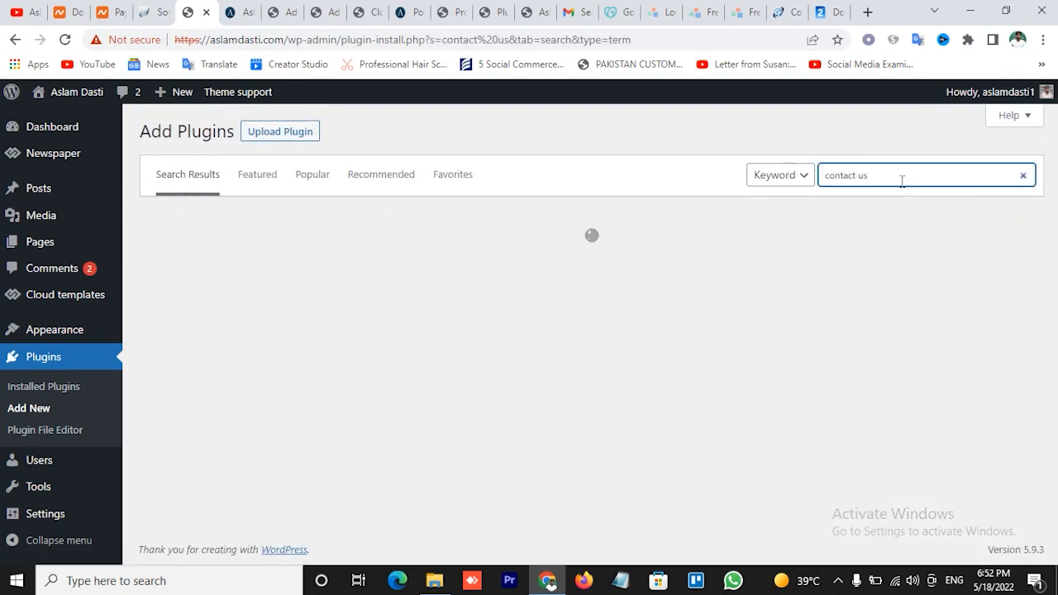
key("BackSpace")
key("BackSpace")
type("form")
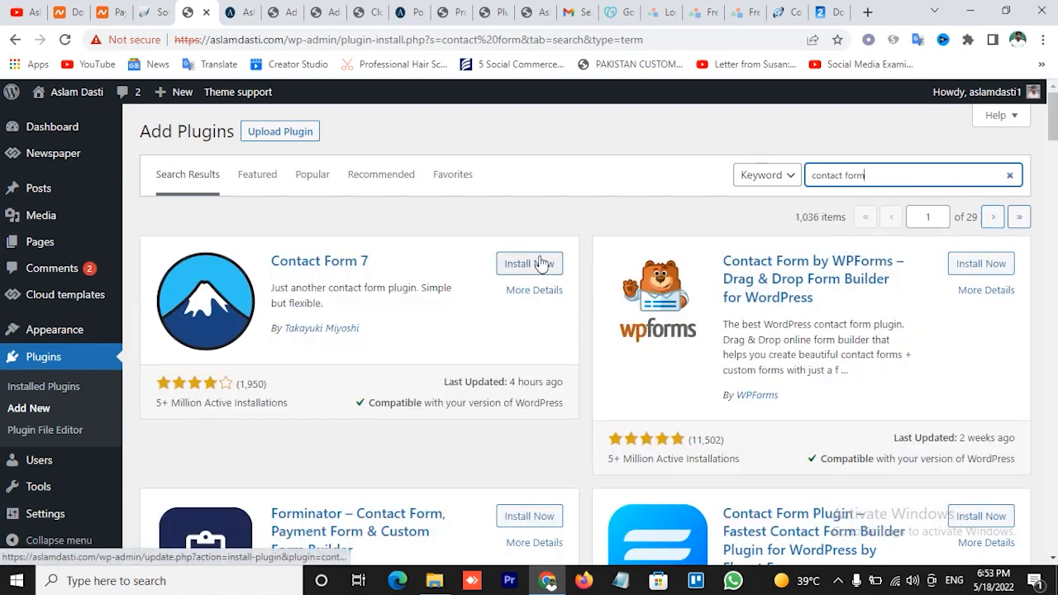
left_click(542, 263)
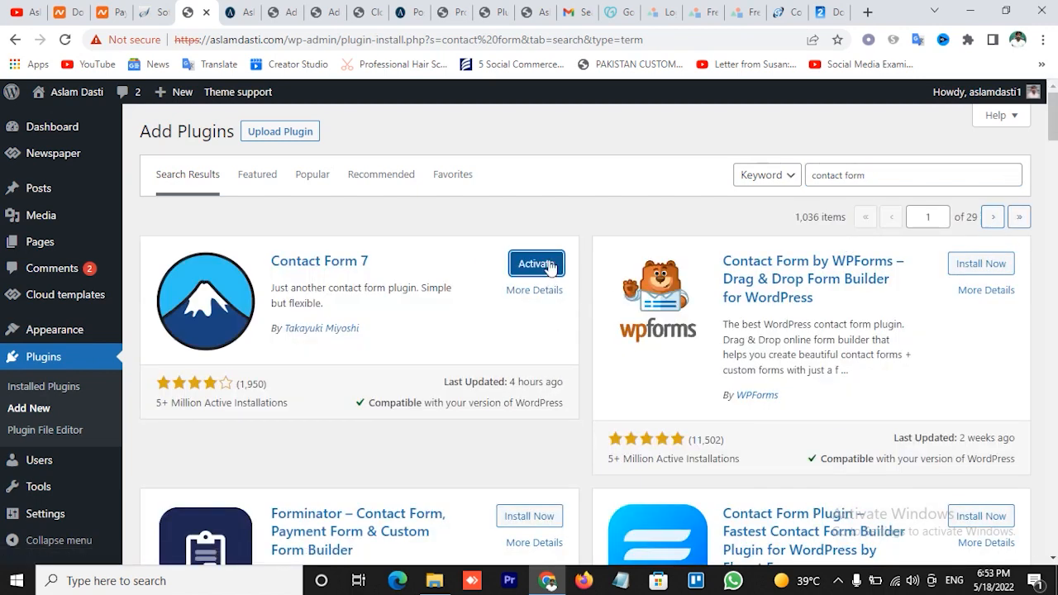
left_click(539, 278)
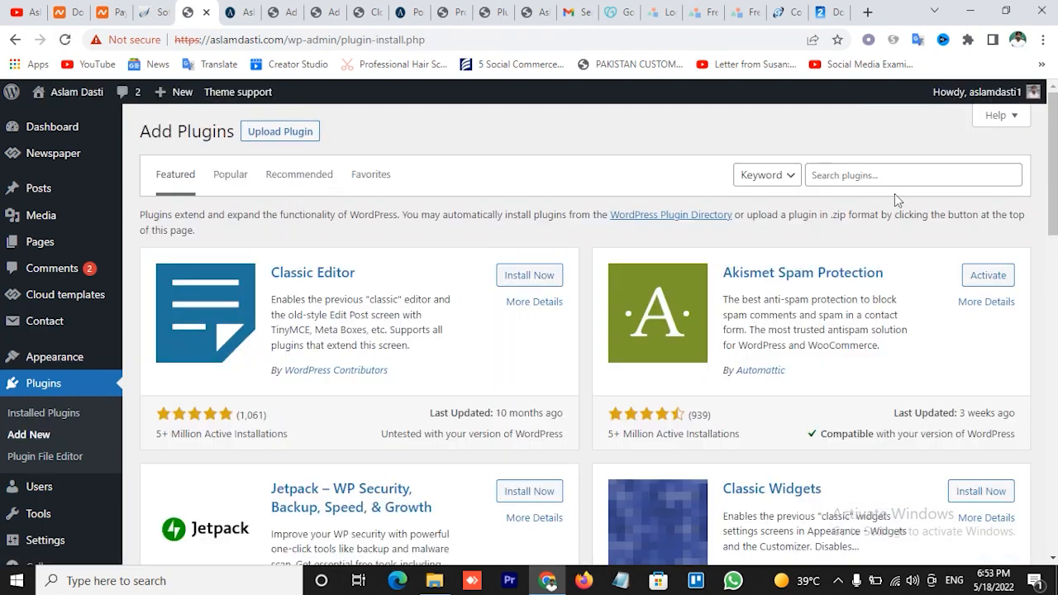
- Search 'yoast seo', install and activate Yoast SEO, and skip its first-time configuration
left_click(873, 175)
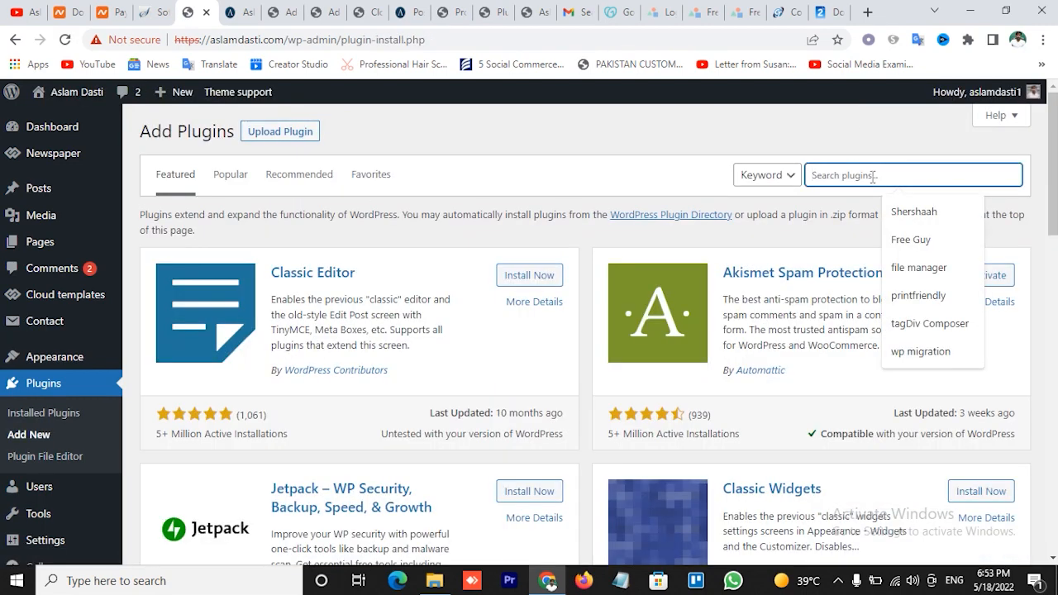
type("yoast")
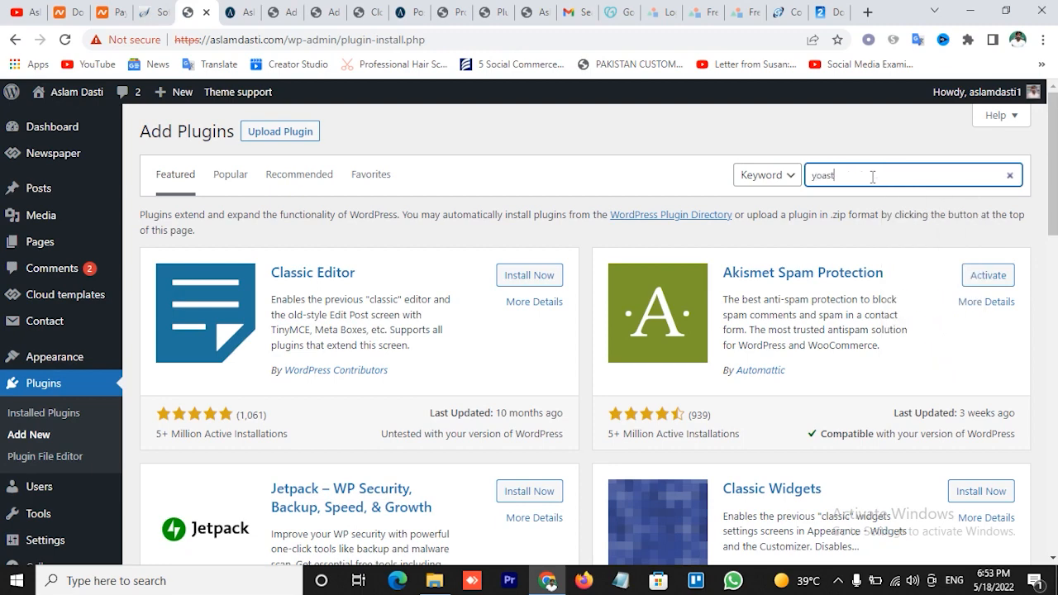
type(" seo")
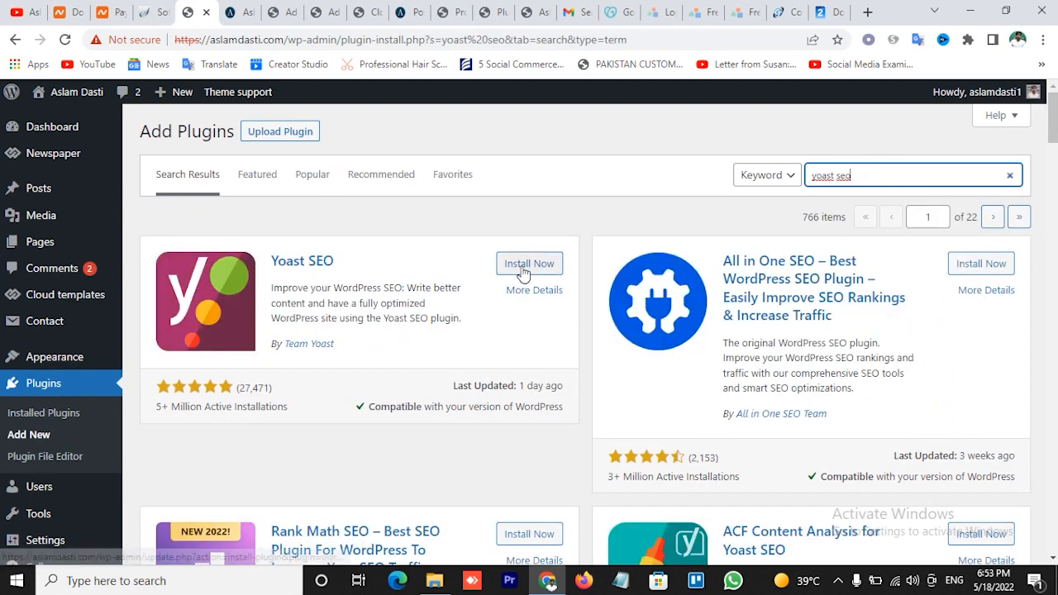
left_click(521, 264)
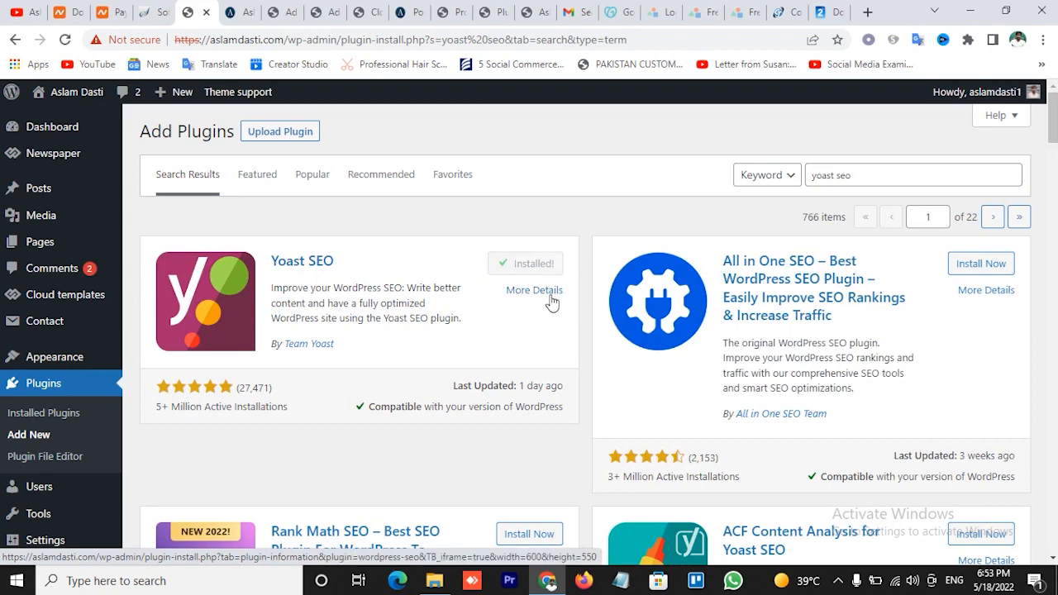
left_click(537, 266)
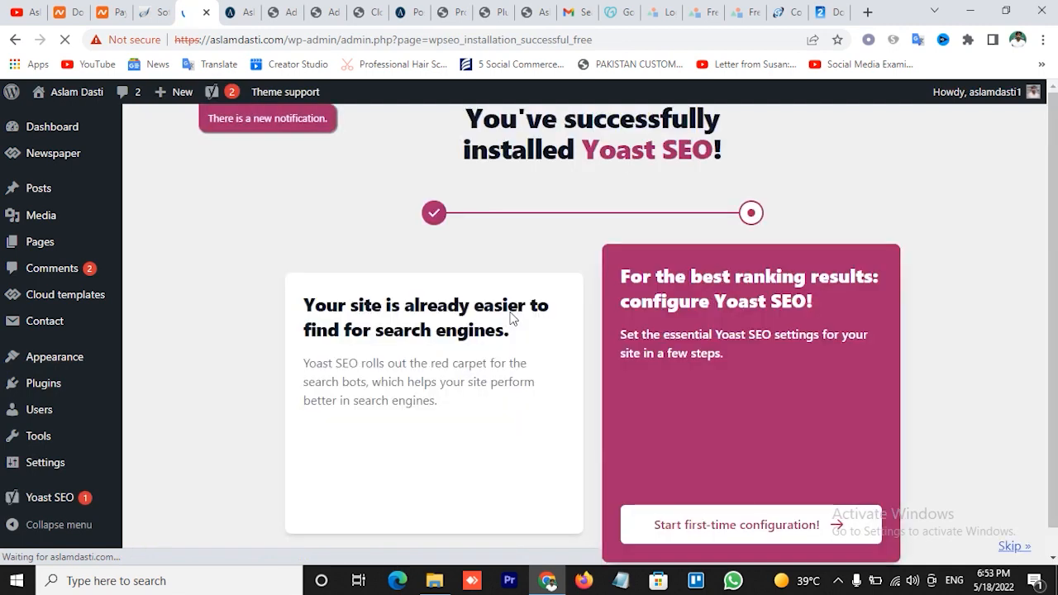
scroll(738, 353, "down", 1)
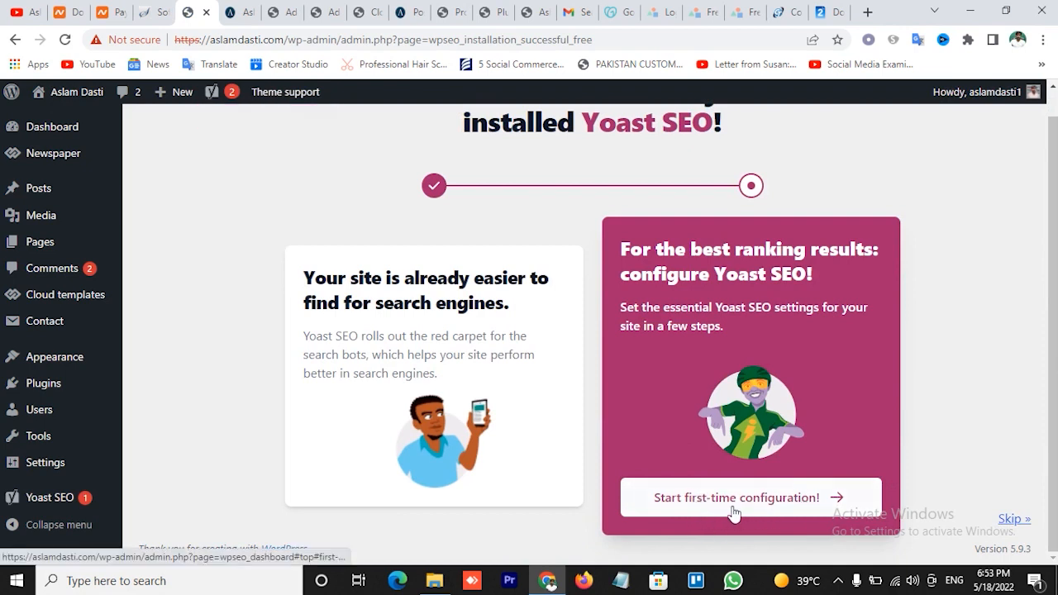
left_click(1013, 522)
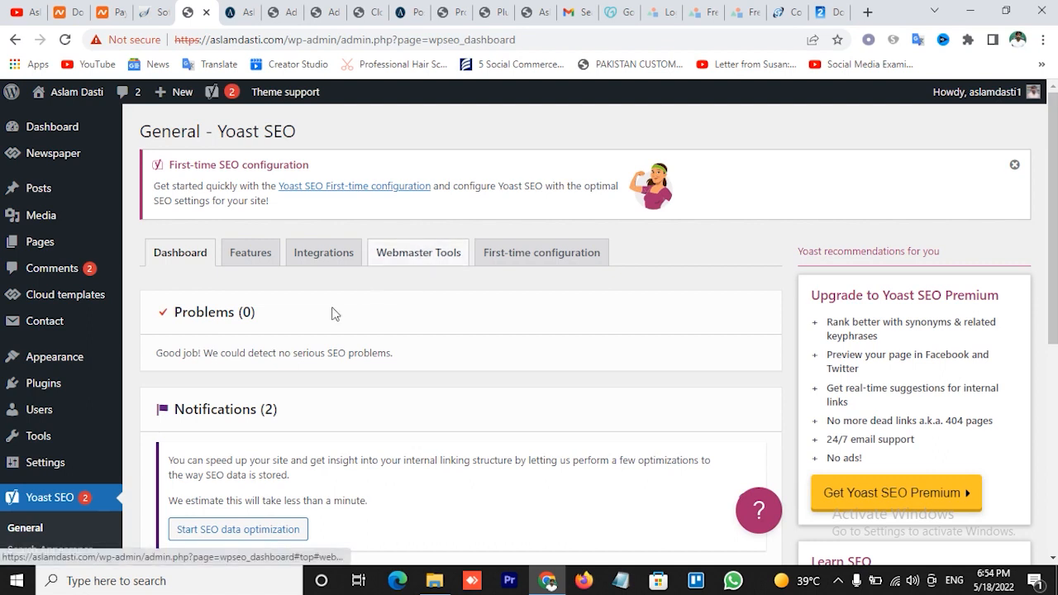
- Search Add Plugins for 'autoptimize', then install and activate Autoptimize
mouse_move(86, 387)
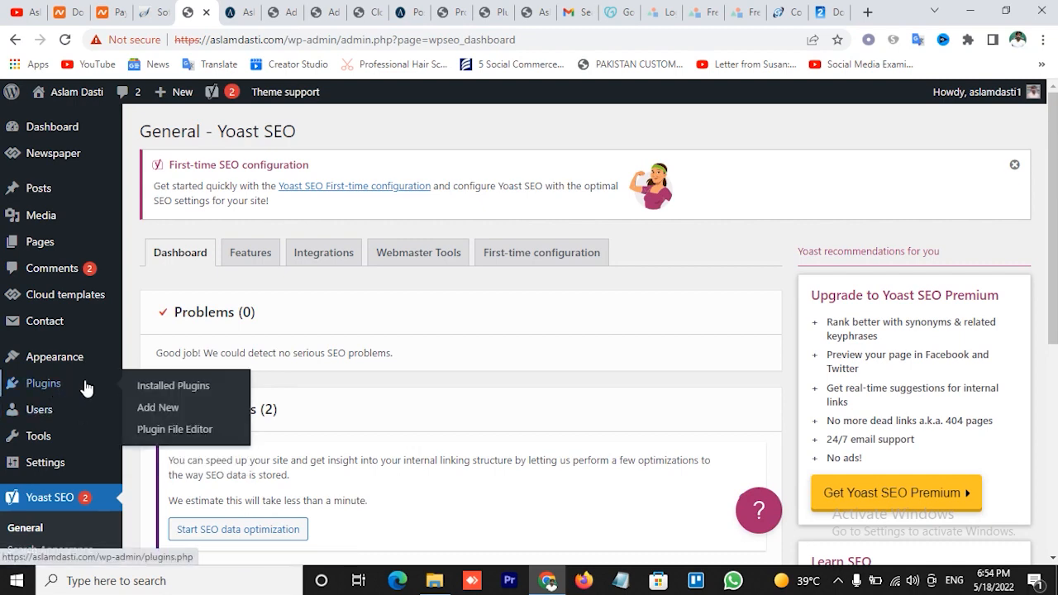
left_click(170, 410)
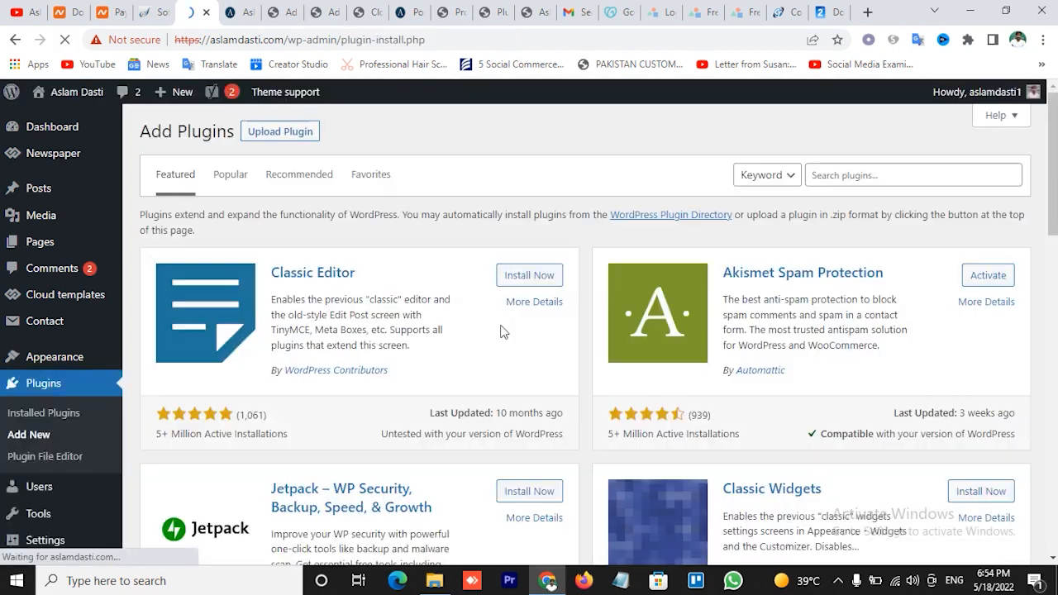
left_click(866, 177)
type("autoptimize")
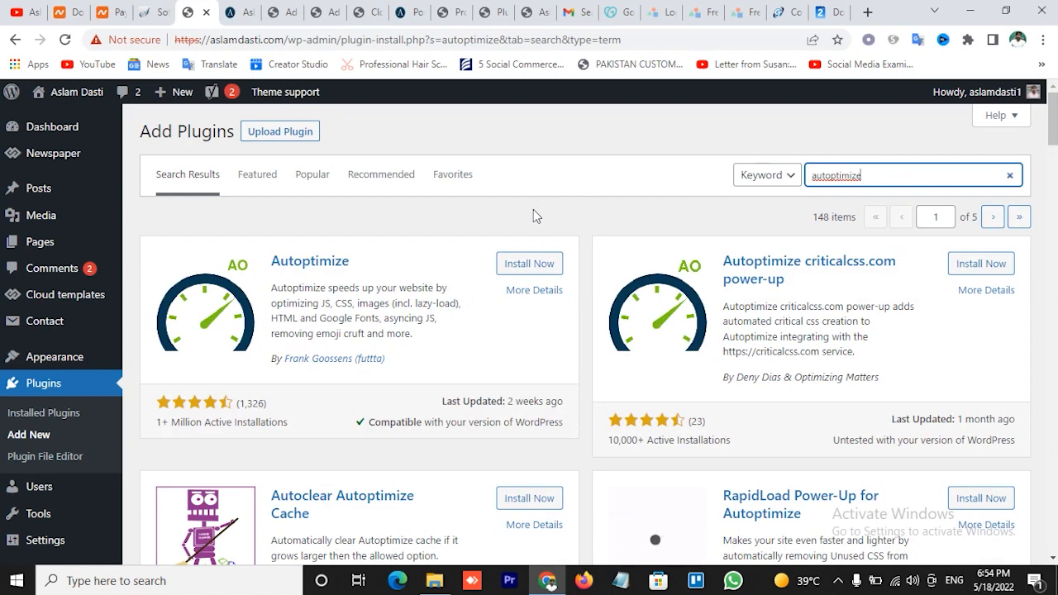
left_click(538, 264)
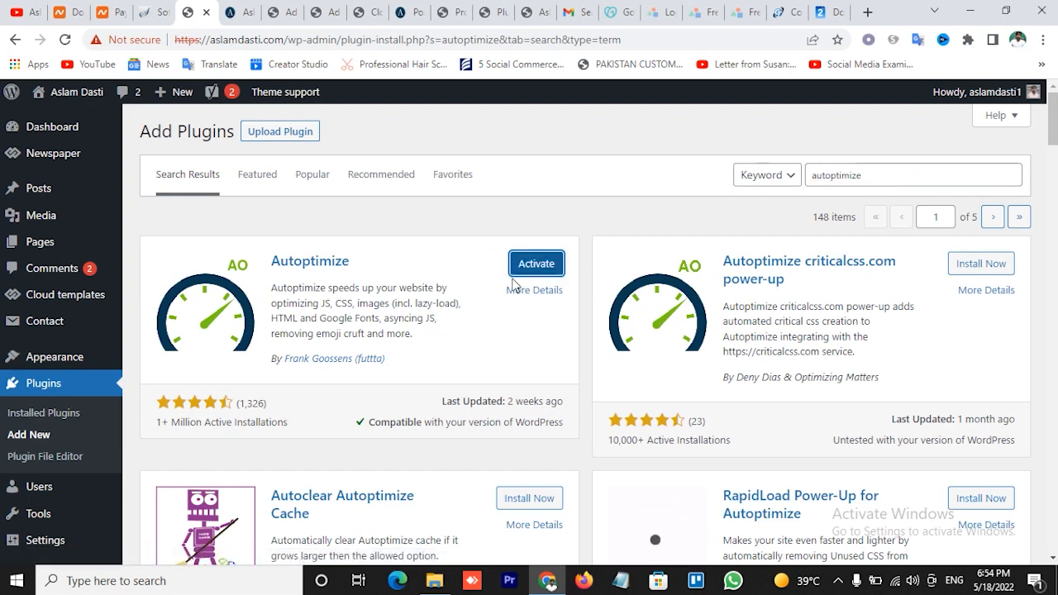
left_click(532, 273)
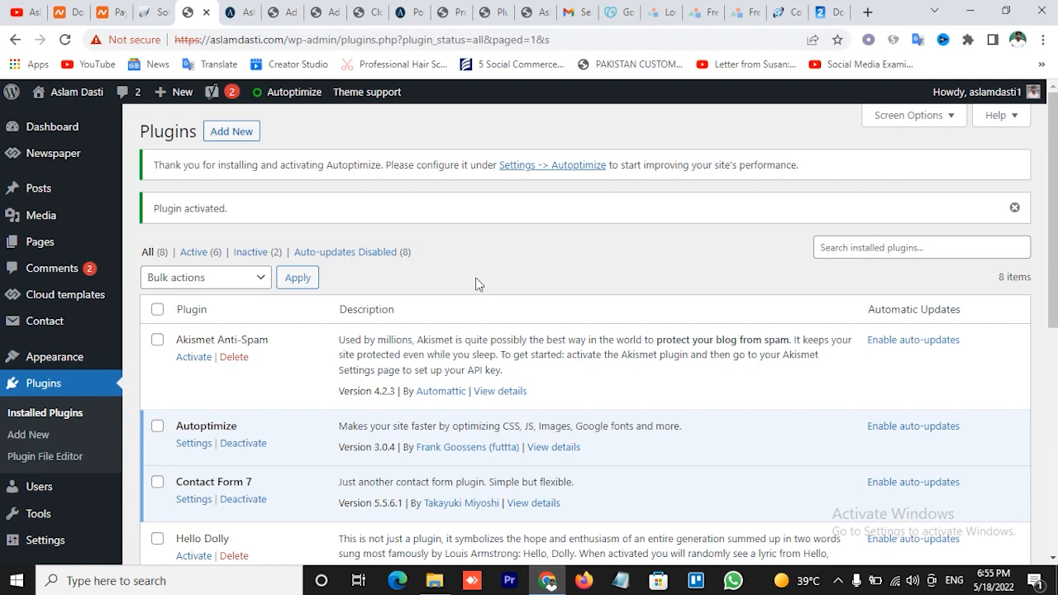
- Look over the General and Writing settings pages without changing anything
scroll(410, 315, "down", 1)
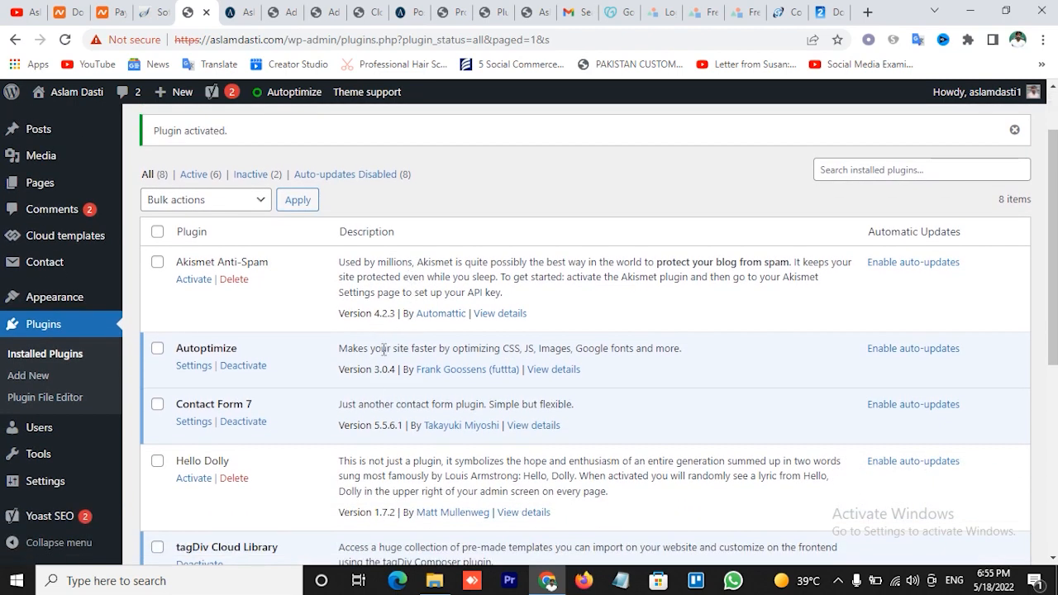
mouse_move(60, 489)
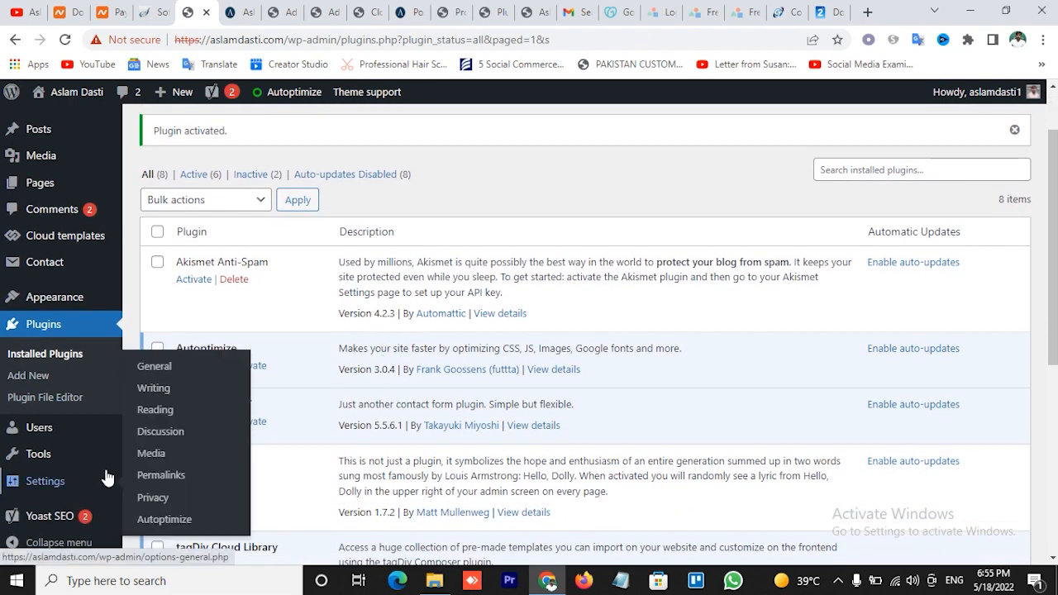
left_click(157, 369)
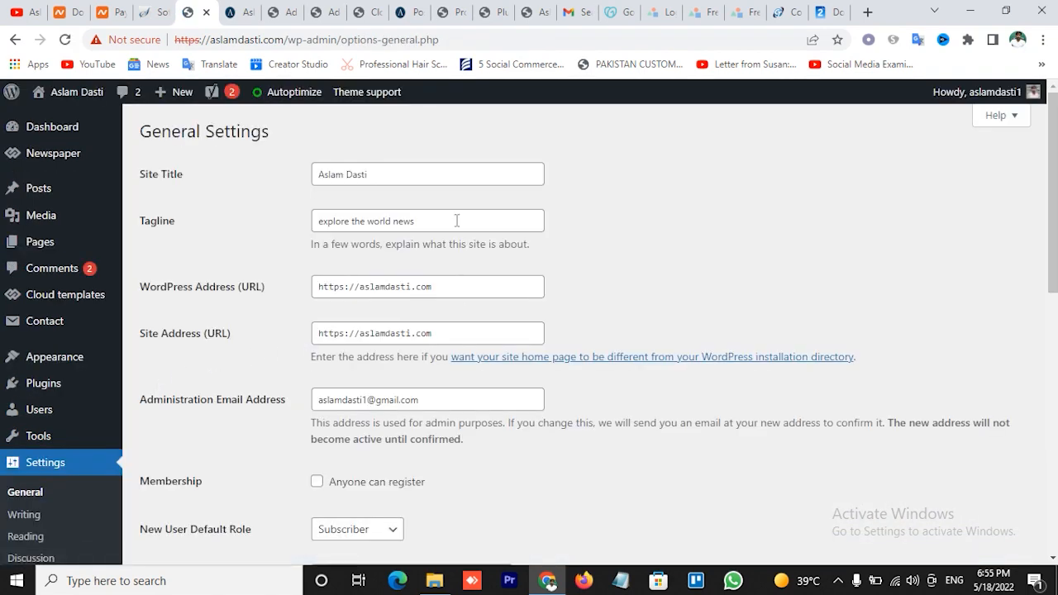
scroll(414, 323, "down", 1)
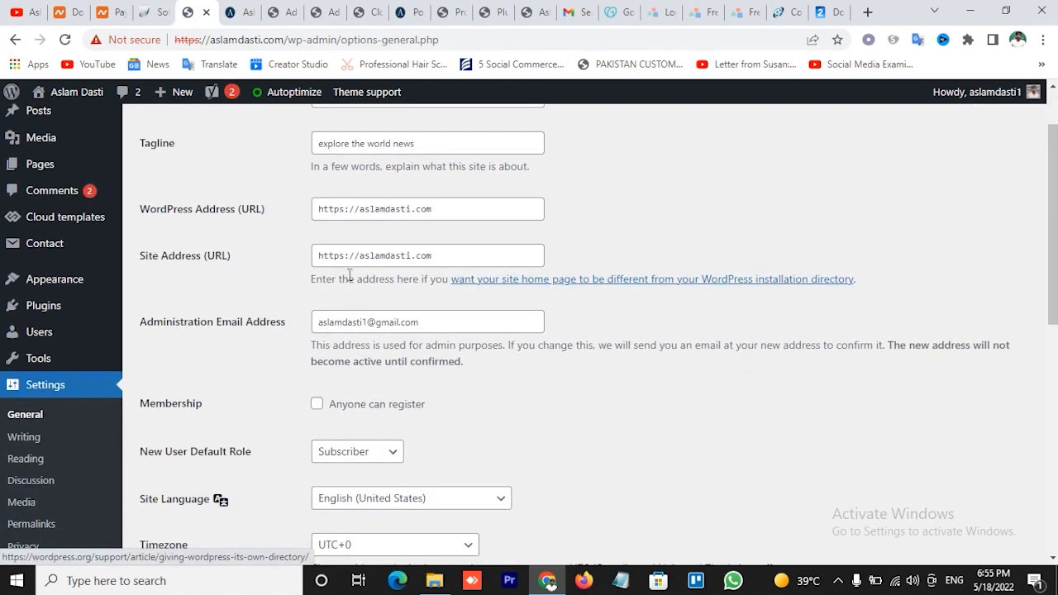
scroll(341, 201, "down", 5)
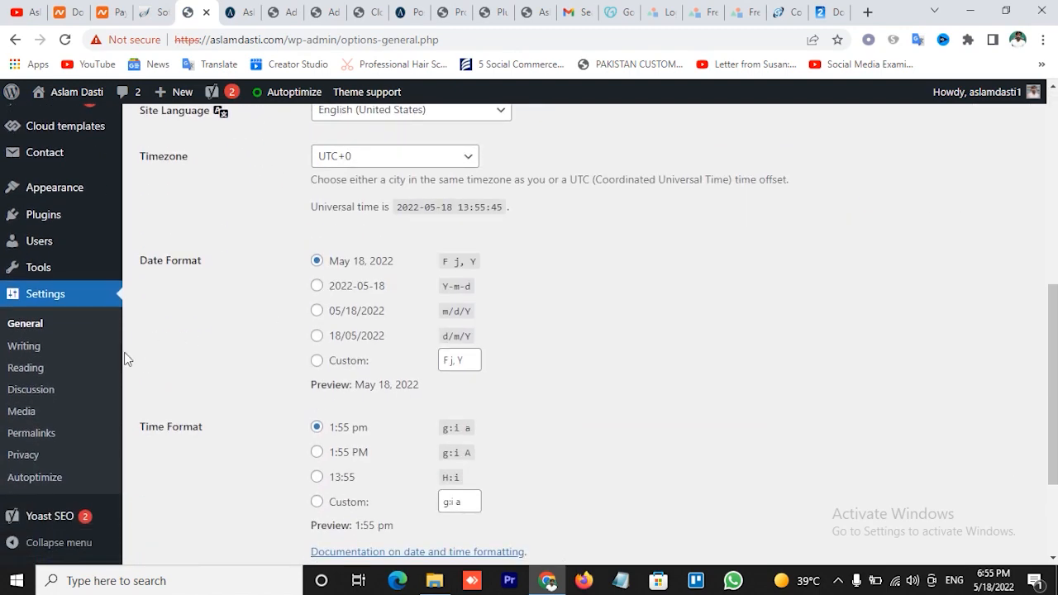
left_click(103, 355)
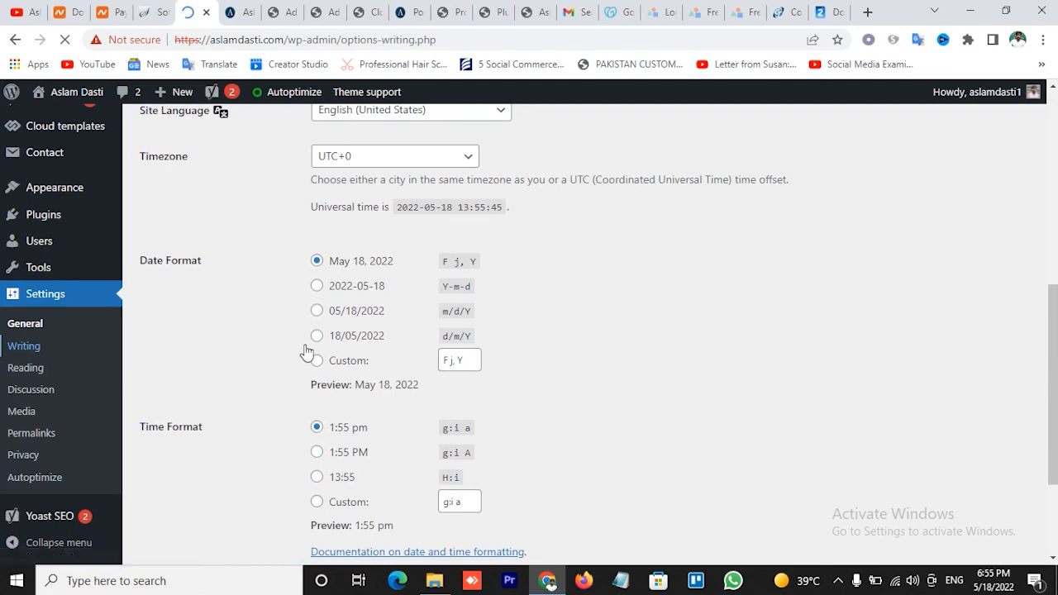
scroll(579, 379, "down", 2)
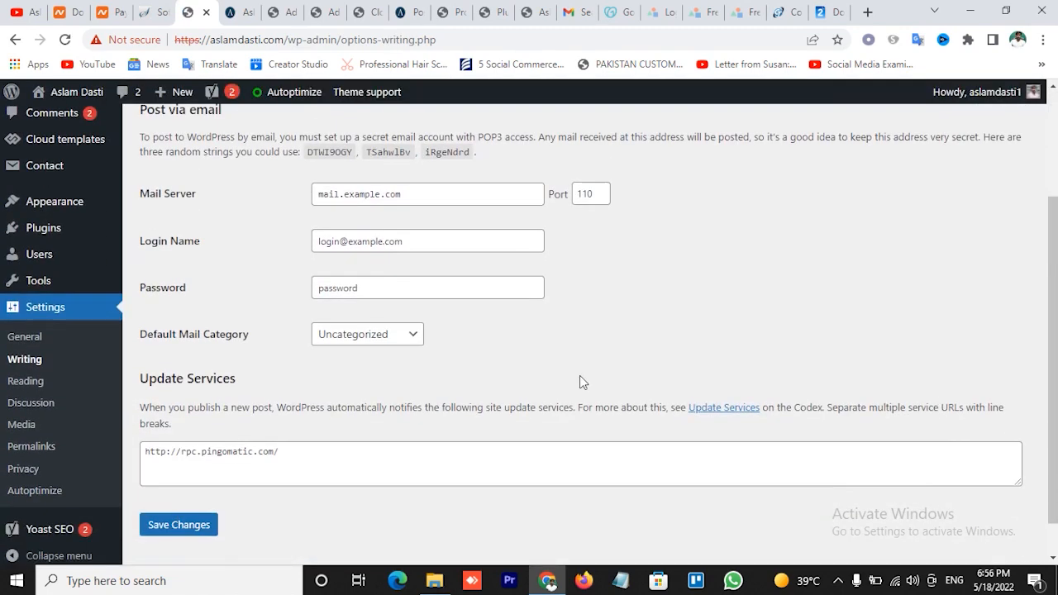
scroll(572, 383, "up", 2)
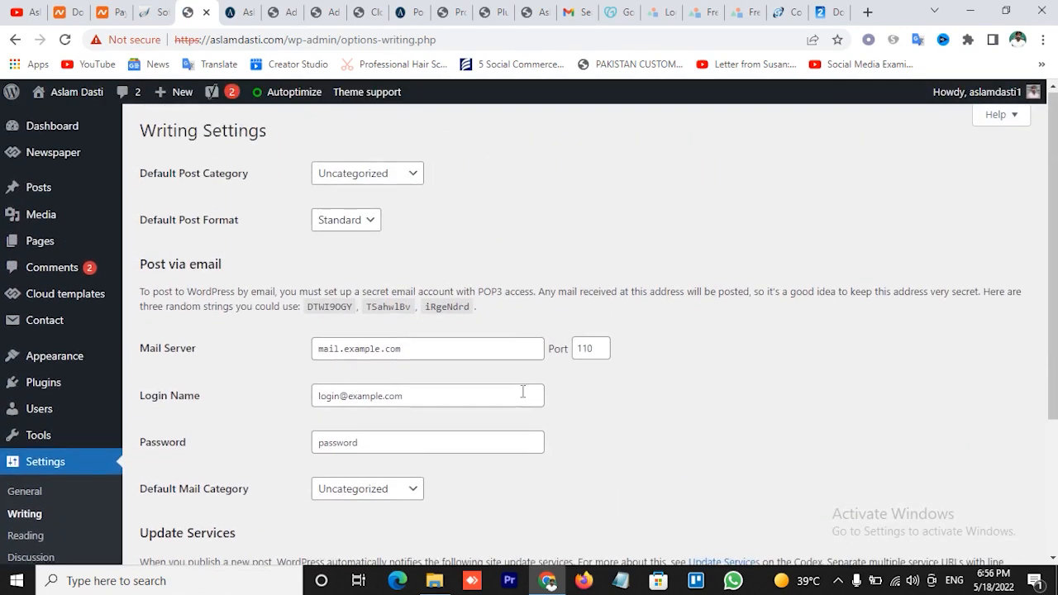
scroll(523, 390, "down", 3)
left_click(370, 246)
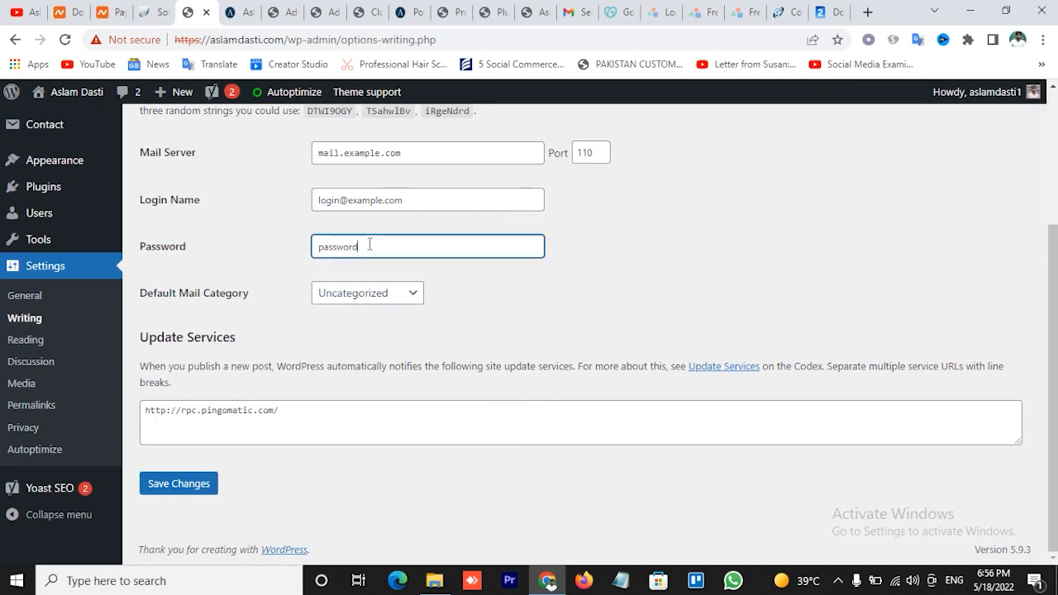
- Review the Reading and Media settings pages, then go to Permalink Settings
left_click(31, 339)
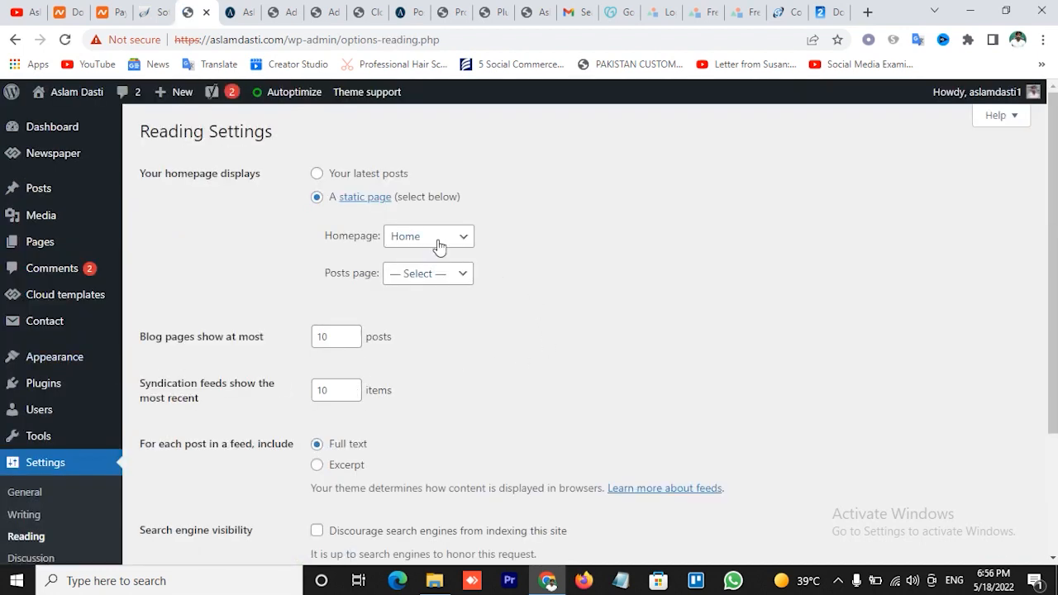
scroll(421, 384, "down", 3)
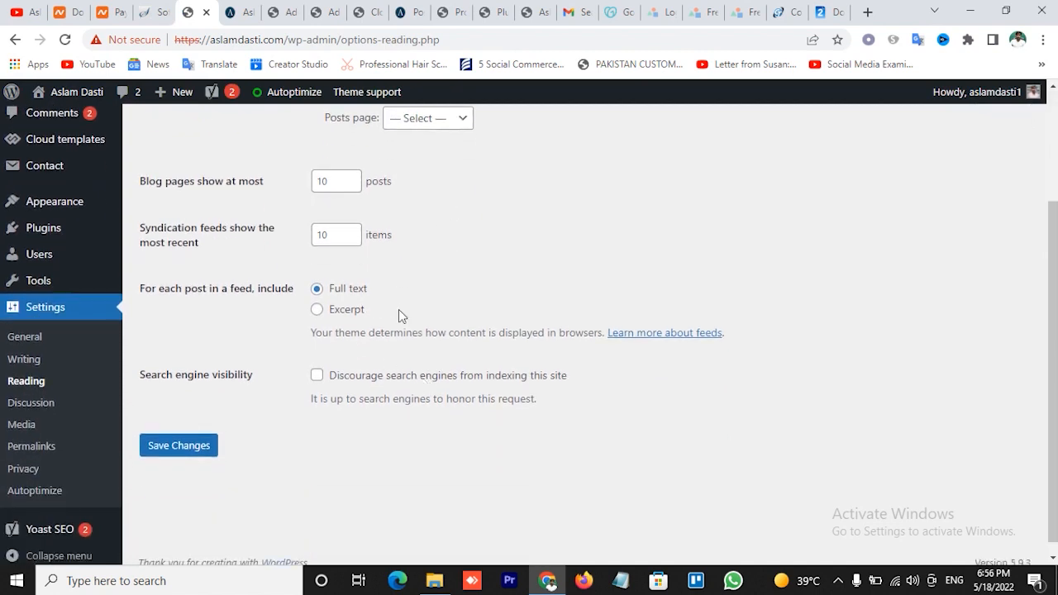
scroll(397, 314, "down", 1)
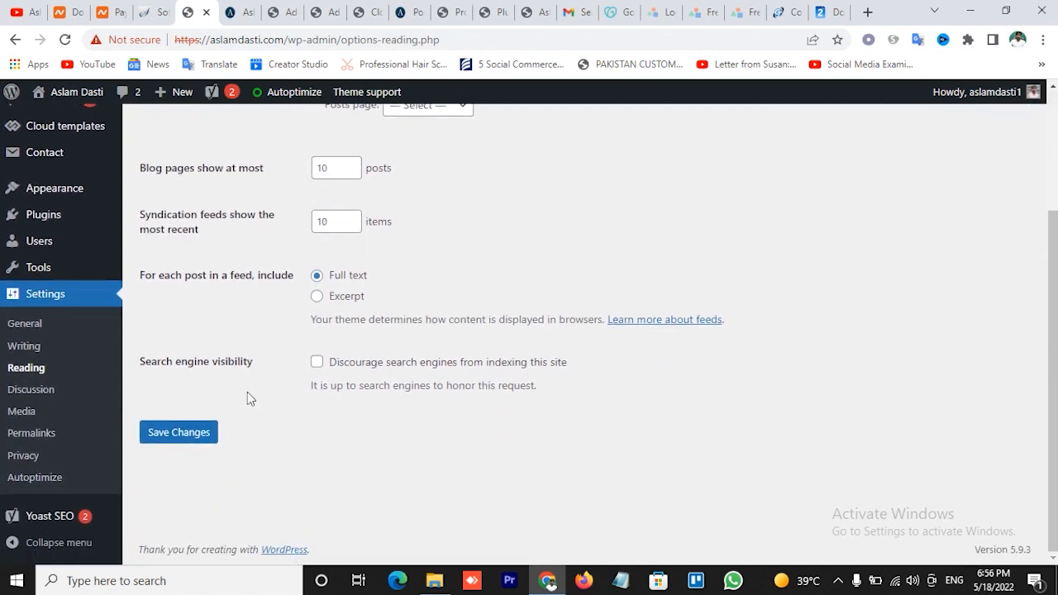
left_click(34, 411)
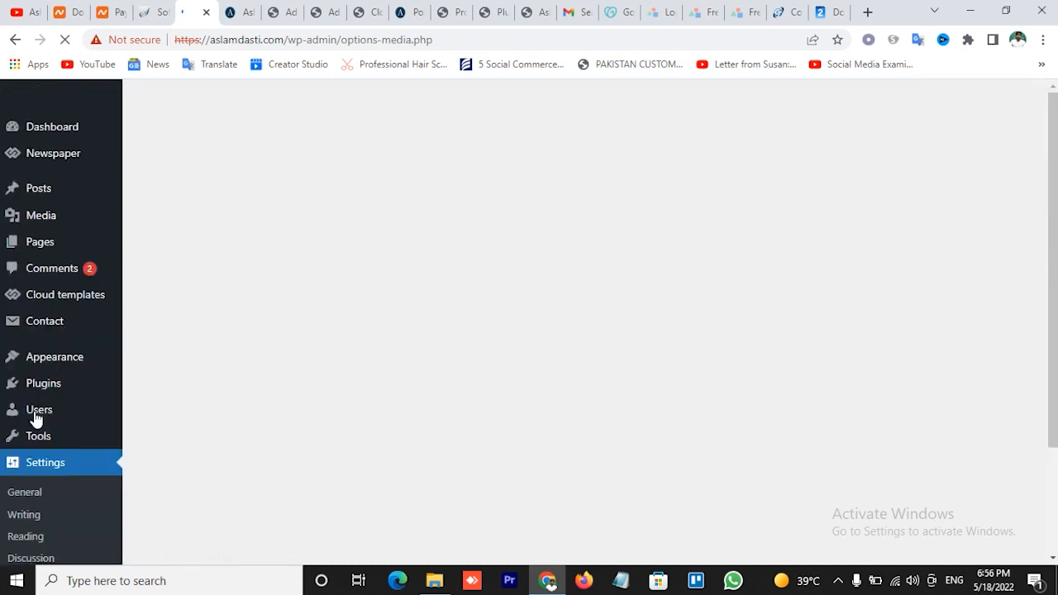
scroll(307, 354, "down", 2)
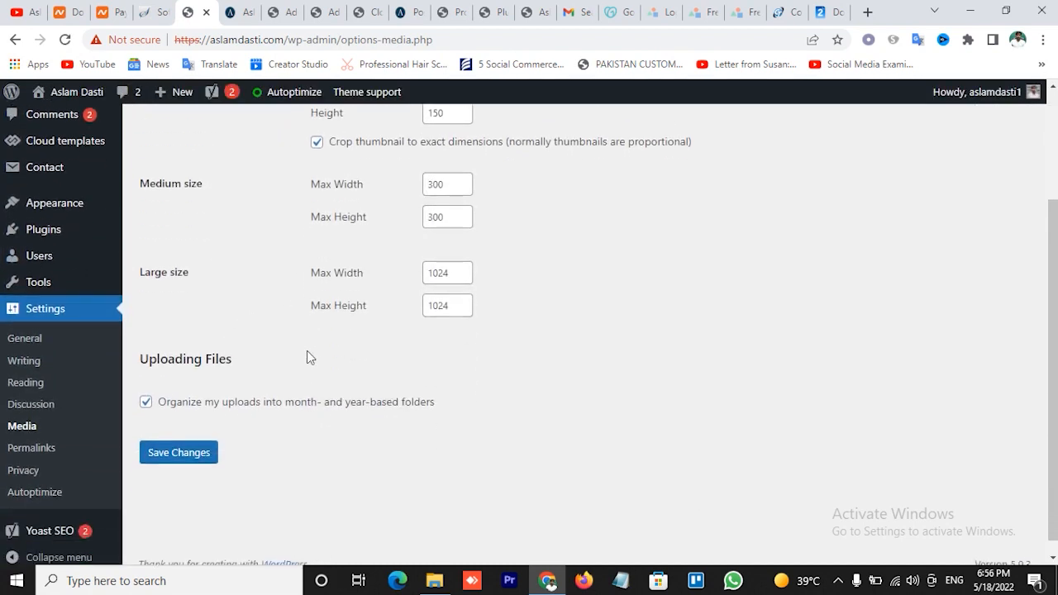
left_click(23, 437)
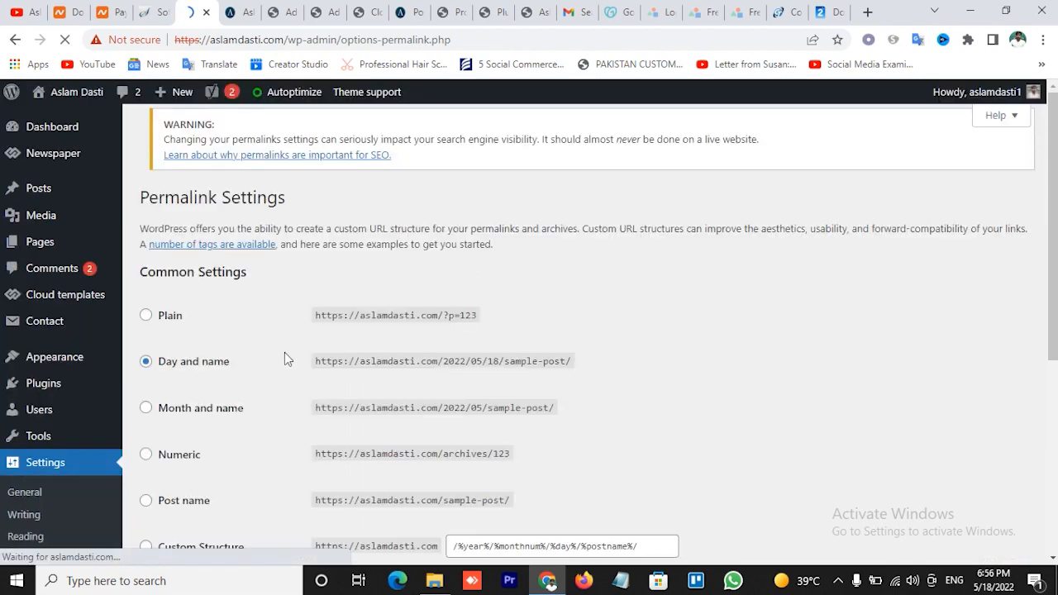
- Change the permalink structure to Post name (/%postname%/) and save the changes
scroll(325, 397, "down", 2)
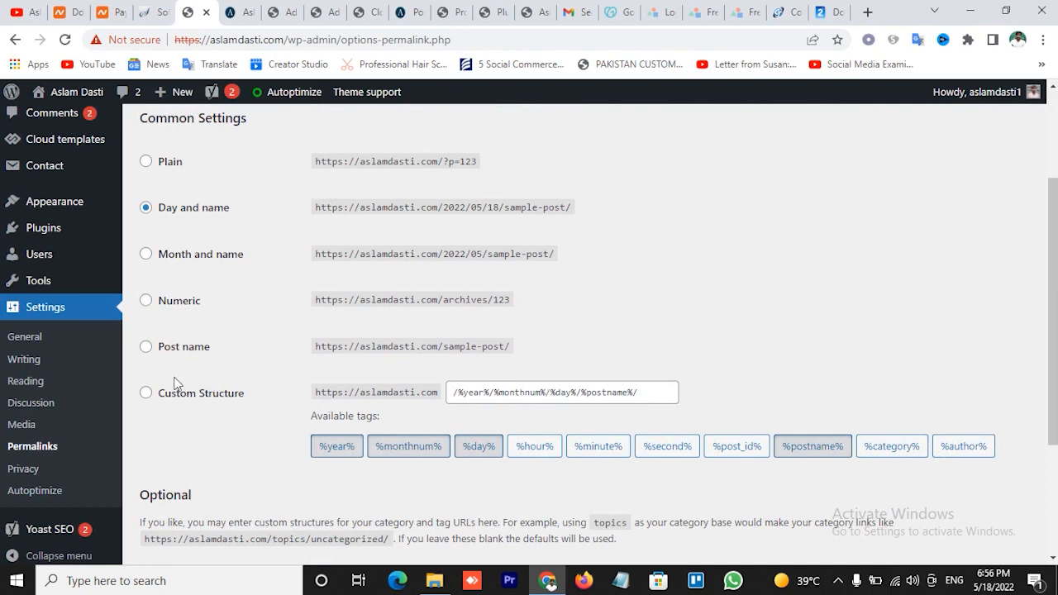
left_click(146, 348)
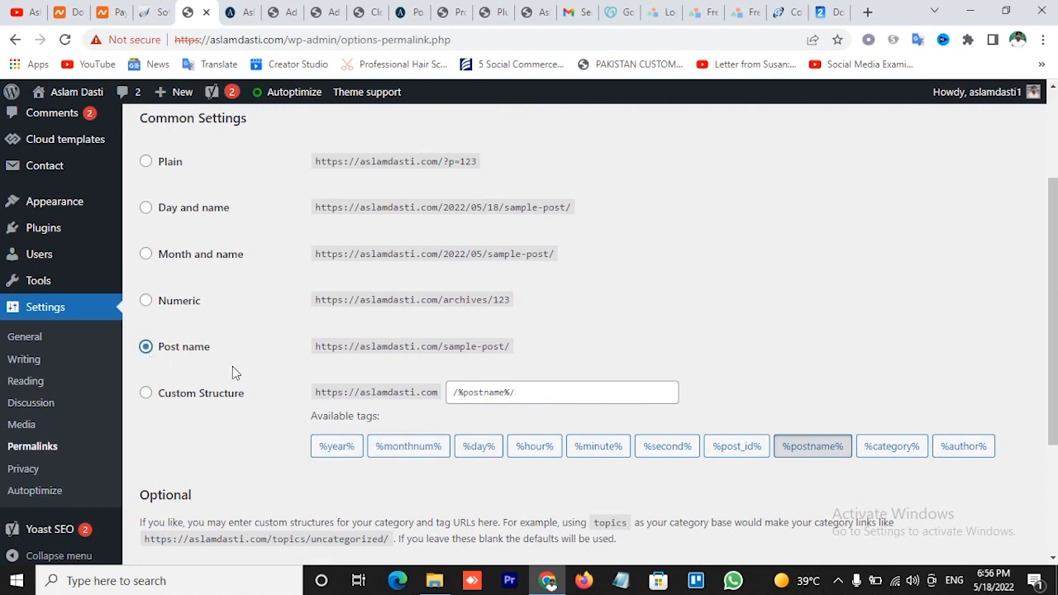
scroll(255, 361, "down", 2)
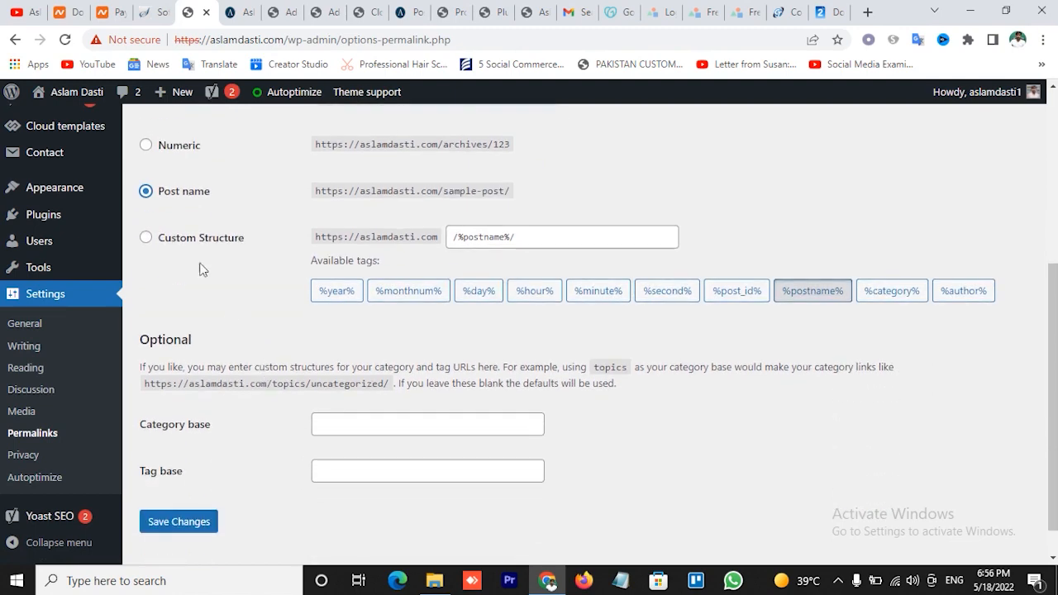
left_click(202, 515)
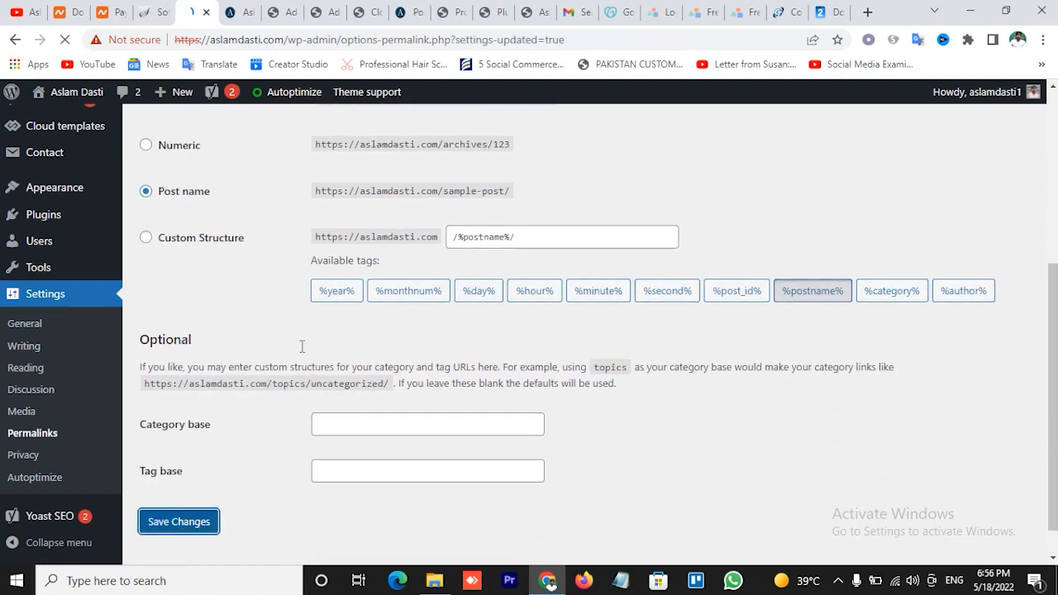
scroll(281, 395, "down", 3)
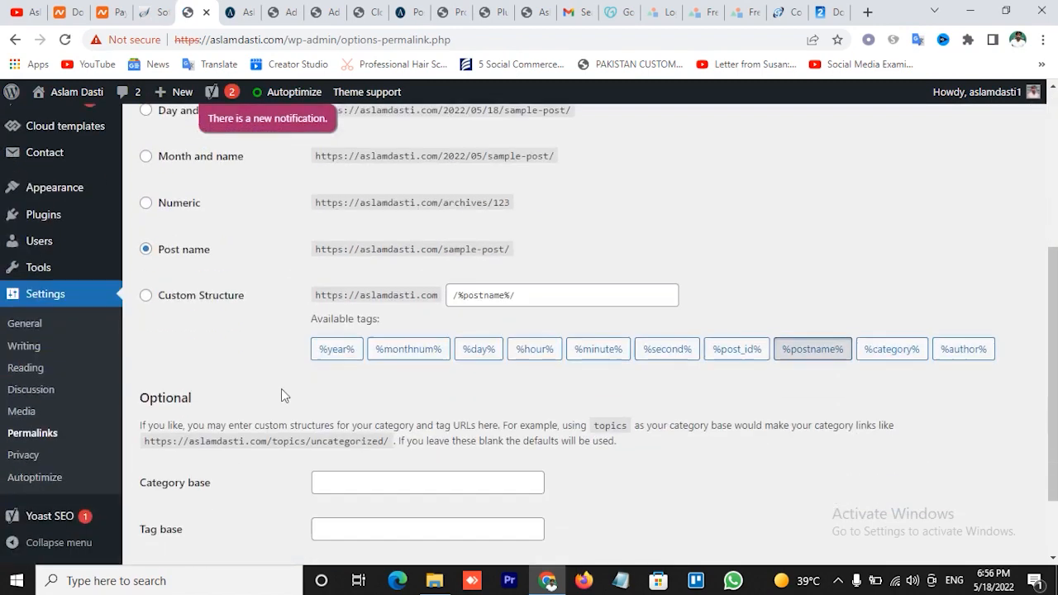
scroll(282, 396, "down", 2)
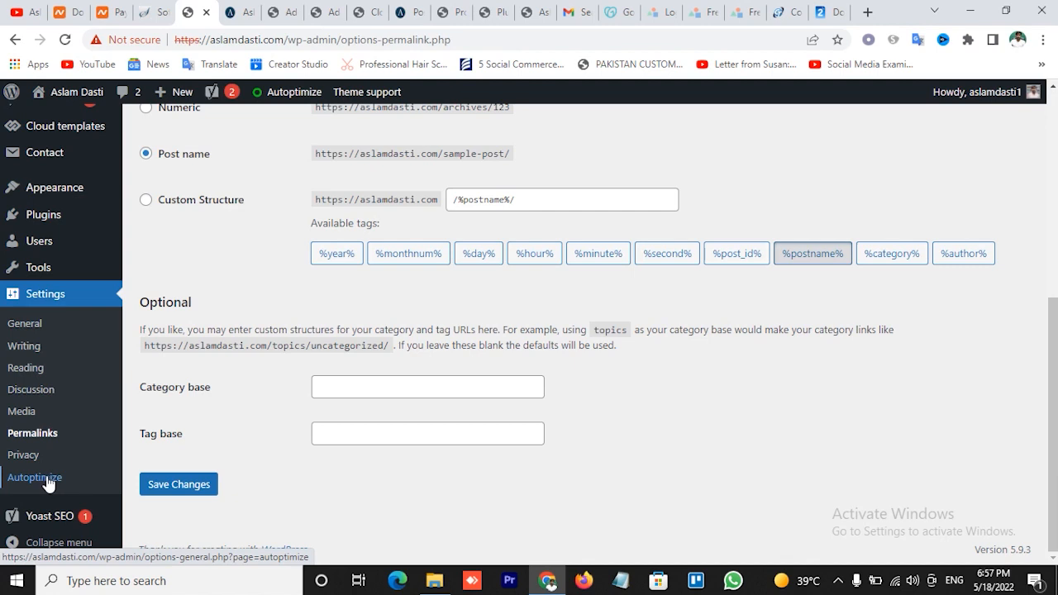
scroll(48, 484, "up", 2)
mouse_move(21, 352)
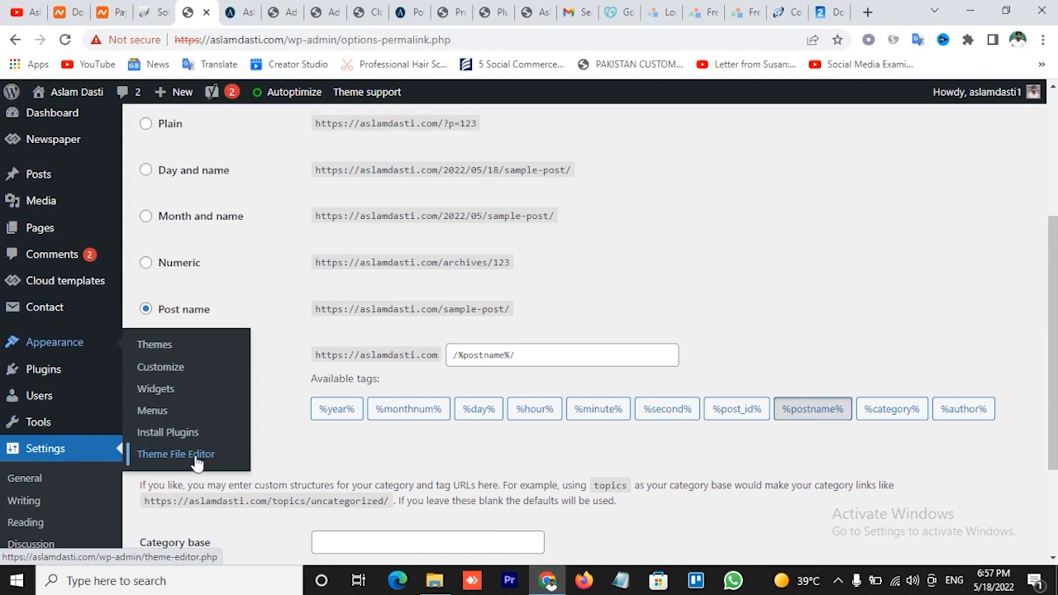
- On the front-page tab, proceed past the certificate warning to the Nancy Reagan article
left_click(236, 12)
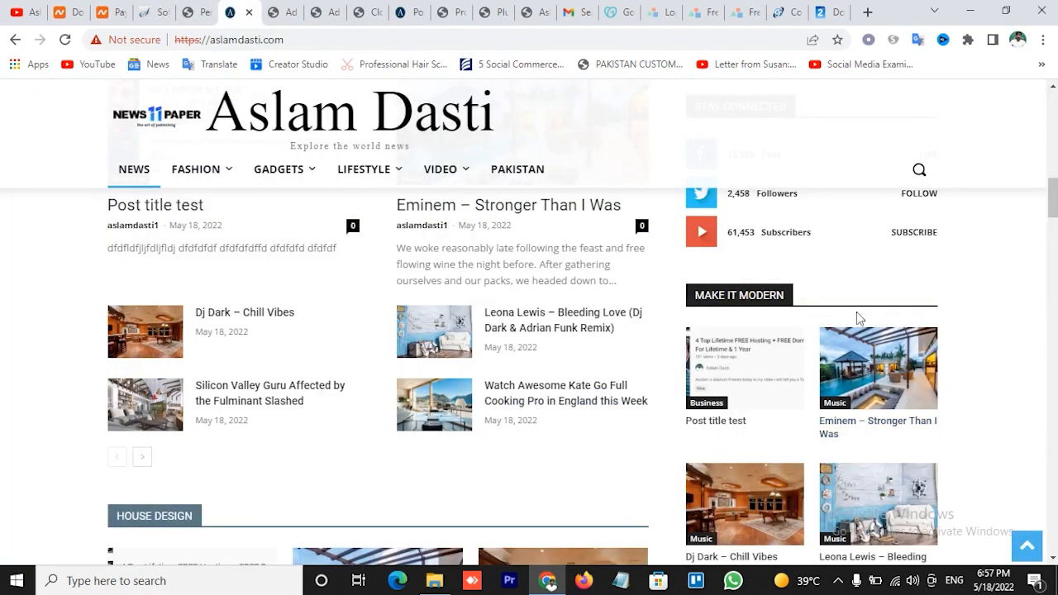
scroll(857, 312, "up", 5)
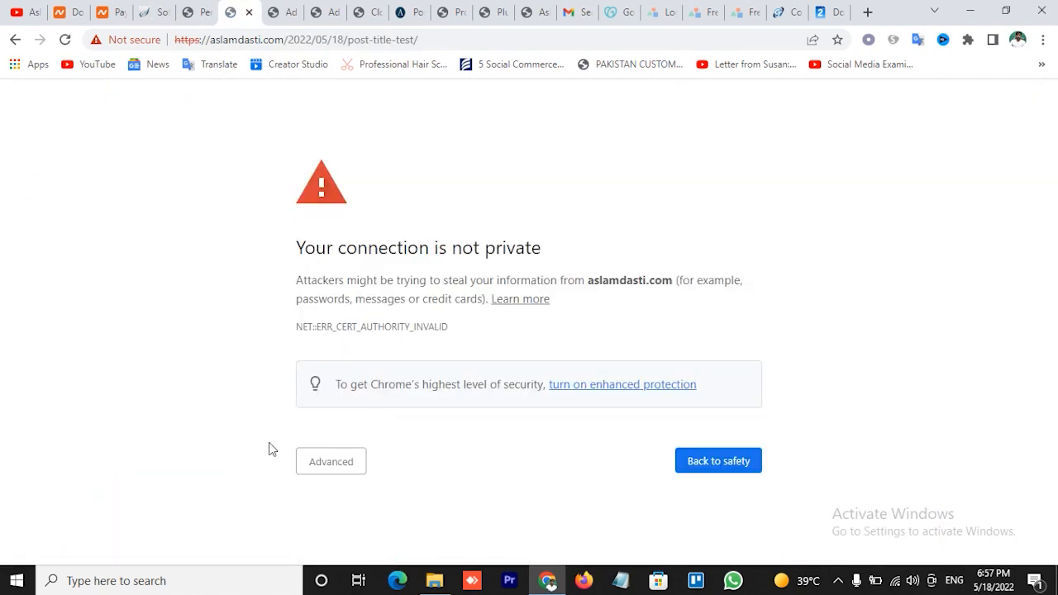
left_click(335, 465)
left_click(370, 520)
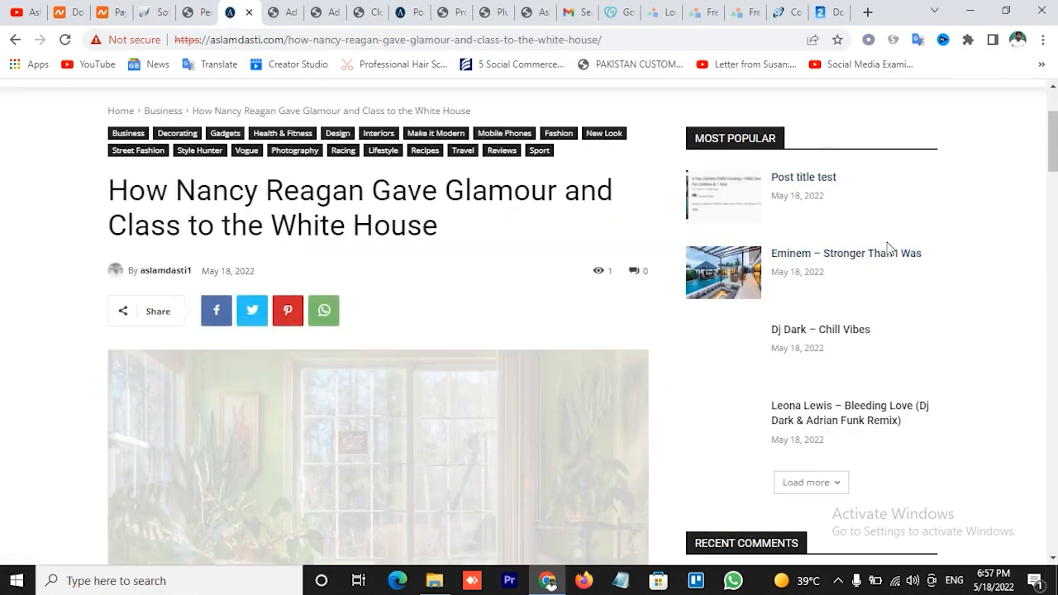
- Scroll through the article, then return to the Permalink Settings tab
scroll(888, 248, "down", 8)
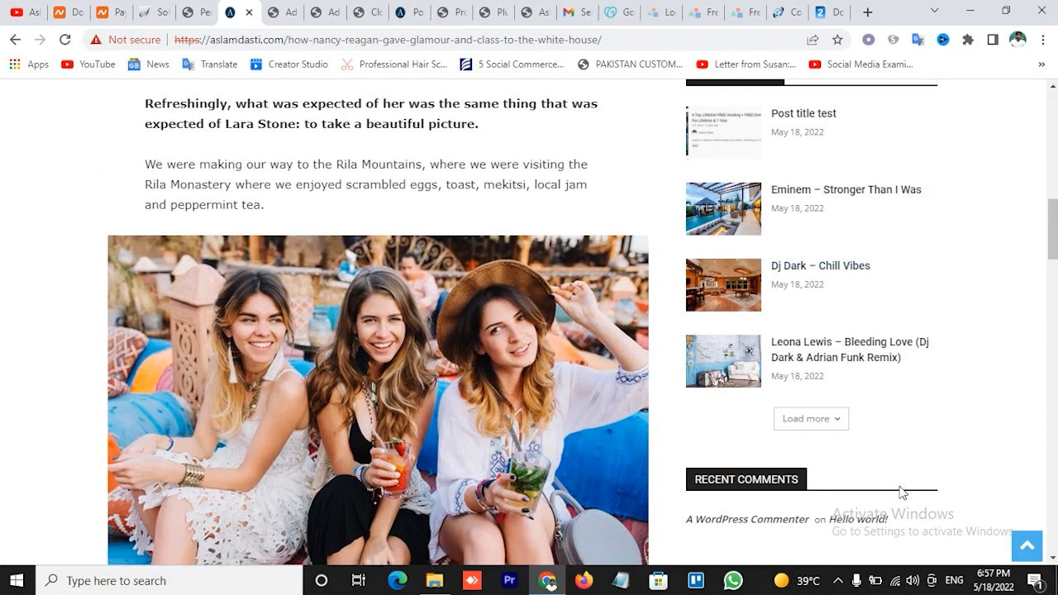
scroll(903, 501, "down", 3)
scroll(903, 496, "up", 8)
scroll(903, 494, "up", 3)
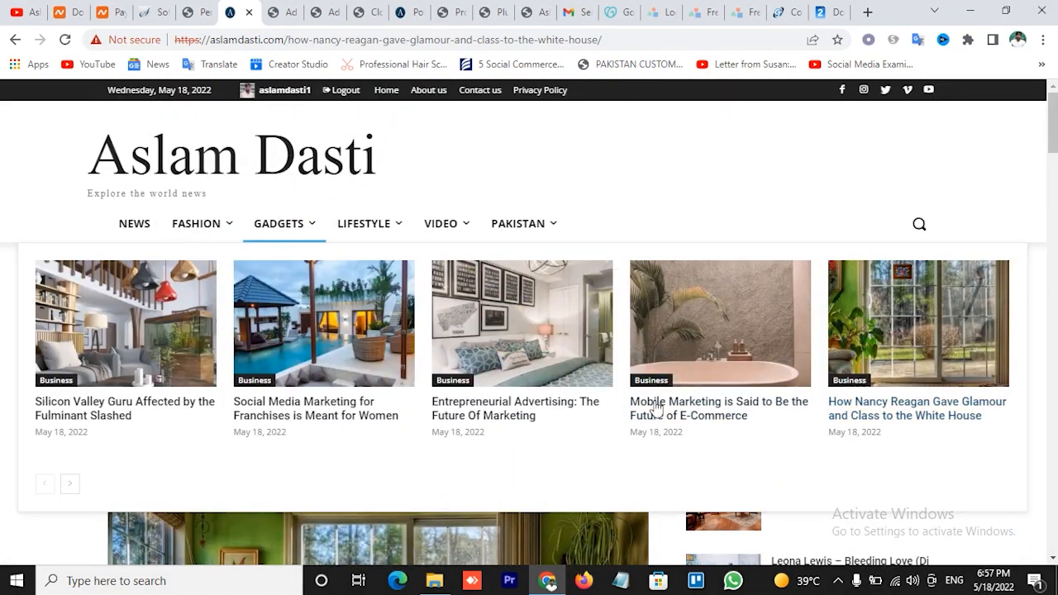
left_click(199, 10)
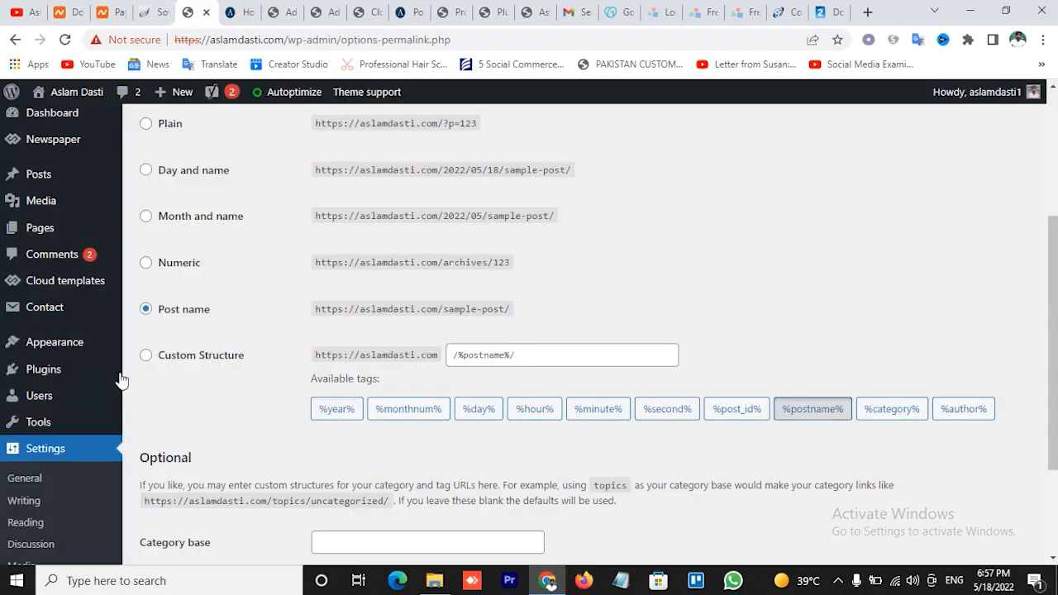
mouse_move(86, 354)
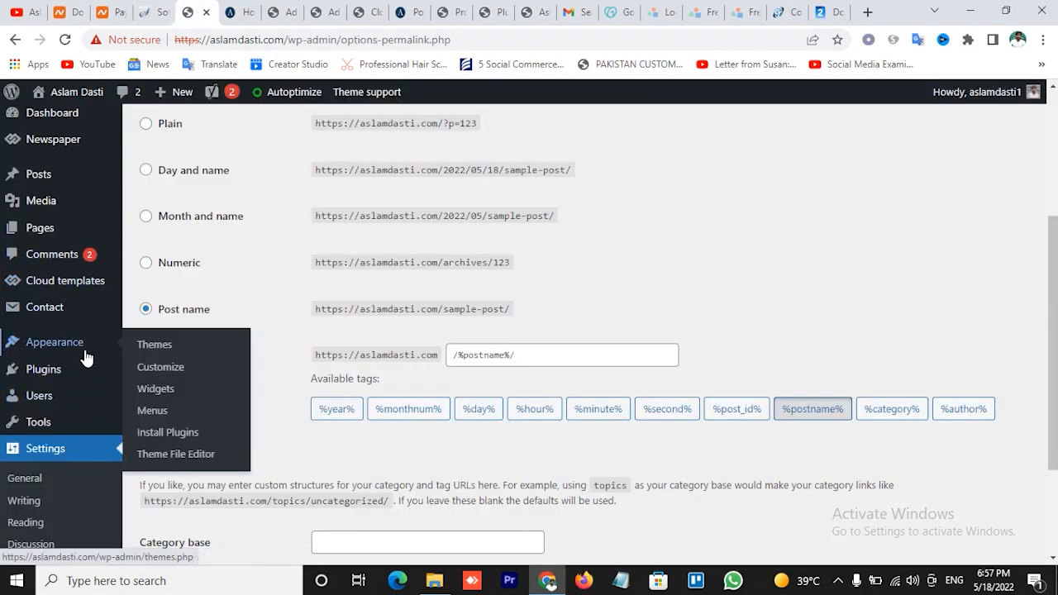
left_click(153, 368)
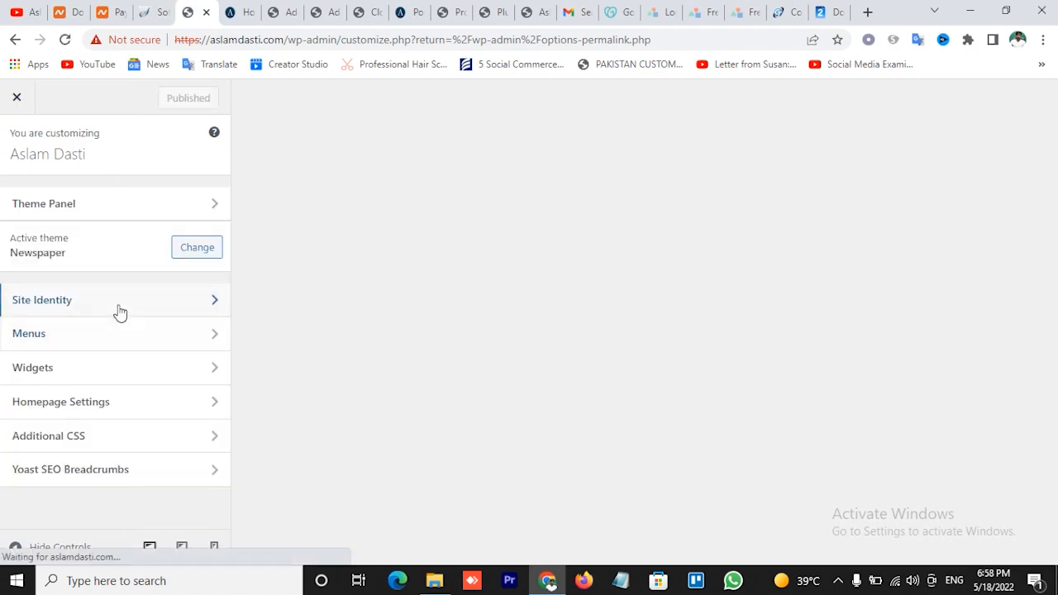
left_click(118, 310)
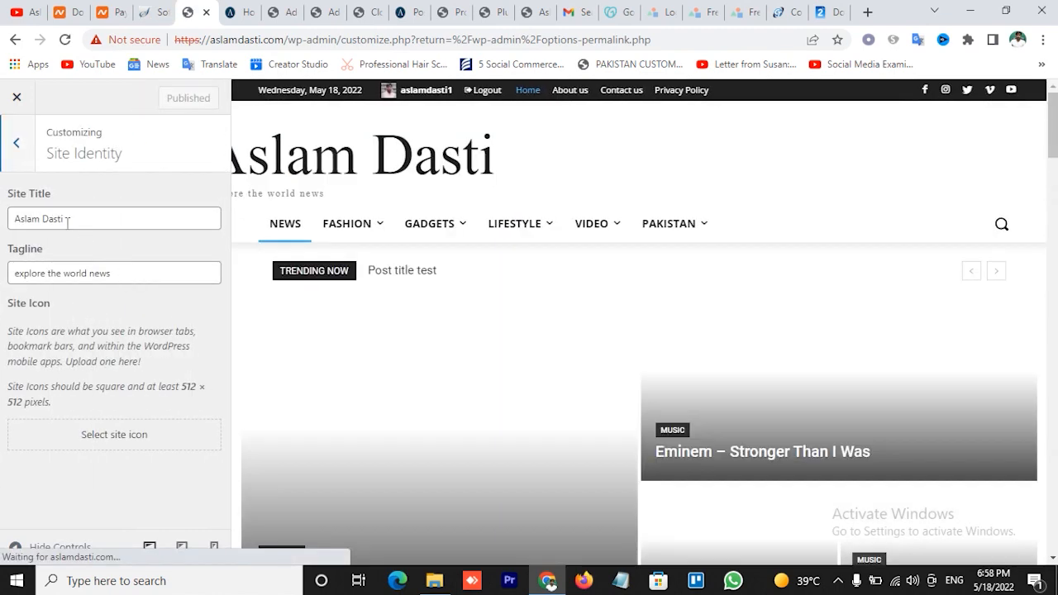
left_click(68, 219)
left_click(83, 273)
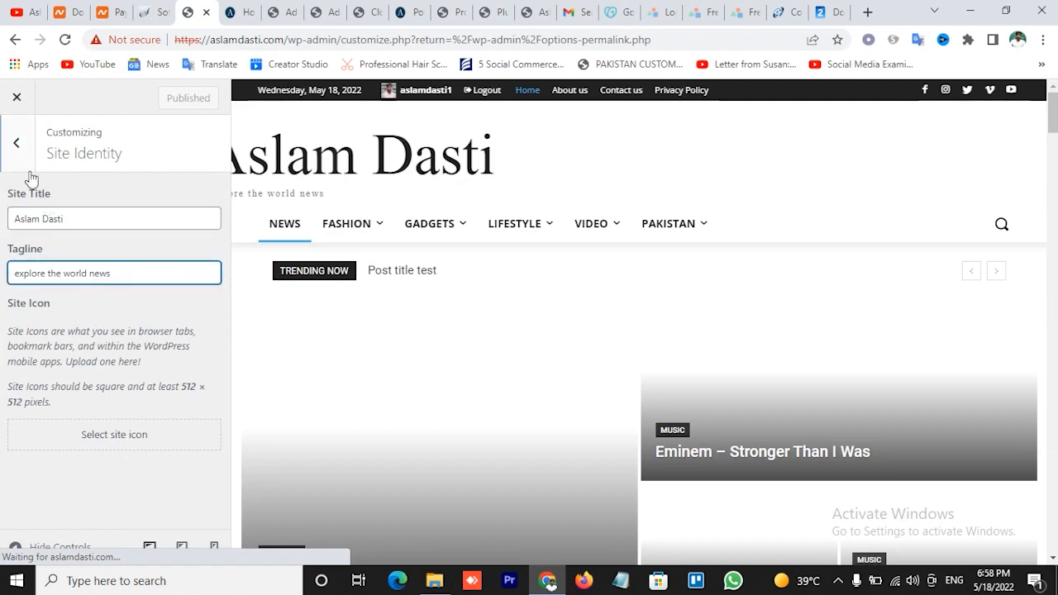
left_click(16, 144)
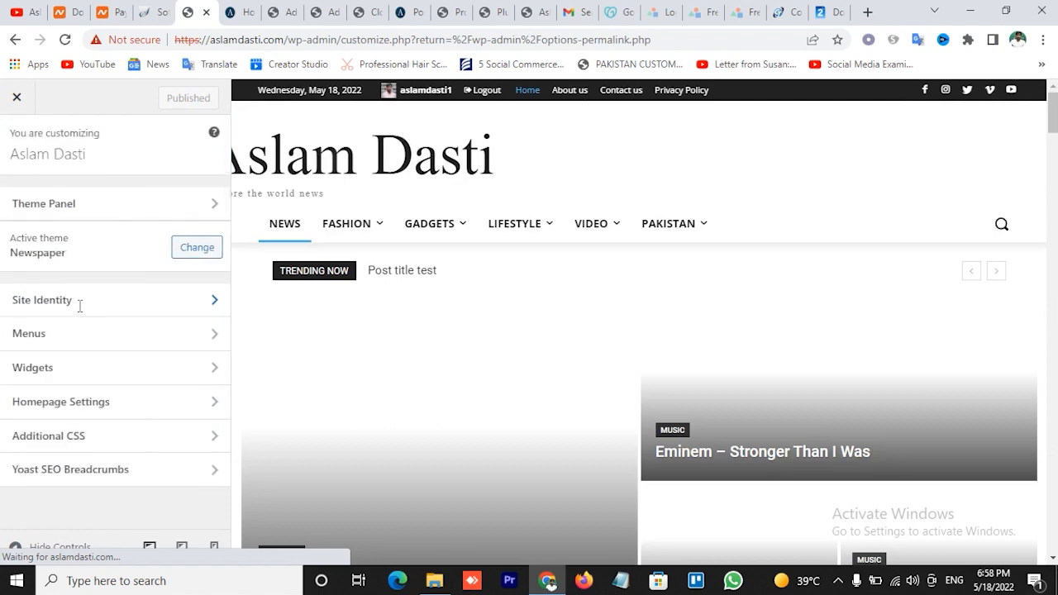
left_click(66, 342)
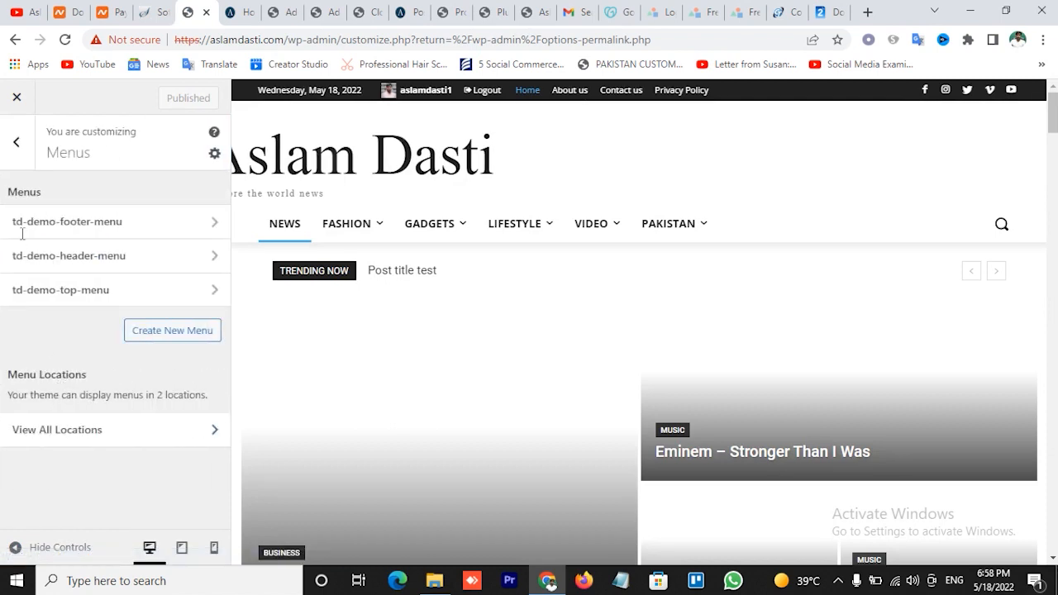
left_click(17, 146)
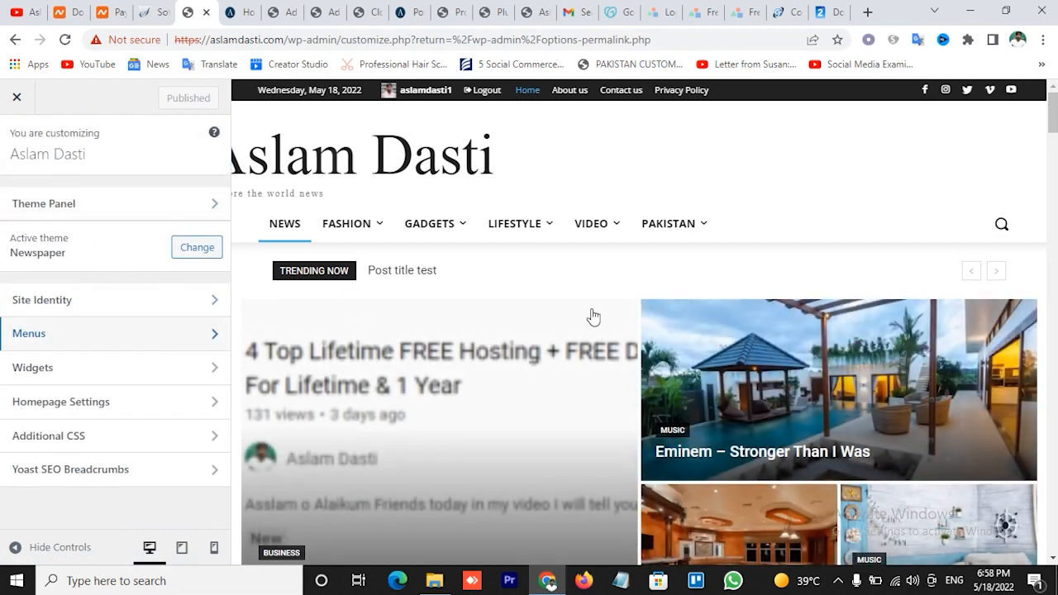
scroll(635, 321, "down", 4)
scroll(598, 319, "up", 4)
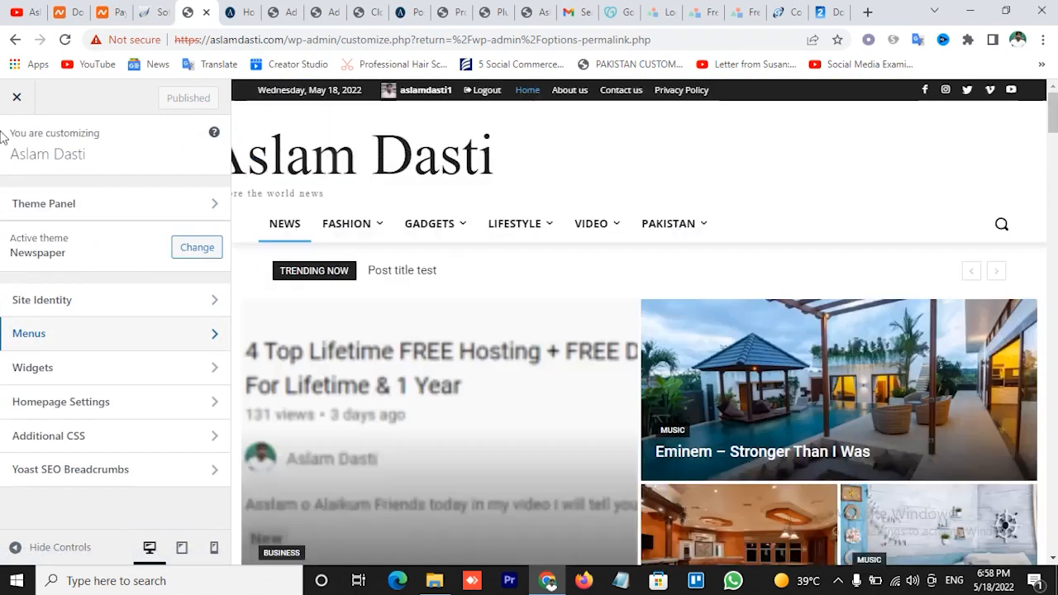
left_click(18, 100)
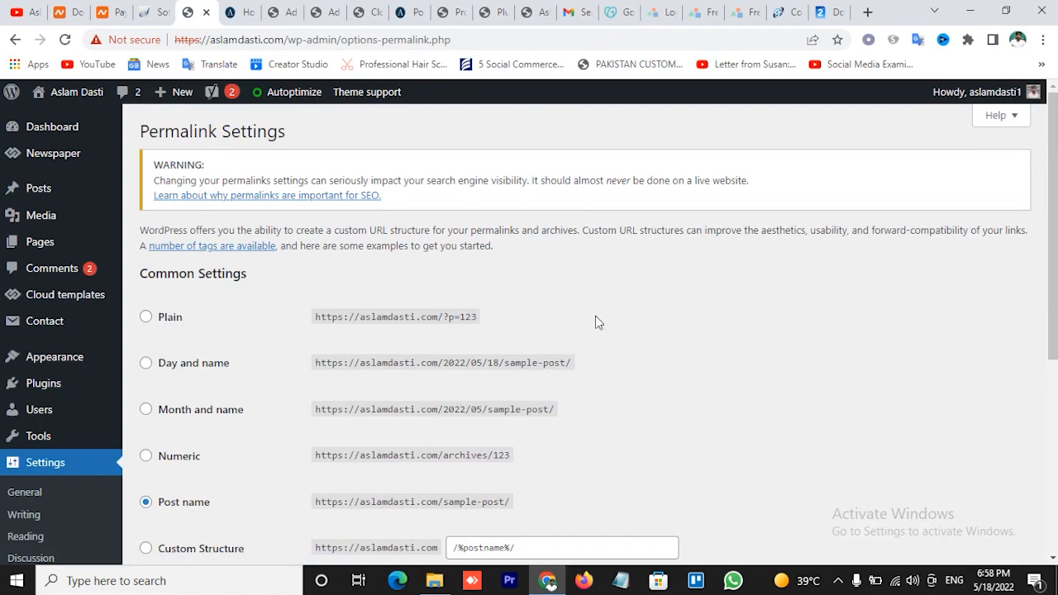
- Scroll down Permalink Settings, then switch to the live homepage tab with Ctrl+Tab
scroll(596, 316, "down", 4)
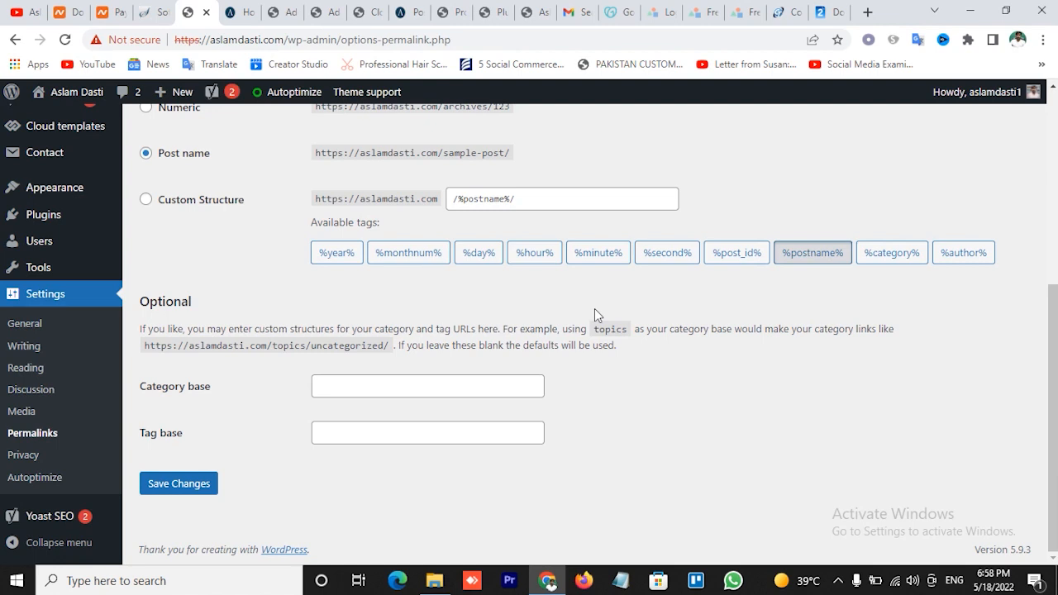
key("ctrl+Tab")
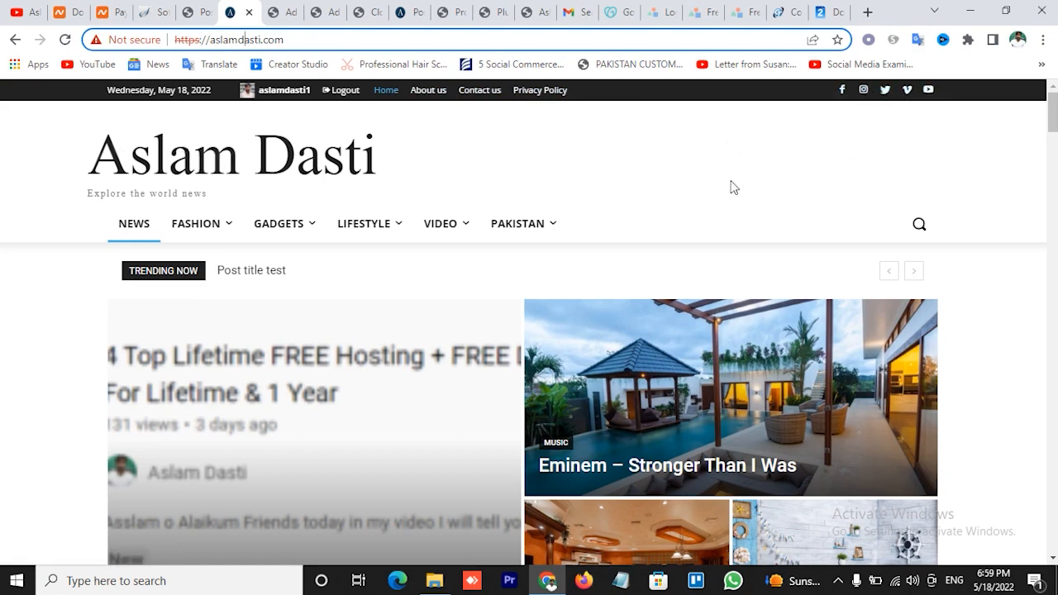
mouse_move(213, 224)
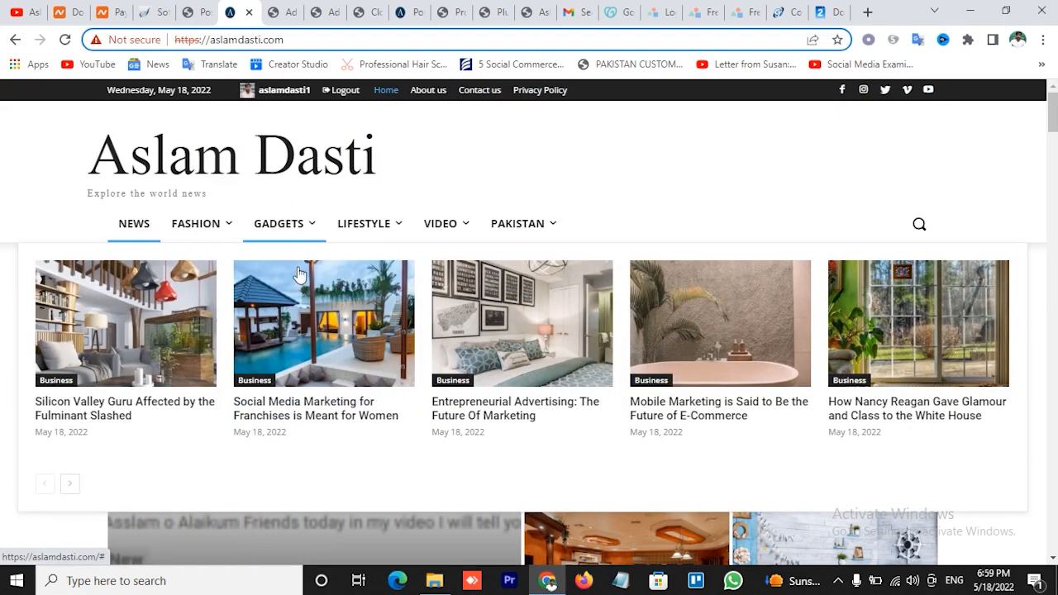
mouse_move(519, 231)
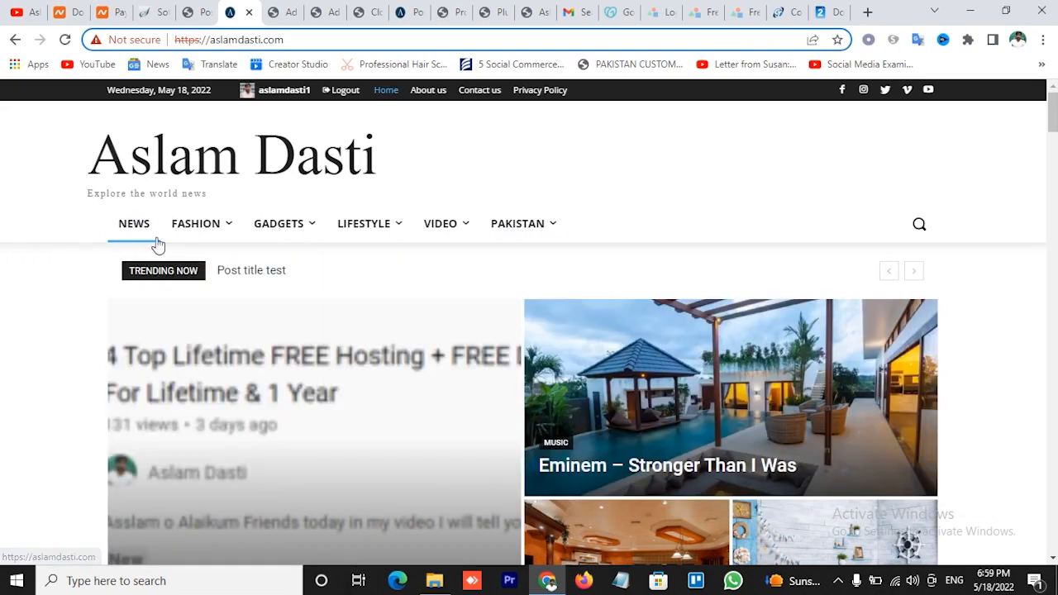
scroll(22, 234, "down", 3)
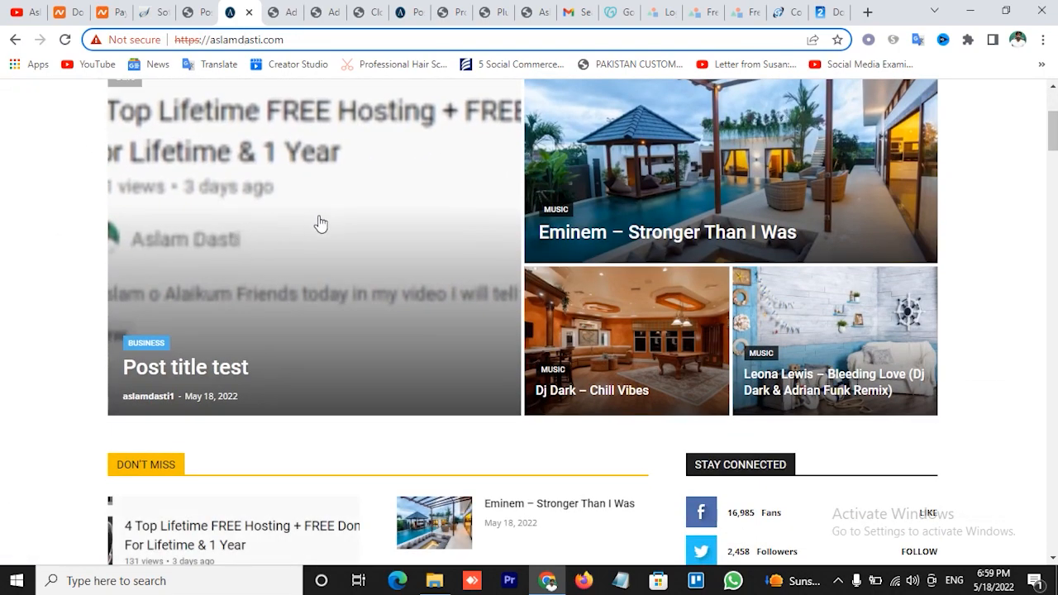
scroll(286, 240, "up", 2)
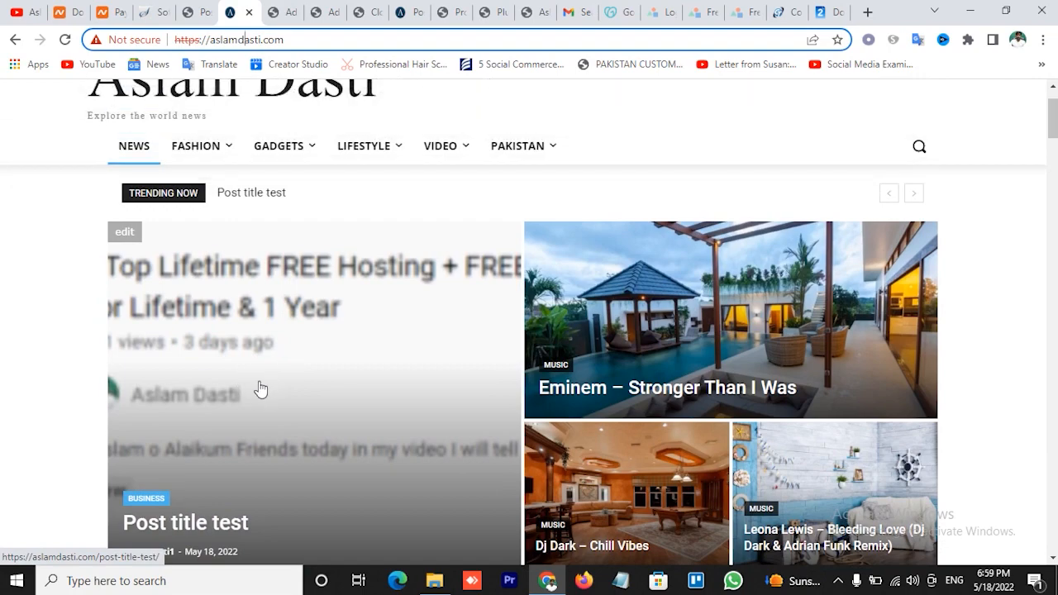
scroll(261, 388, "up", 1)
scroll(755, 401, "down", 3)
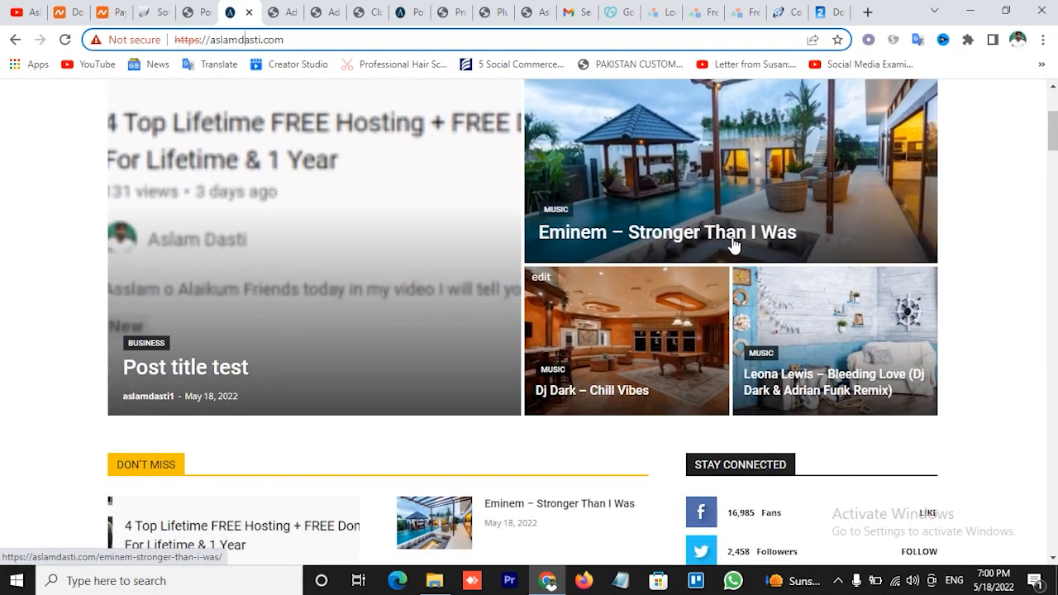
scroll(693, 306, "down", 4)
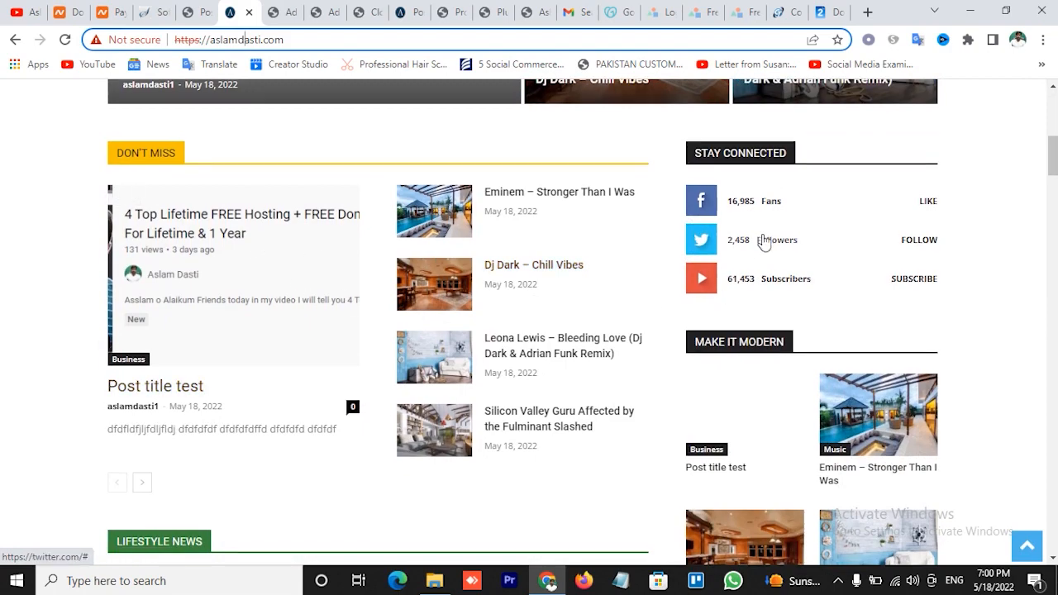
scroll(472, 260, "down", 9)
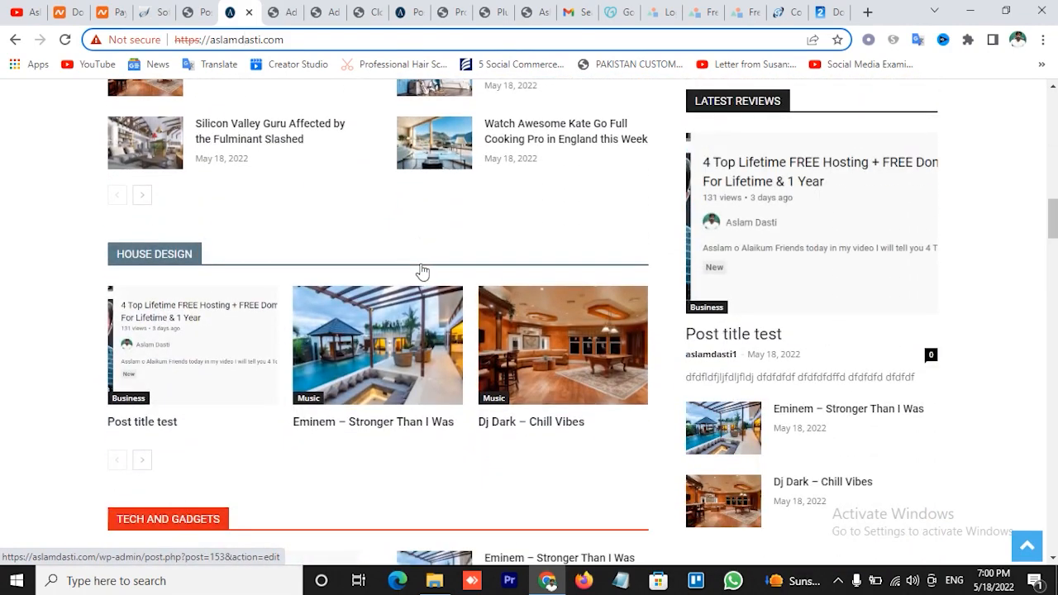
scroll(422, 272, "down", 4)
scroll(638, 390, "down", 4)
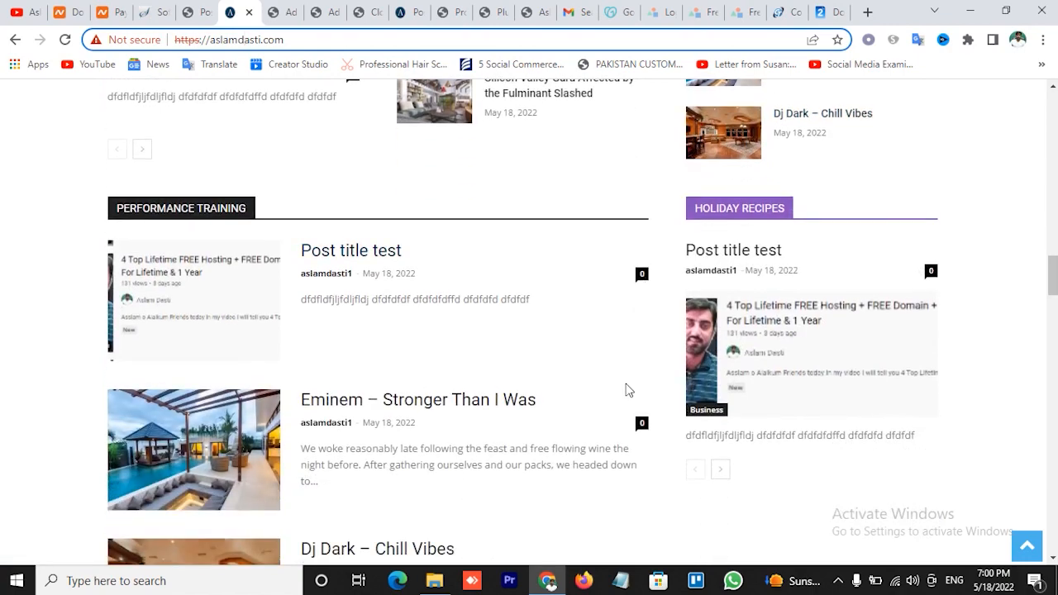
scroll(626, 390, "down", 10)
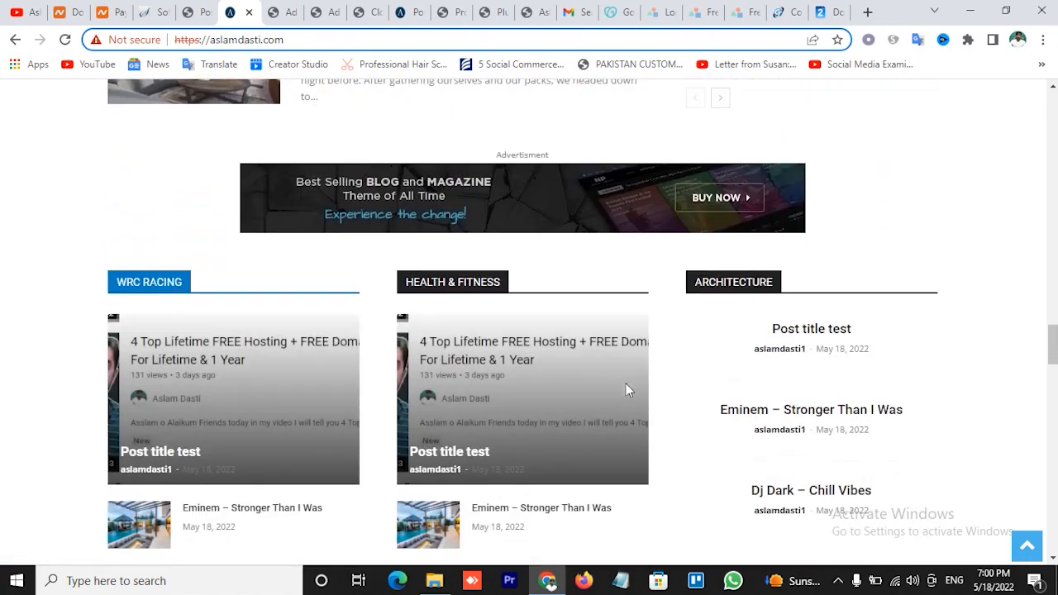
scroll(626, 390, "down", 1)
scroll(616, 373, "up", 2)
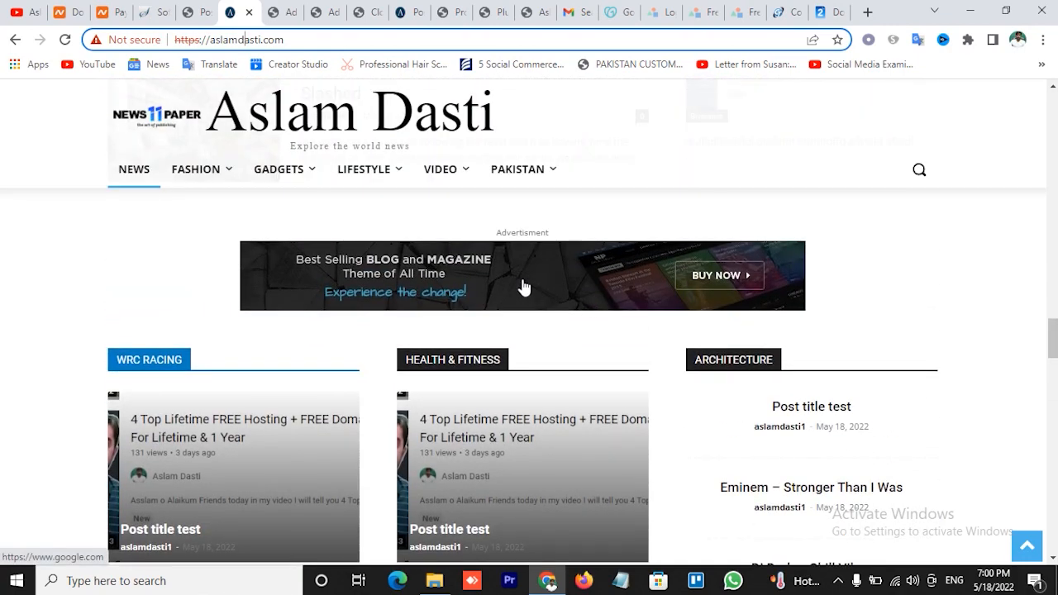
scroll(523, 287, "down", 1)
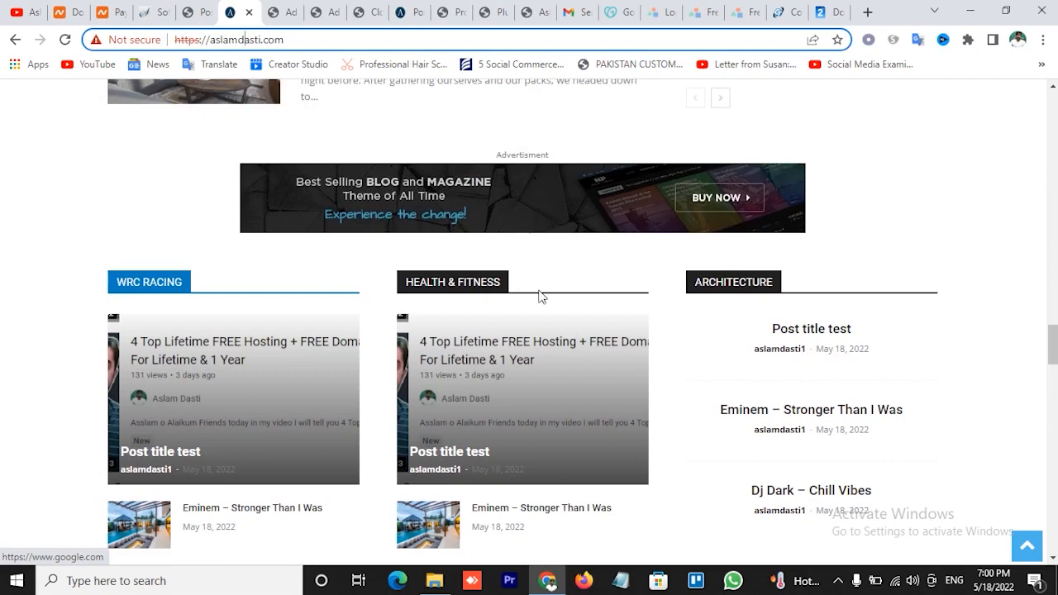
scroll(541, 297, "down", 8)
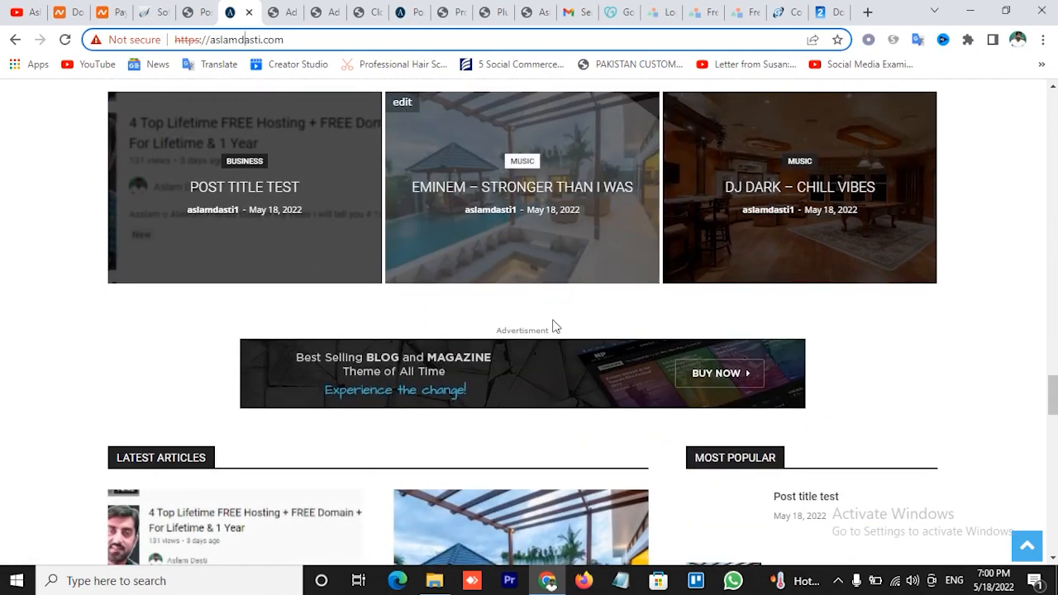
scroll(554, 327, "down", 20)
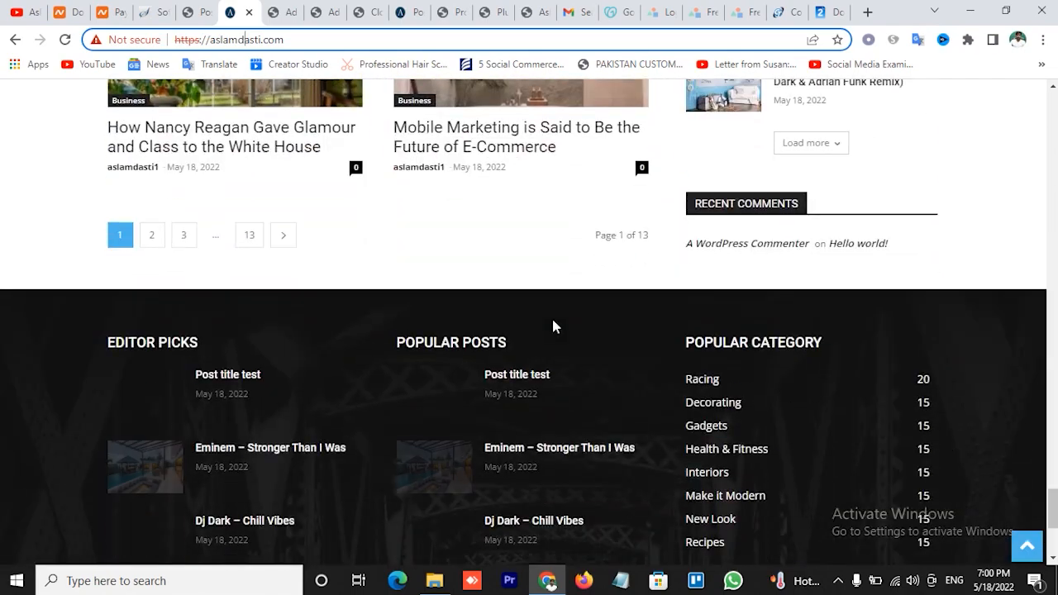
scroll(520, 313, "down", 2)
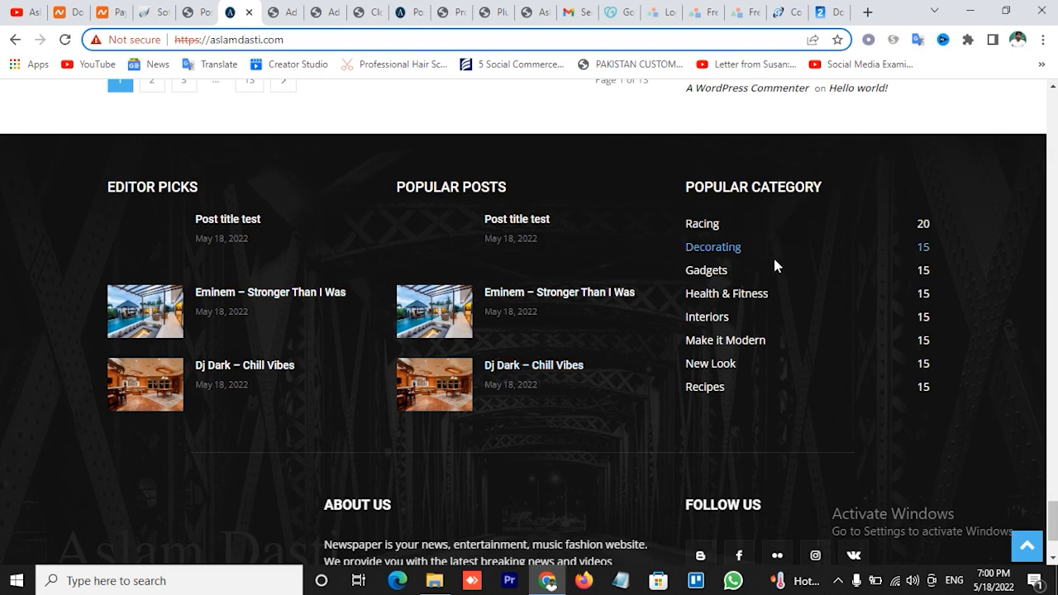
scroll(797, 347, "down", 2)
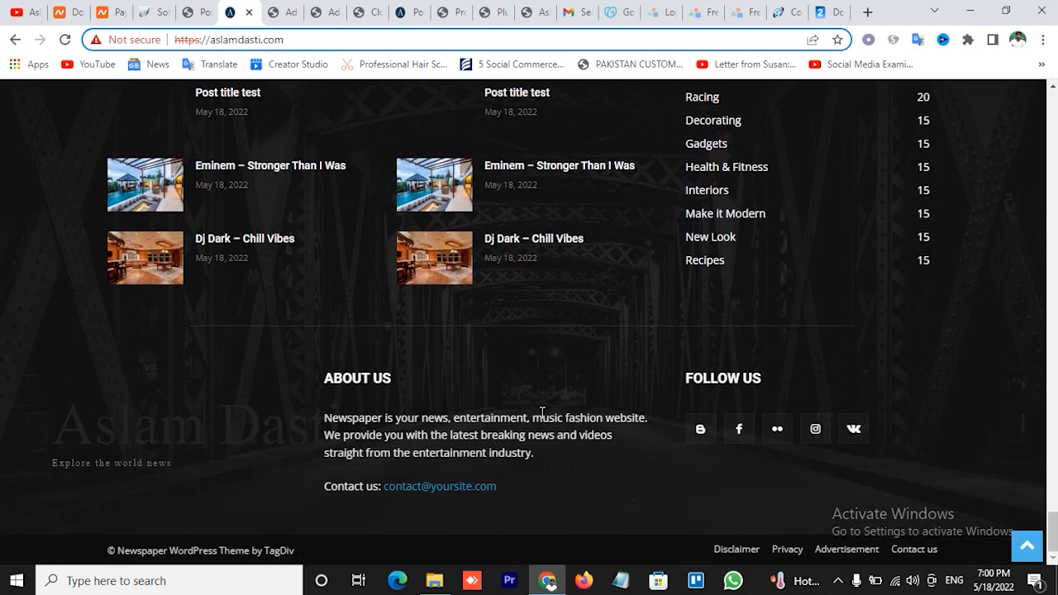